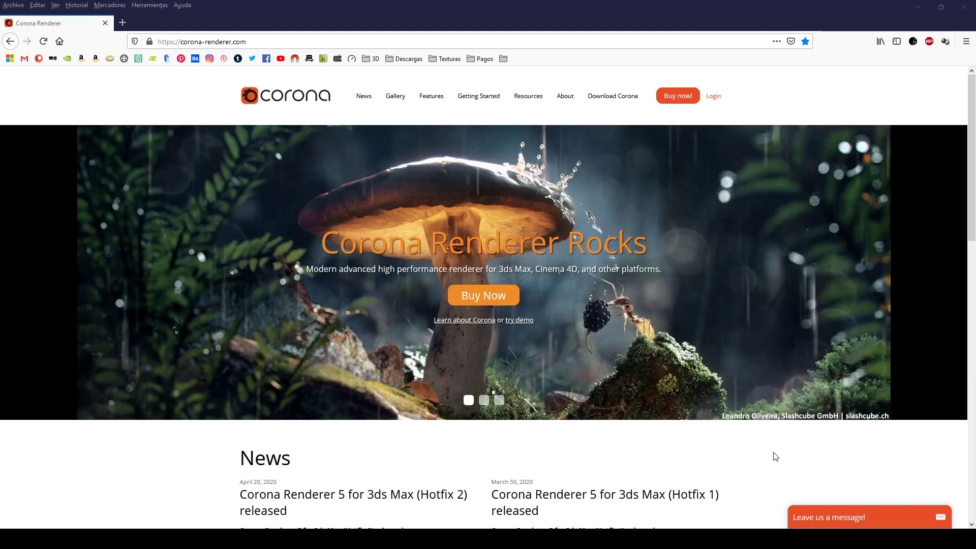
- Look over the Corona Renderer home page, including its news and hot forum topics
{"action": "scroll", "coordinate": [767, 455], "scroll_direction": "down", "scroll_amount": 4}
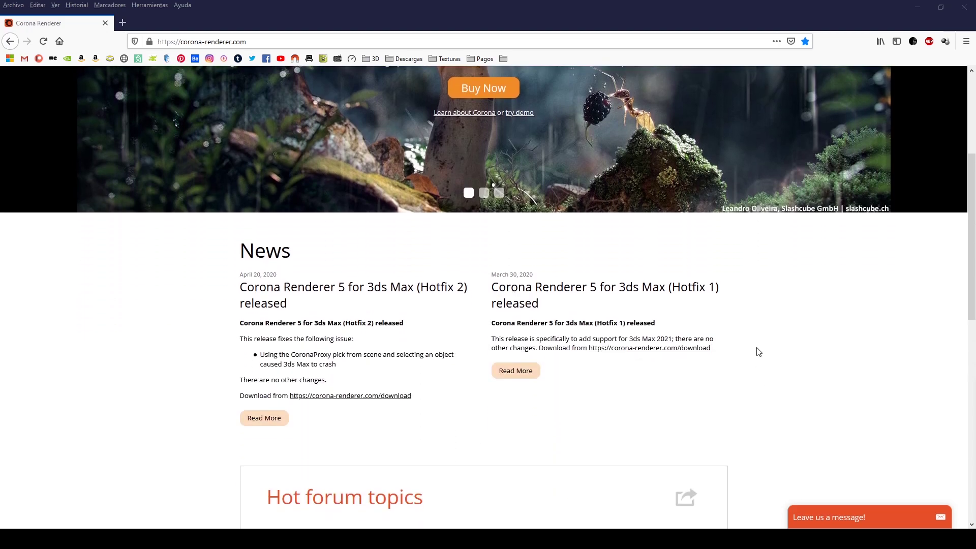
{"action": "scroll", "coordinate": [759, 352], "scroll_direction": "down", "scroll_amount": 4}
{"action": "scroll", "coordinate": [758, 351], "scroll_direction": "down", "scroll_amount": 4}
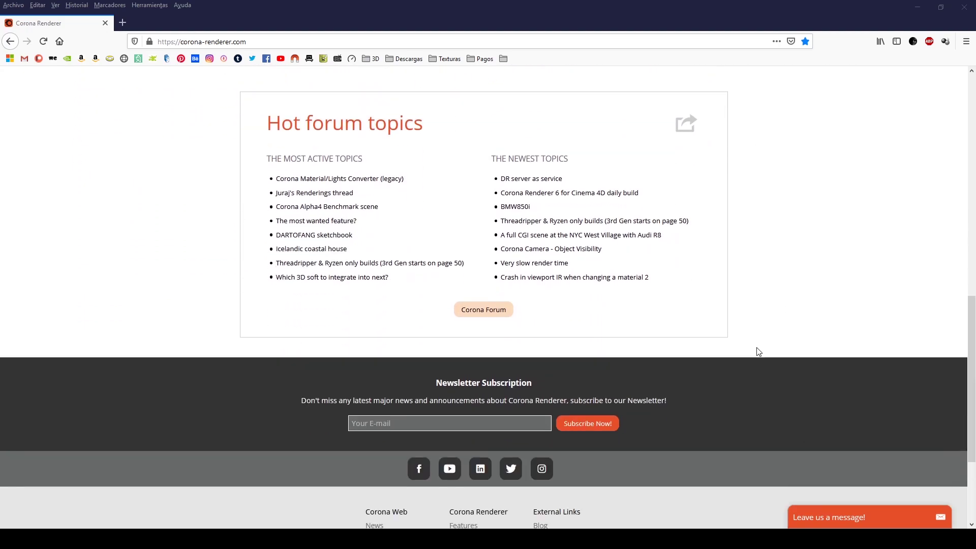
{"action": "scroll", "coordinate": [758, 351], "scroll_direction": "up", "scroll_amount": 5}
{"action": "scroll", "coordinate": [758, 351], "scroll_direction": "up", "scroll_amount": 7}
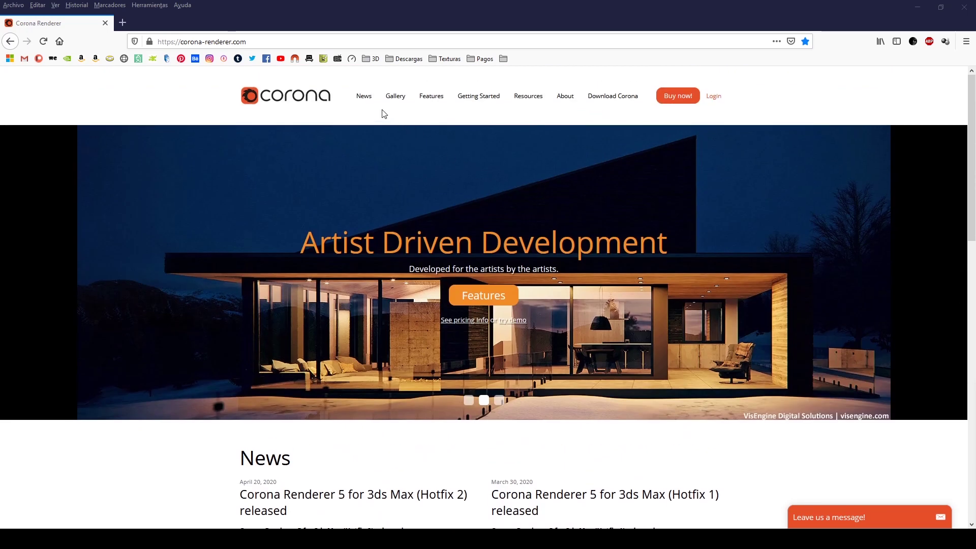
- Open the Corona Renderer Features page and review its feature overview, from Ease Of Use to Proudly CPU Based
{"action": "left_click", "coordinate": [438, 100]}
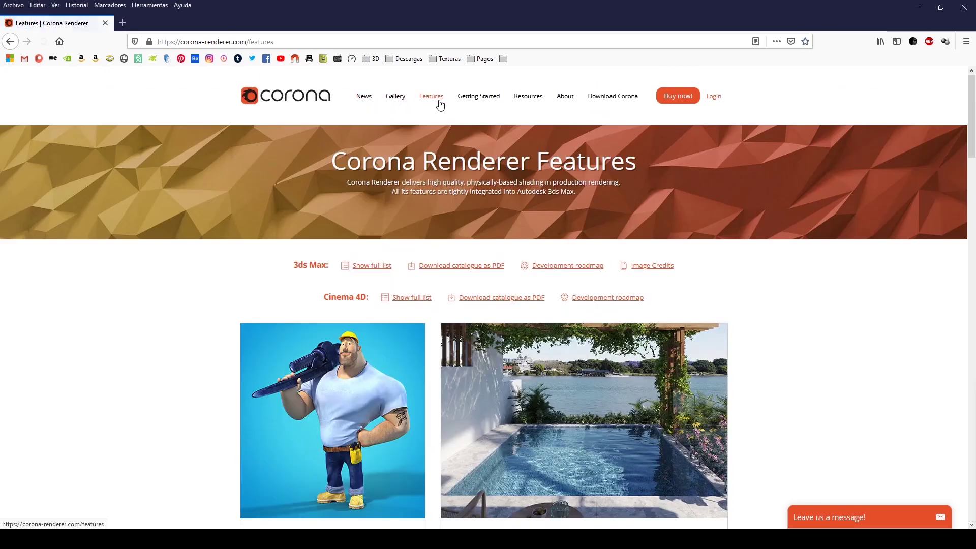
{"action": "scroll", "coordinate": [843, 313], "scroll_direction": "down", "scroll_amount": 4}
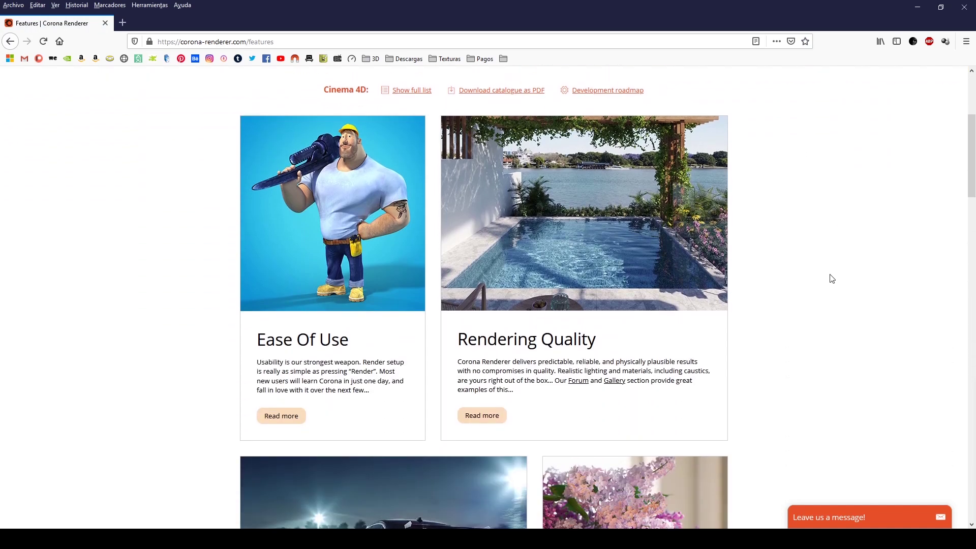
{"action": "scroll", "coordinate": [833, 279], "scroll_direction": "down", "scroll_amount": 5}
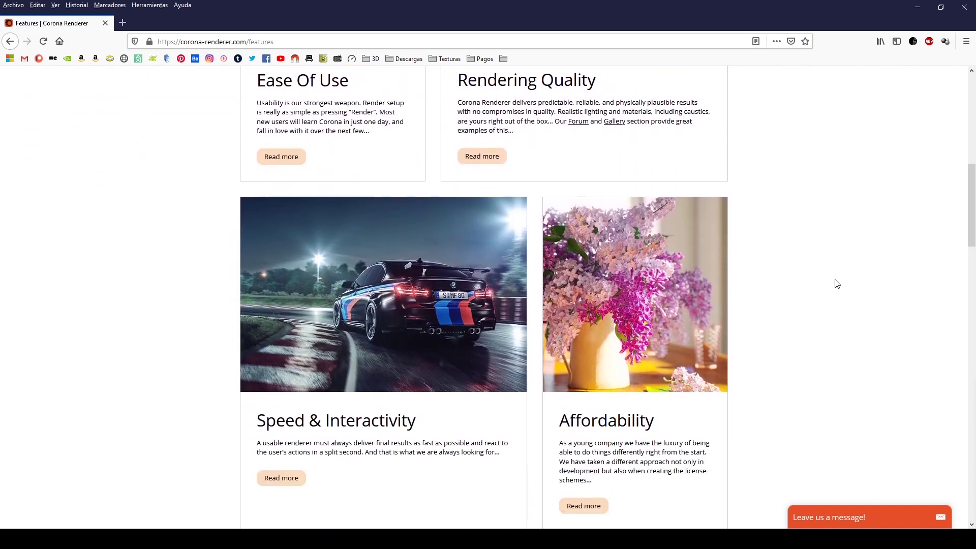
{"action": "scroll", "coordinate": [837, 283], "scroll_direction": "down", "scroll_amount": 5}
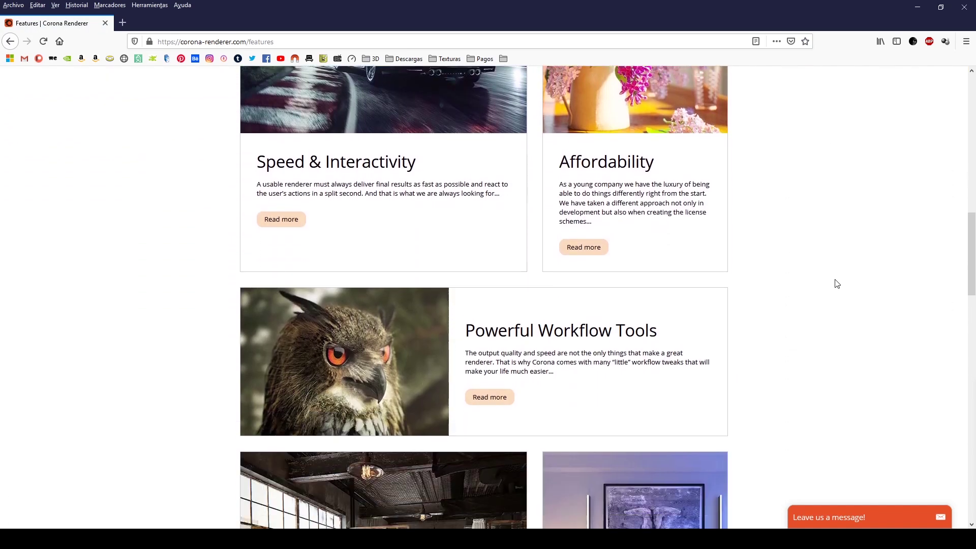
{"action": "scroll", "coordinate": [837, 284], "scroll_direction": "down", "scroll_amount": 5}
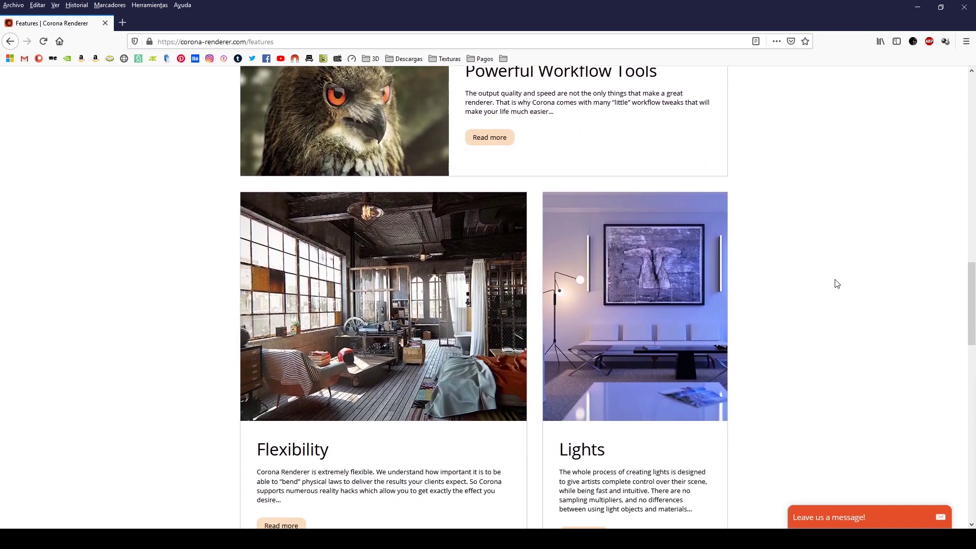
{"action": "scroll", "coordinate": [837, 284], "scroll_direction": "down", "scroll_amount": 5}
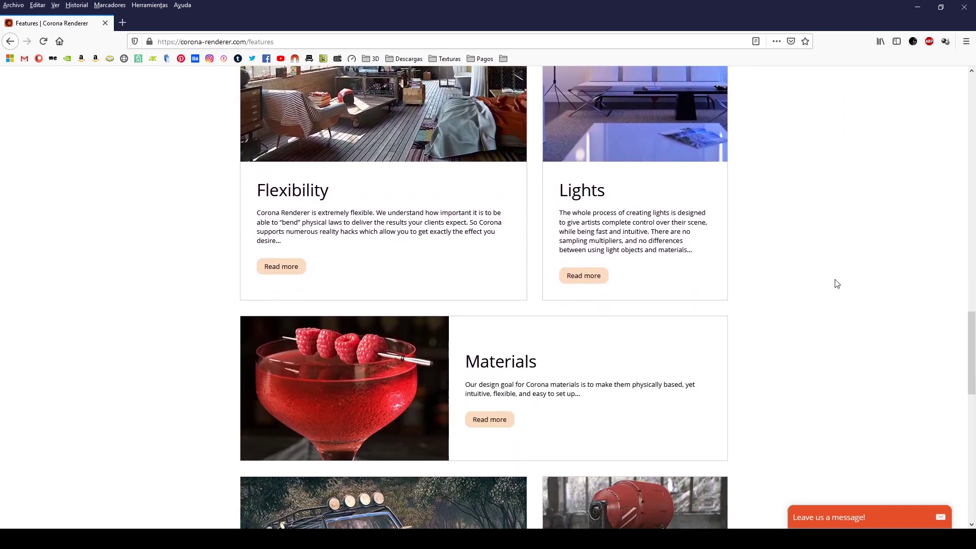
{"action": "scroll", "coordinate": [837, 283], "scroll_direction": "down", "scroll_amount": 5}
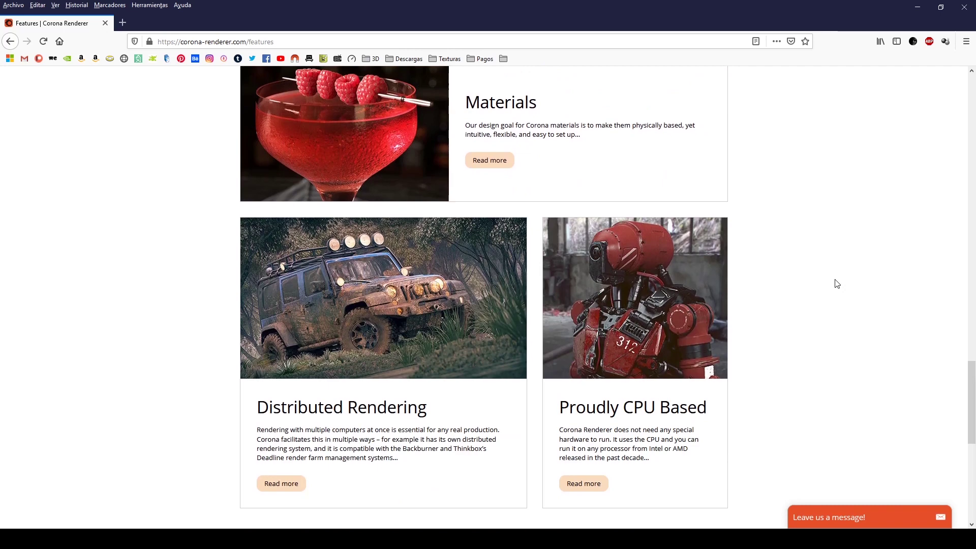
{"action": "scroll", "coordinate": [837, 283], "scroll_direction": "down", "scroll_amount": 5}
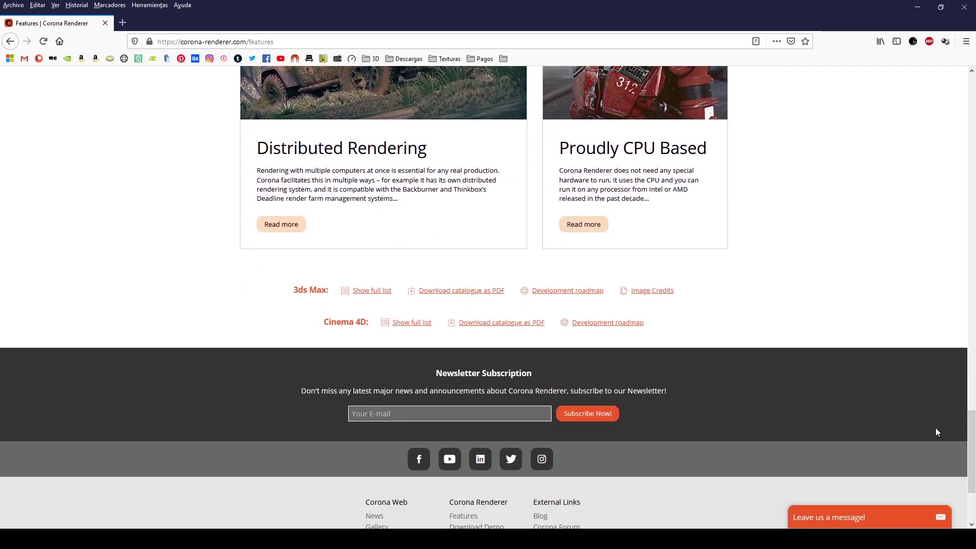
- Open the full feature list for 3ds Max and read through all its sections down to Supported 3ds Max features
{"action": "left_click", "coordinate": [376, 292]}
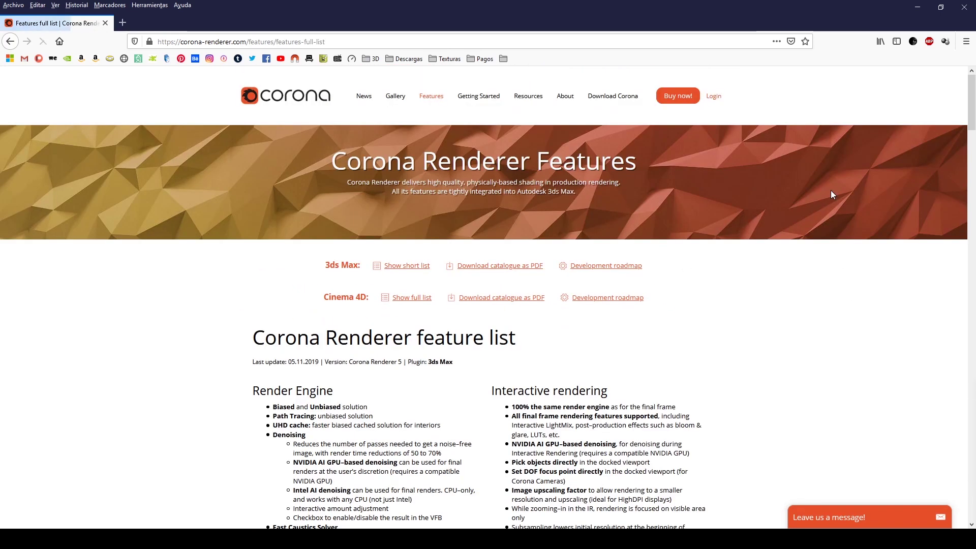
{"action": "scroll", "coordinate": [791, 227], "scroll_direction": "down", "scroll_amount": 4}
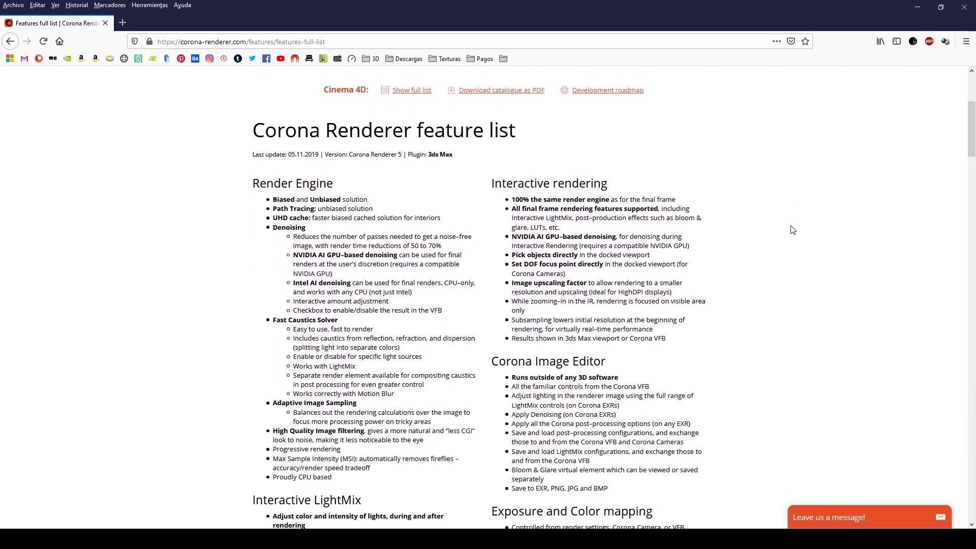
{"action": "scroll", "coordinate": [790, 230], "scroll_direction": "down", "scroll_amount": 5}
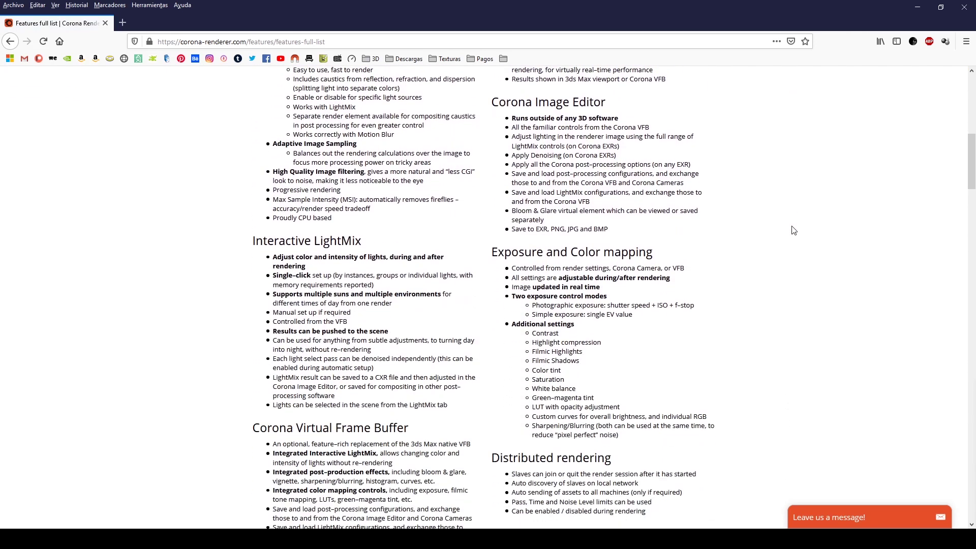
{"action": "scroll", "coordinate": [793, 230], "scroll_direction": "down", "scroll_amount": 4}
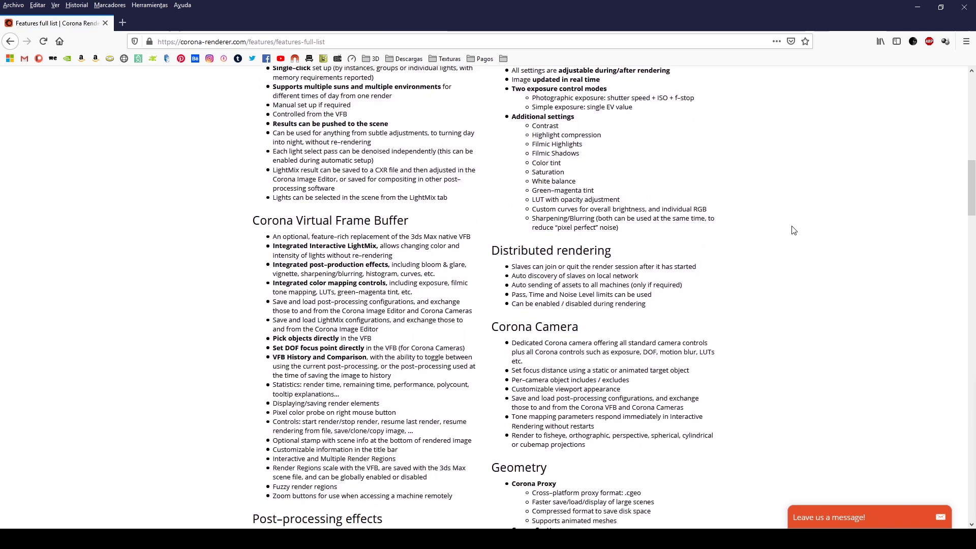
{"action": "scroll", "coordinate": [793, 230], "scroll_direction": "down", "scroll_amount": 4}
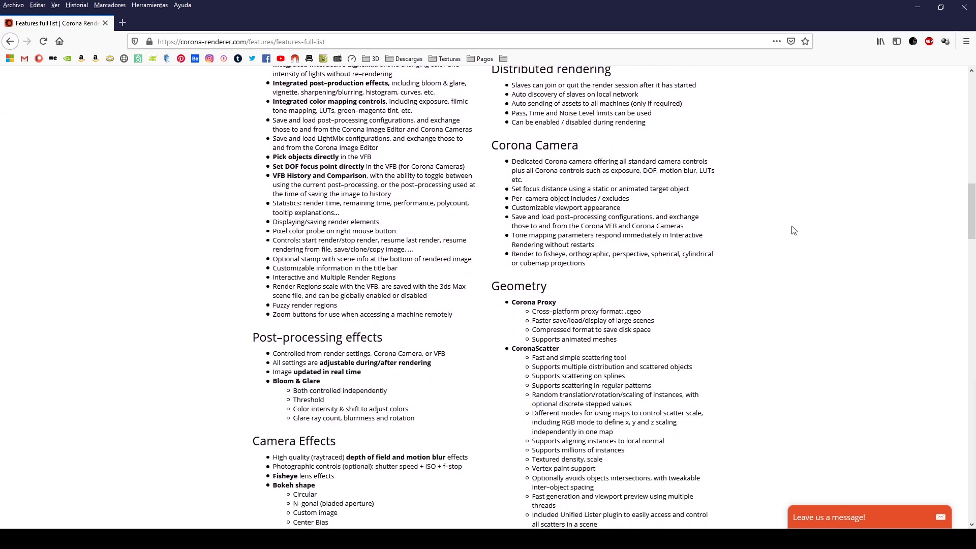
{"action": "scroll", "coordinate": [793, 230], "scroll_direction": "down", "scroll_amount": 4}
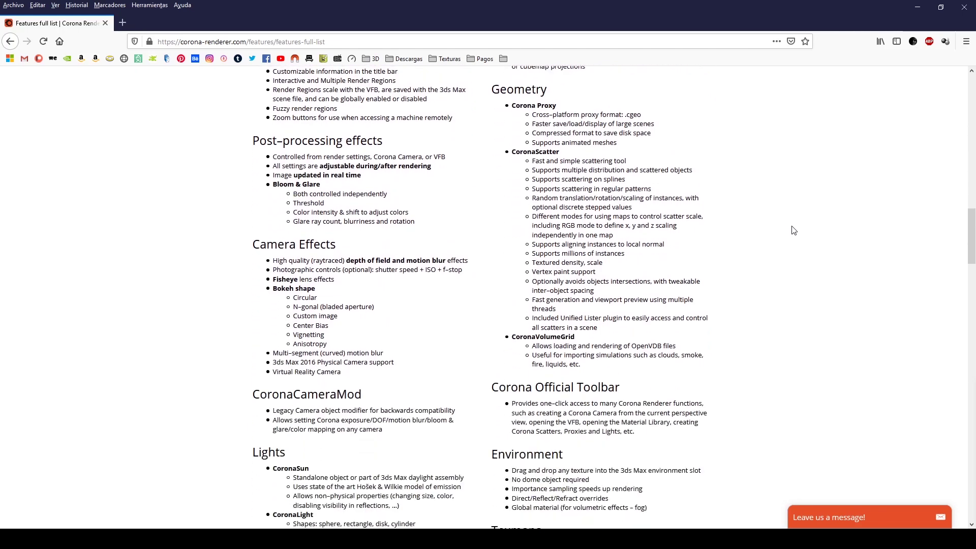
{"action": "scroll", "coordinate": [793, 230], "scroll_direction": "down", "scroll_amount": 5}
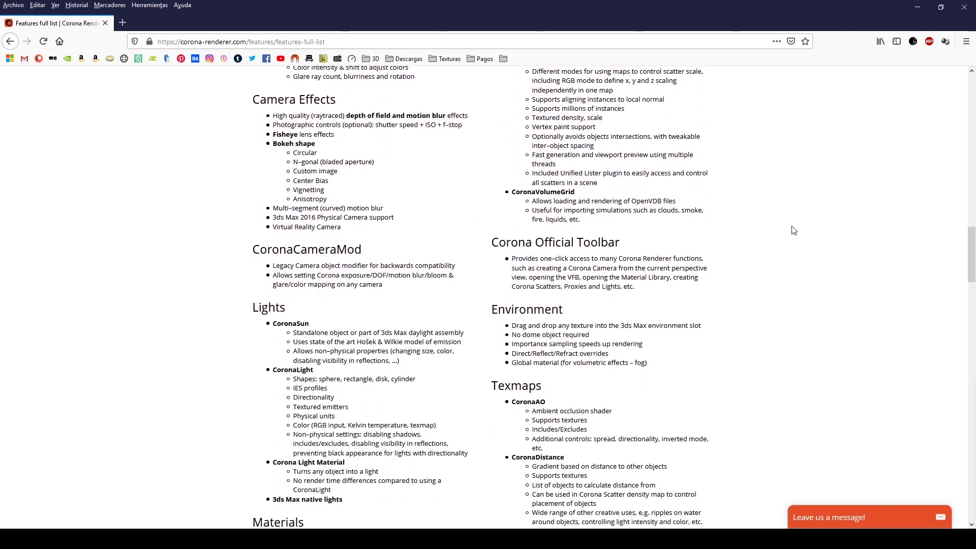
{"action": "scroll", "coordinate": [793, 230], "scroll_direction": "down", "scroll_amount": 5}
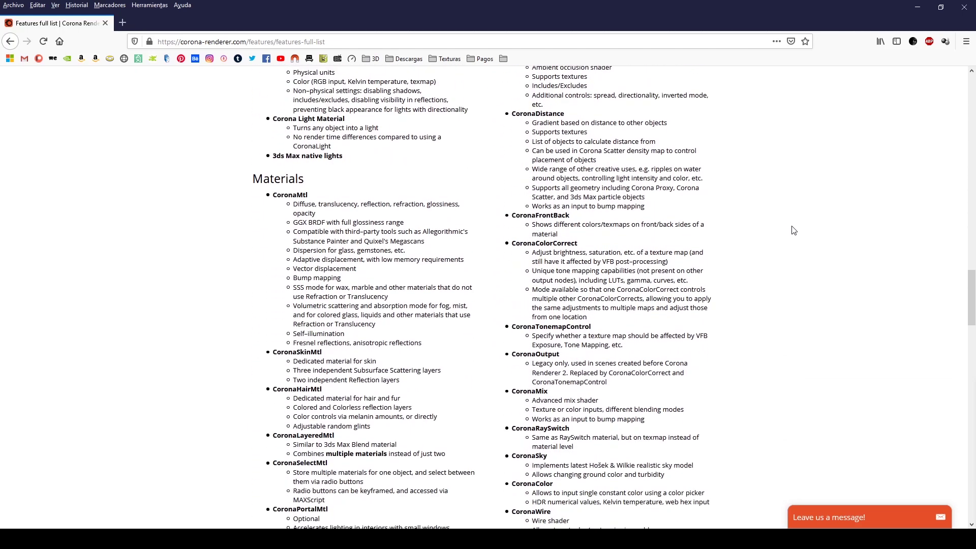
{"action": "scroll", "coordinate": [794, 231], "scroll_direction": "down", "scroll_amount": 4}
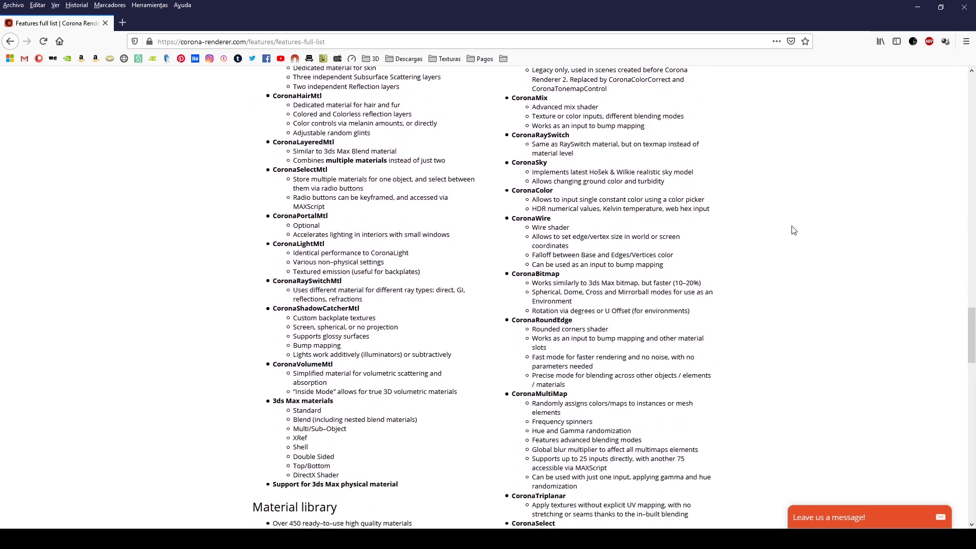
{"action": "scroll", "coordinate": [793, 230], "scroll_direction": "down", "scroll_amount": 5}
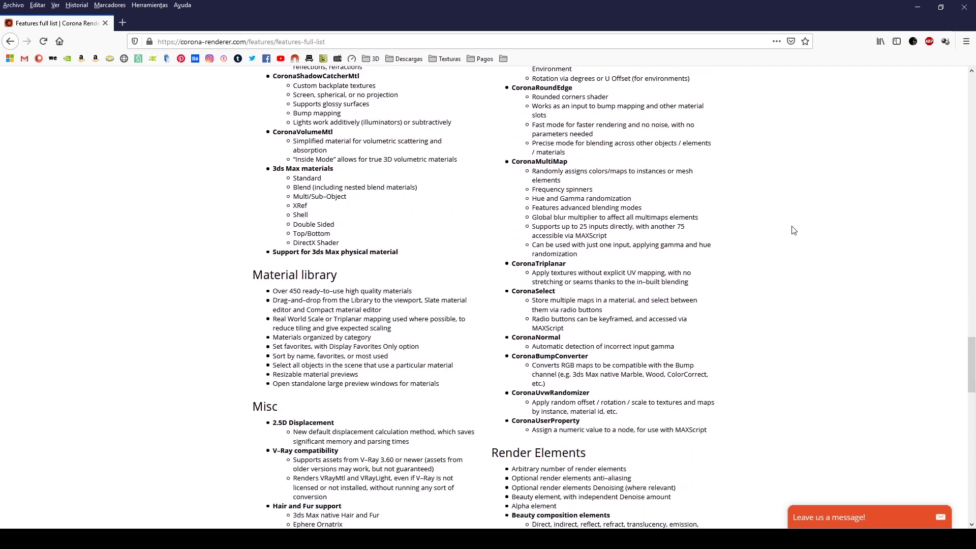
{"action": "scroll", "coordinate": [793, 231], "scroll_direction": "down", "scroll_amount": 5}
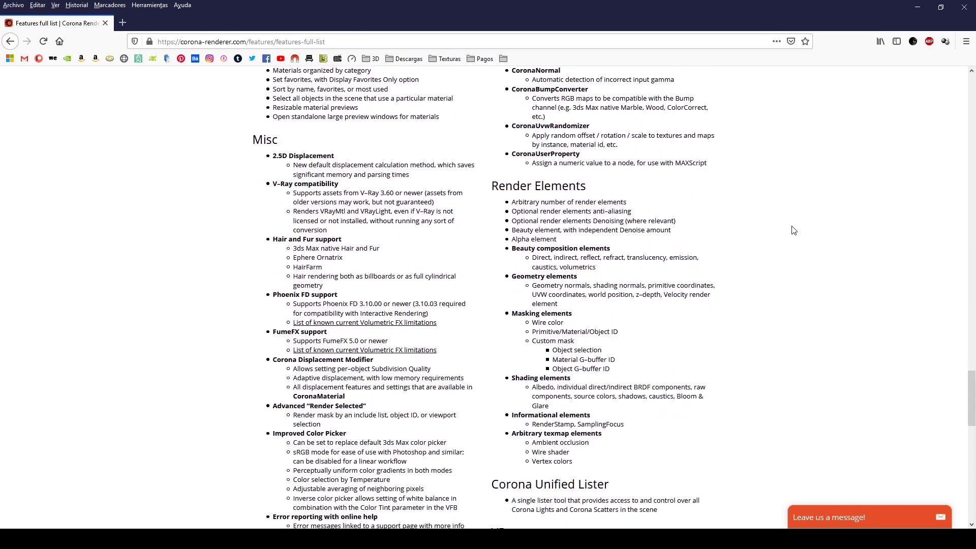
{"action": "scroll", "coordinate": [793, 230], "scroll_direction": "down", "scroll_amount": 5}
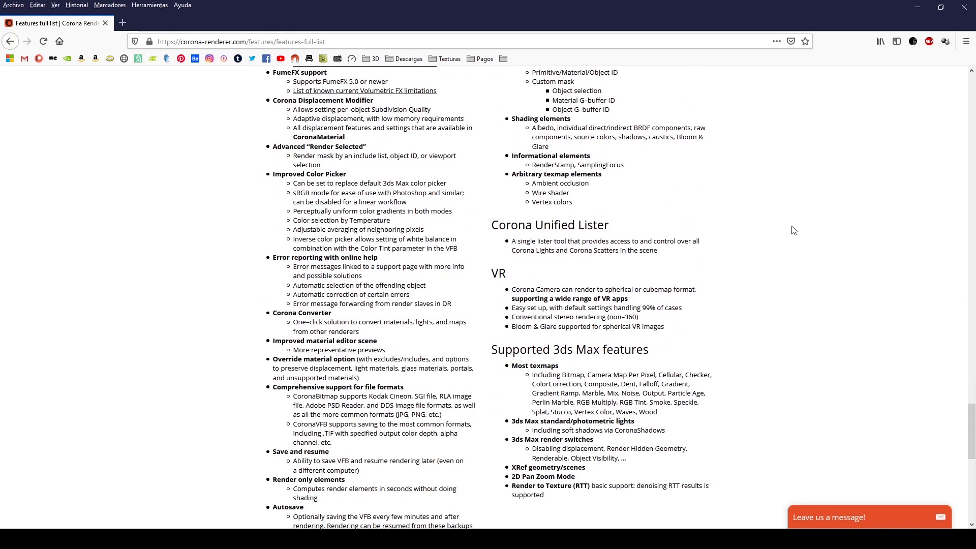
{"action": "scroll", "coordinate": [793, 231], "scroll_direction": "down", "scroll_amount": 5}
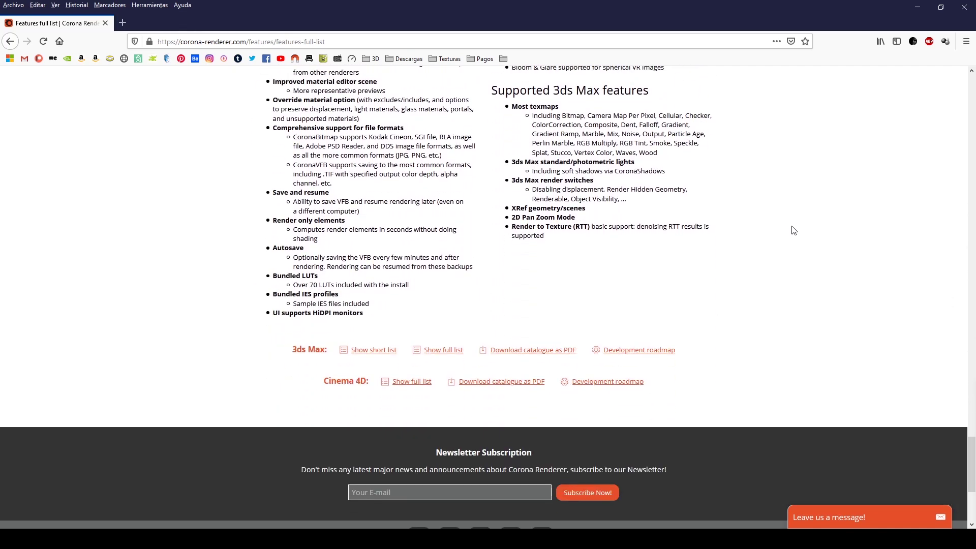
- Return to the short 3ds Max feature list, open the Ease Of Use article and read it through to the end
{"action": "left_click", "coordinate": [379, 351]}
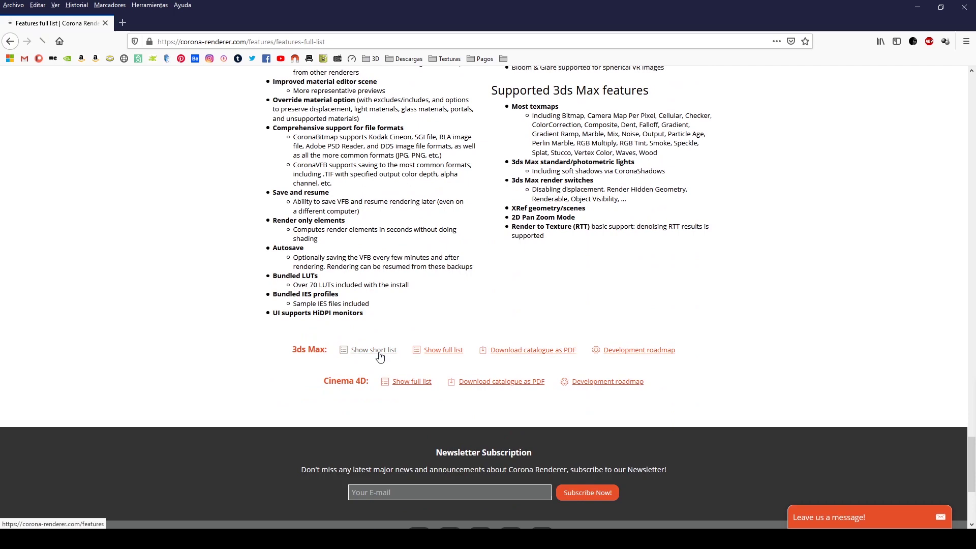
{"action": "scroll", "coordinate": [398, 336], "scroll_direction": "down", "scroll_amount": 4}
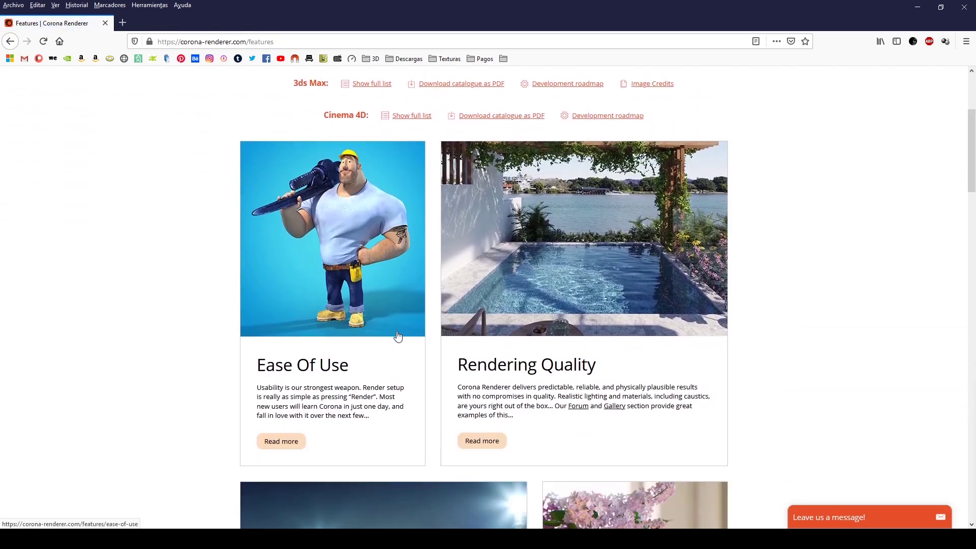
{"action": "left_click", "coordinate": [294, 415]}
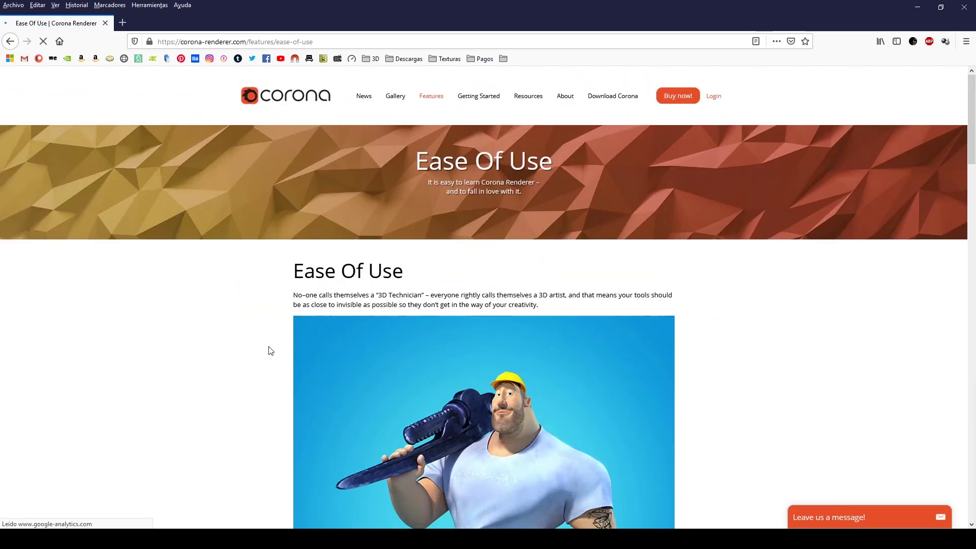
{"action": "scroll", "coordinate": [268, 329], "scroll_direction": "down", "scroll_amount": 4}
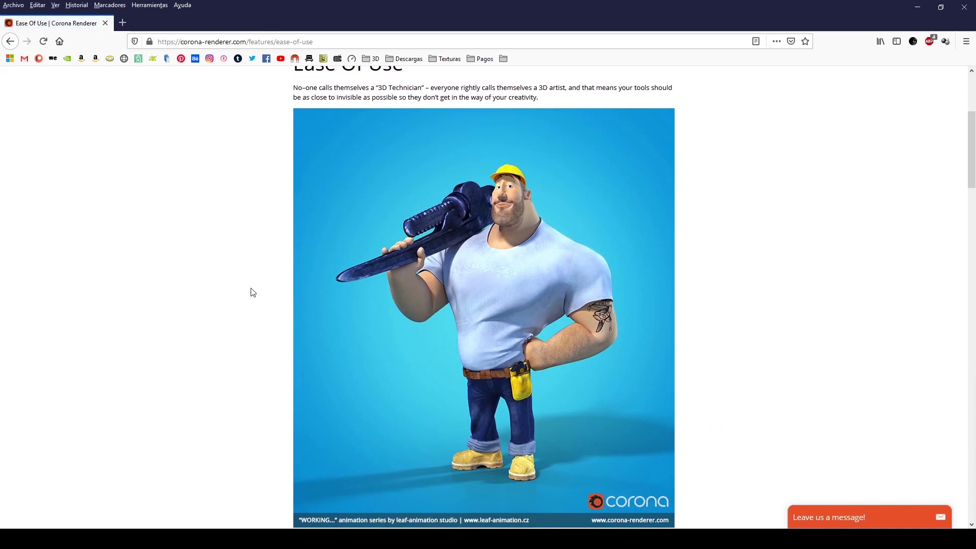
{"action": "scroll", "coordinate": [253, 292], "scroll_direction": "down", "scroll_amount": 5}
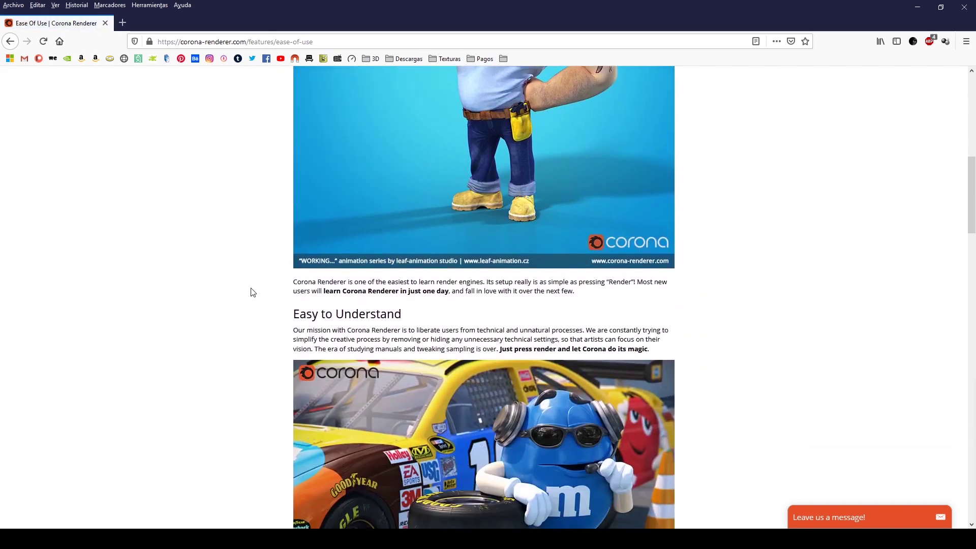
{"action": "scroll", "coordinate": [253, 293], "scroll_direction": "down", "scroll_amount": 3}
{"action": "scroll", "coordinate": [253, 292], "scroll_direction": "down", "scroll_amount": 5}
{"action": "scroll", "coordinate": [252, 292], "scroll_direction": "down", "scroll_amount": 5}
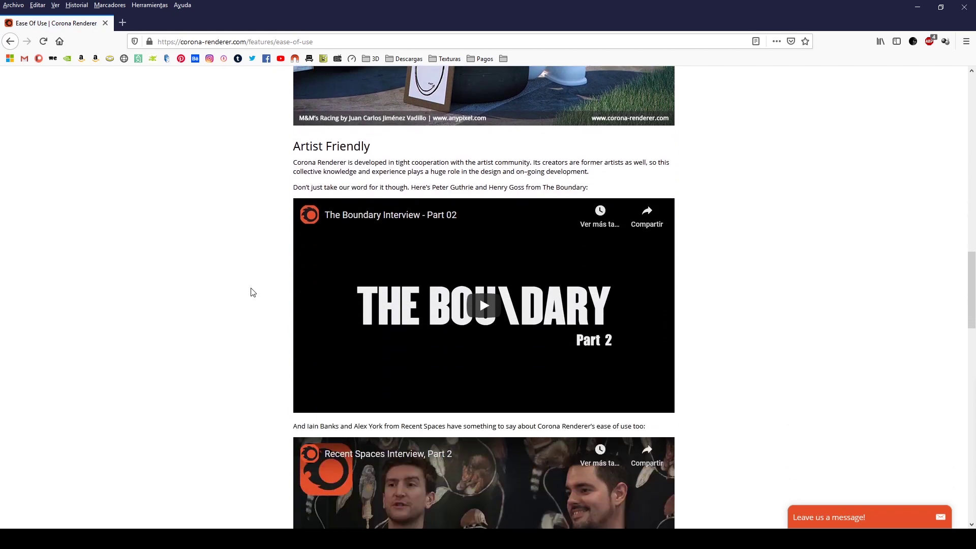
{"action": "scroll", "coordinate": [252, 293], "scroll_direction": "down", "scroll_amount": 6}
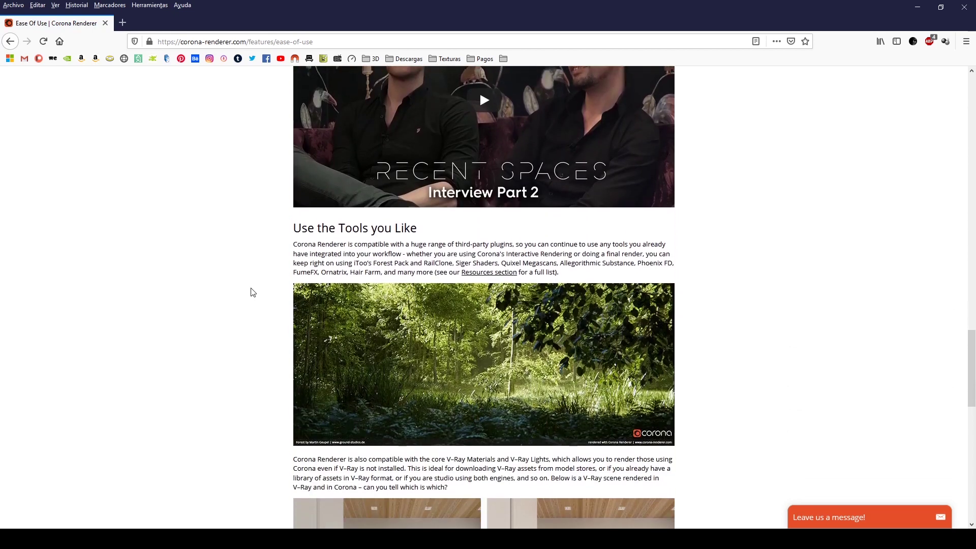
{"action": "scroll", "coordinate": [253, 292], "scroll_direction": "down", "scroll_amount": 4}
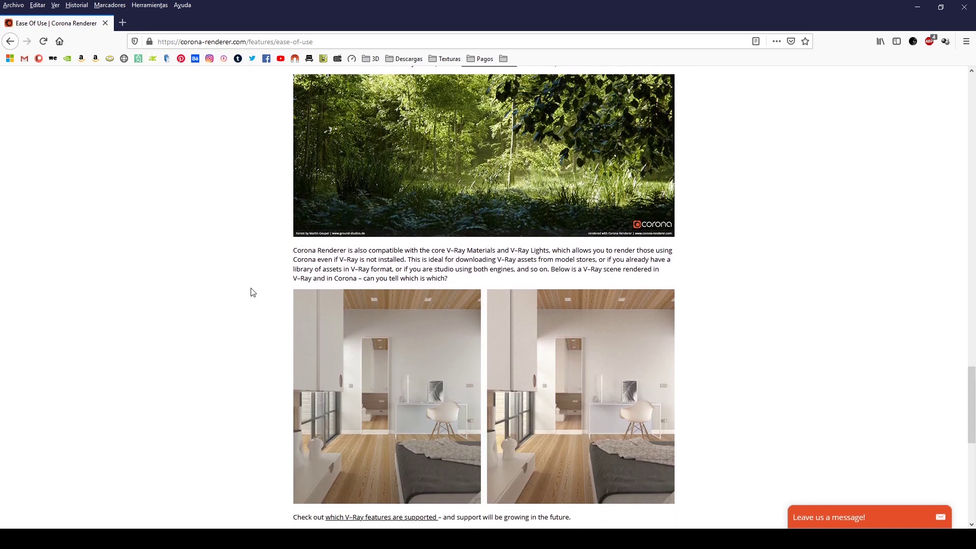
{"action": "scroll", "coordinate": [252, 292], "scroll_direction": "down", "scroll_amount": 4}
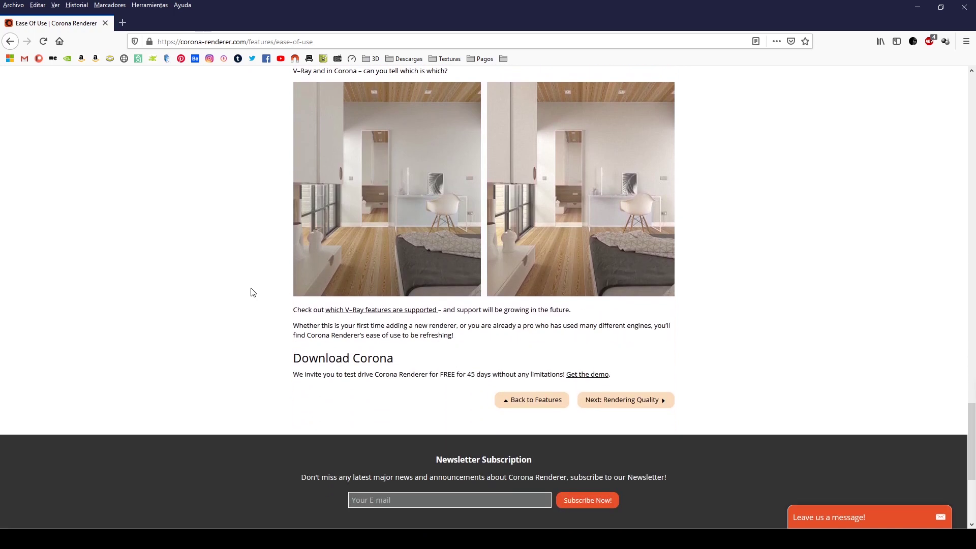
- Go back to the features overview, open the Rendering Quality article and read it through from Caustics to UHD Cache
{"action": "left_click", "coordinate": [531, 399]}
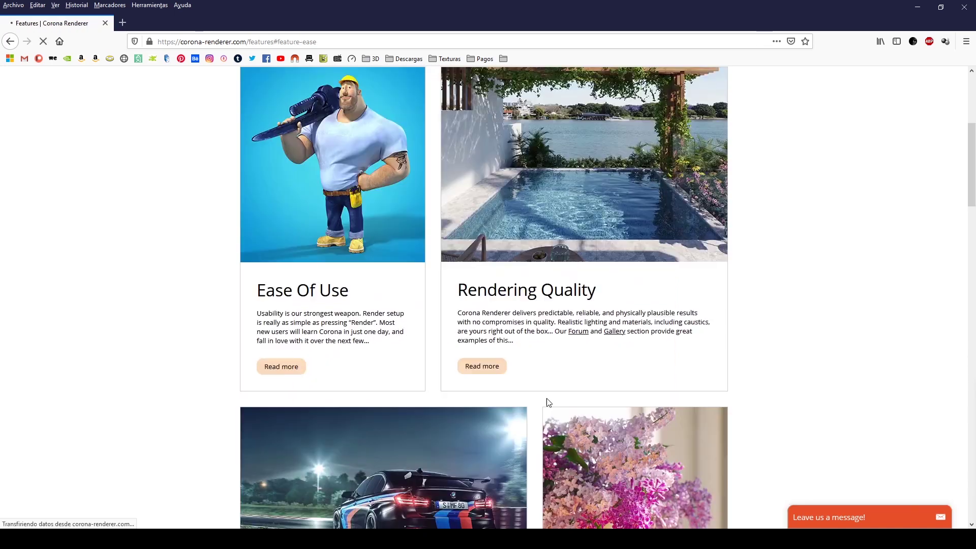
{"action": "left_click", "coordinate": [490, 365]}
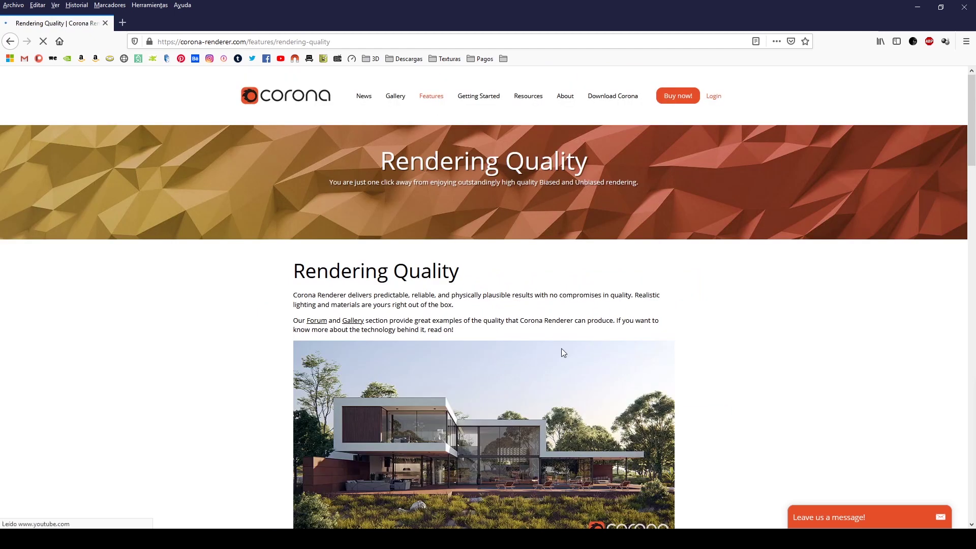
{"action": "scroll", "coordinate": [745, 298], "scroll_direction": "down", "scroll_amount": 1}
{"action": "scroll", "coordinate": [747, 299], "scroll_direction": "down", "scroll_amount": 2}
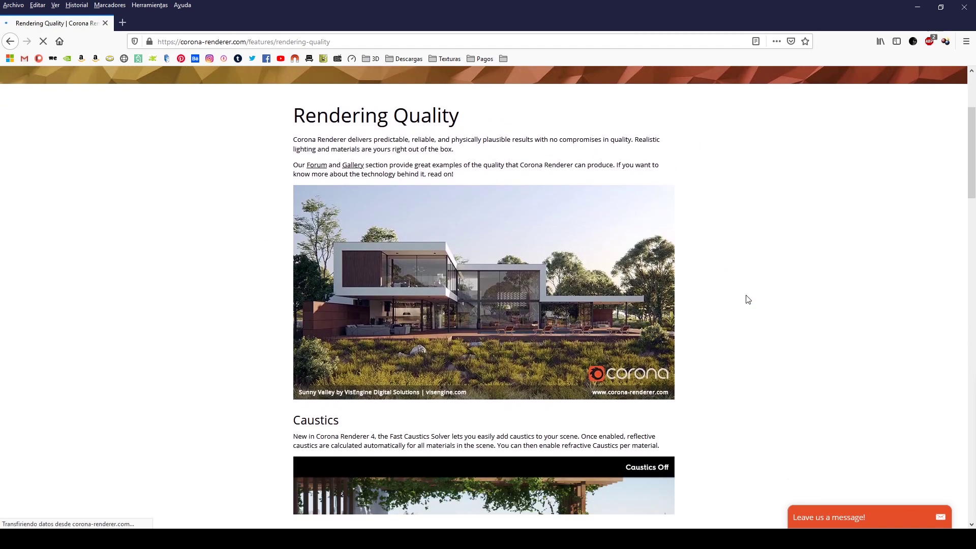
{"action": "scroll", "coordinate": [747, 299], "scroll_direction": "down", "scroll_amount": 1}
{"action": "scroll", "coordinate": [747, 299], "scroll_direction": "down", "scroll_amount": 3}
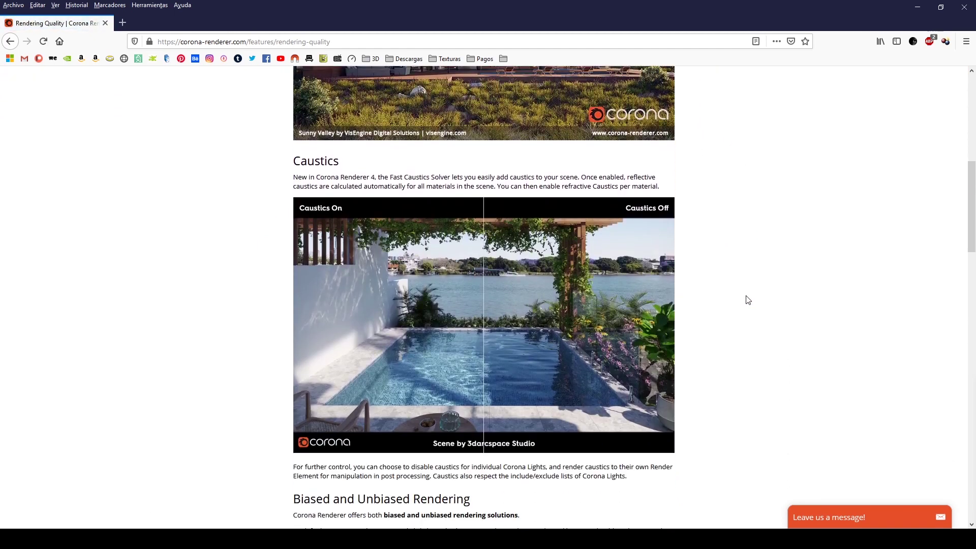
{"action": "scroll", "coordinate": [747, 300], "scroll_direction": "down", "scroll_amount": 4}
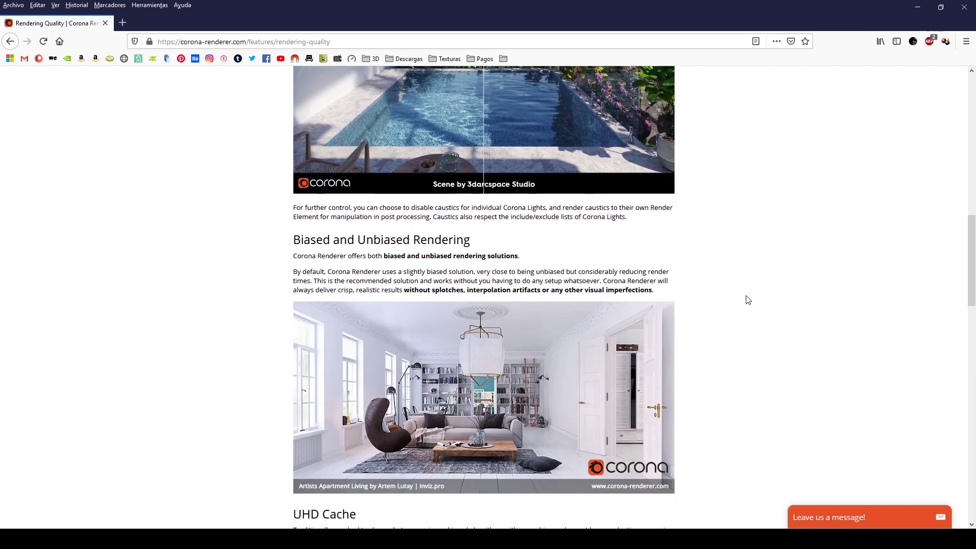
{"action": "scroll", "coordinate": [747, 300], "scroll_direction": "down", "scroll_amount": 4}
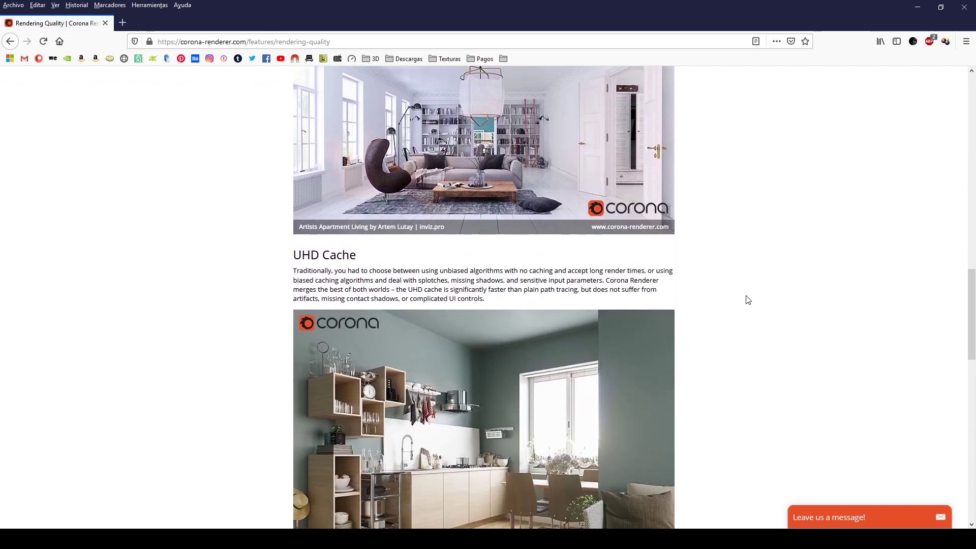
{"action": "scroll", "coordinate": [747, 300], "scroll_direction": "down", "scroll_amount": 4}
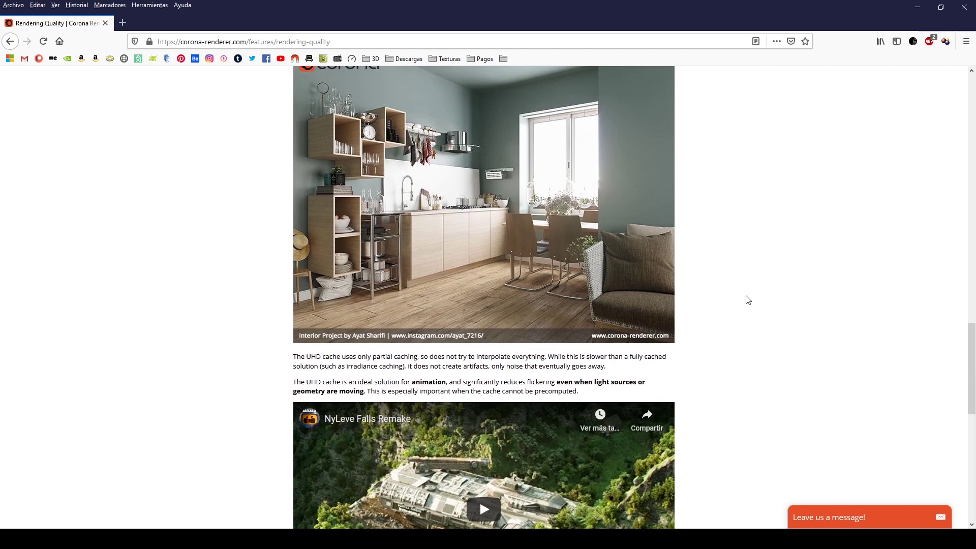
{"action": "scroll", "coordinate": [748, 299], "scroll_direction": "down", "scroll_amount": 5}
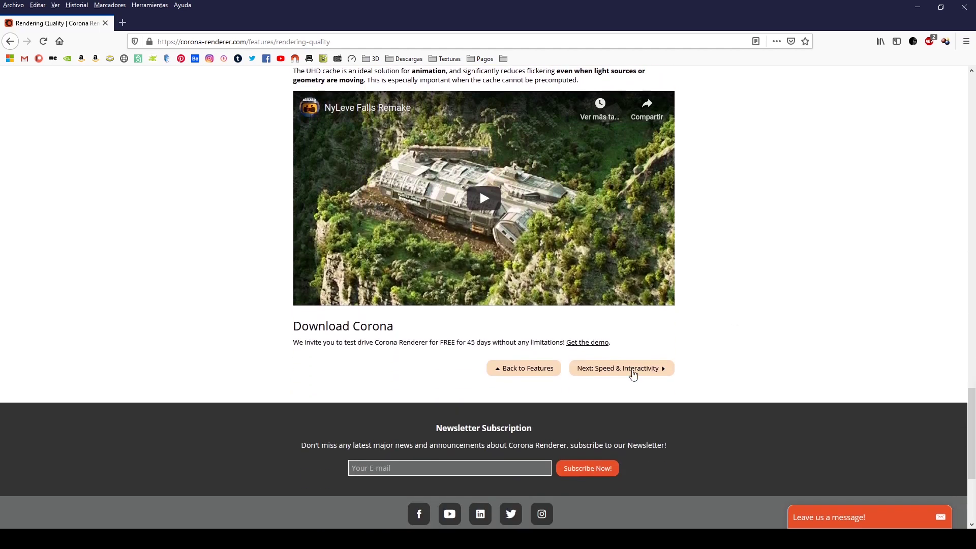
- Return to the features overview, open the Speed & Interactivity article and read it from Denoising down to Adaptive Image Sampling
{"action": "left_click", "coordinate": [526, 379]}
{"action": "scroll", "coordinate": [246, 319], "scroll_direction": "down", "scroll_amount": 6}
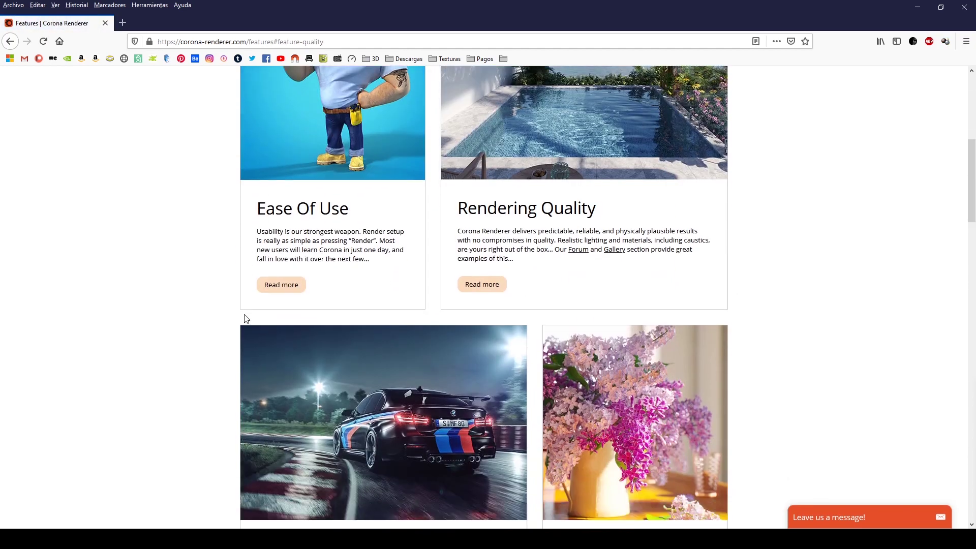
{"action": "left_click", "coordinate": [281, 376]}
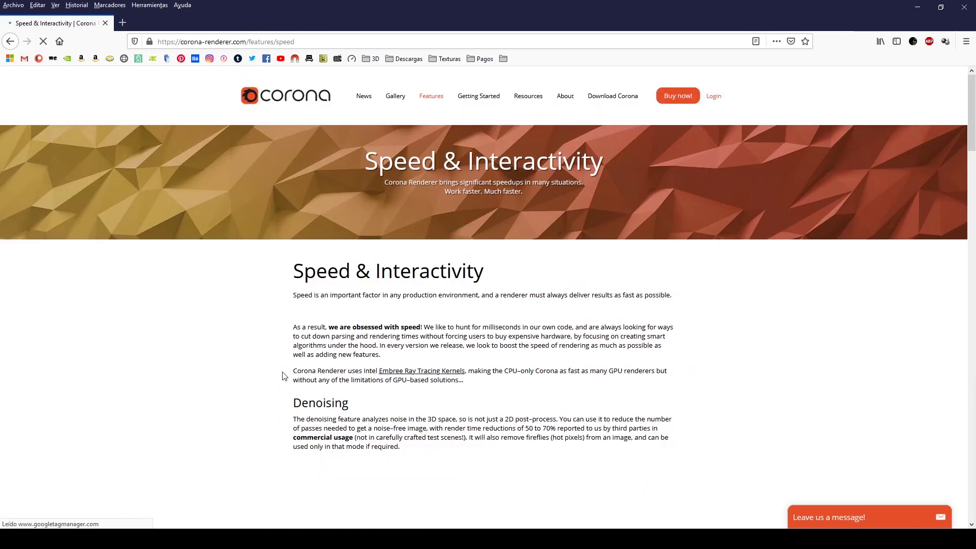
{"action": "scroll", "coordinate": [244, 318], "scroll_direction": "down", "scroll_amount": 4}
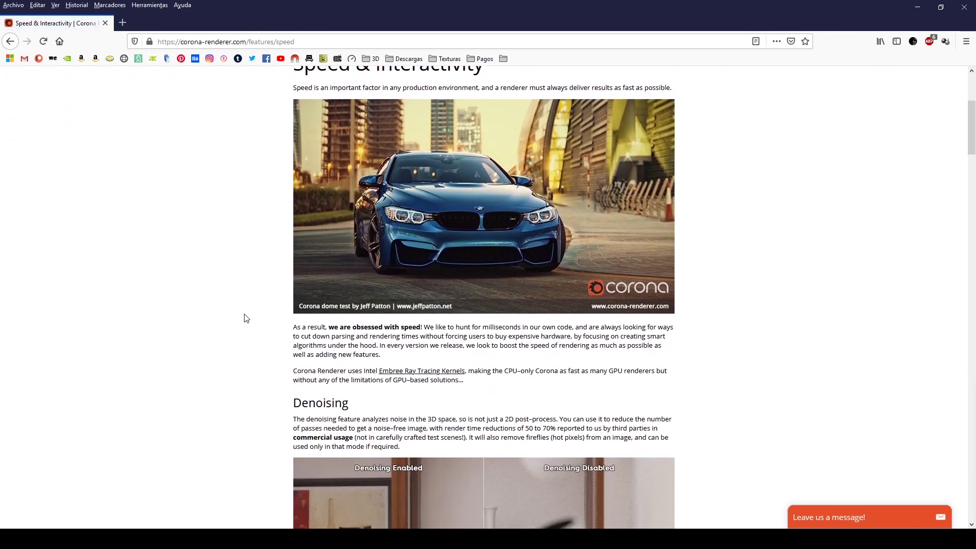
{"action": "scroll", "coordinate": [246, 318], "scroll_direction": "down", "scroll_amount": 5}
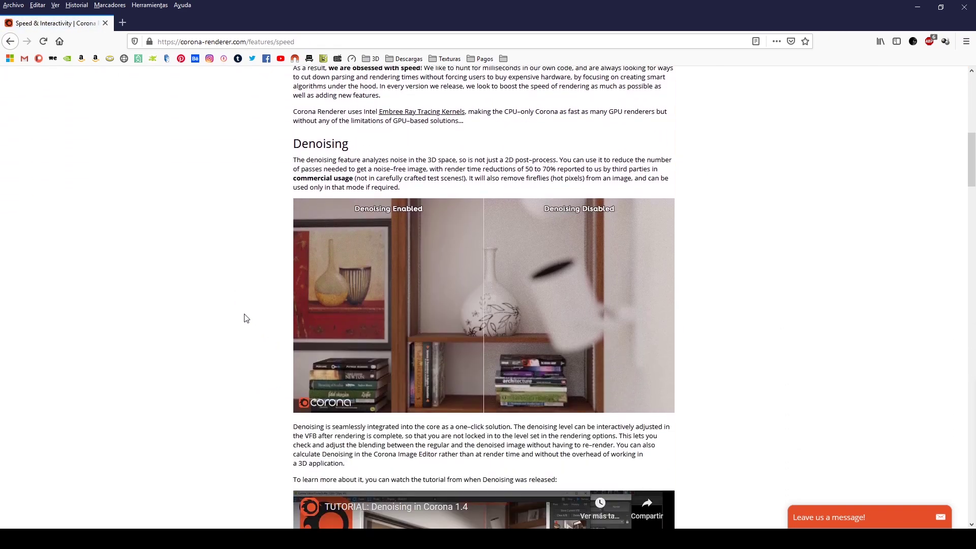
{"action": "scroll", "coordinate": [246, 319], "scroll_direction": "down", "scroll_amount": 6}
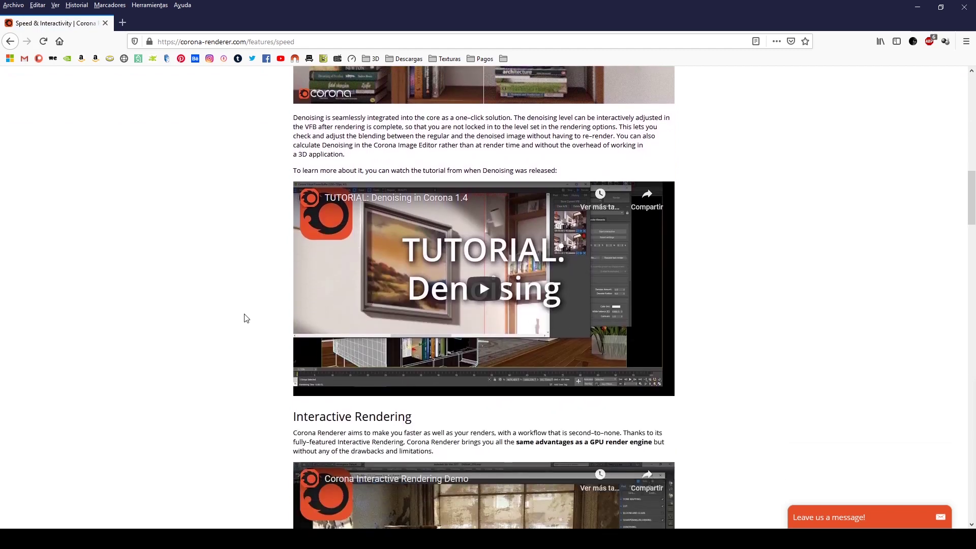
{"action": "scroll", "coordinate": [246, 319], "scroll_direction": "down", "scroll_amount": 5}
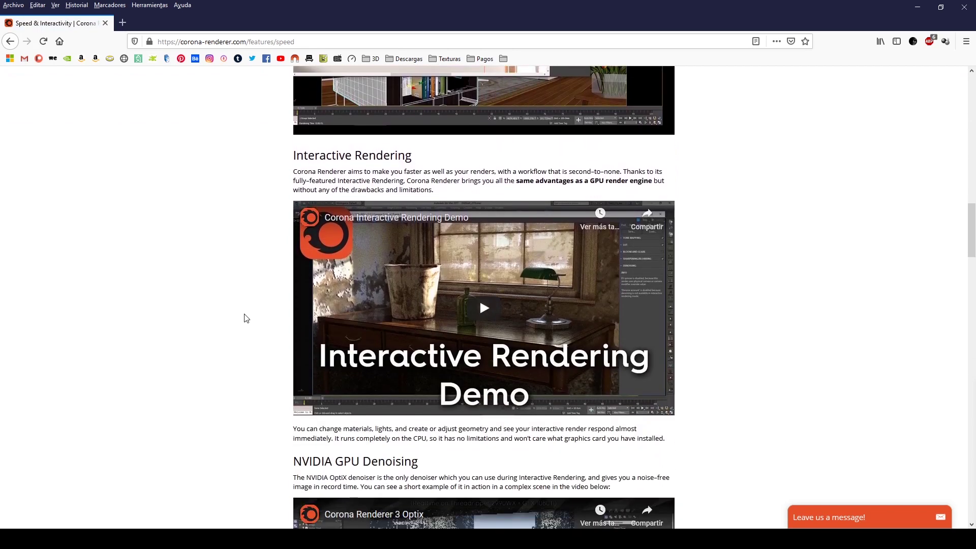
{"action": "scroll", "coordinate": [246, 318], "scroll_direction": "down", "scroll_amount": 6}
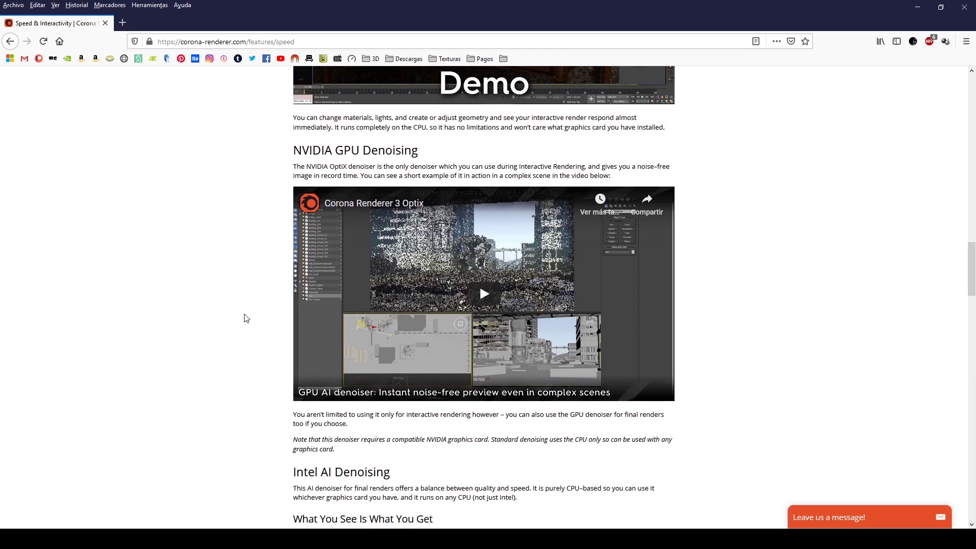
{"action": "scroll", "coordinate": [246, 319], "scroll_direction": "down", "scroll_amount": 5}
{"action": "scroll", "coordinate": [246, 318], "scroll_direction": "down", "scroll_amount": 6}
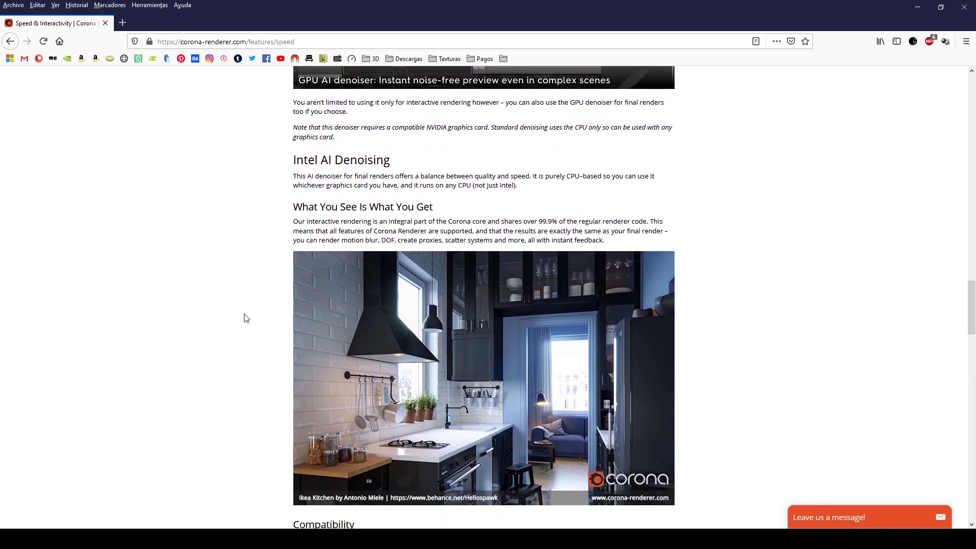
{"action": "scroll", "coordinate": [246, 319], "scroll_direction": "down", "scroll_amount": 6}
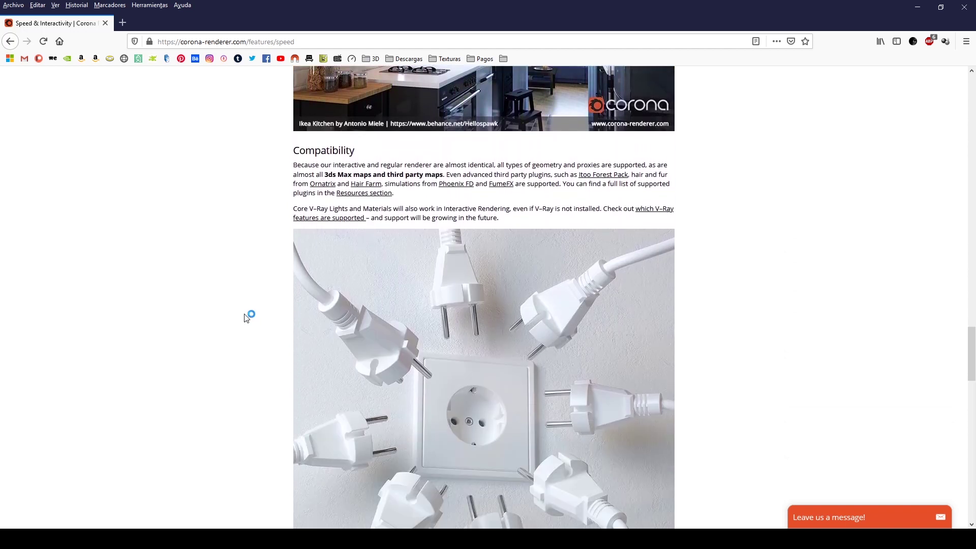
{"action": "scroll", "coordinate": [246, 318], "scroll_direction": "down", "scroll_amount": 5}
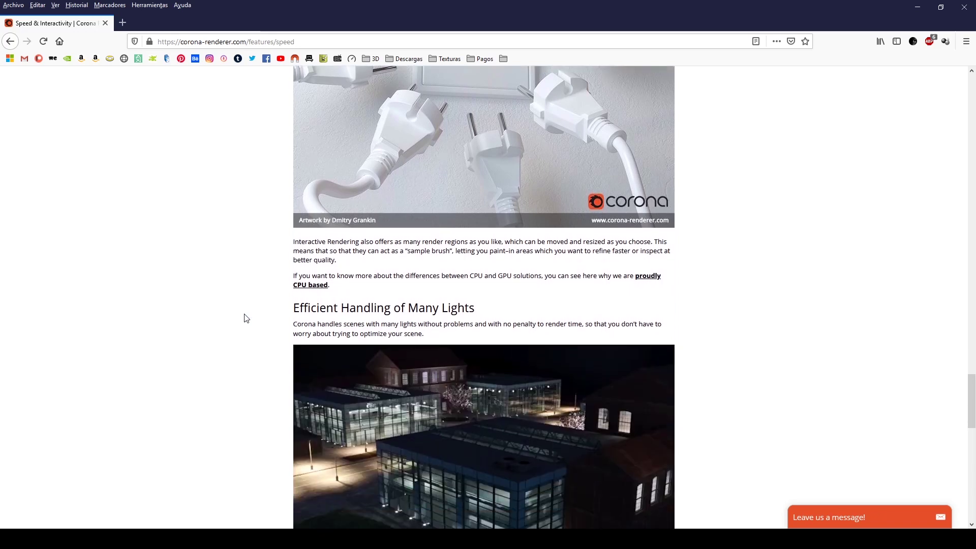
{"action": "scroll", "coordinate": [246, 318], "scroll_direction": "down", "scroll_amount": 6}
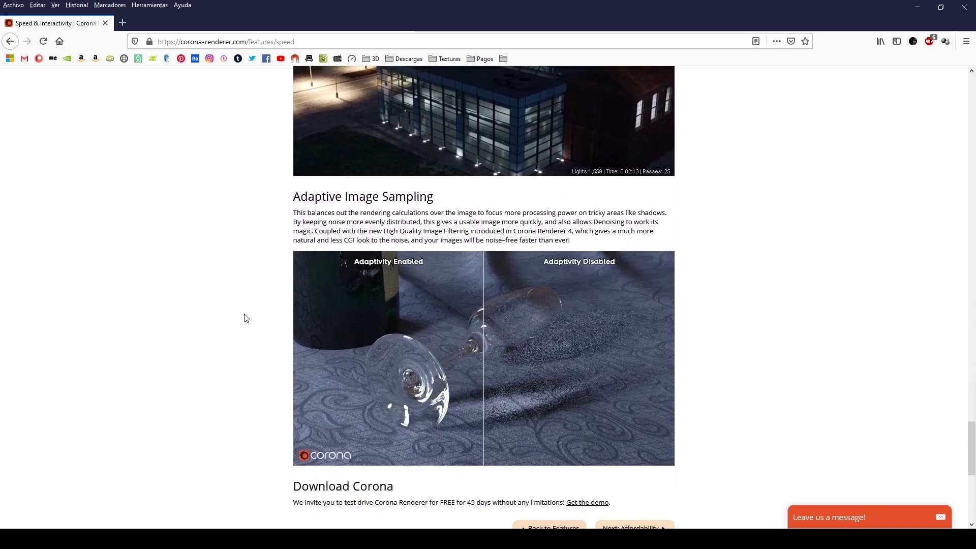
{"action": "scroll", "coordinate": [246, 319], "scroll_direction": "down", "scroll_amount": 5}
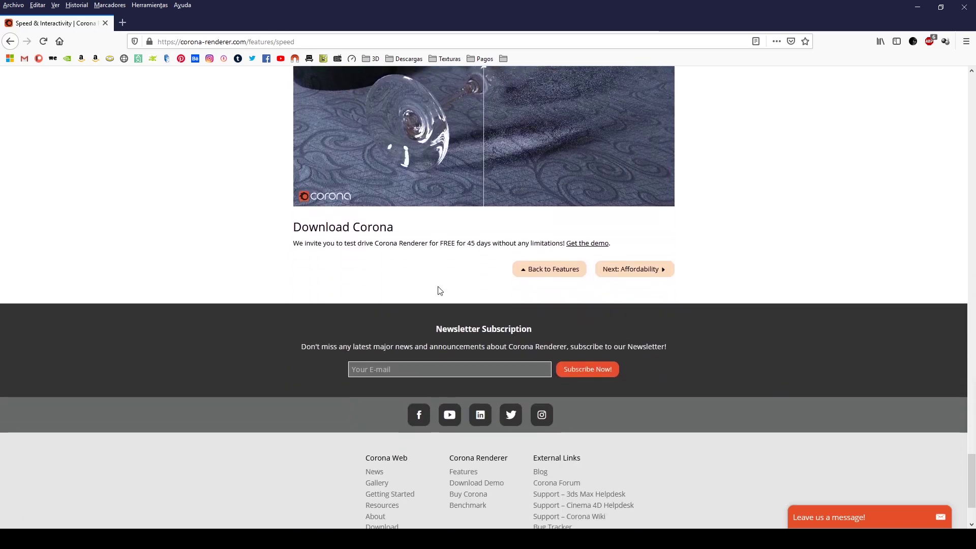
- Go back to the features overview, open the Affordability article and read about its licensing options and social responsibility
{"action": "left_click", "coordinate": [537, 270]}
{"action": "left_click", "coordinate": [590, 381]}
{"action": "scroll", "coordinate": [770, 290], "scroll_direction": "down", "scroll_amount": 1}
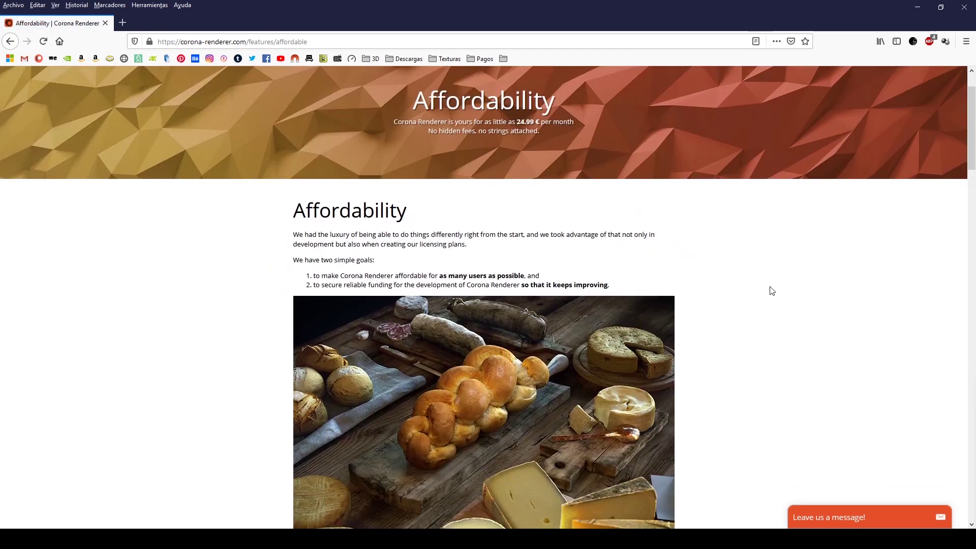
{"action": "scroll", "coordinate": [771, 290], "scroll_direction": "down", "scroll_amount": 4}
{"action": "scroll", "coordinate": [771, 291], "scroll_direction": "down", "scroll_amount": 5}
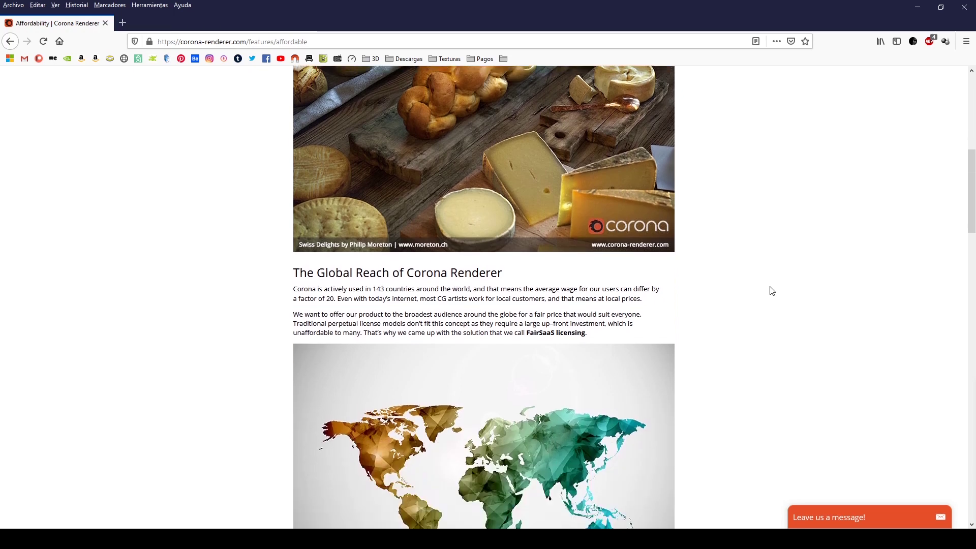
{"action": "scroll", "coordinate": [772, 291], "scroll_direction": "down", "scroll_amount": 6}
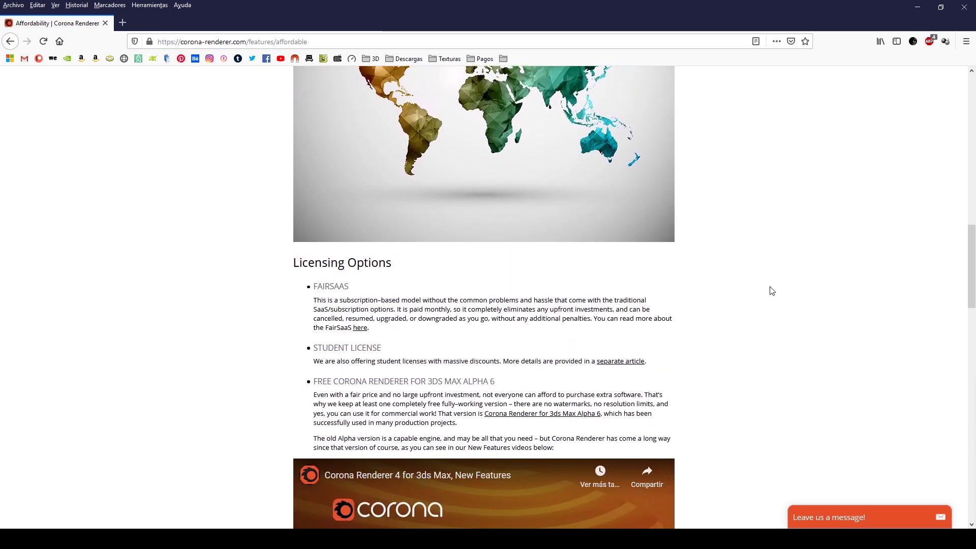
{"action": "scroll", "coordinate": [771, 291], "scroll_direction": "down", "scroll_amount": 6}
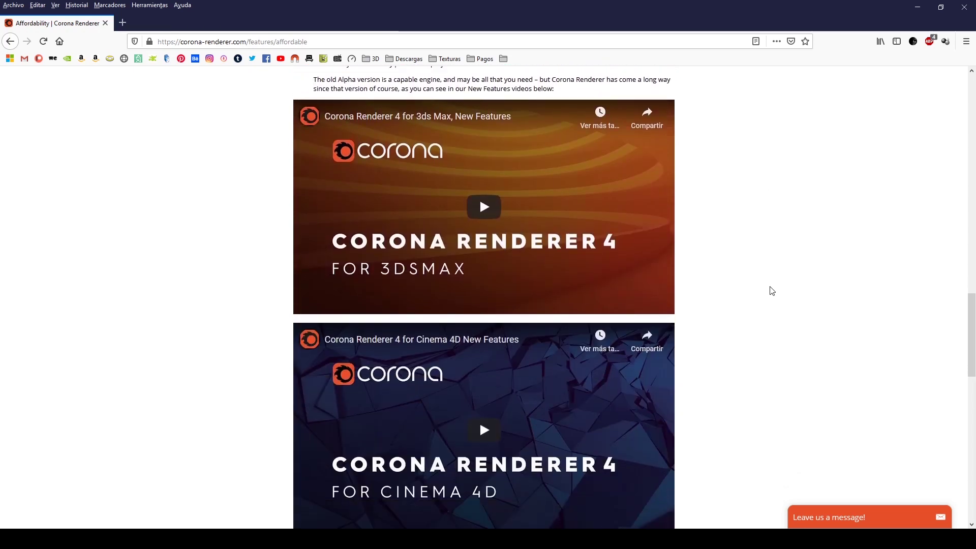
{"action": "scroll", "coordinate": [771, 290], "scroll_direction": "down", "scroll_amount": 6}
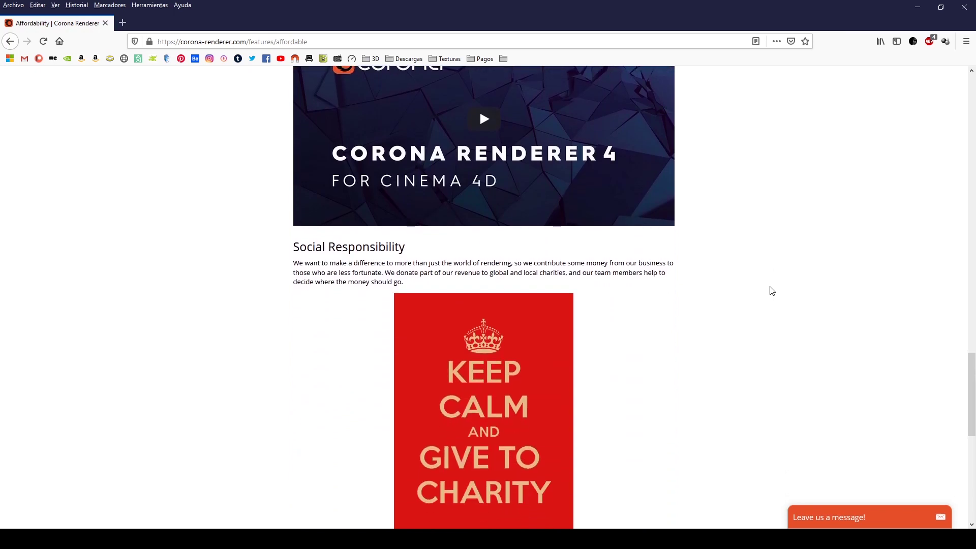
{"action": "scroll", "coordinate": [770, 290], "scroll_direction": "down", "scroll_amount": 6}
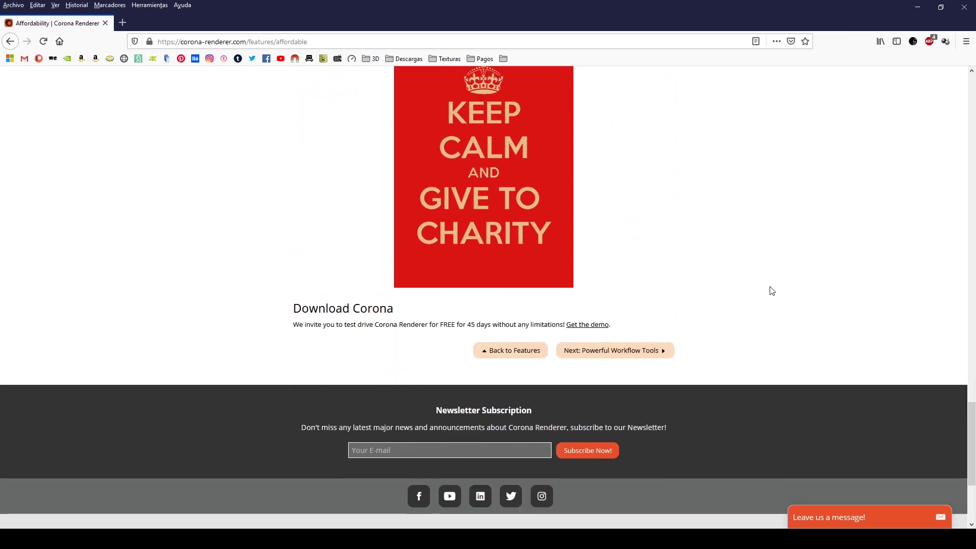
- Open the Powerful Workflow Tools article and read from VFB post-processing through Corona Image Editor to Corona Camera
{"action": "left_click", "coordinate": [660, 360]}
{"action": "scroll", "coordinate": [769, 263], "scroll_direction": "down", "scroll_amount": 3}
{"action": "scroll", "coordinate": [769, 263], "scroll_direction": "down", "scroll_amount": 2}
{"action": "scroll", "coordinate": [769, 264], "scroll_direction": "down", "scroll_amount": 5}
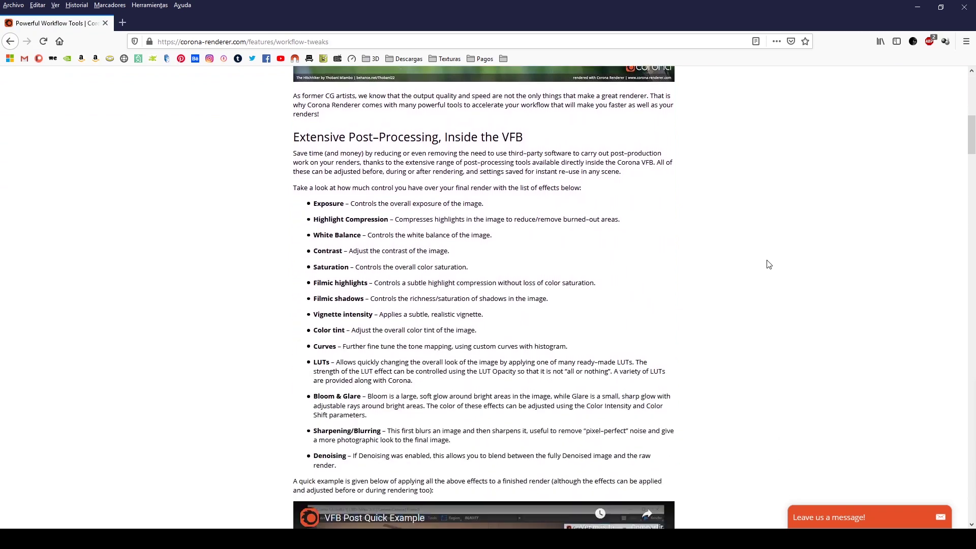
{"action": "scroll", "coordinate": [768, 264], "scroll_direction": "down", "scroll_amount": 6}
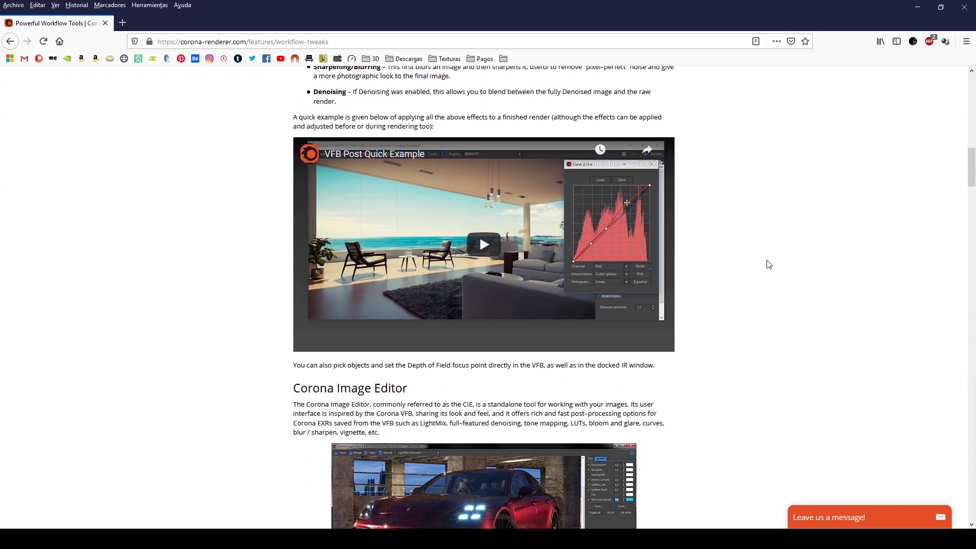
{"action": "scroll", "coordinate": [769, 264], "scroll_direction": "down", "scroll_amount": 5}
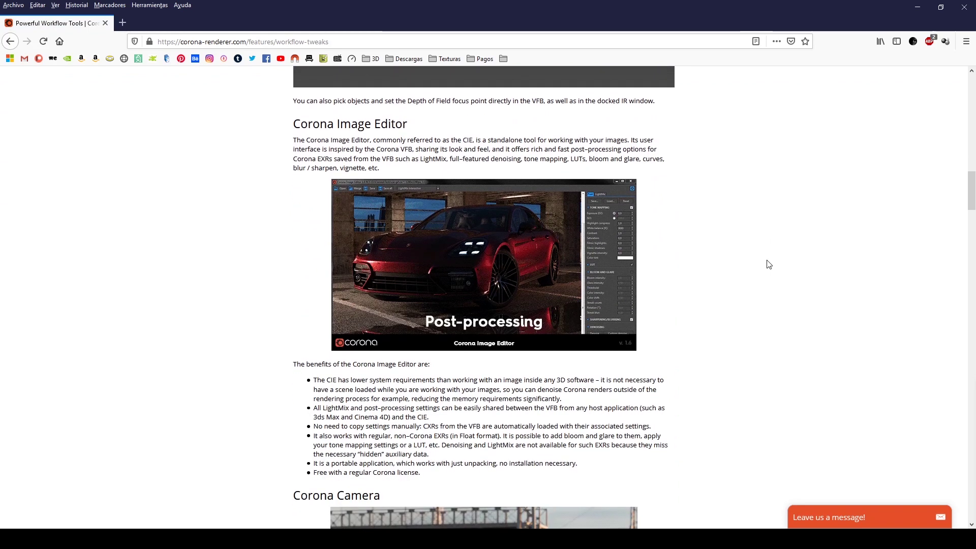
{"action": "scroll", "coordinate": [768, 264], "scroll_direction": "down", "scroll_amount": 6}
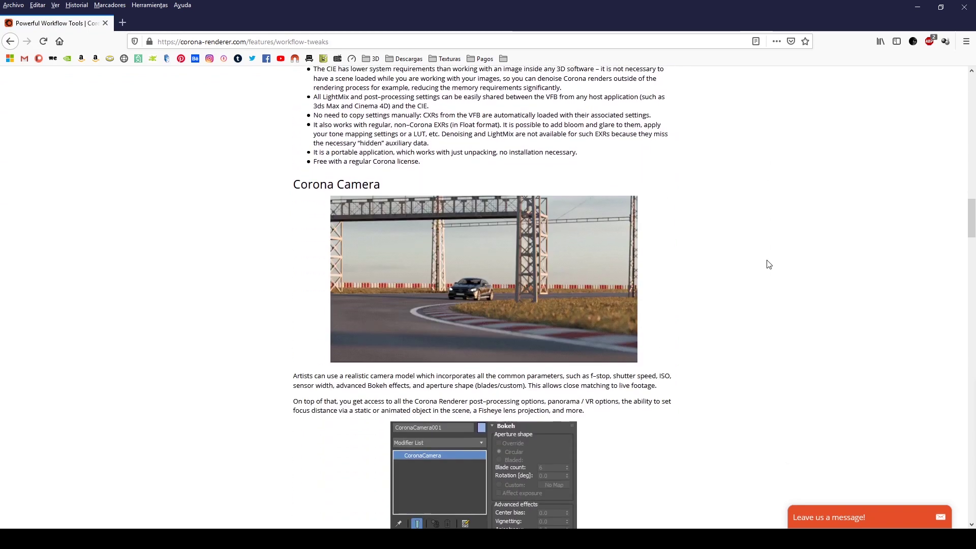
{"action": "scroll", "coordinate": [768, 264], "scroll_direction": "down", "scroll_amount": 5}
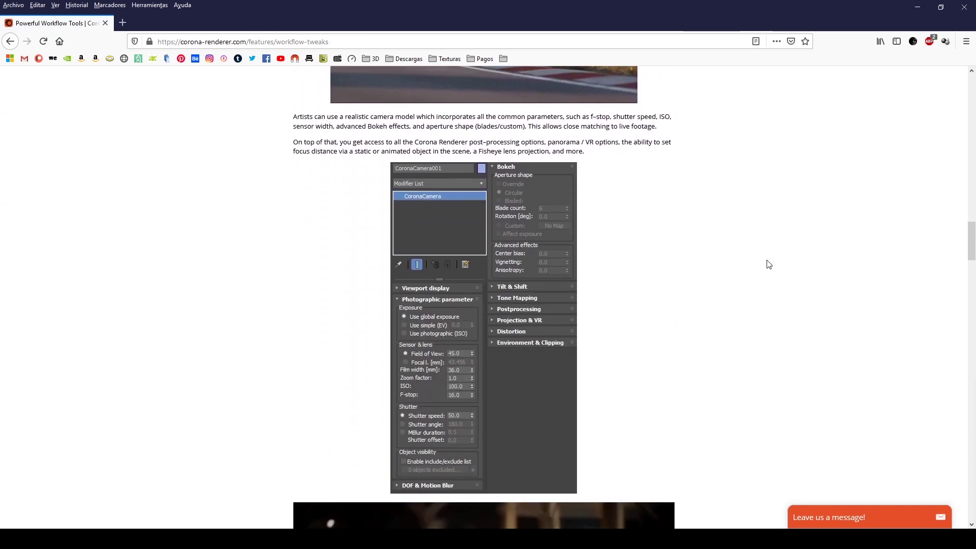
{"action": "scroll", "coordinate": [769, 264], "scroll_direction": "down", "scroll_amount": 6}
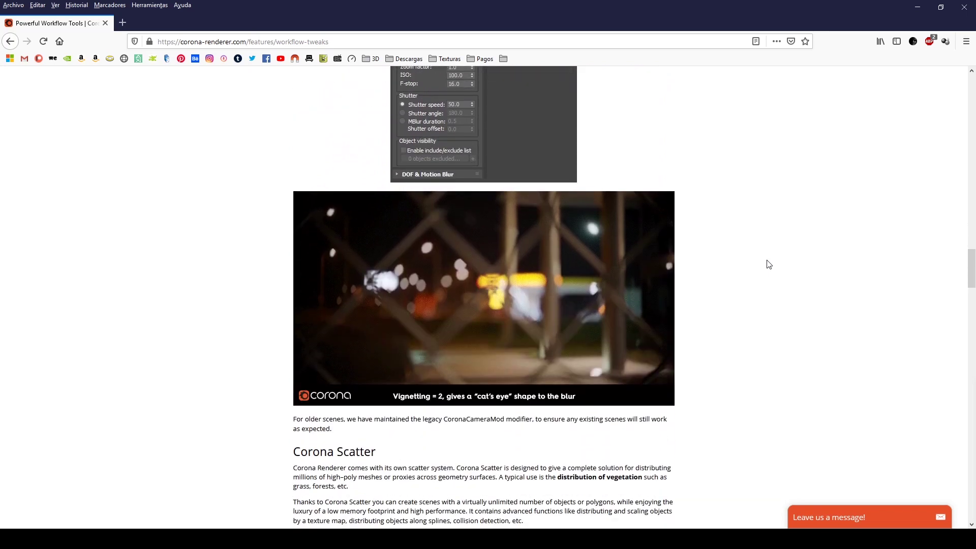
- Read the rest of the Powerful Workflow Tools article, from Corona Scatter and the Unified Lister down to Resume Rendering and Autosave
{"action": "scroll", "coordinate": [768, 264], "scroll_direction": "down", "scroll_amount": 4}
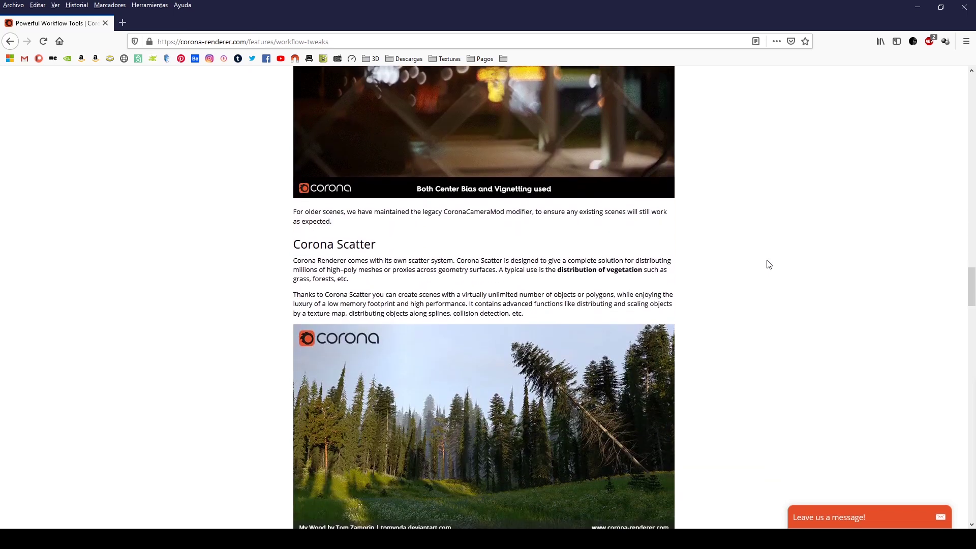
{"action": "scroll", "coordinate": [768, 264], "scroll_direction": "down", "scroll_amount": 6}
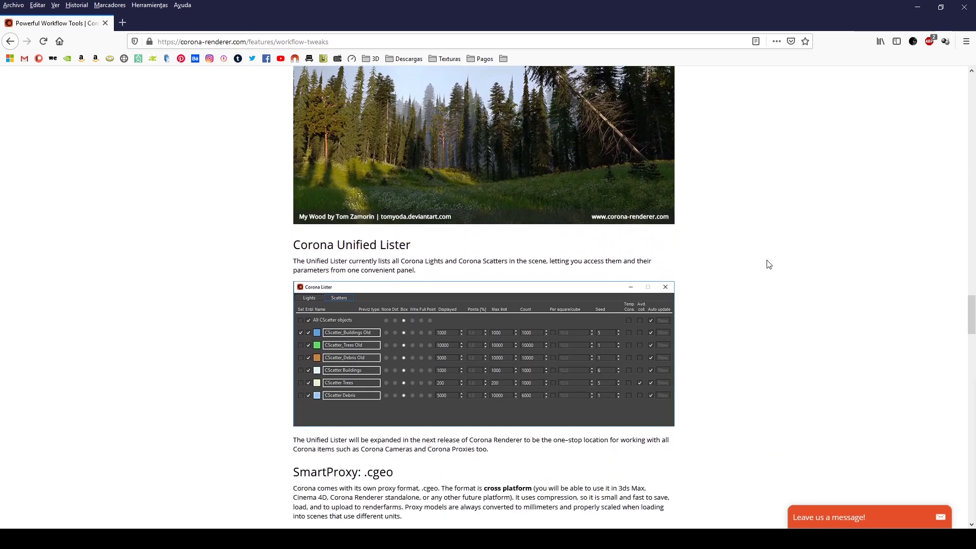
{"action": "scroll", "coordinate": [768, 264], "scroll_direction": "down", "scroll_amount": 6}
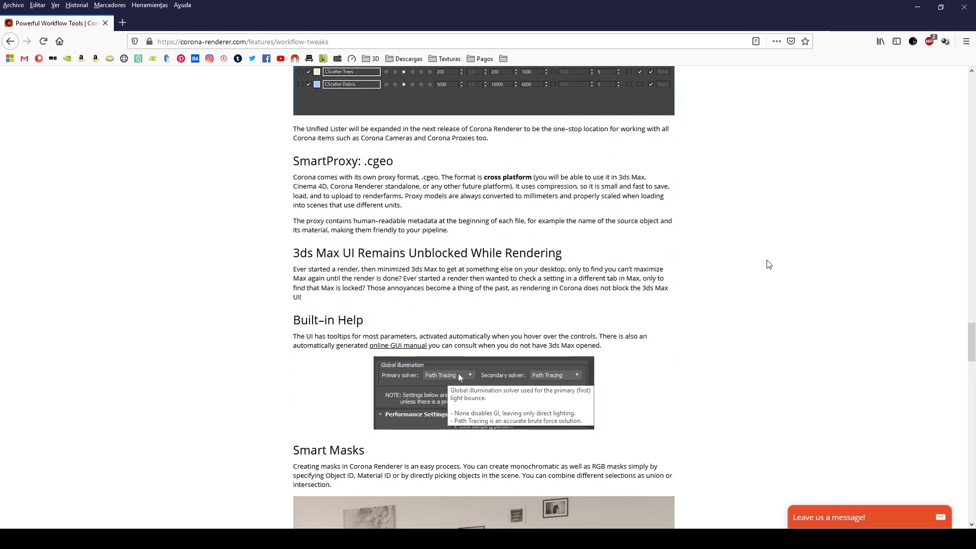
{"action": "scroll", "coordinate": [768, 264], "scroll_direction": "down", "scroll_amount": 6}
{"action": "scroll", "coordinate": [768, 265], "scroll_direction": "down", "scroll_amount": 5}
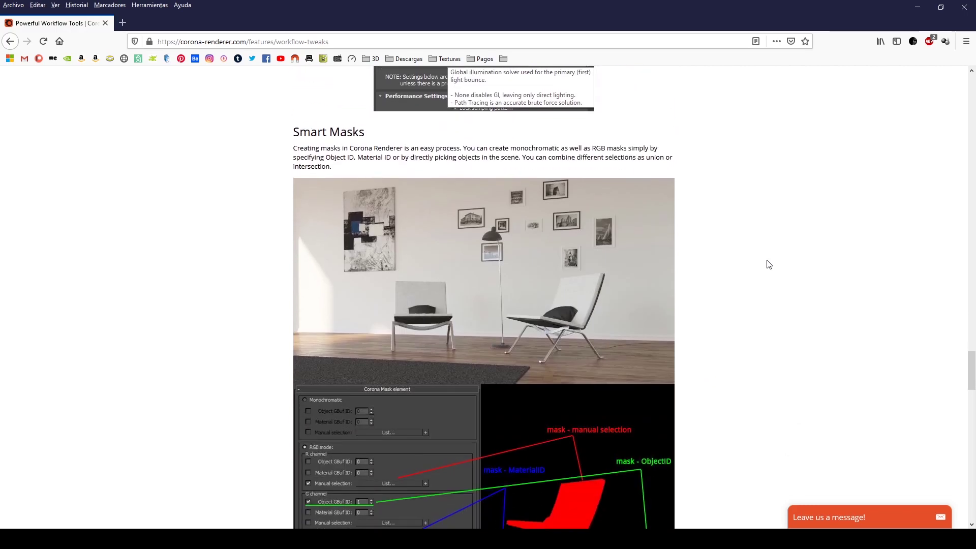
{"action": "scroll", "coordinate": [769, 264], "scroll_direction": "down", "scroll_amount": 5}
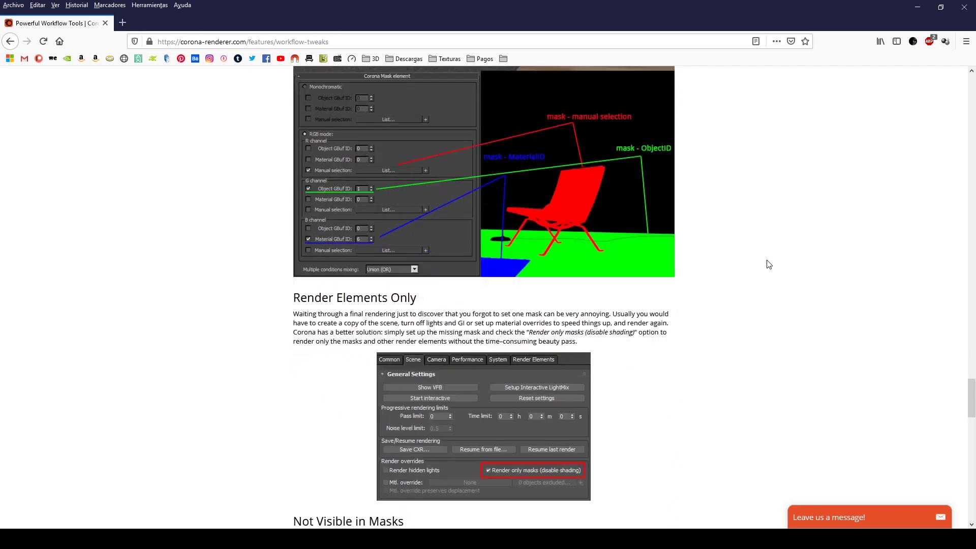
{"action": "scroll", "coordinate": [768, 266], "scroll_direction": "down", "scroll_amount": 6}
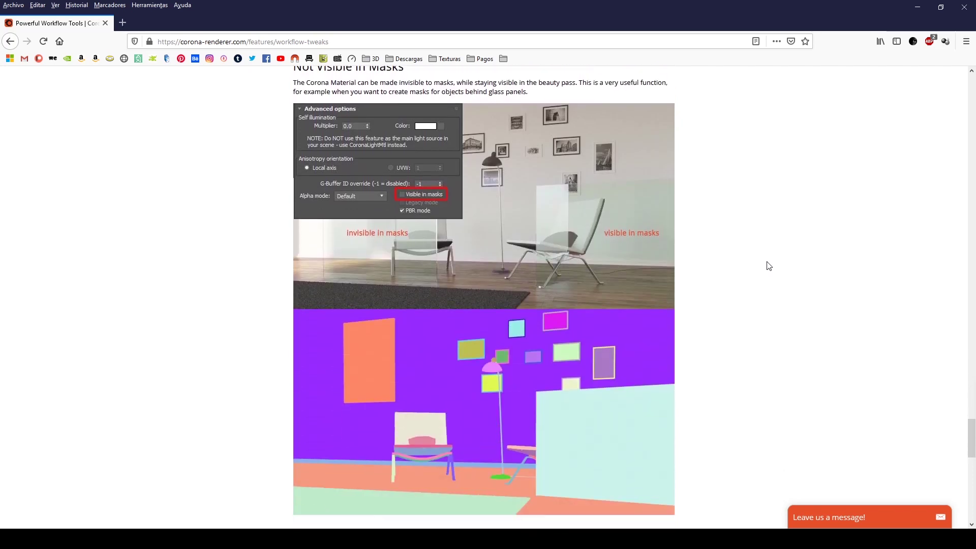
{"action": "scroll", "coordinate": [768, 266], "scroll_direction": "down", "scroll_amount": 6}
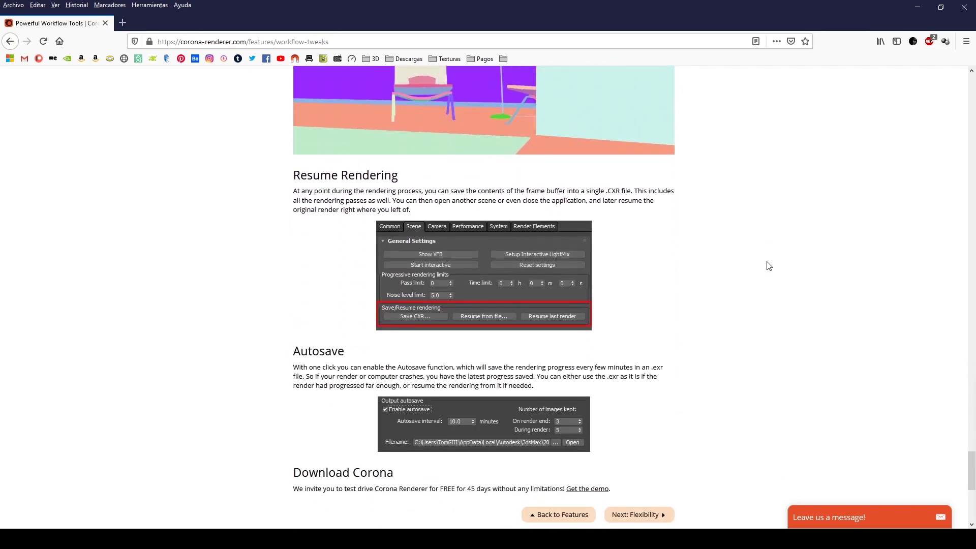
{"action": "scroll", "coordinate": [768, 266], "scroll_direction": "down", "scroll_amount": 6}
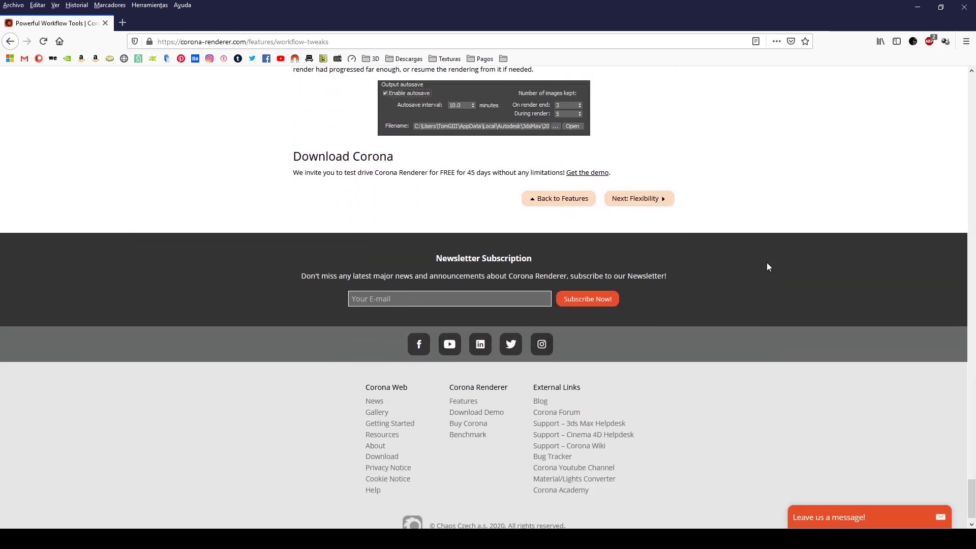
- Continue to the Flexibility article and read it from Flexible Lights and Rayswitcher Material down to VR Support
{"action": "left_click", "coordinate": [653, 199]}
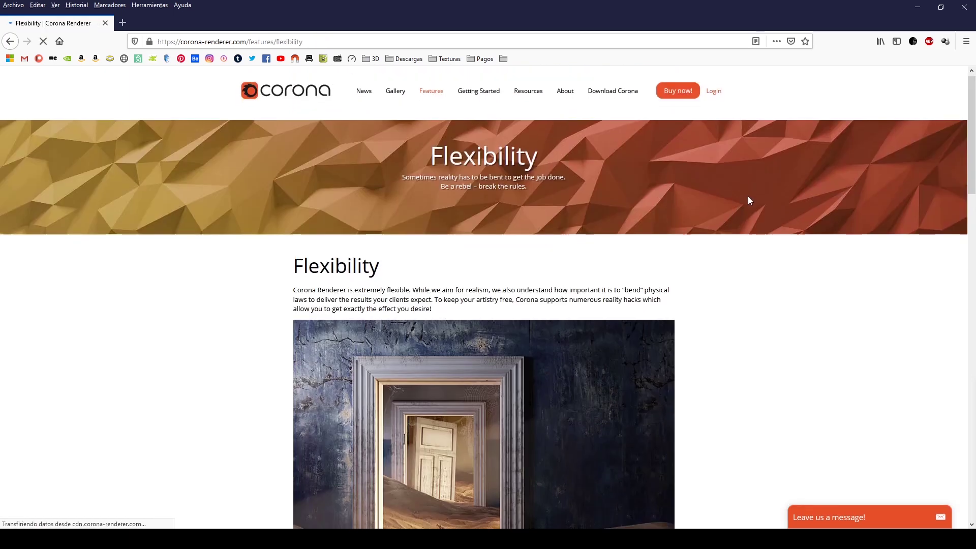
{"action": "scroll", "coordinate": [748, 200], "scroll_direction": "down", "scroll_amount": 4}
{"action": "scroll", "coordinate": [754, 204], "scroll_direction": "down", "scroll_amount": 5}
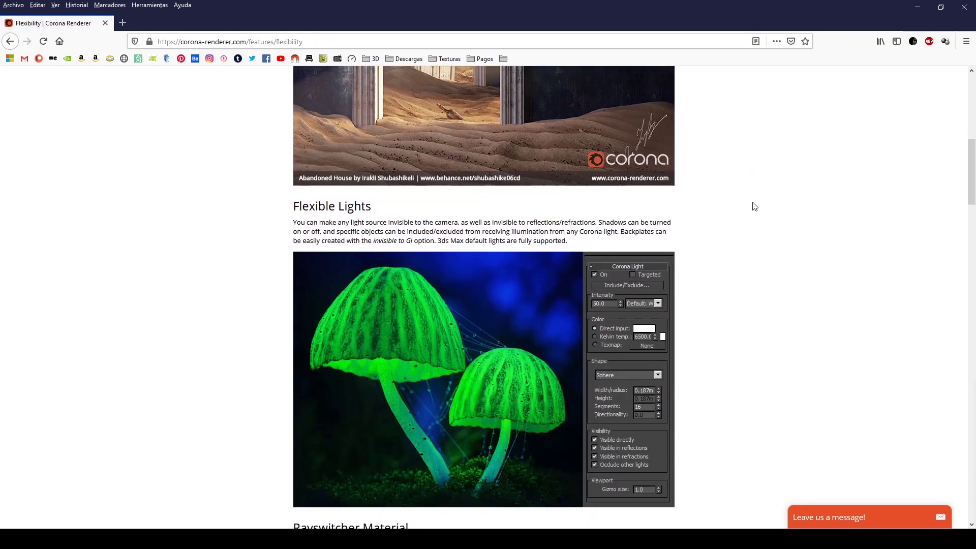
{"action": "scroll", "coordinate": [754, 205], "scroll_direction": "down", "scroll_amount": 6}
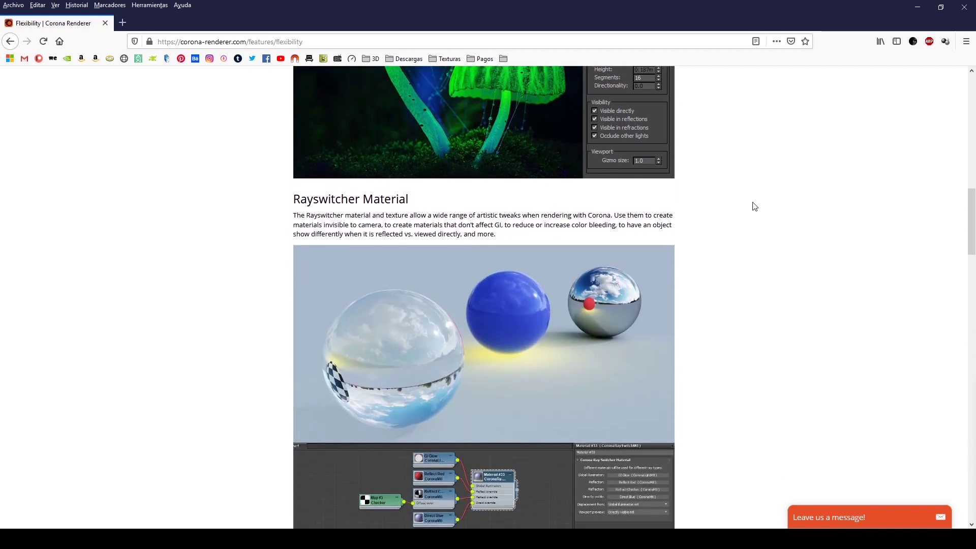
{"action": "scroll", "coordinate": [754, 206], "scroll_direction": "down", "scroll_amount": 4}
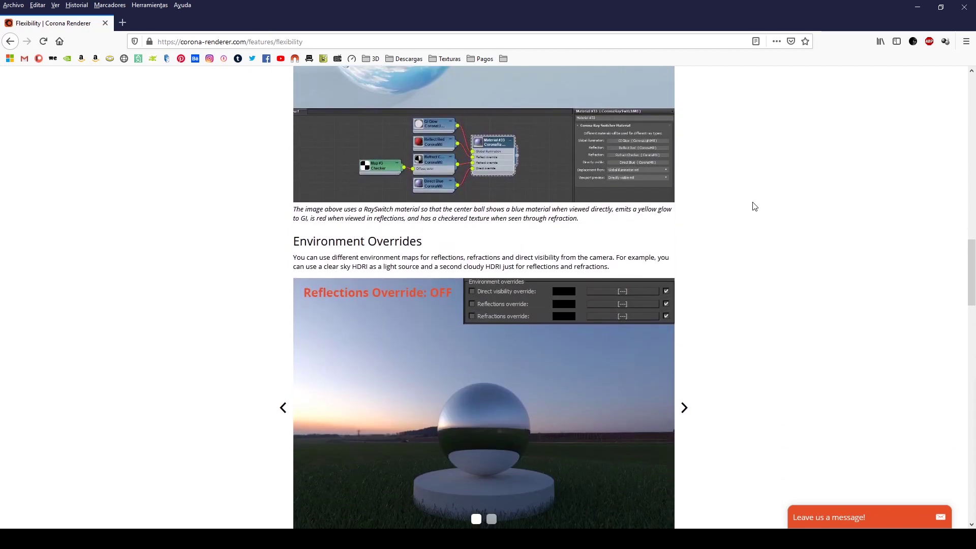
{"action": "scroll", "coordinate": [754, 205], "scroll_direction": "down", "scroll_amount": 6}
{"action": "scroll", "coordinate": [754, 206], "scroll_direction": "down", "scroll_amount": 2}
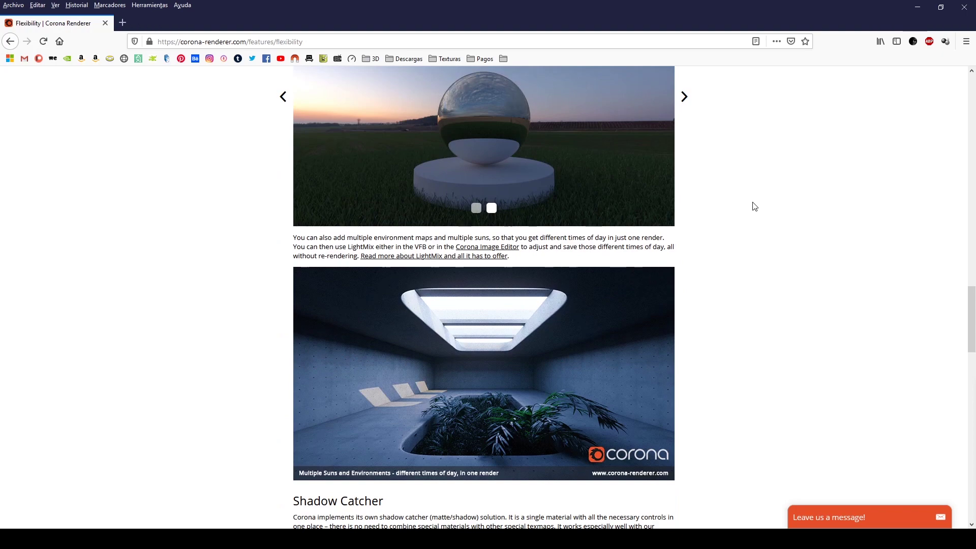
{"action": "scroll", "coordinate": [754, 206], "scroll_direction": "down", "scroll_amount": 6}
{"action": "scroll", "coordinate": [754, 206], "scroll_direction": "down", "scroll_amount": 6}
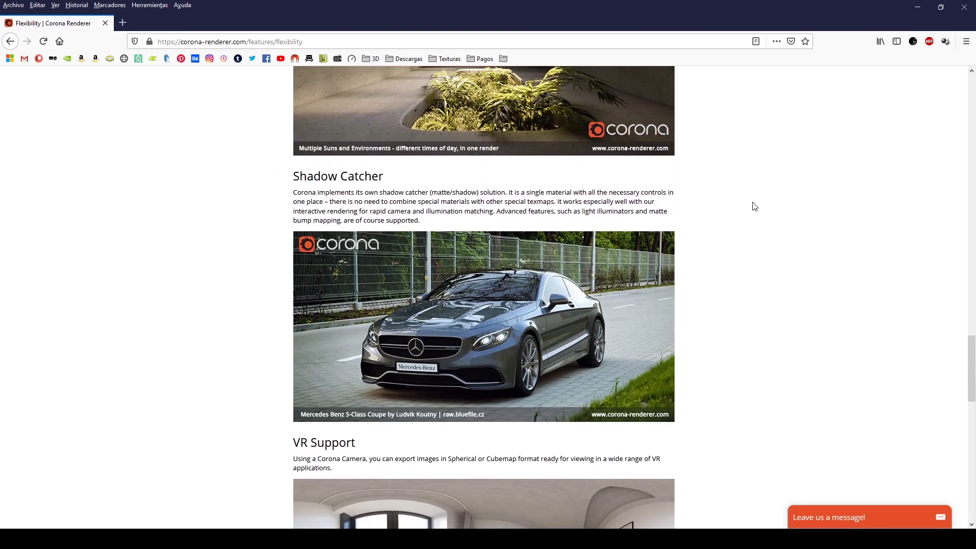
{"action": "scroll", "coordinate": [755, 206], "scroll_direction": "down", "scroll_amount": 6}
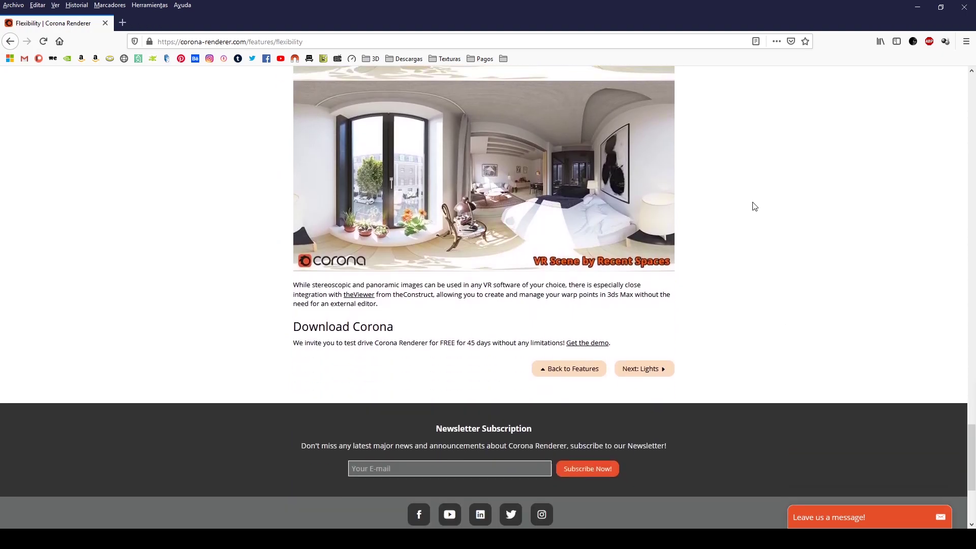
- Continue to the Lights article and read it from No Sampling Parameters through Interactive LightMix and its tutorial videos
{"action": "left_click", "coordinate": [666, 350]}
{"action": "scroll", "coordinate": [730, 262], "scroll_direction": "down", "scroll_amount": 4}
{"action": "scroll", "coordinate": [732, 262], "scroll_direction": "down", "scroll_amount": 1}
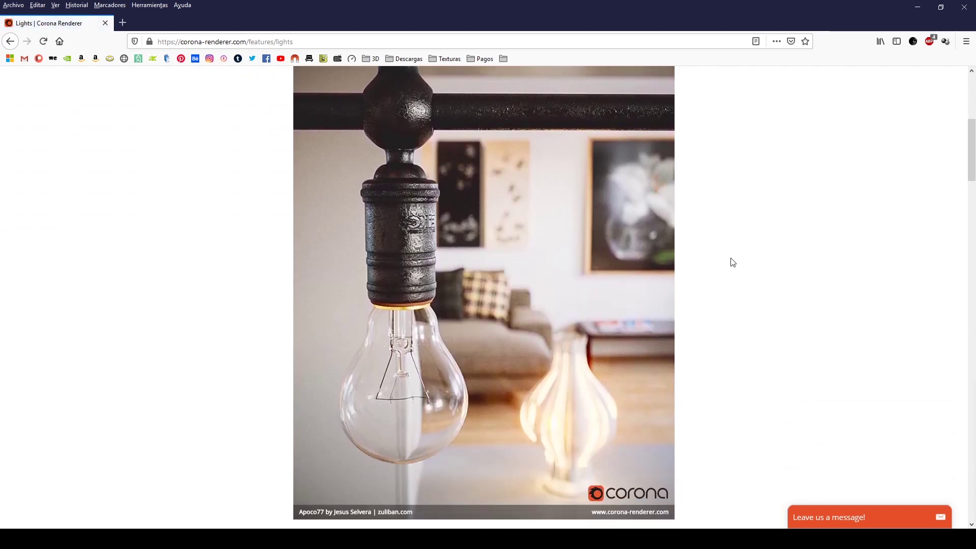
{"action": "scroll", "coordinate": [732, 262], "scroll_direction": "down", "scroll_amount": 6}
{"action": "scroll", "coordinate": [740, 262], "scroll_direction": "down", "scroll_amount": 6}
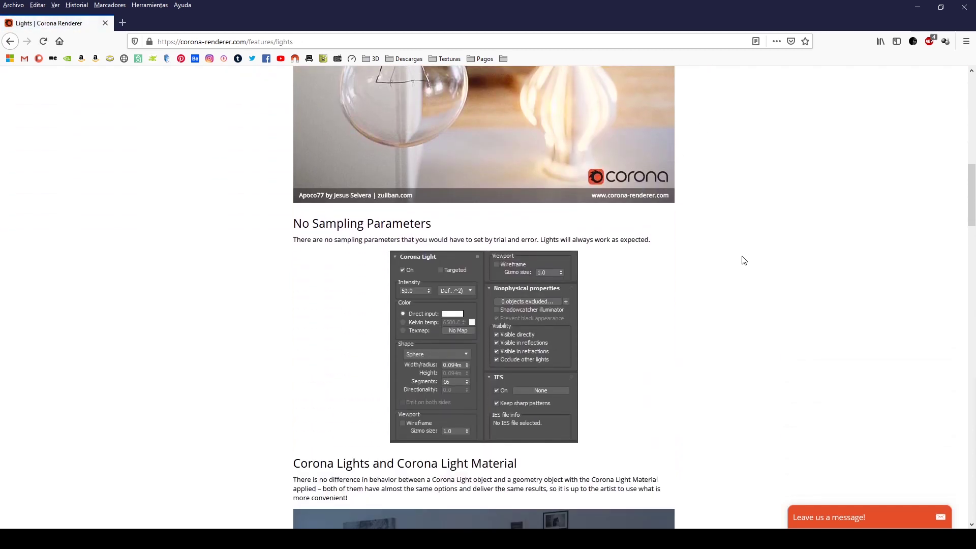
{"action": "scroll", "coordinate": [744, 260], "scroll_direction": "down", "scroll_amount": 6}
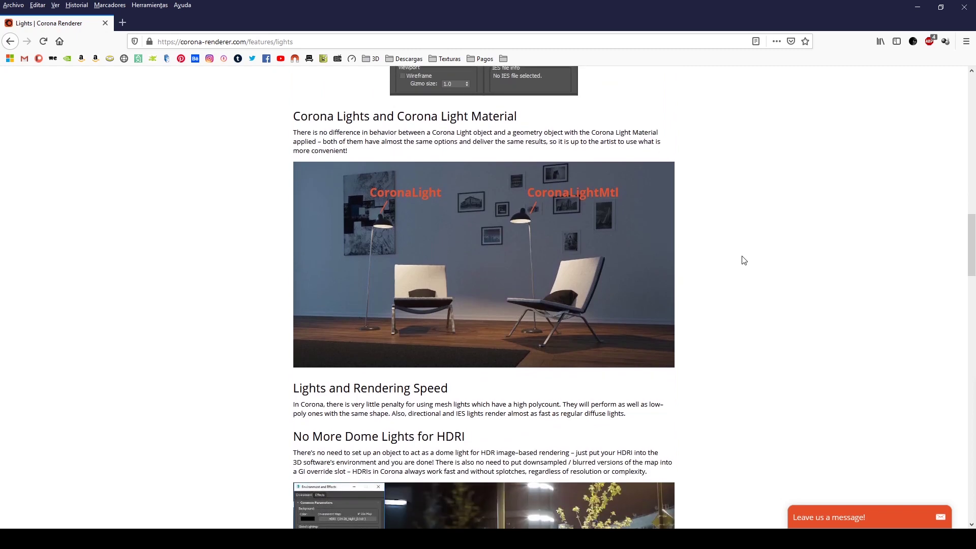
{"action": "scroll", "coordinate": [744, 261], "scroll_direction": "down", "scroll_amount": 7}
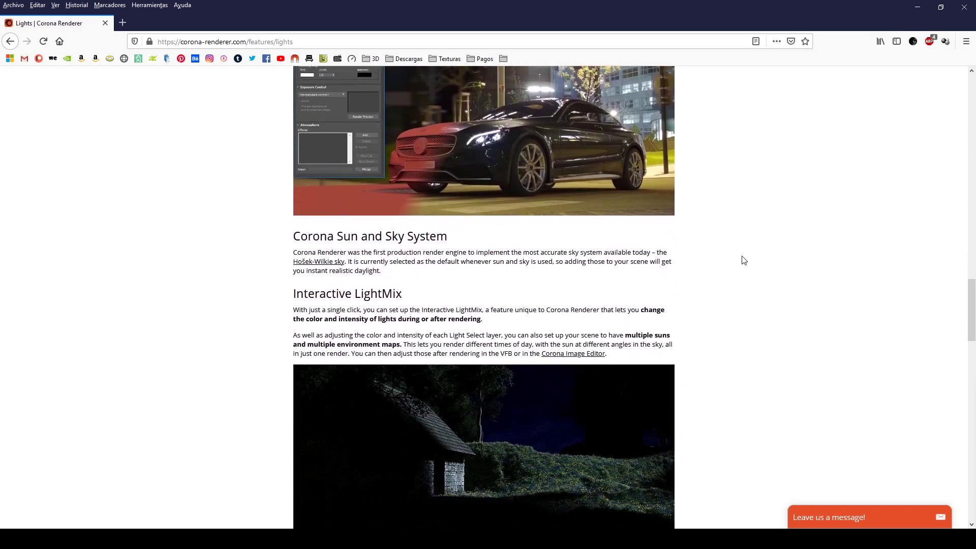
{"action": "scroll", "coordinate": [743, 260], "scroll_direction": "down", "scroll_amount": 6}
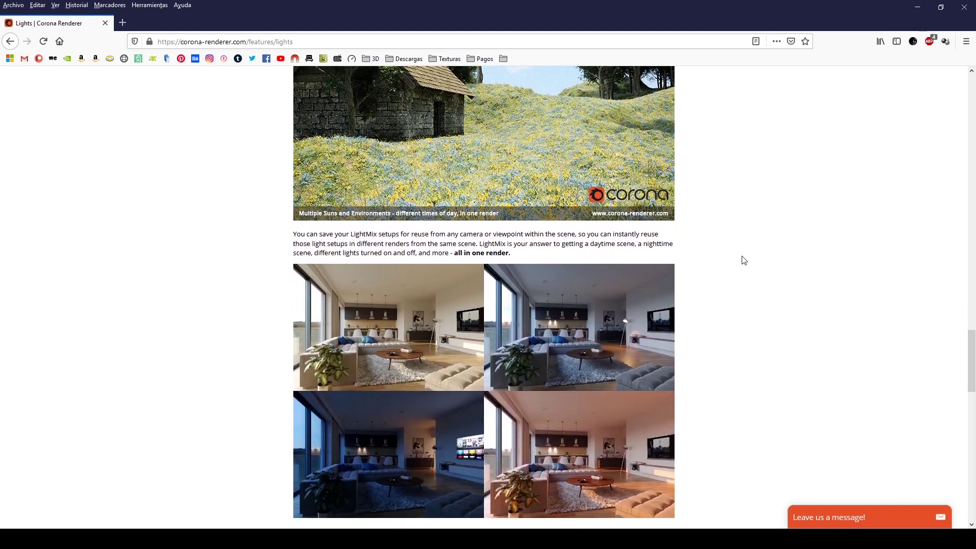
{"action": "scroll", "coordinate": [744, 260], "scroll_direction": "down", "scroll_amount": 6}
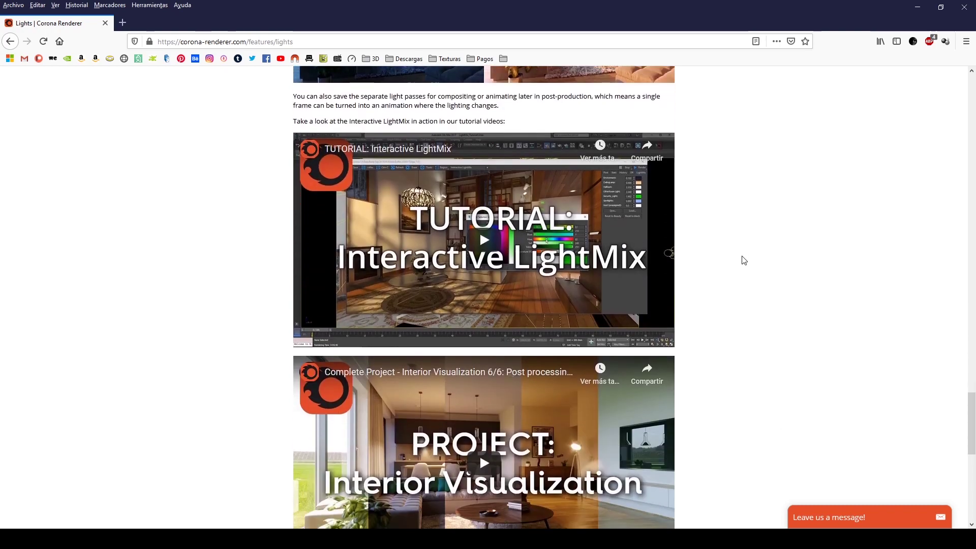
{"action": "scroll", "coordinate": [744, 260], "scroll_direction": "down", "scroll_amount": 6}
- Continue to the Materials article and read from The Corona Material through Material Library and the skin shader to Inside Volume mode
{"action": "left_click", "coordinate": [666, 320]}
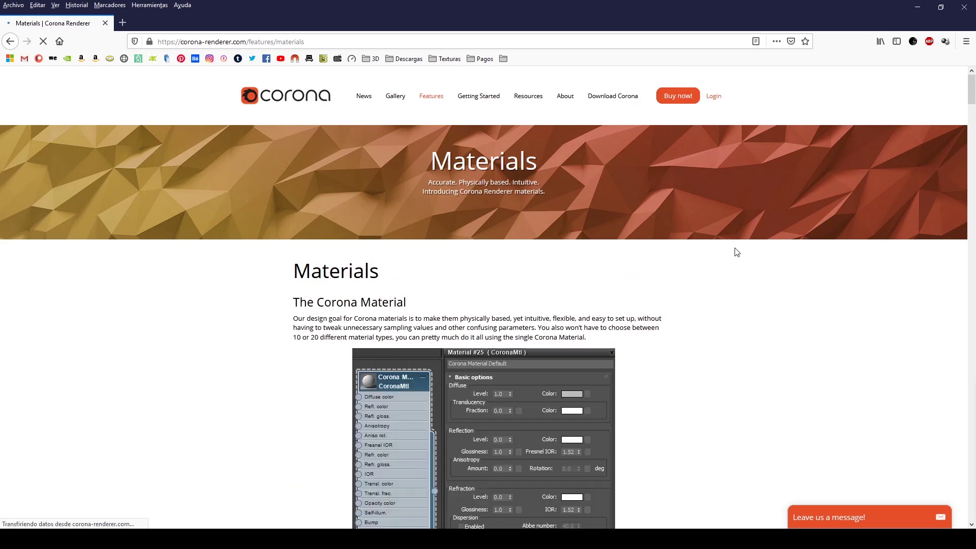
{"action": "scroll", "coordinate": [737, 253], "scroll_direction": "down", "scroll_amount": 7}
{"action": "scroll", "coordinate": [737, 253], "scroll_direction": "down", "scroll_amount": 6}
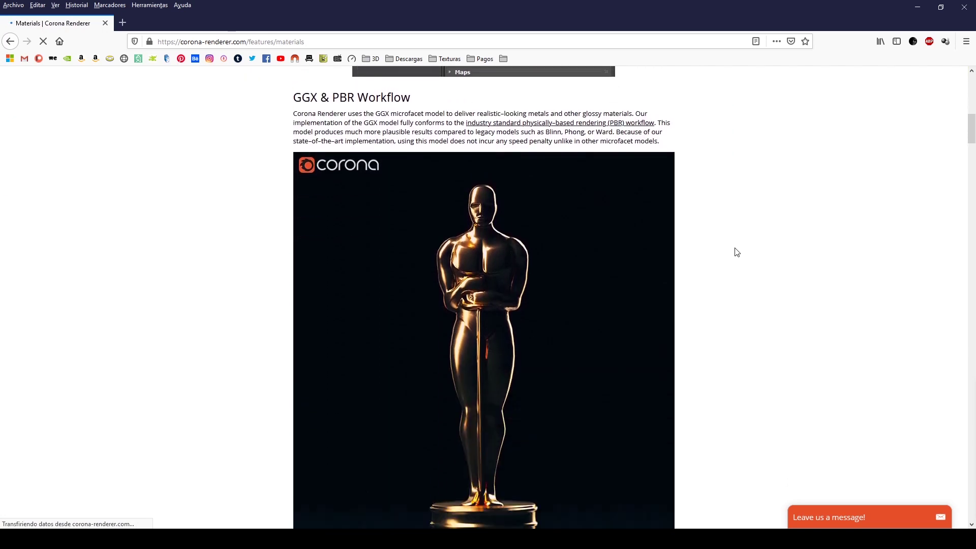
{"action": "scroll", "coordinate": [737, 252], "scroll_direction": "down", "scroll_amount": 6}
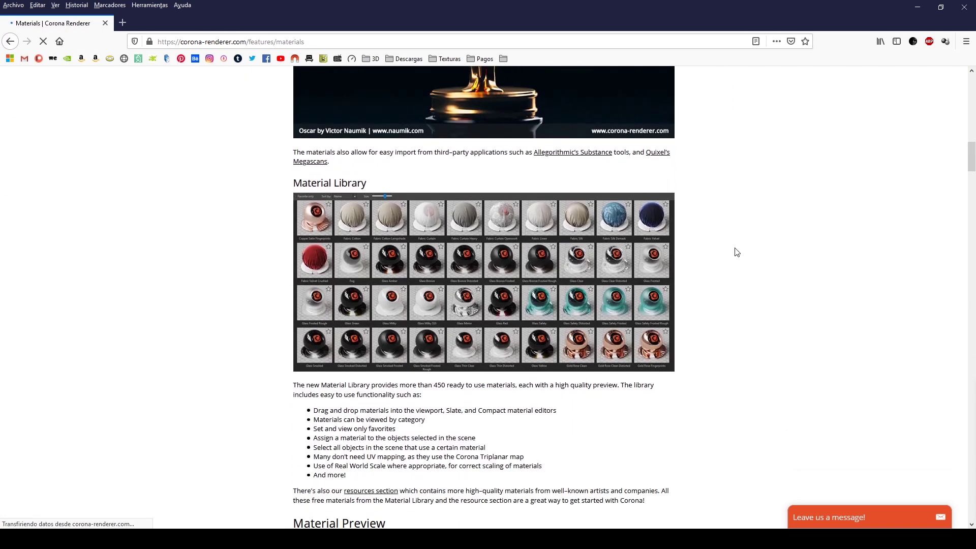
{"action": "scroll", "coordinate": [737, 252], "scroll_direction": "down", "scroll_amount": 6}
{"action": "scroll", "coordinate": [737, 253], "scroll_direction": "down", "scroll_amount": 6}
{"action": "scroll", "coordinate": [737, 252], "scroll_direction": "down", "scroll_amount": 6}
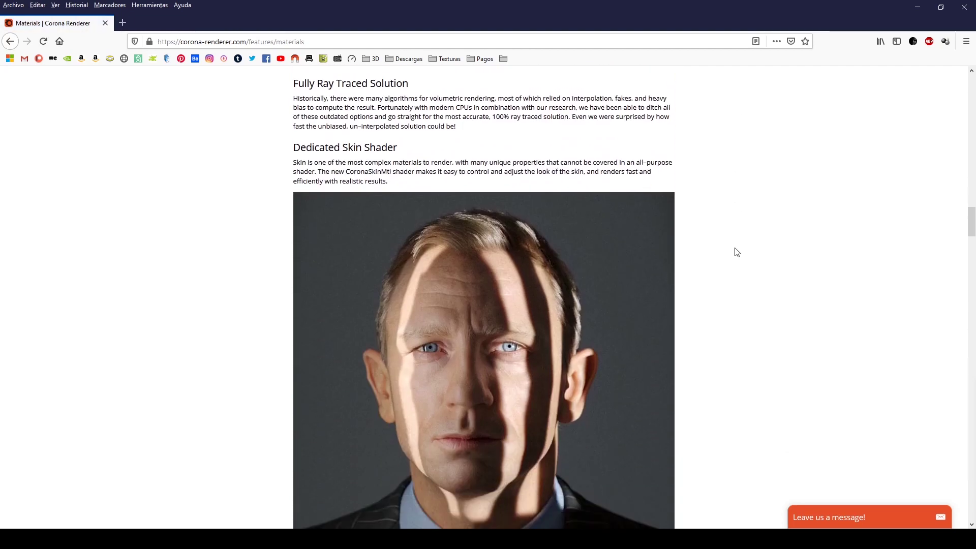
{"action": "scroll", "coordinate": [737, 252], "scroll_direction": "down", "scroll_amount": 6}
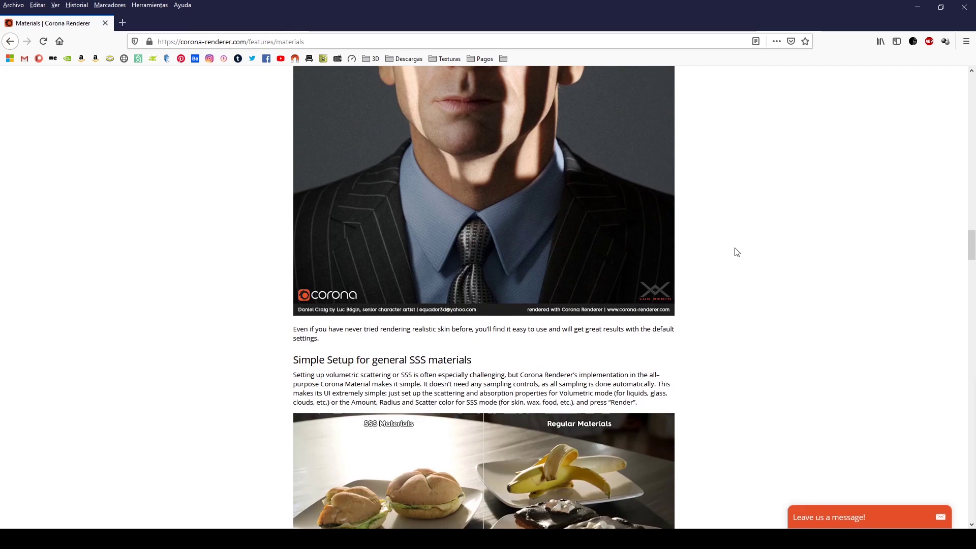
{"action": "scroll", "coordinate": [737, 252], "scroll_direction": "down", "scroll_amount": 6}
{"action": "scroll", "coordinate": [737, 252], "scroll_direction": "down", "scroll_amount": 6}
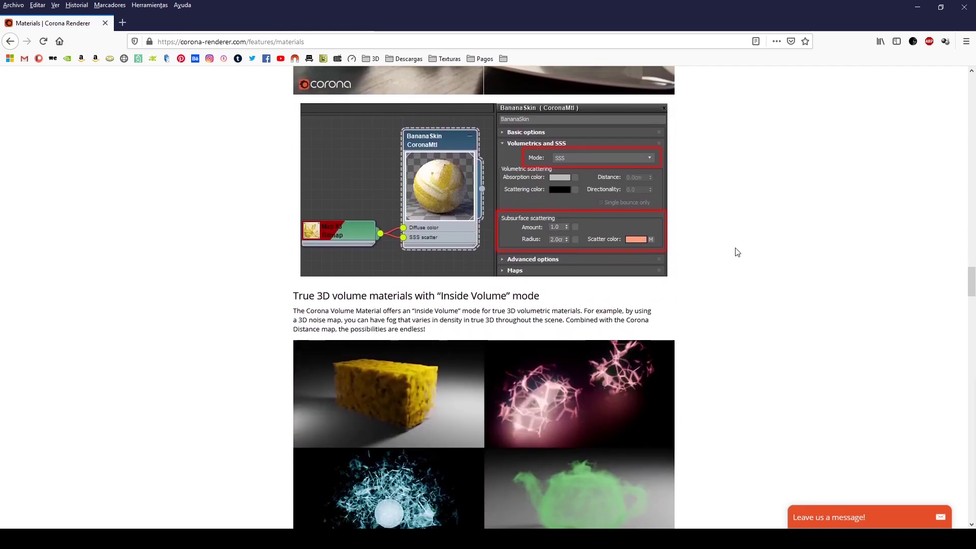
{"action": "scroll", "coordinate": [737, 252], "scroll_direction": "down", "scroll_amount": 6}
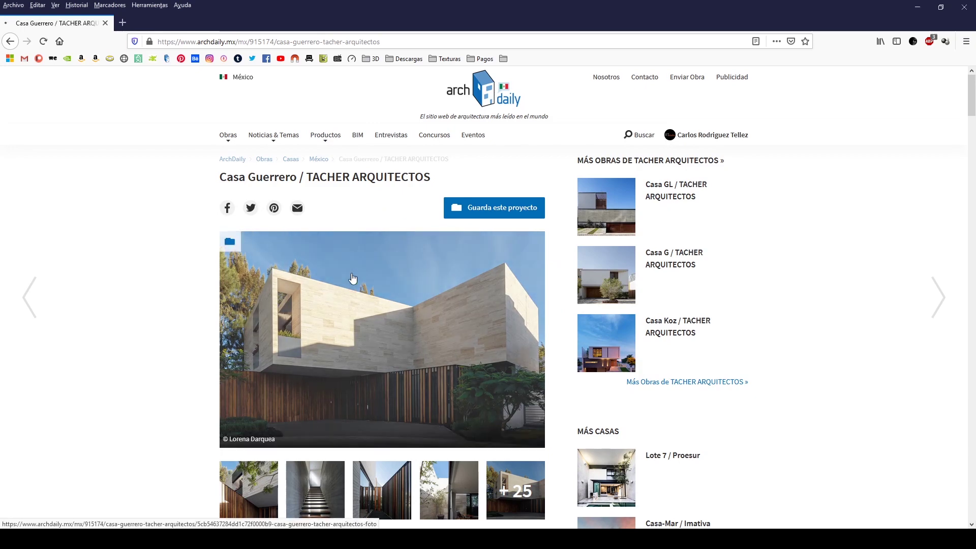
- Open the main facade photo of the Casa Guerrero project by TACHER ARQUITECTOS in the ArchDaily image gallery
{"action": "left_click", "coordinate": [353, 278]}
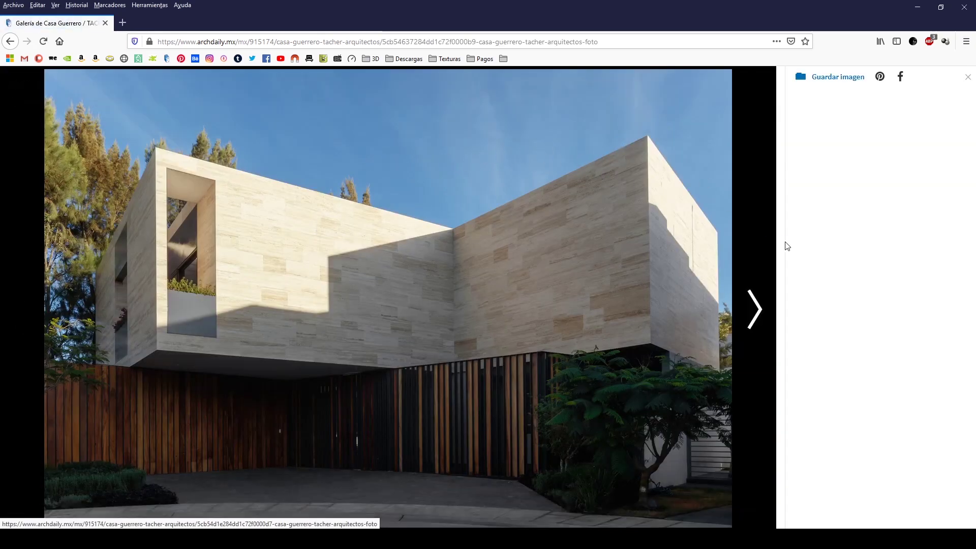
- Browse the Casa Guerrero gallery from the second photo past the staircase shots to photo 8, the travertine patio corner
{"action": "left_click", "coordinate": [756, 267]}
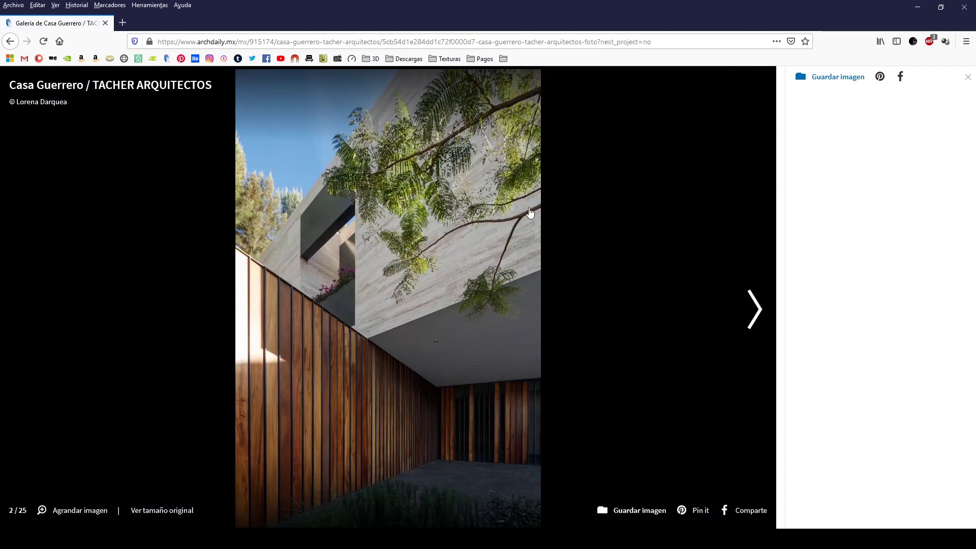
{"action": "left_click", "coordinate": [530, 266]}
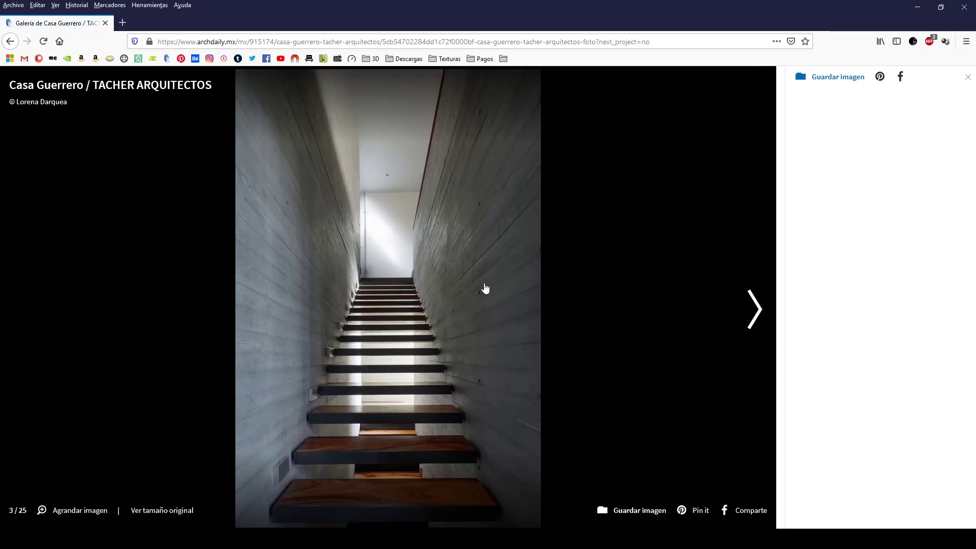
{"action": "left_click", "coordinate": [450, 368]}
{"action": "left_click", "coordinate": [612, 255]}
{"action": "left_click", "coordinate": [613, 255]}
{"action": "left_click", "coordinate": [612, 255]}
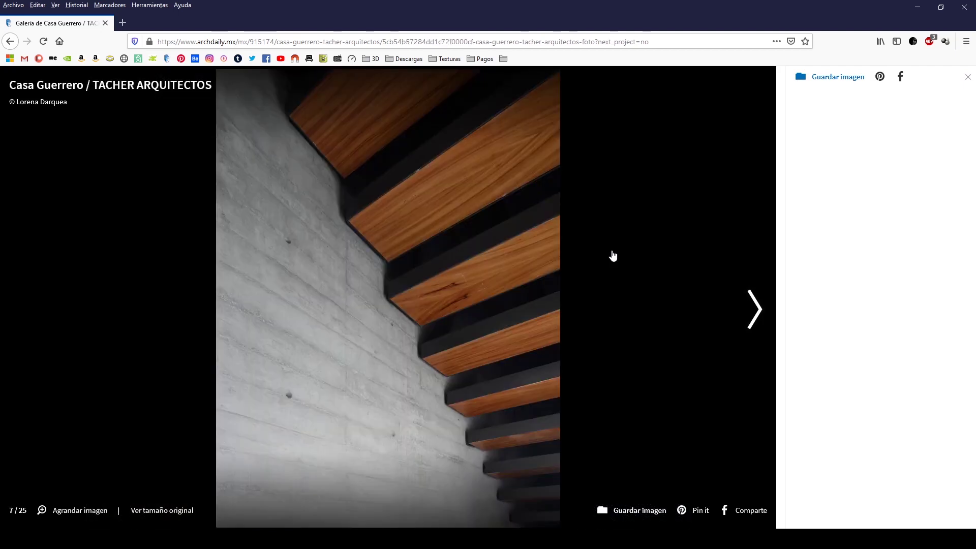
{"action": "left_click", "coordinate": [612, 257]}
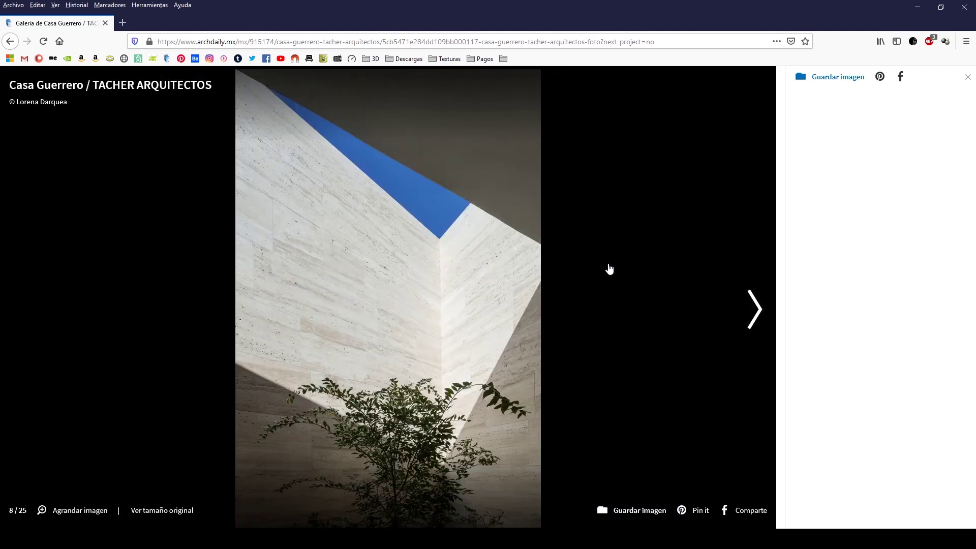
- Continue through the Casa Guerrero exterior facade photos, from photo 9 to photo 13 of the gallery
{"action": "left_click", "coordinate": [609, 270]}
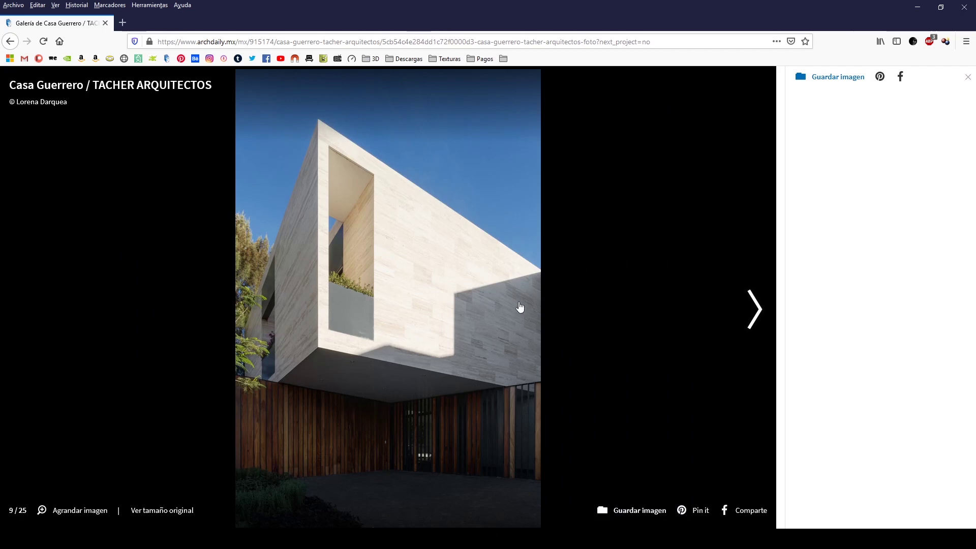
{"action": "left_click", "coordinate": [614, 271]}
{"action": "left_click", "coordinate": [613, 272]}
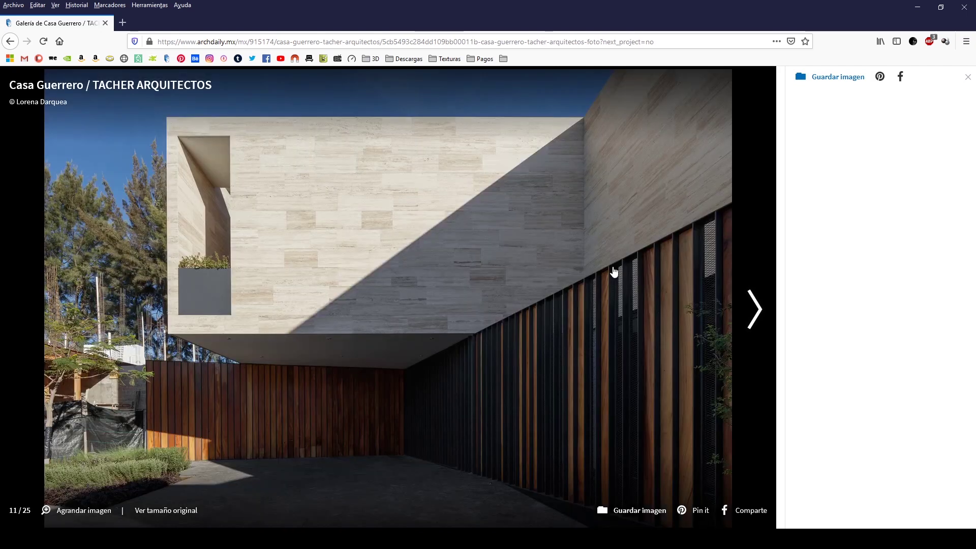
{"action": "left_click", "coordinate": [527, 274]}
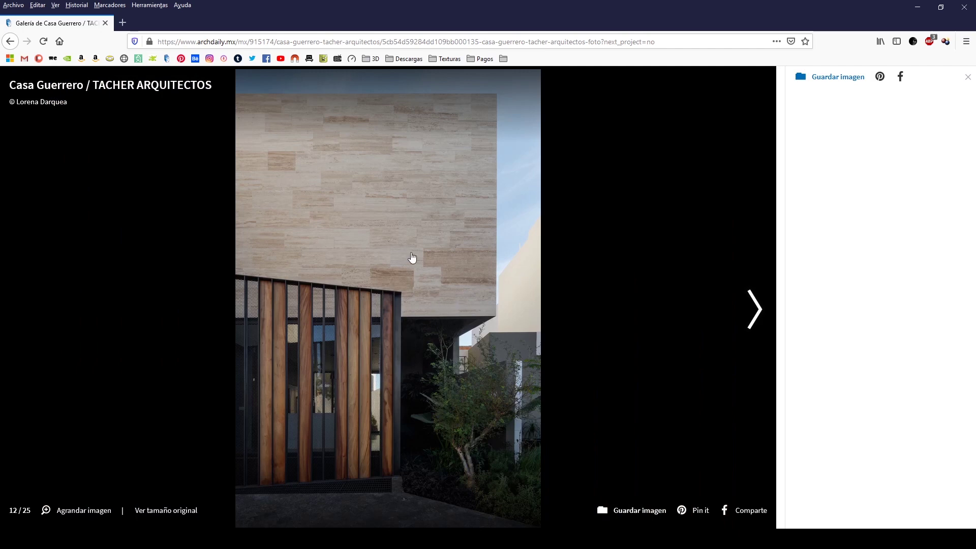
{"action": "left_click", "coordinate": [546, 255]}
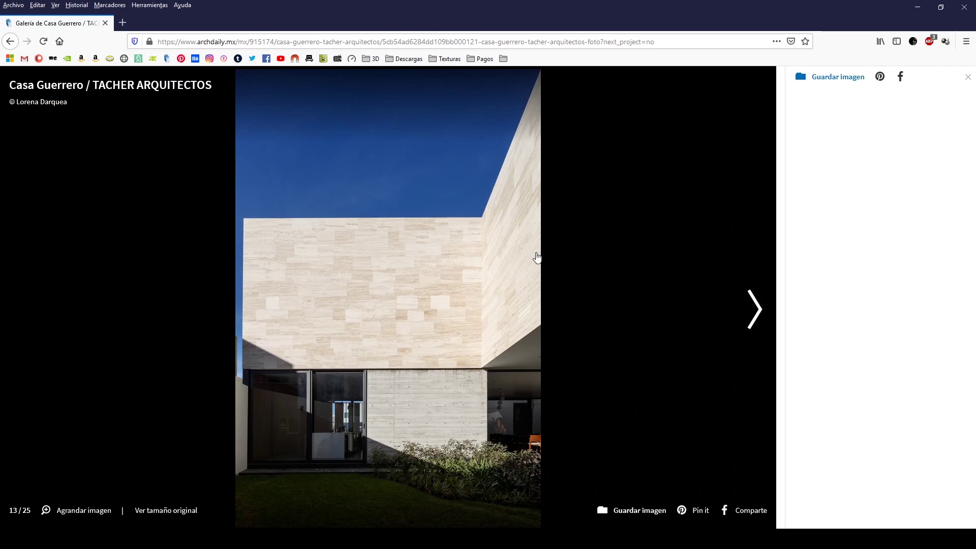
- Revisit photo 12 of the gallery, then examine the wooden slat entrance and stone facade photos up to photo 20
{"action": "key", "text": "Left"}
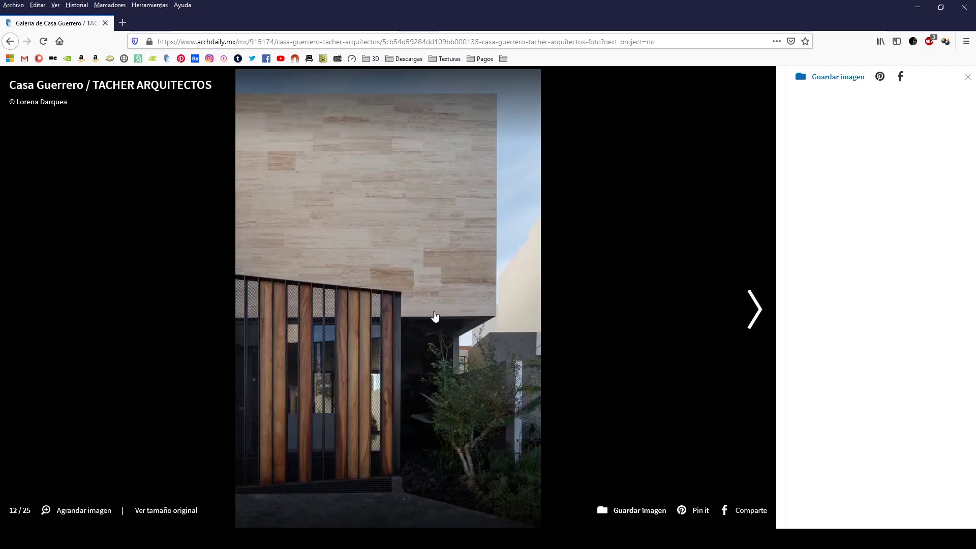
{"action": "key", "text": "Right"}
{"action": "key", "text": "Right"}
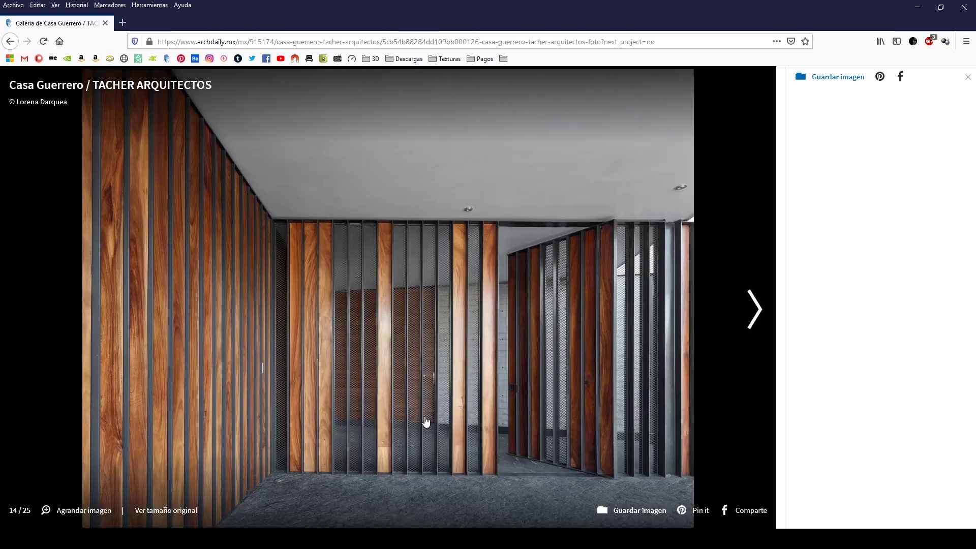
{"action": "key", "text": "Right"}
{"action": "key", "text": "Right"}
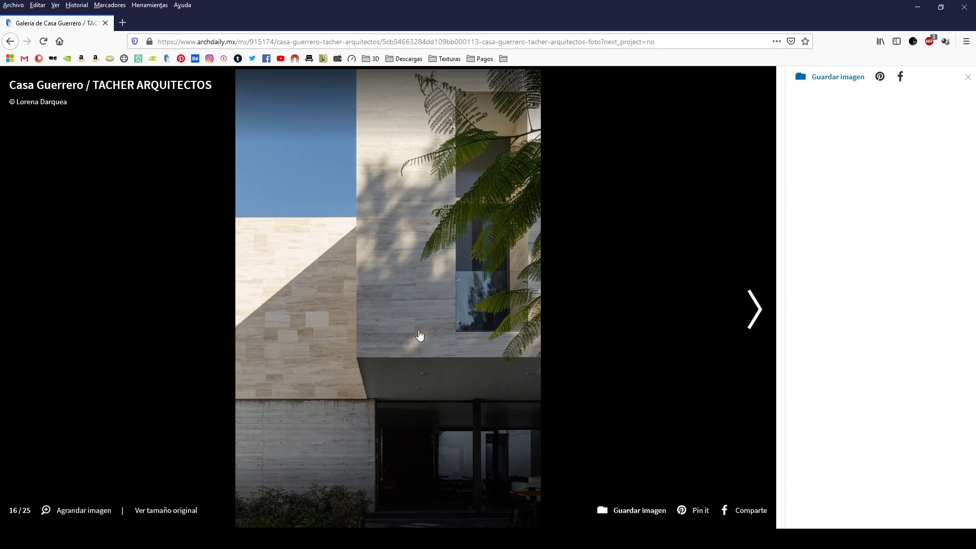
{"action": "key", "text": "Right"}
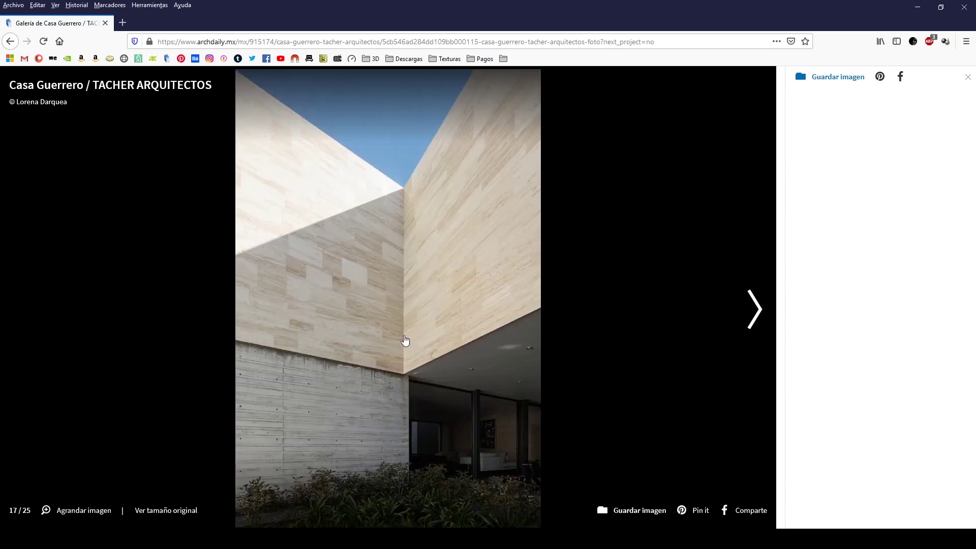
{"action": "key", "text": "Right"}
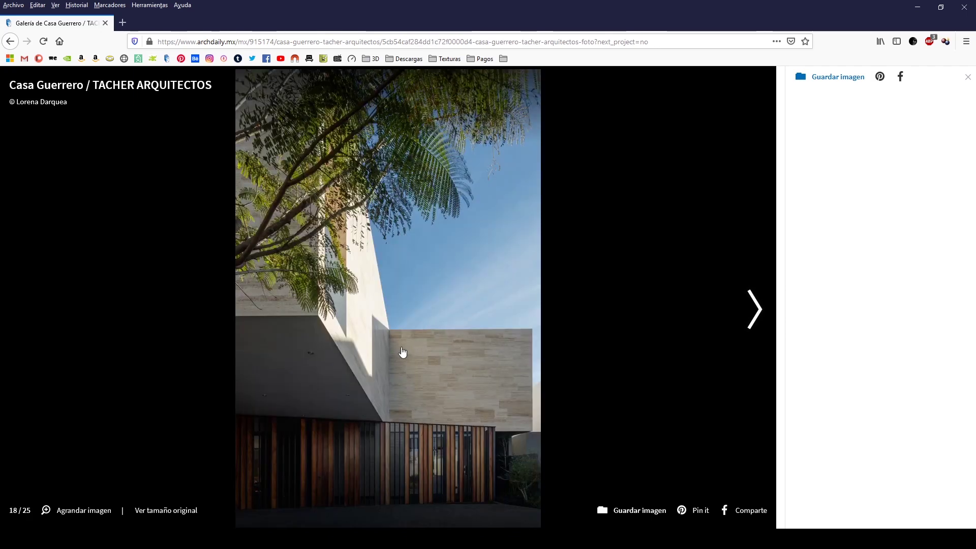
{"action": "key", "text": "Right"}
{"action": "key", "text": "Right"}
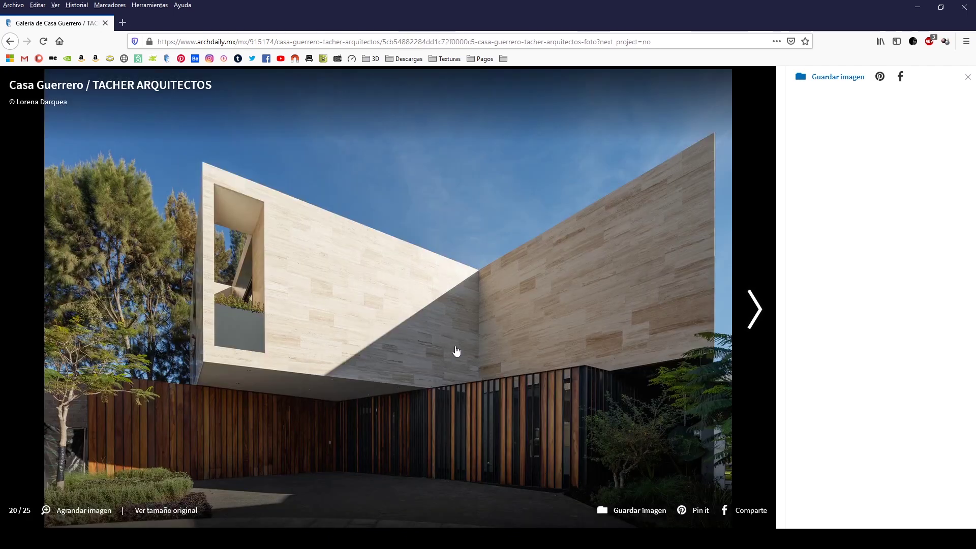
- Switch to the Casa Guerrero renders in Windows Photo Viewer, maximize the window, and view Fachada Ppal, Terraza Int and Alberca
{"action": "left_click_drag", "start_coordinate": [975, 146], "coordinate": [544, 147]}
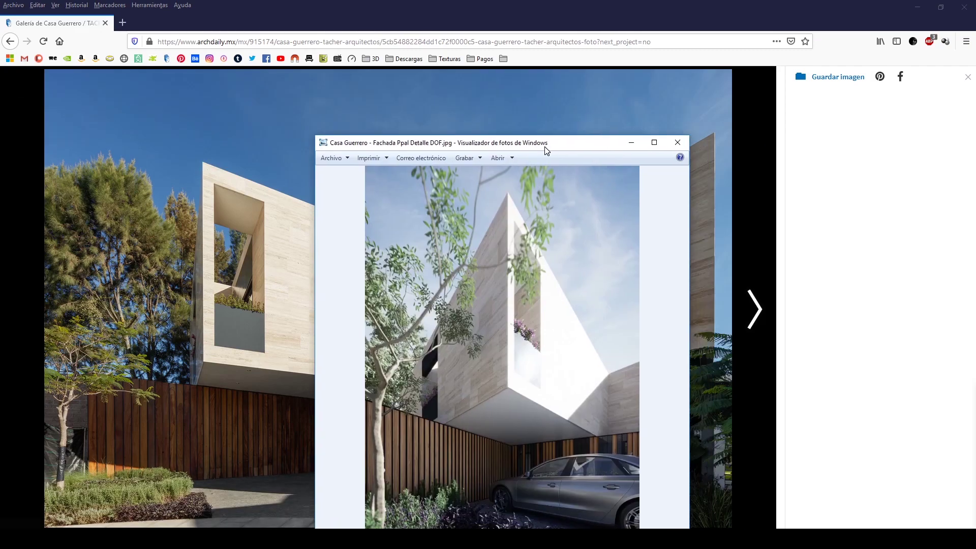
{"action": "double_click", "coordinate": [545, 147]}
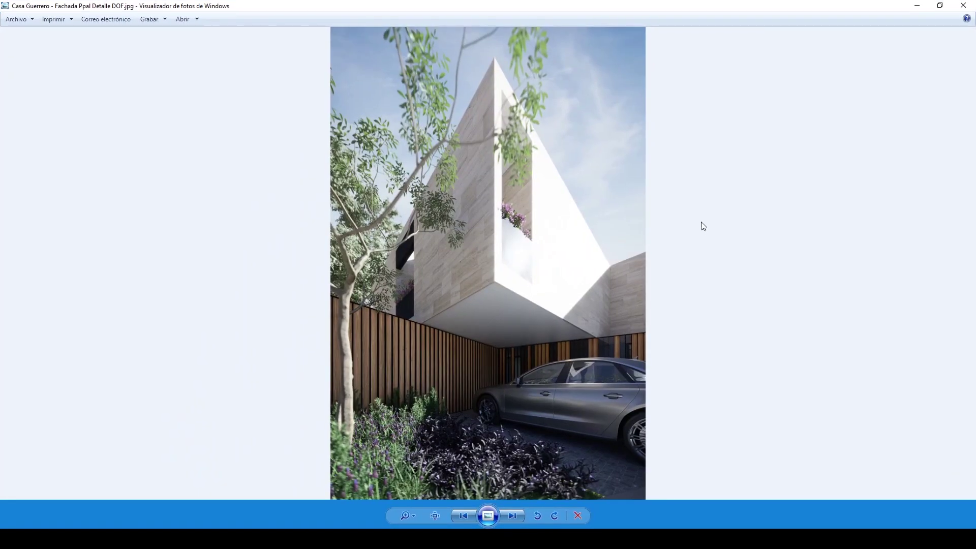
{"action": "key", "text": "Right"}
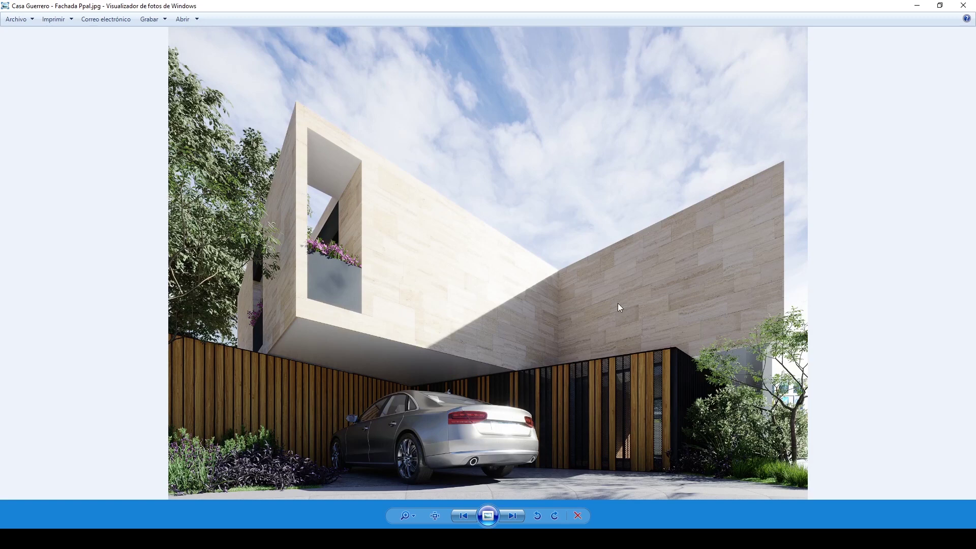
{"action": "key", "text": "Right"}
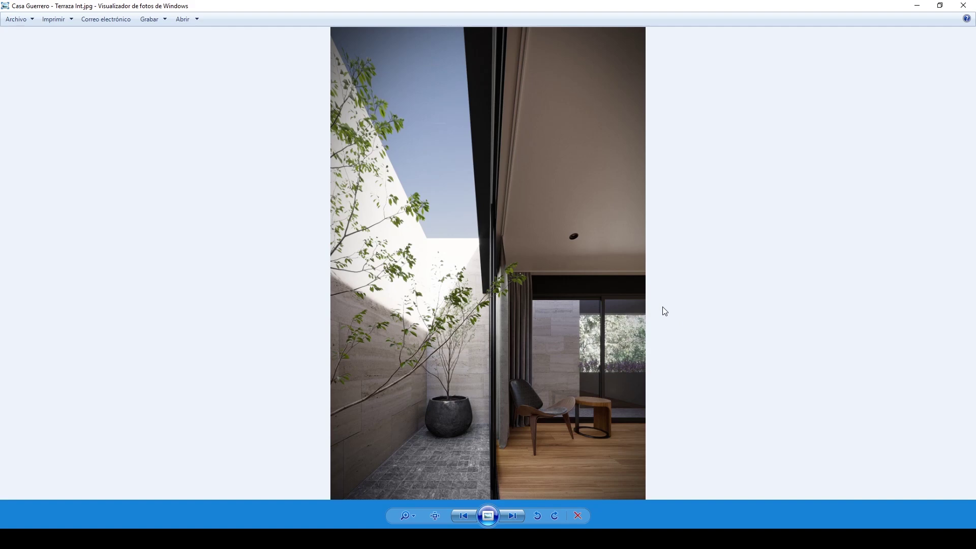
{"action": "key", "text": "Right"}
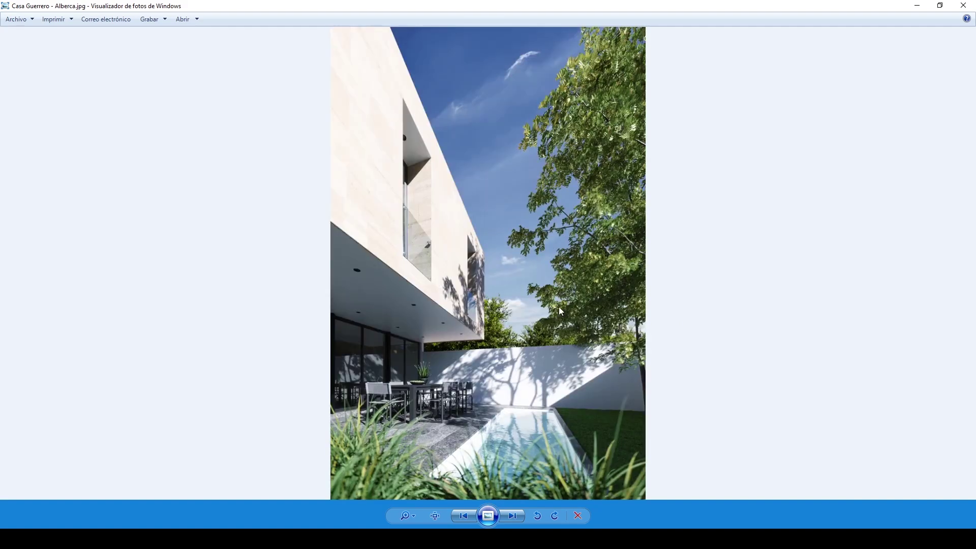
- Go back and forth through the Casa Guerrero renders, returning to Fachada Ppal Detalle DOF
{"action": "key", "text": "Right"}
{"action": "key", "text": "Left"}
{"action": "key", "text": "Left"}
{"action": "key", "text": "Right"}
{"action": "key", "text": "Right"}
{"action": "key", "text": "Right"}
{"action": "key", "text": "Left"}
{"action": "key", "text": "Right"}
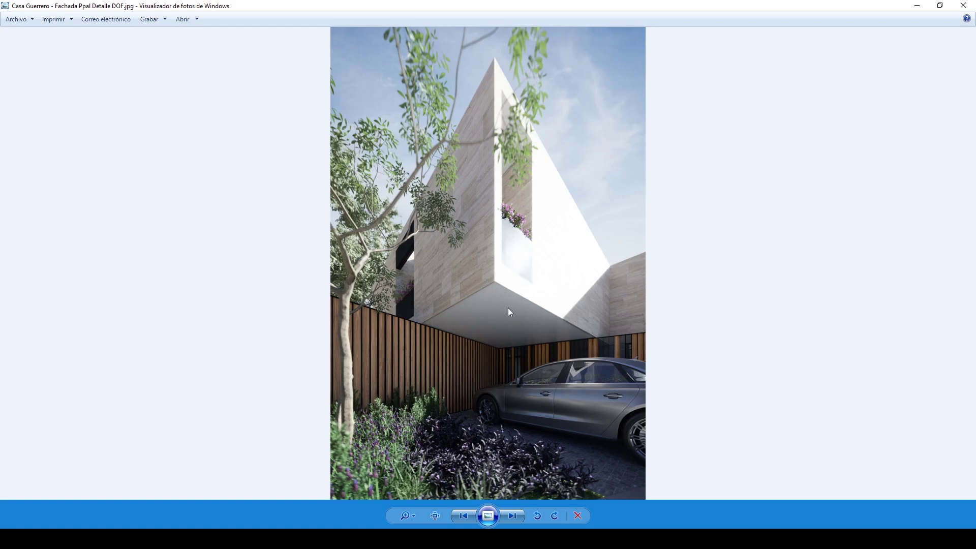
- View the Casa Guerrero renders in order: Fachada Ppal, Terraza Int, Alberca and Fachada Post
{"action": "key", "text": "Right"}
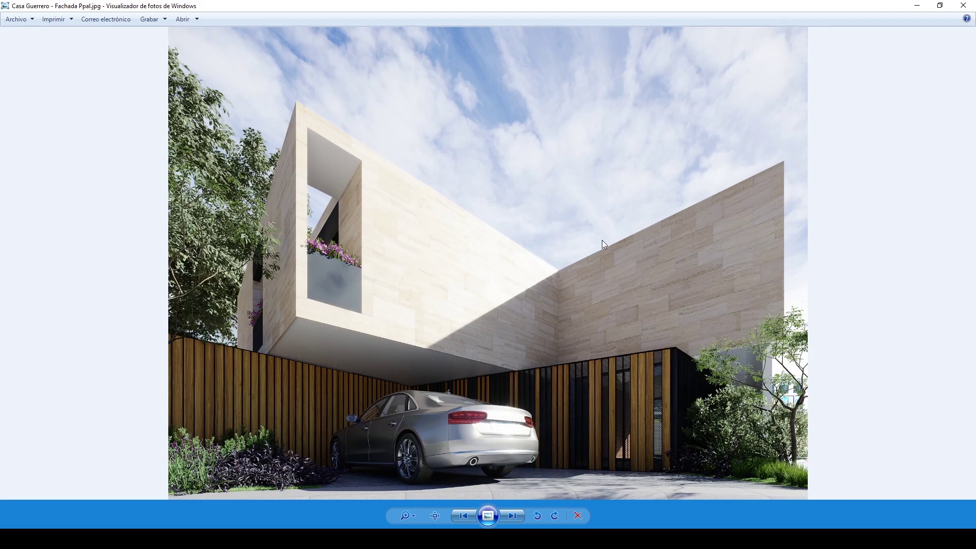
{"action": "key", "text": "Right"}
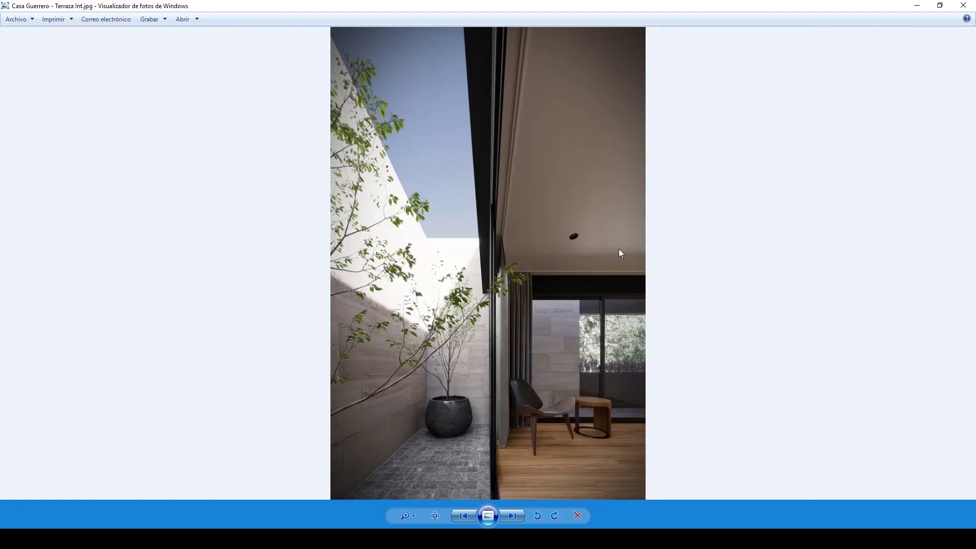
{"action": "key", "text": "Right"}
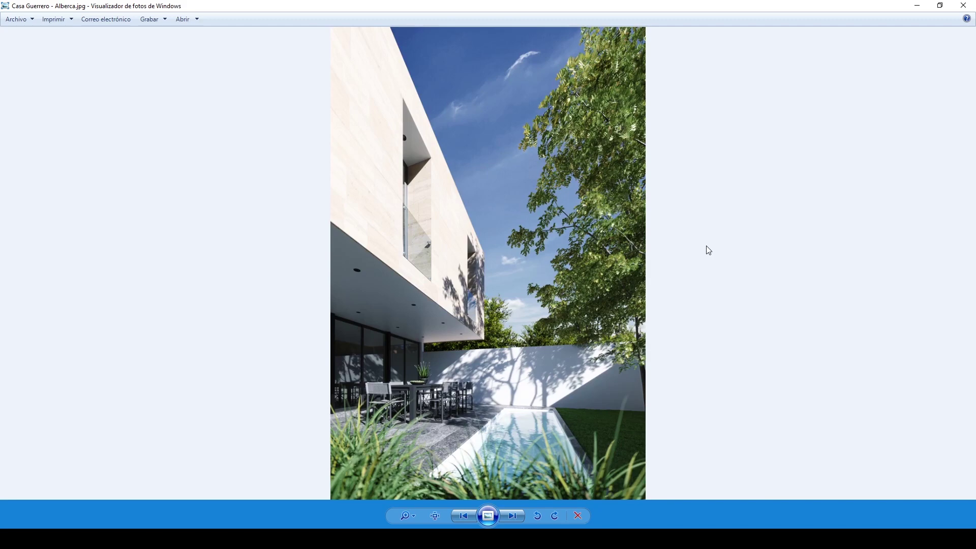
{"action": "key", "text": "Right"}
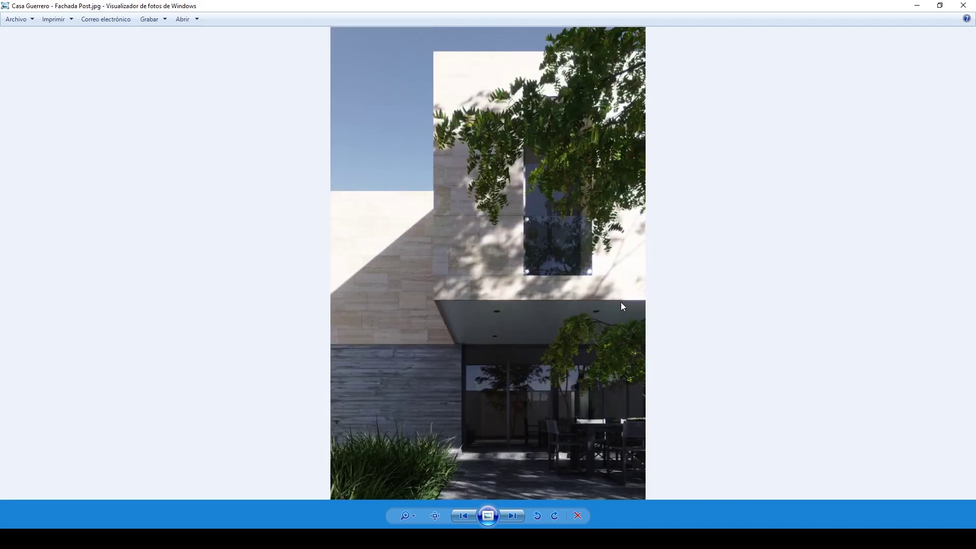
- Switch to the Extruded House renders and view them from Alberca Dia through Cocina and Comedor to Sala Comedor Cocina
{"action": "key", "text": "Right"}
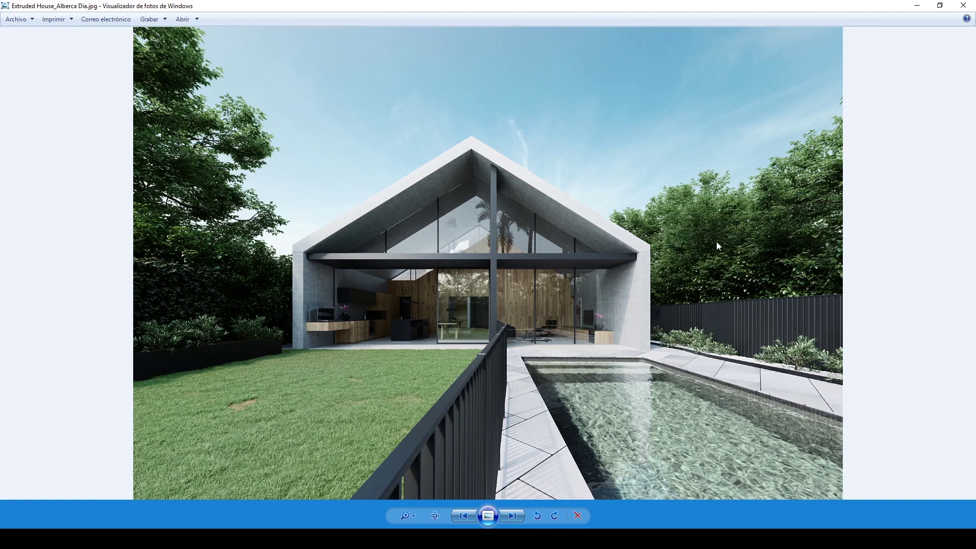
{"action": "key", "text": "Right"}
{"action": "key", "text": "Right"}
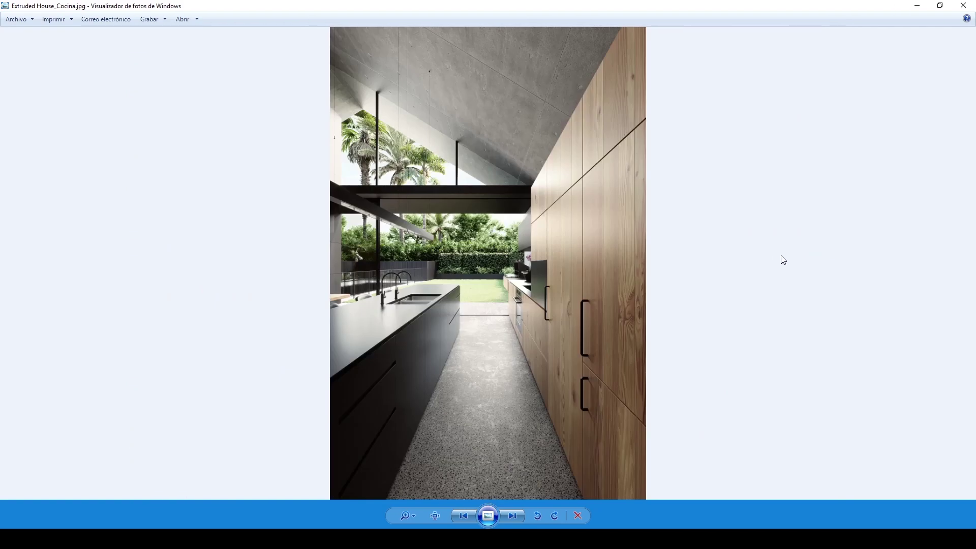
{"action": "key", "text": "Right"}
{"action": "key", "text": "Right"}
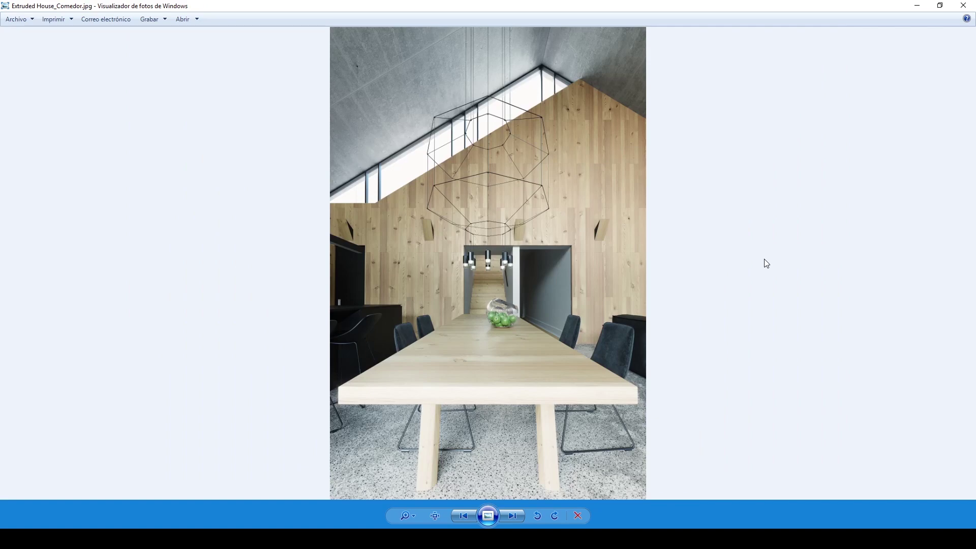
{"action": "key", "text": "Right"}
{"action": "key", "text": "Right"}
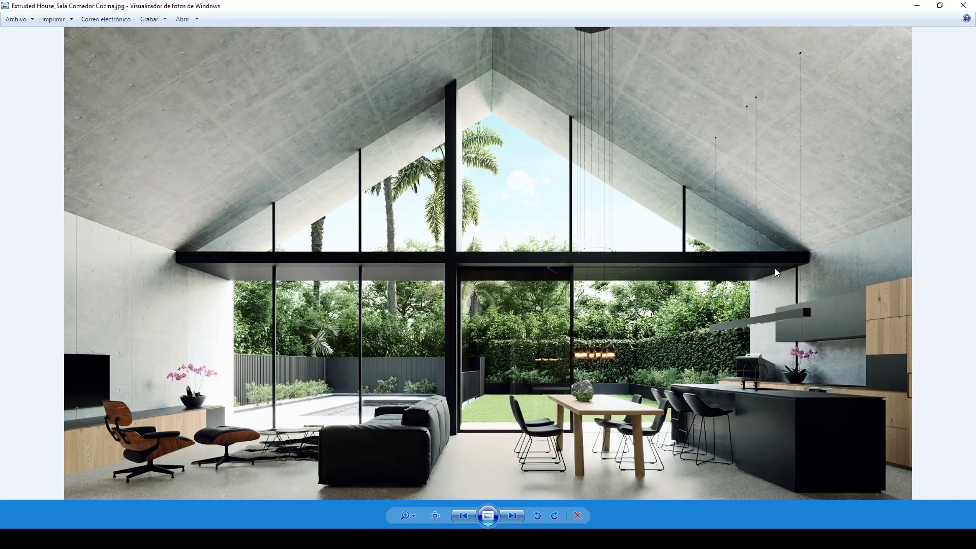
- View the Extruded House renders Alberca Tarde, Comedor DOF and Comedor, then close their viewer window
{"action": "key", "text": "Right"}
{"action": "key", "text": "Right"}
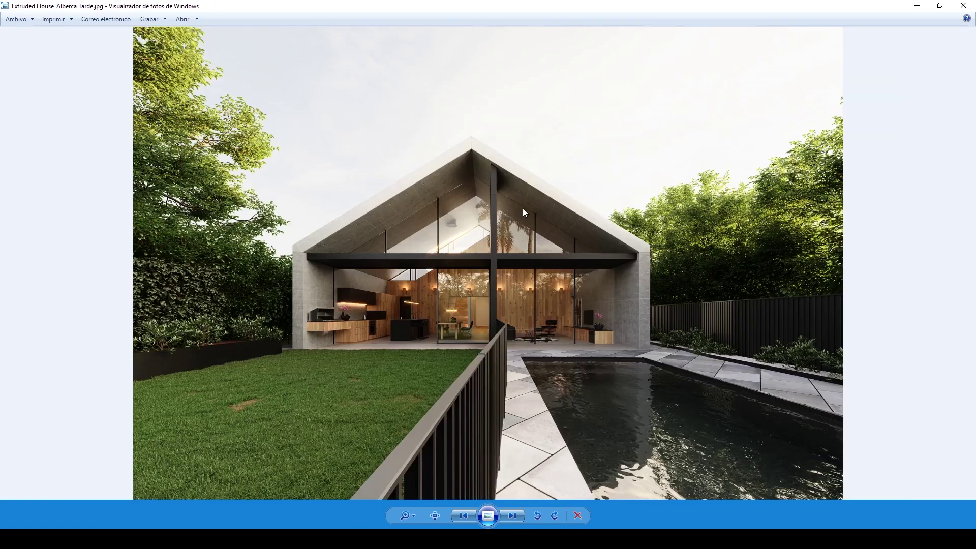
{"action": "key", "text": "Right"}
{"action": "key", "text": "Right"}
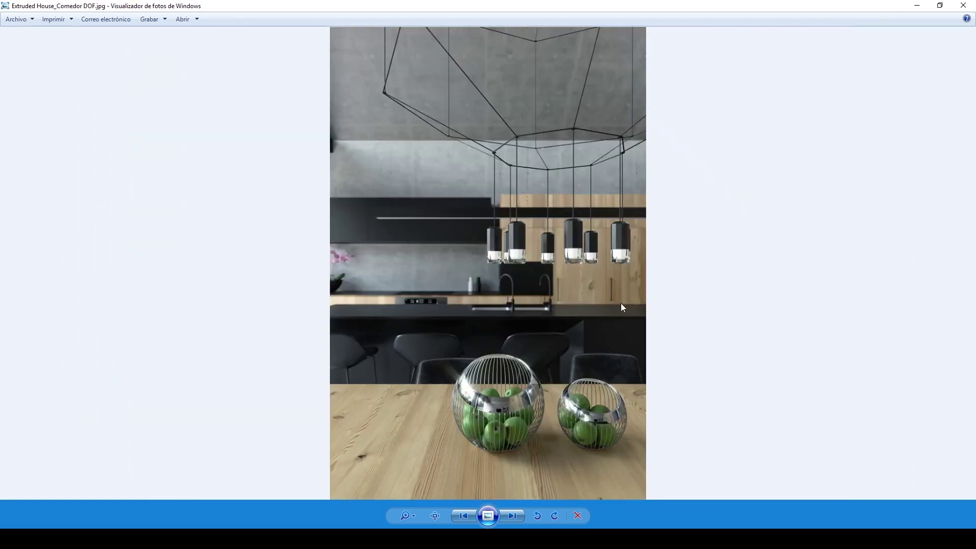
{"action": "key", "text": "Right"}
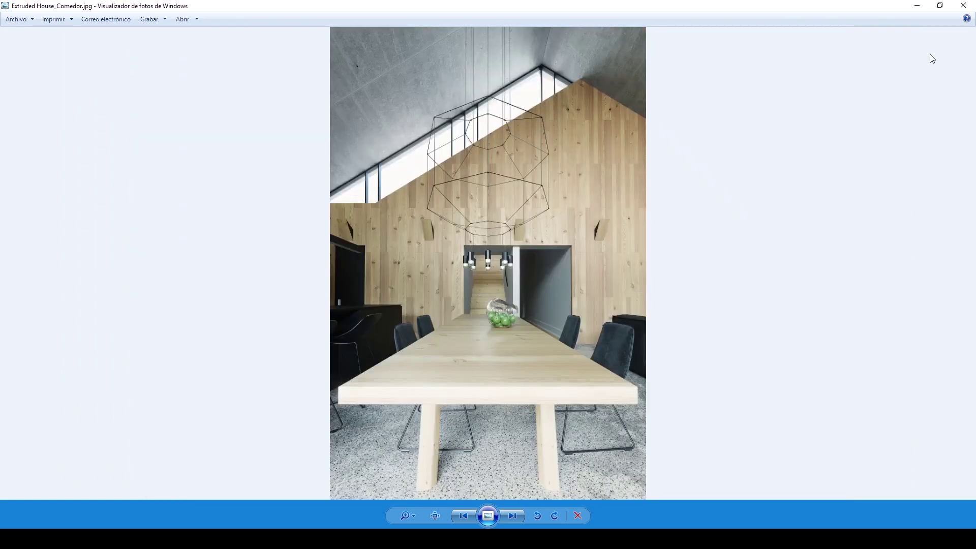
{"action": "left_click", "coordinate": [963, 6]}
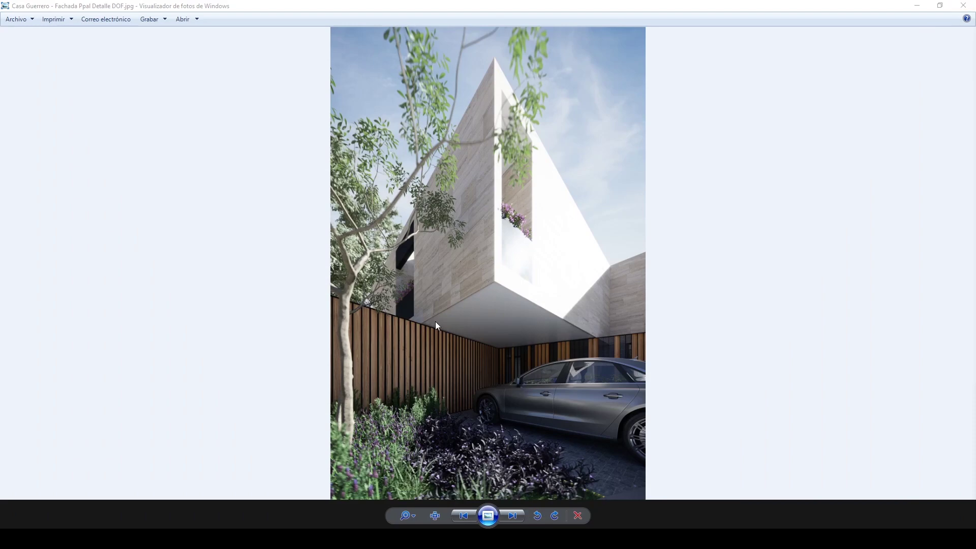
- Return to the Casa Guerrero renders and review Fachada Ppal, Fachada Ppal Detalle DOF and Alberca
{"action": "left_click", "coordinate": [519, 338]}
{"action": "key", "text": "Right"}
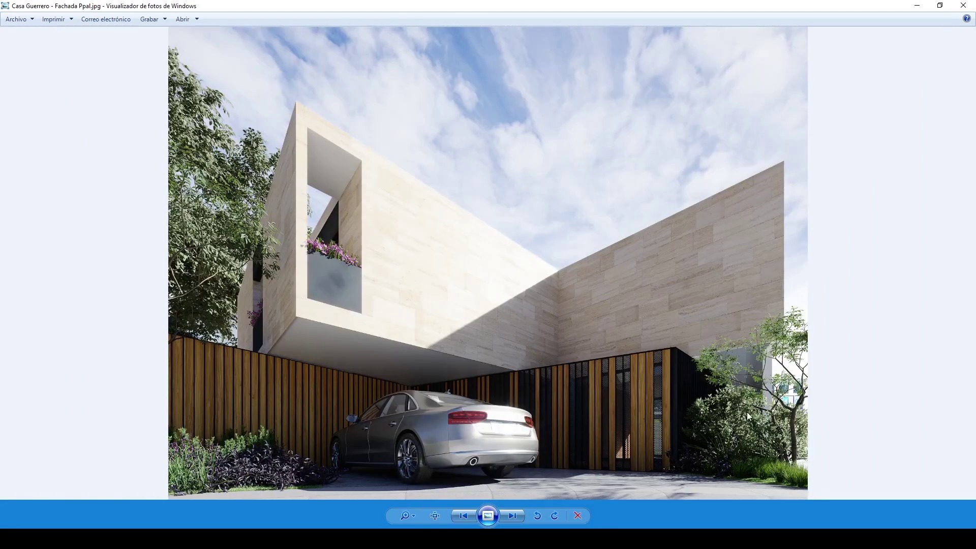
{"action": "key", "text": "Right"}
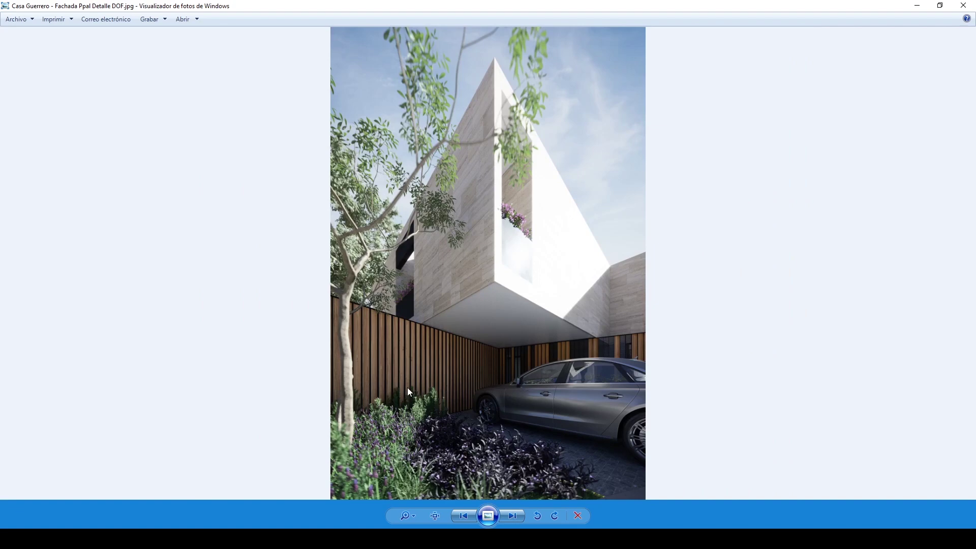
{"action": "key", "text": "Right"}
{"action": "key", "text": "Right"}
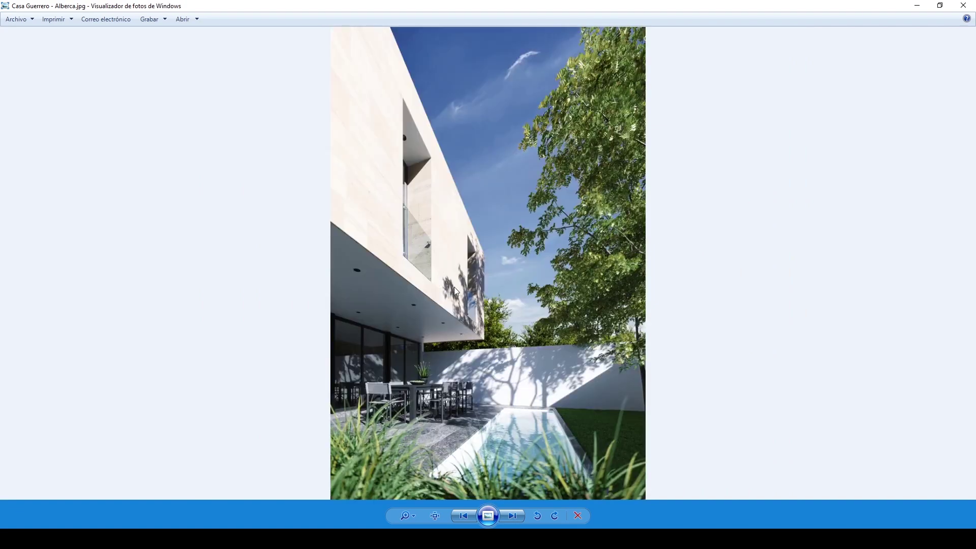
- Review the Casa Guerrero renders Fachada Post, Fachada Ppal Detalle DOF, Fachada Ppal and Alberca
{"action": "key", "text": "Right"}
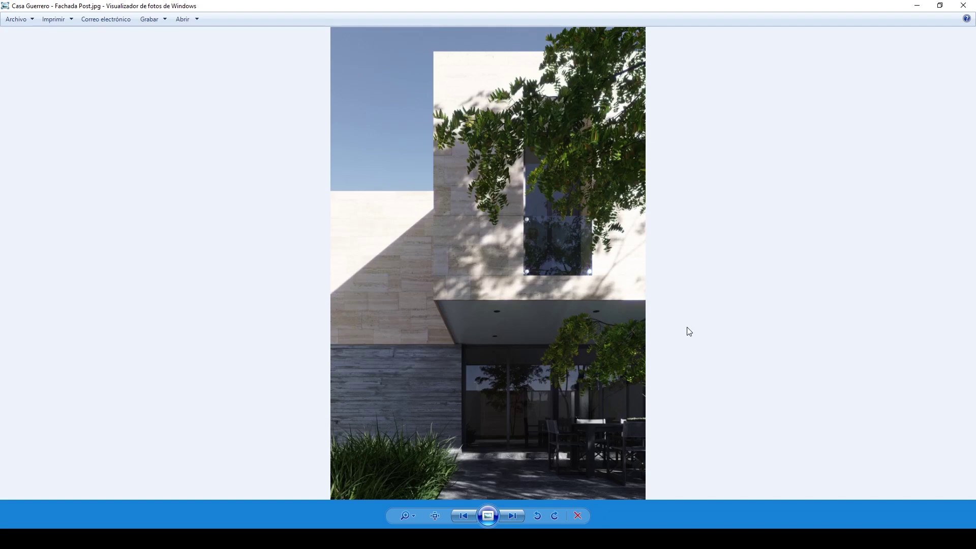
{"action": "key", "text": "Right"}
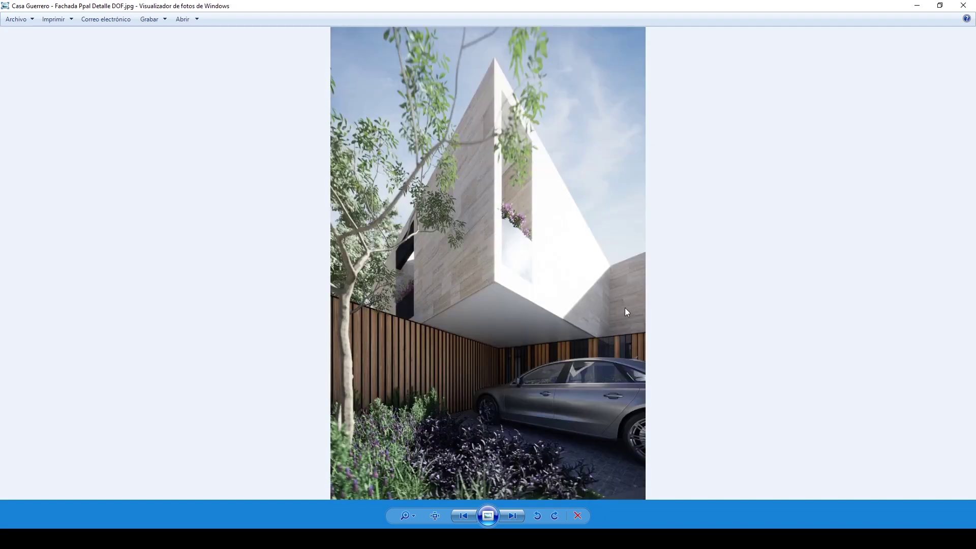
{"action": "key", "text": "Right"}
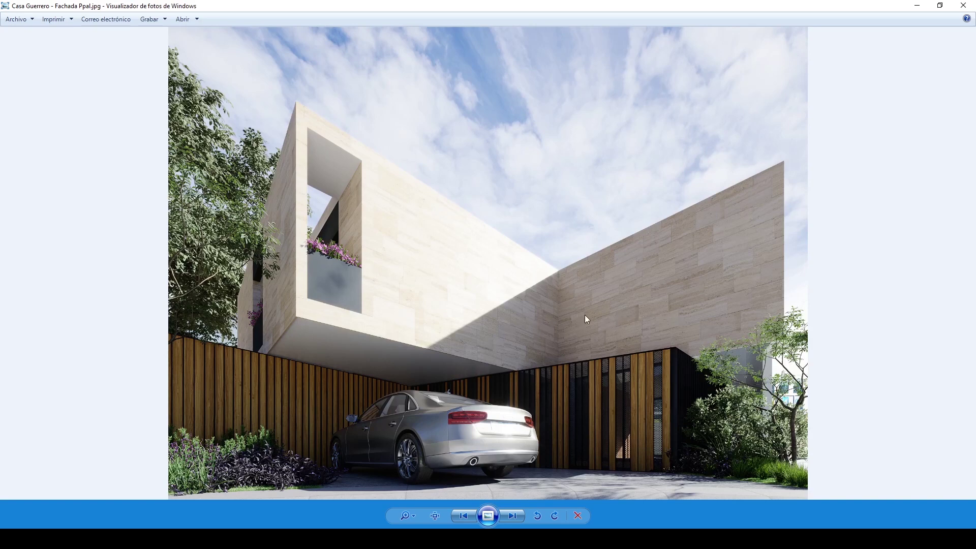
{"action": "key", "text": "Right"}
{"action": "key", "text": "Right"}
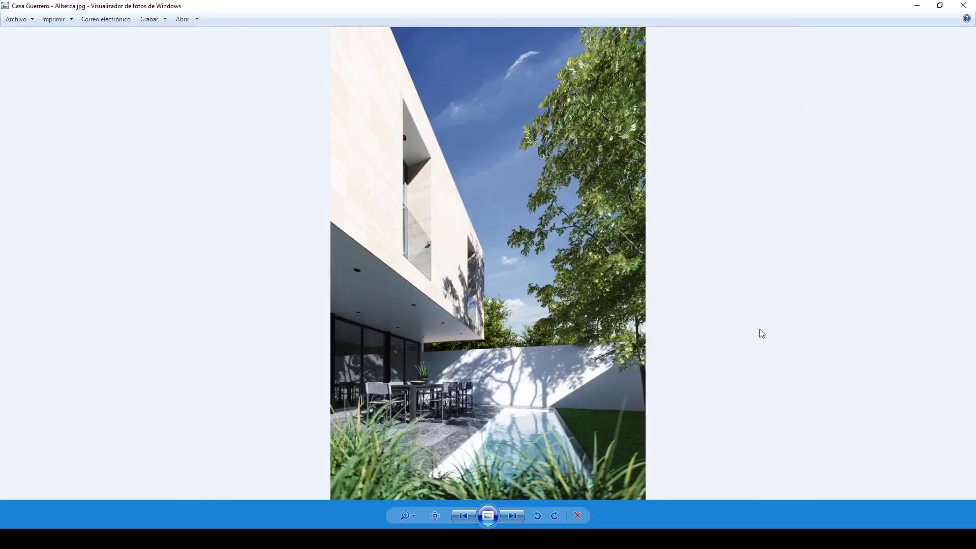
{"action": "key", "text": "Right"}
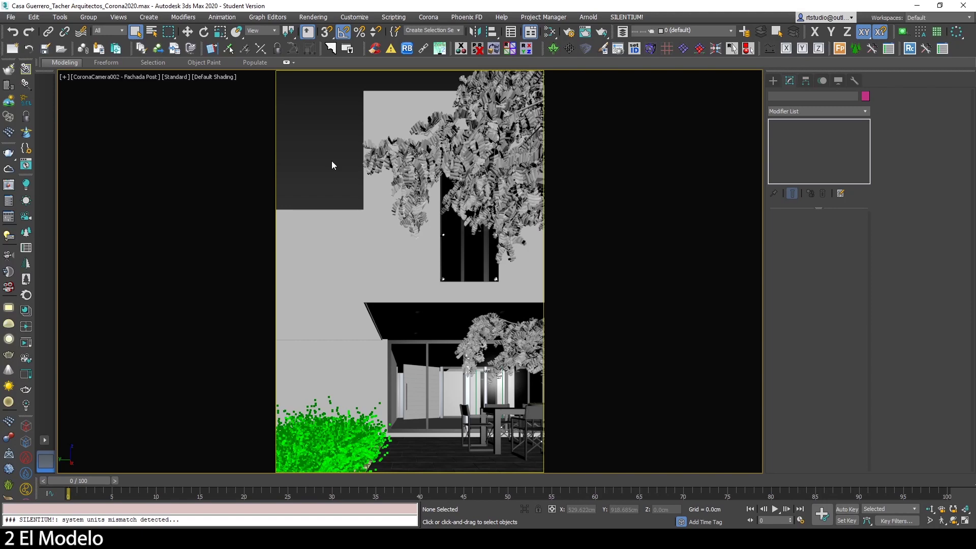
- Switch to the Casa Guerrero model in 3ds Max and examine the whole scene from an angled aerial view
{"action": "key", "text": "t"}
{"action": "key", "text": "z"}
{"action": "middle_click_drag", "start_coordinate": [414, 283], "coordinate": [261, 223], "text": "alt"}
{"action": "scroll", "coordinate": [261, 224], "scroll_direction": "up", "scroll_amount": 5}
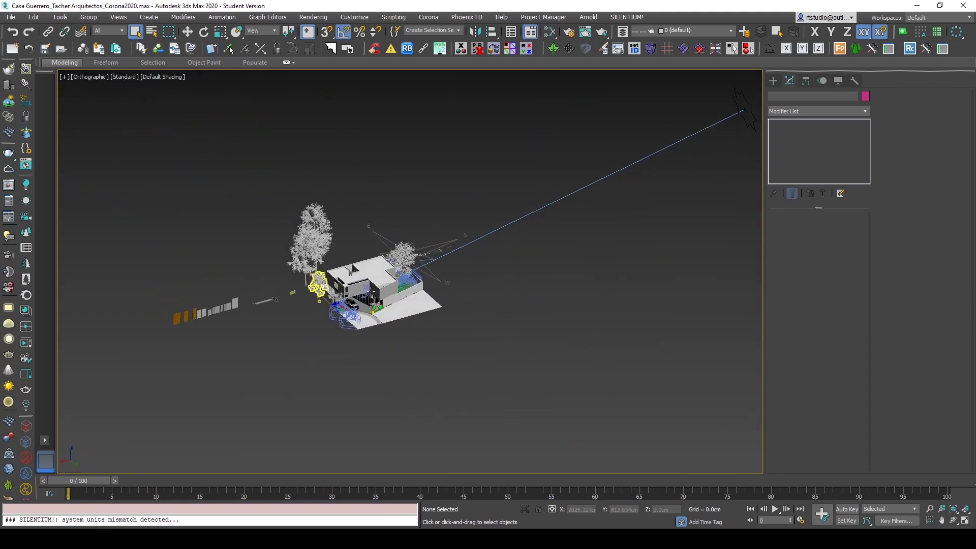
{"action": "scroll", "coordinate": [452, 283], "scroll_direction": "up", "scroll_amount": 3}
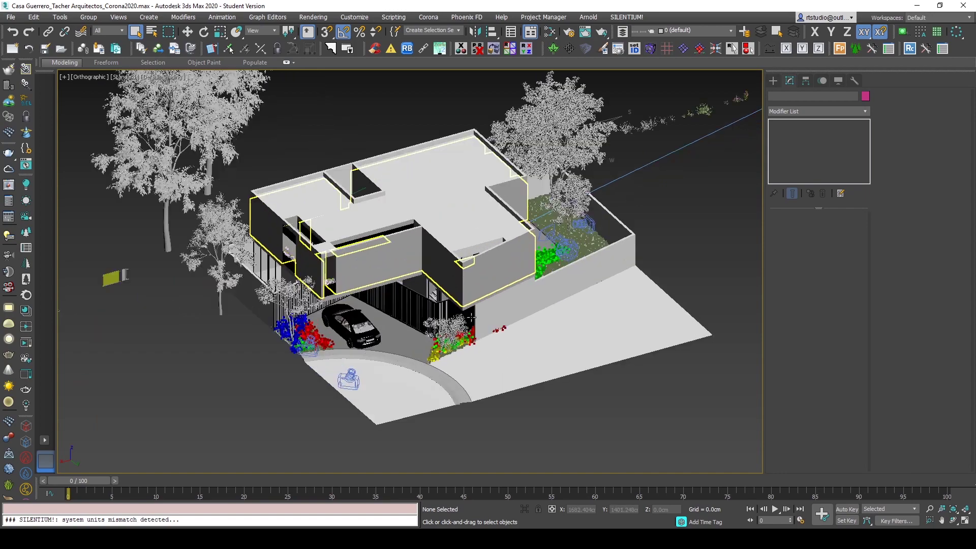
{"action": "middle_click_drag", "start_coordinate": [539, 416], "coordinate": [492, 343], "text": "alt"}
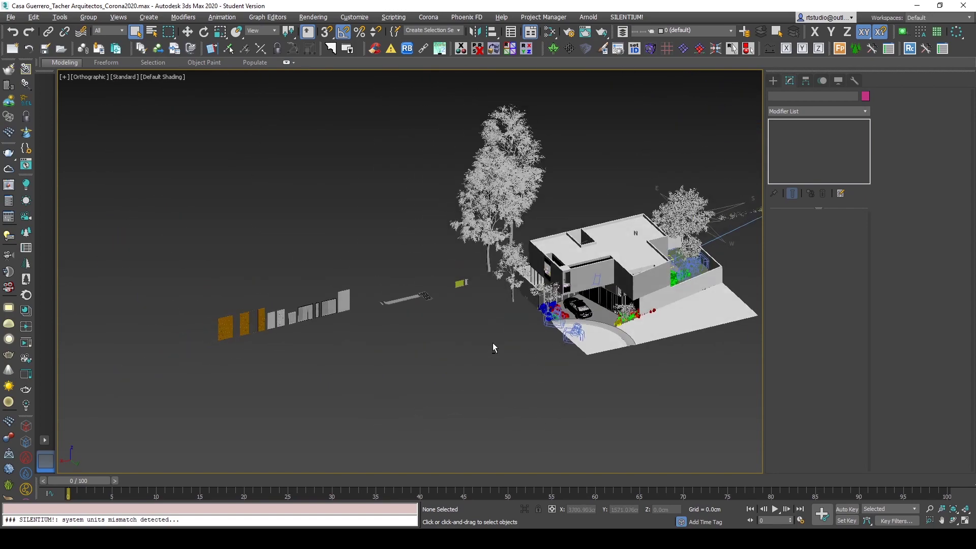
- Open the main wooden door group beside the house, inspect its door panel's modifier stack up close, and close the group
{"action": "scroll", "coordinate": [292, 353], "scroll_direction": "up", "scroll_amount": 5}
{"action": "middle_click_drag", "start_coordinate": [285, 352], "coordinate": [394, 355]}
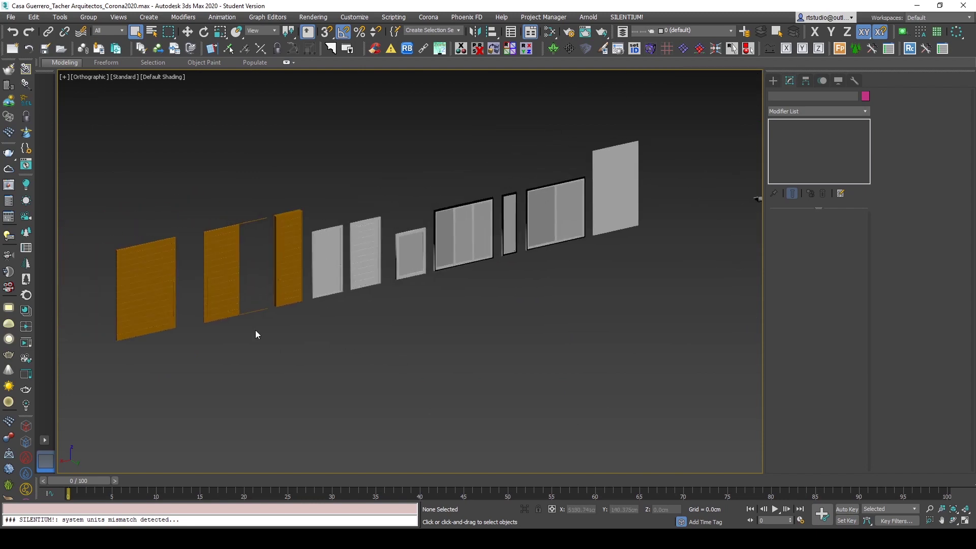
{"action": "left_click", "coordinate": [148, 271]}
{"action": "key", "text": "alt+o"}
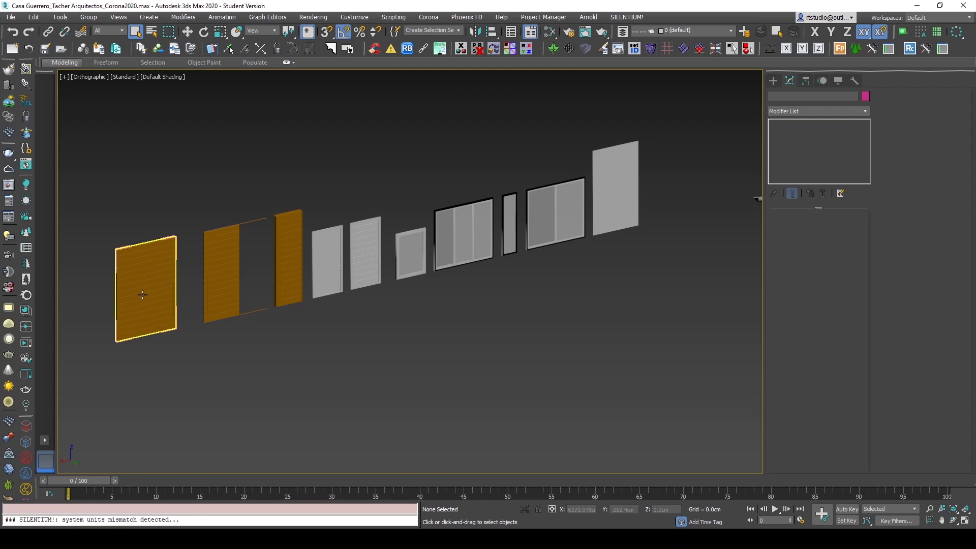
{"action": "scroll", "coordinate": [143, 295], "scroll_direction": "up", "scroll_amount": 2}
{"action": "left_click", "coordinate": [144, 295]}
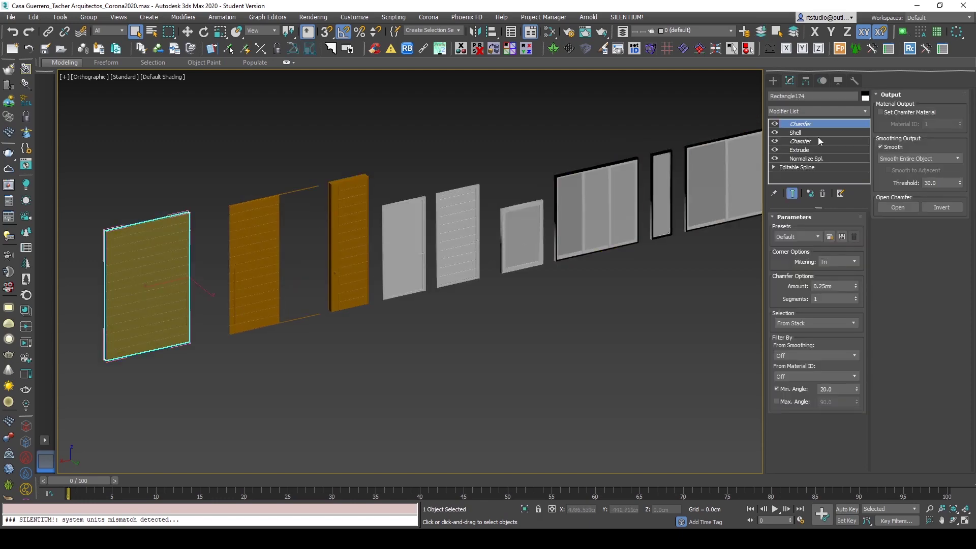
{"action": "middle_click_drag", "start_coordinate": [97, 325], "coordinate": [228, 330]}
{"action": "scroll", "coordinate": [228, 331], "scroll_direction": "up", "scroll_amount": 5}
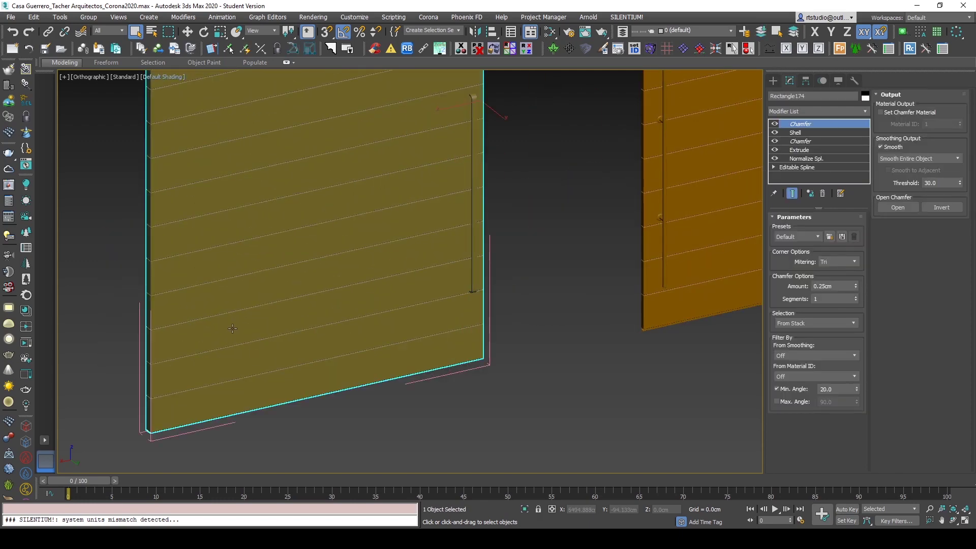
{"action": "scroll", "coordinate": [228, 330], "scroll_direction": "down", "scroll_amount": 6}
{"action": "key", "text": "alt+c"}
{"action": "middle_click_drag", "start_coordinate": [347, 334], "coordinate": [275, 359]}
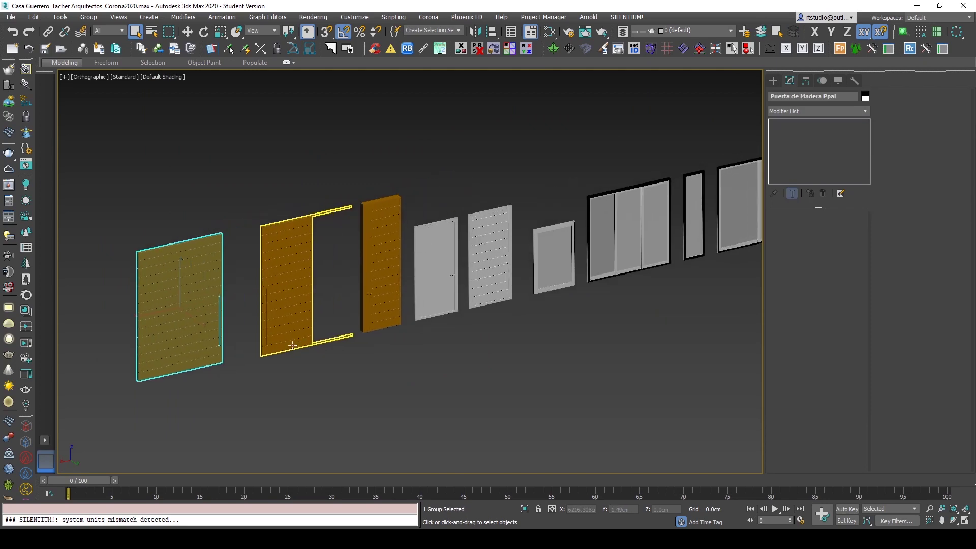
- Examine the row of separate doors and windows and the other loose components laid out beside the house
{"action": "scroll", "coordinate": [196, 319], "scroll_direction": "down", "scroll_amount": 5}
{"action": "scroll", "coordinate": [196, 319], "scroll_direction": "down", "scroll_amount": 3}
{"action": "middle_click_drag", "start_coordinate": [567, 297], "coordinate": [460, 297]}
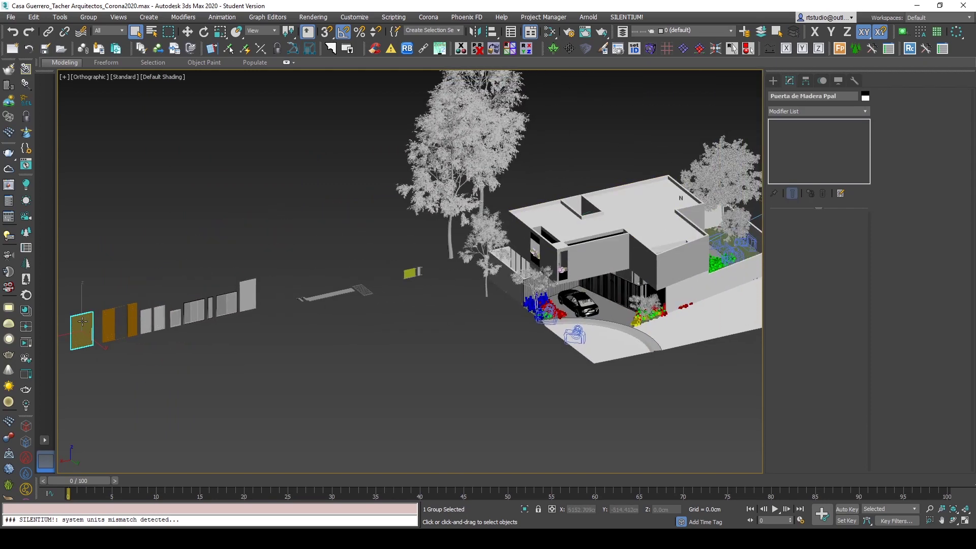
{"action": "scroll", "coordinate": [91, 327], "scroll_direction": "up", "scroll_amount": 8}
{"action": "middle_click_drag", "start_coordinate": [521, 283], "coordinate": [180, 333]}
{"action": "middle_click_drag", "start_coordinate": [504, 255], "coordinate": [758, 228]}
{"action": "scroll", "coordinate": [327, 255], "scroll_direction": "down", "scroll_amount": 4}
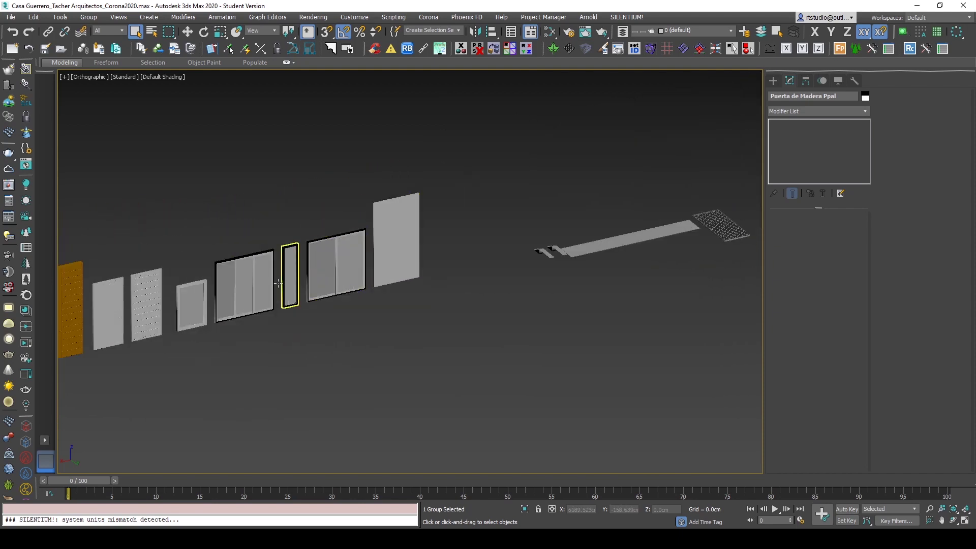
{"action": "middle_click_drag", "start_coordinate": [425, 261], "coordinate": [198, 347]}
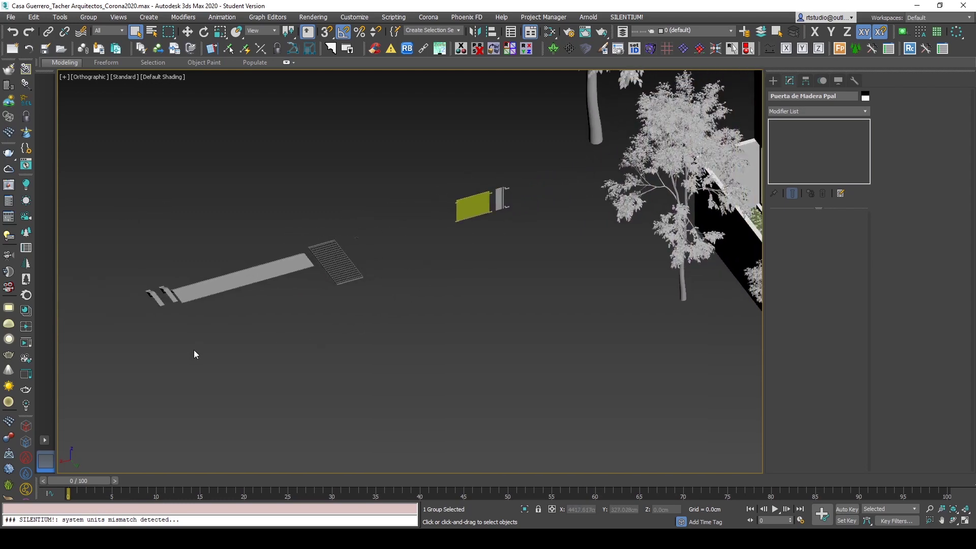
{"action": "scroll", "coordinate": [394, 263], "scroll_direction": "down", "scroll_amount": 4}
- Examine the house exterior, its driveway, vegetation and surrounding walls from several aerial angles
{"action": "middle_click_drag", "start_coordinate": [569, 288], "coordinate": [353, 315]}
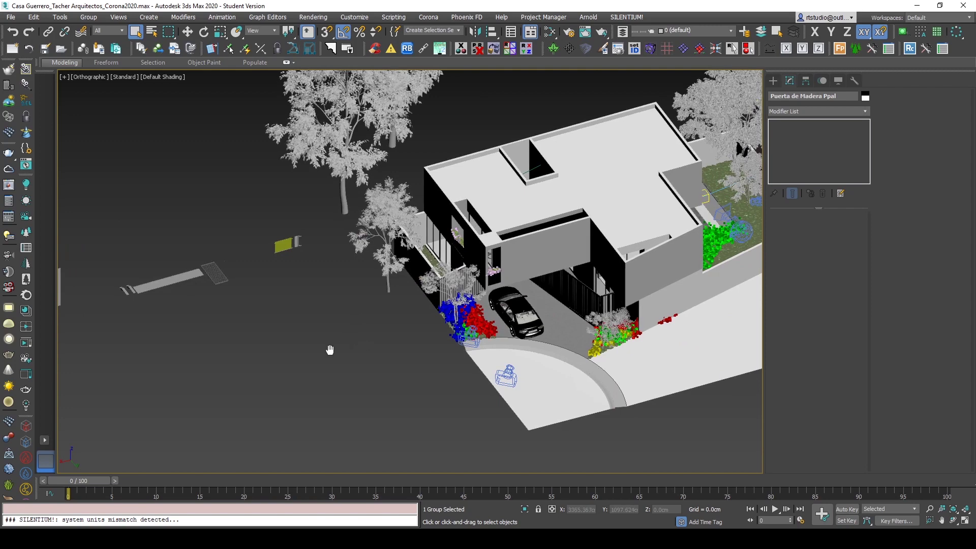
{"action": "middle_click_drag", "start_coordinate": [349, 342], "coordinate": [275, 358]}
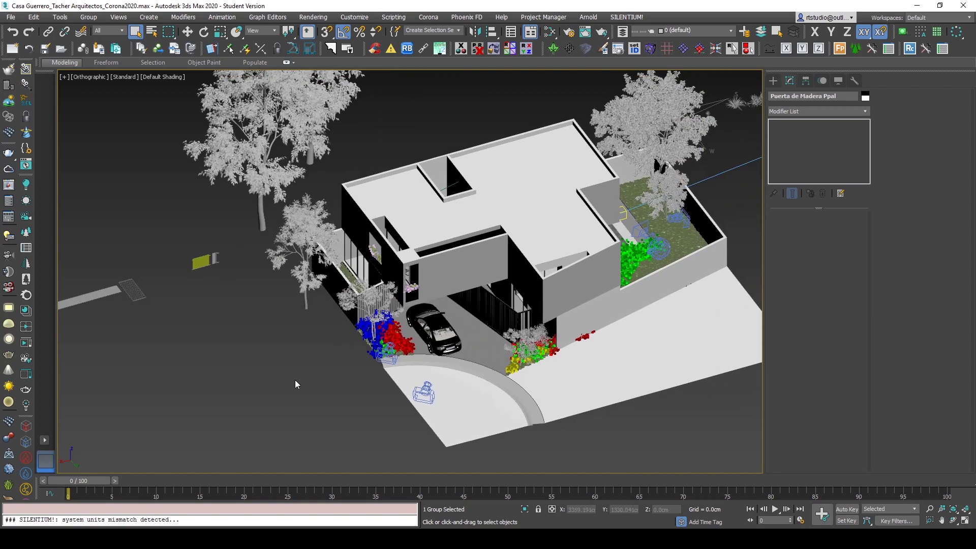
{"action": "middle_click_drag", "start_coordinate": [325, 379], "coordinate": [338, 366], "text": "alt"}
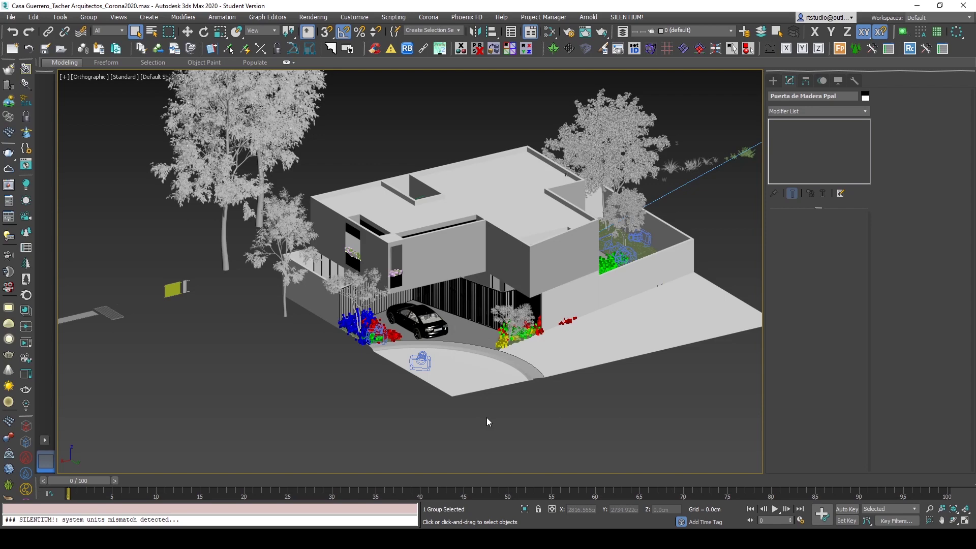
{"action": "middle_click_drag", "start_coordinate": [580, 401], "coordinate": [259, 425]}
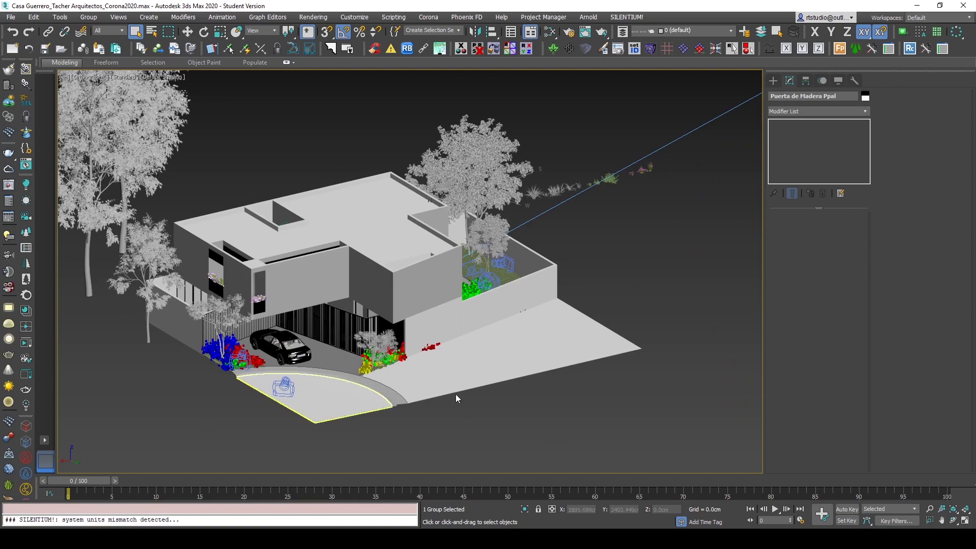
{"action": "mouse_move", "coordinate": [541, 383]}
{"action": "middle_mouse_down", "text": "alt"}
{"action": "mouse_move", "coordinate": [521, 391]}
{"action": "mouse_move", "coordinate": [532, 386]}
{"action": "middle_mouse_up", "text": "alt"}
{"action": "middle_click_drag", "start_coordinate": [618, 377], "coordinate": [450, 371]}
{"action": "scroll", "coordinate": [534, 355], "scroll_direction": "down", "scroll_amount": 2}
{"action": "middle_click_drag", "start_coordinate": [530, 353], "coordinate": [468, 356], "text": "alt"}
{"action": "middle_click_drag", "start_coordinate": [473, 376], "coordinate": [727, 127]}
{"action": "middle_click_drag", "start_coordinate": [441, 392], "coordinate": [525, 393], "text": "alt"}
{"action": "middle_click_drag", "start_coordinate": [600, 254], "coordinate": [543, 407]}
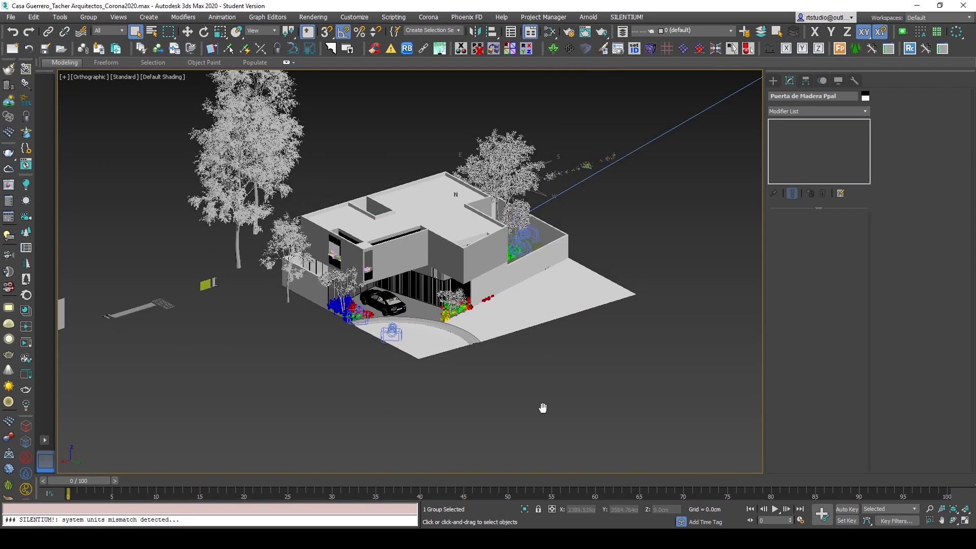
{"action": "middle_click_drag", "start_coordinate": [579, 351], "coordinate": [557, 378], "text": "alt"}
{"action": "middle_click_drag", "start_coordinate": [616, 322], "coordinate": [580, 344]}
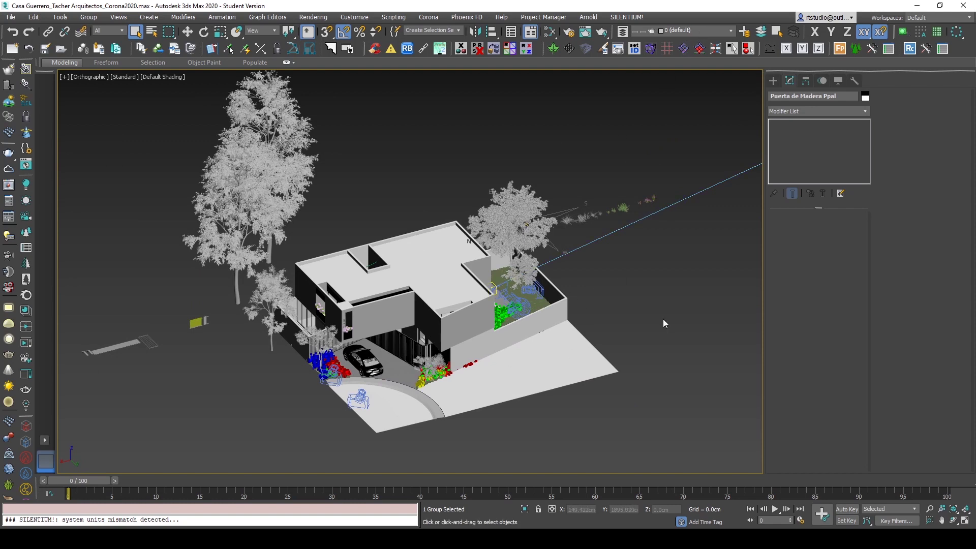
- Unhide the floor plan layer, isolate the two plan image planes and view them from the top
{"action": "left_click", "coordinate": [711, 32]}
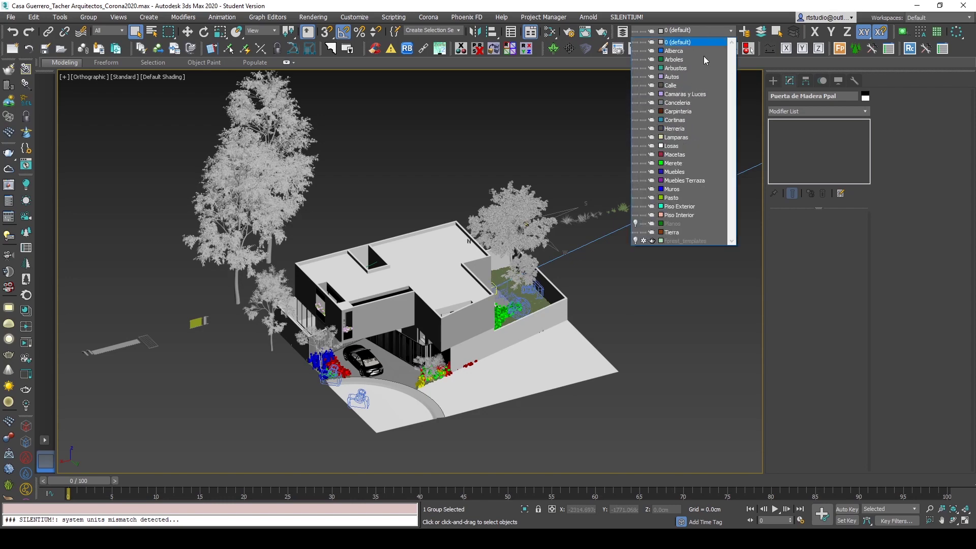
{"action": "left_click", "coordinate": [635, 224]}
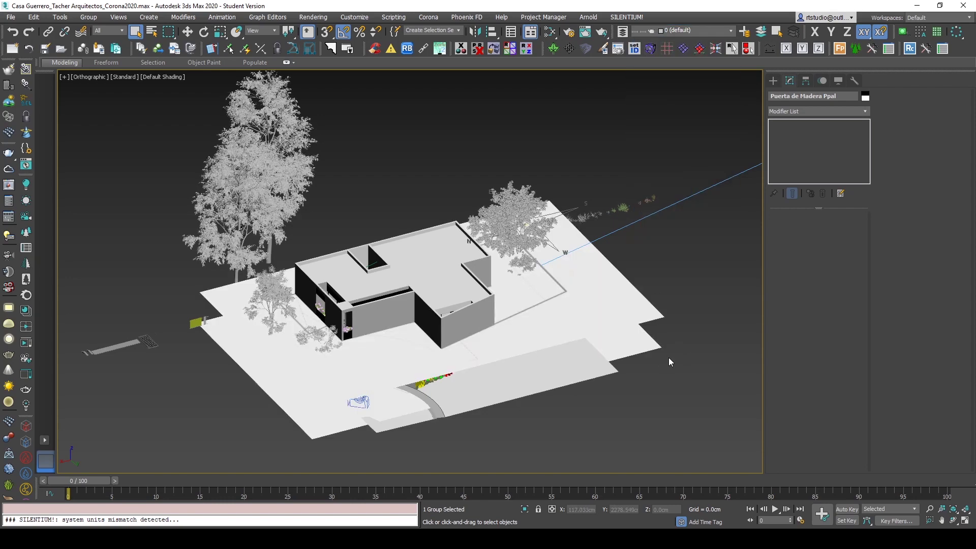
{"action": "left_click", "coordinate": [649, 304]}
{"action": "key", "text": "alt+q"}
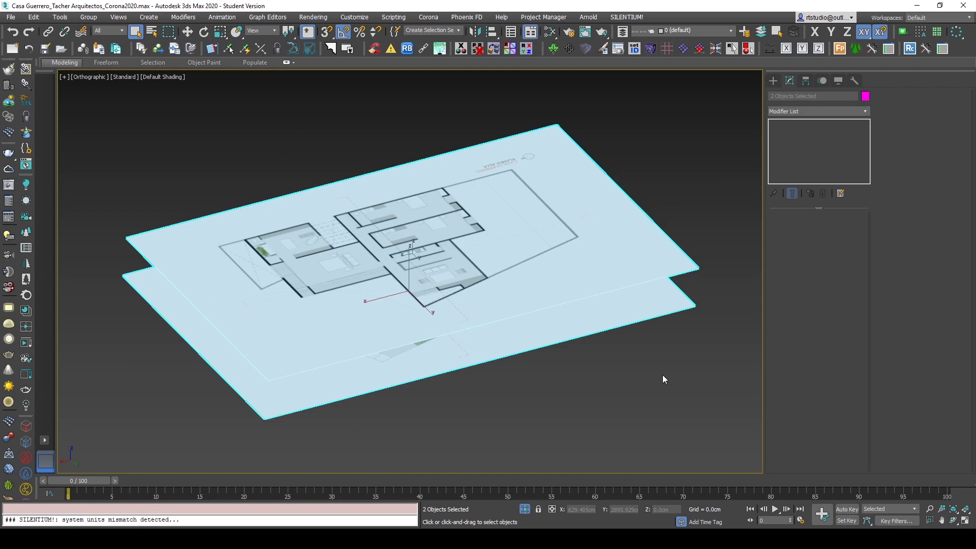
{"action": "key", "text": "t"}
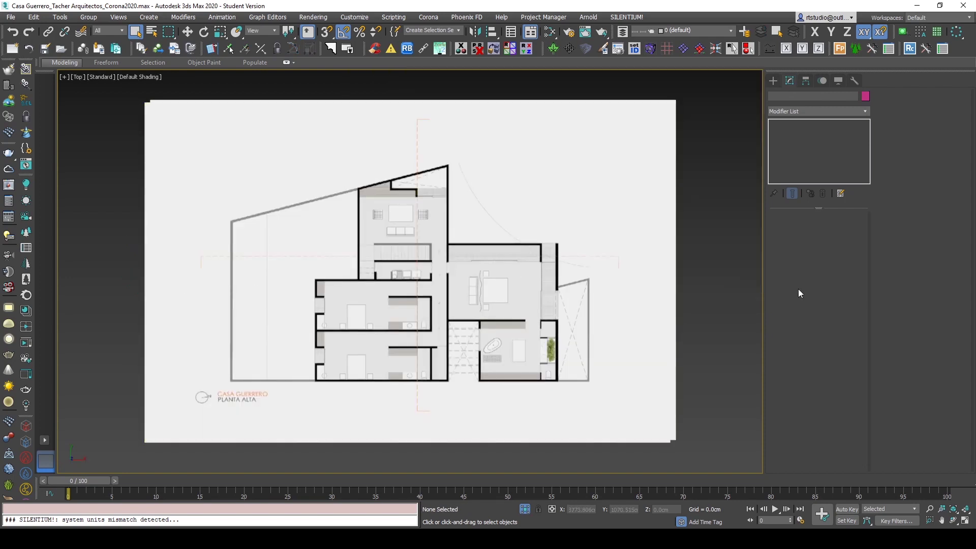
- Remove the upper-floor plane Plano PA to expose the ground-floor plan, and view that plan at an angle
{"action": "left_click", "coordinate": [602, 337]}
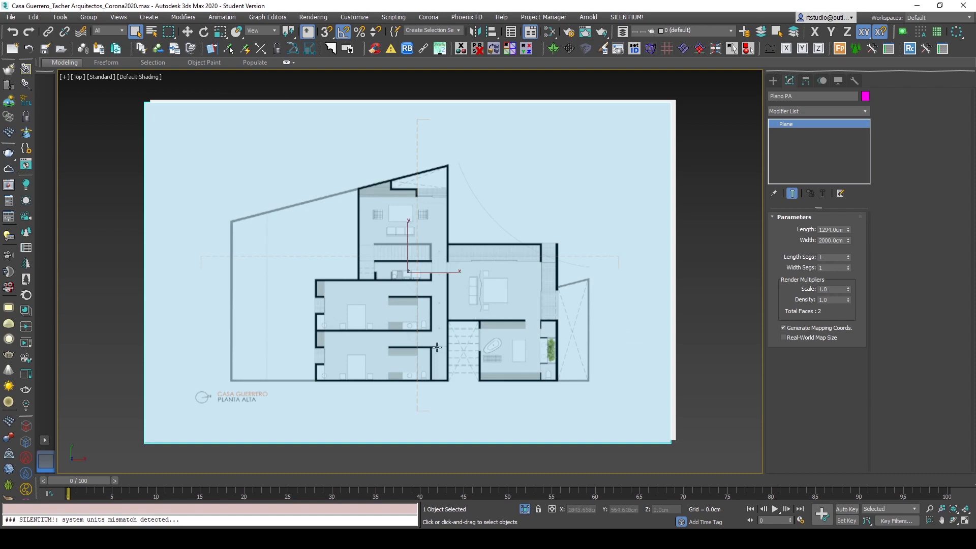
{"action": "key", "text": "Delete"}
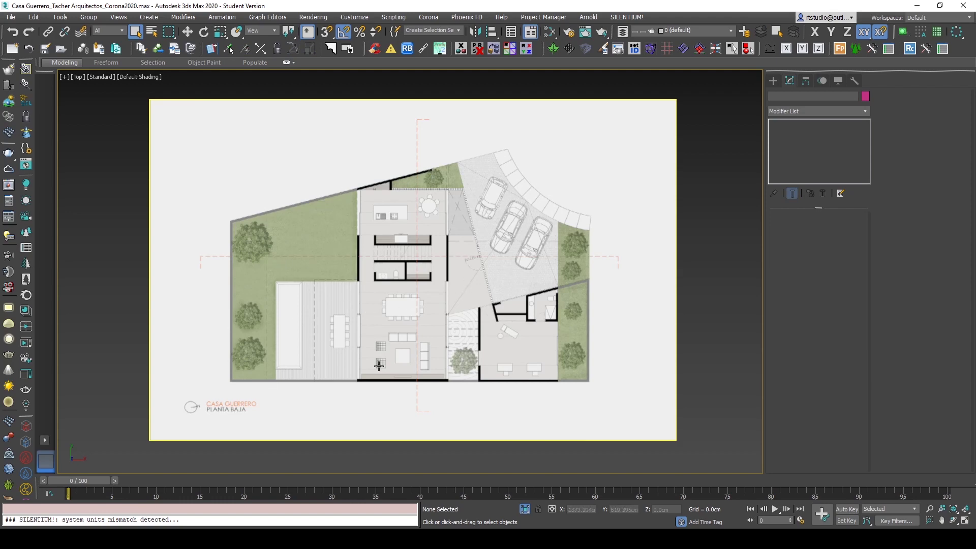
{"action": "middle_click_drag", "start_coordinate": [472, 371], "coordinate": [567, 261], "text": "alt"}
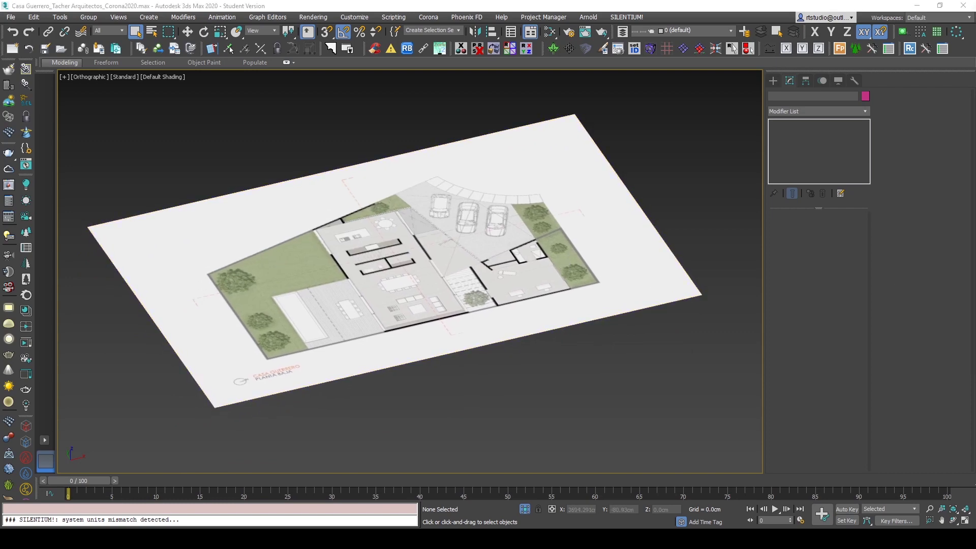
- Switch to the photo viewer and examine the upper-floor plan image, followed by the ground-floor plan's stair area up close
{"action": "key", "text": "alt+Tab"}
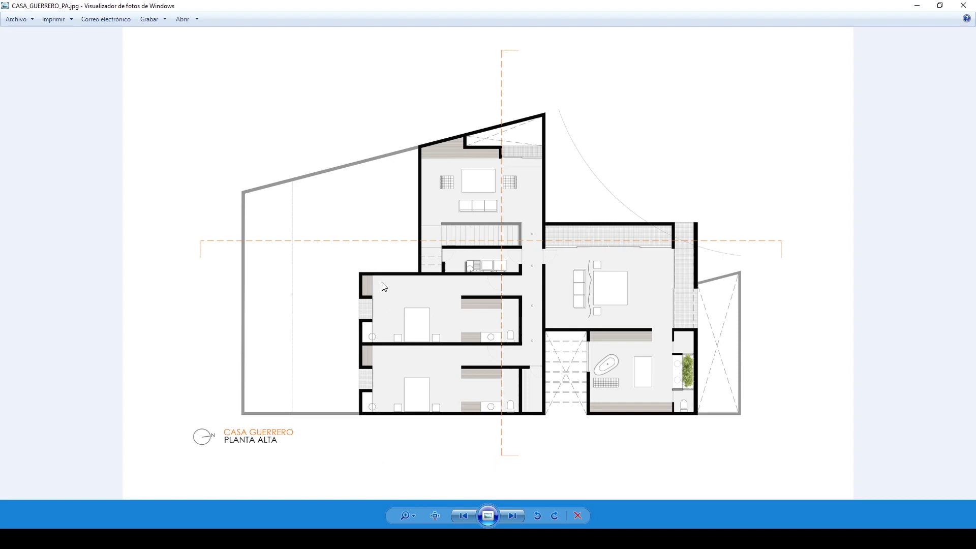
{"action": "key", "text": "Right"}
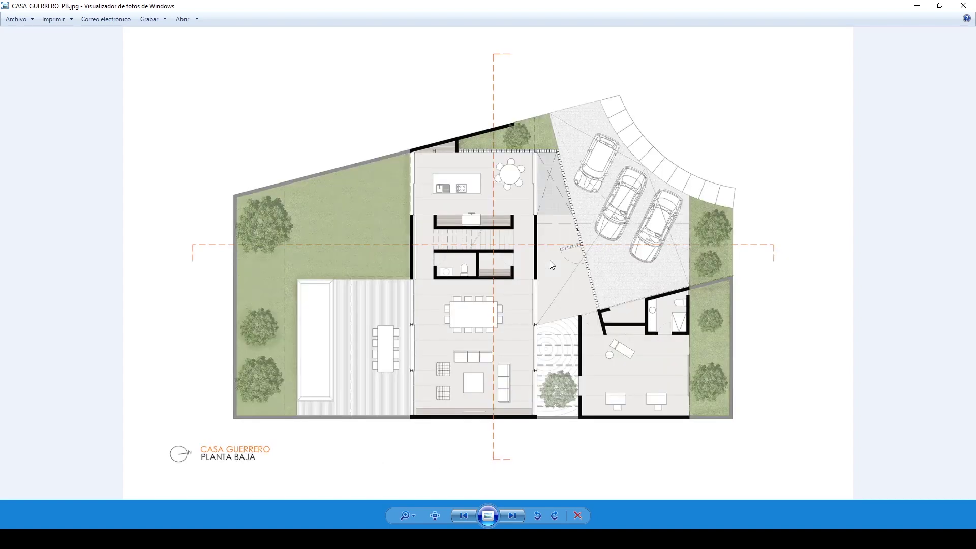
{"action": "scroll", "coordinate": [459, 229], "scroll_direction": "up", "scroll_amount": 5}
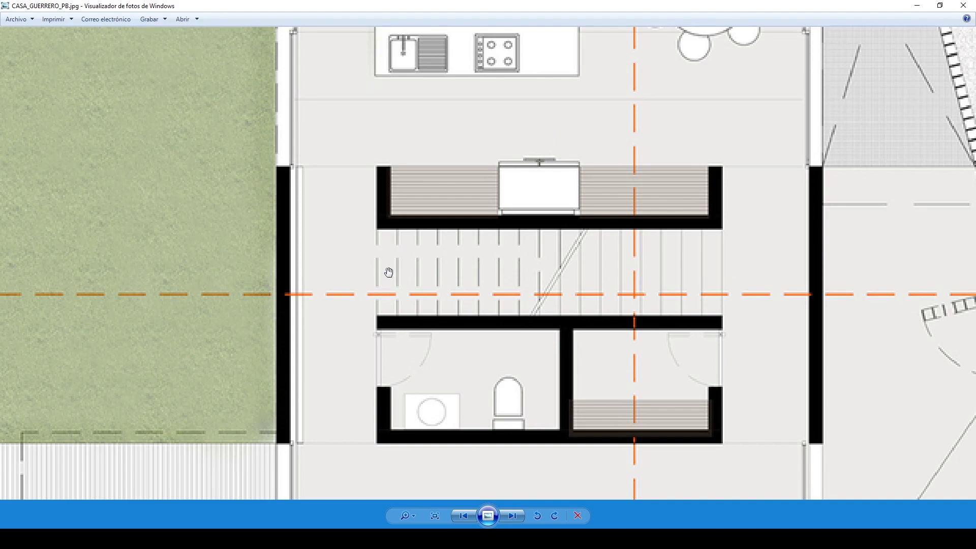
{"action": "scroll", "coordinate": [394, 273], "scroll_direction": "down", "scroll_amount": 3}
{"action": "scroll", "coordinate": [391, 279], "scroll_direction": "up", "scroll_amount": 2}
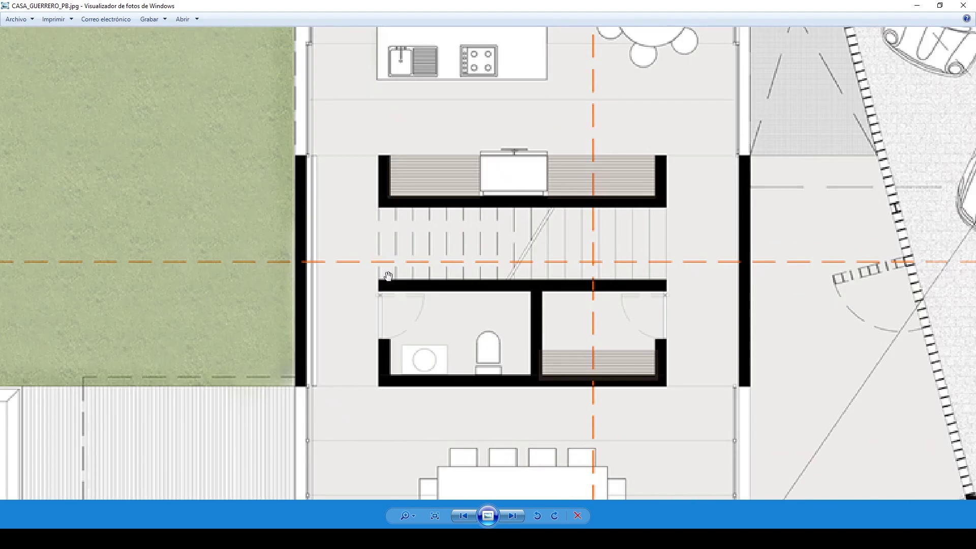
{"action": "scroll", "coordinate": [386, 164], "scroll_direction": "down", "scroll_amount": 5}
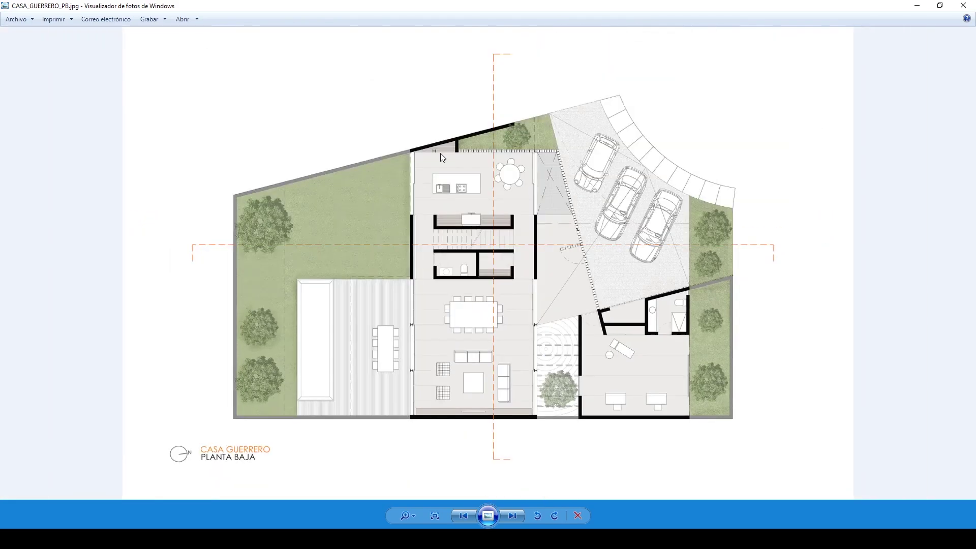
{"action": "scroll", "coordinate": [484, 293], "scroll_direction": "up", "scroll_amount": 1}
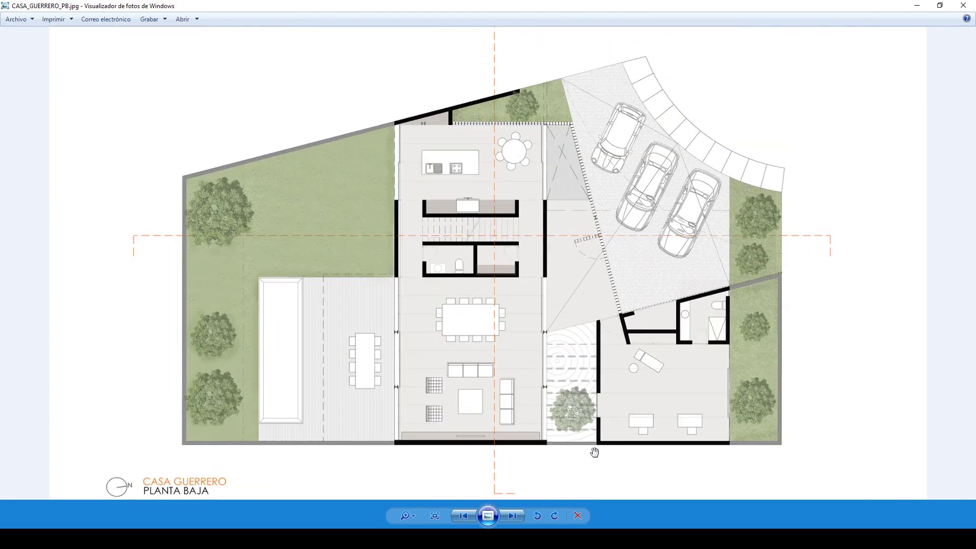
- Examine the Casa Guerrero ground-floor plan, the stairs in Seccion 1-1 up close, and Seccion A-A
{"action": "scroll", "coordinate": [495, 295], "scroll_direction": "down", "scroll_amount": 1}
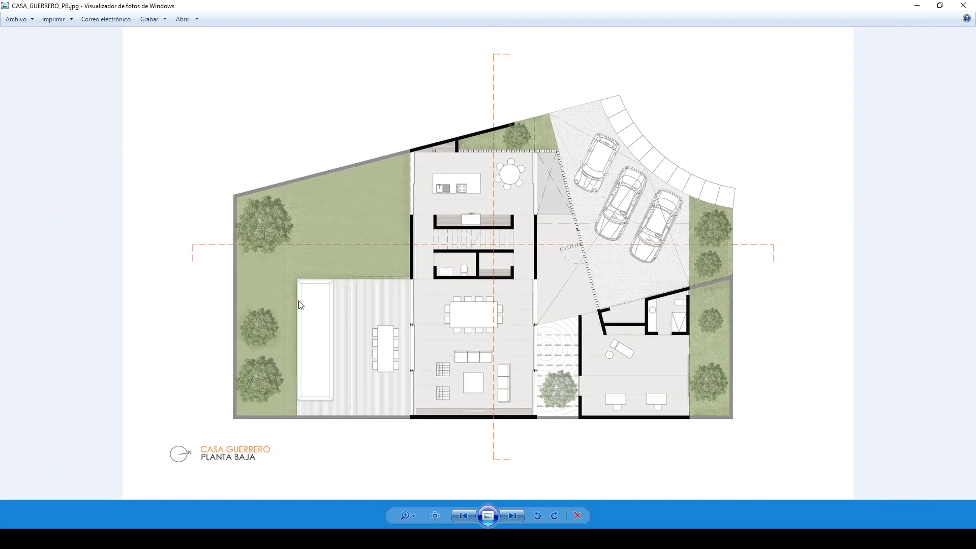
{"action": "key", "text": "Right"}
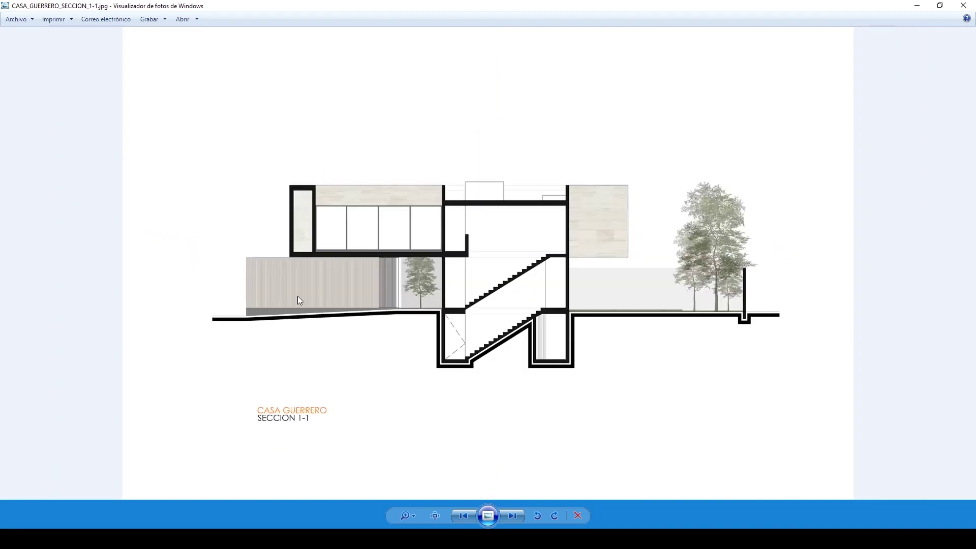
{"action": "key", "text": "Right"}
{"action": "key", "text": "Left"}
{"action": "scroll", "coordinate": [502, 287], "scroll_direction": "up", "scroll_amount": 5}
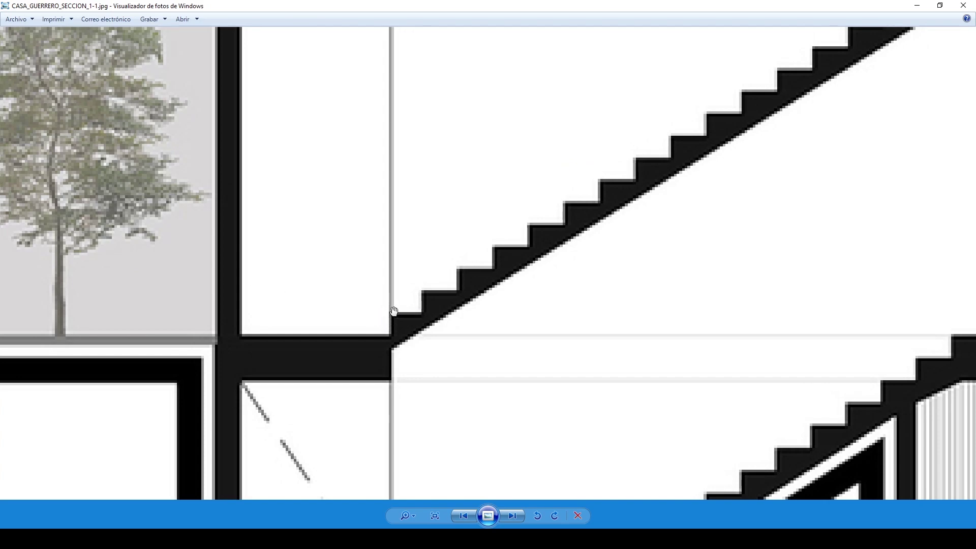
{"action": "scroll", "coordinate": [397, 341], "scroll_direction": "down", "scroll_amount": 6}
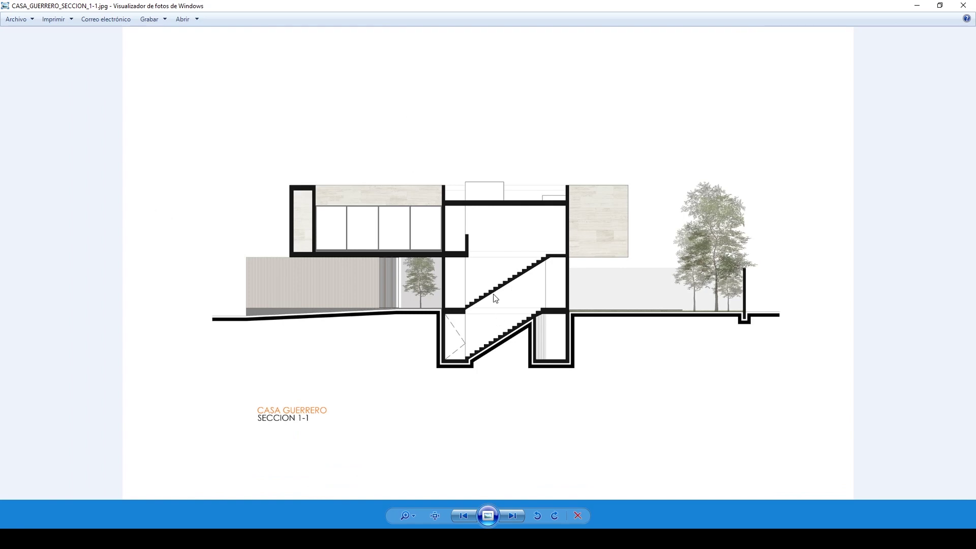
{"action": "scroll", "coordinate": [483, 299], "scroll_direction": "up", "scroll_amount": 1}
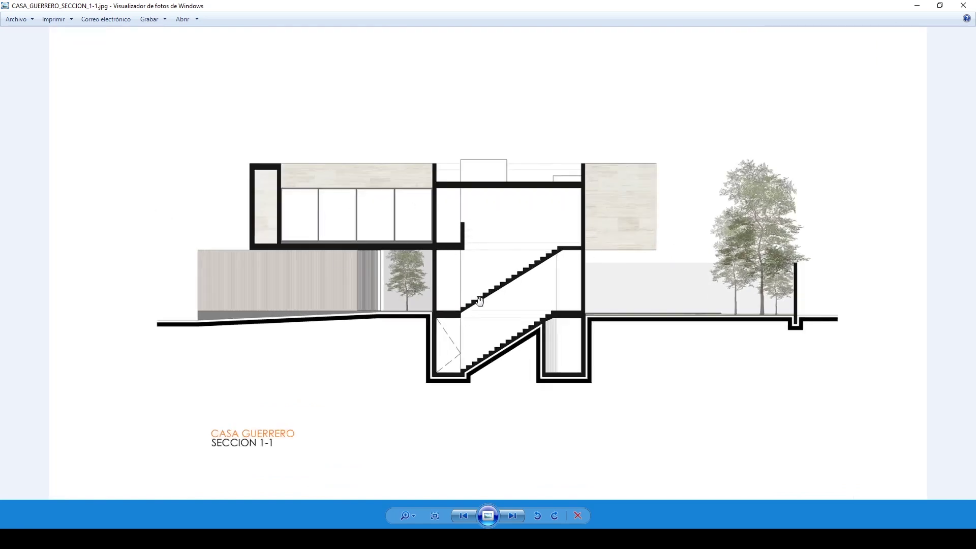
{"action": "key", "text": "Right"}
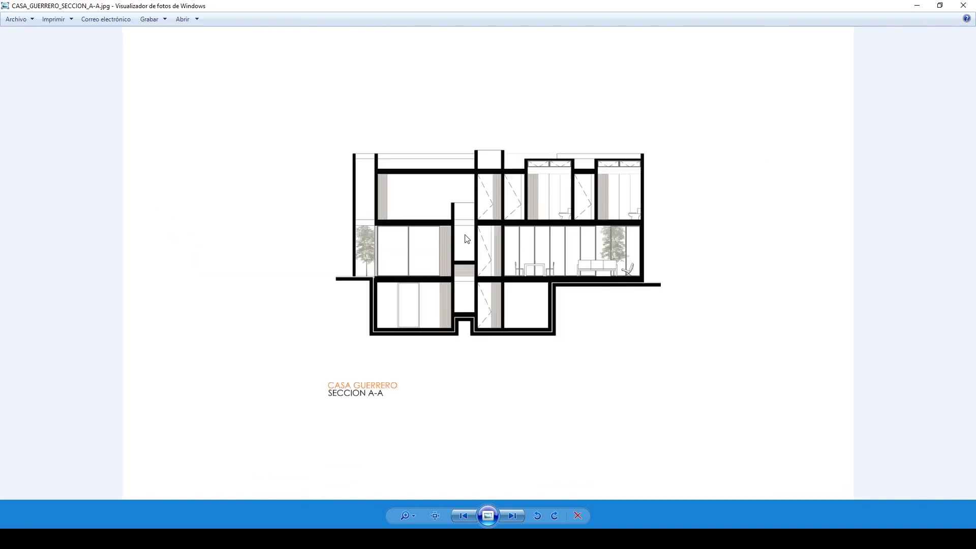
- Close the photo viewer, return to the full 3ds Max house model, and hide the floor plan layer
{"action": "left_click", "coordinate": [963, 6]}
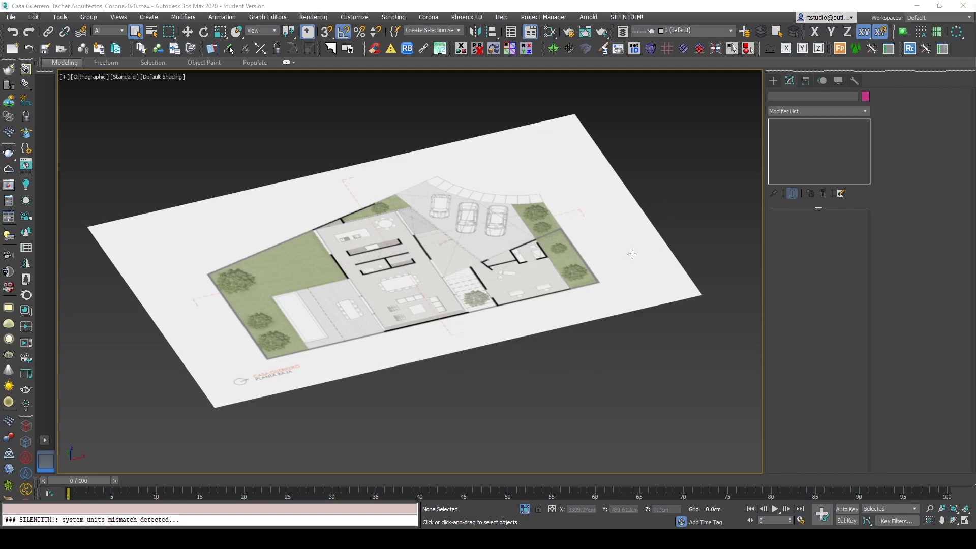
{"action": "scroll", "coordinate": [557, 338], "scroll_direction": "down", "scroll_amount": 5}
{"action": "scroll", "coordinate": [579, 350], "scroll_direction": "up", "scroll_amount": 2}
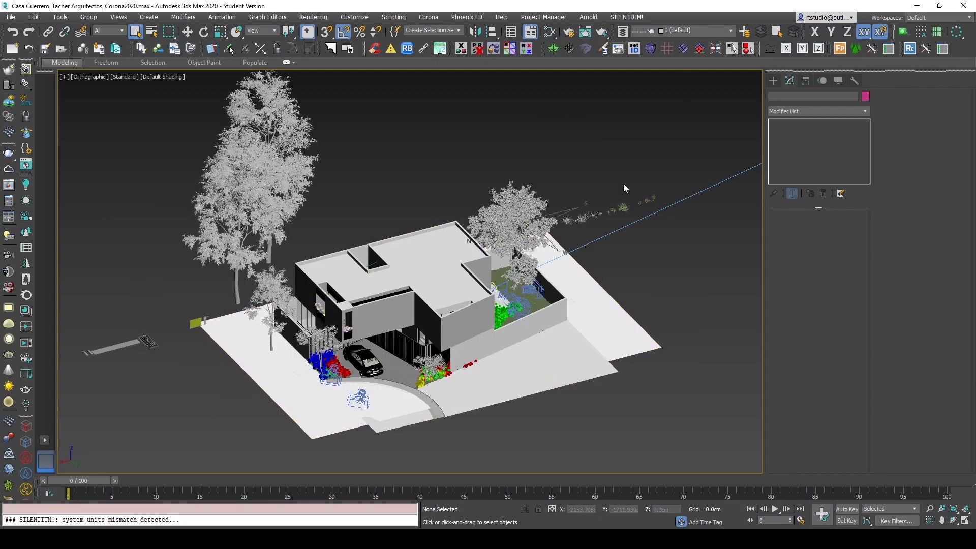
{"action": "left_click", "coordinate": [698, 32]}
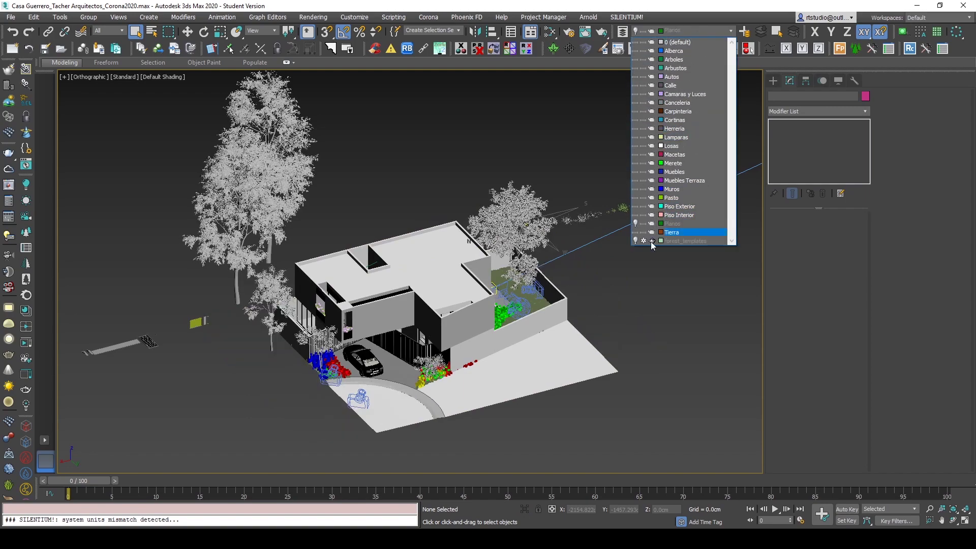
{"action": "left_click", "coordinate": [684, 294]}
- Examine the house model's entrance, driveway and adjoining terrain from several aerial angles, checking it with and without edged faces
{"action": "mouse_move", "coordinate": [684, 294]}
{"action": "middle_mouse_down", "text": "alt"}
{"action": "mouse_move", "coordinate": [648, 392]}
{"action": "mouse_move", "coordinate": [541, 384]}
{"action": "mouse_move", "coordinate": [561, 381]}
{"action": "mouse_move", "coordinate": [462, 406]}
{"action": "mouse_move", "coordinate": [593, 380]}
{"action": "mouse_move", "coordinate": [558, 416]}
{"action": "mouse_move", "coordinate": [597, 383]}
{"action": "mouse_move", "coordinate": [587, 375]}
{"action": "middle_mouse_up", "text": "alt"}
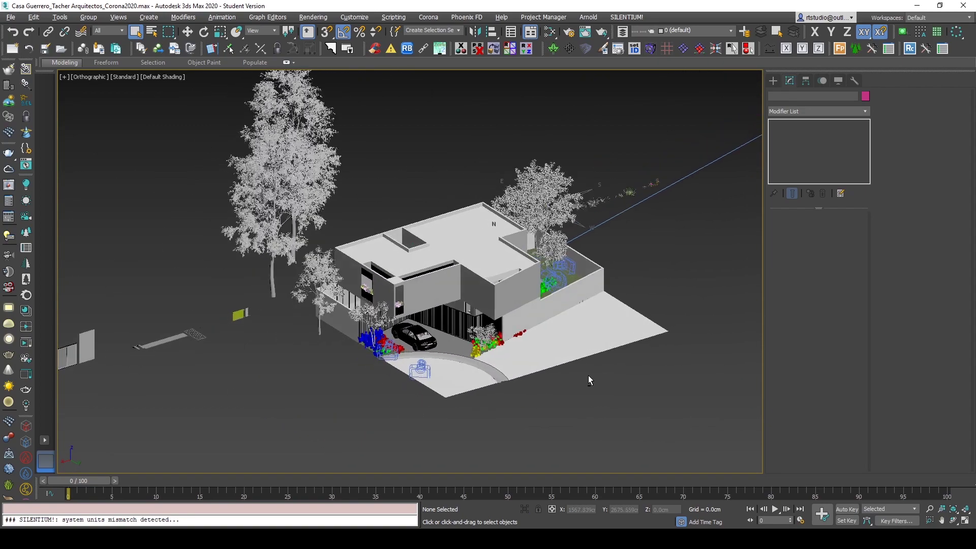
{"action": "scroll", "coordinate": [467, 393], "scroll_direction": "up", "scroll_amount": 4}
{"action": "key", "text": "F4"}
{"action": "mouse_move", "coordinate": [491, 331]}
{"action": "middle_mouse_down", "text": "alt"}
{"action": "mouse_move", "coordinate": [495, 318]}
{"action": "mouse_move", "coordinate": [514, 325]}
{"action": "mouse_move", "coordinate": [533, 356]}
{"action": "mouse_move", "coordinate": [564, 347]}
{"action": "mouse_move", "coordinate": [497, 356]}
{"action": "middle_mouse_up", "text": "alt"}
{"action": "key", "text": "F4"}
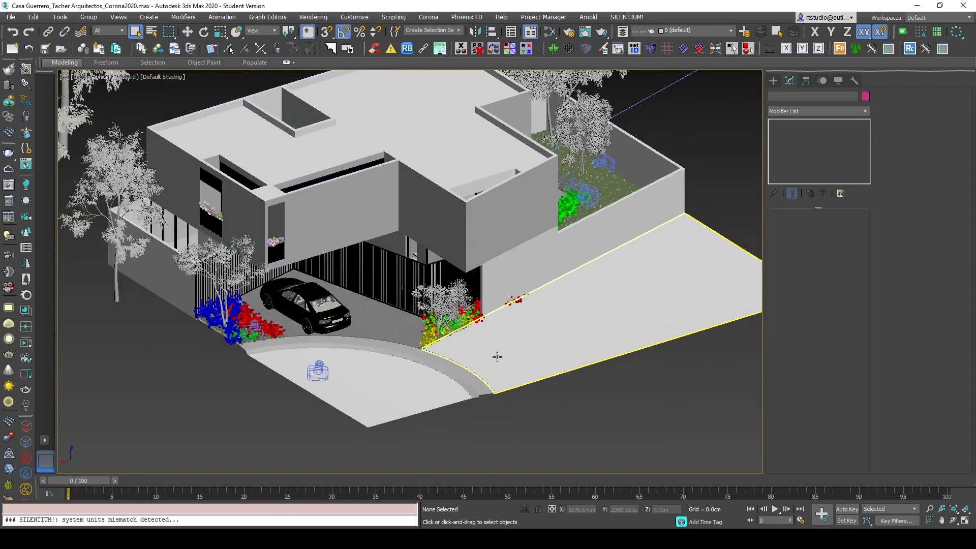
{"action": "middle_click_drag", "start_coordinate": [492, 395], "coordinate": [480, 439], "text": "alt"}
{"action": "scroll", "coordinate": [517, 406], "scroll_direction": "down", "scroll_amount": 3}
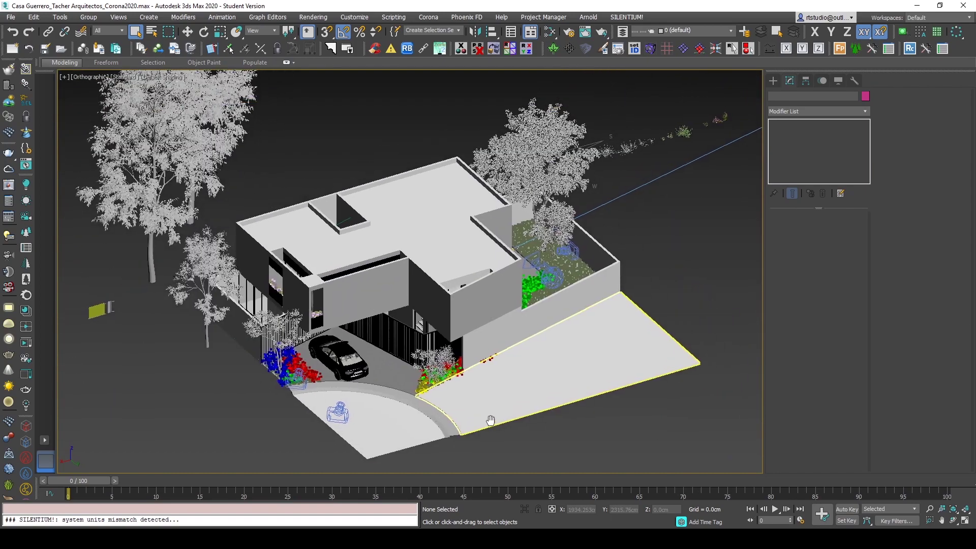
{"action": "middle_click_drag", "start_coordinate": [344, 251], "coordinate": [305, 387], "text": "alt"}
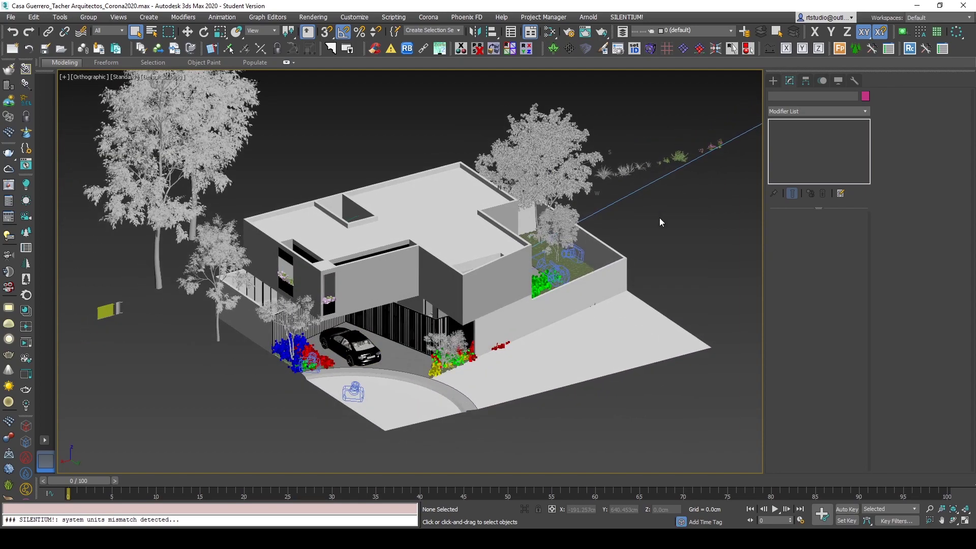
{"action": "scroll", "coordinate": [474, 276], "scroll_direction": "down", "scroll_amount": 2}
{"action": "scroll", "coordinate": [501, 345], "scroll_direction": "up", "scroll_amount": 2}
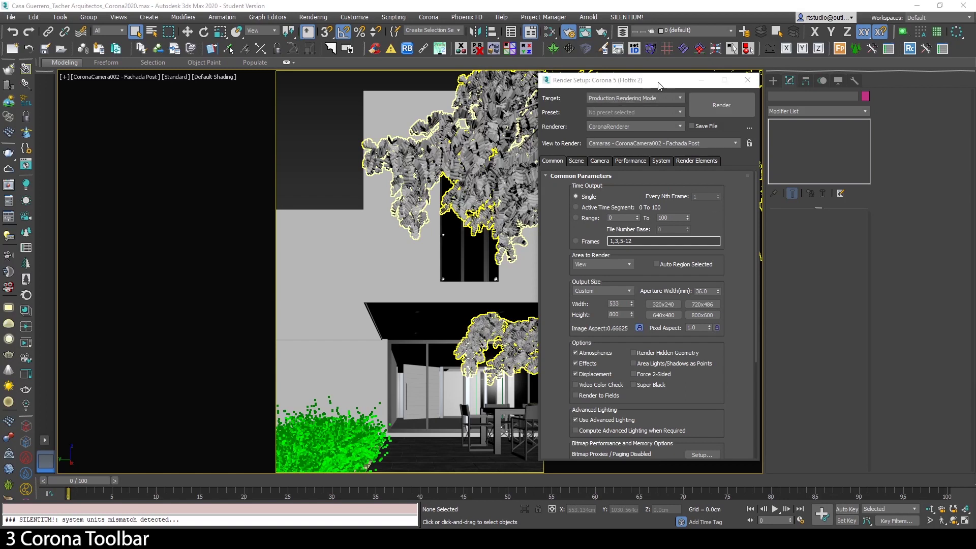
- Switch to the Vray2020 scene, accept V-Ray as the current renderer to open its frame buffer, and close the buffer
{"action": "left_click_drag", "start_coordinate": [659, 85], "coordinate": [655, 88]}
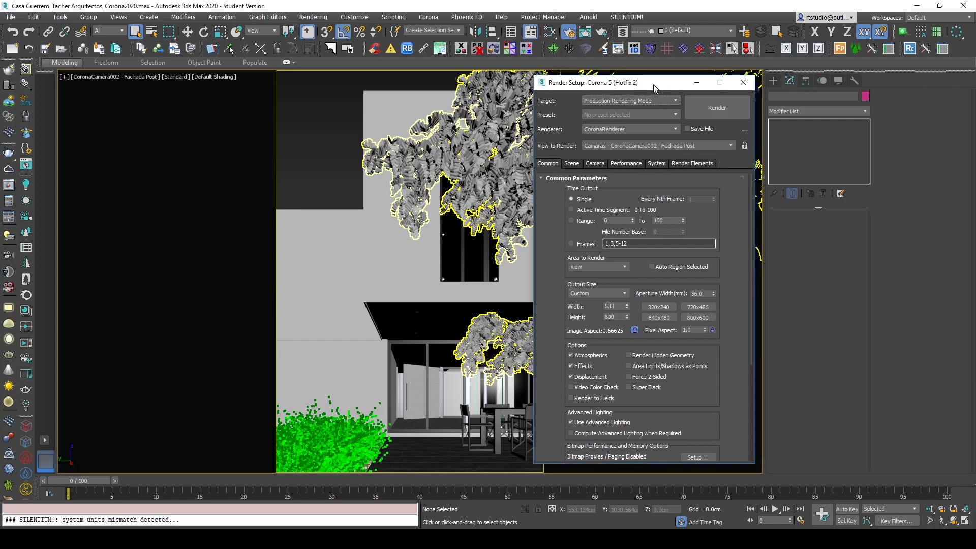
{"action": "left_click_drag", "start_coordinate": [654, 84], "coordinate": [654, 85]}
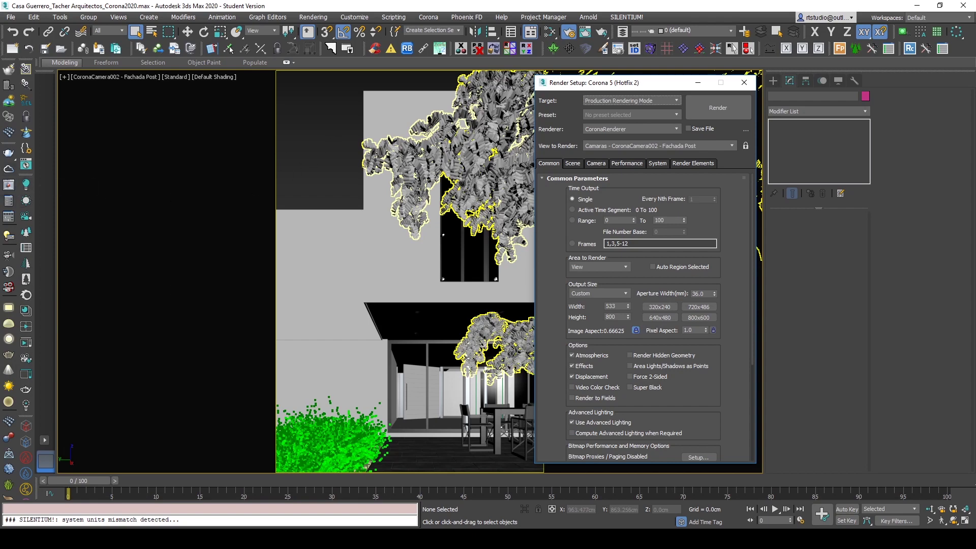
{"action": "left_click", "coordinate": [505, 487]}
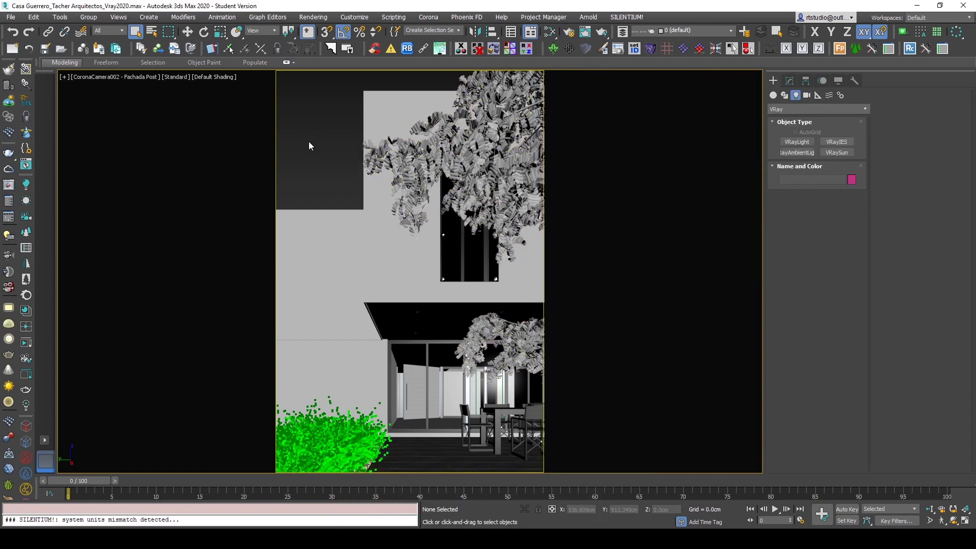
{"action": "left_click", "coordinate": [8, 187]}
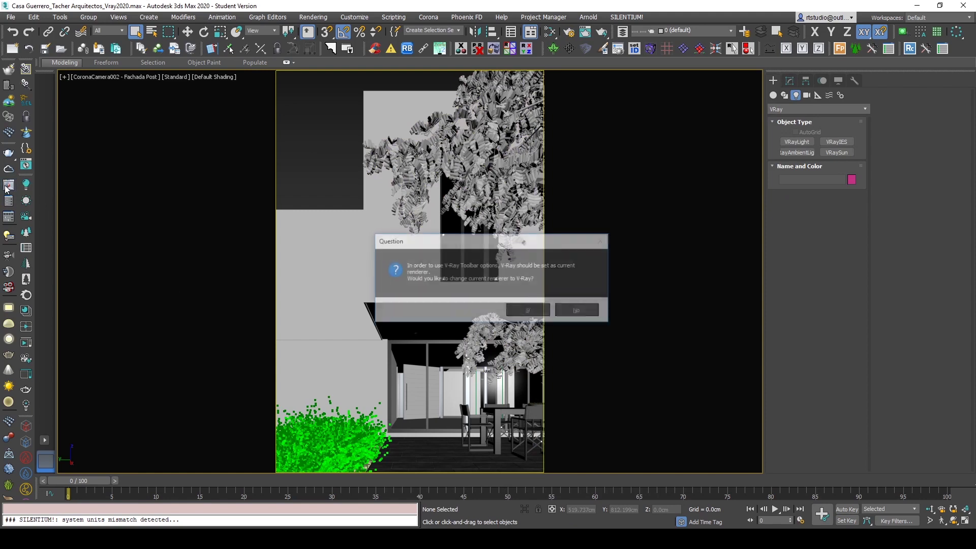
{"action": "left_click_drag", "start_coordinate": [506, 241], "coordinate": [421, 120]}
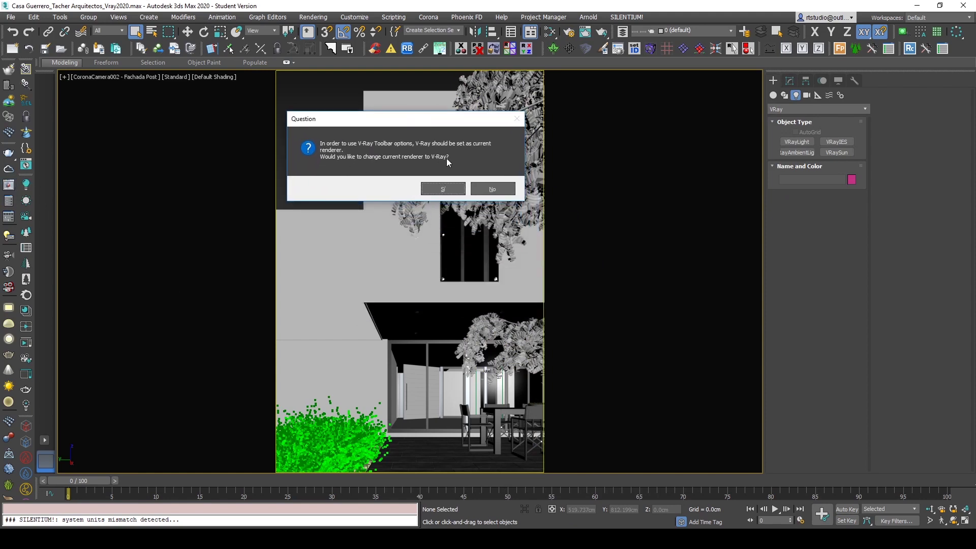
{"action": "left_click", "coordinate": [457, 190]}
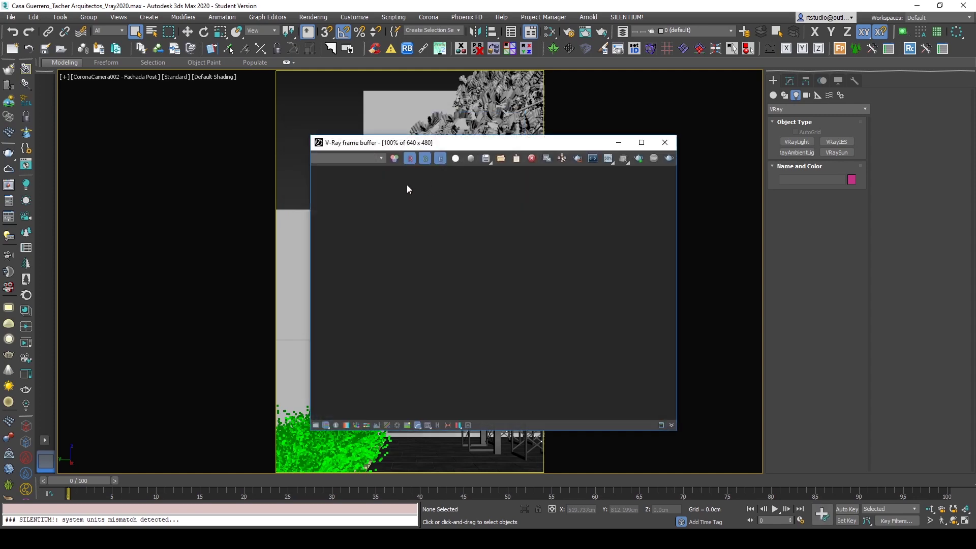
{"action": "left_click", "coordinate": [664, 144]}
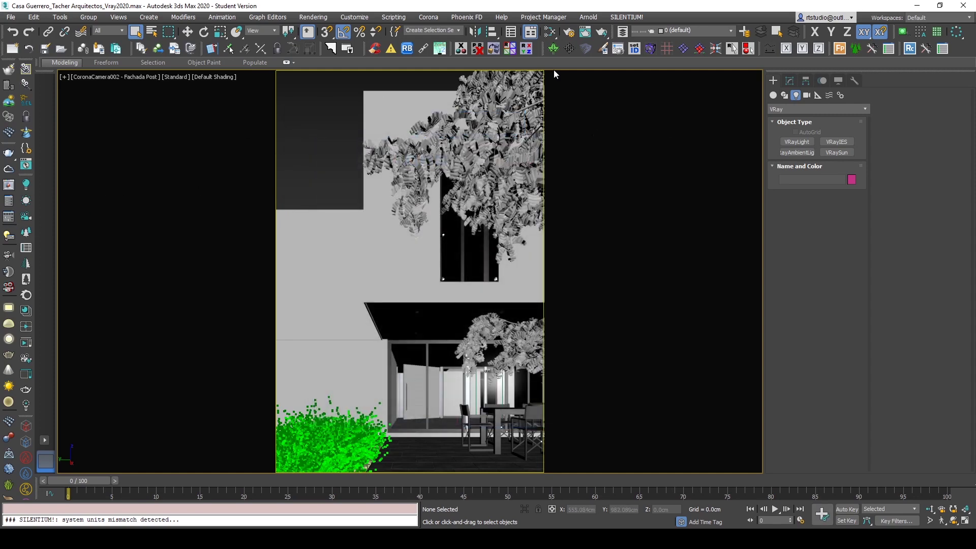
- View the V-Ray render setup, and try to show the Corona frame buffer while V-Ray is the active renderer
{"action": "left_click", "coordinate": [567, 33]}
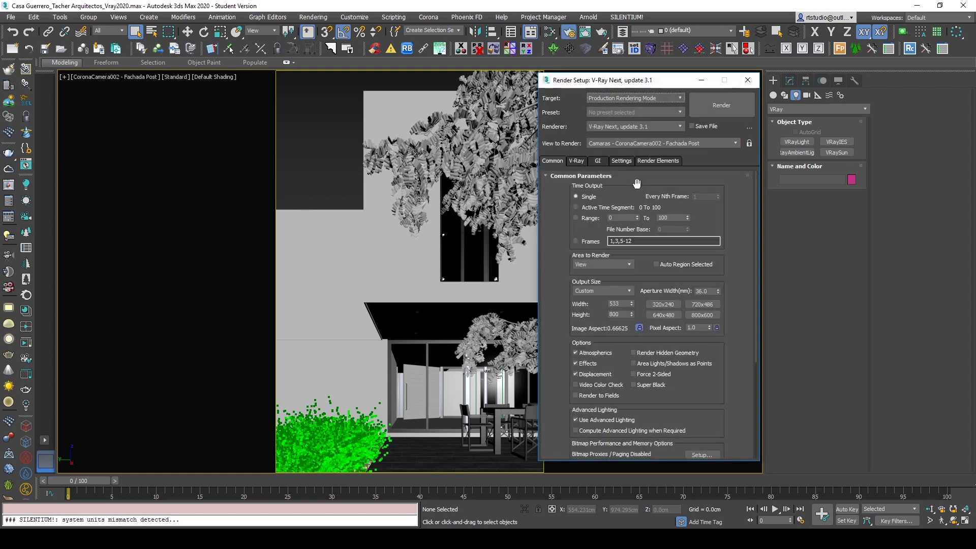
{"action": "left_click", "coordinate": [746, 82]}
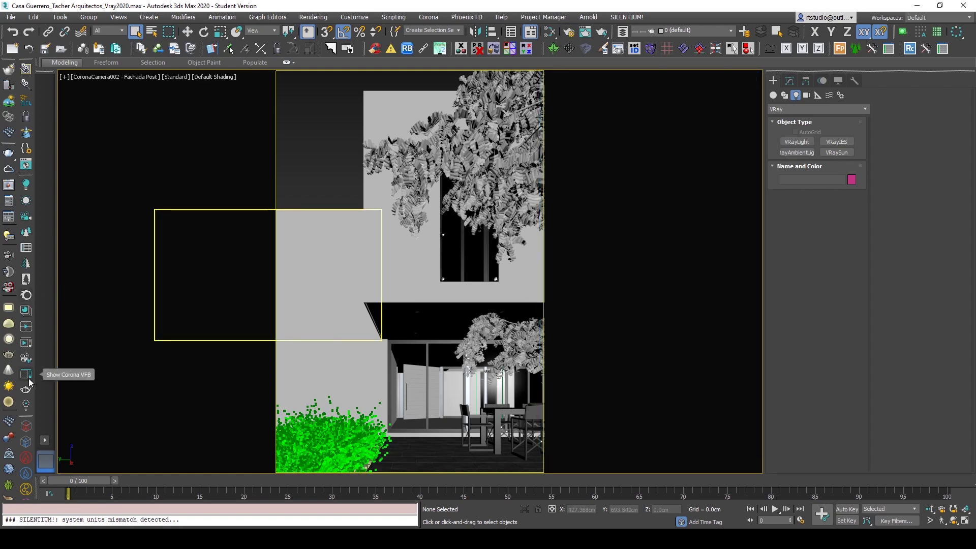
{"action": "left_click", "coordinate": [29, 376]}
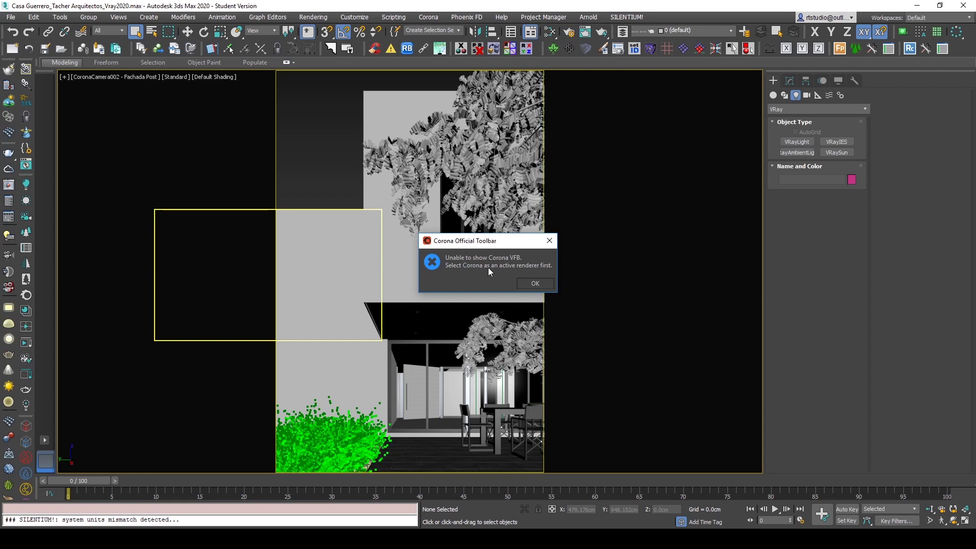
{"action": "left_click", "coordinate": [535, 284]}
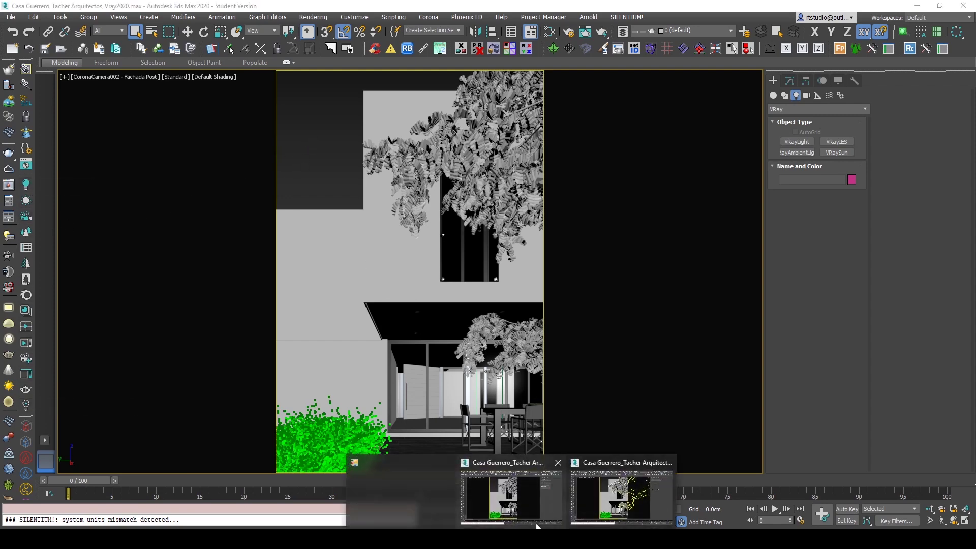
- Return to the Corona2020 scene and view Corona's Scene render settings and frame buffer
{"action": "left_click", "coordinate": [620, 493]}
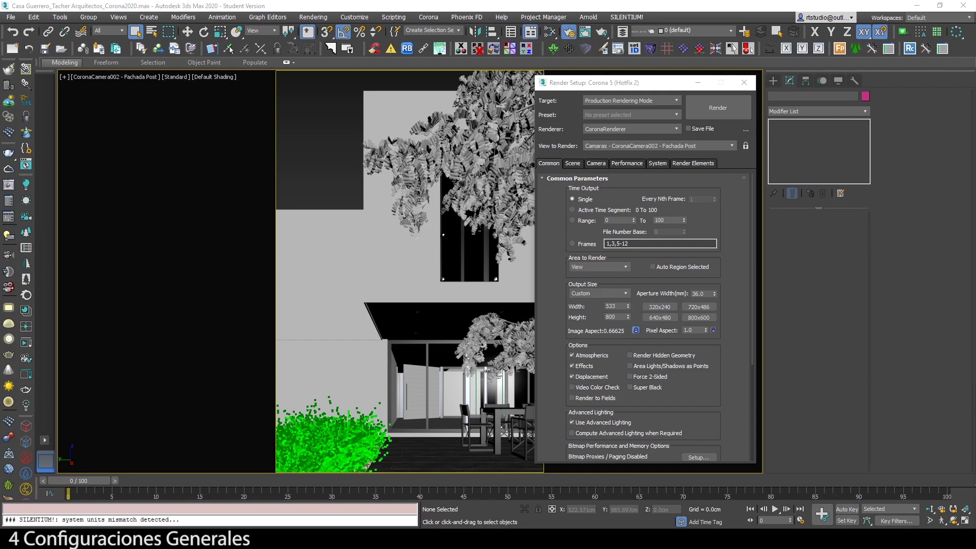
{"action": "left_click", "coordinate": [573, 163]}
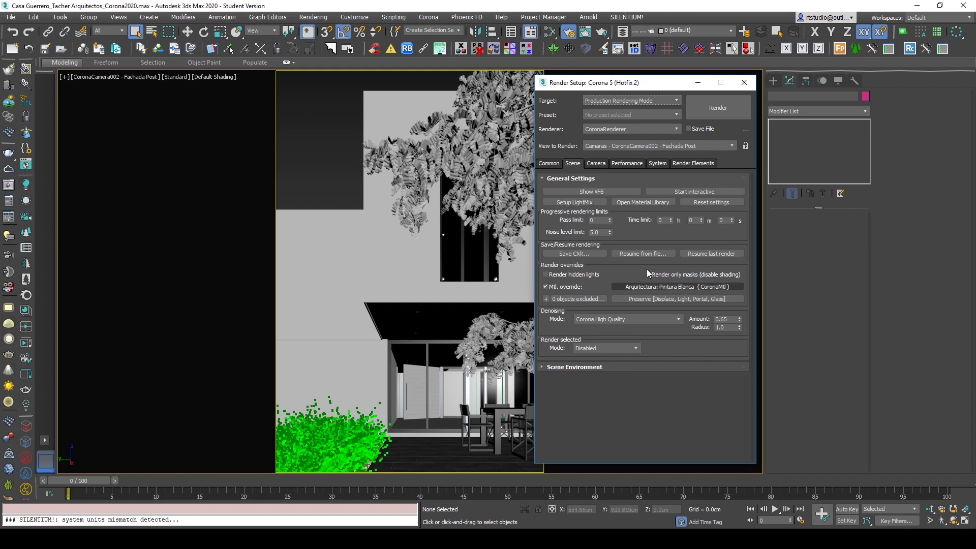
{"action": "left_click", "coordinate": [603, 193]}
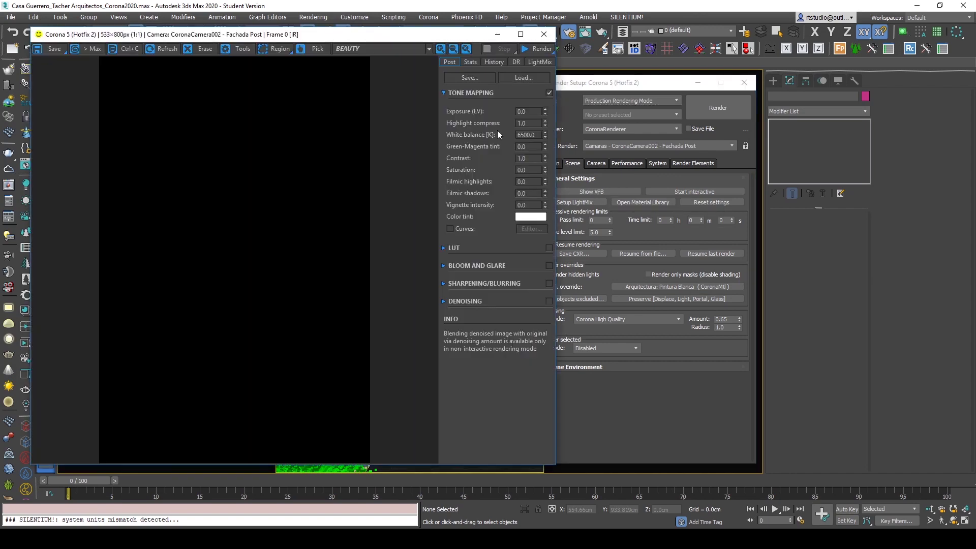
{"action": "left_click", "coordinate": [543, 34]}
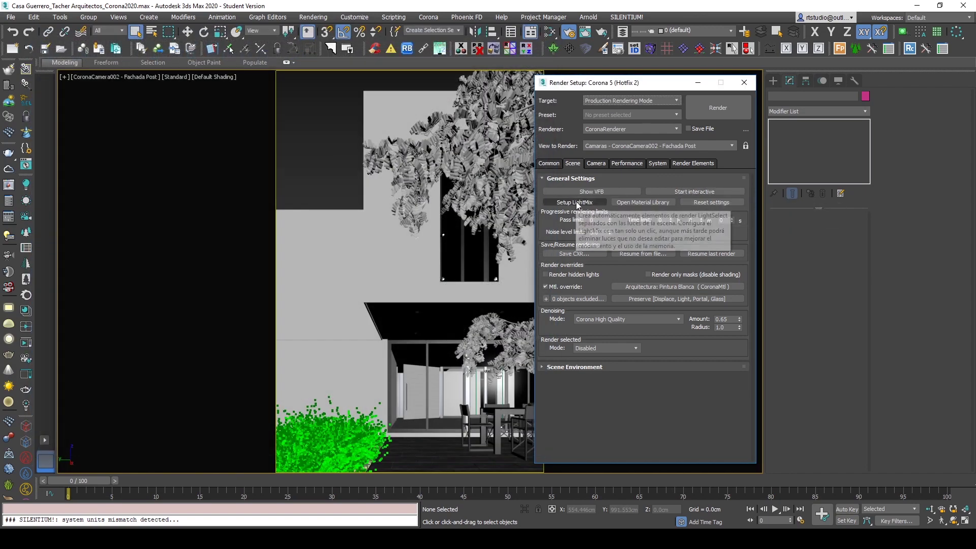
- Open the Corona Material Library beside the Render Setup window, and view the Corona frame buffer once more
{"action": "left_click", "coordinate": [654, 203]}
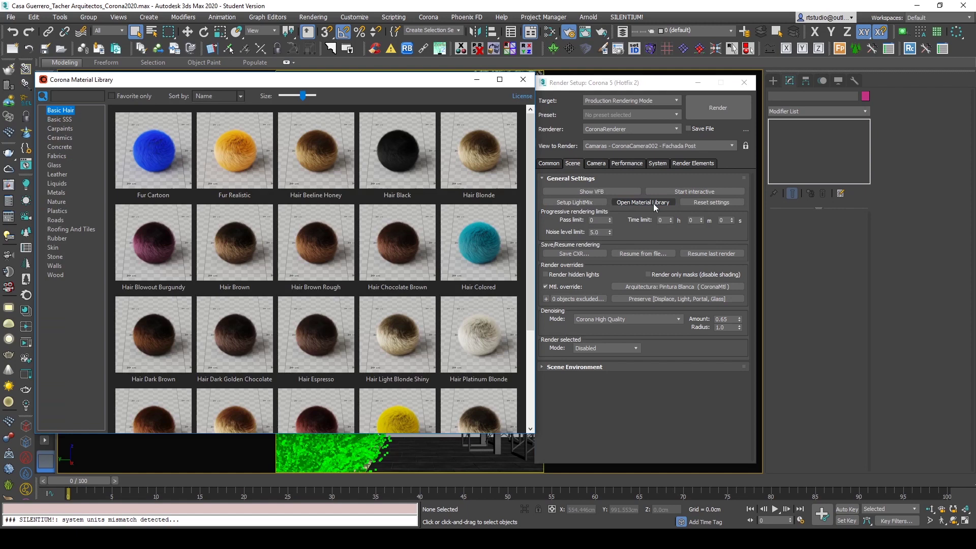
{"action": "left_click_drag", "start_coordinate": [453, 79], "coordinate": [451, 82]}
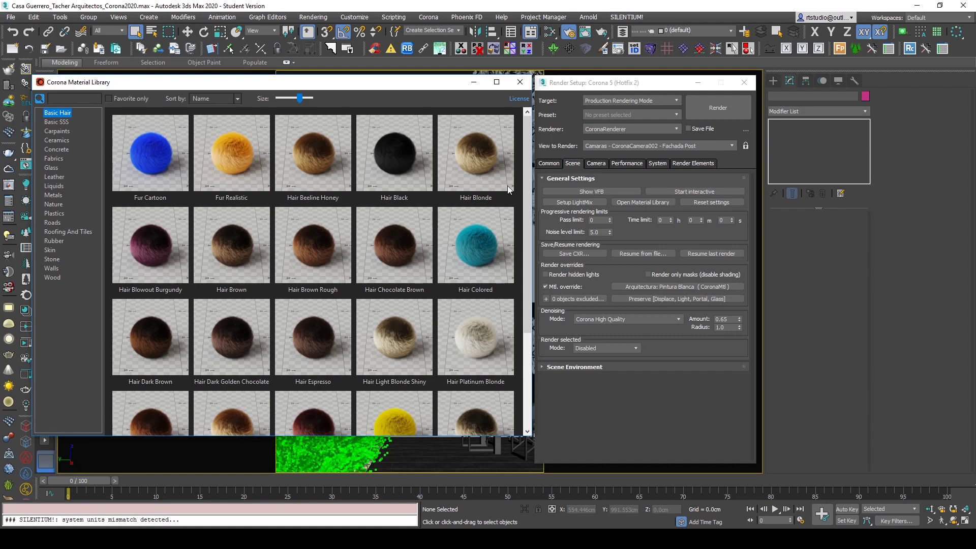
{"action": "left_click_drag", "start_coordinate": [529, 173], "coordinate": [508, 139]}
{"action": "left_click_drag", "start_coordinate": [627, 85], "coordinate": [633, 84]}
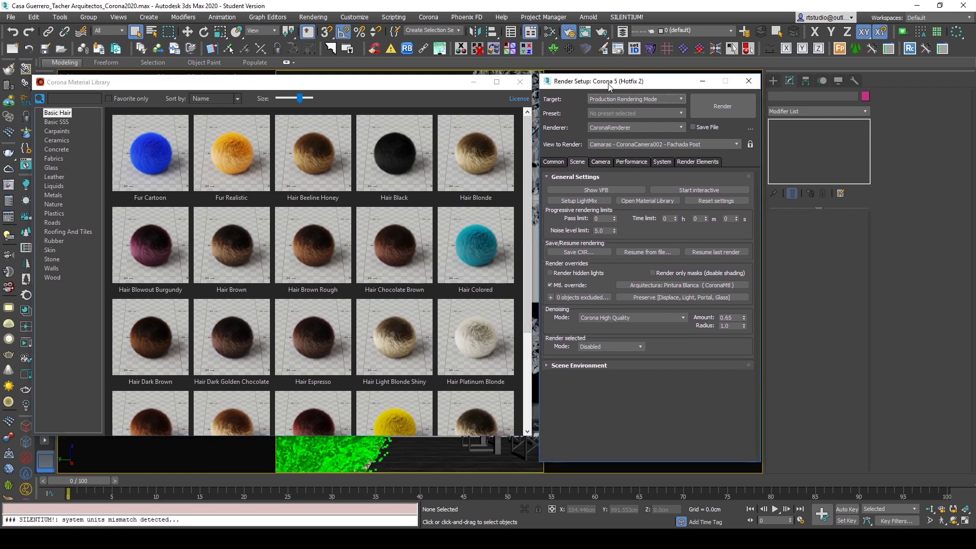
{"action": "left_click_drag", "start_coordinate": [434, 88], "coordinate": [437, 83]}
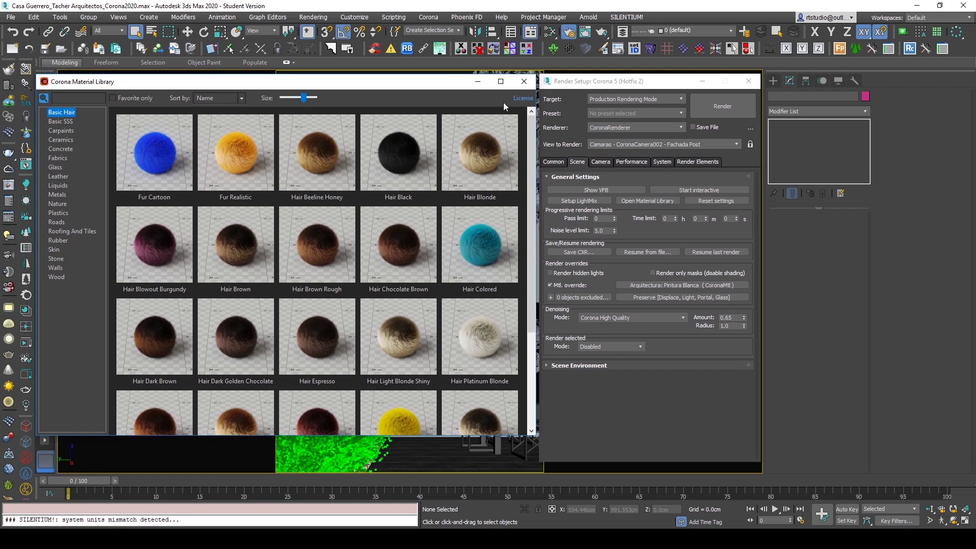
{"action": "left_click", "coordinate": [608, 190]}
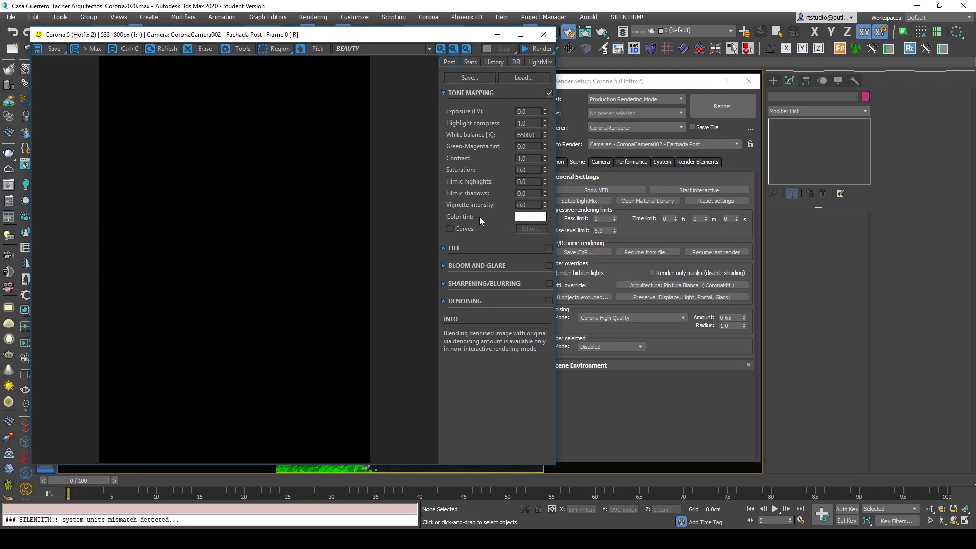
{"action": "left_click", "coordinate": [544, 35]}
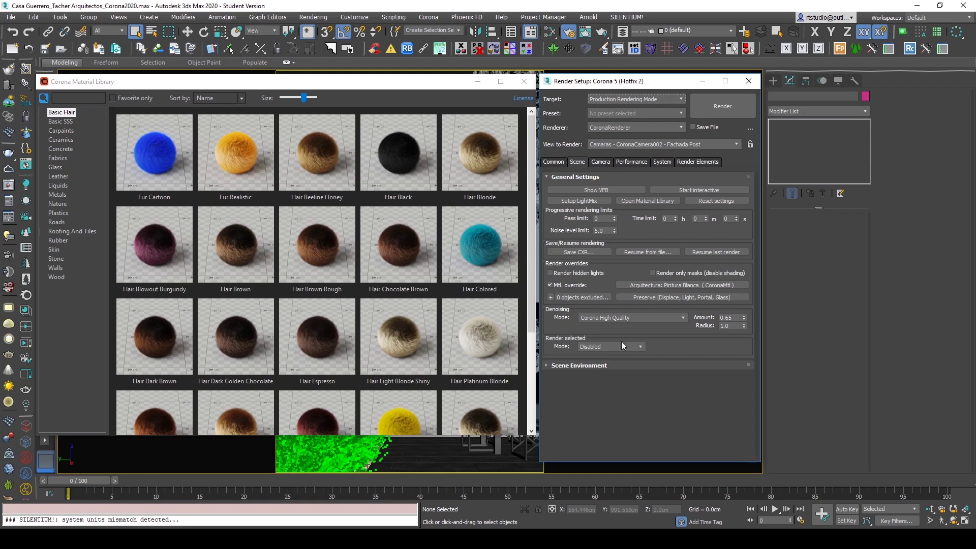
- View the interactive LightMix setup options, and browse the Carpaints, Ceramics, Concrete and Fabrics categories of the Corona Material Library
{"action": "left_click", "coordinate": [587, 199]}
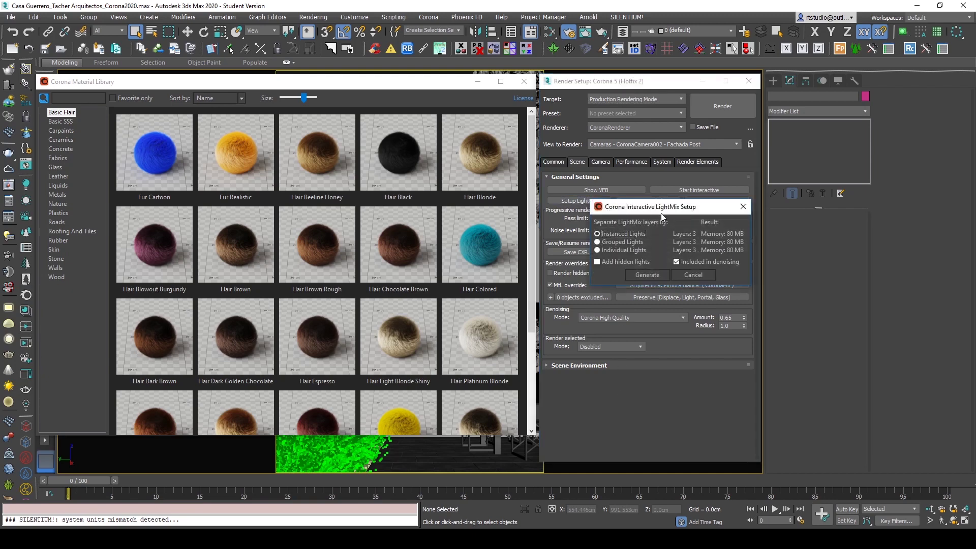
{"action": "left_click", "coordinate": [741, 207]}
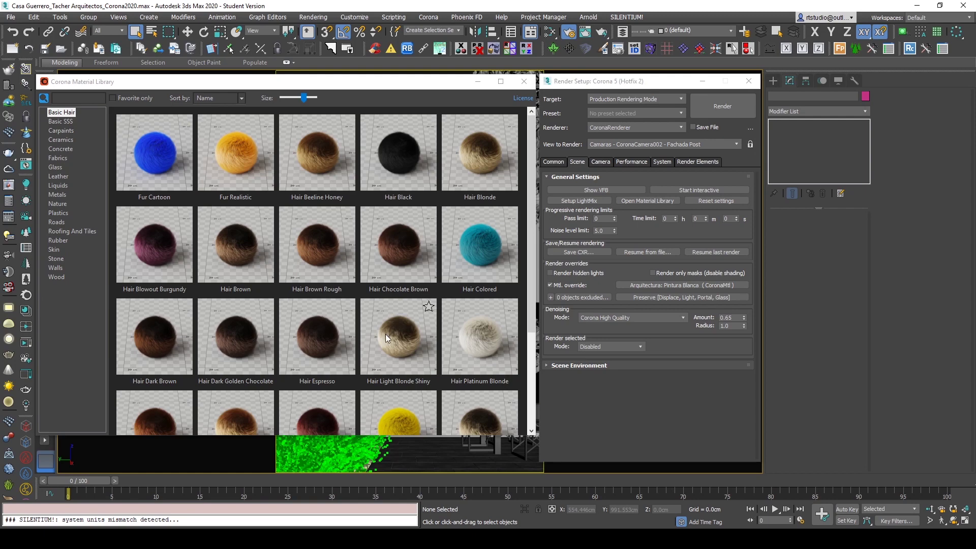
{"action": "left_click", "coordinate": [64, 135]}
{"action": "left_click", "coordinate": [66, 139]}
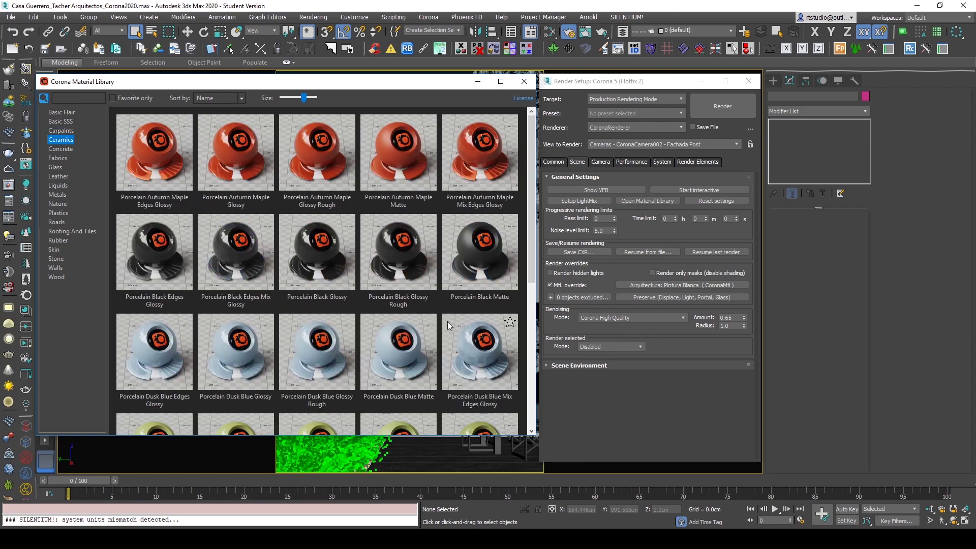
{"action": "left_click", "coordinate": [62, 150]}
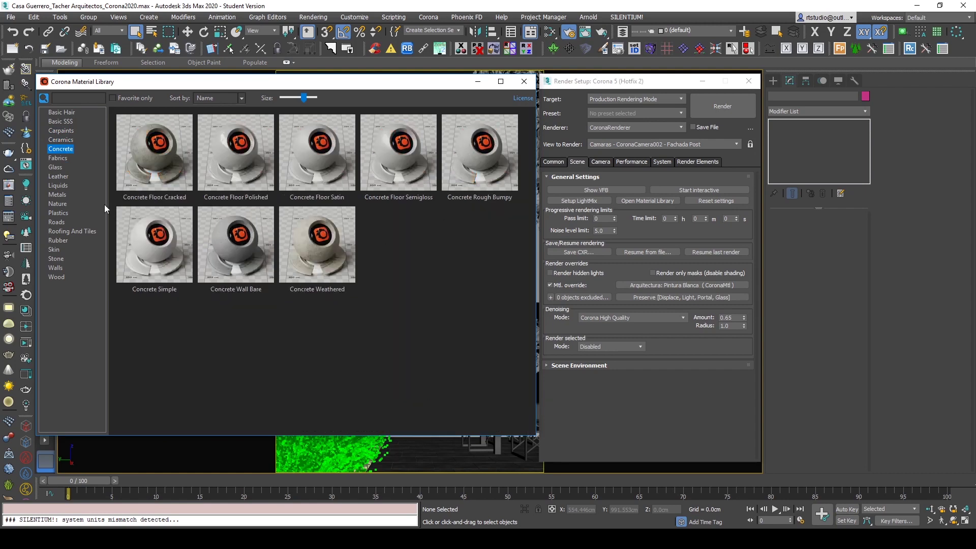
{"action": "left_click", "coordinate": [60, 159]}
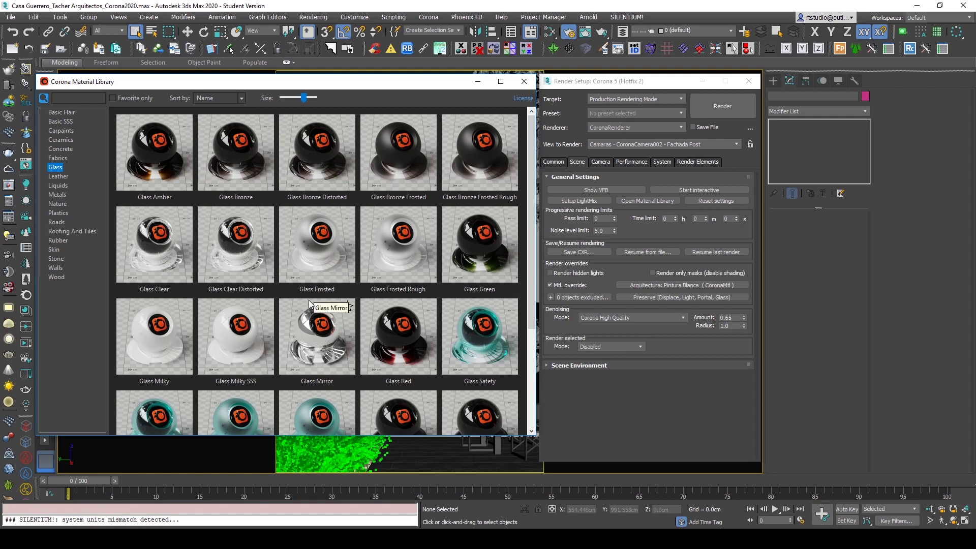
- Browse the Metals, Nature, Roofing And Tiles, Plastics, Basic Hair and Skin materials, and close the Corona Material Library
{"action": "left_click", "coordinate": [61, 195]}
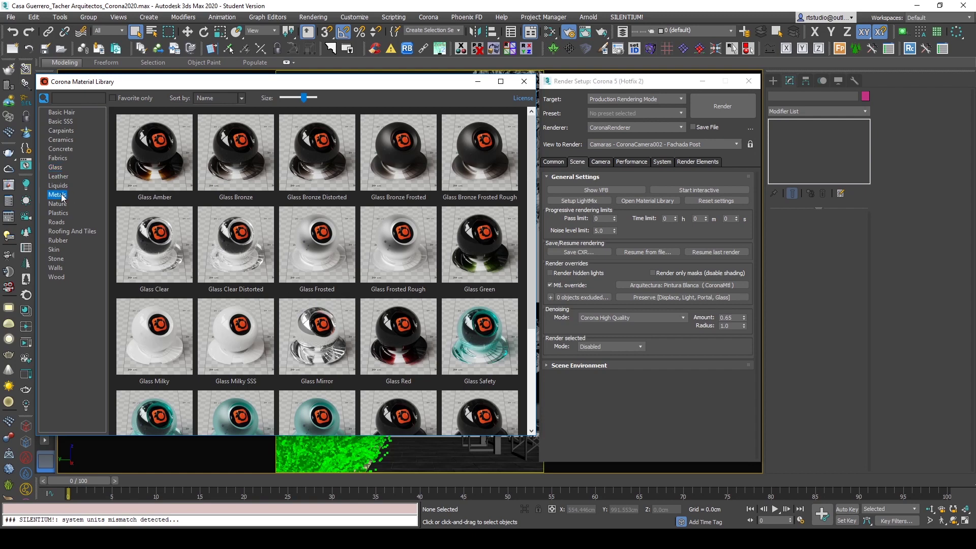
{"action": "left_click", "coordinate": [58, 204]}
{"action": "left_click", "coordinate": [65, 231]}
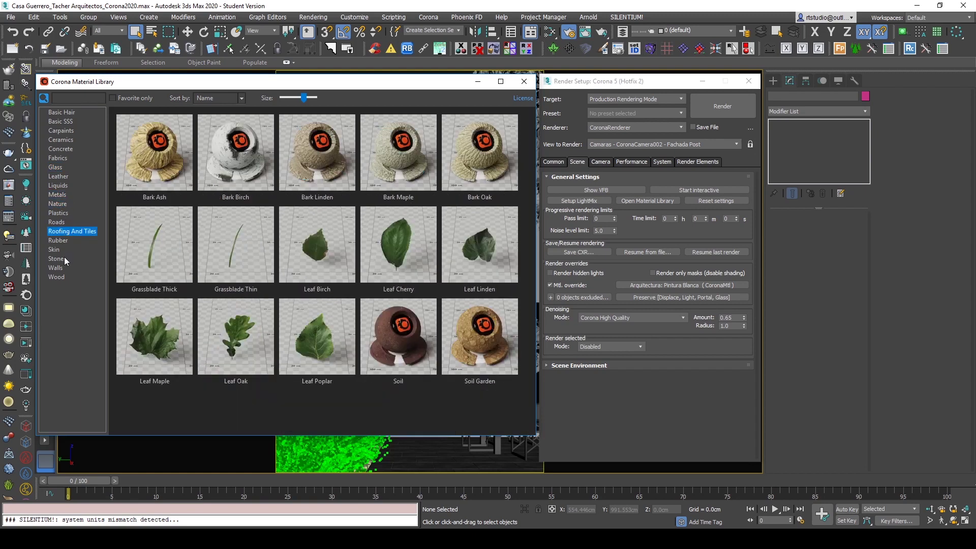
{"action": "left_click", "coordinate": [60, 214]}
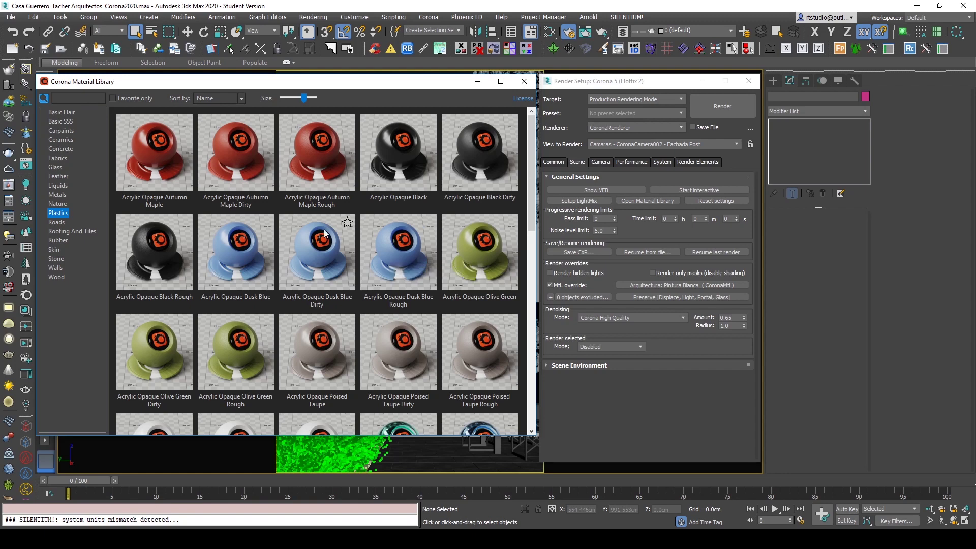
{"action": "left_click", "coordinate": [63, 113]}
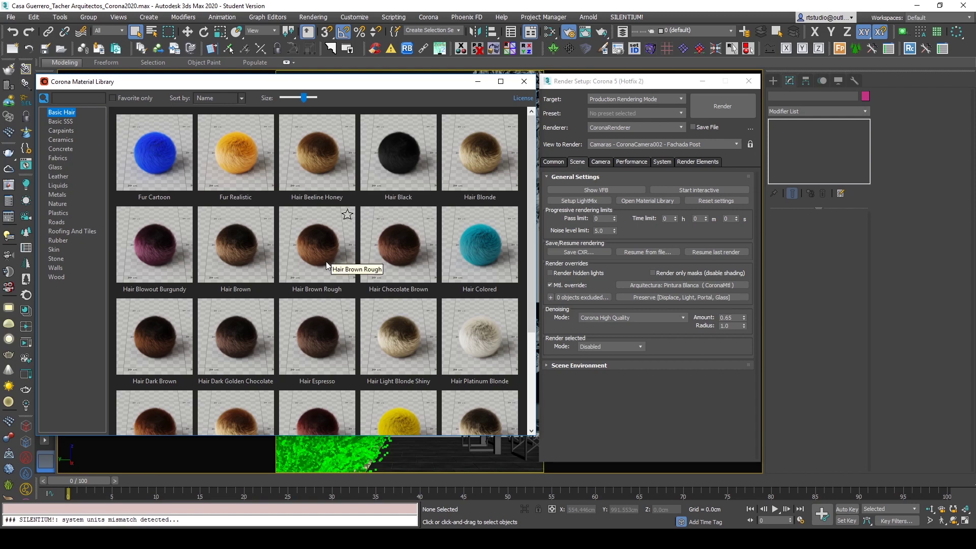
{"action": "left_click", "coordinate": [53, 250]}
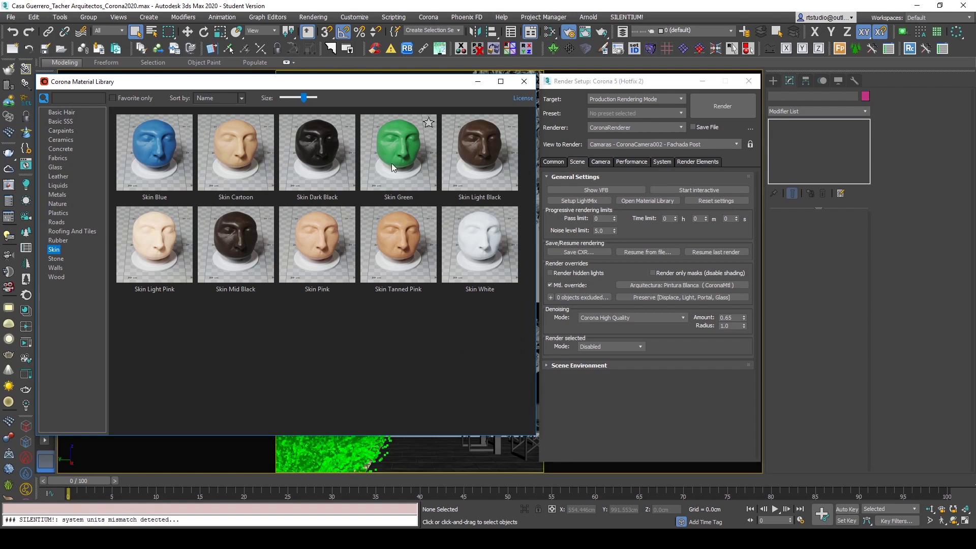
{"action": "left_click", "coordinate": [526, 84]}
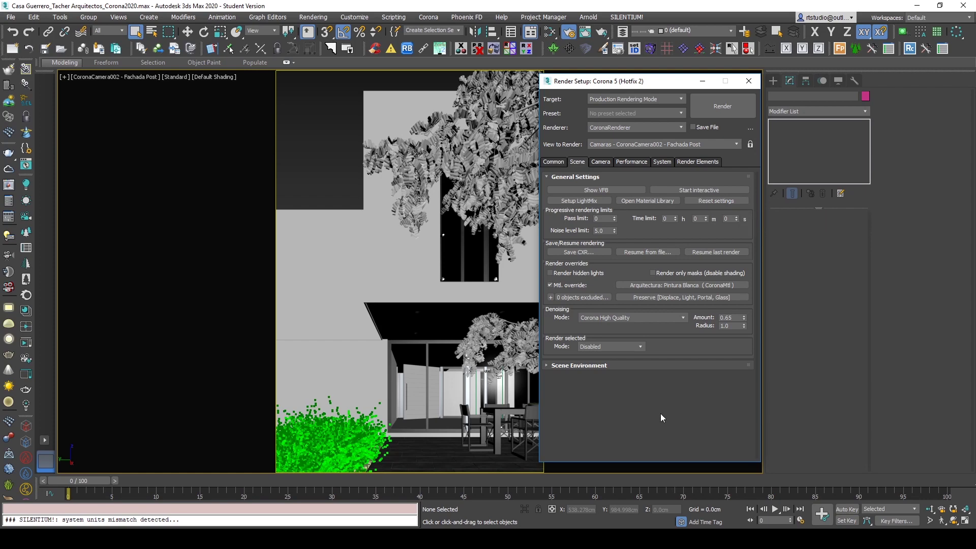
- Reset all Corona render settings to their defaults and confirm the reset
{"action": "left_click", "coordinate": [710, 200]}
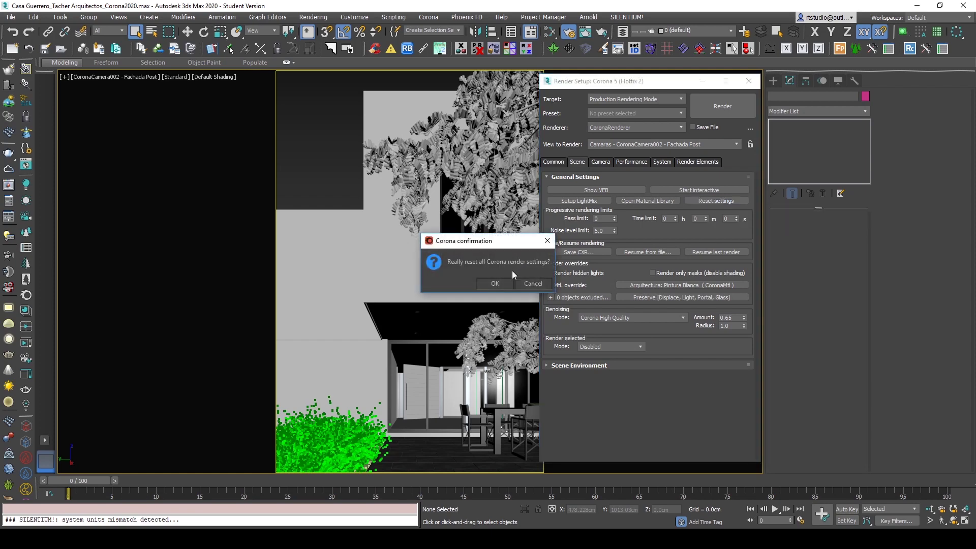
{"action": "left_click_drag", "start_coordinate": [505, 246], "coordinate": [473, 210]}
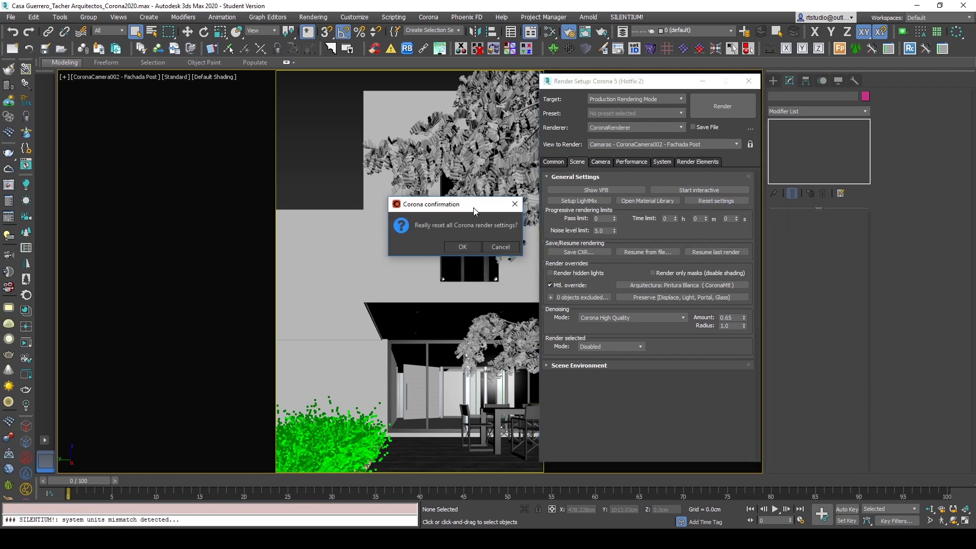
{"action": "left_click", "coordinate": [468, 247]}
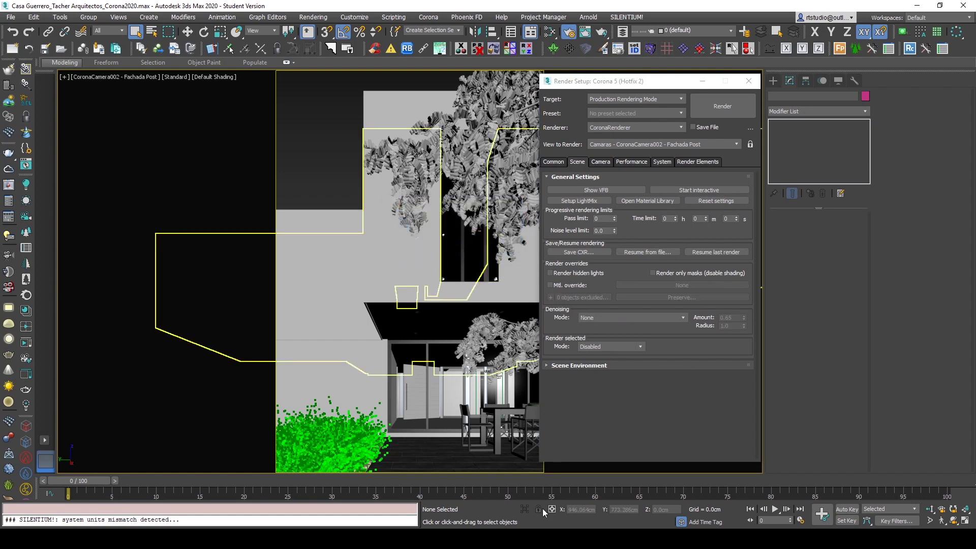
- In the Vray2020 scene, reset the V-Ray render settings by switching the renderer to Corona and back to V-Ray Next, update 3.1
{"action": "mouse_move", "coordinate": [588, 539]}
{"action": "left_click", "coordinate": [510, 501]}
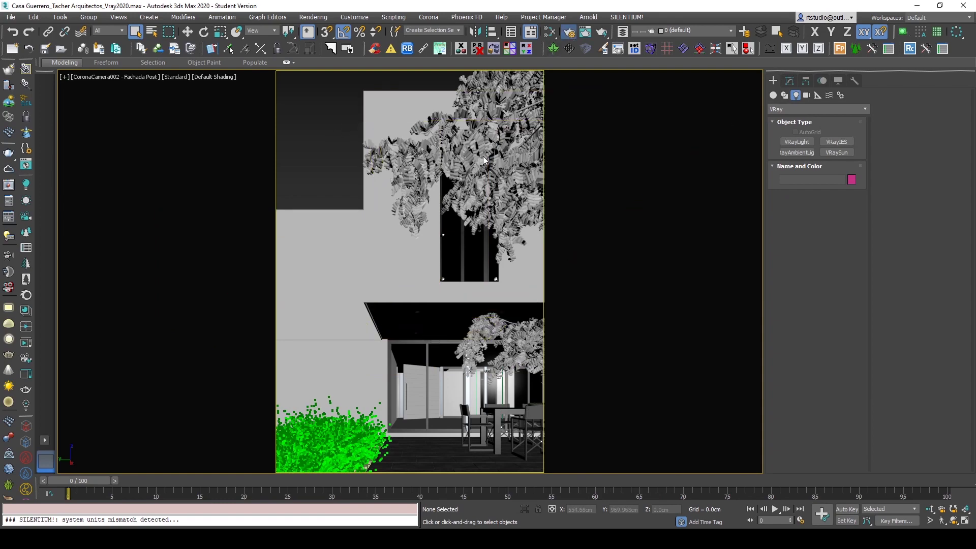
{"action": "key", "text": "F10"}
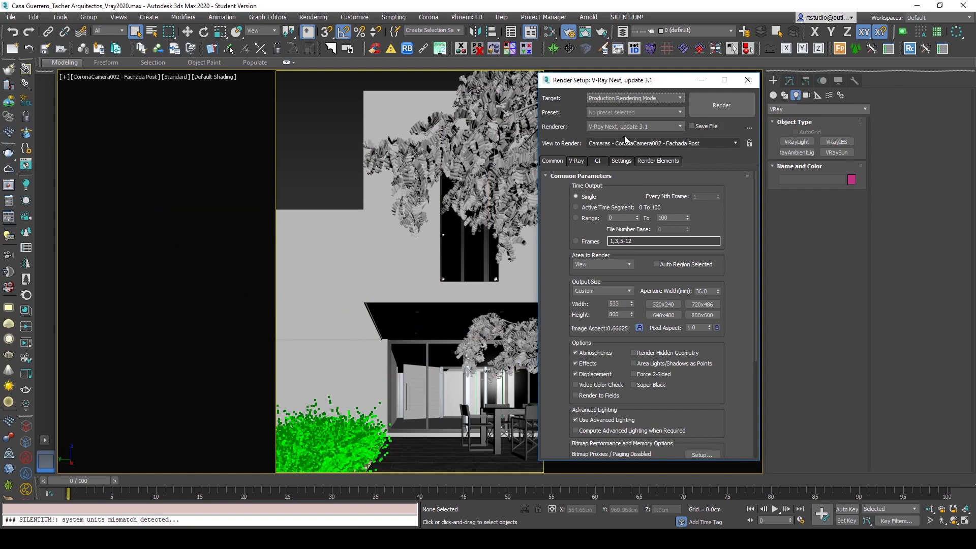
{"action": "left_click", "coordinate": [643, 127]}
{"action": "left_click", "coordinate": [630, 173]}
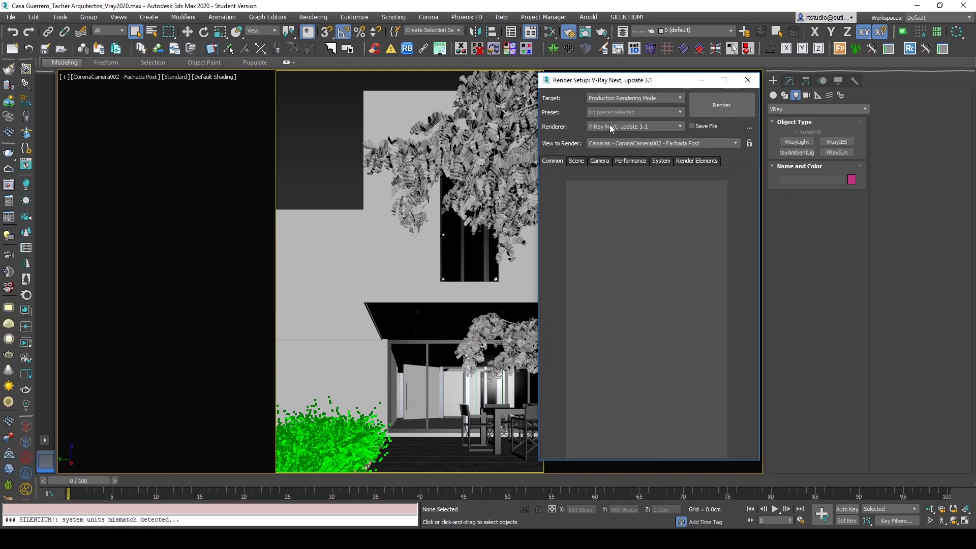
{"action": "left_click", "coordinate": [633, 126]}
{"action": "left_click", "coordinate": [626, 183]}
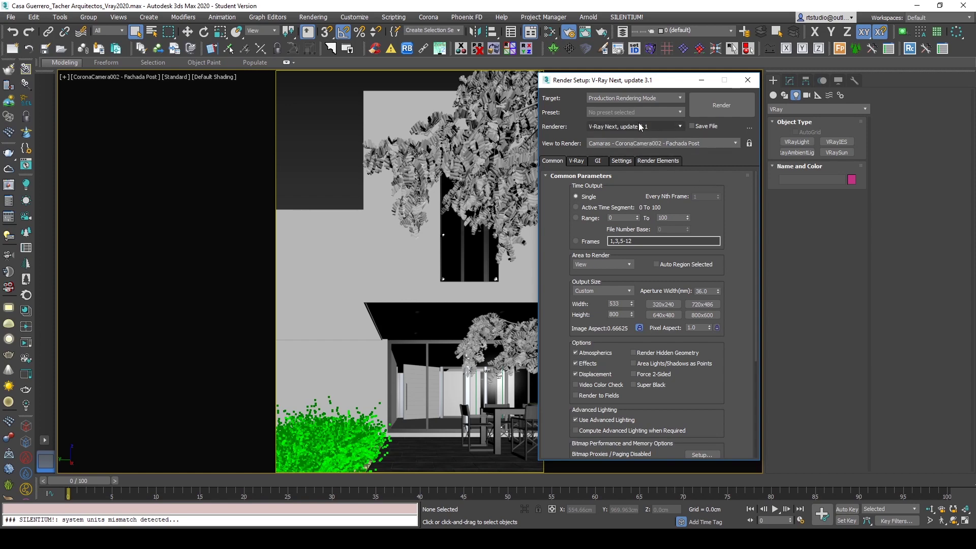
- View the list of available render presets in the V-Ray render setup without loading one
{"action": "left_click", "coordinate": [654, 113]}
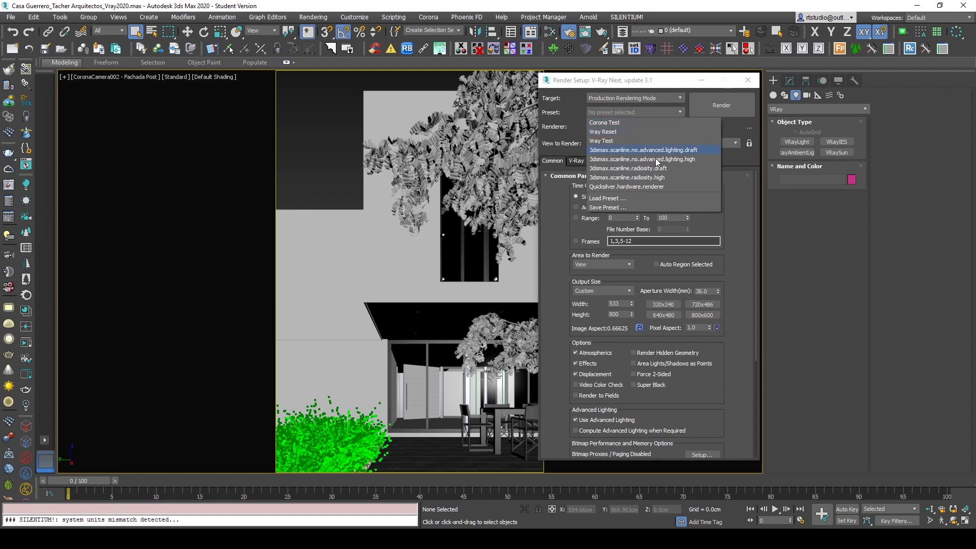
{"action": "left_click", "coordinate": [739, 215]}
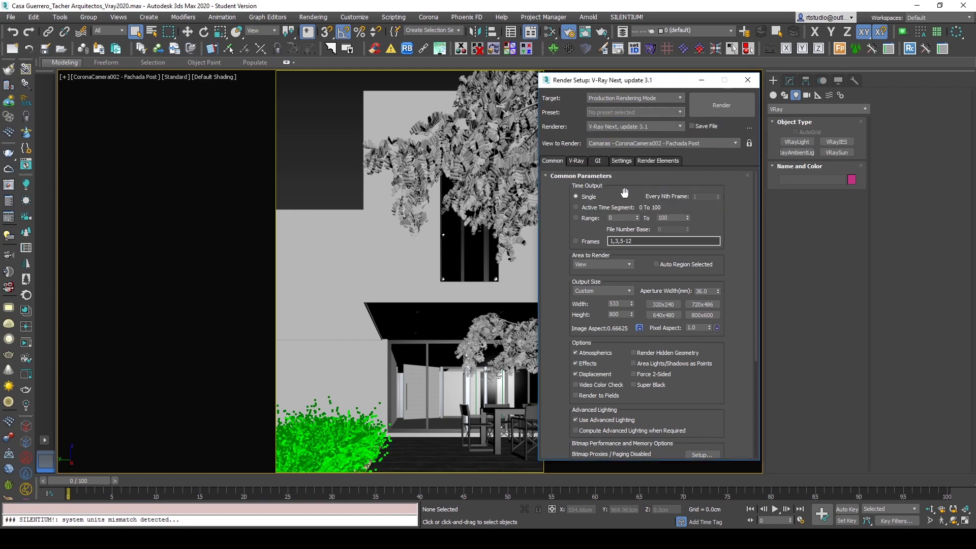
{"action": "left_click", "coordinate": [629, 112]}
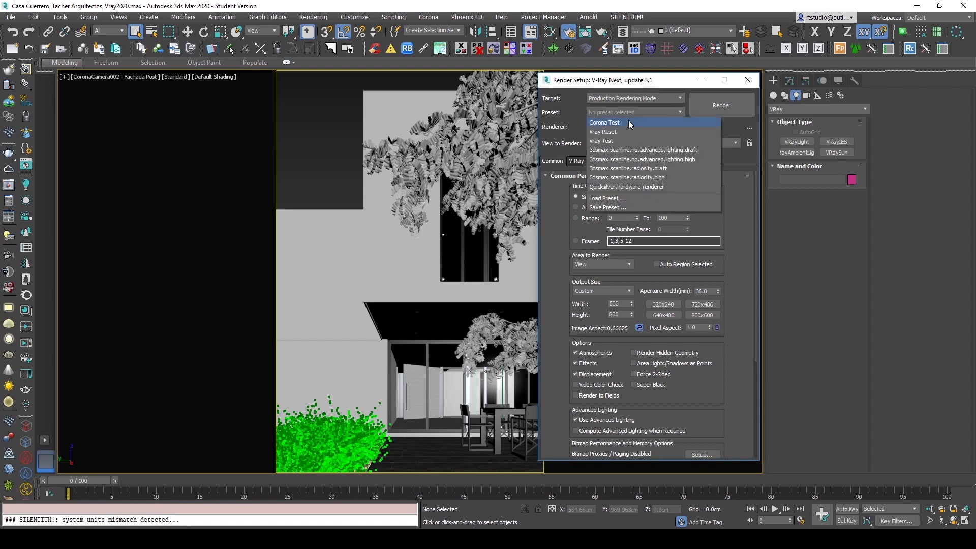
{"action": "left_click", "coordinate": [744, 215]}
- Show the V-Ray render settings, and collapse and expand the image sampler sections to examine them
{"action": "left_click", "coordinate": [573, 162]}
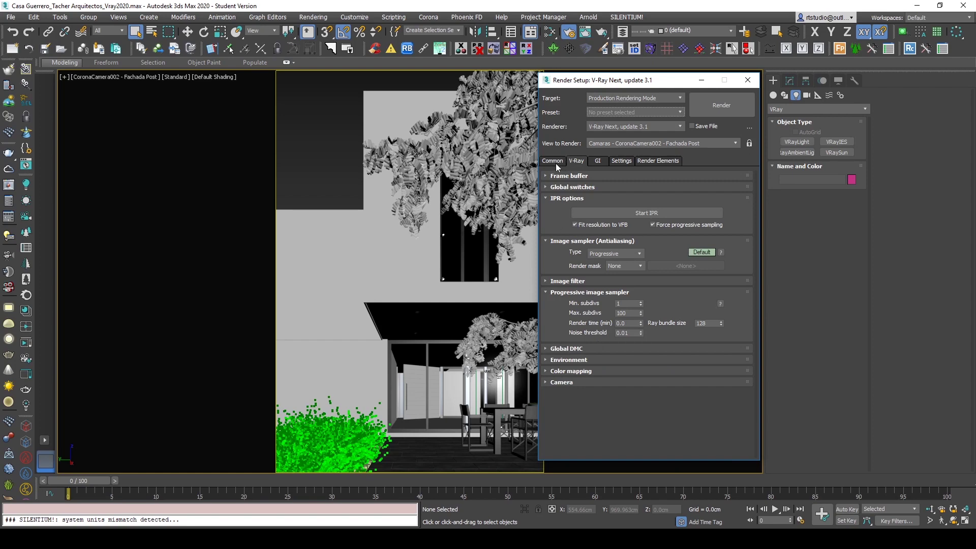
{"action": "left_click", "coordinate": [572, 199]}
{"action": "left_click", "coordinate": [572, 209]}
{"action": "left_click", "coordinate": [570, 232]}
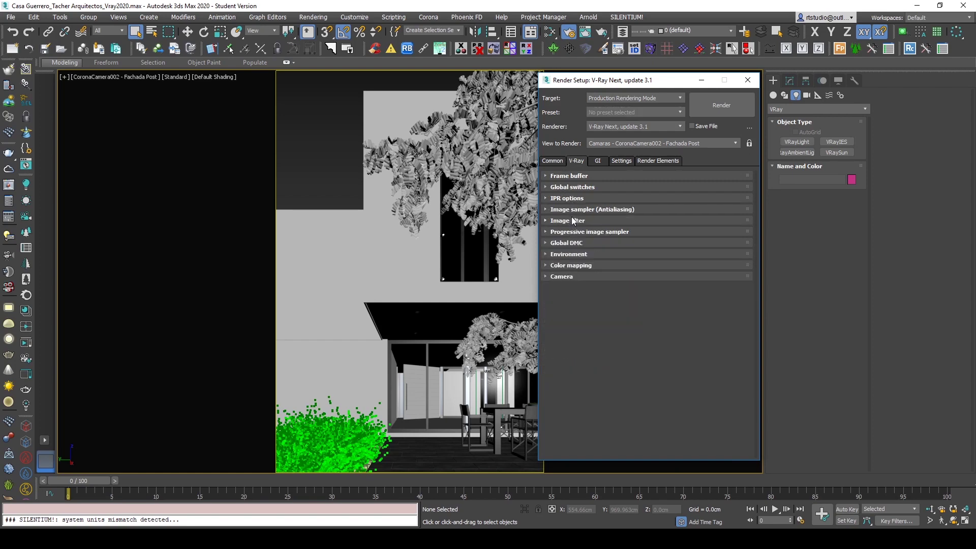
{"action": "left_click", "coordinate": [574, 232]}
{"action": "left_click", "coordinate": [576, 210]}
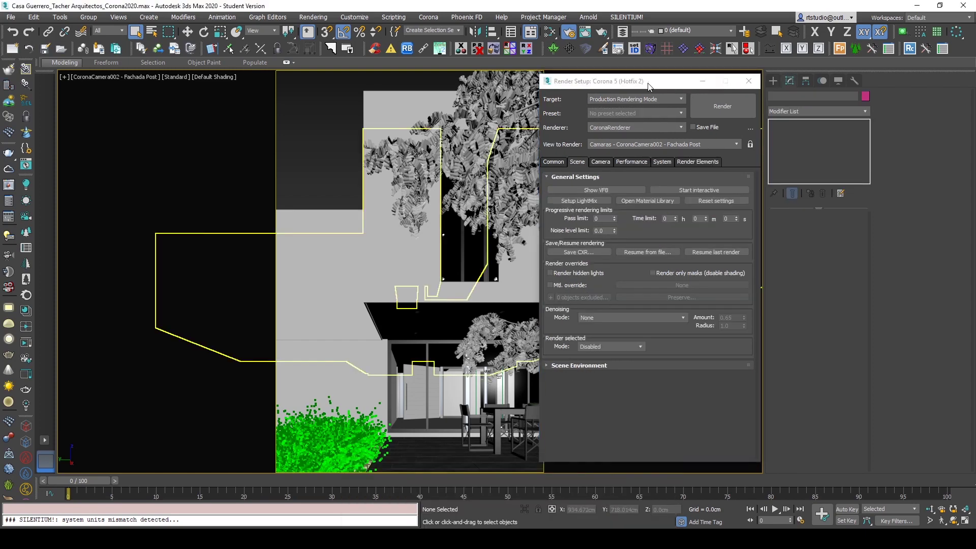
- Return to the Corona2020 scene, show the Corona frame buffer, and view its options for starting or resuming a render
{"action": "left_click_drag", "start_coordinate": [653, 86], "coordinate": [650, 86]}
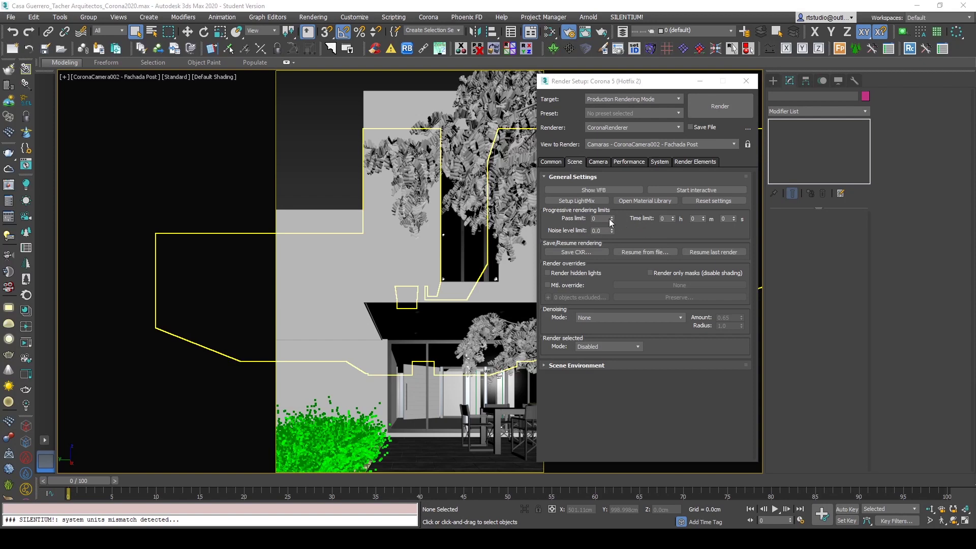
{"action": "left_click", "coordinate": [26, 374]}
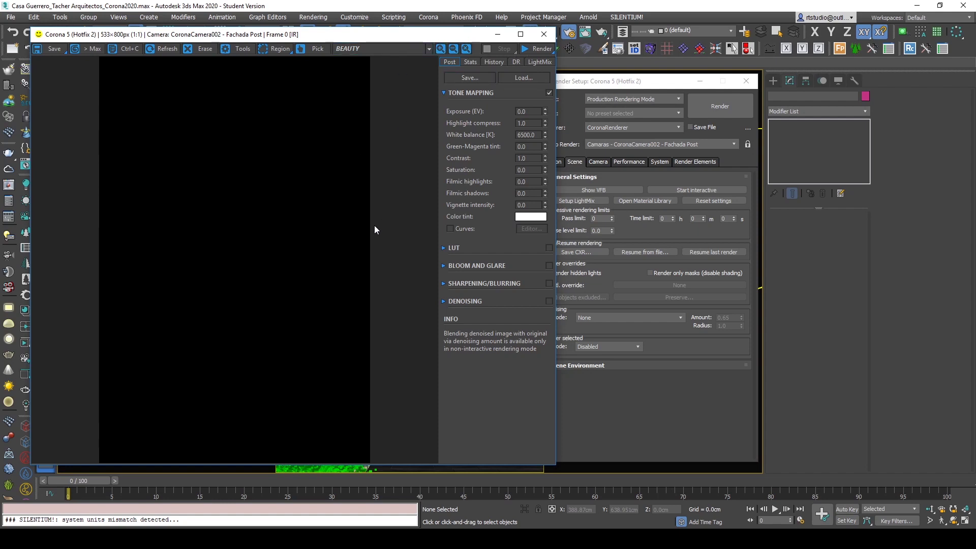
{"action": "left_click", "coordinate": [532, 50]}
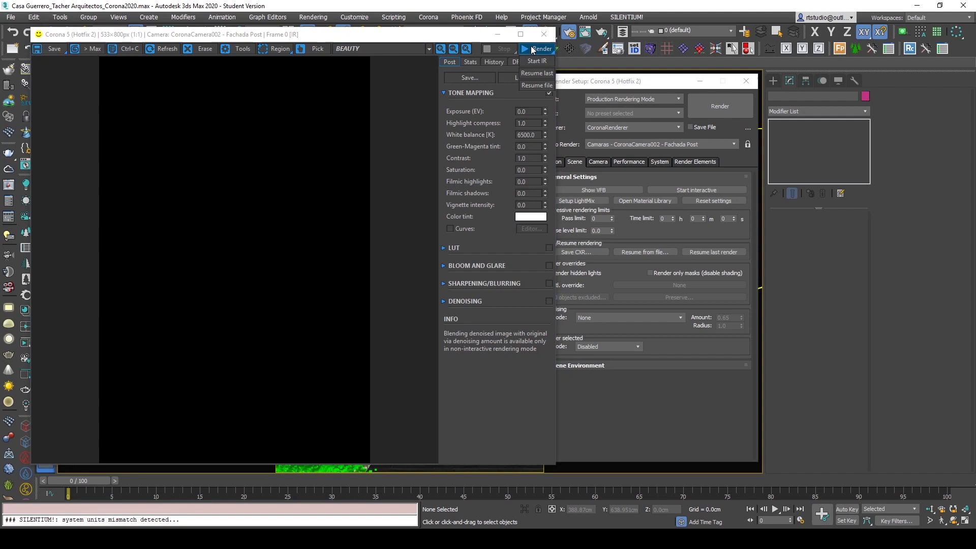
{"action": "left_click", "coordinate": [529, 60]}
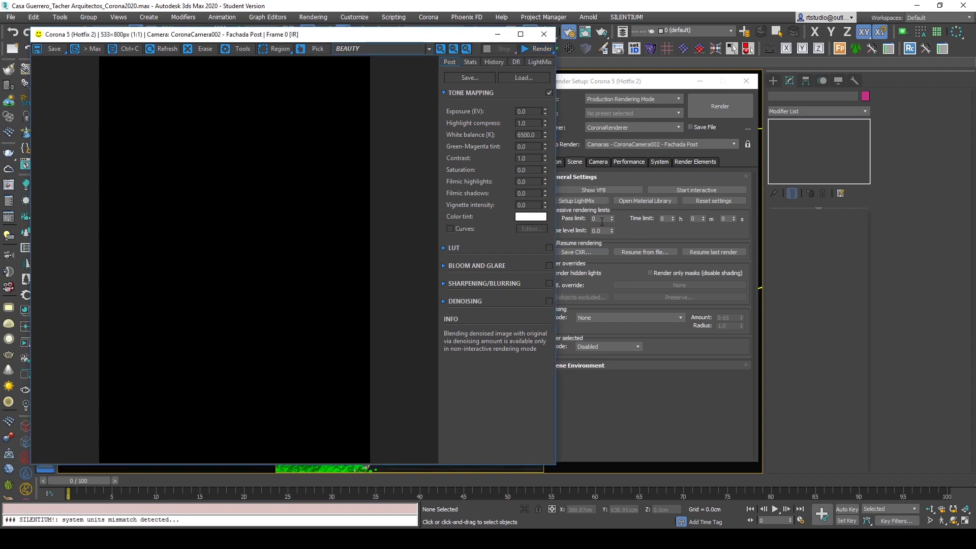
- Place the Render Setup window beside the frame buffer and examine the pass limit, time limit and noise level limit settings
{"action": "left_click_drag", "start_coordinate": [648, 85], "coordinate": [658, 87]}
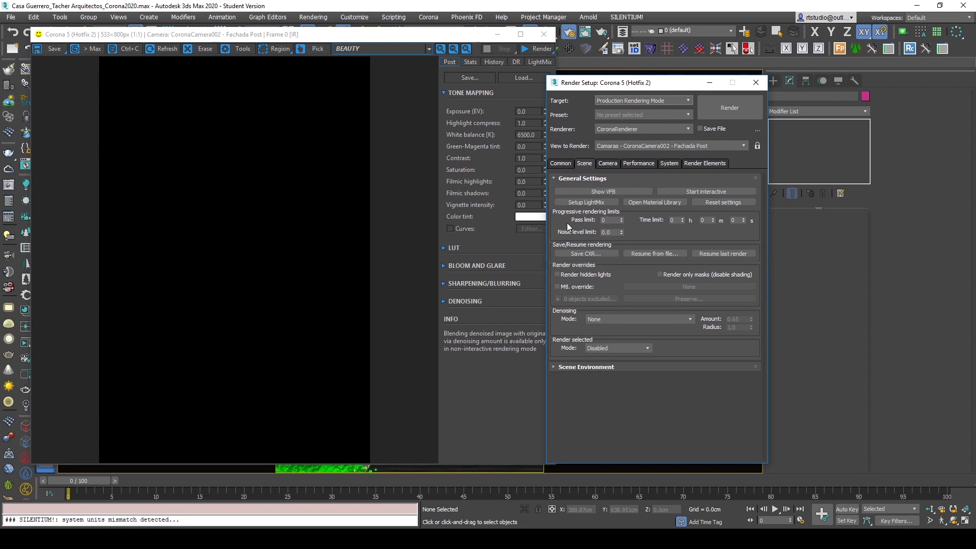
{"action": "mouse_move", "coordinate": [610, 227]}
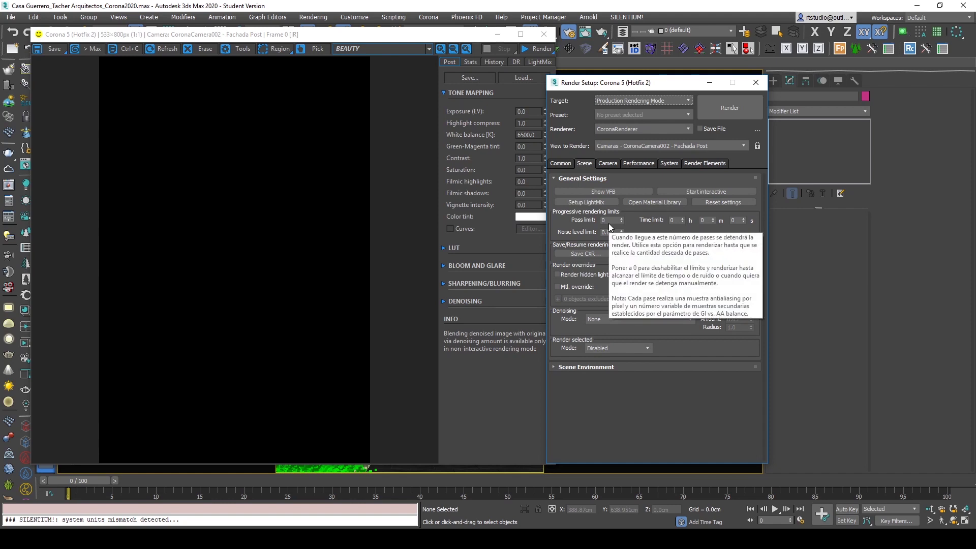
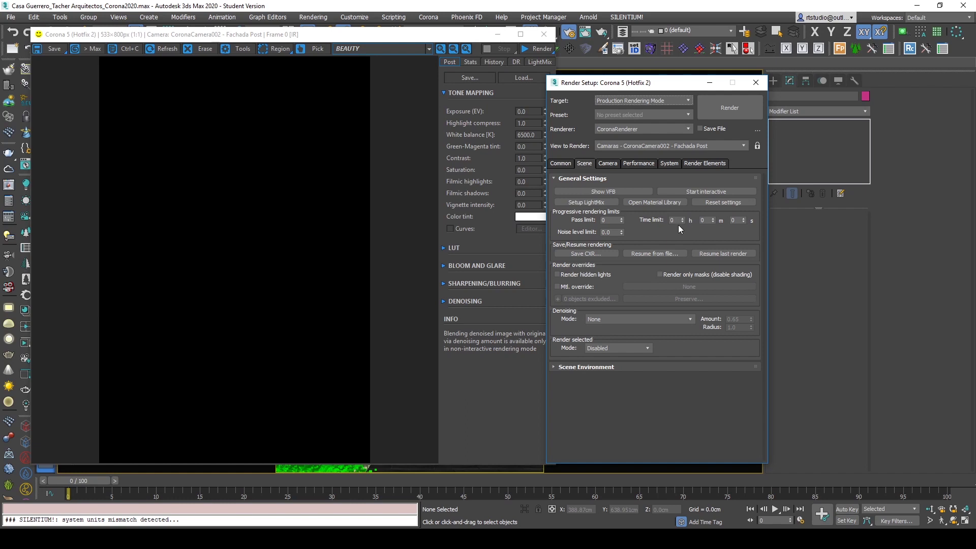
{"action": "double_click", "coordinate": [617, 233]}
{"action": "mouse_move", "coordinate": [654, 84]}
{"action": "left_mouse_down"}
{"action": "mouse_move", "coordinate": [677, 83]}
{"action": "mouse_move", "coordinate": [667, 87]}
{"action": "left_mouse_up"}
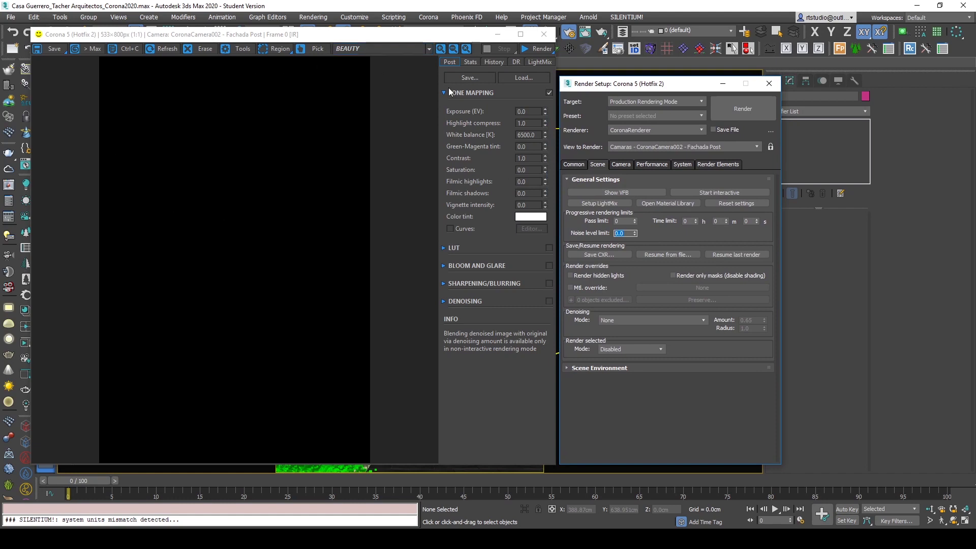
- Start an interactive Corona render and set the time limit to 5 minutes and the noise level limit to 5.0
{"action": "left_click", "coordinate": [25, 346]}
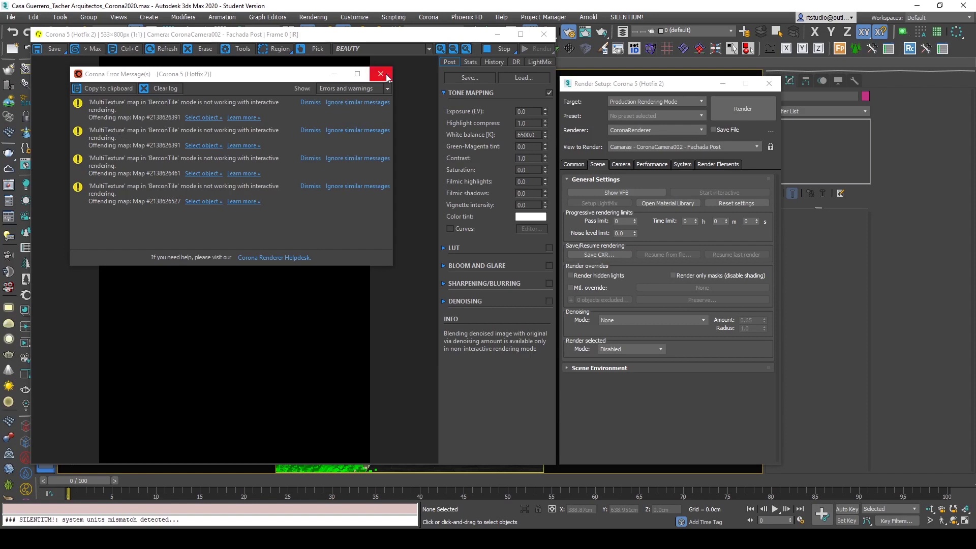
{"action": "left_click", "coordinate": [386, 76]}
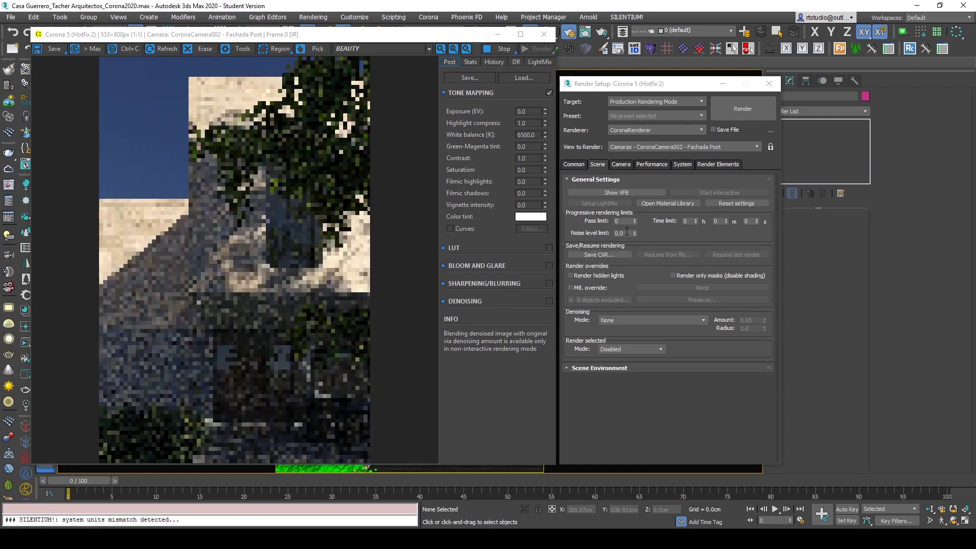
{"action": "left_click", "coordinate": [723, 222]}
{"action": "double_click", "coordinate": [723, 222]}
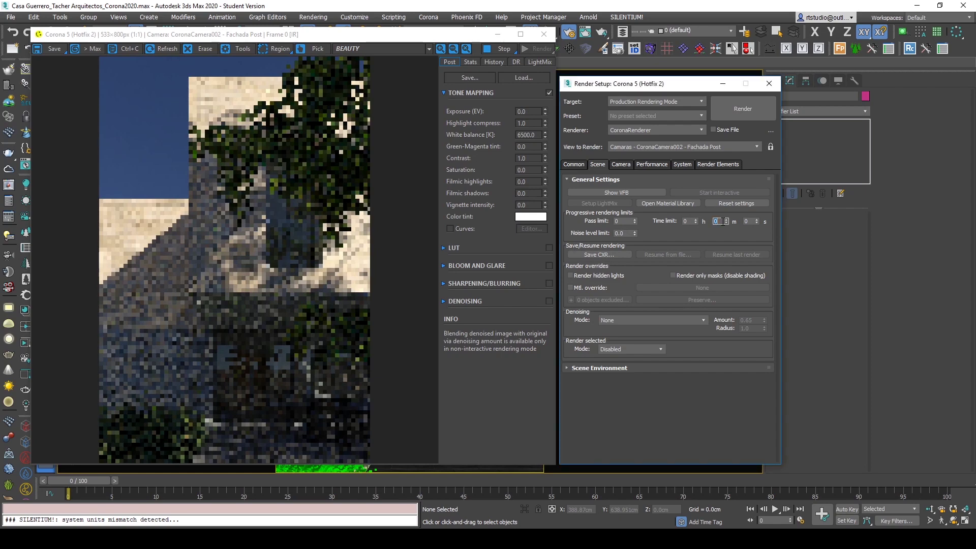
{"action": "type", "text": "5"}
{"action": "double_click", "coordinate": [626, 234]}
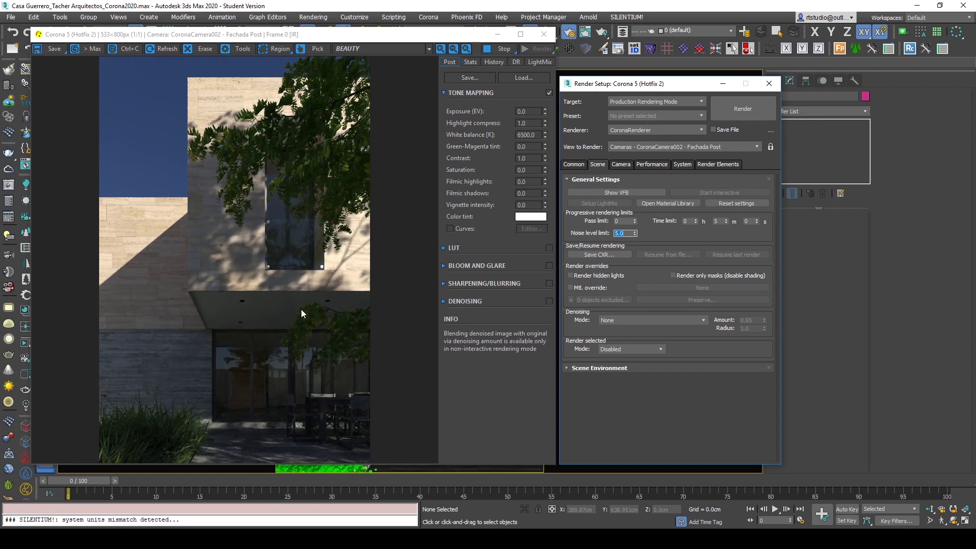
- View Corona's System and Performance settings, and return to the Scene settings with the progressive rendering limits
{"action": "left_click", "coordinate": [684, 164]}
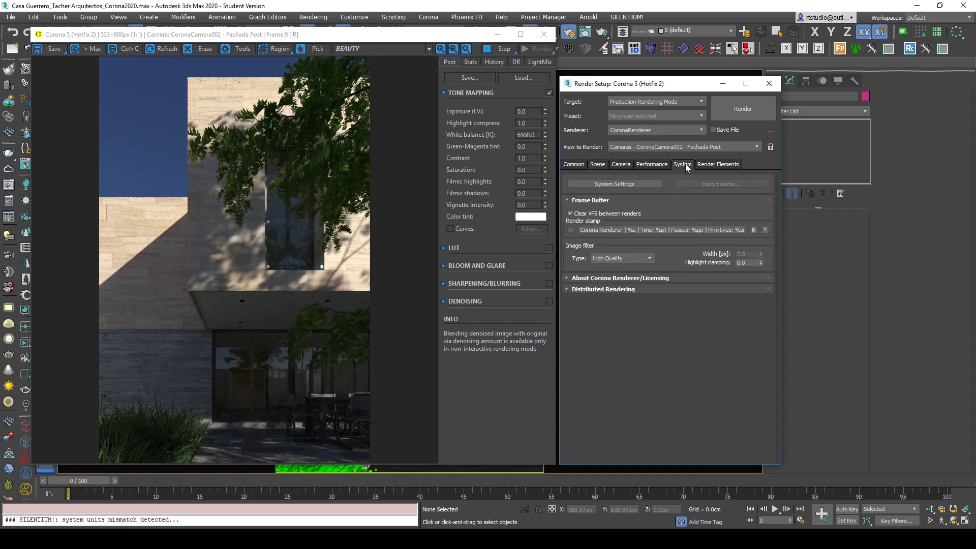
{"action": "left_click", "coordinate": [651, 164]}
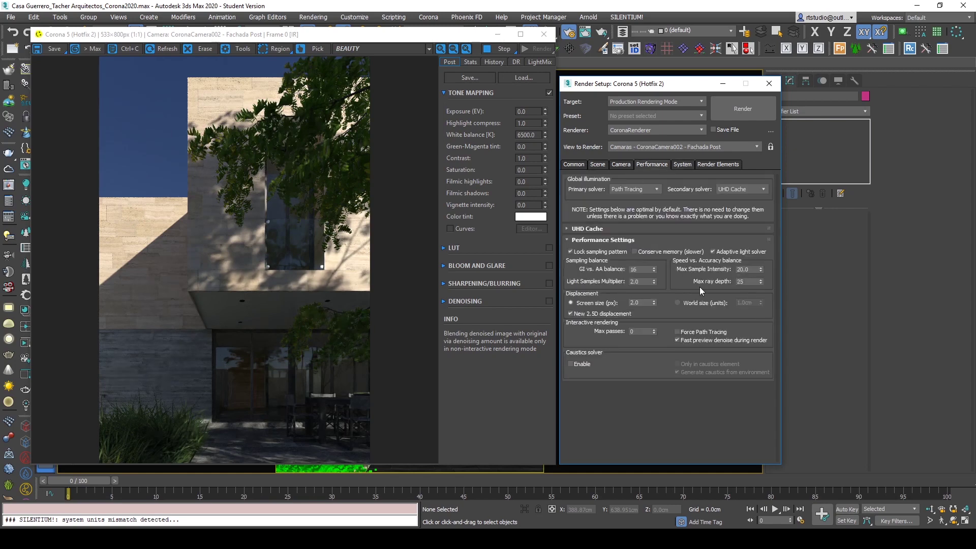
{"action": "left_click", "coordinate": [599, 165]}
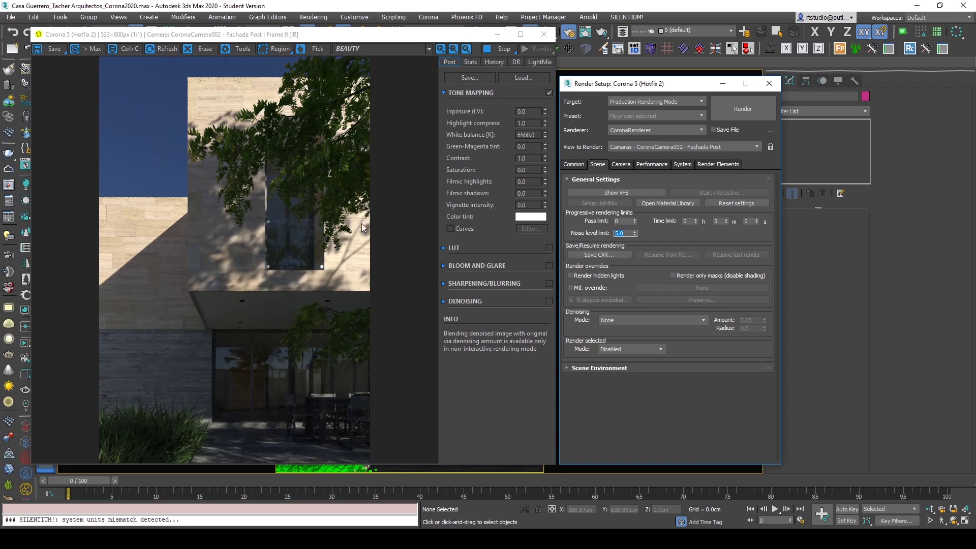
- Stop the interactive Corona render and store the current frame buffer image in the render history
{"action": "left_click", "coordinate": [504, 51]}
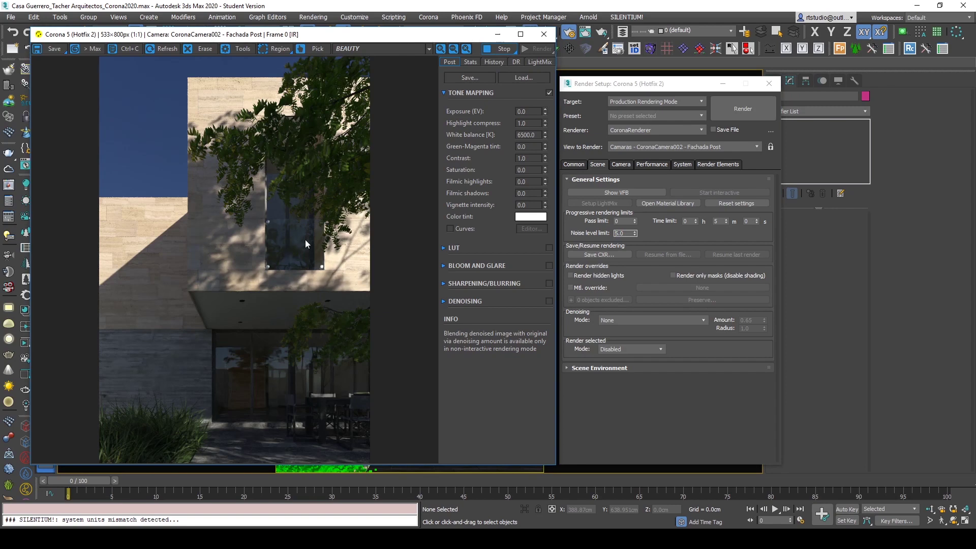
{"action": "left_click", "coordinate": [492, 62]}
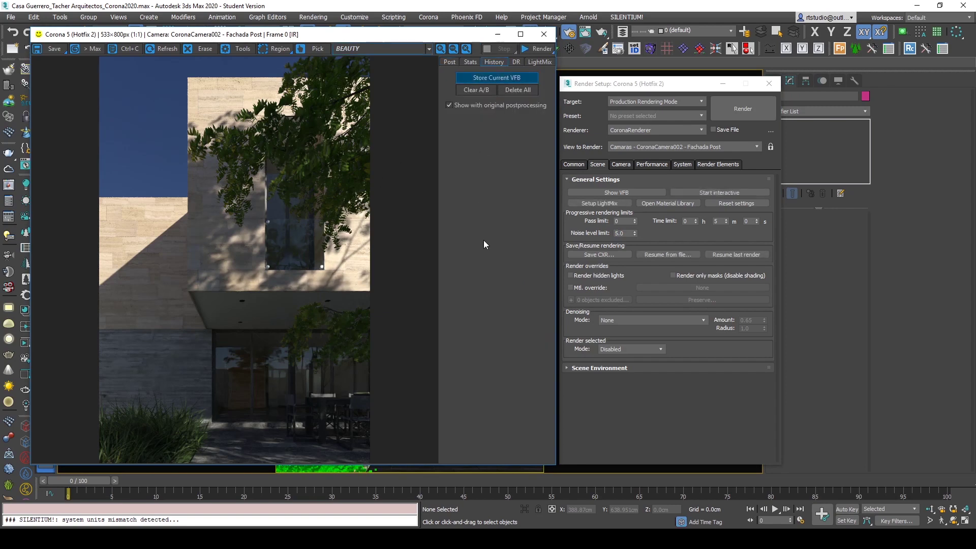
{"action": "left_click", "coordinate": [493, 132]}
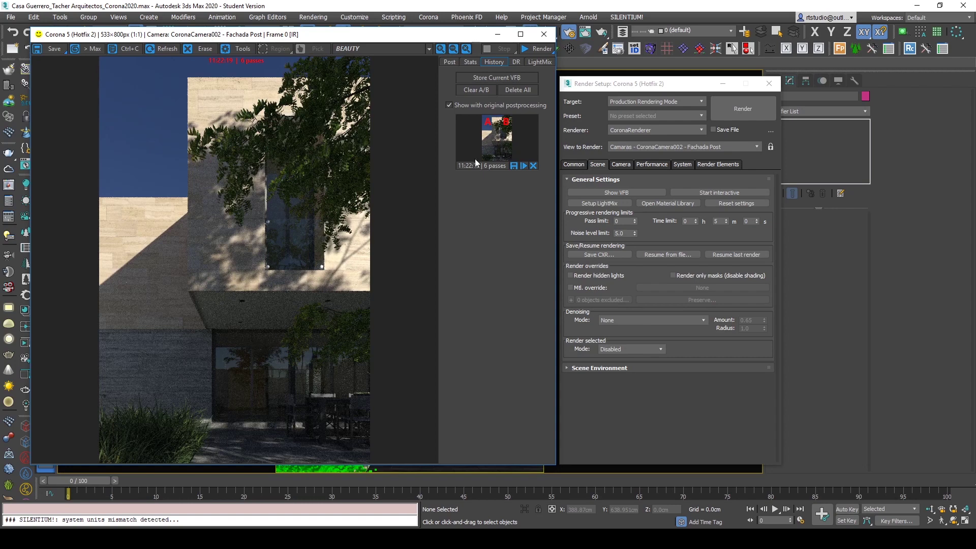
- Compare the stored facade render with the current frame buffer by moving the A/B divider across the image
{"action": "left_click", "coordinate": [503, 143]}
{"action": "mouse_move", "coordinate": [234, 275]}
{"action": "left_mouse_down"}
{"action": "mouse_move", "coordinate": [355, 274]}
{"action": "mouse_move", "coordinate": [122, 275]}
{"action": "mouse_move", "coordinate": [361, 275]}
{"action": "mouse_move", "coordinate": [153, 273]}
{"action": "mouse_move", "coordinate": [300, 274]}
{"action": "mouse_move", "coordinate": [244, 273]}
{"action": "mouse_move", "coordinate": [256, 275]}
{"action": "left_mouse_up"}
{"action": "left_click_drag", "start_coordinate": [259, 248], "coordinate": [183, 252]}
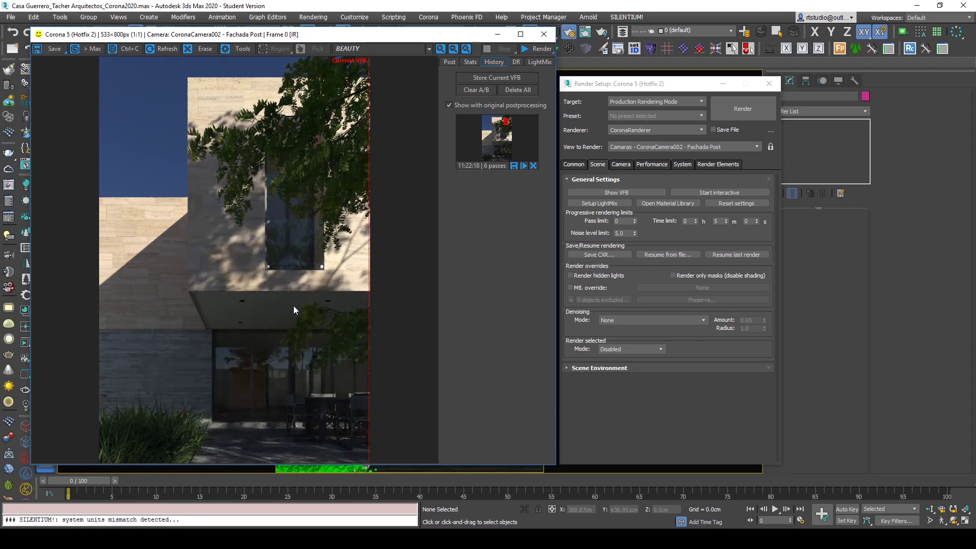
{"action": "left_click_drag", "start_coordinate": [367, 290], "coordinate": [267, 298]}
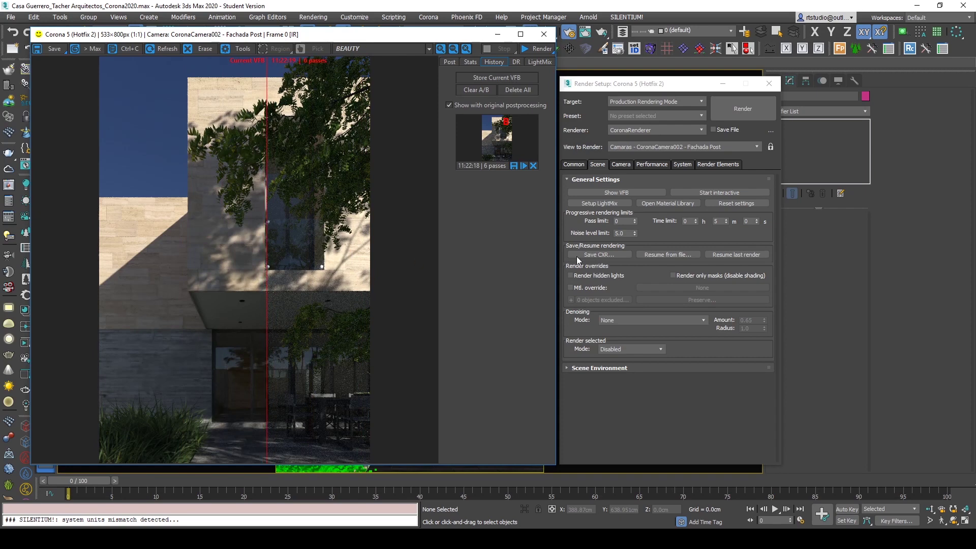
- Switch to the Vray2020 scene and set the progressive image sampler's noise threshold to 0.05
{"action": "mouse_move", "coordinate": [564, 538]}
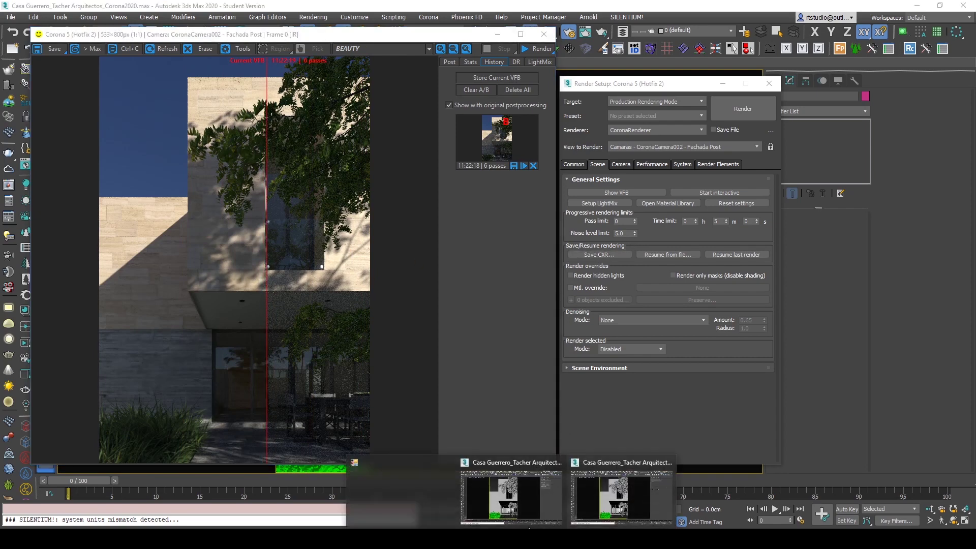
{"action": "left_click", "coordinate": [582, 504]}
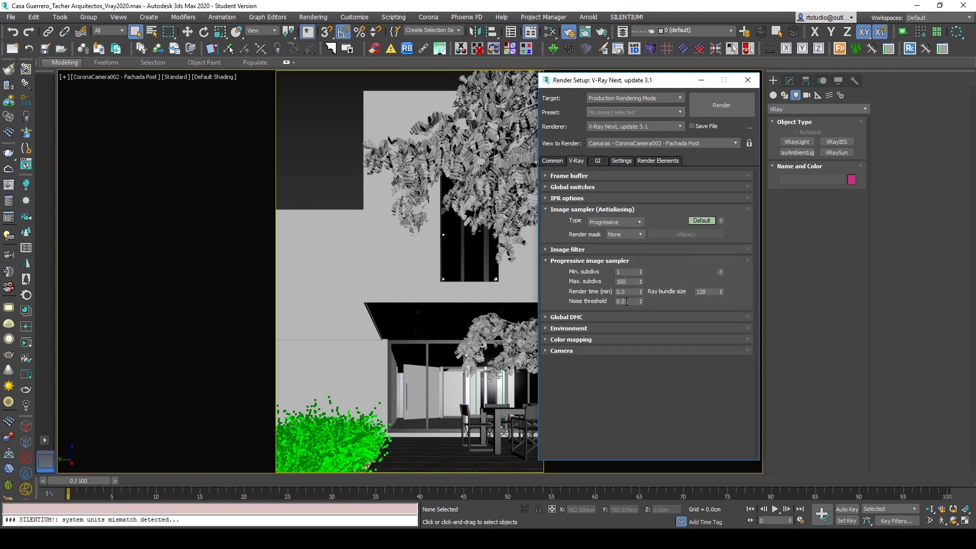
{"action": "mouse_move", "coordinate": [627, 291]}
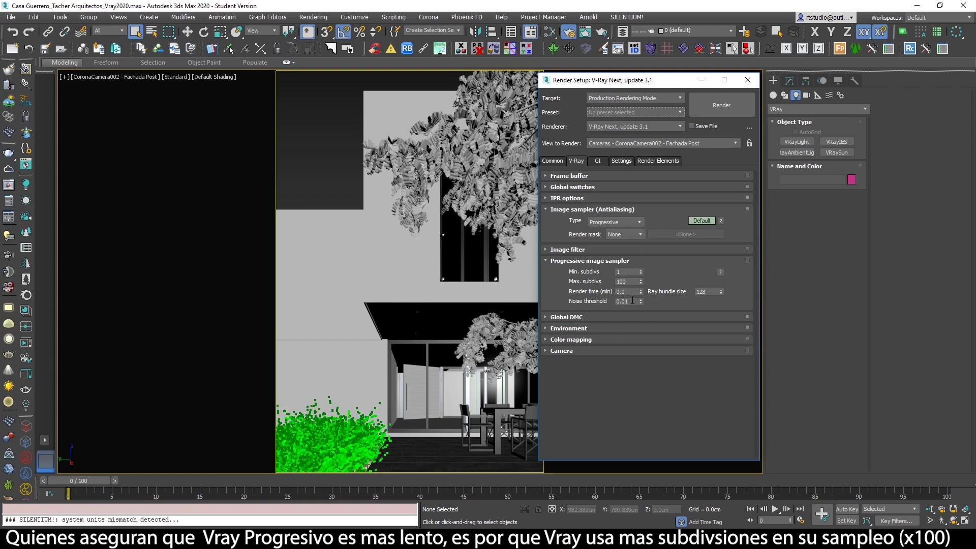
{"action": "left_click", "coordinate": [633, 301]}
{"action": "type", "text": "."}
{"action": "type", "text": ".05"}
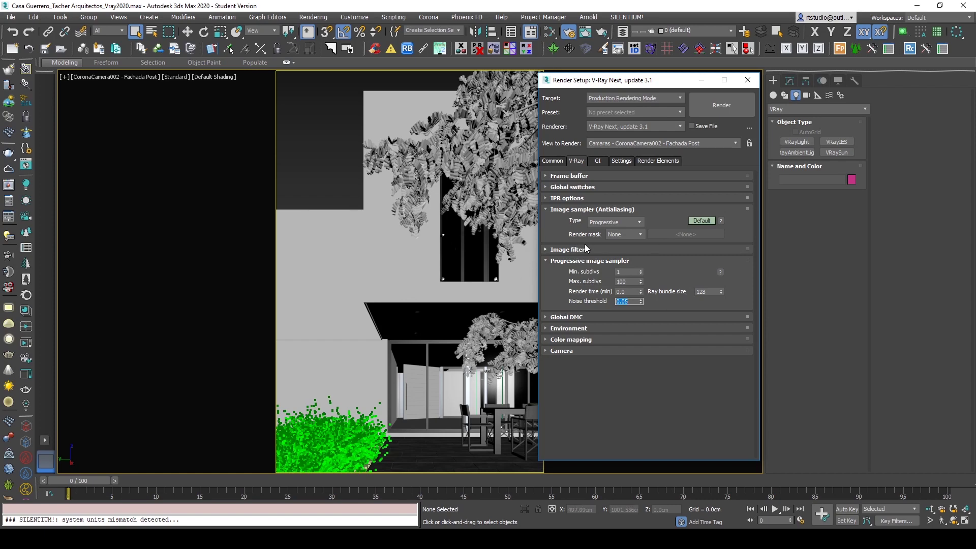
- Delete all the Corona render elements, from CESSENTIAL_Direct through CShading_Caustics, from the V-Ray render setup
{"action": "left_click", "coordinate": [653, 161]}
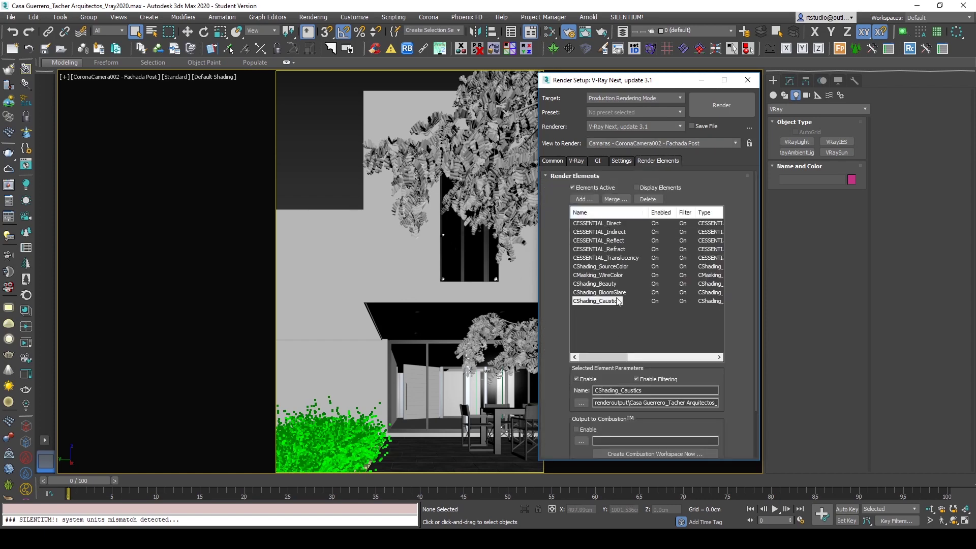
{"action": "left_click", "coordinate": [599, 224]}
{"action": "left_click", "coordinate": [602, 302], "text": "shift"}
{"action": "left_click", "coordinate": [648, 200]}
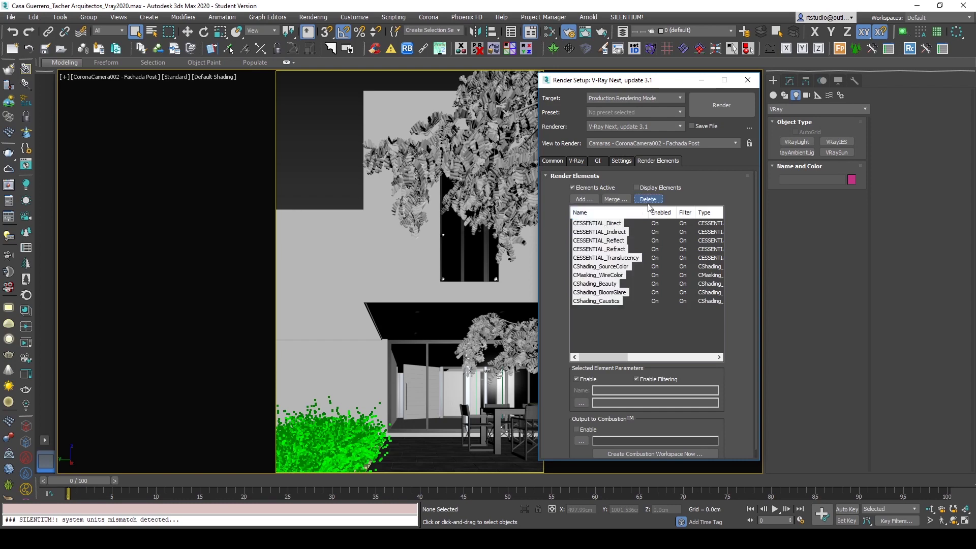
- Add a VRayDenoiser render element and show its denoiser parameters
{"action": "left_click", "coordinate": [589, 202]}
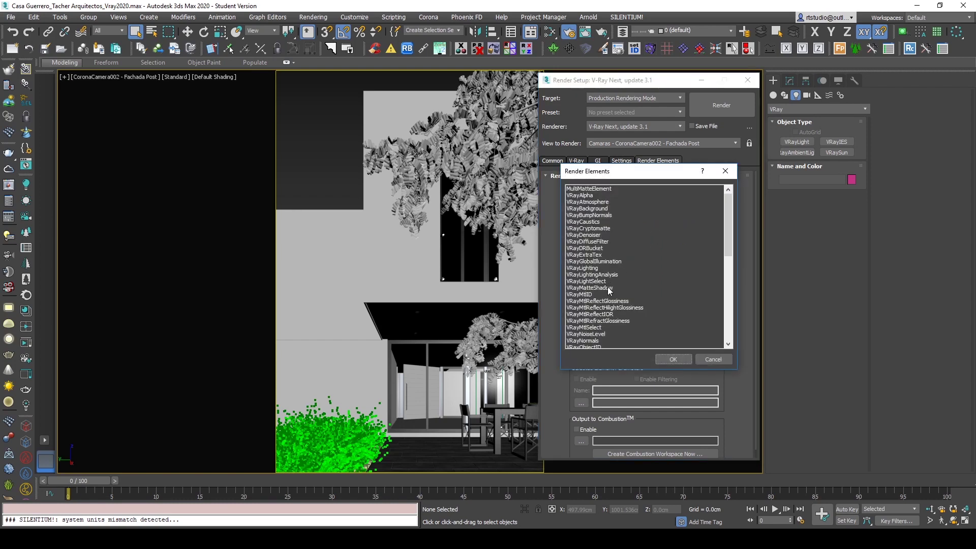
{"action": "mouse_move", "coordinate": [728, 218]}
{"action": "left_mouse_down"}
{"action": "mouse_move", "coordinate": [730, 319]}
{"action": "mouse_move", "coordinate": [729, 215]}
{"action": "left_mouse_up"}
{"action": "left_click", "coordinate": [589, 228]}
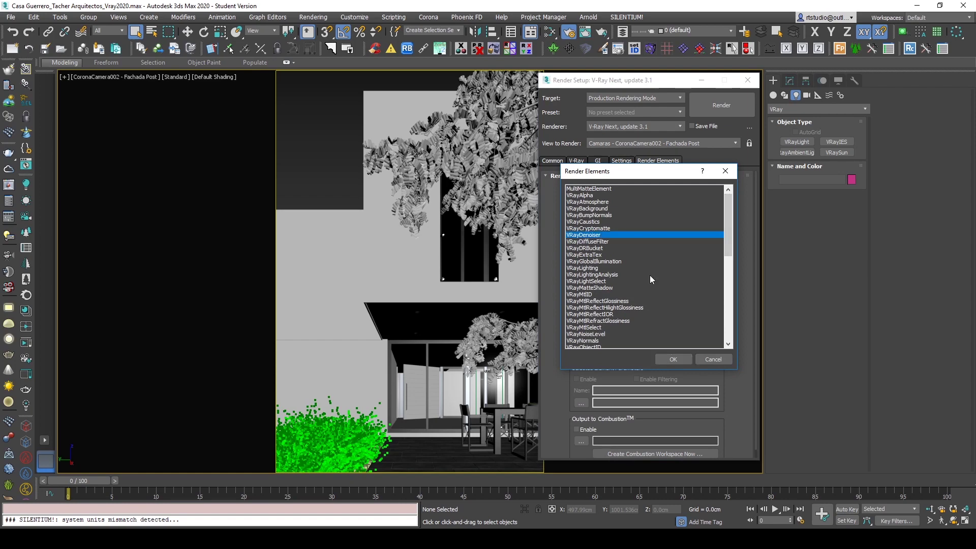
{"action": "left_click", "coordinate": [672, 359]}
{"action": "scroll", "coordinate": [703, 410], "scroll_direction": "down", "scroll_amount": 3}
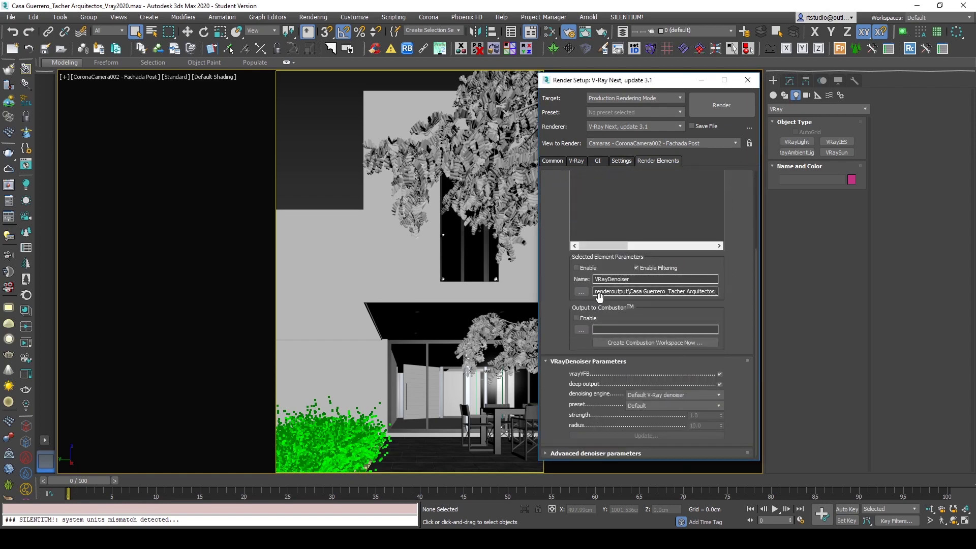
- Return to the V-Ray sampler settings, place the V-Ray frame buffer beside Render Setup, and start an interactive render
{"action": "left_click", "coordinate": [576, 161]}
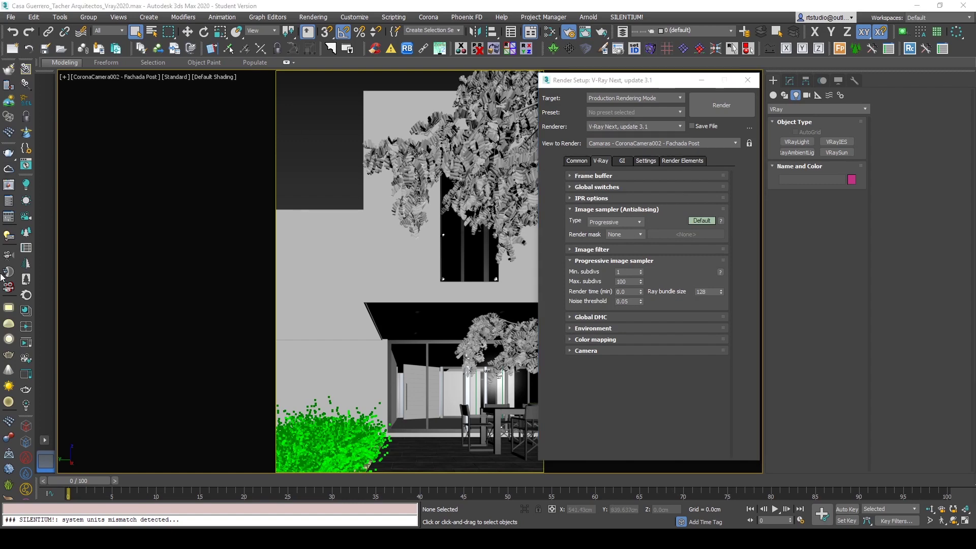
{"action": "left_click", "coordinate": [9, 216]}
{"action": "left_click_drag", "start_coordinate": [534, 120], "coordinate": [442, 82]}
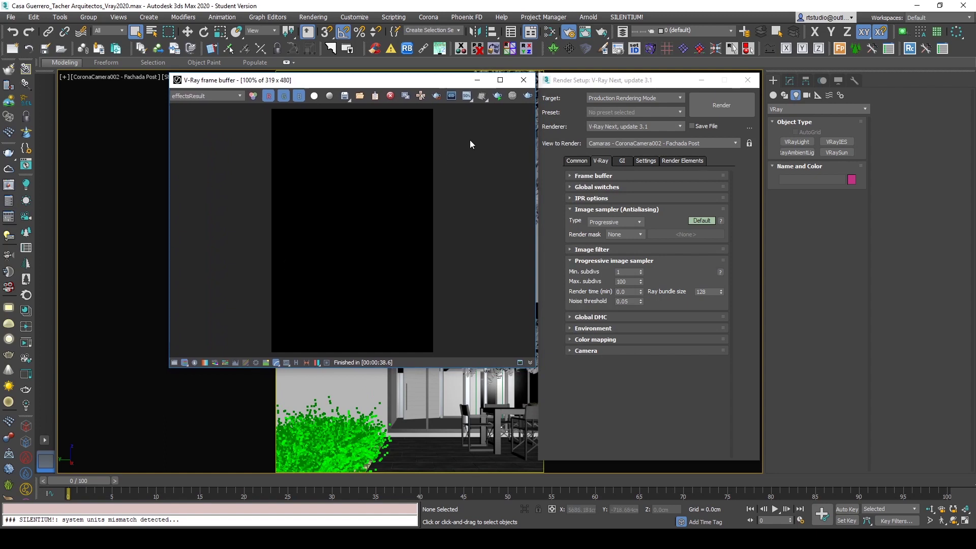
{"action": "left_click", "coordinate": [496, 97]}
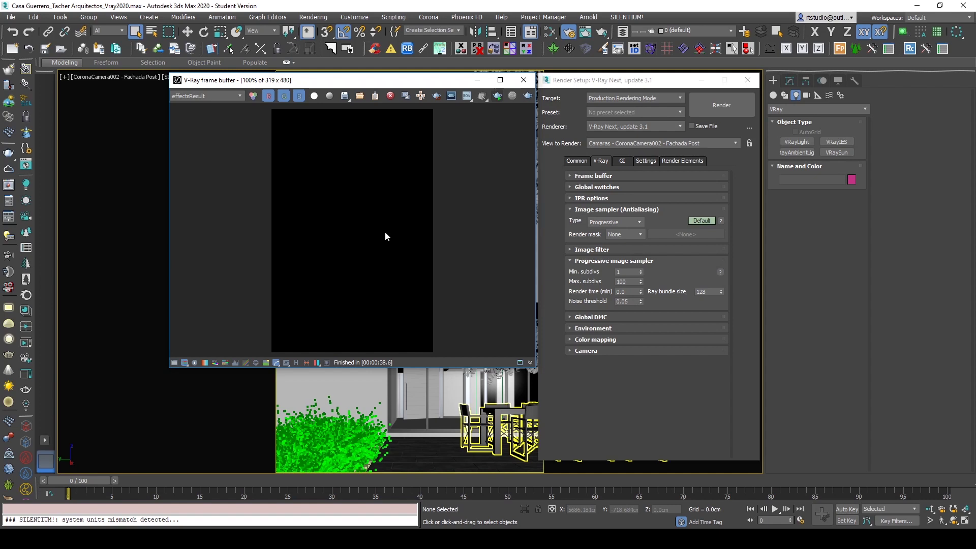
{"action": "key", "text": "shift+q"}
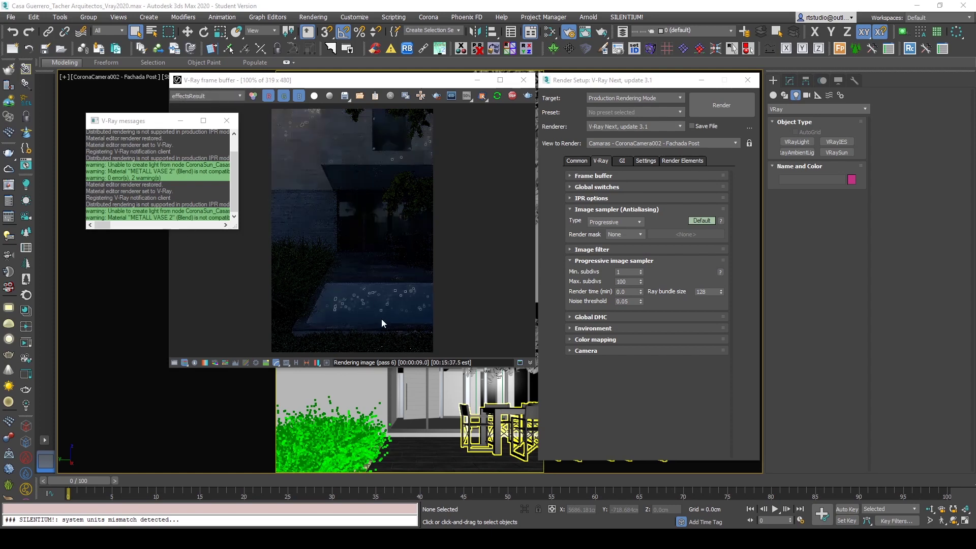
- Stop the V-Ray interactive render and switch the frame buffer from effectsResult to the RGB color channel
{"action": "left_click", "coordinate": [255, 96]}
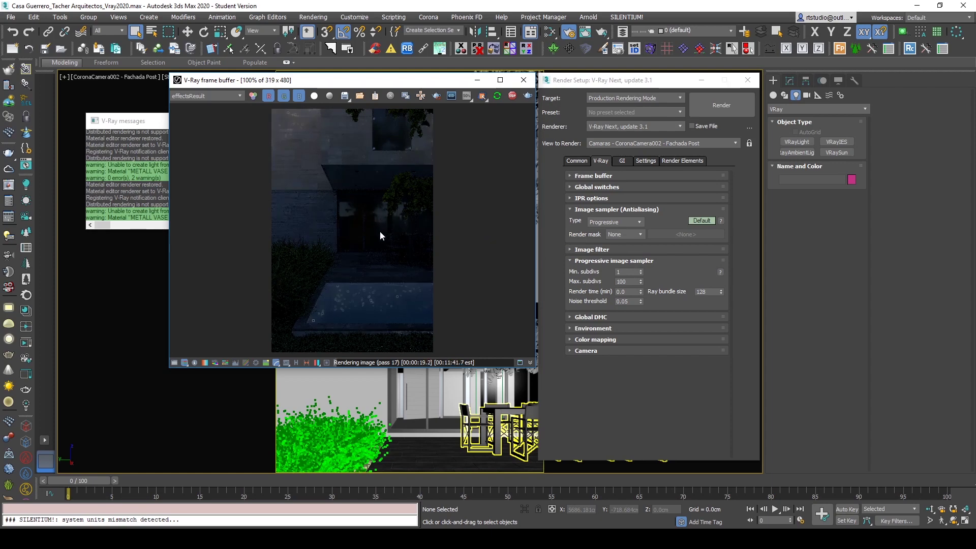
{"action": "left_click", "coordinate": [513, 96]}
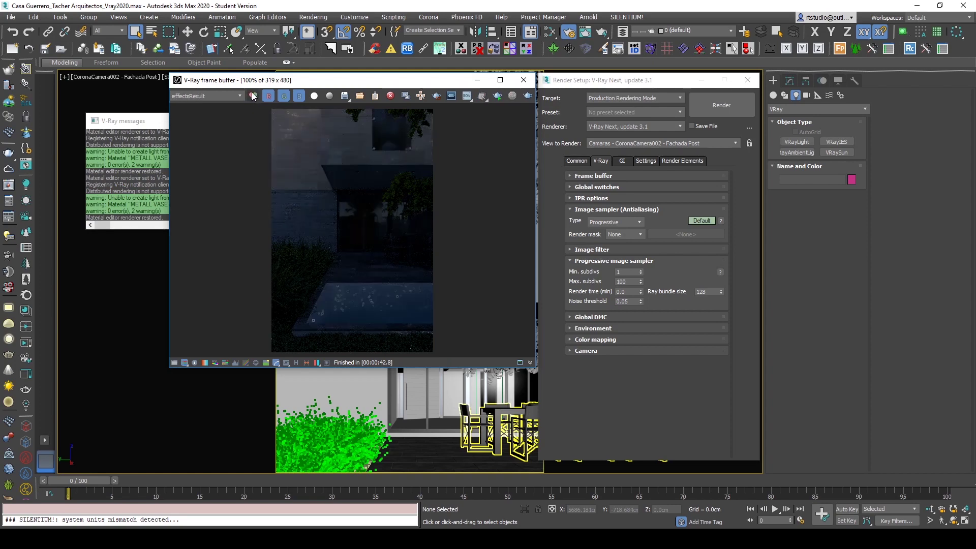
{"action": "left_click", "coordinate": [239, 96]}
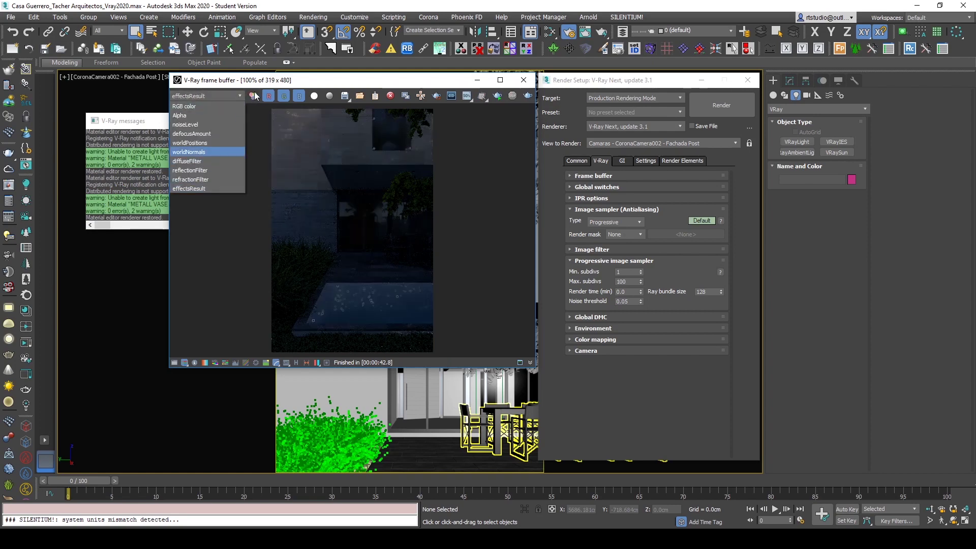
{"action": "left_click", "coordinate": [253, 96]}
- Close the V-Ray messages and frame buffer windows, and clear the chair selection in the viewport
{"action": "left_click", "coordinate": [121, 124]}
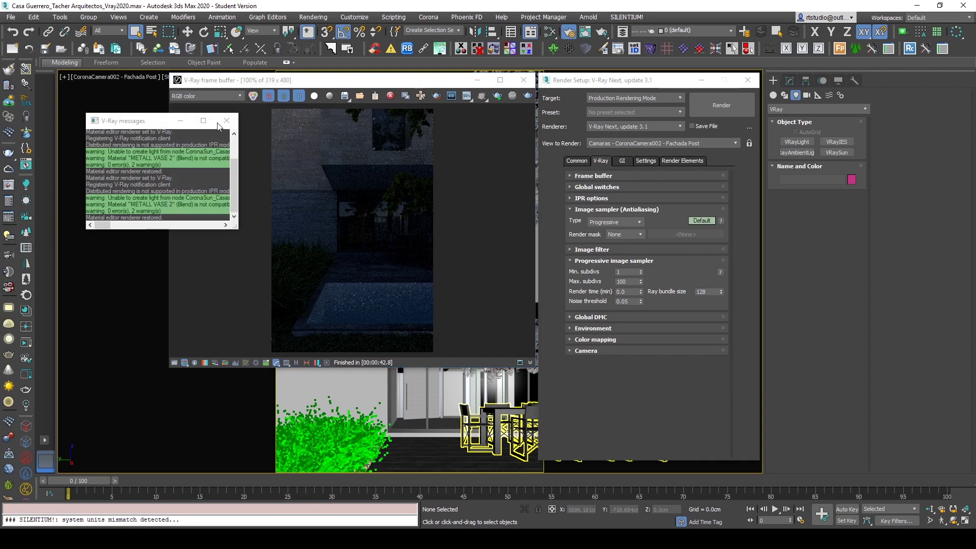
{"action": "left_click", "coordinate": [231, 120]}
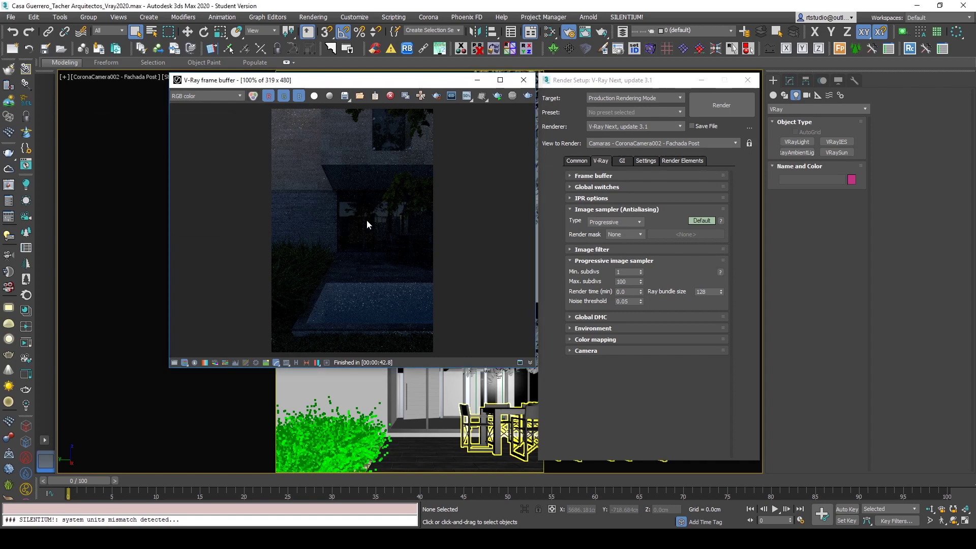
{"action": "left_click", "coordinate": [524, 80]}
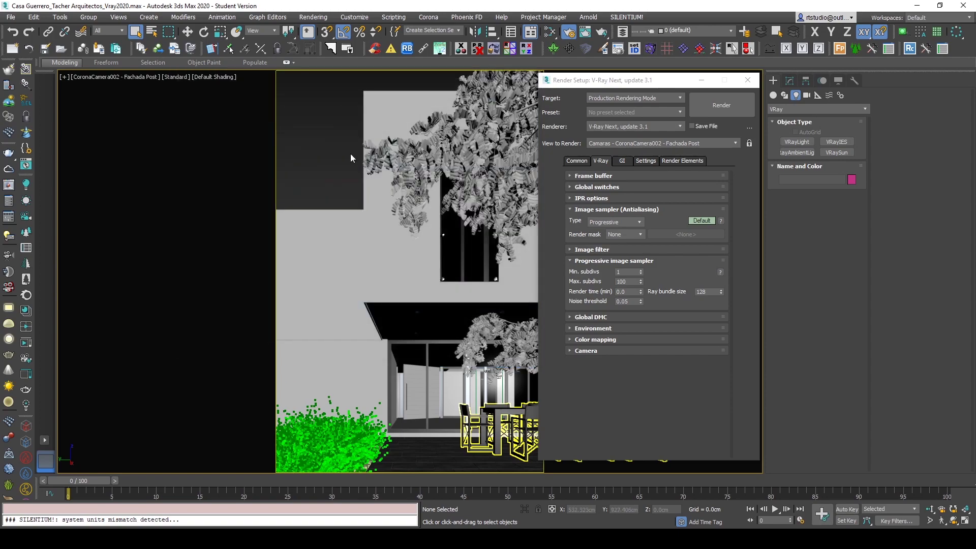
{"action": "right_click", "coordinate": [320, 145]}
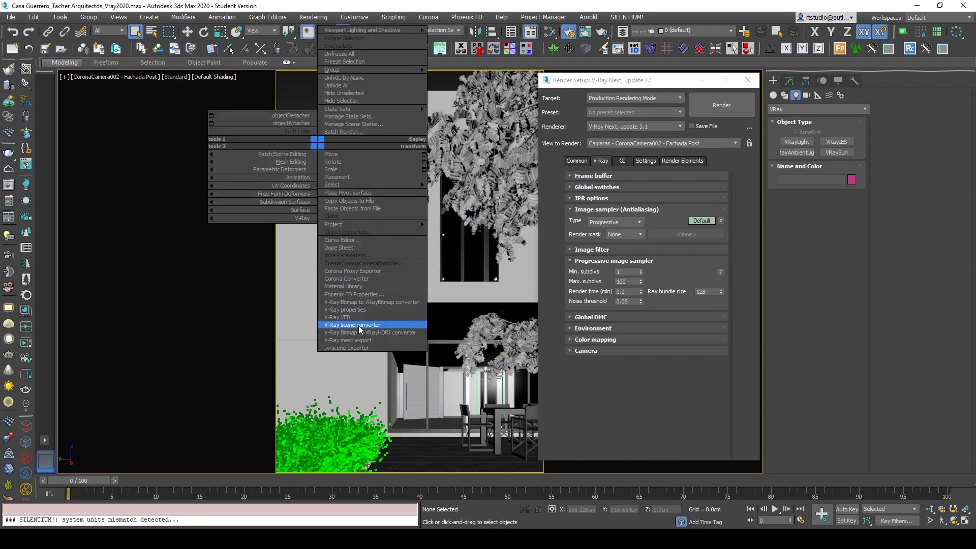
{"action": "left_click", "coordinate": [300, 90]}
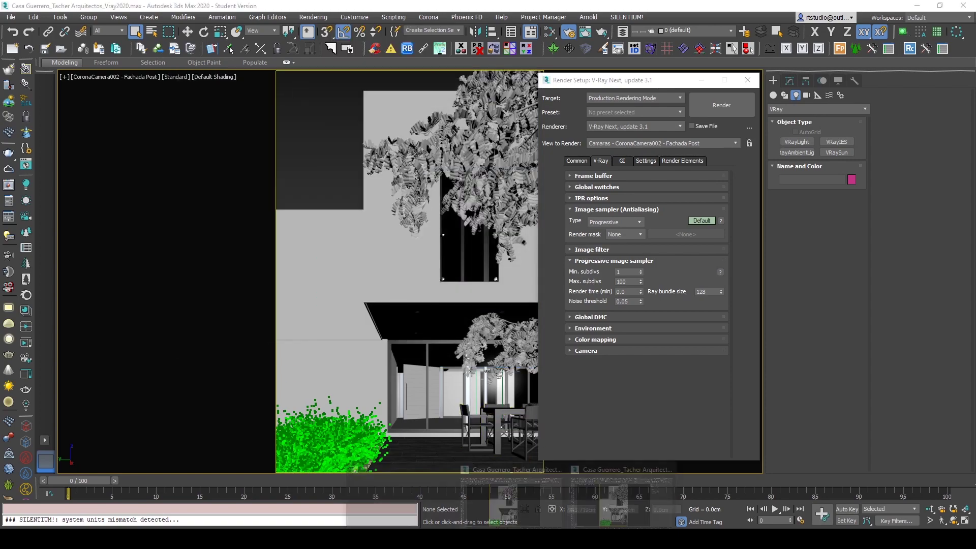
- Return to the Corona2020 scene and view the description of the Save CXR option for saving a resumable render
{"action": "left_click", "coordinate": [523, 499]}
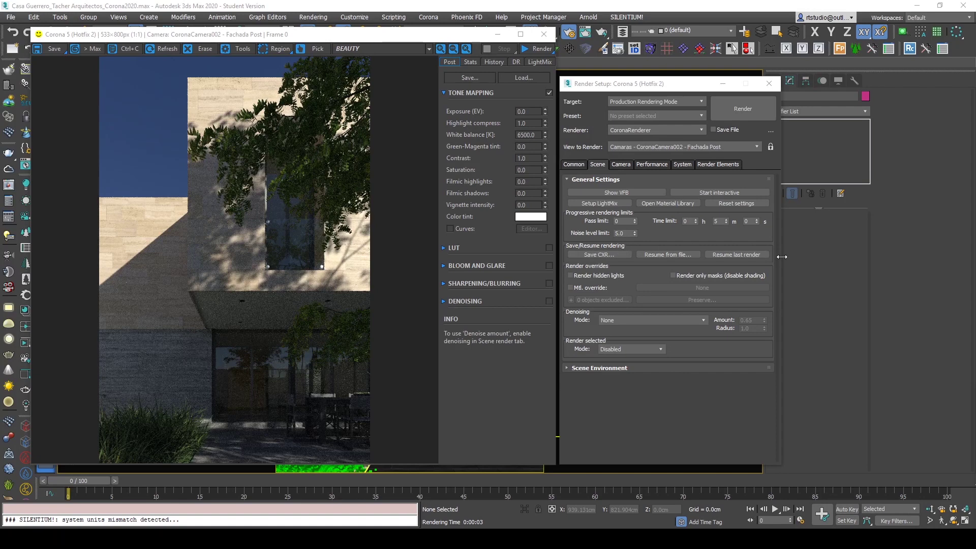
{"action": "mouse_move", "coordinate": [599, 255]}
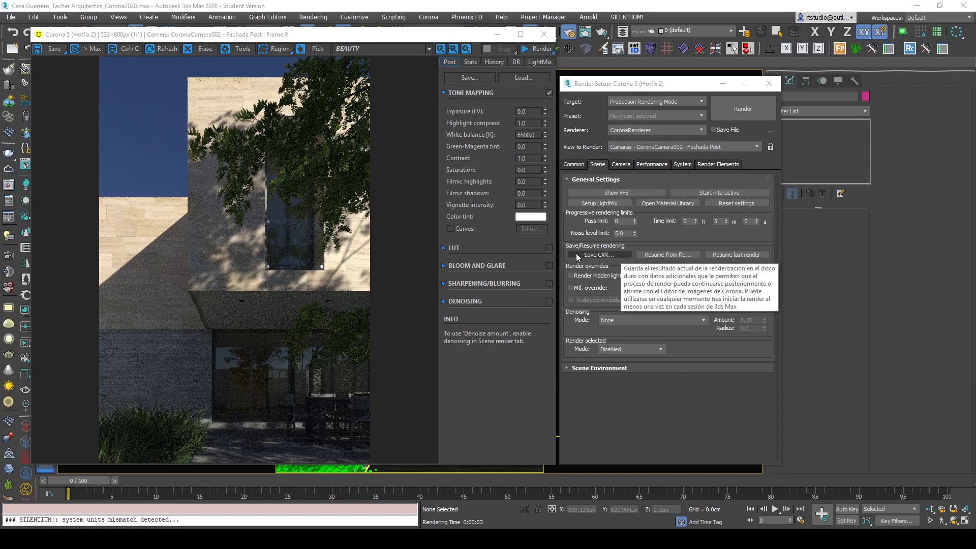
- Bring up the Save CXR file dialog, close it without saving, and return to the Corona frame buffer
{"action": "left_click", "coordinate": [599, 255]}
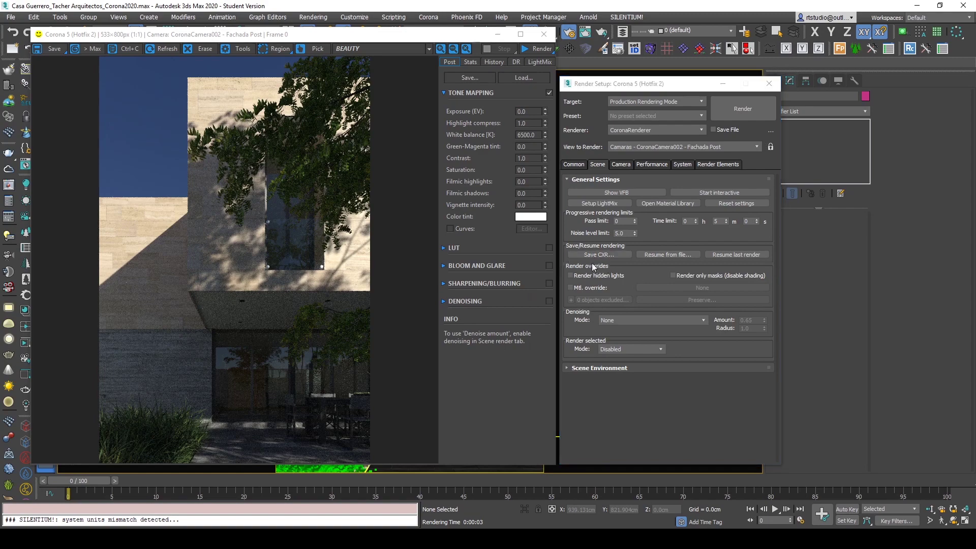
{"action": "left_click", "coordinate": [525, 20]}
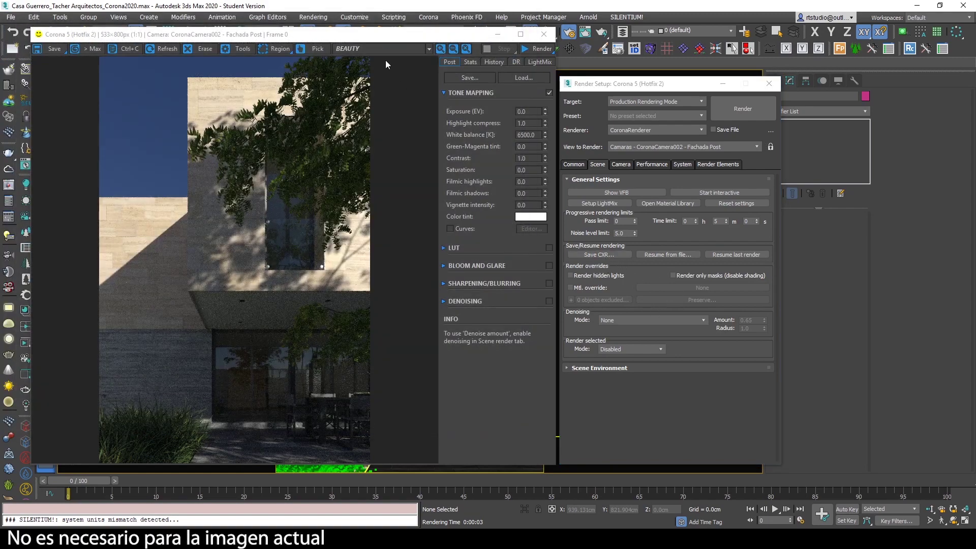
{"action": "left_click", "coordinate": [386, 47]}
{"action": "left_click", "coordinate": [267, 87]}
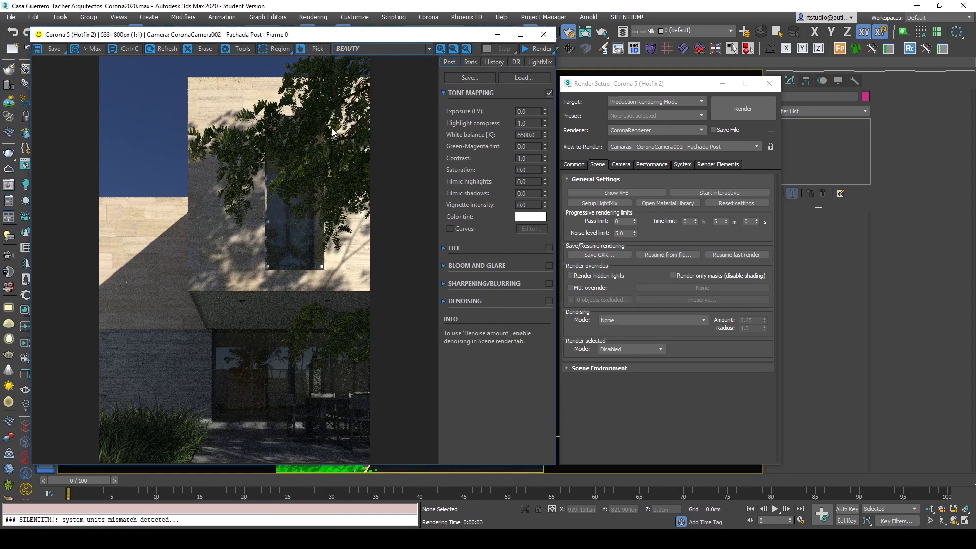
- Resume the last Corona render and move the Rendering progress window closer to the frame buffer
{"action": "left_click", "coordinate": [736, 256]}
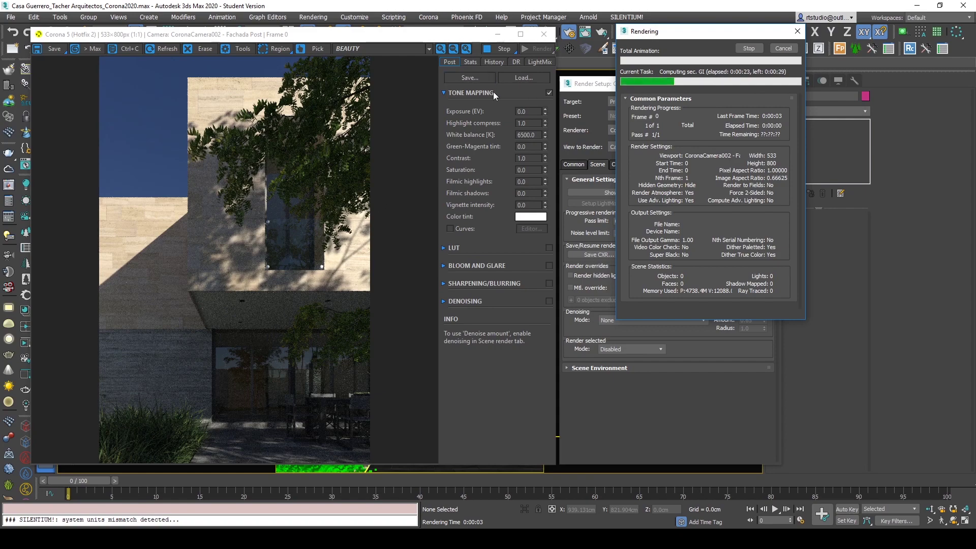
{"action": "left_click_drag", "start_coordinate": [692, 34], "coordinate": [638, 39]}
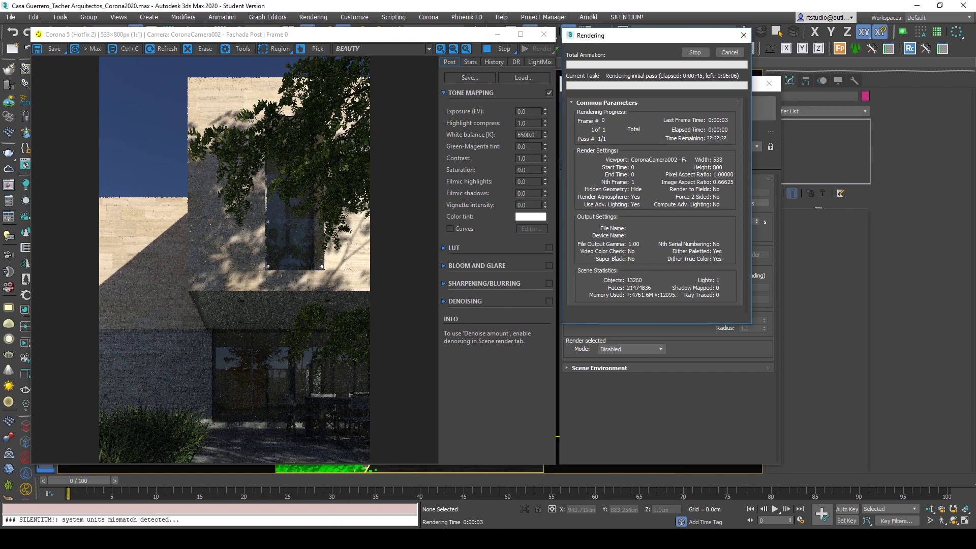
- Switch to the V-Ray scene and enable resumable rendering in the V-Ray frame buffer settings
{"action": "left_click", "coordinate": [632, 493]}
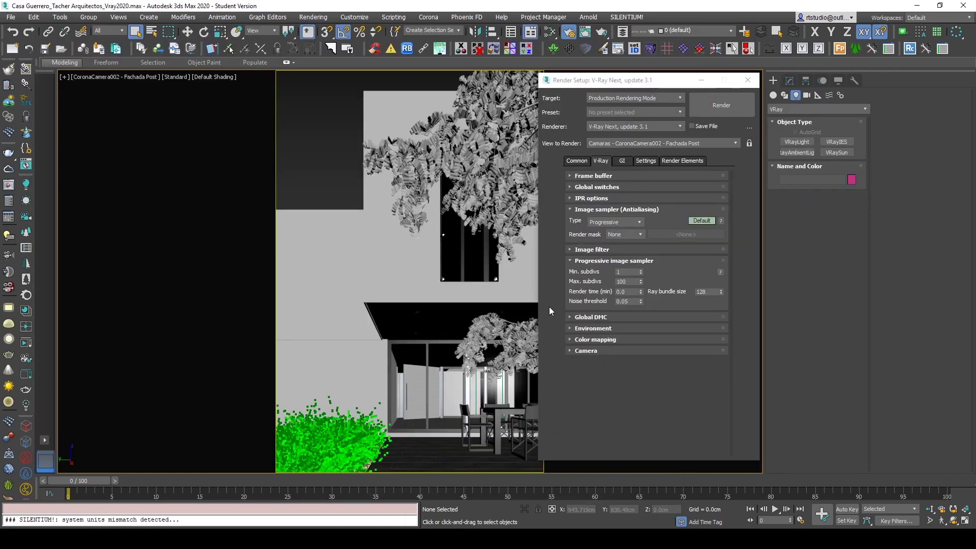
{"action": "left_click", "coordinate": [602, 175]}
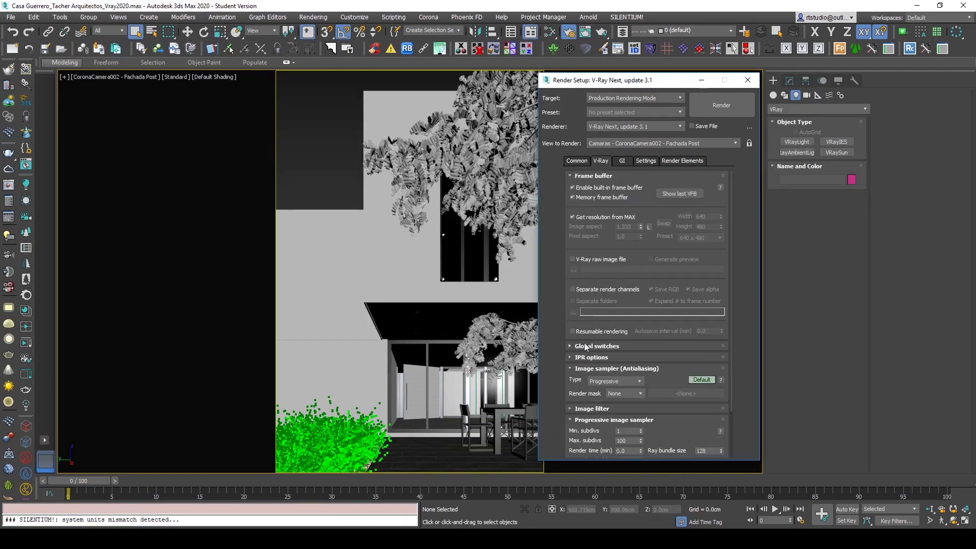
{"action": "left_click", "coordinate": [599, 333]}
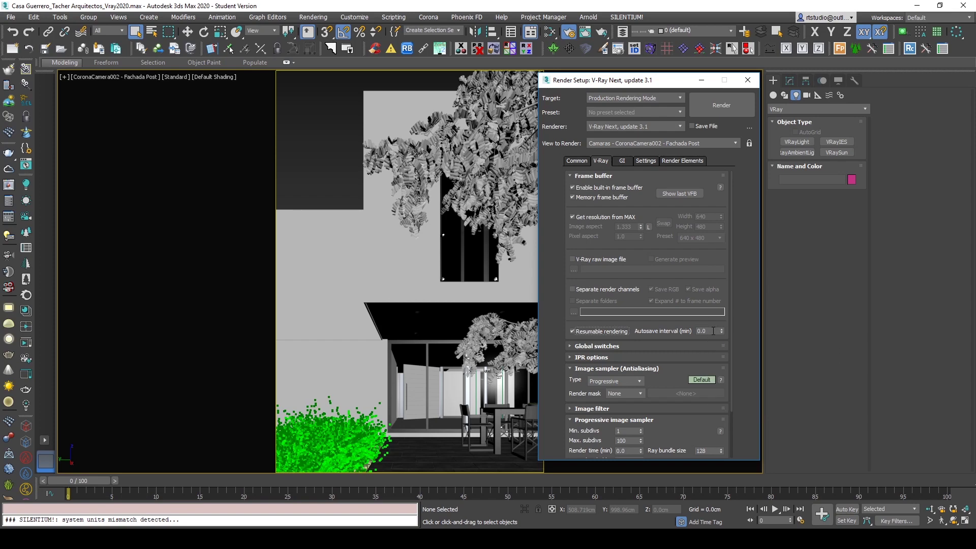
- Try the V-Ray raw image file option in the frame buffer settings, and leave it disabled
{"action": "left_click", "coordinate": [584, 259]}
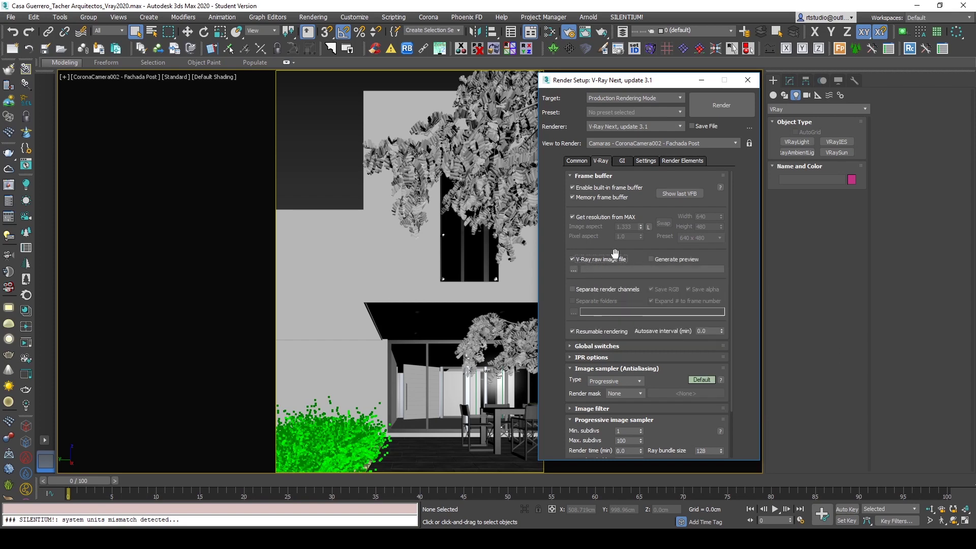
{"action": "left_click", "coordinate": [607, 258]}
{"action": "left_click", "coordinate": [604, 260]}
{"action": "left_click", "coordinate": [603, 262]}
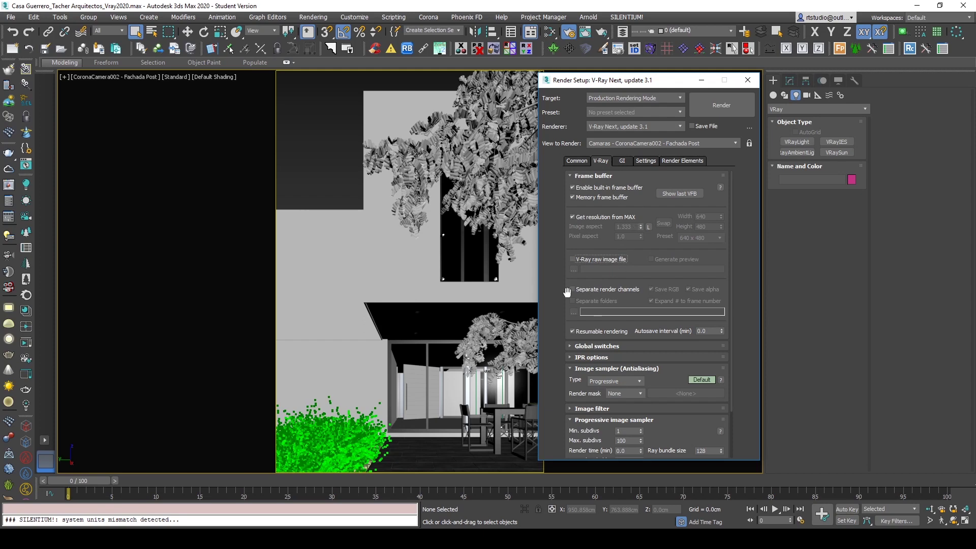
- Return to the Corona2020 scene and stop the resumed render
{"action": "left_click", "coordinate": [512, 538]}
{"action": "left_click", "coordinate": [619, 499]}
{"action": "left_click", "coordinate": [511, 539]}
{"action": "left_click", "coordinate": [506, 511]}
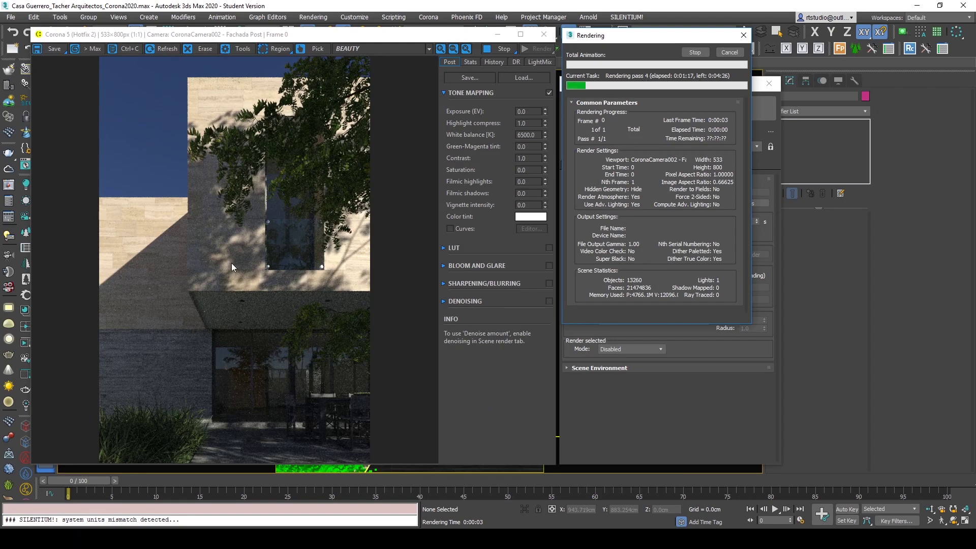
{"action": "left_click", "coordinate": [694, 52]}
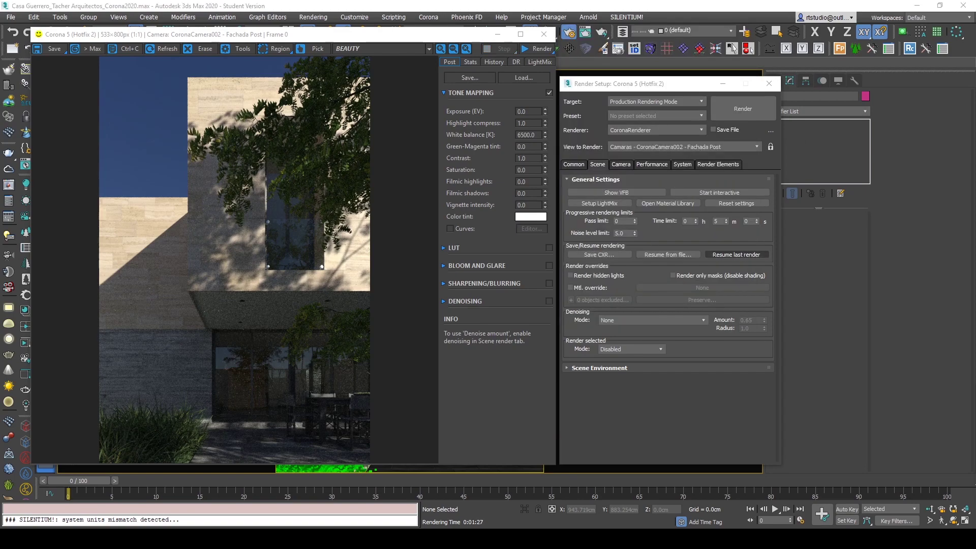
- Resume the Corona render from the saved file Casa Guerrero_Tacher Arquitectos_Corona2020_Fachada Post.cxr
{"action": "left_click", "coordinate": [663, 256]}
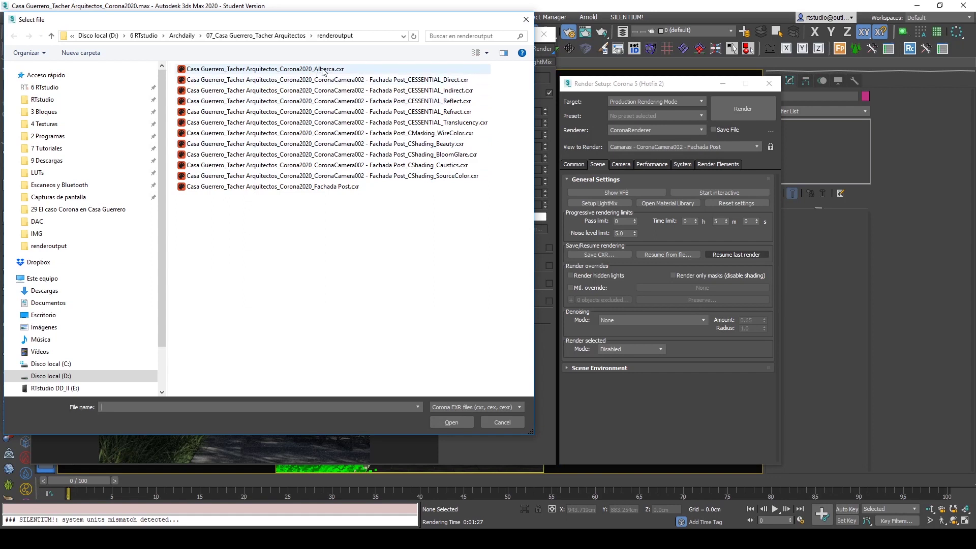
{"action": "left_click", "coordinate": [323, 70]}
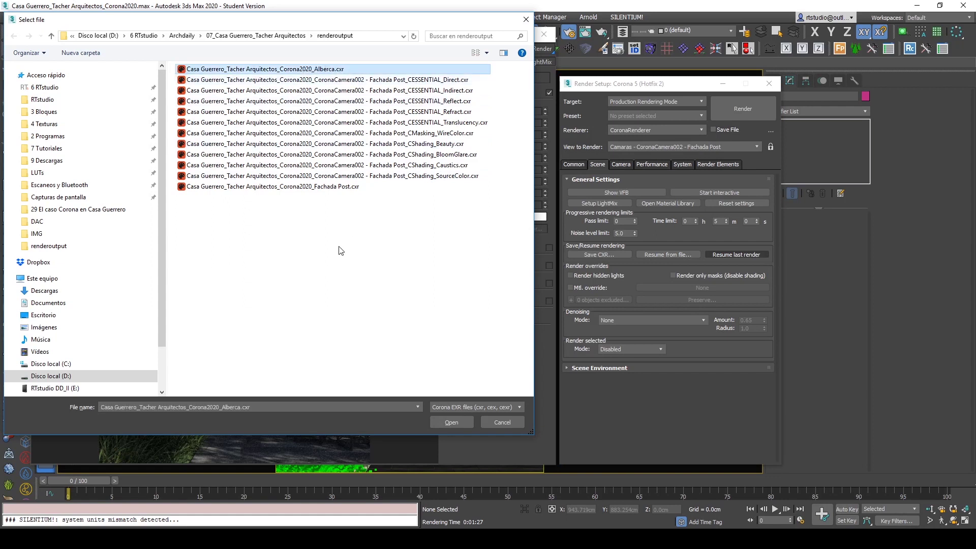
{"action": "left_click", "coordinate": [354, 187]}
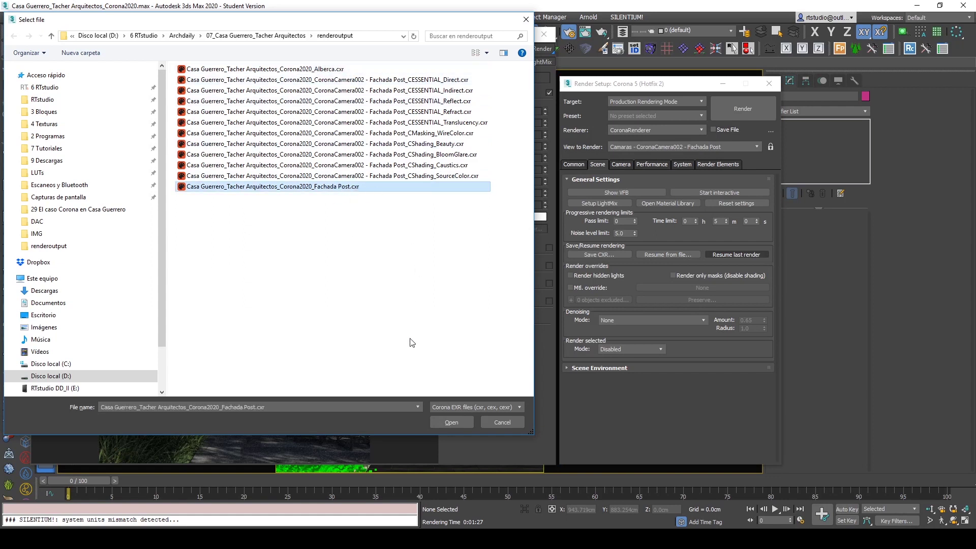
{"action": "left_click", "coordinate": [451, 422]}
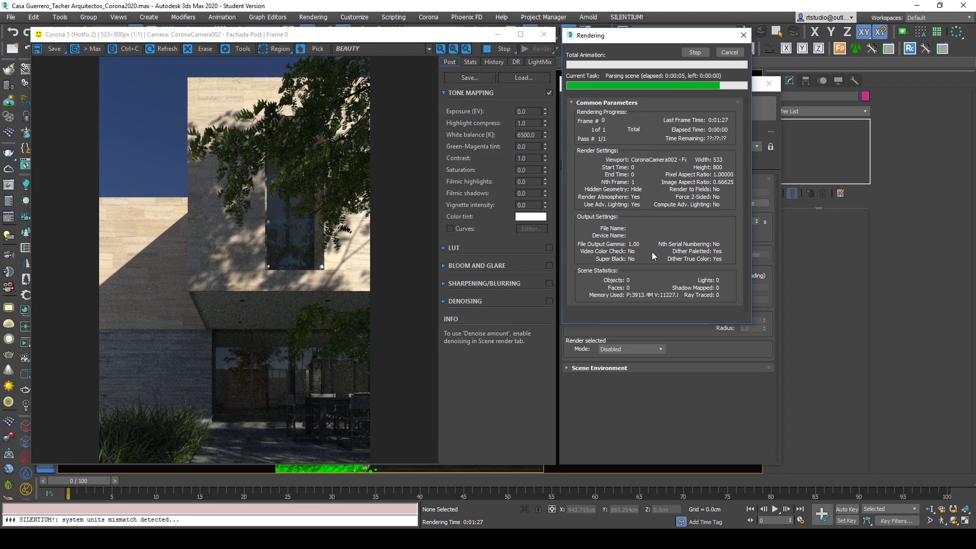
- Review Corona's Camera, Performance, System and Render Elements settings while rendering, and return to the Scene settings
{"action": "left_click", "coordinate": [669, 404]}
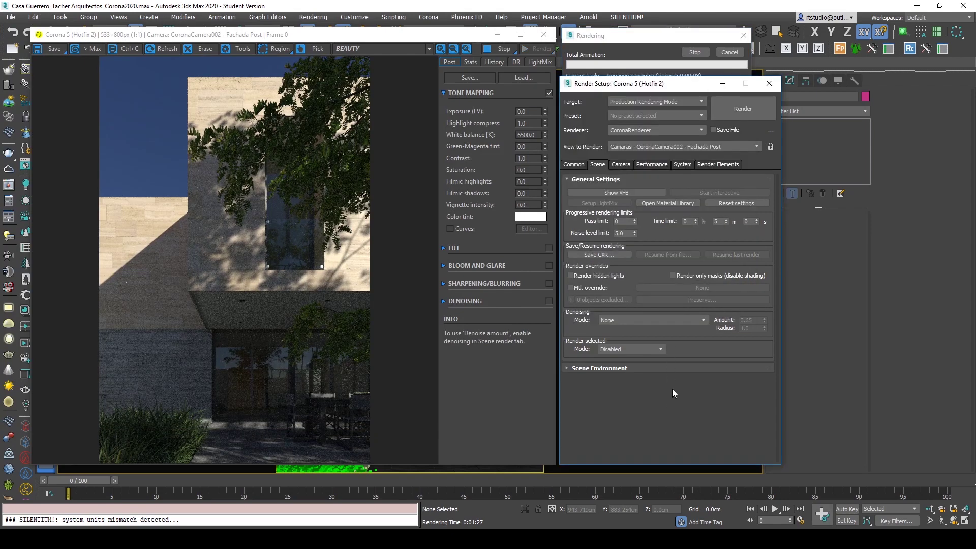
{"action": "left_click", "coordinate": [638, 45]}
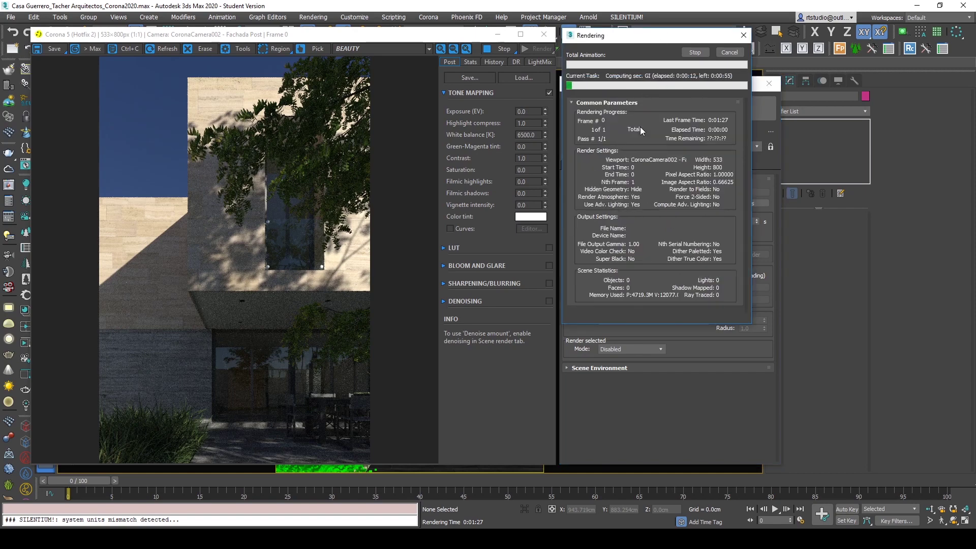
{"action": "left_click", "coordinate": [656, 406]}
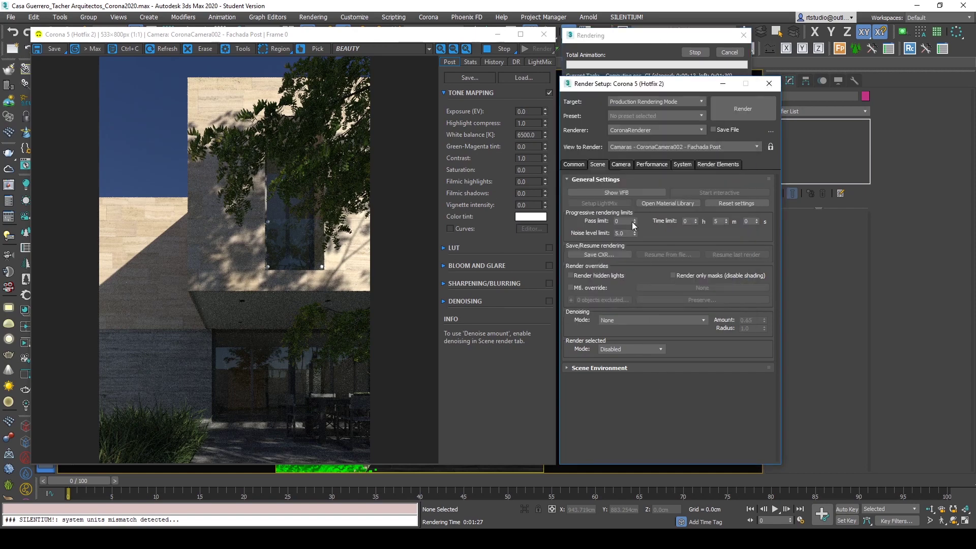
{"action": "left_click", "coordinate": [618, 165]}
{"action": "left_click", "coordinate": [652, 164]}
{"action": "left_click", "coordinate": [682, 165]}
{"action": "left_click", "coordinate": [717, 164]}
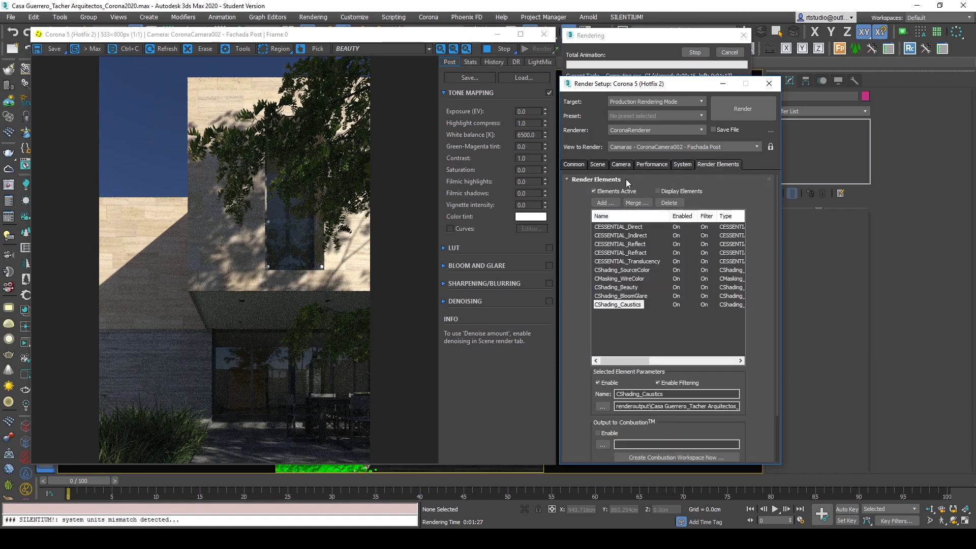
{"action": "left_click", "coordinate": [620, 164]}
{"action": "left_click", "coordinate": [598, 164]}
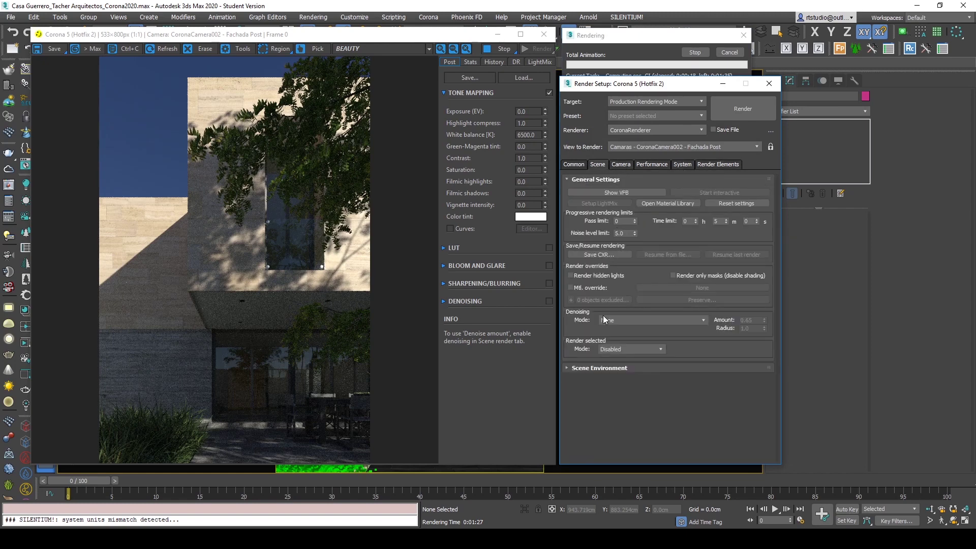
{"action": "left_click", "coordinate": [627, 165]}
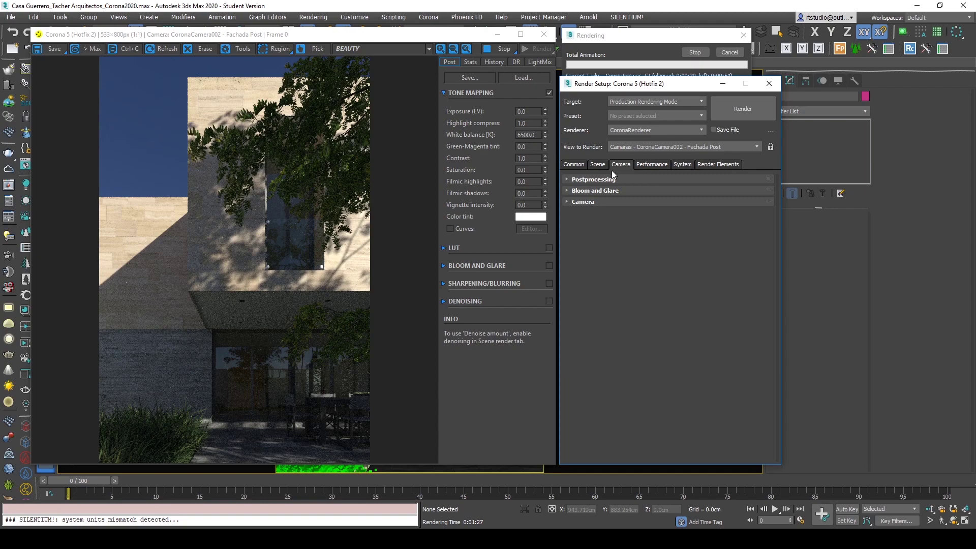
{"action": "left_click", "coordinate": [650, 165]}
{"action": "left_click", "coordinate": [597, 164]}
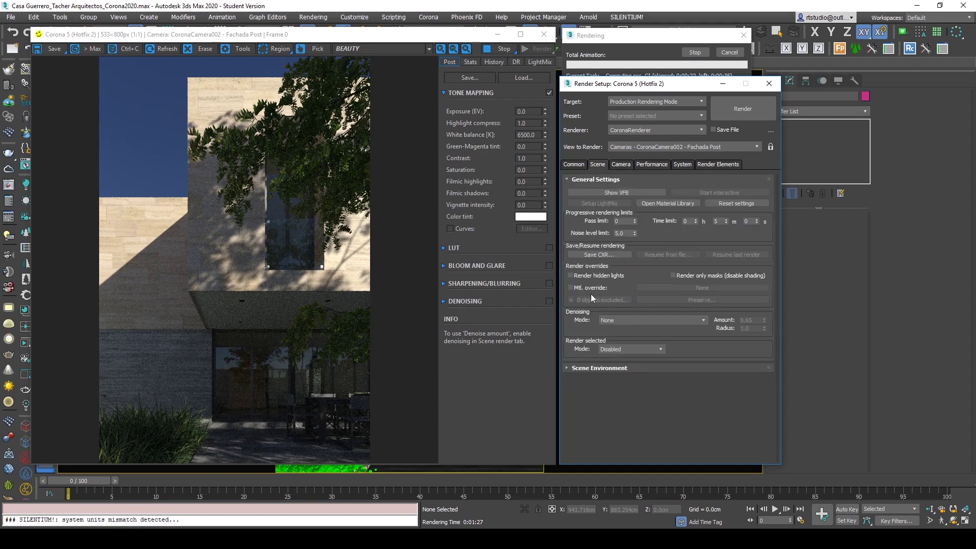
- Examine the V-Ray scene's common output, global illumination and Light cache settings, and return to the main V-Ray settings
{"action": "left_click", "coordinate": [621, 494]}
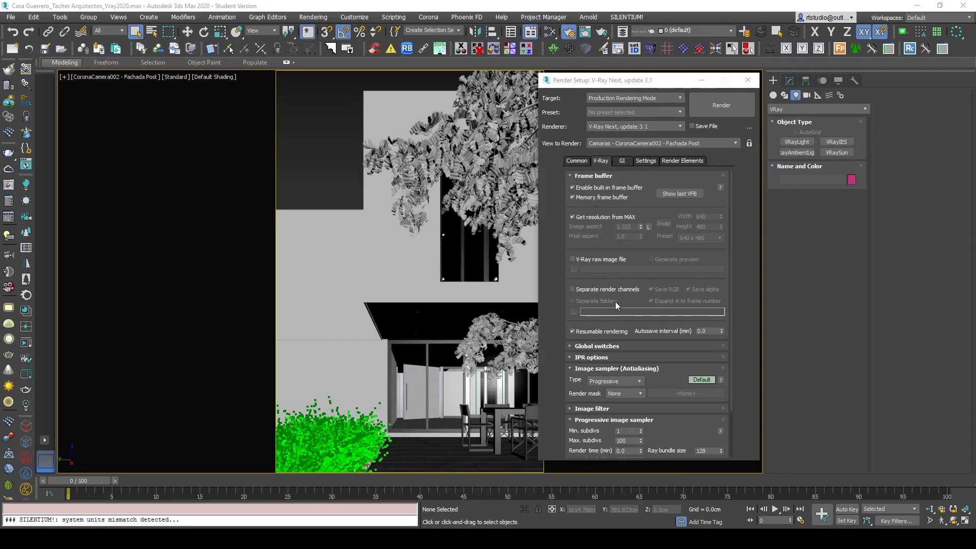
{"action": "left_click", "coordinate": [622, 161]}
{"action": "left_click", "coordinate": [576, 160]}
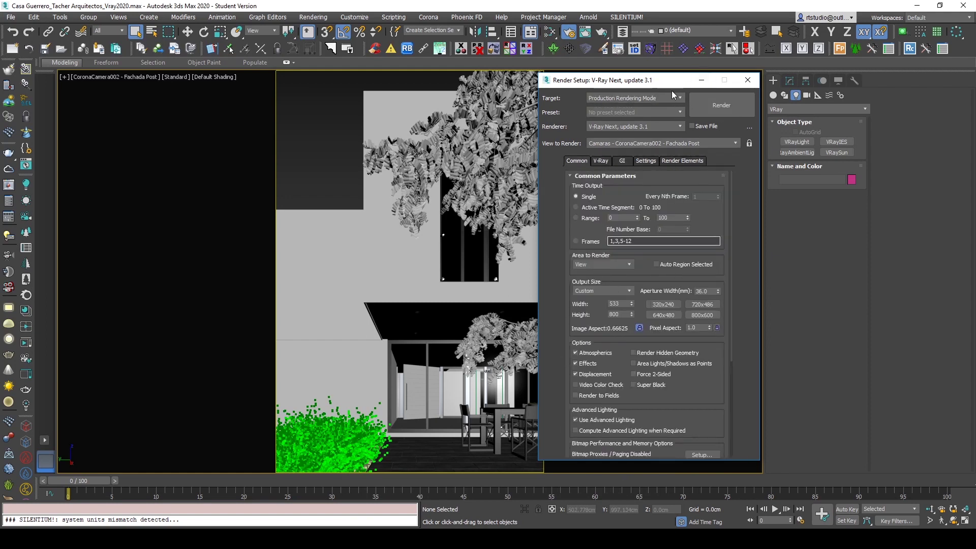
{"action": "left_click", "coordinate": [621, 161]}
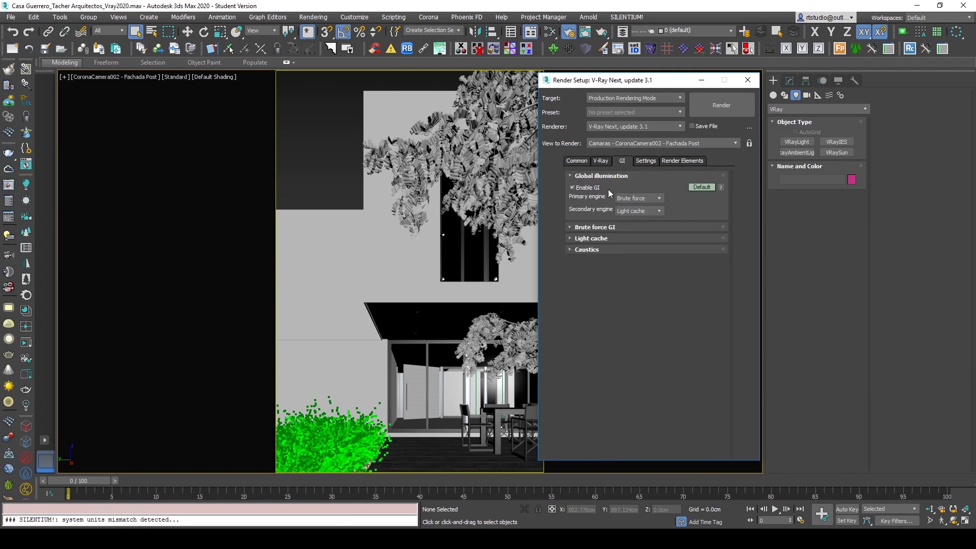
{"action": "left_click", "coordinate": [592, 239]}
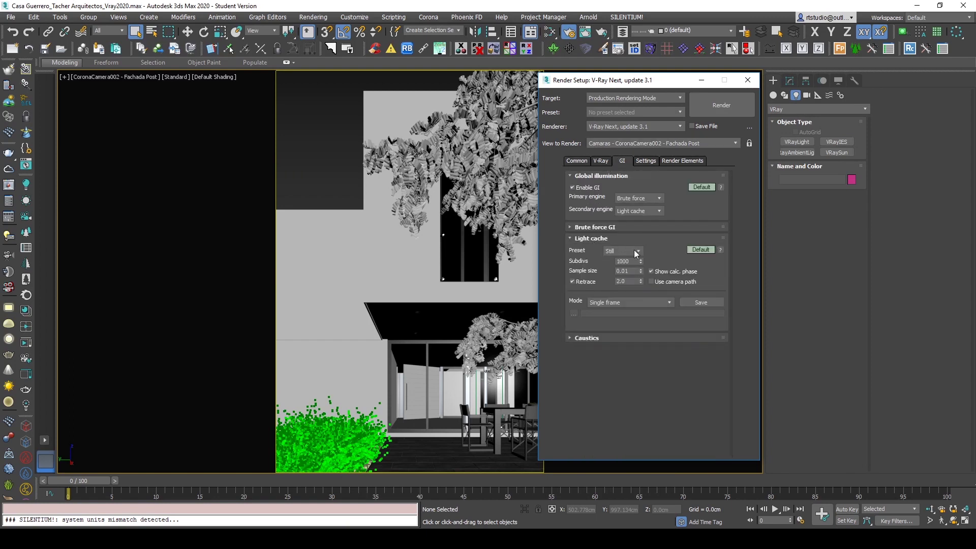
{"action": "left_click", "coordinate": [601, 238]}
{"action": "left_click", "coordinate": [600, 160]}
- Return to the Corona2020 scene and reposition its Render Setup window
{"action": "left_click", "coordinate": [511, 538]}
{"action": "left_click", "coordinate": [622, 493]}
{"action": "left_click", "coordinate": [512, 539]}
{"action": "left_click", "coordinate": [487, 507]}
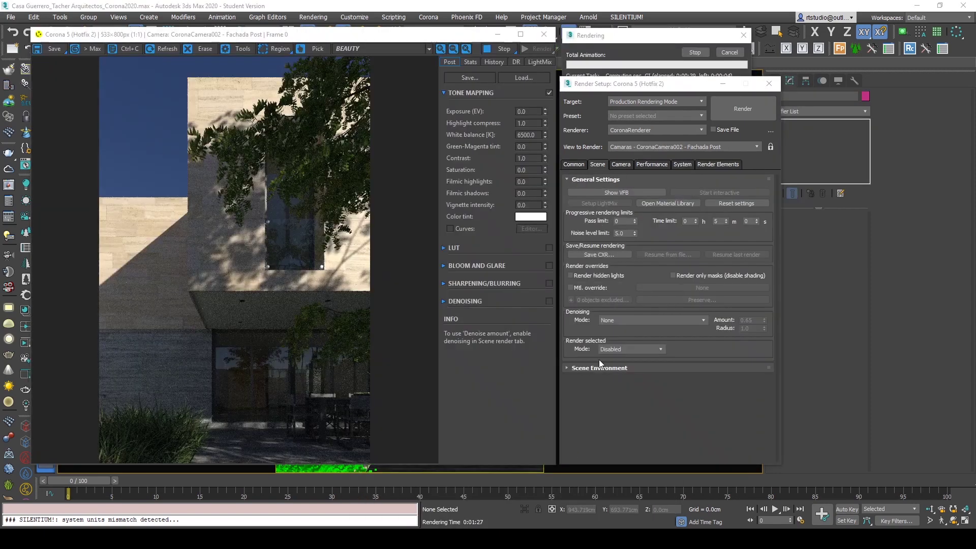
{"action": "left_click_drag", "start_coordinate": [650, 83], "coordinate": [666, 107]}
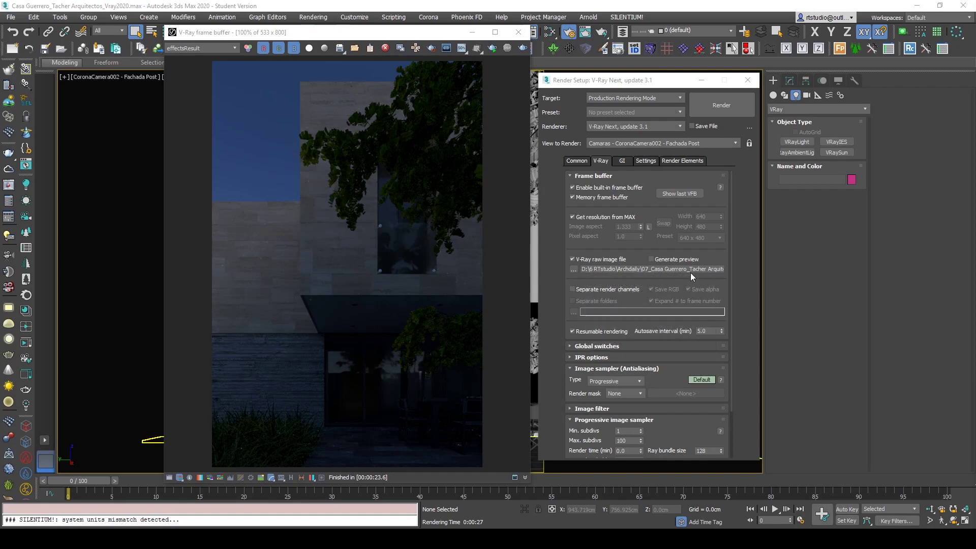
- Check the V-Ray vrimg and vrprog files in the renderoutput folder, and resume the V-Ray render from the frame buffer
{"action": "left_click_drag", "start_coordinate": [975, 36], "coordinate": [689, 44]}
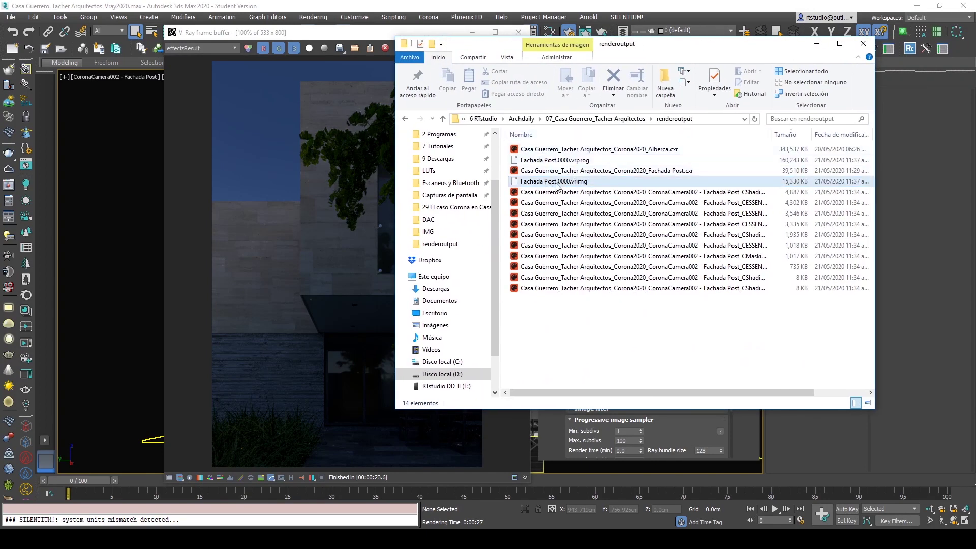
{"action": "left_click_drag", "start_coordinate": [671, 48], "coordinate": [975, 19]}
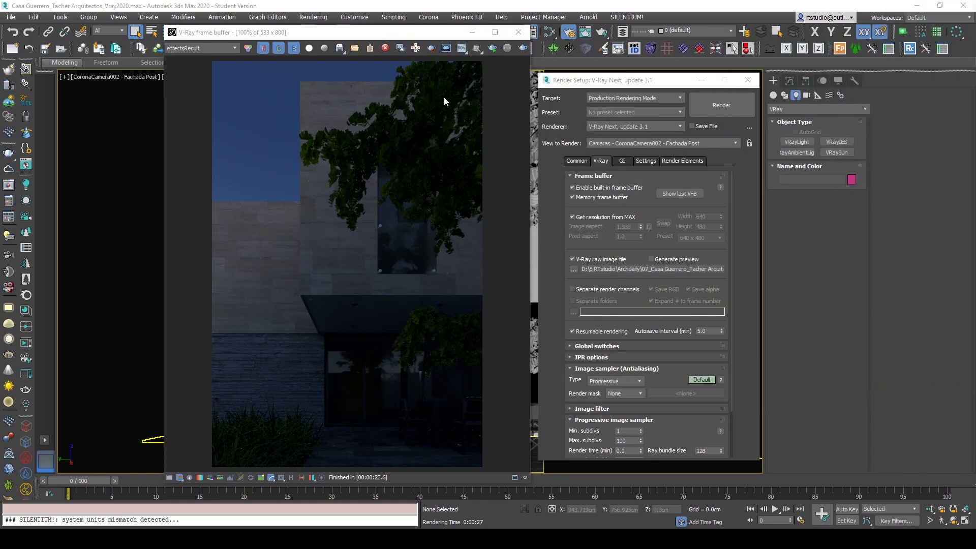
{"action": "left_click", "coordinate": [523, 49]}
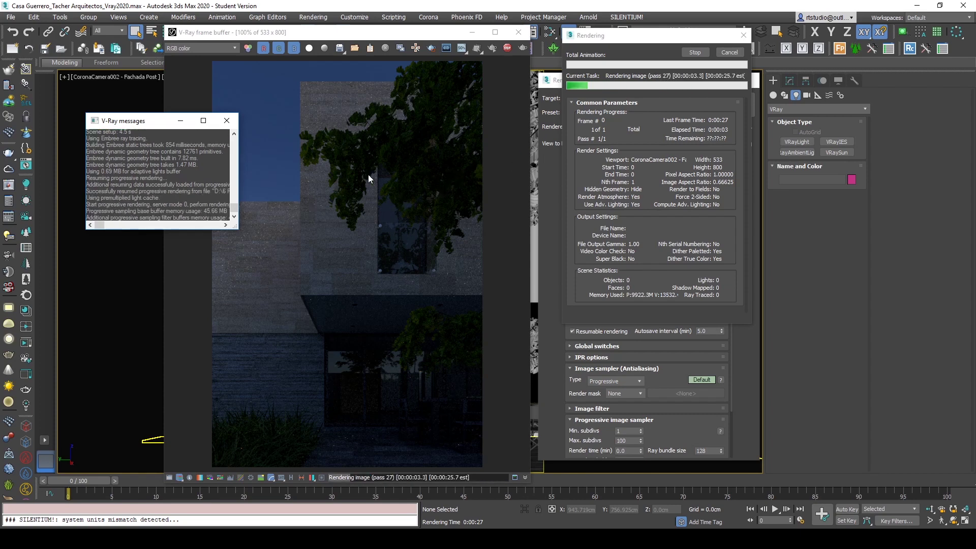
{"action": "left_click", "coordinate": [346, 281]}
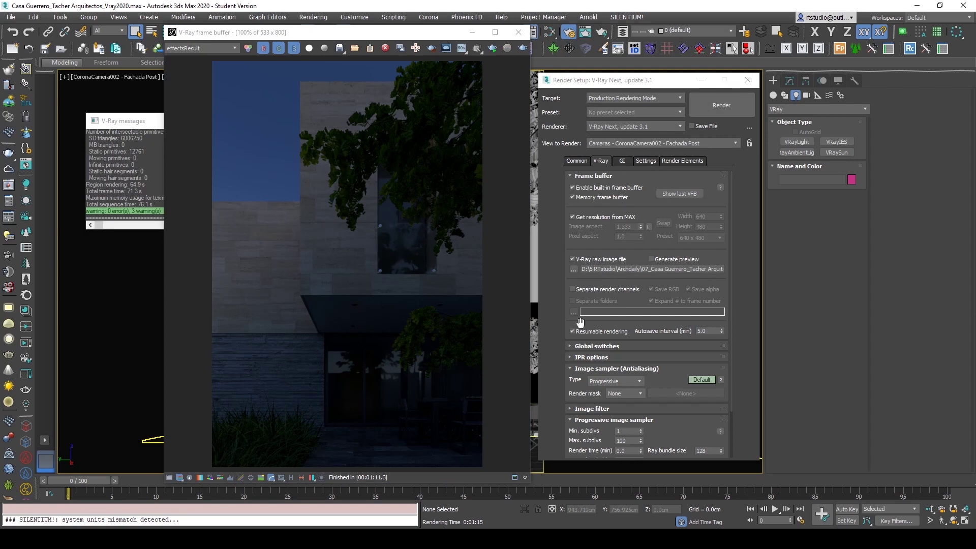
- Close the V-Ray frame buffer, Render Setup and V-Ray messages windows, and switch back to the Corona2020 scene
{"action": "left_click", "coordinate": [518, 32]}
{"action": "left_click", "coordinate": [747, 80]}
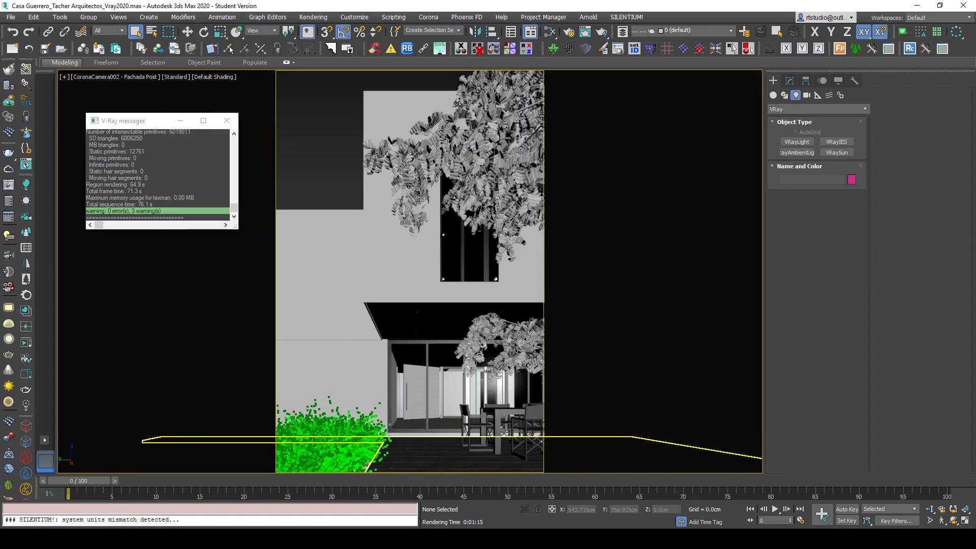
{"action": "left_click_drag", "start_coordinate": [975, 28], "coordinate": [667, 82]}
{"action": "left_click_drag", "start_coordinate": [604, 82], "coordinate": [975, 26]}
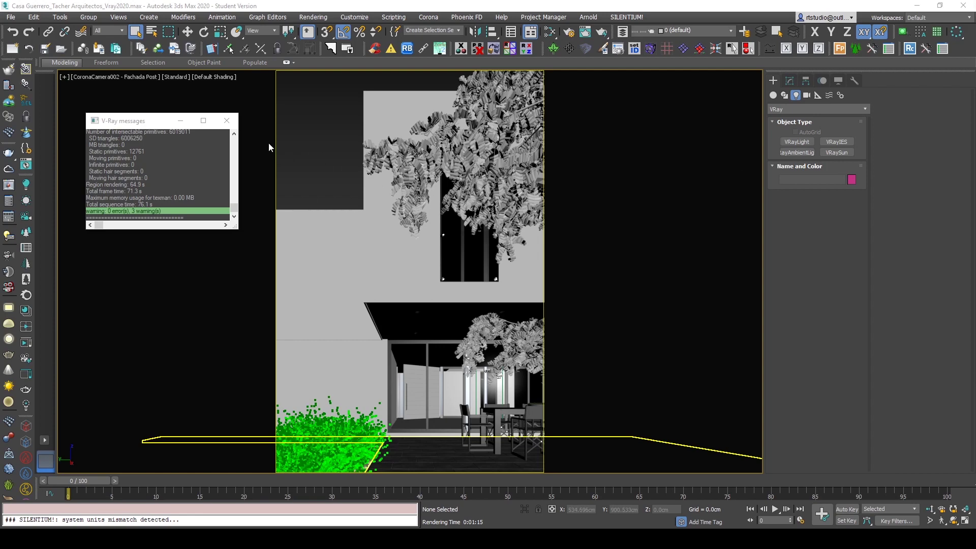
{"action": "left_click", "coordinate": [231, 122]}
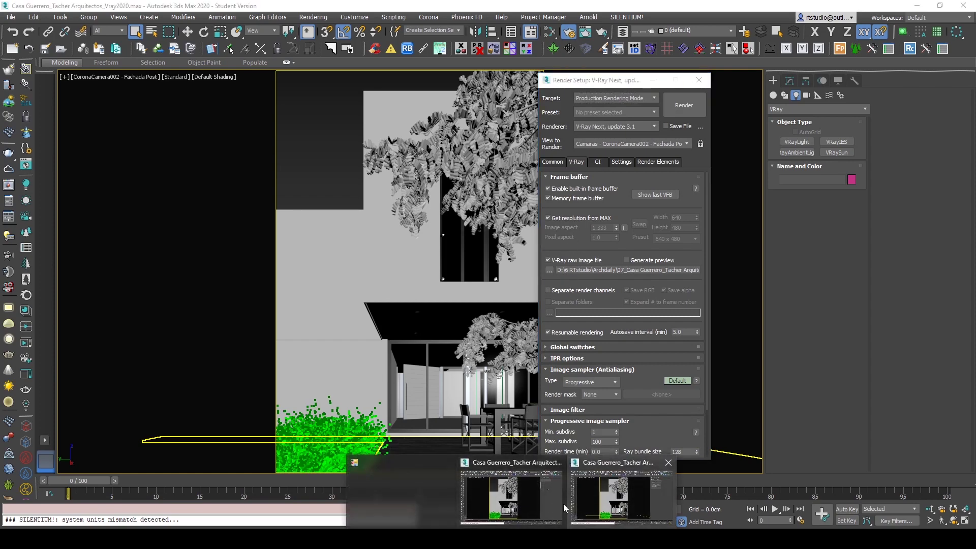
{"action": "left_click", "coordinate": [615, 490]}
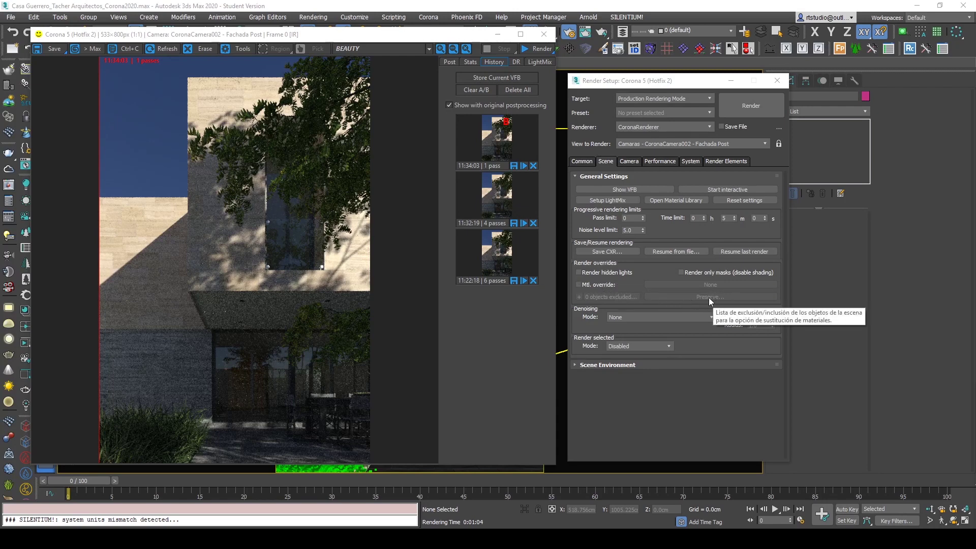
- Enable the material override with the Arquitectura: Pintura Blanca material and render the facade camera view
{"action": "left_click", "coordinate": [579, 285]}
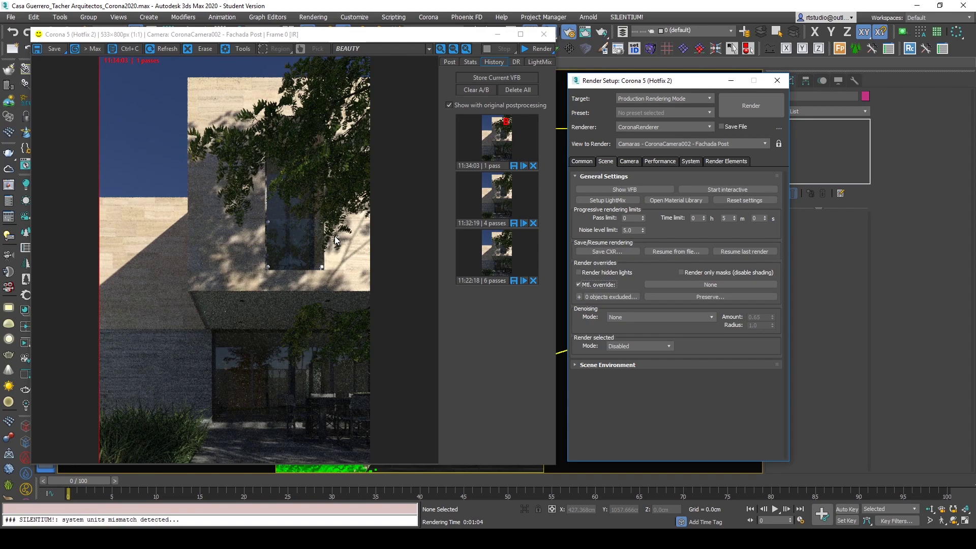
{"action": "key", "text": "m"}
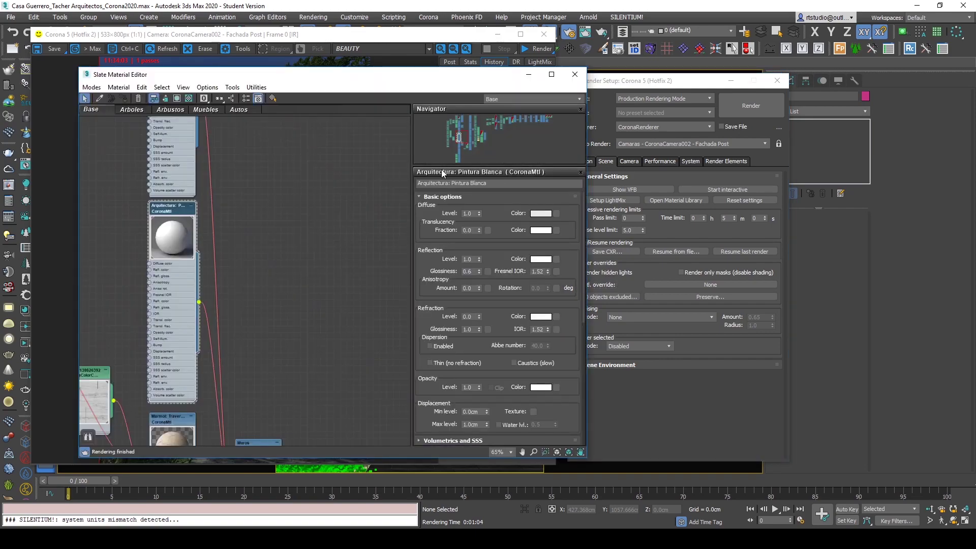
{"action": "left_click_drag", "start_coordinate": [200, 303], "coordinate": [660, 286]}
{"action": "left_click", "coordinate": [655, 303]}
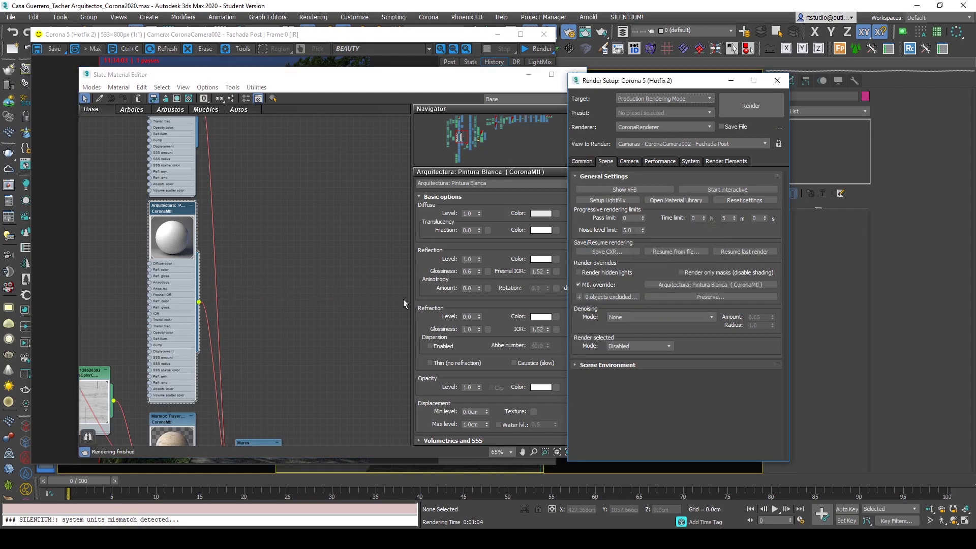
{"action": "left_click_drag", "start_coordinate": [473, 84], "coordinate": [449, 83]}
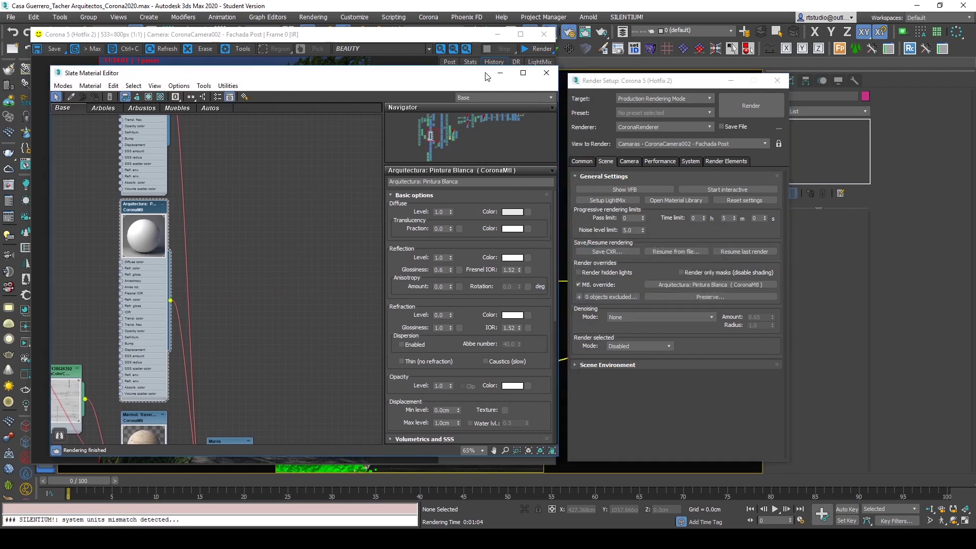
{"action": "left_click", "coordinate": [550, 73]}
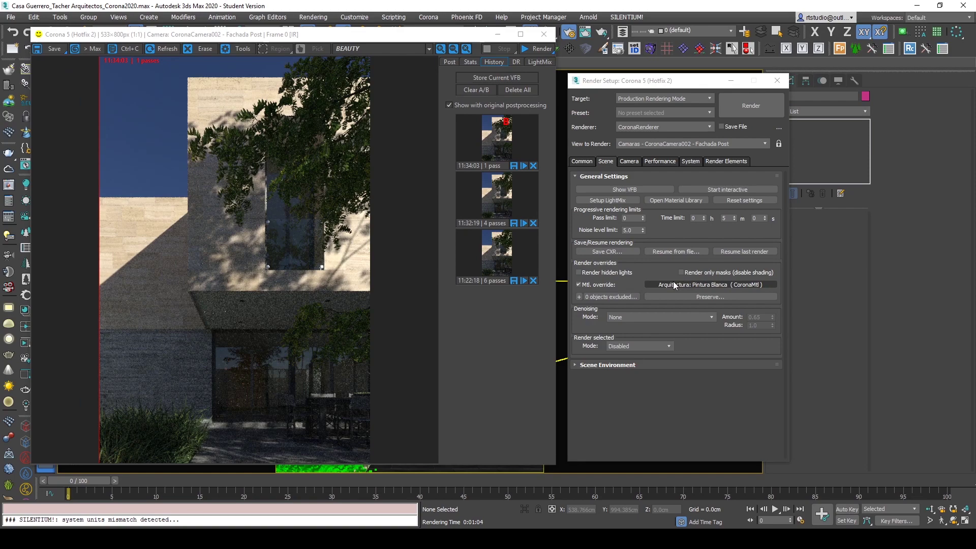
{"action": "left_click", "coordinate": [528, 50]}
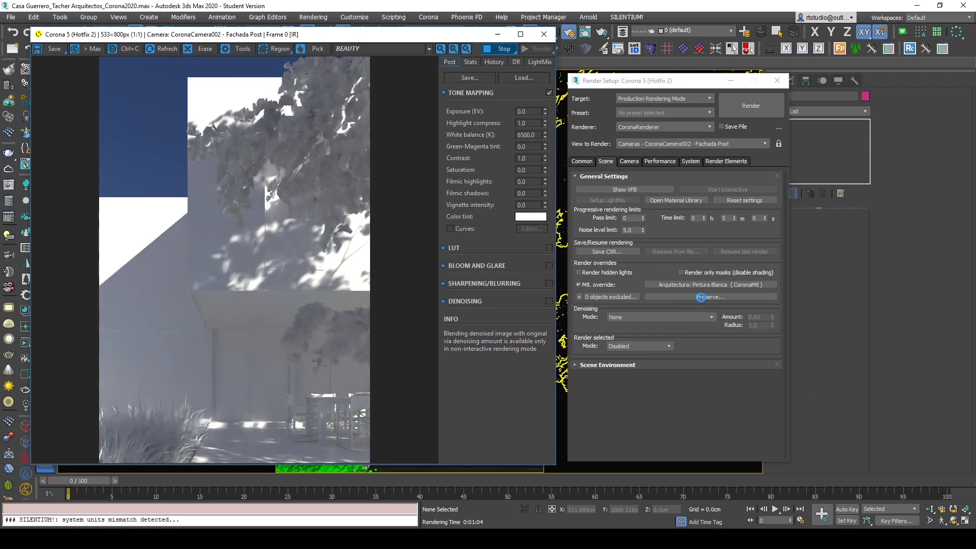
- Set the material override to preserve displacement, light material, glass materials and portal material
{"action": "left_click", "coordinate": [693, 297]}
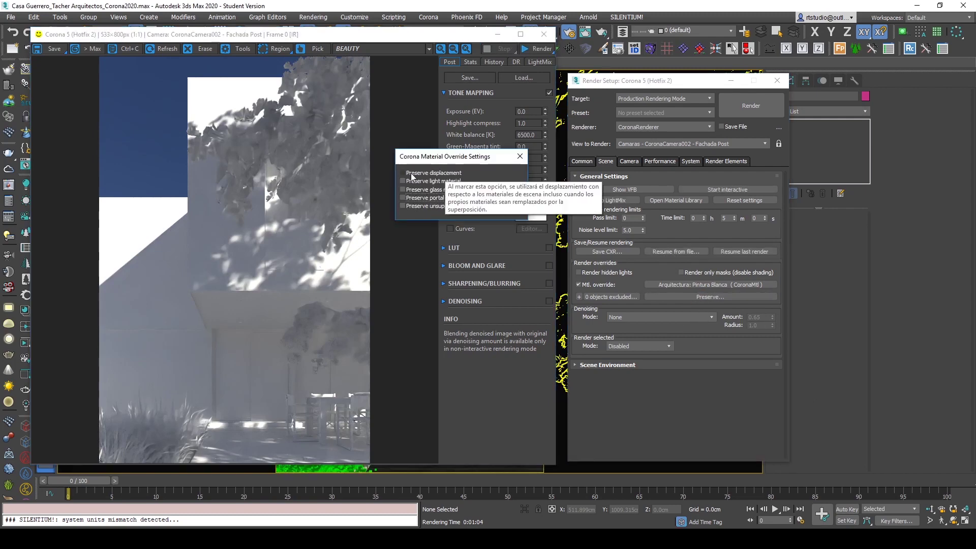
{"action": "left_click", "coordinate": [424, 174]}
{"action": "left_click", "coordinate": [426, 182]}
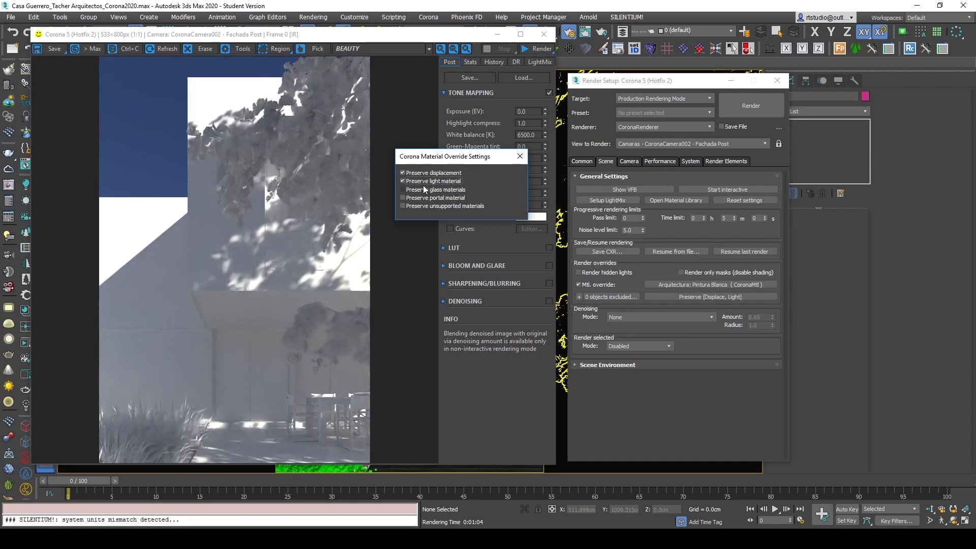
{"action": "left_click", "coordinate": [421, 189]}
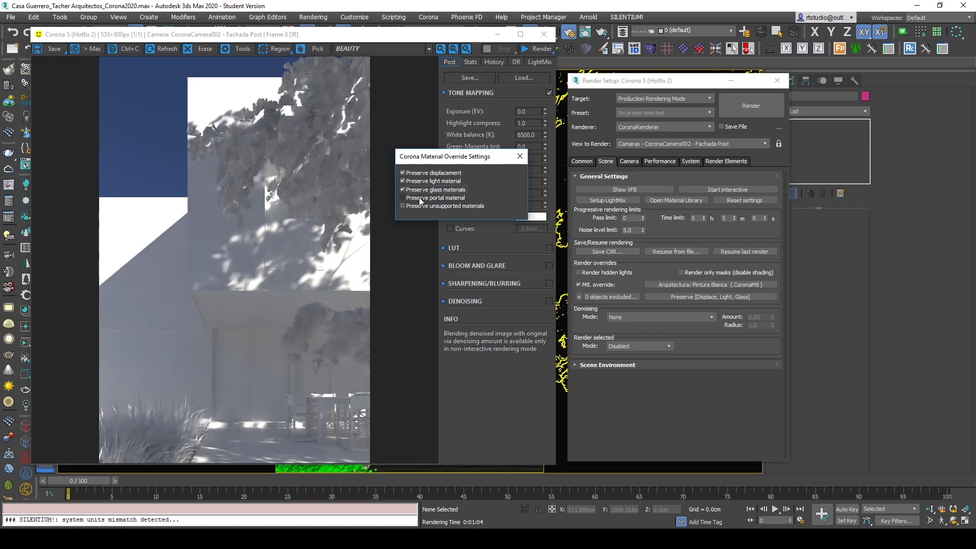
{"action": "left_click", "coordinate": [420, 199]}
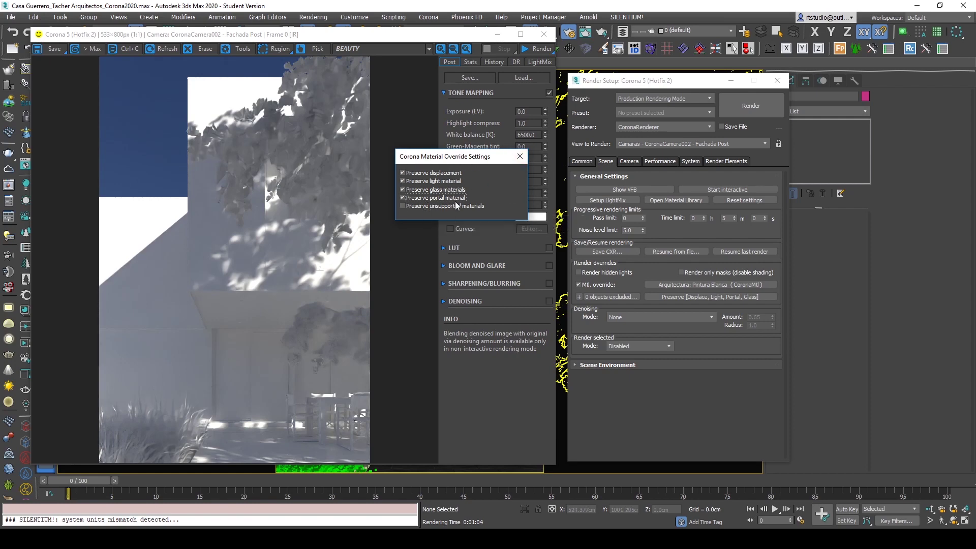
{"action": "left_click", "coordinate": [516, 160]}
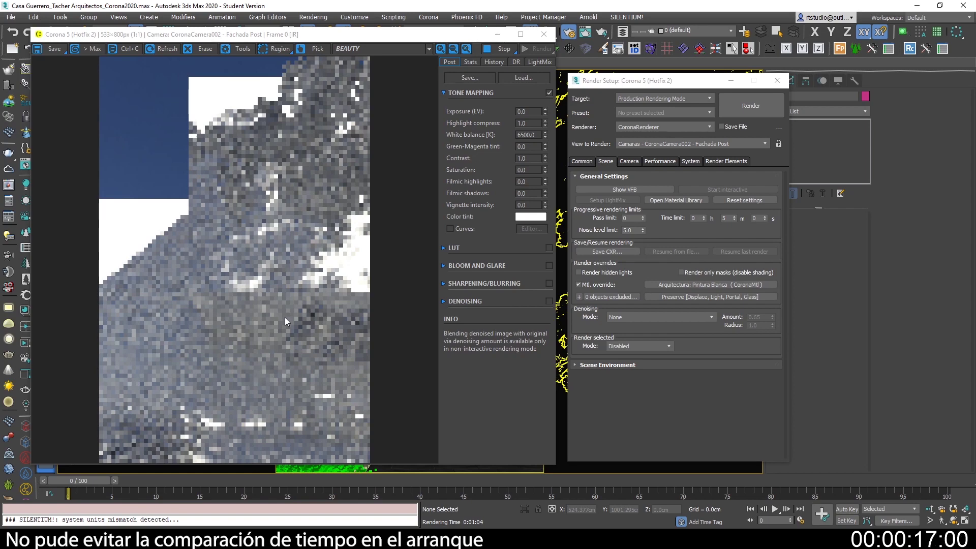
- Look at the include/exclude object list of the material override and close it without changes
{"action": "left_click_drag", "start_coordinate": [384, 36], "coordinate": [389, 40]}
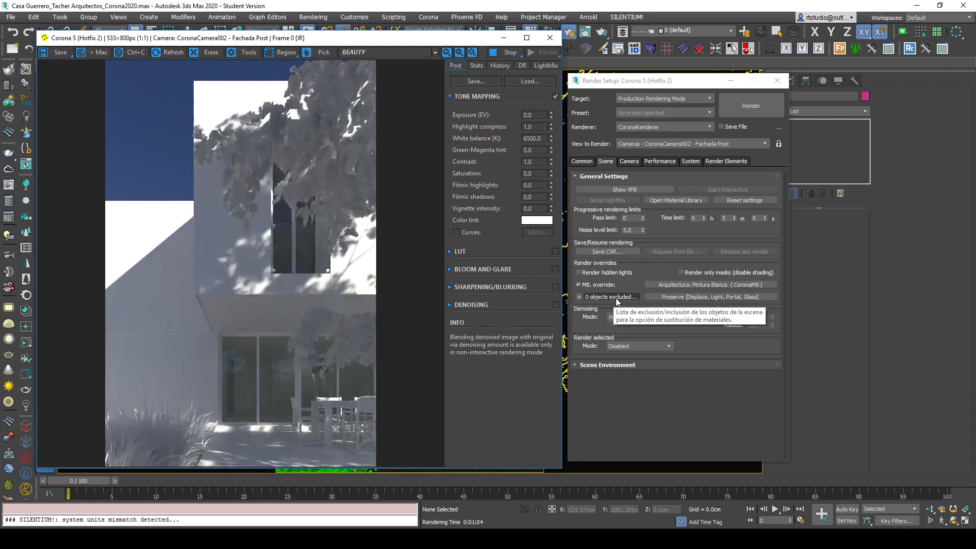
{"action": "left_click", "coordinate": [629, 300]}
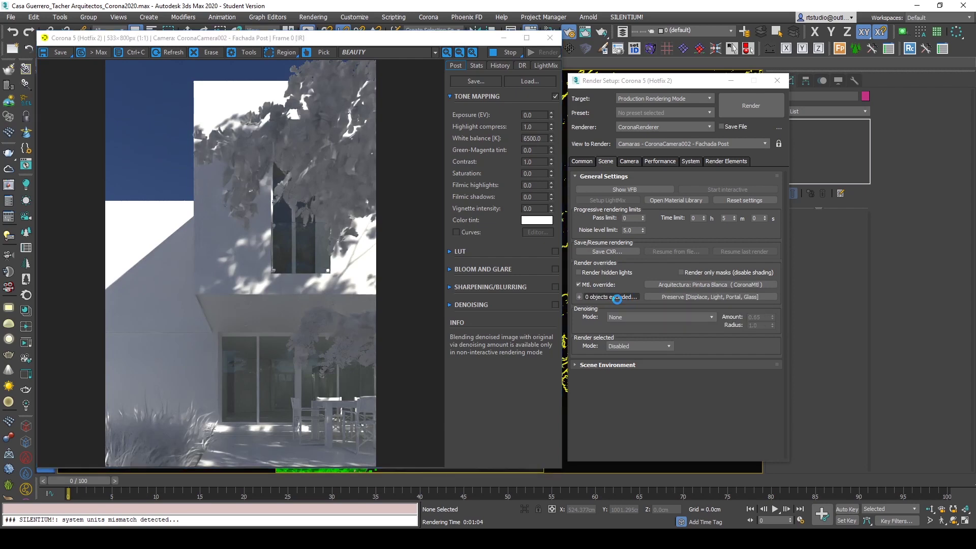
{"action": "left_click_drag", "start_coordinate": [616, 151], "coordinate": [545, 137]}
{"action": "left_click", "coordinate": [579, 130]}
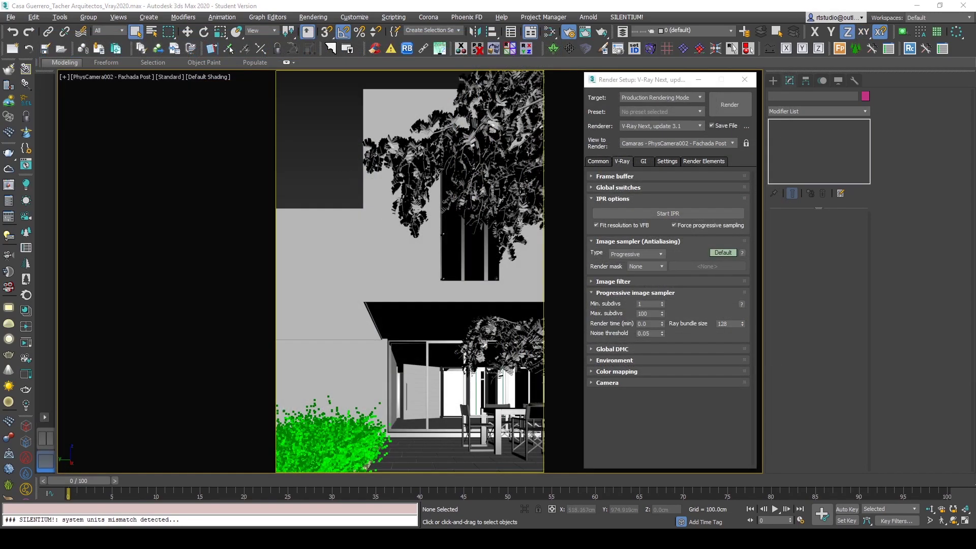
- In the V-Ray scene's global switches, enable the material override and assign the vray_Arquitectura: Pintura Blanca material to it
{"action": "left_click", "coordinate": [630, 188]}
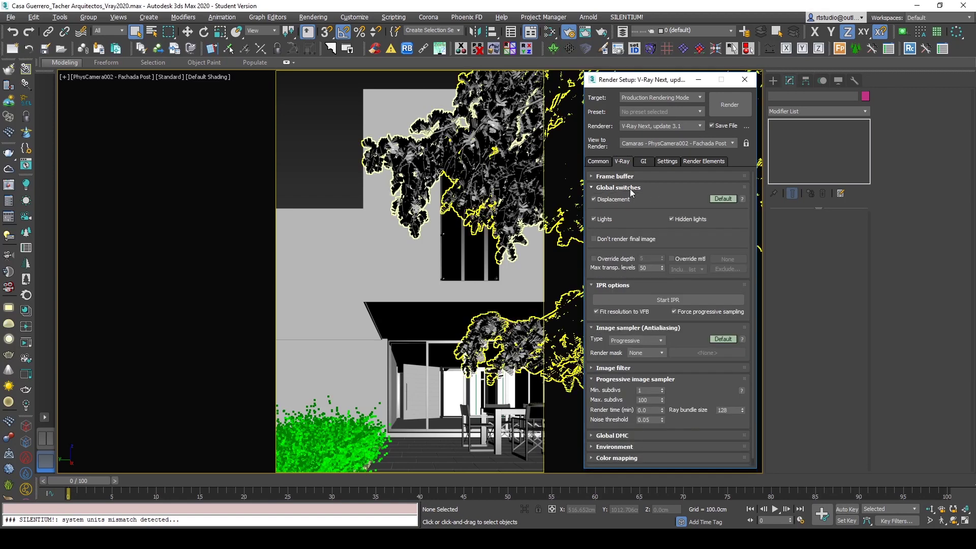
{"action": "left_click", "coordinate": [682, 259]}
{"action": "key", "text": "m"}
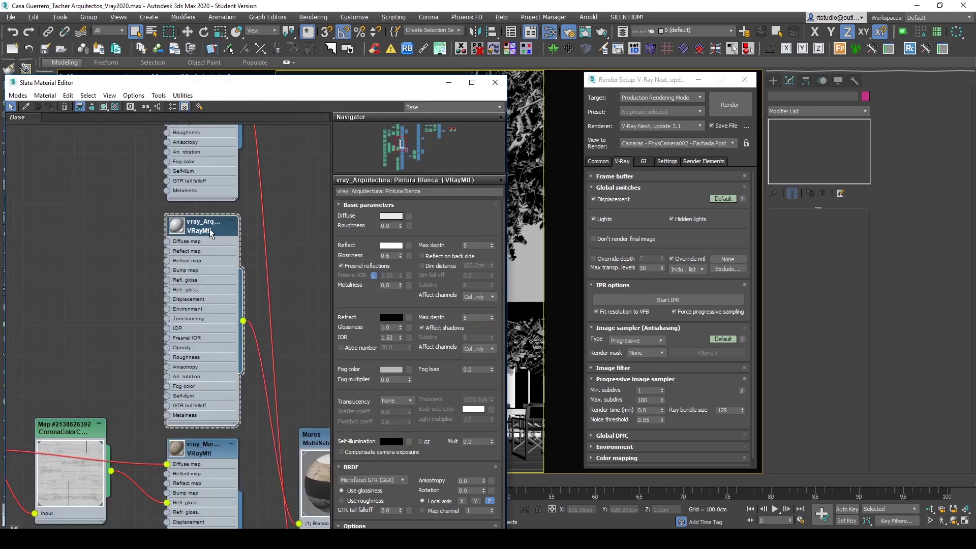
{"action": "left_click_drag", "start_coordinate": [243, 321], "coordinate": [727, 261]}
{"action": "left_click", "coordinate": [706, 235]}
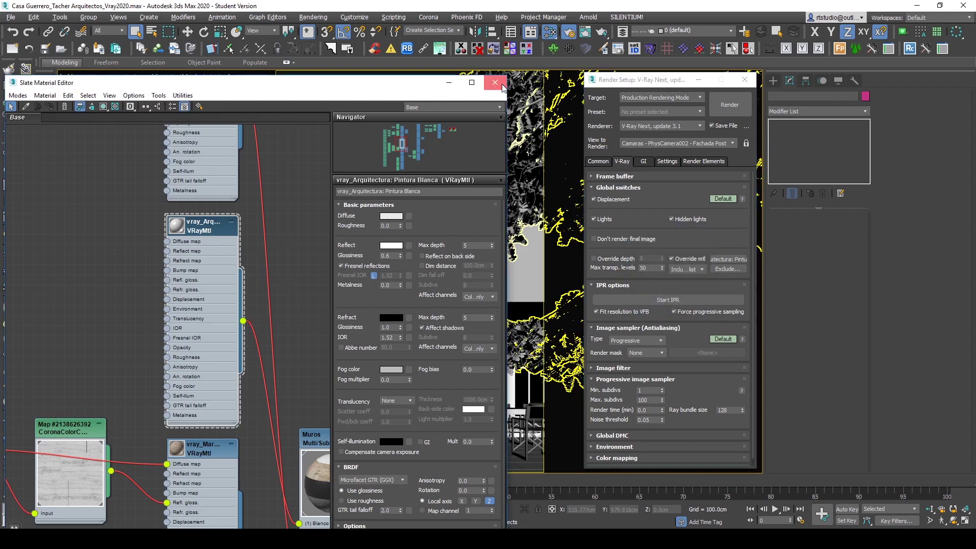
{"action": "left_click", "coordinate": [502, 88]}
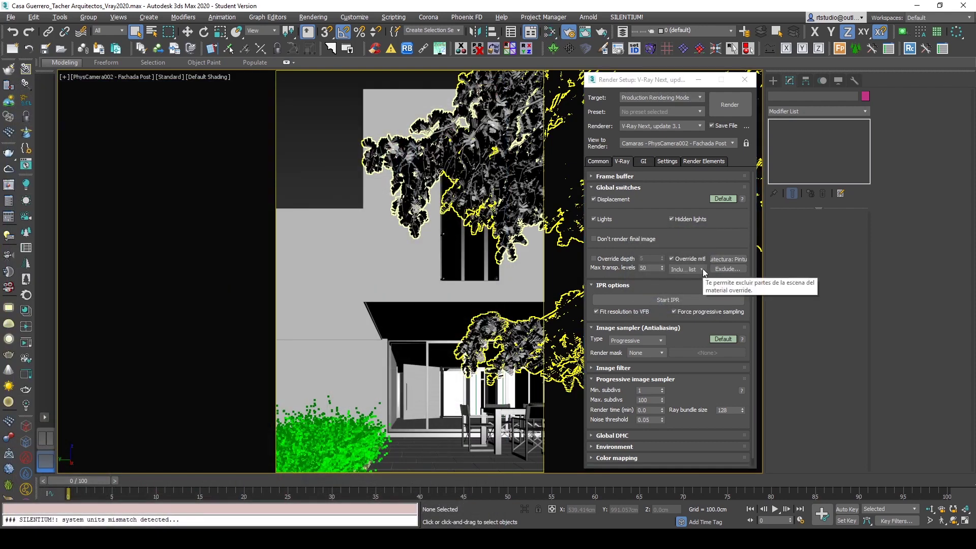
- Switch the V-Ray override exclusion mode to Exclude layers and exclude the Canceleria layer
{"action": "left_click", "coordinate": [703, 270]}
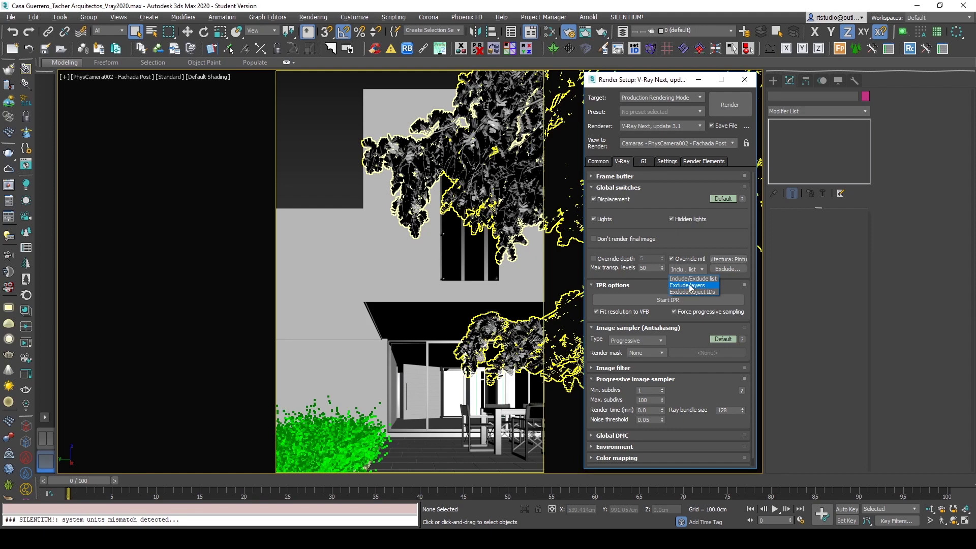
{"action": "left_click", "coordinate": [694, 285]}
{"action": "left_click", "coordinate": [727, 269]}
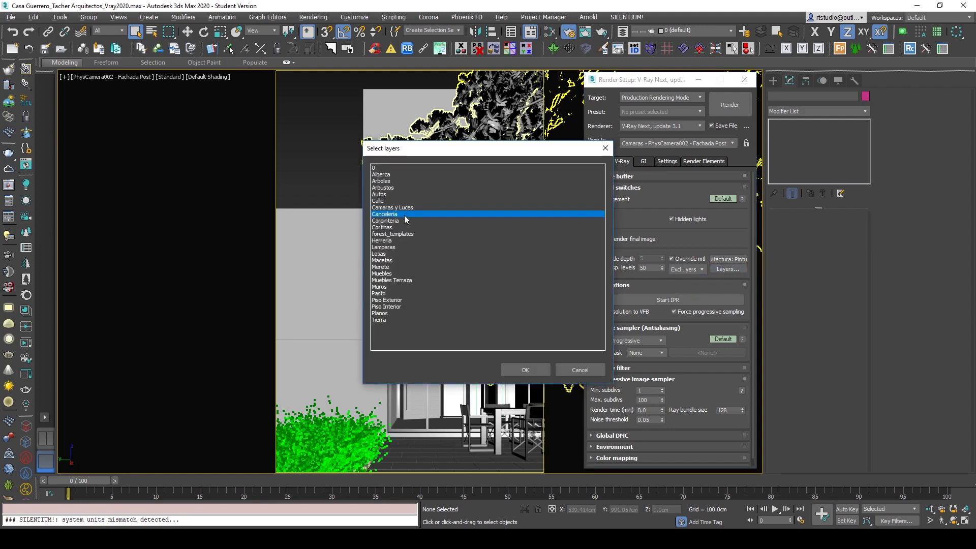
{"action": "left_click_drag", "start_coordinate": [398, 330], "coordinate": [406, 164]}
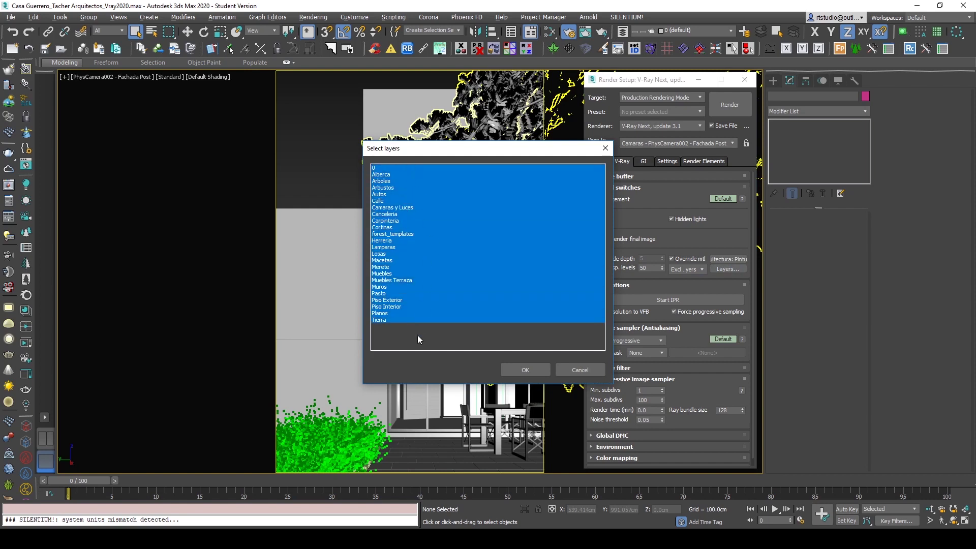
{"action": "left_click", "coordinate": [424, 319]}
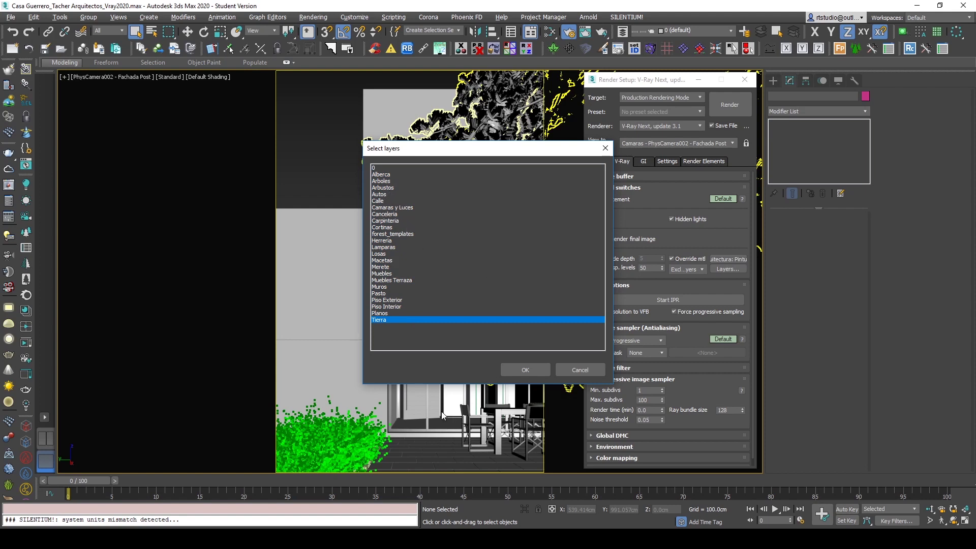
{"action": "left_click", "coordinate": [401, 215]}
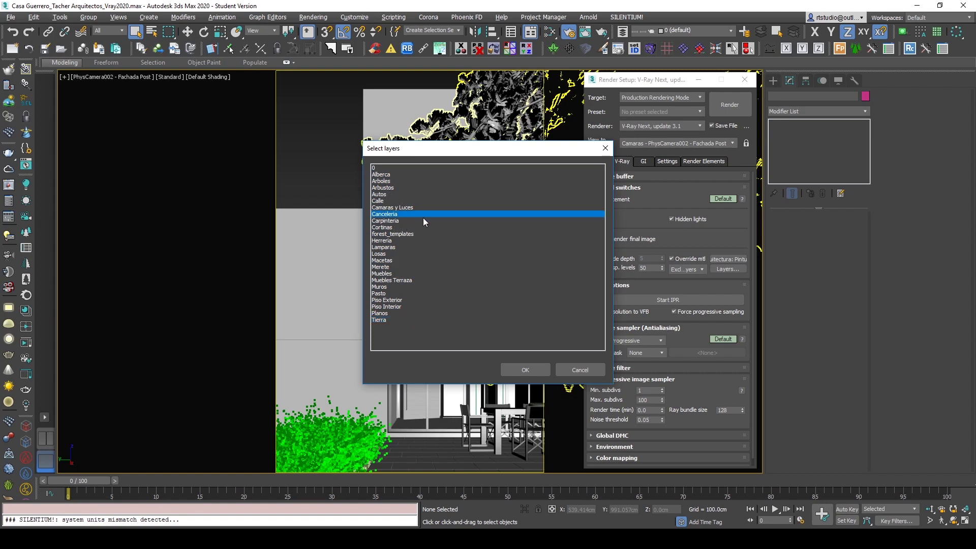
{"action": "left_click", "coordinate": [525, 370]}
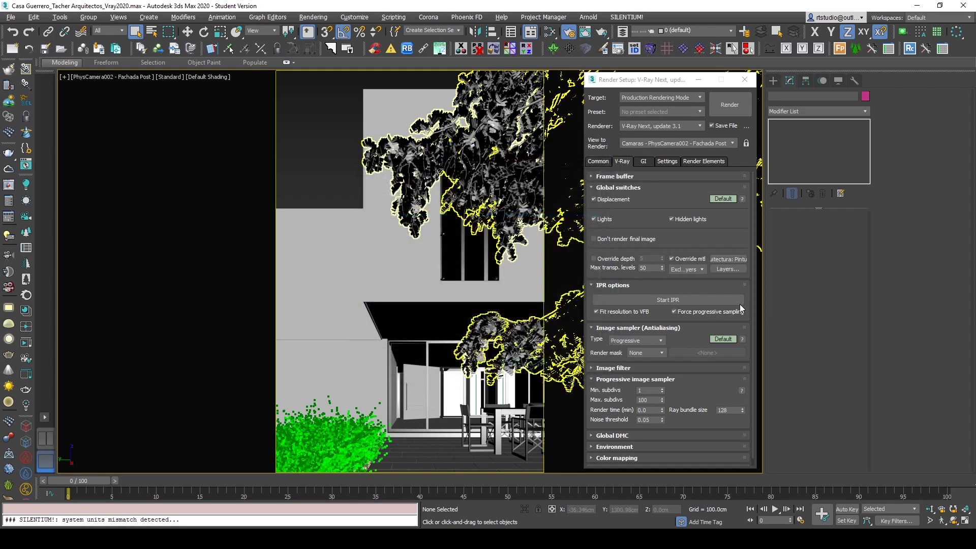
- Open the V-Ray frame buffer, start an interactive render of the facade and move the frame buffer window clear of the toolbars
{"action": "left_click", "coordinate": [9, 185]}
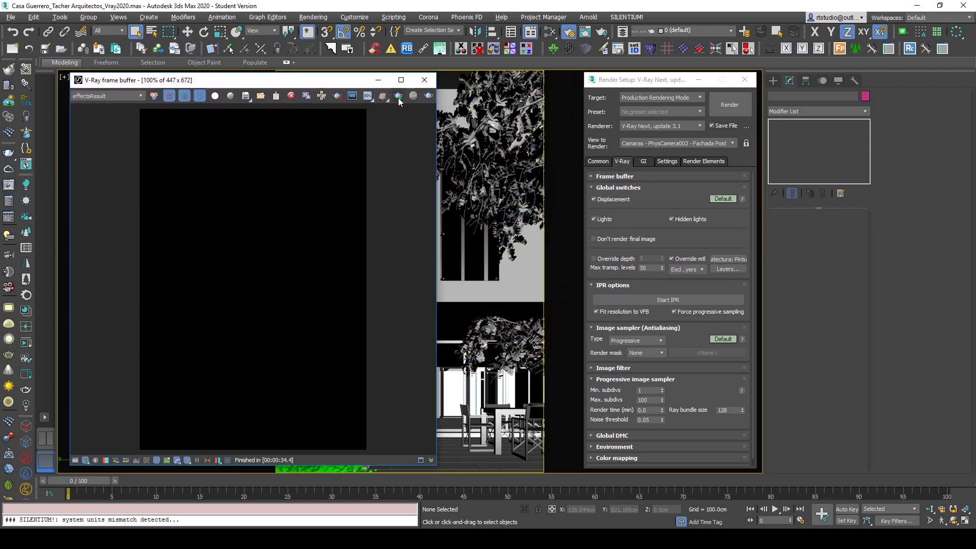
{"action": "left_click", "coordinate": [399, 97]}
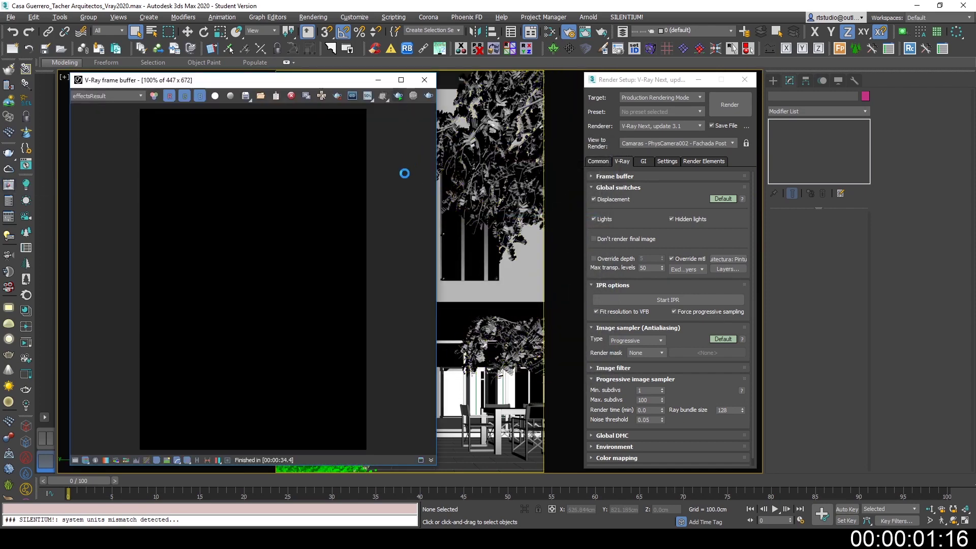
{"action": "left_click_drag", "start_coordinate": [346, 81], "coordinate": [452, 81]}
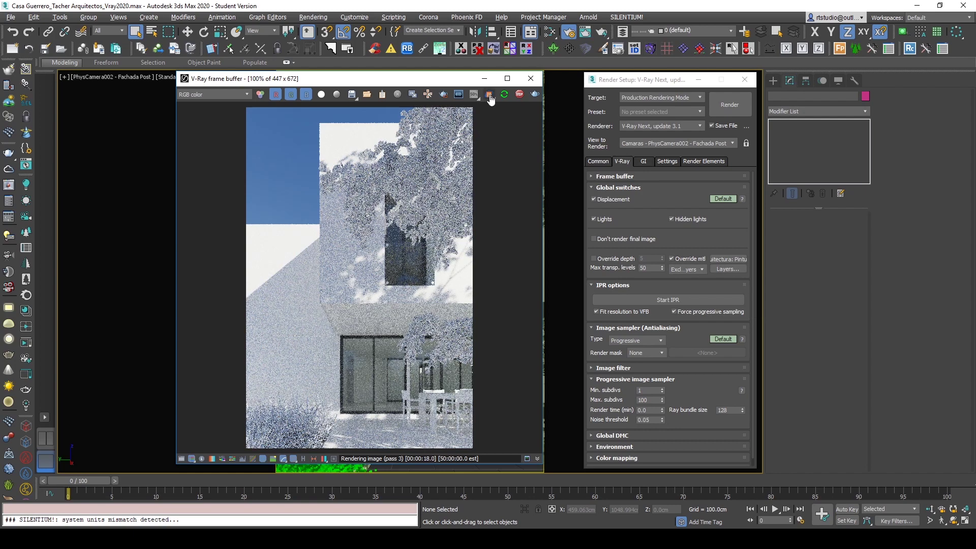
{"action": "left_click_drag", "start_coordinate": [455, 79], "coordinate": [466, 94]}
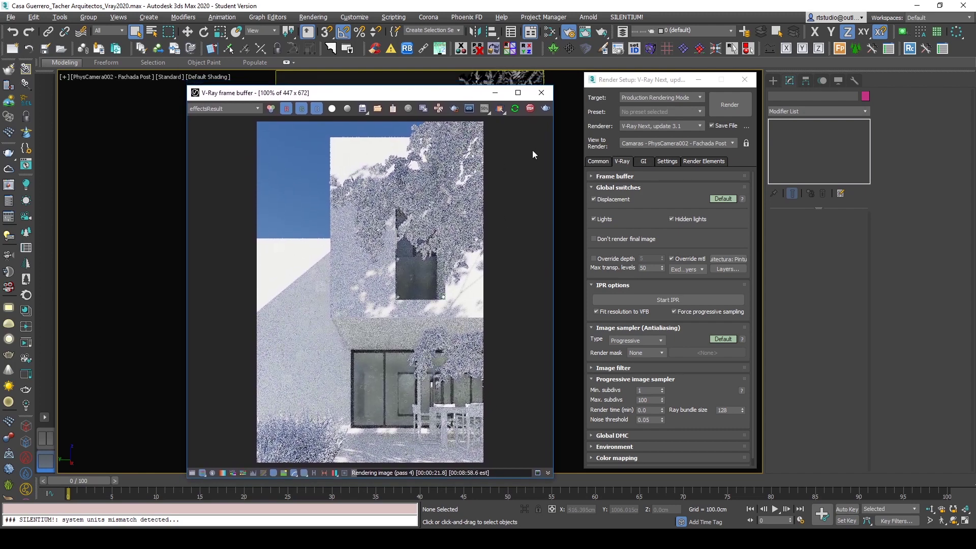
- Preview the interactive render in the Lighting, Ambient Occlusion, Wireframe and Normals debug shading modes
{"action": "left_click", "coordinate": [499, 109]}
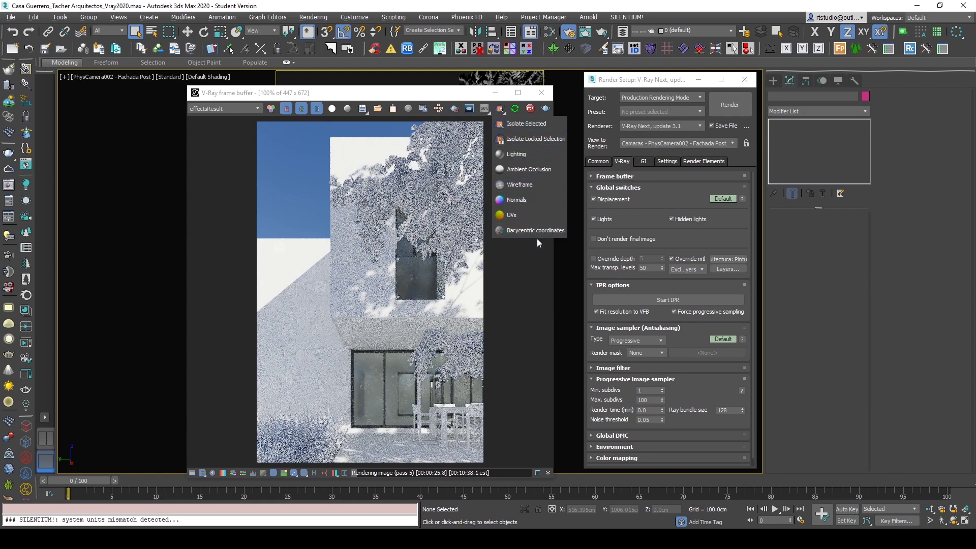
{"action": "left_click", "coordinate": [520, 155]}
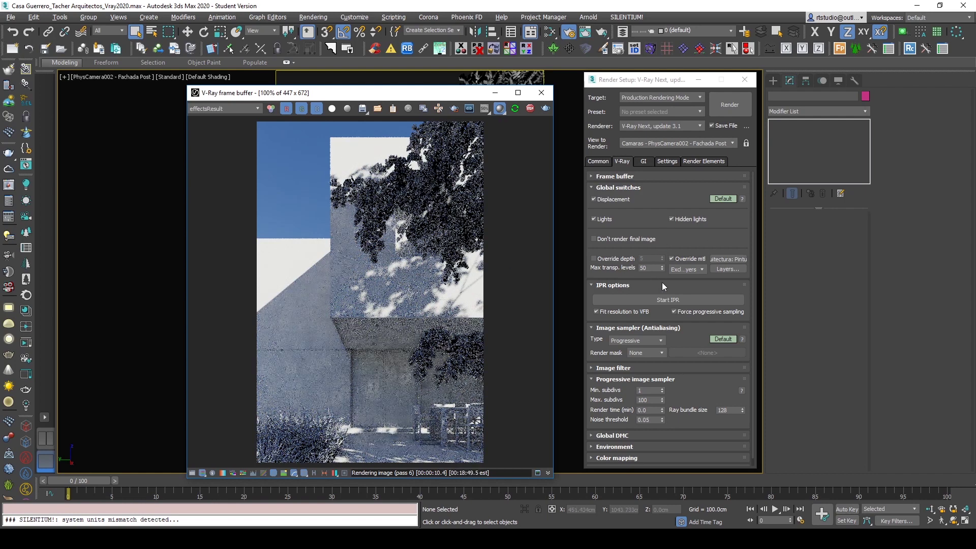
{"action": "left_click", "coordinate": [499, 108]}
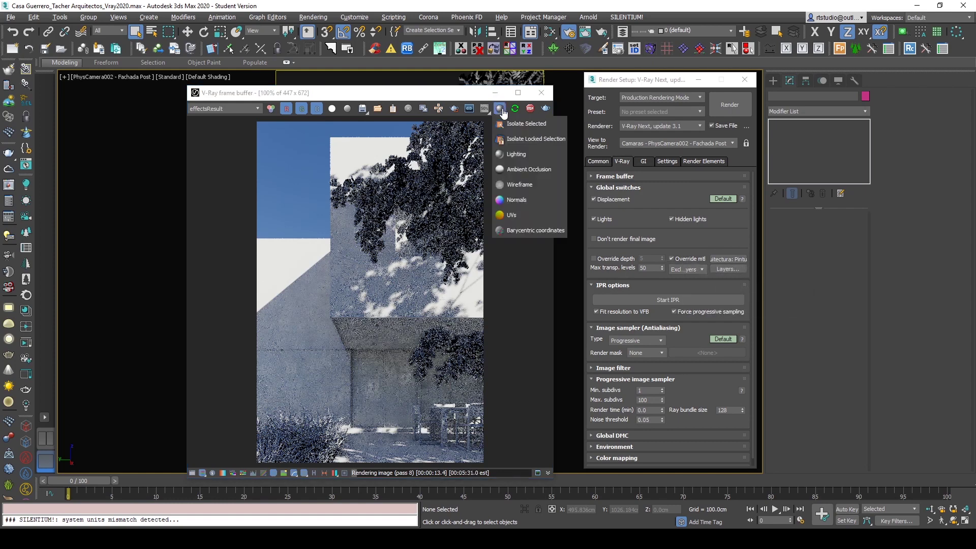
{"action": "left_click", "coordinate": [520, 170]}
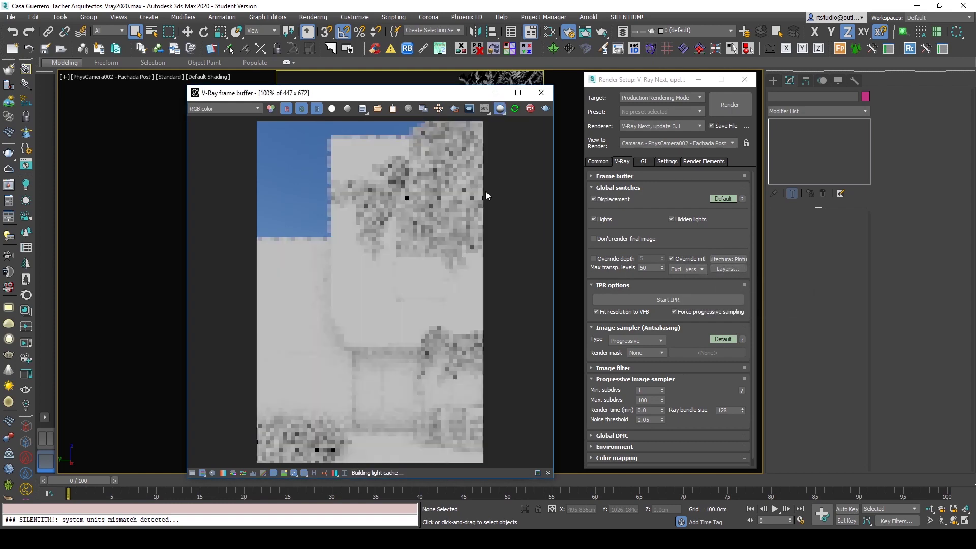
{"action": "left_click", "coordinate": [501, 108]}
{"action": "left_click", "coordinate": [514, 182]}
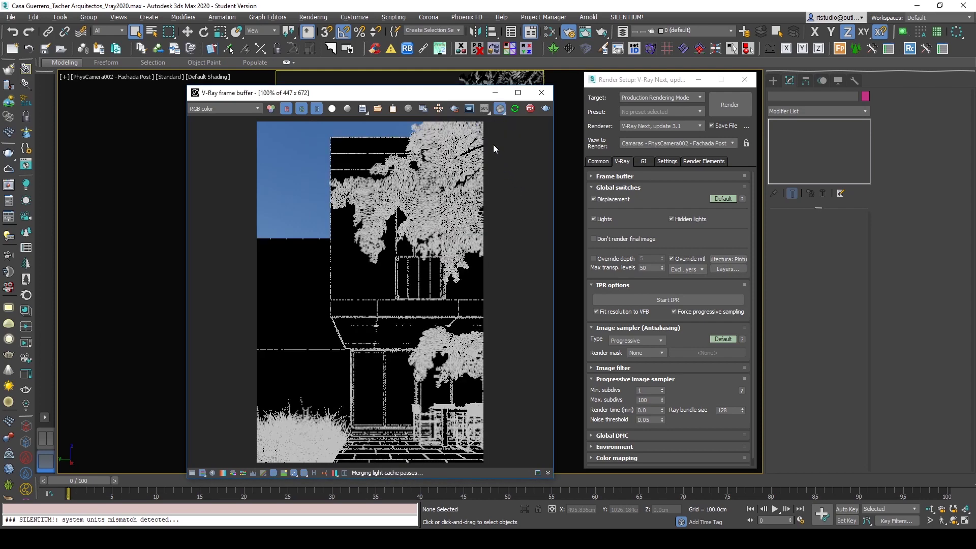
{"action": "left_click", "coordinate": [499, 108]}
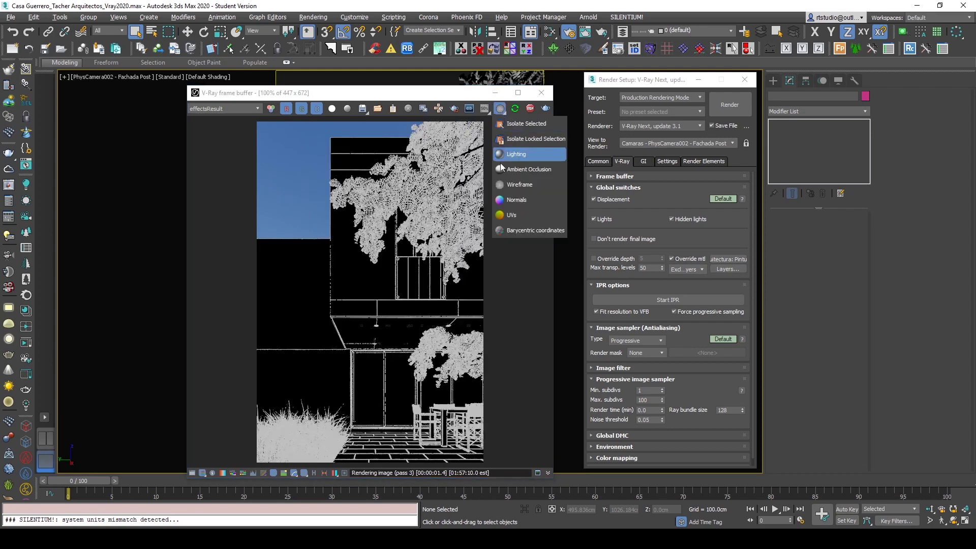
{"action": "left_click", "coordinate": [511, 199]}
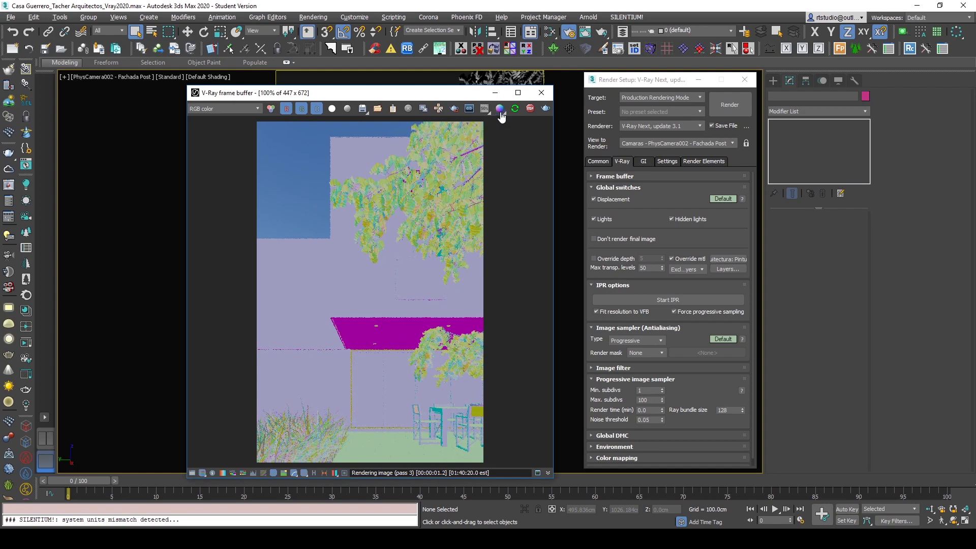
- Preview the interactive render in the UVs and Barycentric coordinates debug shading modes, and return to Lighting mode
{"action": "left_click", "coordinate": [500, 111]}
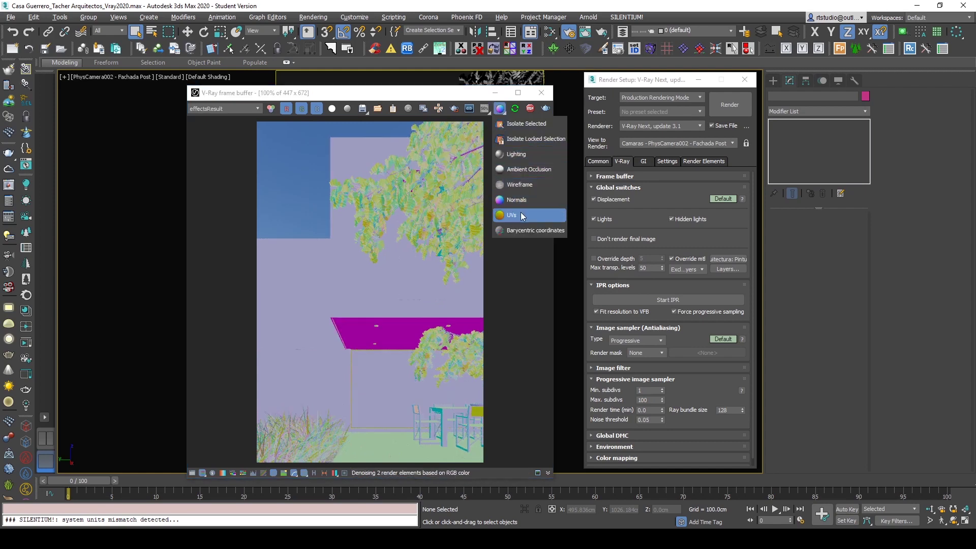
{"action": "left_click", "coordinate": [520, 213]}
{"action": "left_click", "coordinate": [499, 113]}
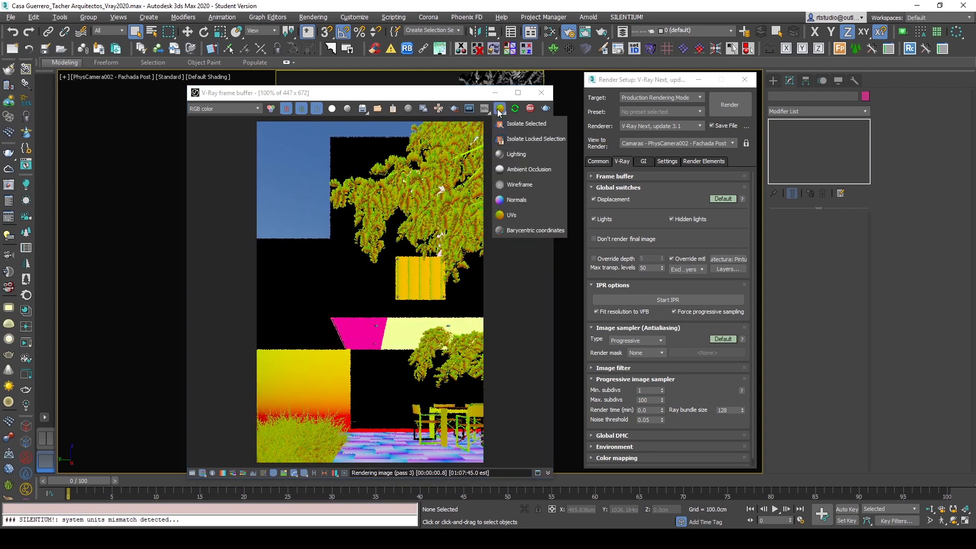
{"action": "left_click", "coordinate": [515, 236]}
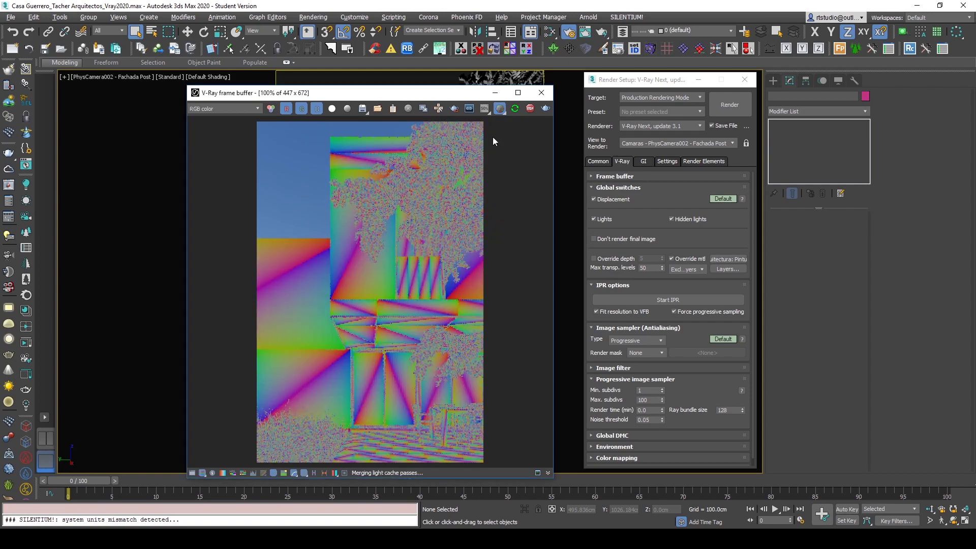
{"action": "left_click", "coordinate": [500, 108]}
{"action": "left_click", "coordinate": [511, 157]}
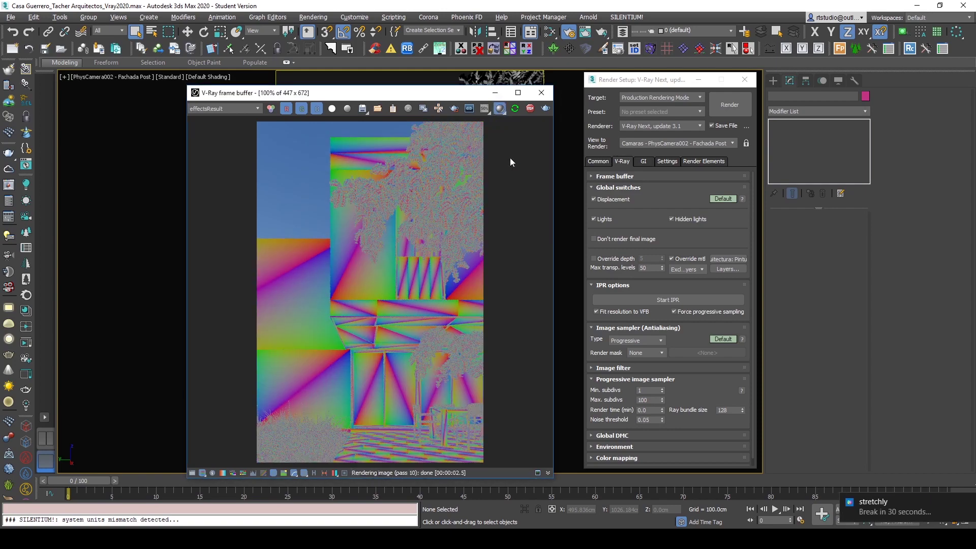
- Move the frame buffer aside to reveal the viewport and hide the Canceleria layer during the interactive render
{"action": "left_click", "coordinate": [967, 503]}
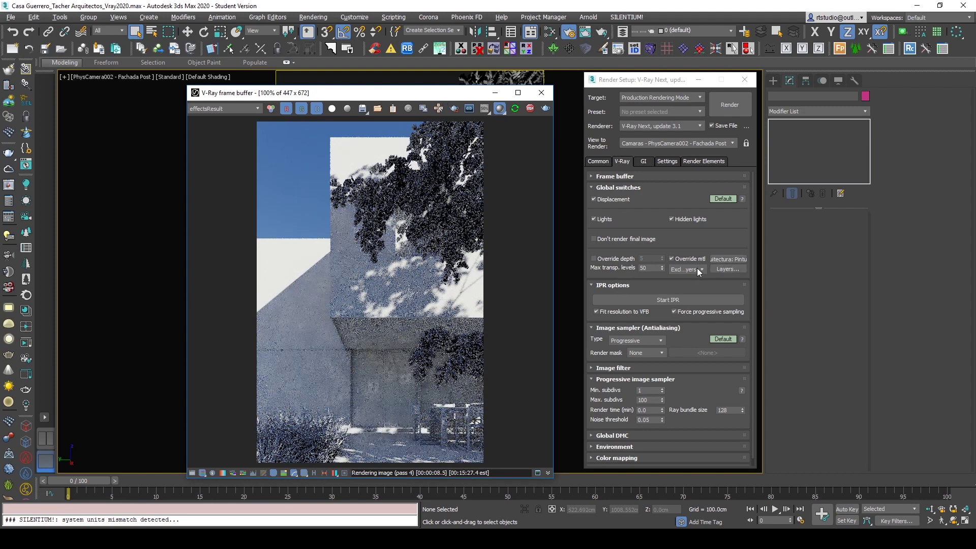
{"action": "left_click_drag", "start_coordinate": [459, 96], "coordinate": [313, 94]}
{"action": "left_click", "coordinate": [696, 30]}
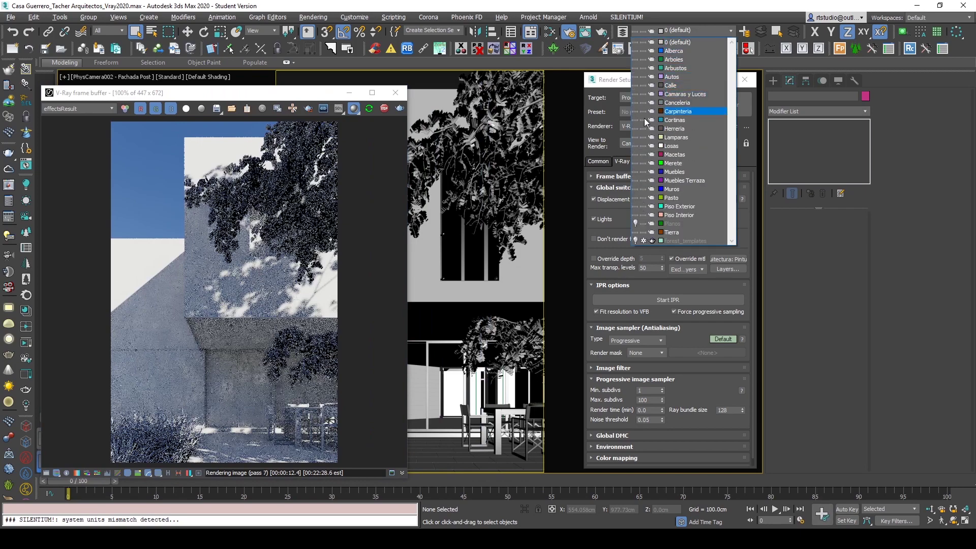
{"action": "left_click", "coordinate": [635, 103]}
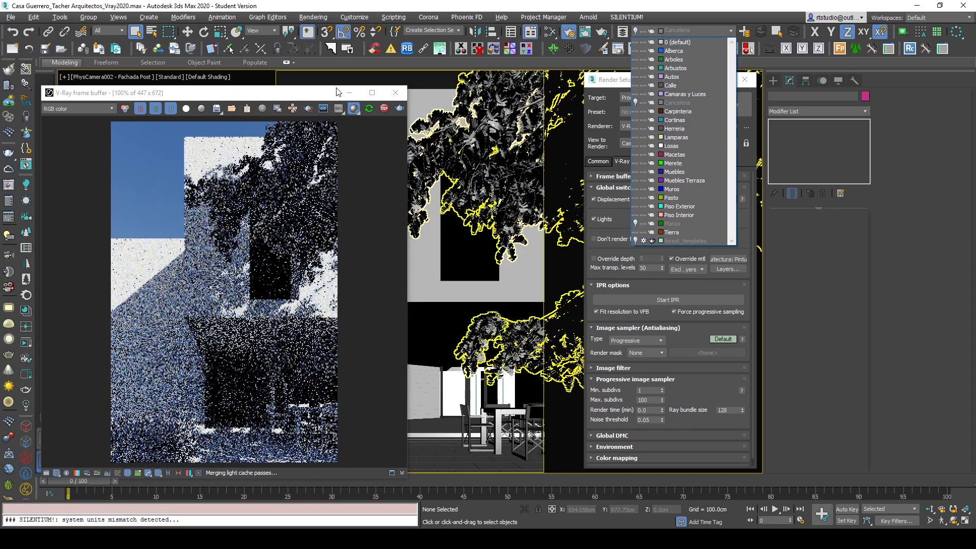
{"action": "left_click", "coordinate": [385, 69]}
{"action": "left_click_drag", "start_coordinate": [298, 93], "coordinate": [374, 78]}
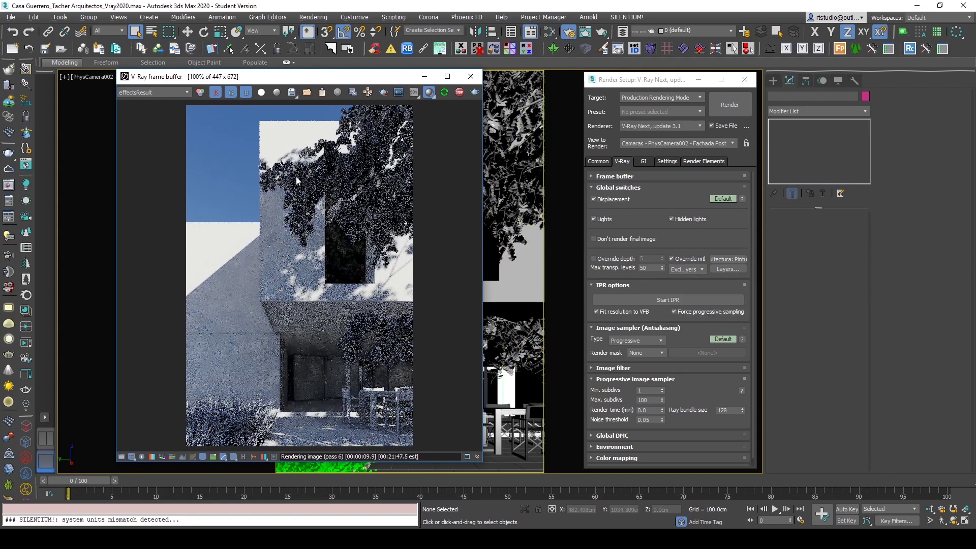
- Select the tree in the viewport and show only it in the interactive render with Isolate Selected
{"action": "left_click", "coordinate": [508, 108]}
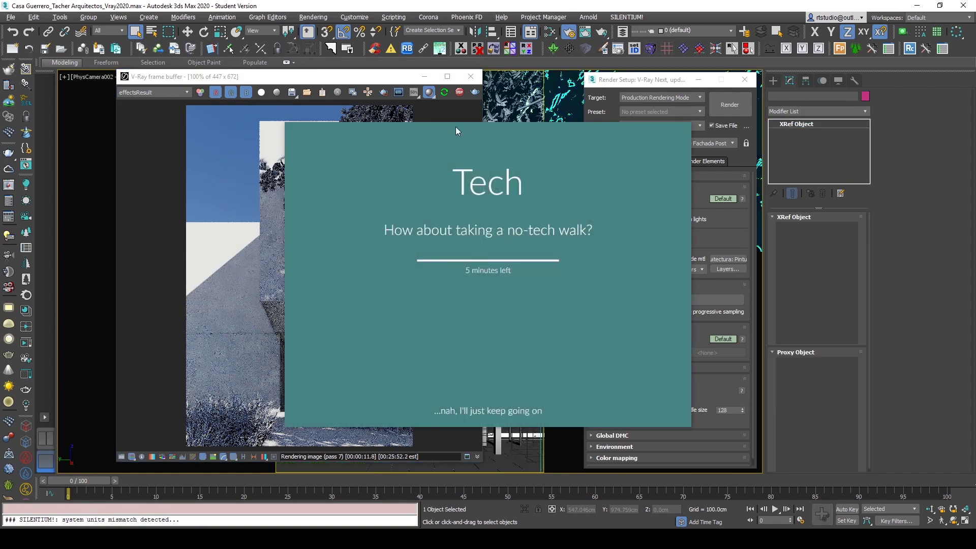
{"action": "left_click", "coordinate": [510, 411]}
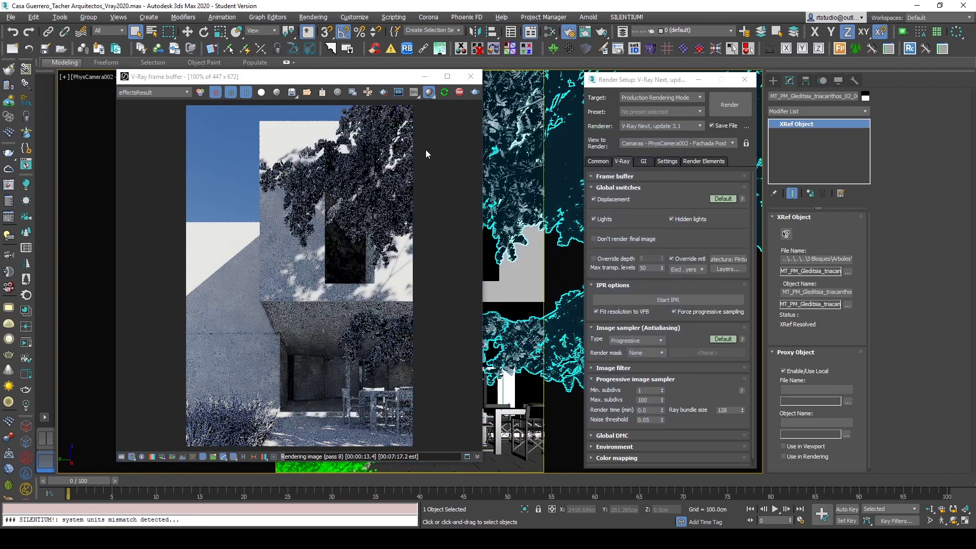
{"action": "left_click", "coordinate": [430, 92]}
{"action": "left_click", "coordinate": [438, 115]}
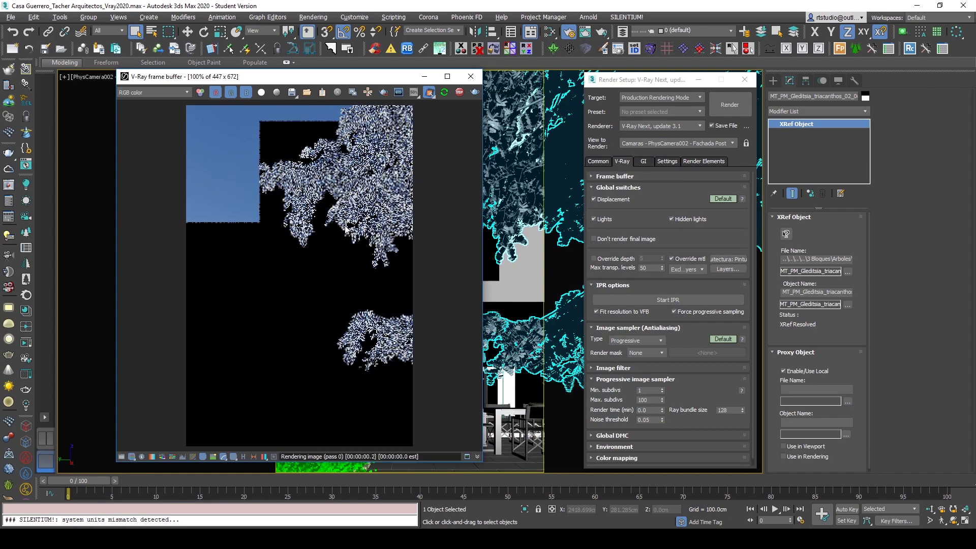
- Switch the debug shading to Isolate Locked Selection and select a wall in the viewport to test the lock
{"action": "left_click", "coordinate": [429, 93]}
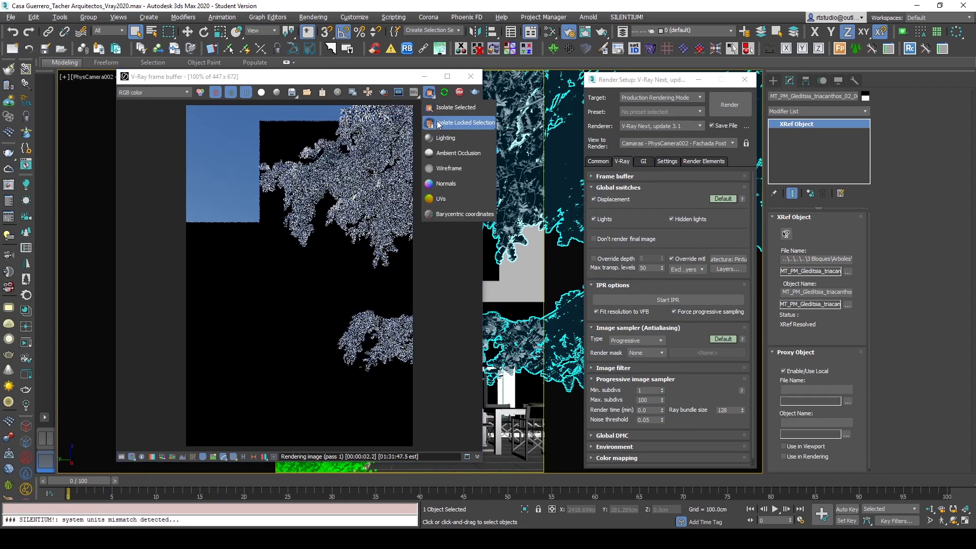
{"action": "left_click", "coordinate": [435, 124]}
{"action": "left_click", "coordinate": [521, 289]}
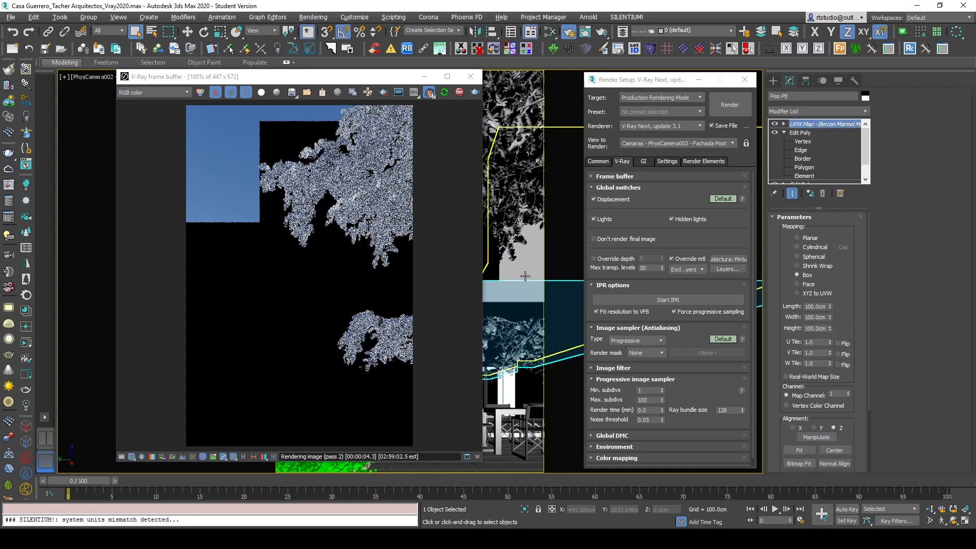
{"action": "left_click_drag", "start_coordinate": [374, 83], "coordinate": [453, 85]}
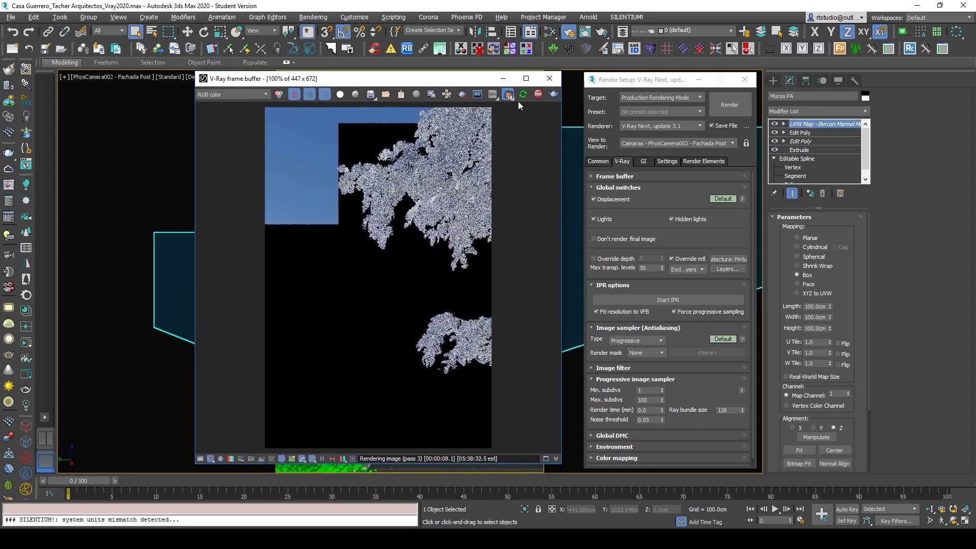
{"action": "left_click_drag", "start_coordinate": [440, 84], "coordinate": [439, 84]}
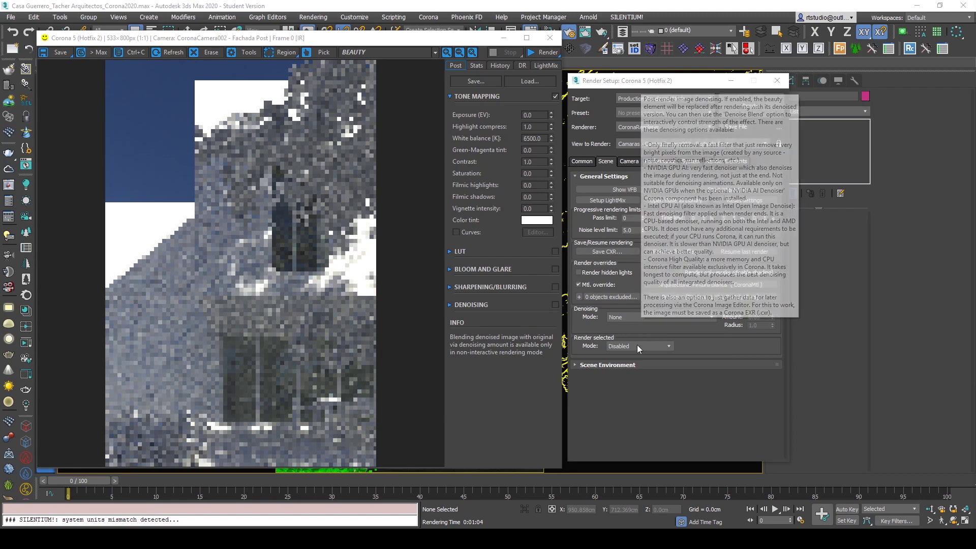
- In the Corona scene, set the denoising mode to Corona High Quality and compare with the V-Ray scene's noise threshold setting
{"action": "left_click", "coordinate": [656, 317]}
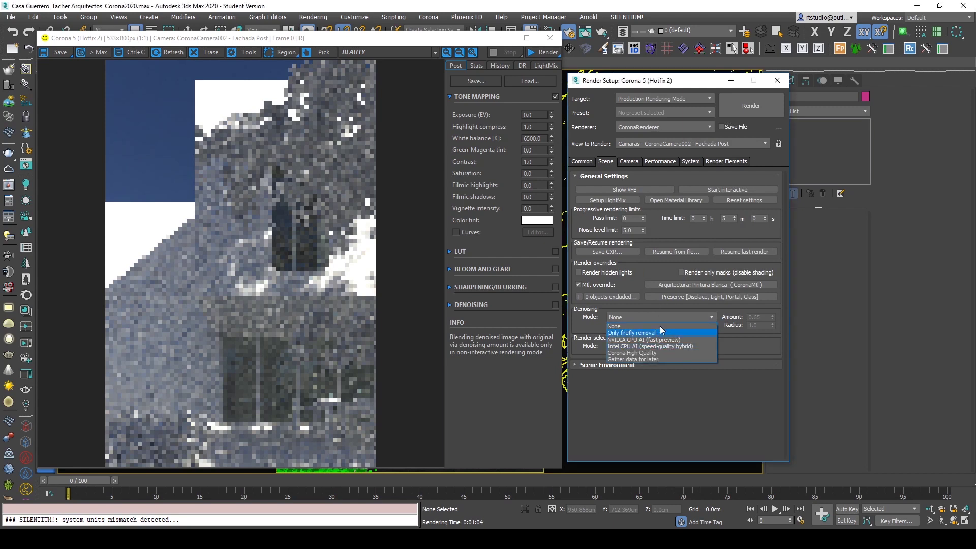
{"action": "left_click", "coordinate": [655, 353]}
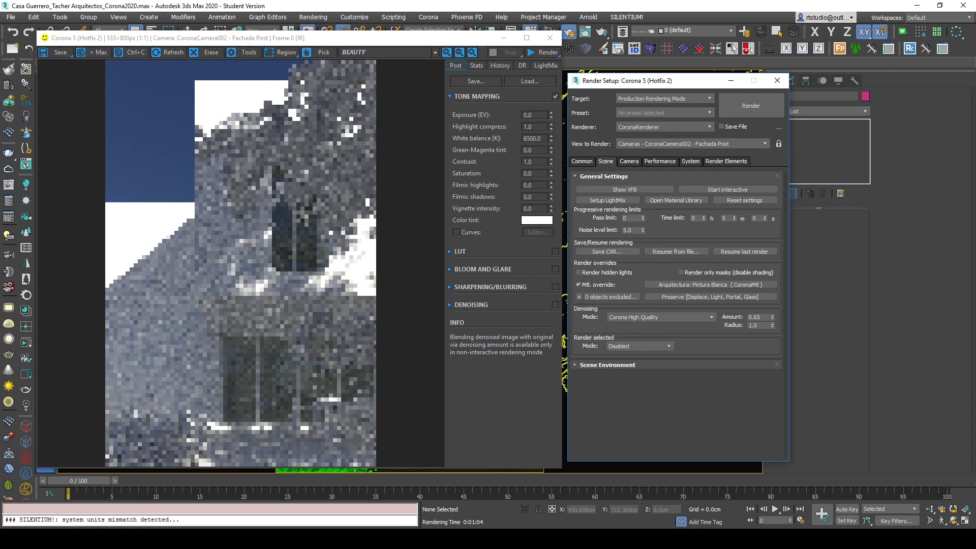
{"action": "mouse_move", "coordinate": [511, 538]}
{"action": "left_click", "coordinate": [541, 466]}
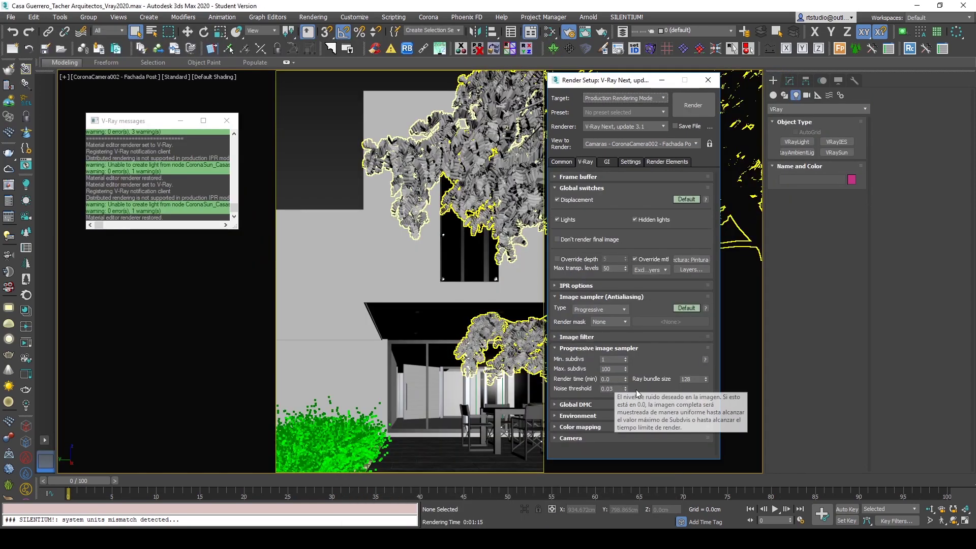
{"action": "left_click", "coordinate": [631, 472]}
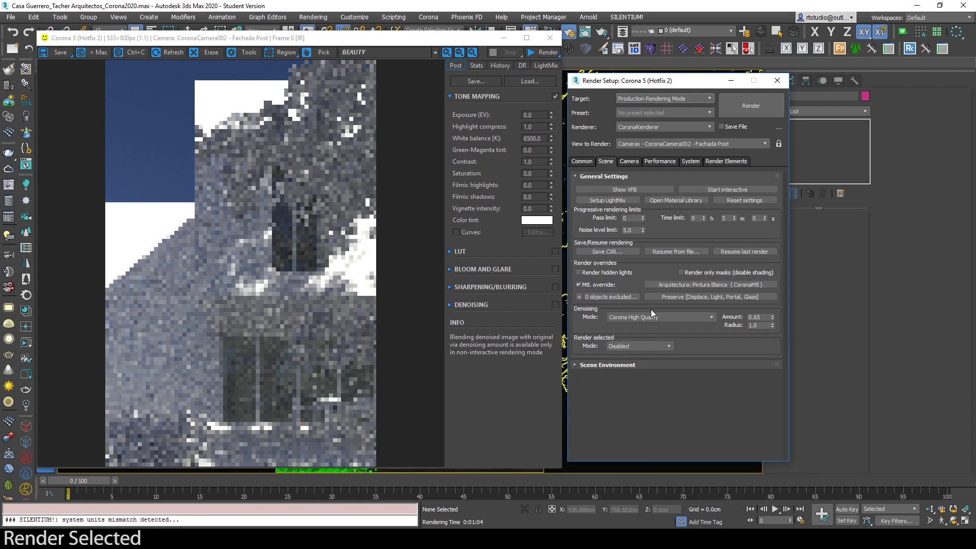
- Close the Corona frame buffer, set Render selected to Viewport selection with the tree selected, and start an interactive render
{"action": "mouse_move", "coordinate": [637, 346]}
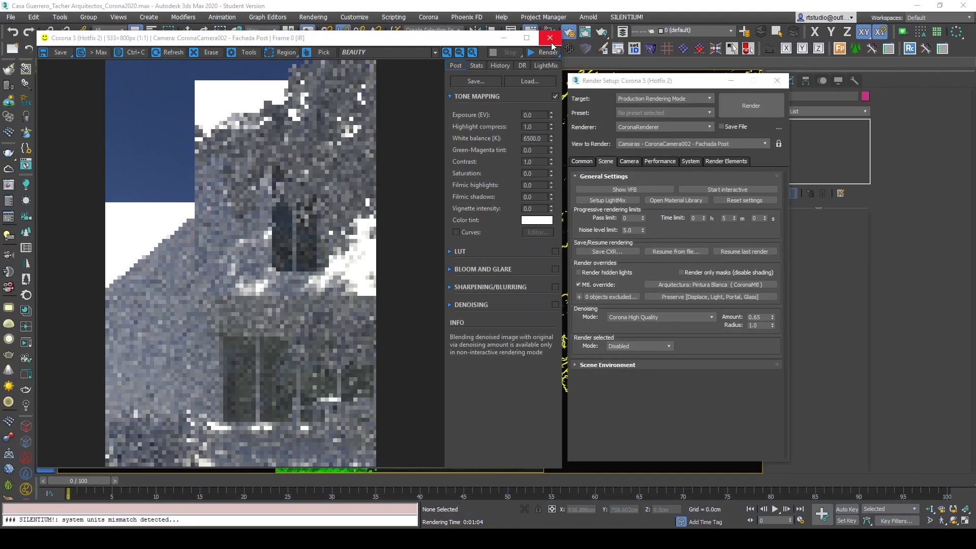
{"action": "left_click", "coordinate": [550, 39]}
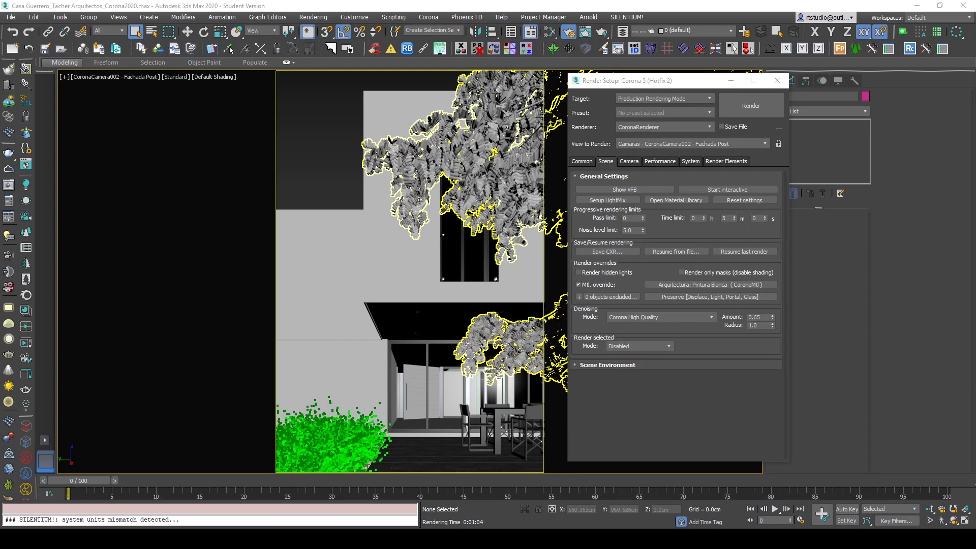
{"action": "left_click", "coordinate": [557, 350]}
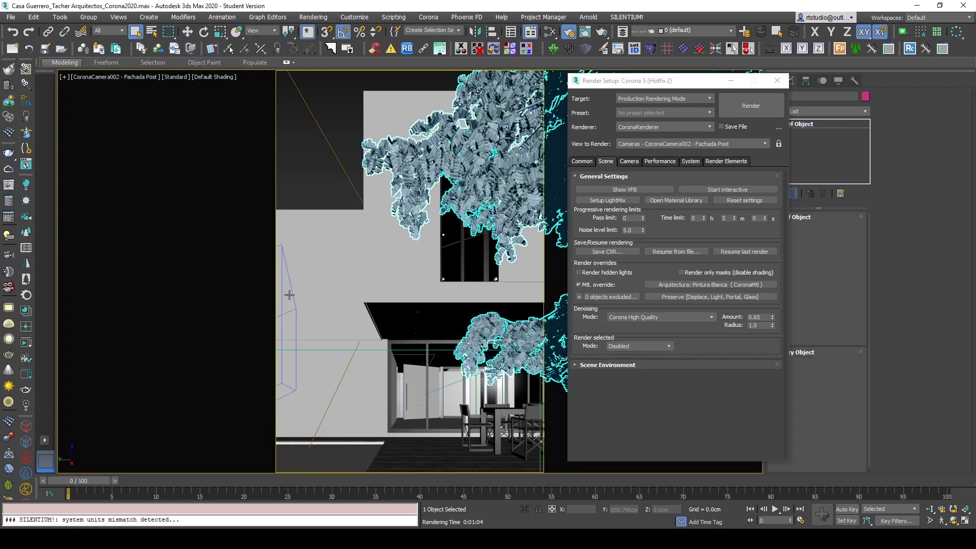
{"action": "left_click", "coordinate": [647, 346]}
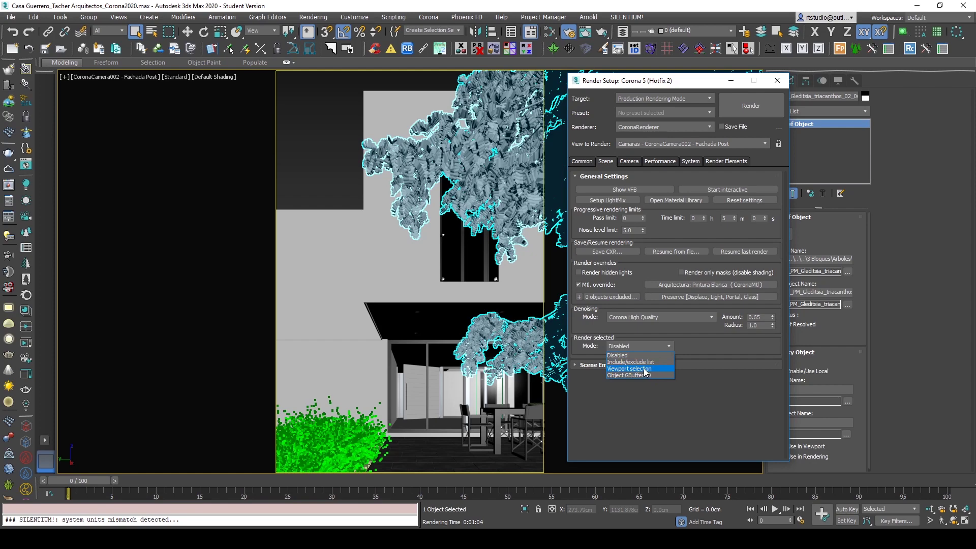
{"action": "left_click", "coordinate": [645, 369]}
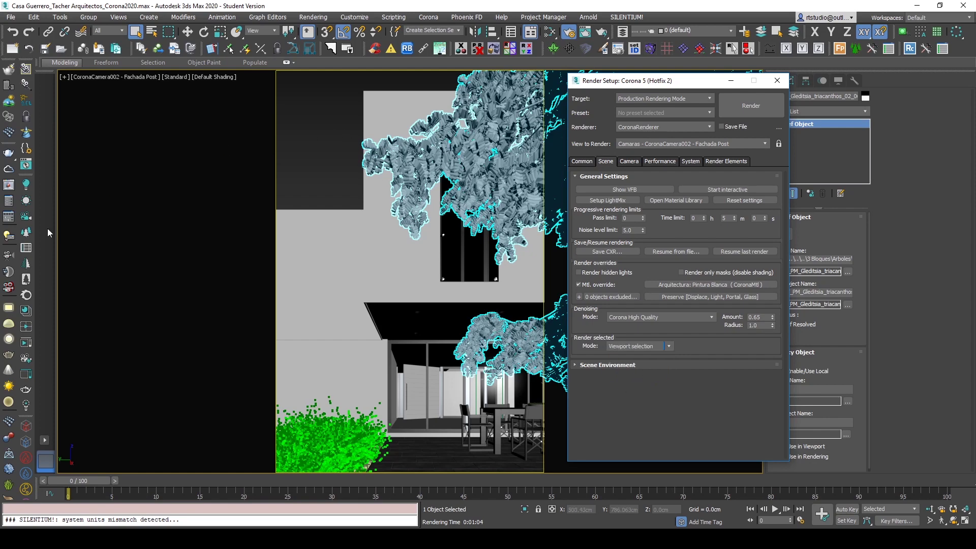
{"action": "left_click", "coordinate": [27, 344]}
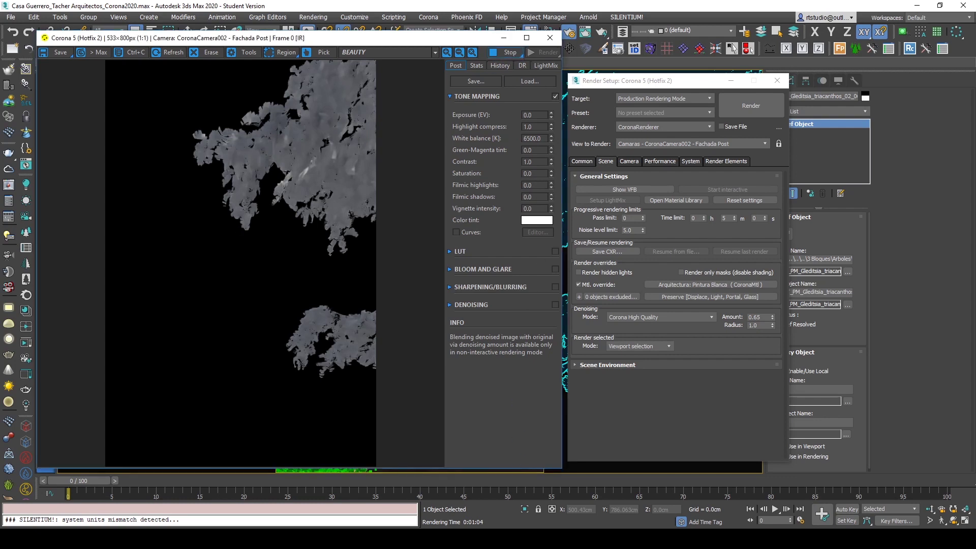
- Switch to the V-Ray scene, set the render mask to Selected and render only the selected tree
{"action": "mouse_move", "coordinate": [511, 538]}
{"action": "left_click", "coordinate": [513, 495]}
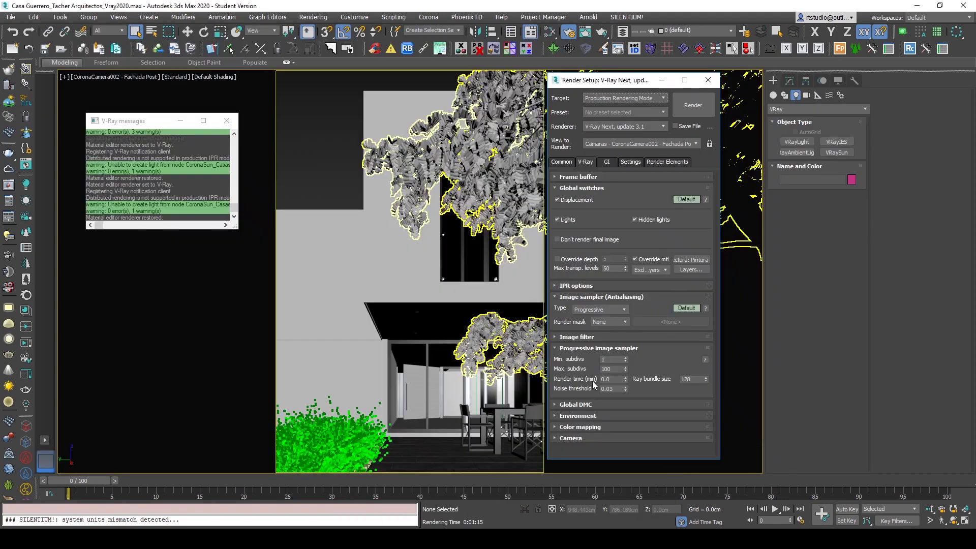
{"action": "left_click", "coordinate": [615, 319]}
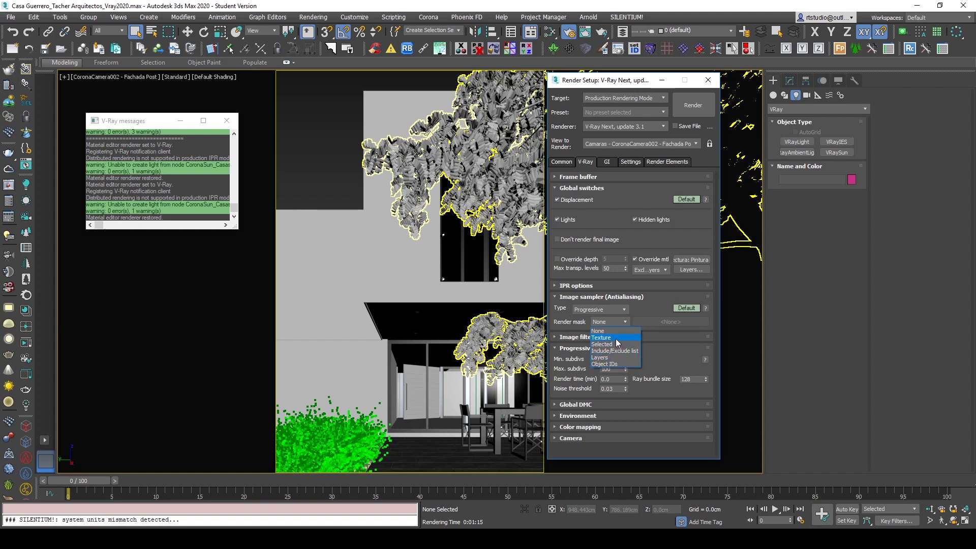
{"action": "left_click", "coordinate": [616, 345]}
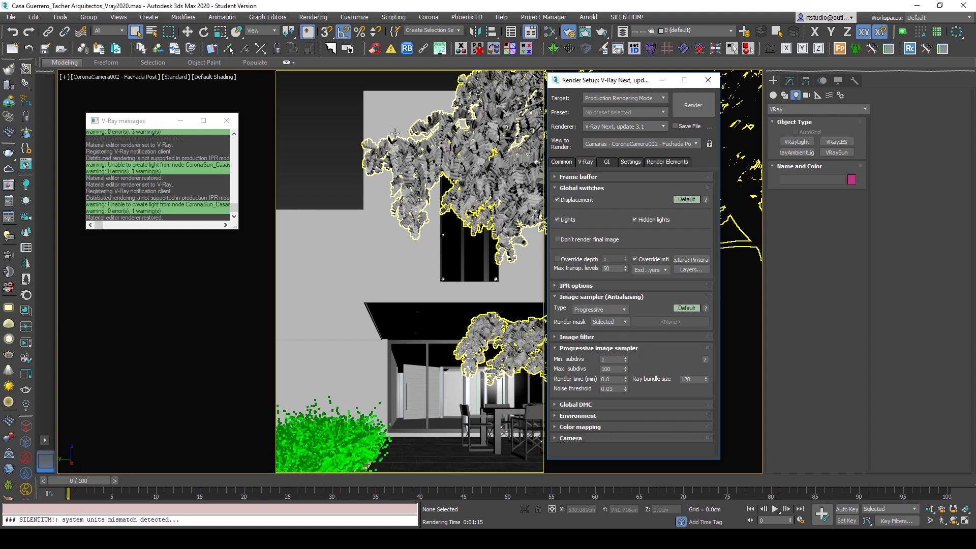
{"action": "left_click", "coordinate": [481, 81]}
{"action": "left_click", "coordinate": [9, 186]}
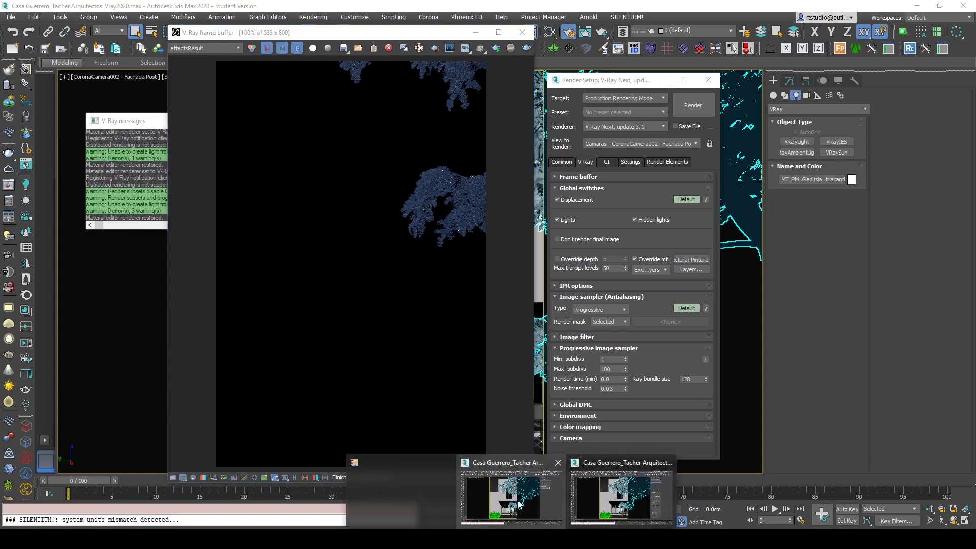
- In the Corona scene, close the render setup and place a spherical Corona Light with a radius of about 460 cm in front of the house
{"action": "left_click", "coordinate": [621, 517]}
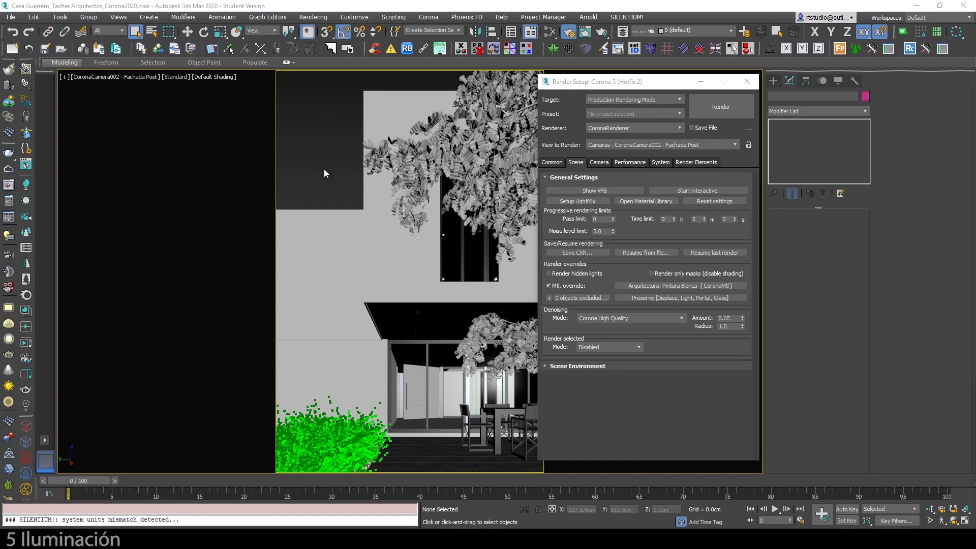
{"action": "left_click", "coordinate": [747, 82]}
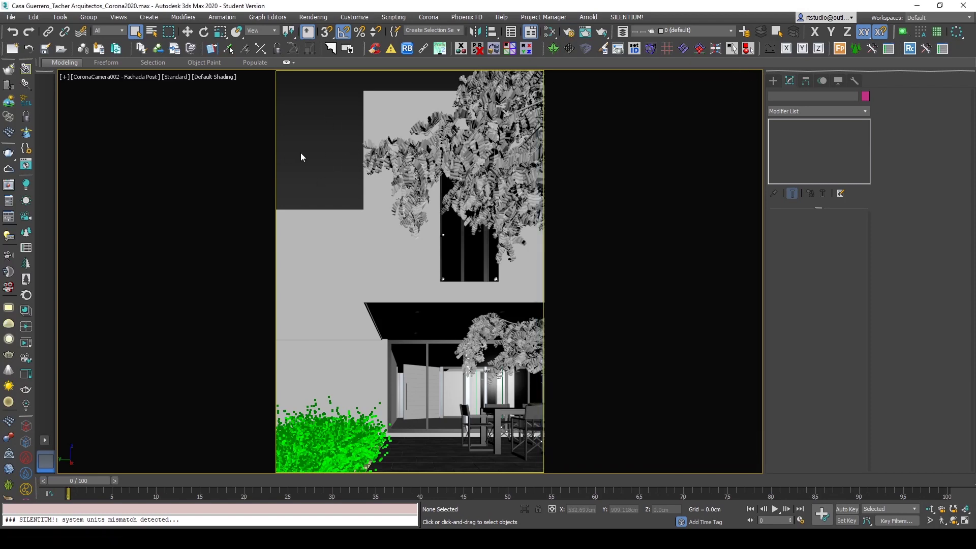
{"action": "key", "text": "t"}
{"action": "scroll", "coordinate": [325, 191], "scroll_direction": "up", "scroll_amount": 3}
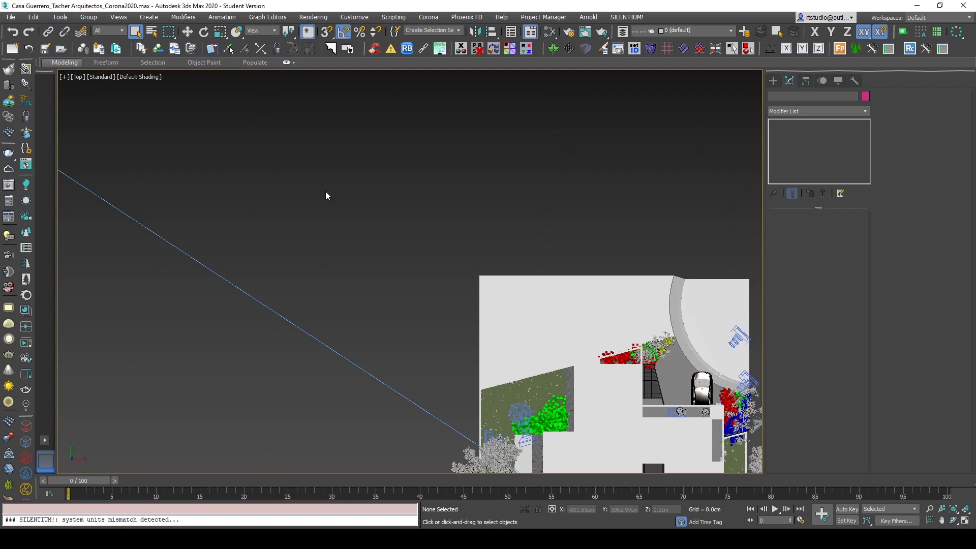
{"action": "scroll", "coordinate": [397, 296], "scroll_direction": "down", "scroll_amount": 4}
{"action": "middle_click_drag", "start_coordinate": [398, 299], "coordinate": [623, 240], "text": "alt"}
{"action": "scroll", "coordinate": [410, 354], "scroll_direction": "up", "scroll_amount": 5}
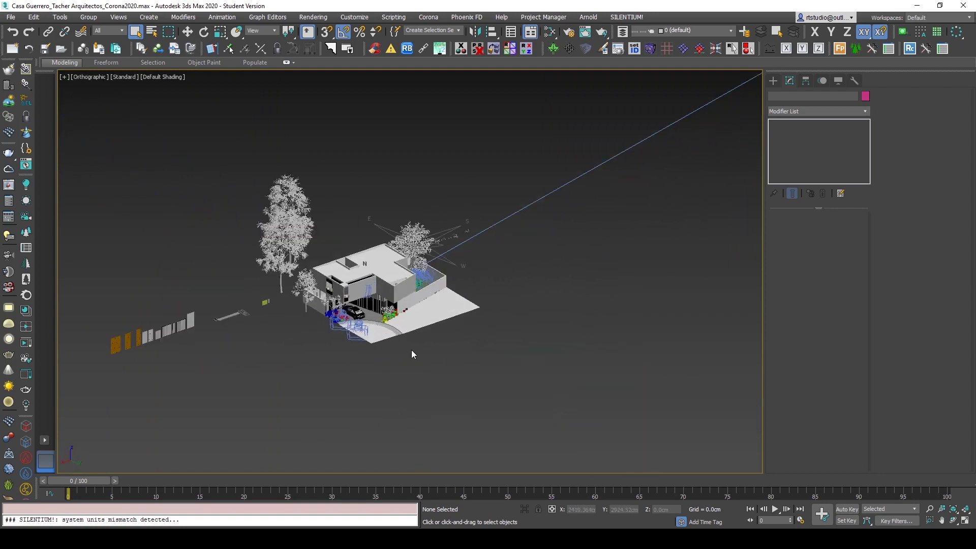
{"action": "middle_click_drag", "start_coordinate": [409, 361], "coordinate": [424, 355]}
{"action": "scroll", "coordinate": [424, 358], "scroll_direction": "up", "scroll_amount": 3}
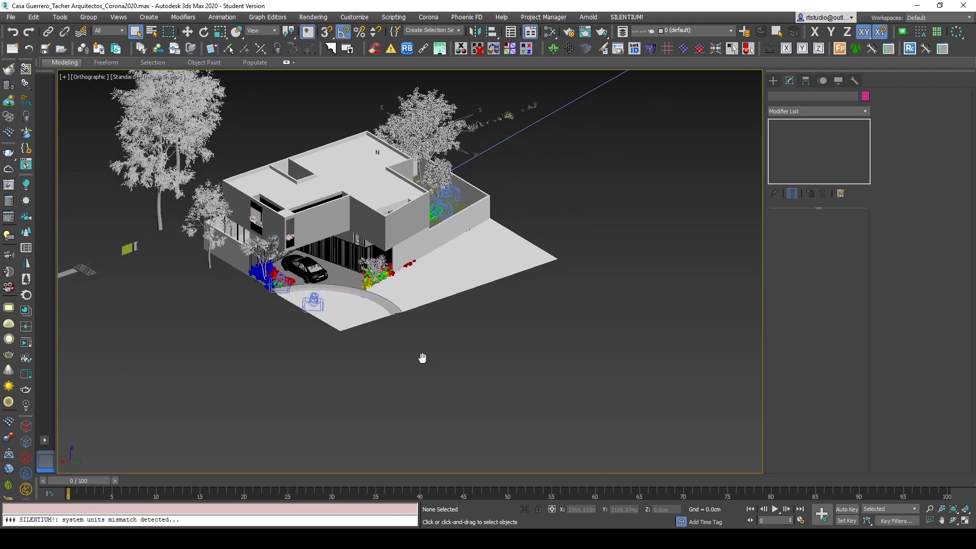
{"action": "left_click", "coordinate": [28, 186]}
{"action": "left_click_drag", "start_coordinate": [238, 381], "coordinate": [253, 357]}
{"action": "left_click", "coordinate": [789, 81]}
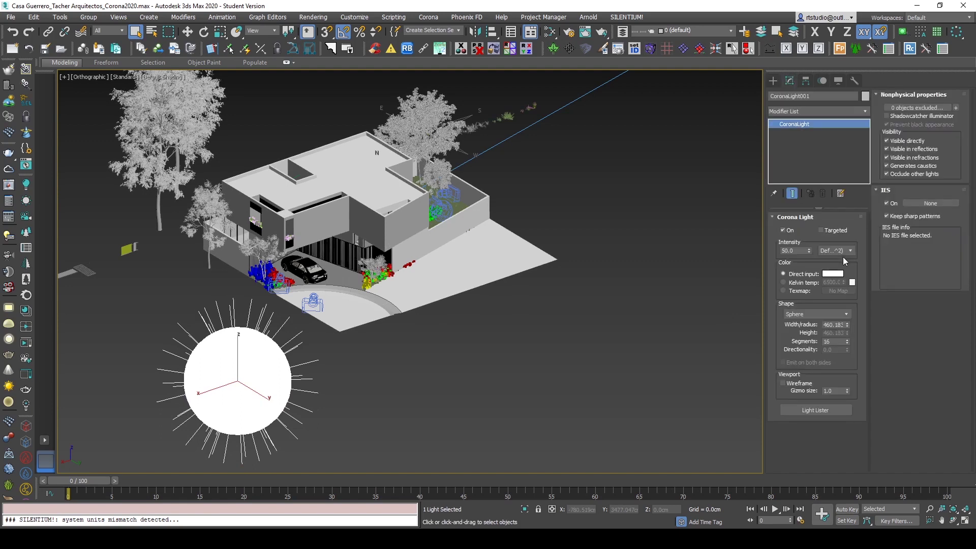
- Examine the shape options available for the Corona Light without changing its spherical shape
{"action": "left_click", "coordinate": [825, 315]}
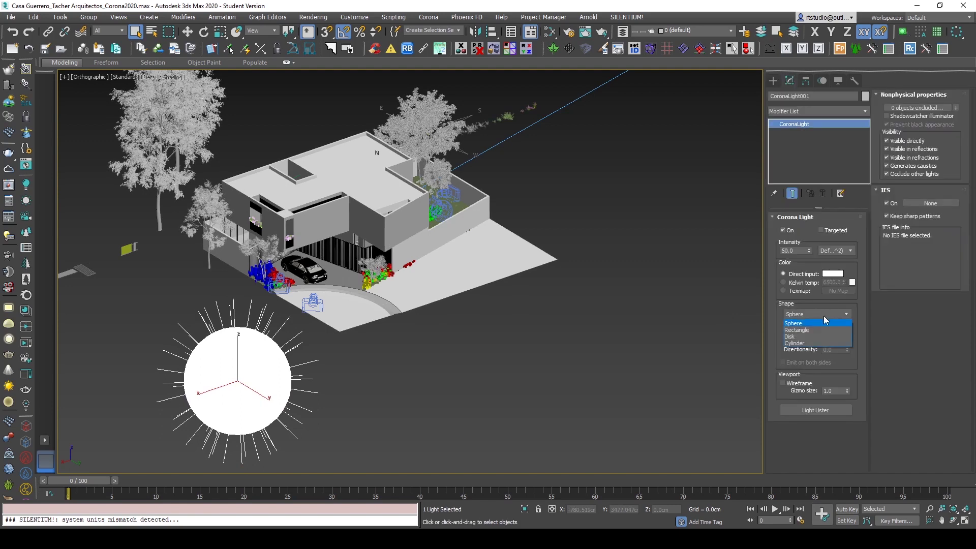
{"action": "left_click", "coordinate": [778, 329]}
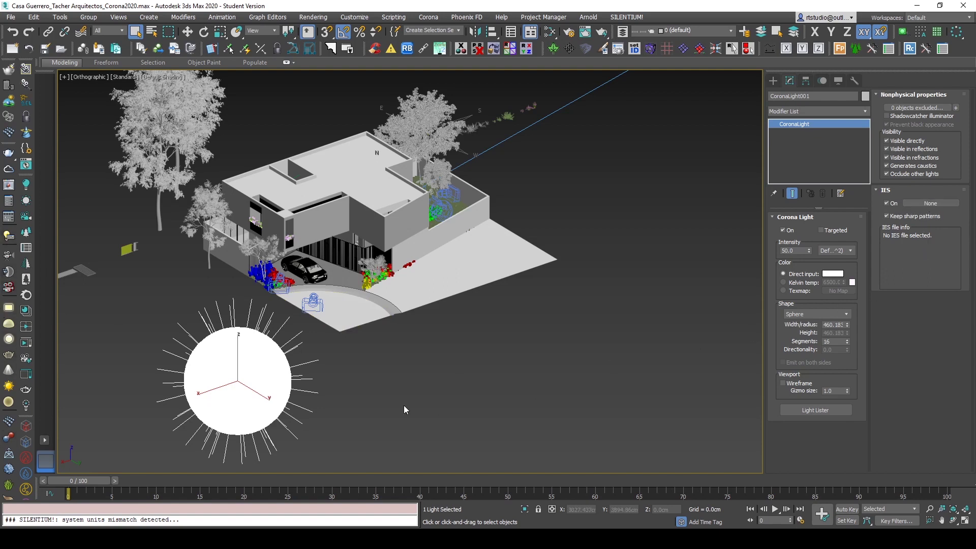
{"action": "middle_click_drag", "start_coordinate": [350, 359], "coordinate": [398, 331]}
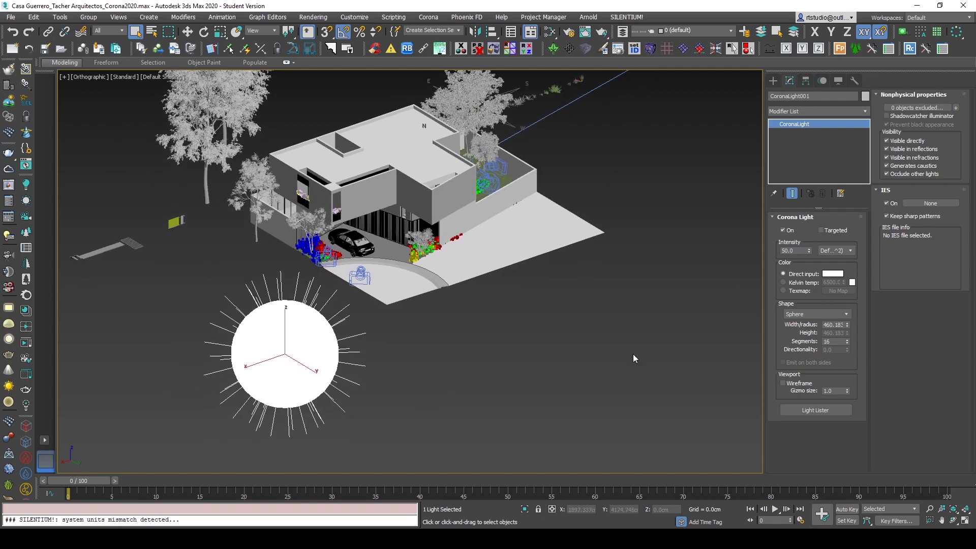
{"action": "left_click", "coordinate": [817, 315]}
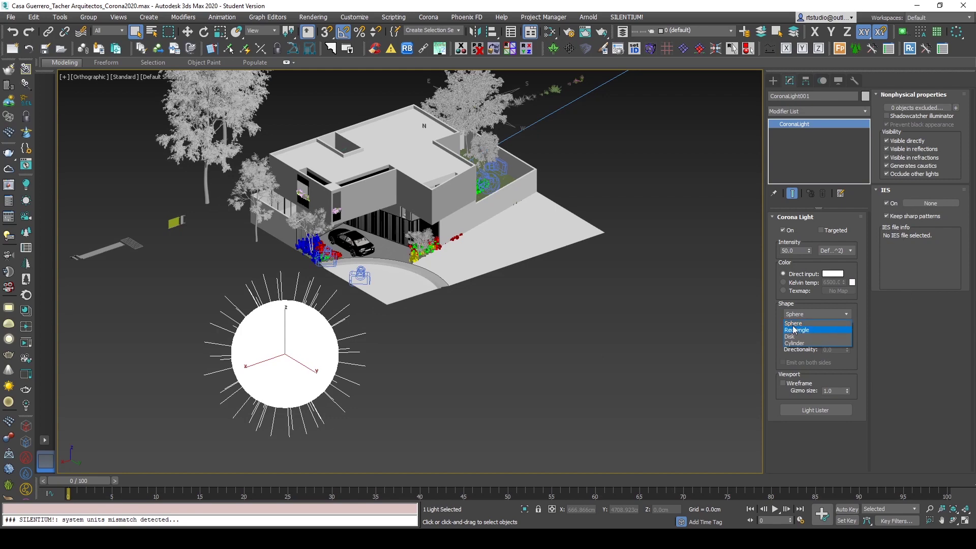
{"action": "left_click", "coordinate": [774, 294]}
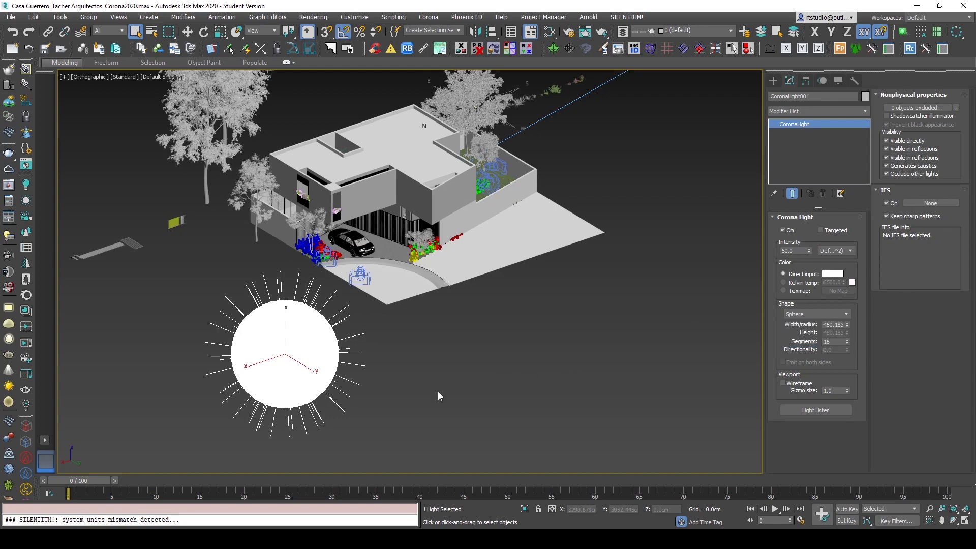
- Delete the spherical Corona Light in front of the house
{"action": "scroll", "coordinate": [413, 395], "scroll_direction": "down", "scroll_amount": 1}
{"action": "key", "text": "Delete"}
{"action": "scroll", "coordinate": [362, 394], "scroll_direction": "down", "scroll_amount": 4}
{"action": "middle_click_drag", "start_coordinate": [403, 373], "coordinate": [369, 343]}
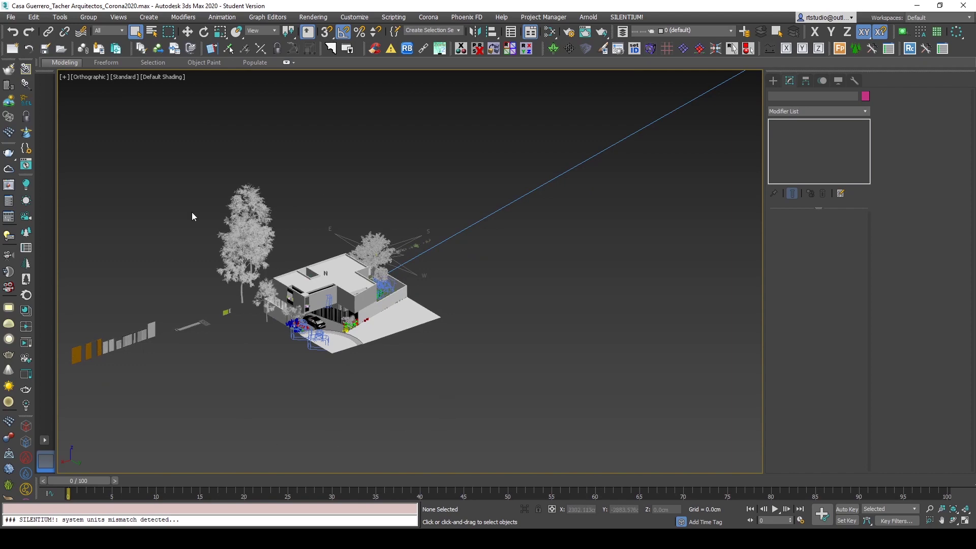
{"action": "scroll", "coordinate": [325, 385], "scroll_direction": "up", "scroll_amount": 4}
{"action": "middle_click_drag", "start_coordinate": [405, 356], "coordinate": [395, 391]}
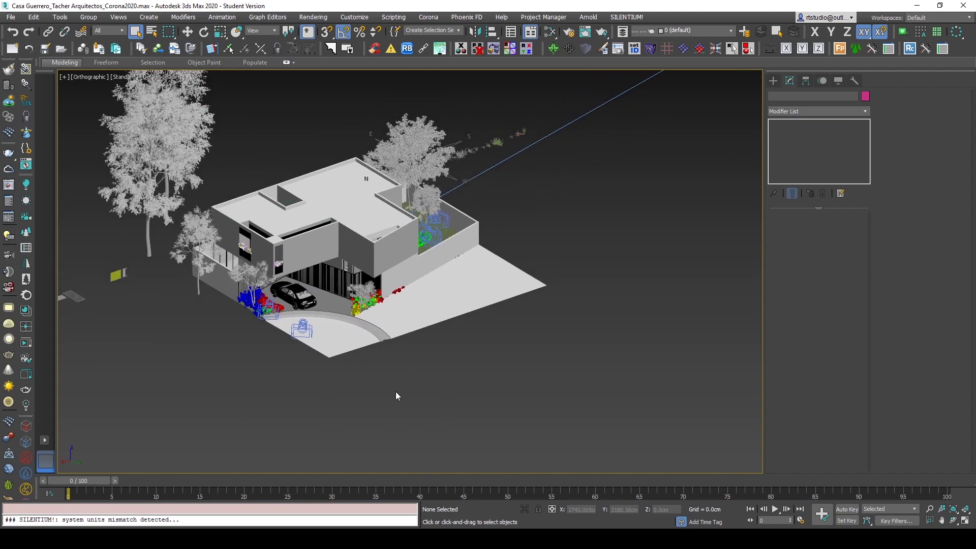
- Check the map assigned as the scene background in the Environment and Effects settings and close them
{"action": "key", "text": "8"}
{"action": "left_click_drag", "start_coordinate": [618, 47], "coordinate": [661, 90]}
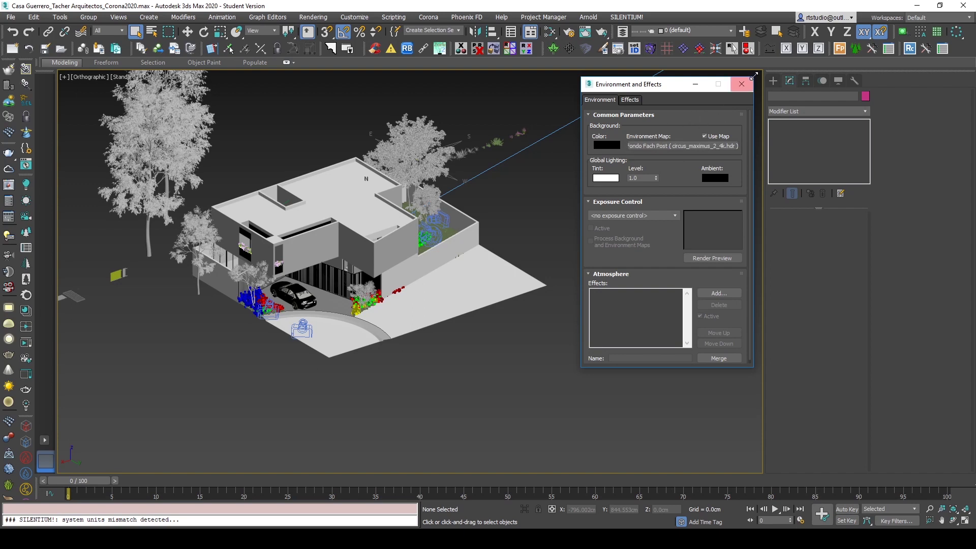
{"action": "left_click", "coordinate": [741, 83]}
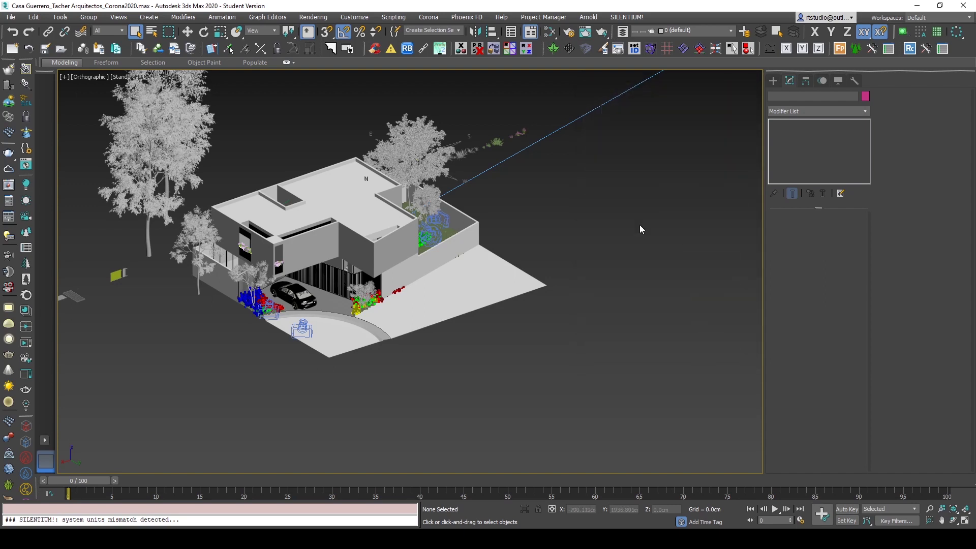
- Open the Slate Material Editor, enlarge it and bring the HDRI background maps into view
{"action": "key", "text": "m"}
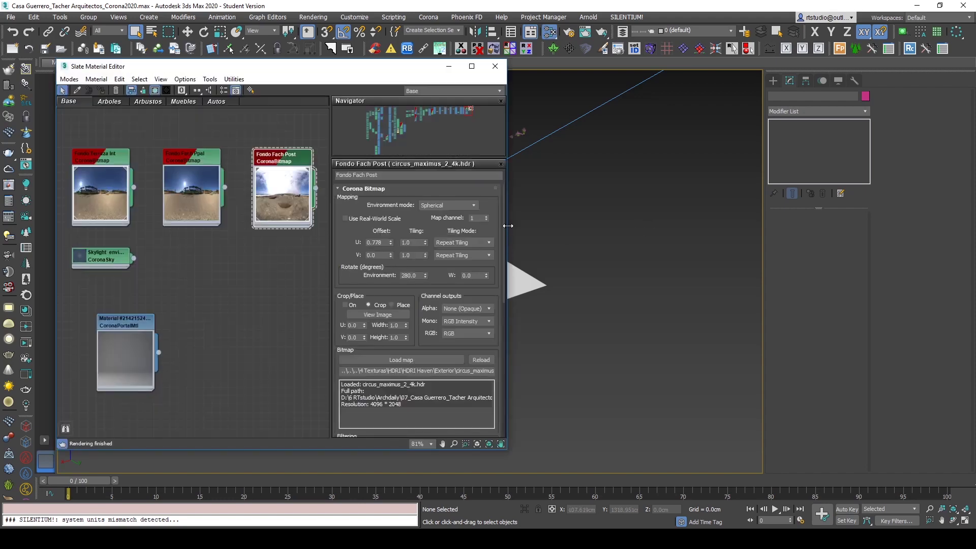
{"action": "left_click_drag", "start_coordinate": [722, 225], "coordinate": [753, 225]}
{"action": "left_click_drag", "start_coordinate": [614, 74], "coordinate": [618, 89]}
{"action": "middle_click_drag", "start_coordinate": [250, 304], "coordinate": [342, 298]}
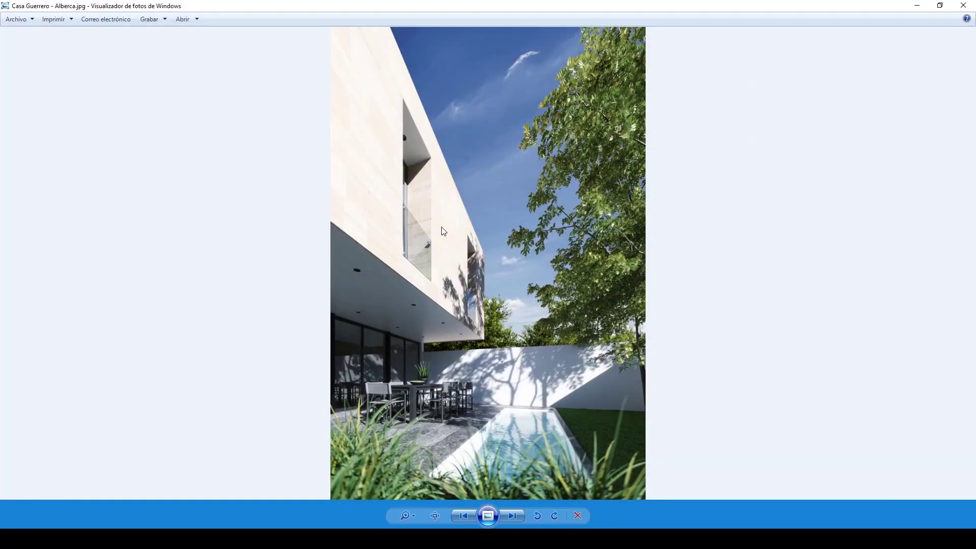
- Browse the finished Casa Guerrero renders in the Windows photo viewer to compare their skies, and close the viewer
{"action": "key", "text": "Right"}
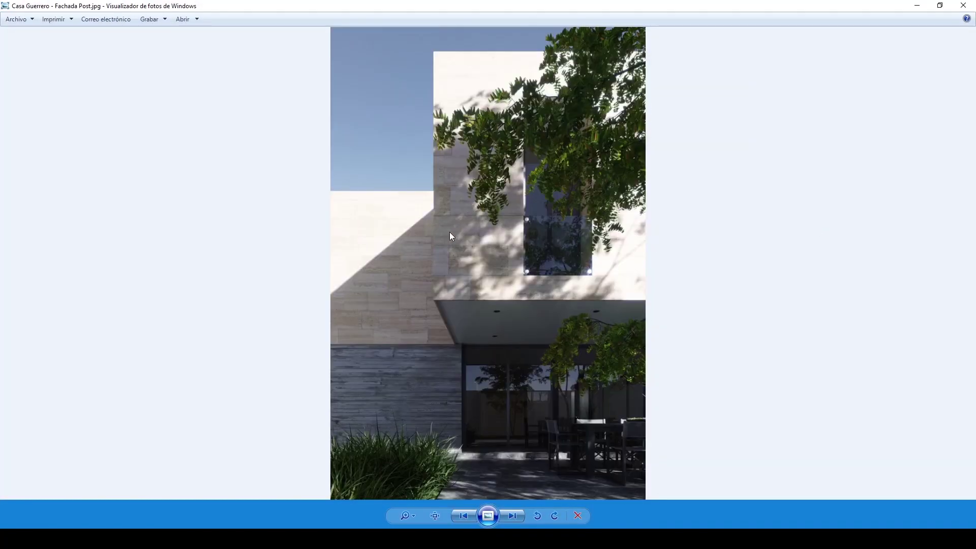
{"action": "key", "text": "Right"}
{"action": "key", "text": "Right"}
{"action": "key", "text": "Right"}
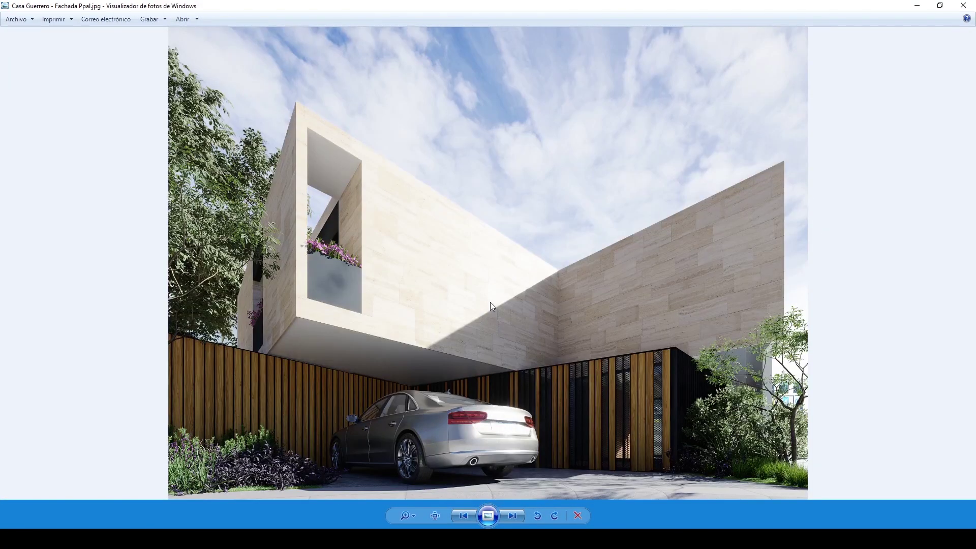
{"action": "key", "text": "Right"}
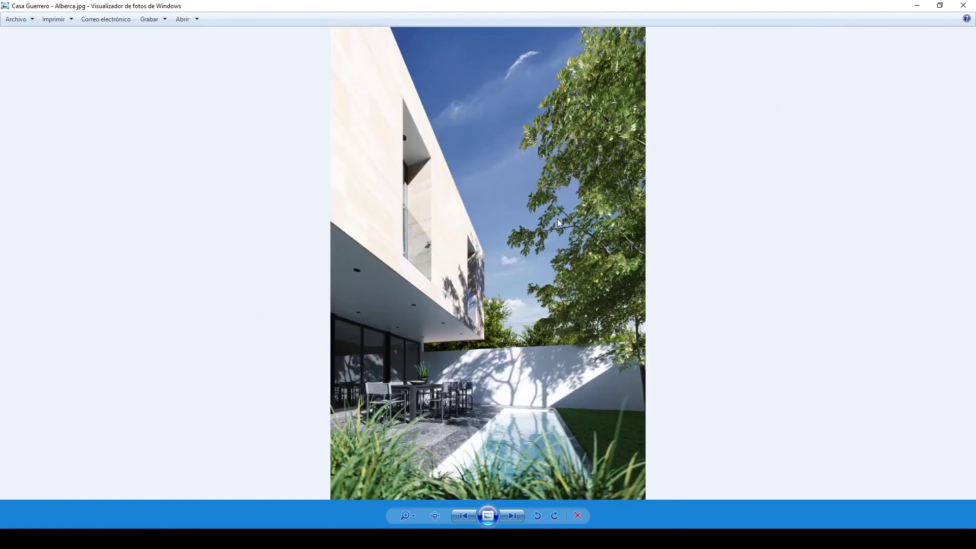
{"action": "key", "text": "Right"}
{"action": "key", "text": "Right"}
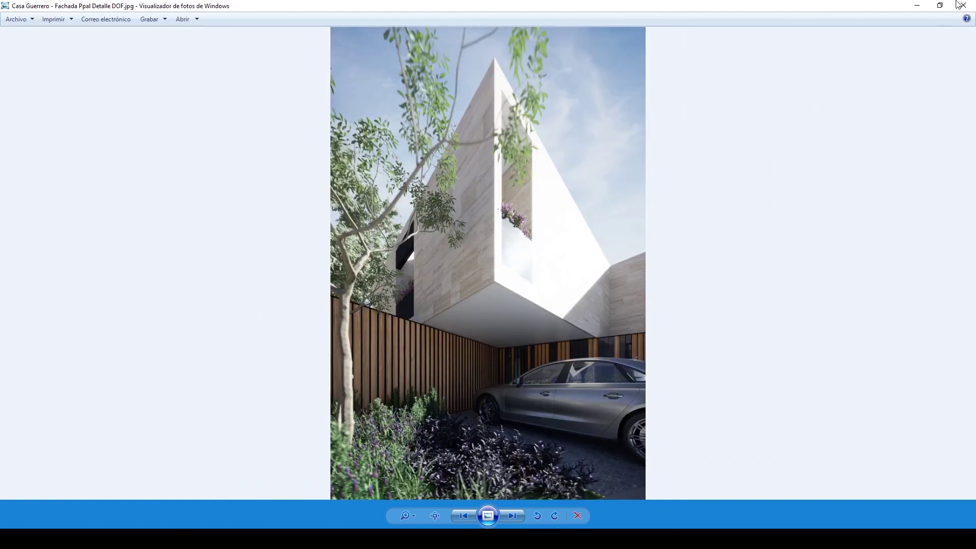
{"action": "left_click", "coordinate": [964, 6]}
- Add a CoronaBitmap map to the empty area of the Base view below Fondo Fach Post
{"action": "middle_click_drag", "start_coordinate": [346, 263], "coordinate": [372, 248]}
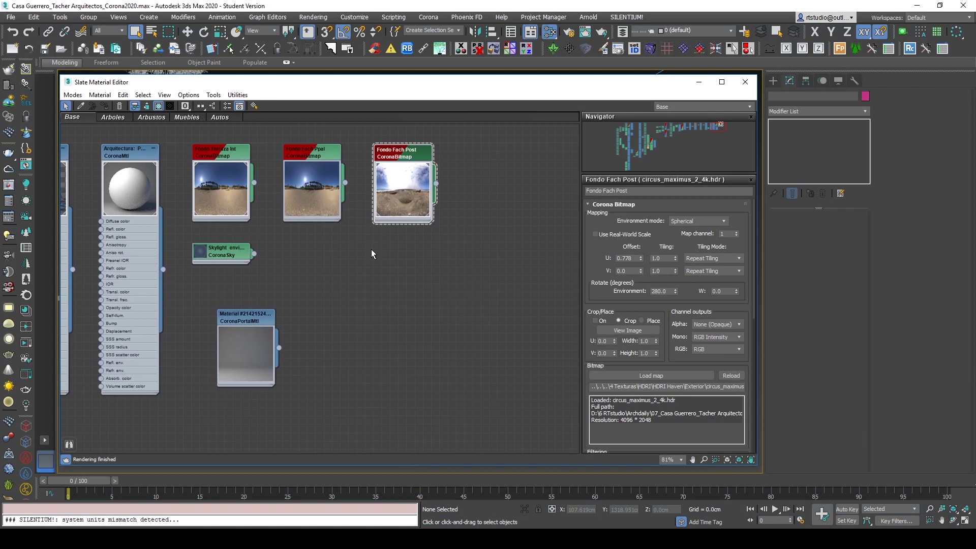
{"action": "middle_click_drag", "start_coordinate": [416, 273], "coordinate": [367, 280]}
{"action": "right_click", "coordinate": [384, 273]}
{"action": "mouse_move", "coordinate": [417, 291]}
{"action": "mouse_move", "coordinate": [335, 303]}
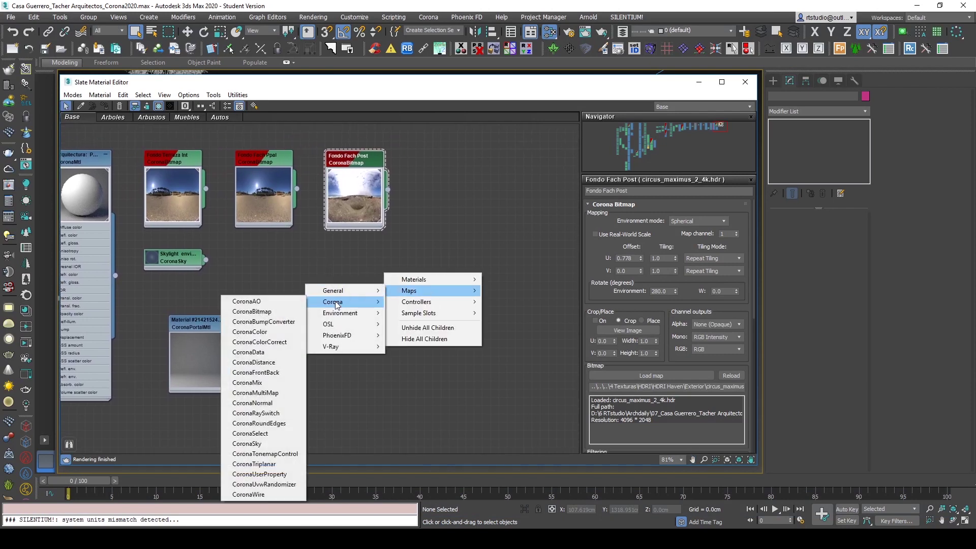
{"action": "left_click", "coordinate": [259, 311]}
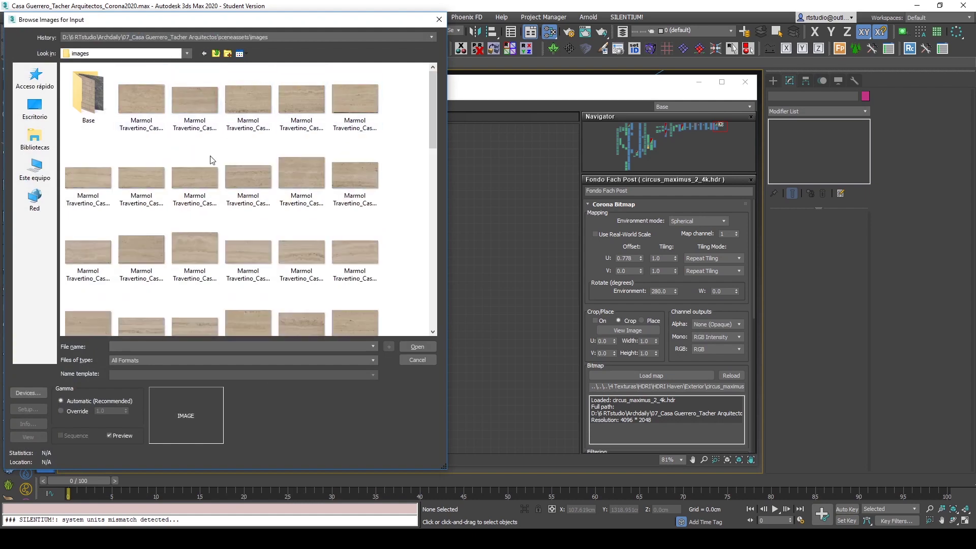
- Browse for the bitmap's image in the 4 Texturas > HDRI > HDRI Haven > Exterior folder on drive D
{"action": "left_click", "coordinate": [34, 169]}
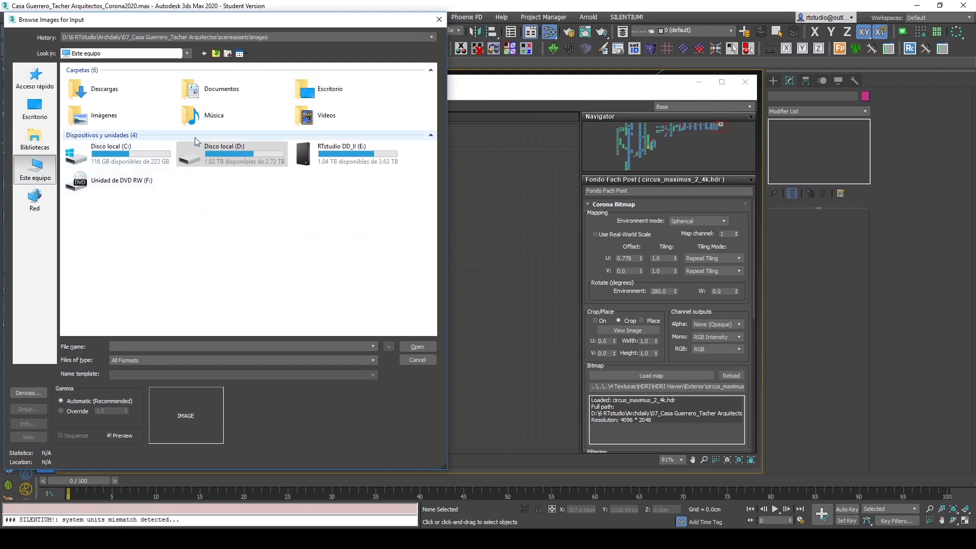
{"action": "double_click", "coordinate": [223, 154]}
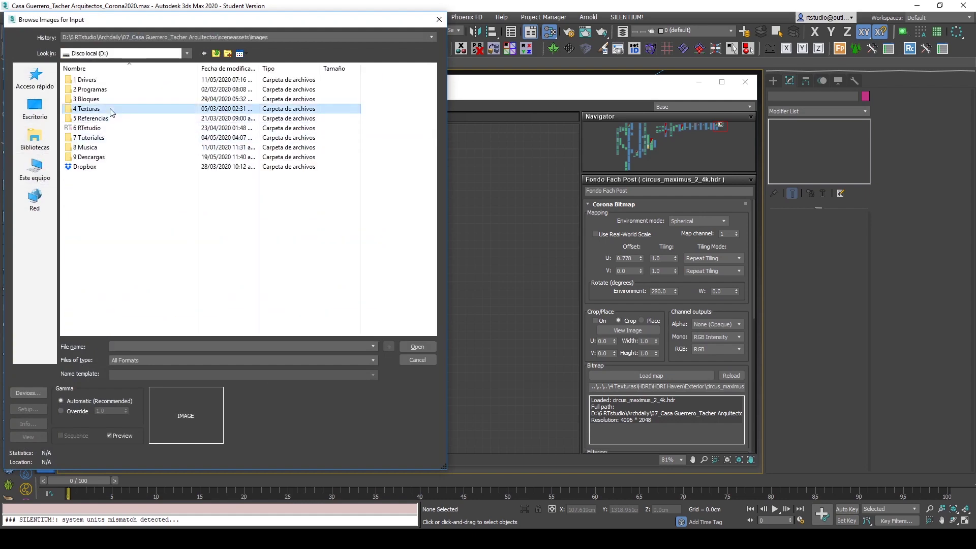
{"action": "double_click", "coordinate": [89, 109]}
{"action": "double_click", "coordinate": [101, 118]}
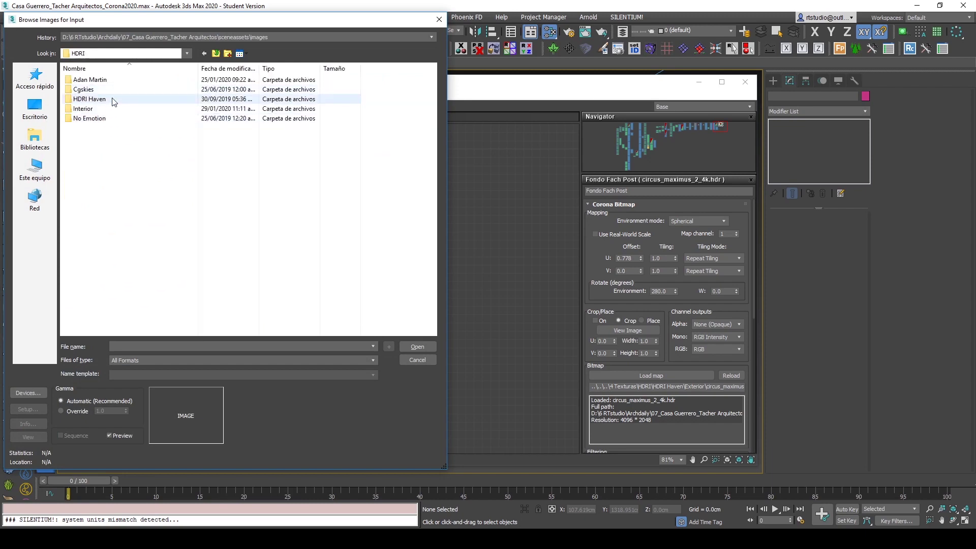
{"action": "double_click", "coordinate": [112, 99]}
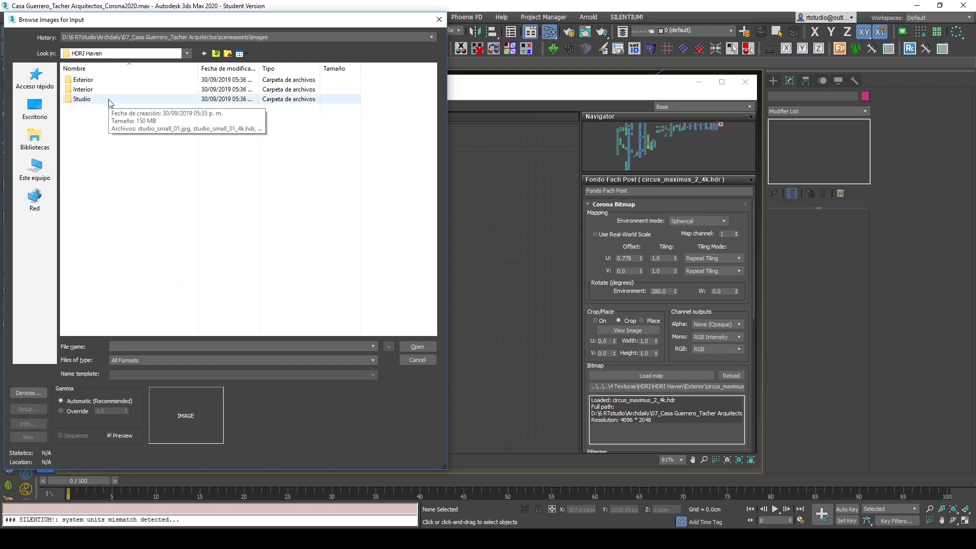
{"action": "double_click", "coordinate": [104, 80]}
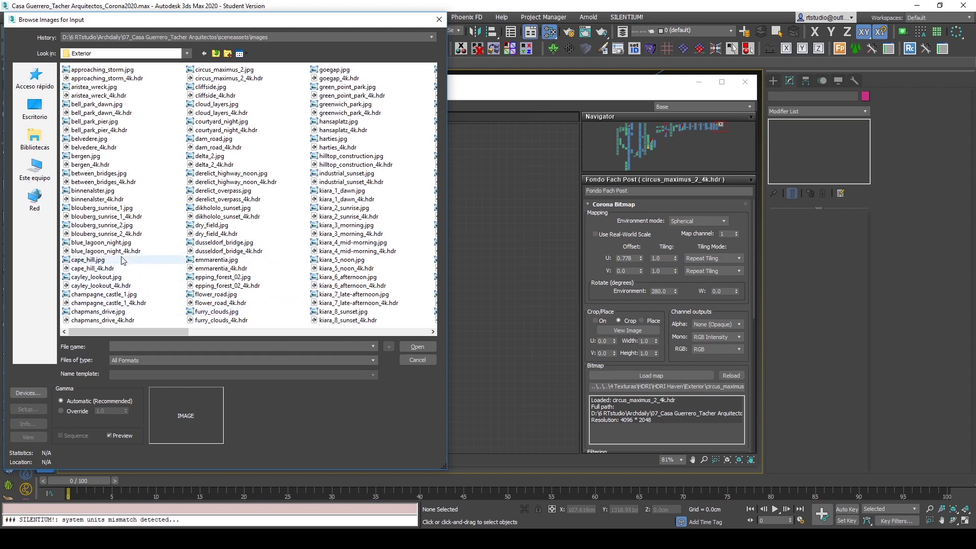
- Load circus_maximus_2_4k.hdr with the default HDRI load settings and place the new map's node directly under Fondo Fach Post
{"action": "left_click", "coordinate": [228, 78]}
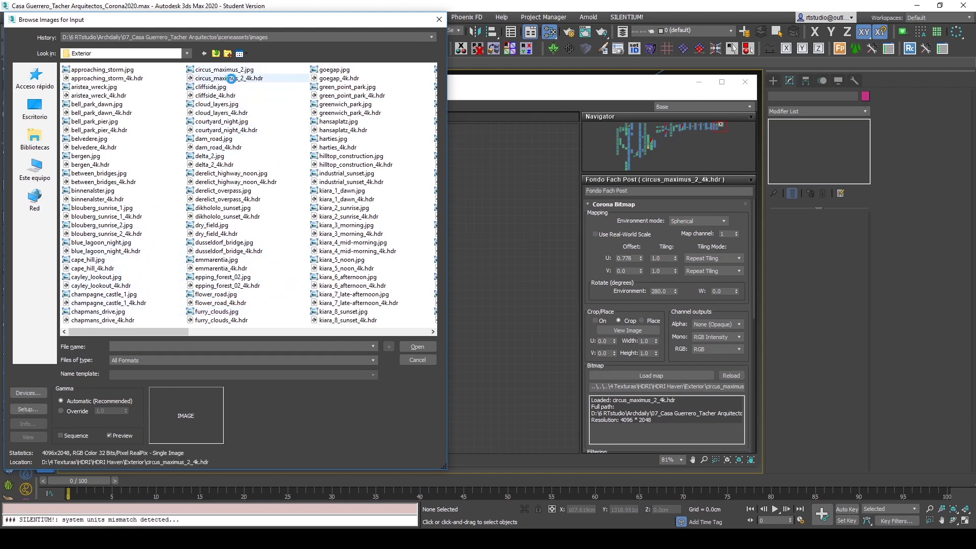
{"action": "left_click", "coordinate": [414, 345]}
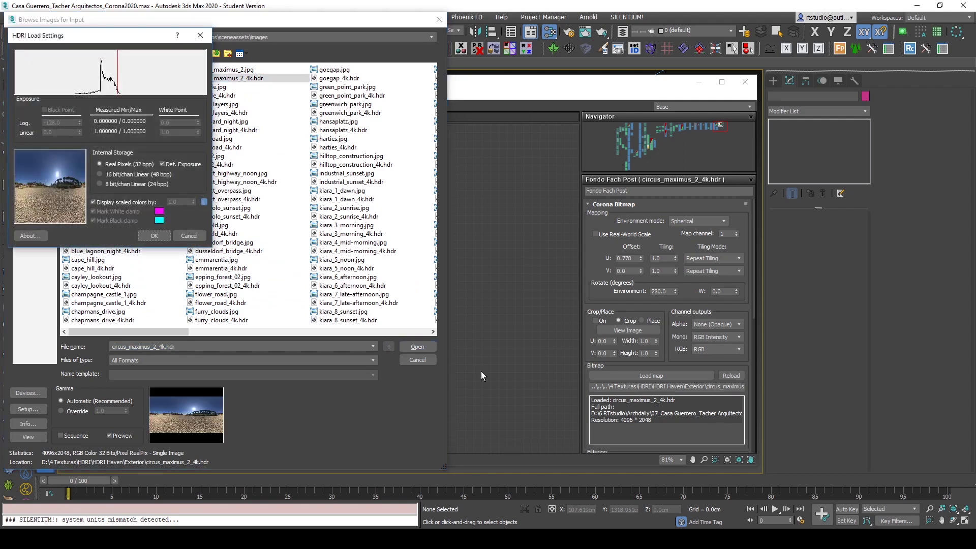
{"action": "left_click_drag", "start_coordinate": [110, 40], "coordinate": [294, 75]}
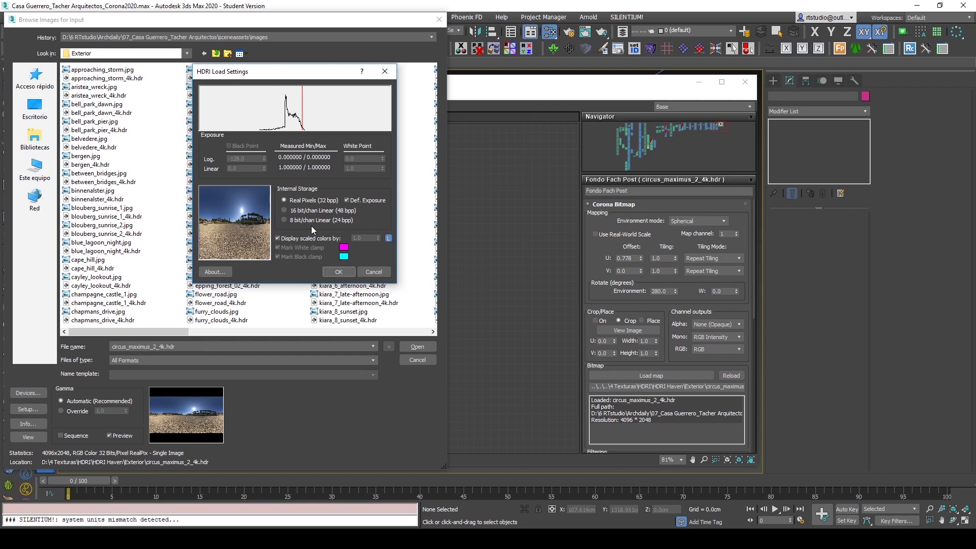
{"action": "left_click", "coordinate": [338, 272]}
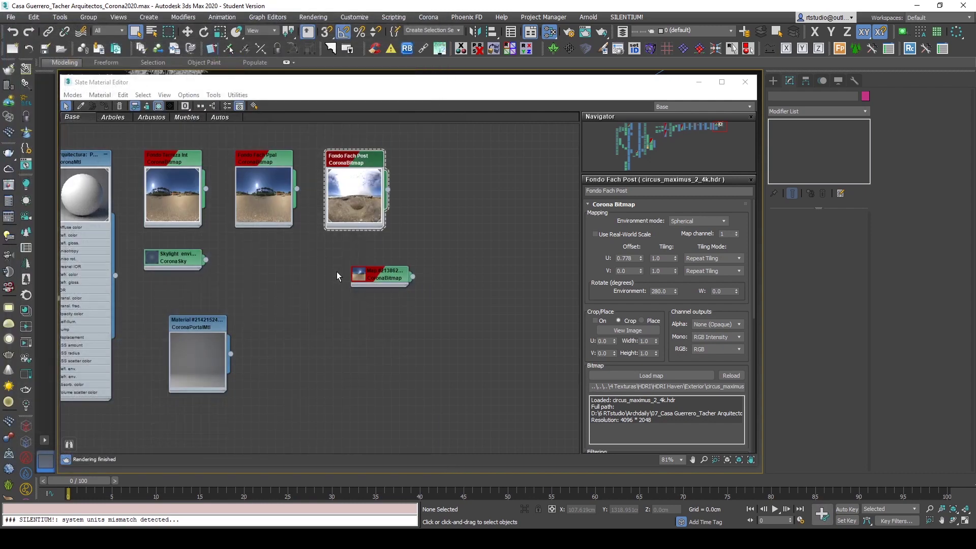
{"action": "left_click_drag", "start_coordinate": [381, 280], "coordinate": [352, 264]}
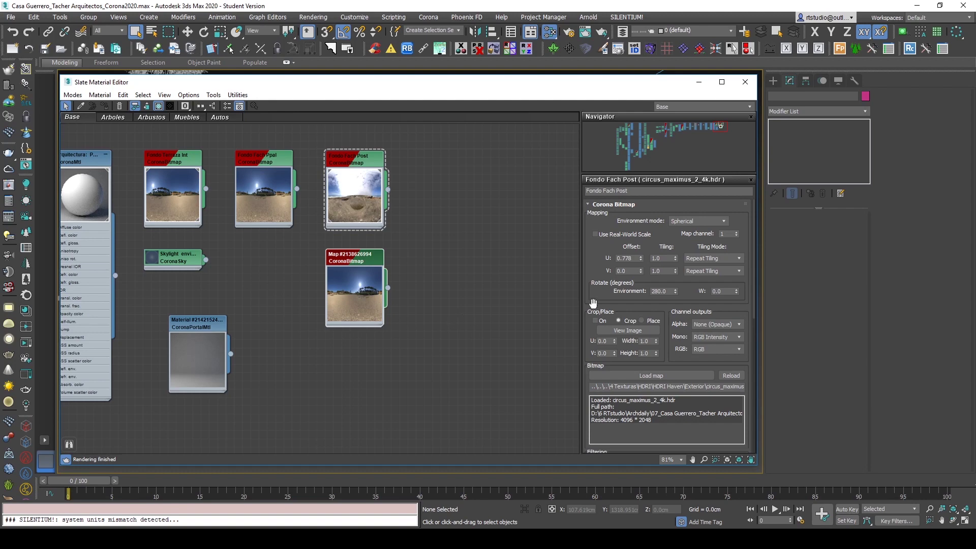
- Compare the new bitmap's mapping parameters with those of Fondo Terraza Int and close the material editor
{"action": "left_click", "coordinate": [350, 257]}
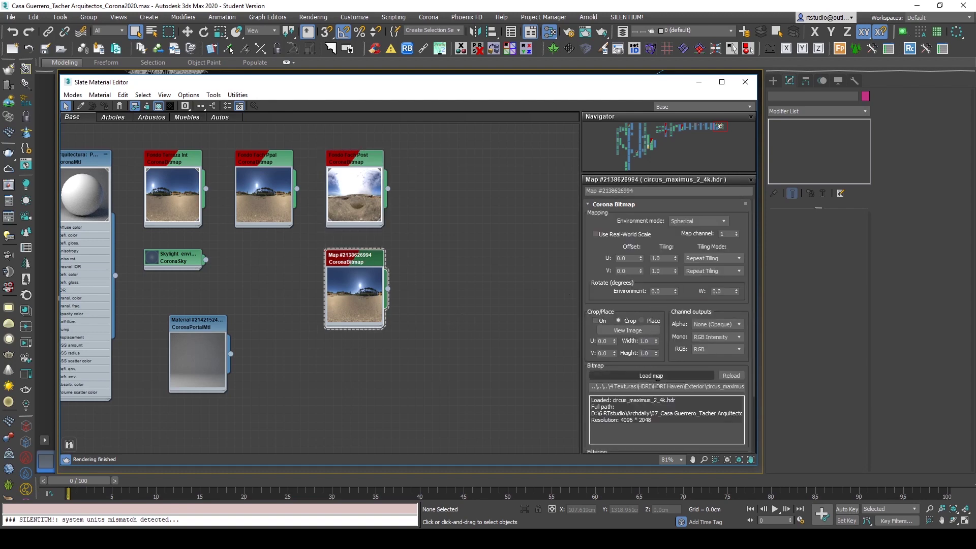
{"action": "left_click", "coordinate": [186, 160]}
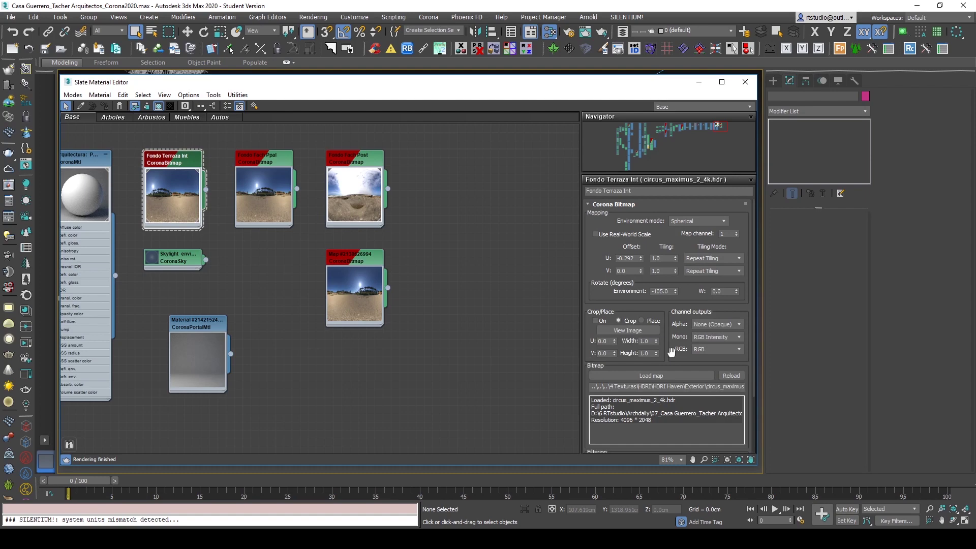
{"action": "key", "text": "m"}
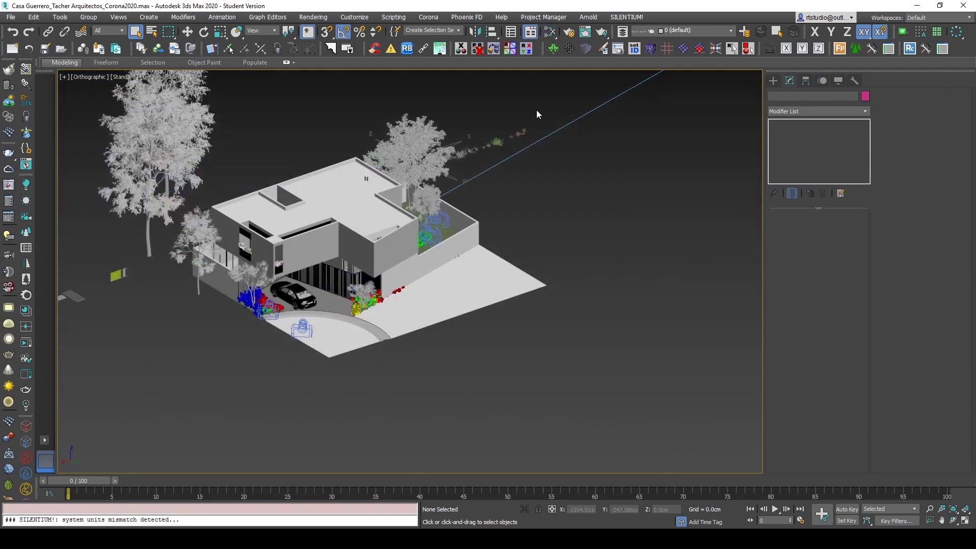
- Switch the viewport to the CoronaCamera002 - Fachada Post camera and show its safe frame
{"action": "key", "text": "c"}
{"action": "double_click", "coordinate": [517, 203]}
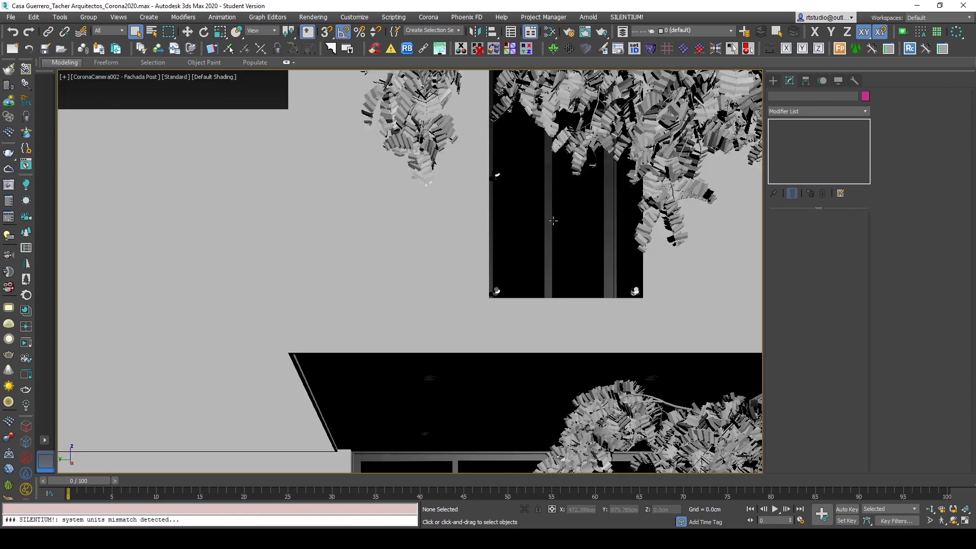
{"action": "key", "text": "shift+f"}
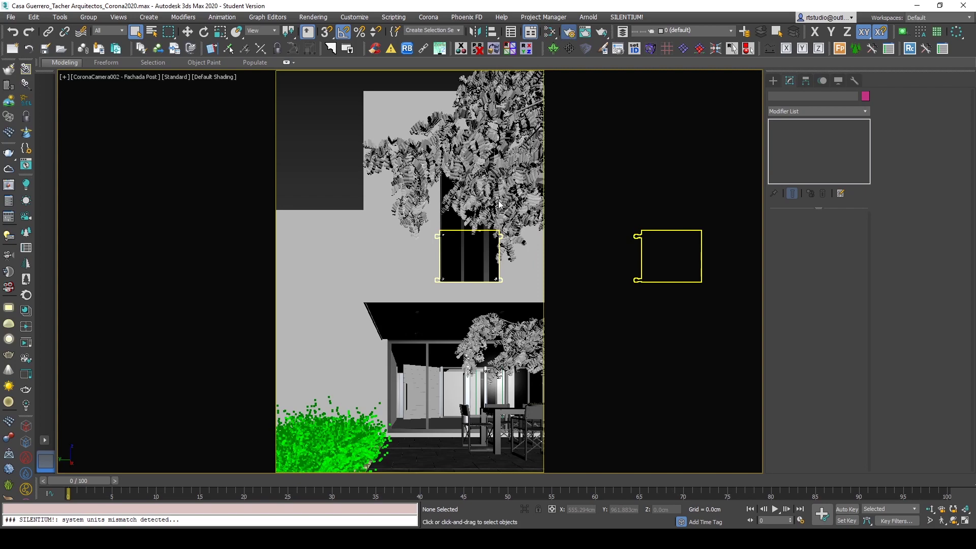
- Open the Corona render setup and expand the Scene Environment settings
{"action": "key", "text": "F10"}
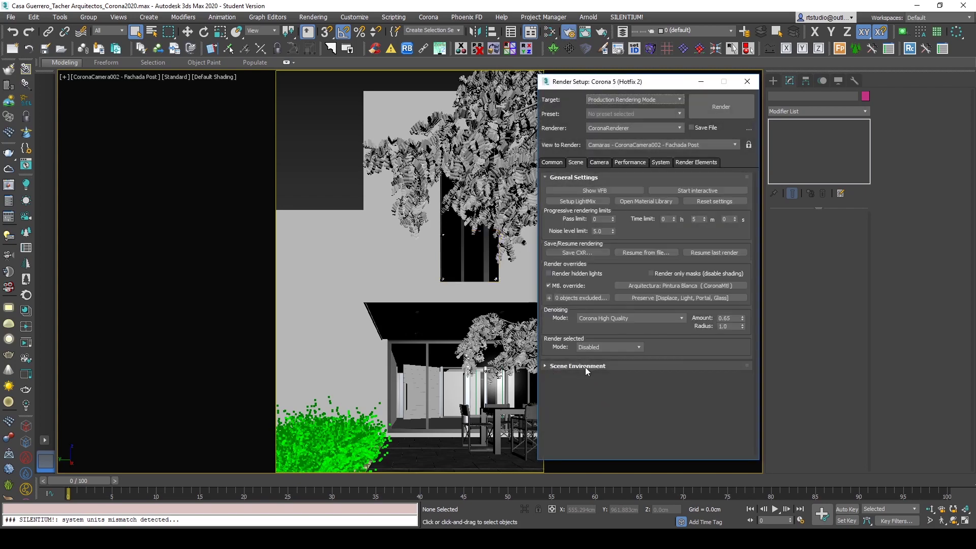
{"action": "left_click", "coordinate": [586, 367]}
{"action": "left_click", "coordinate": [584, 362]}
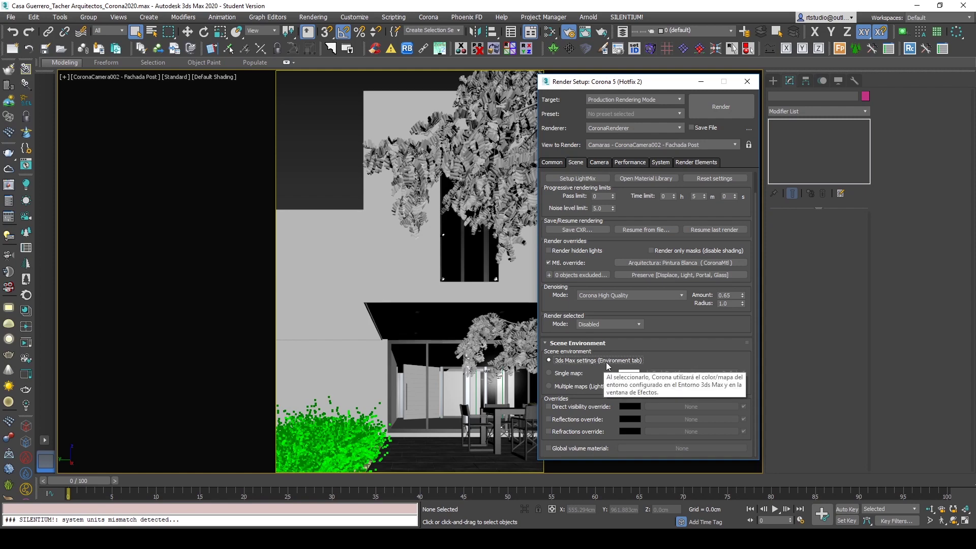
- Assign the new circus_maximus_2_4k.hdr bitmap as the 3ds Max environment map, replacing Fondo Fach Post
{"action": "key", "text": "8"}
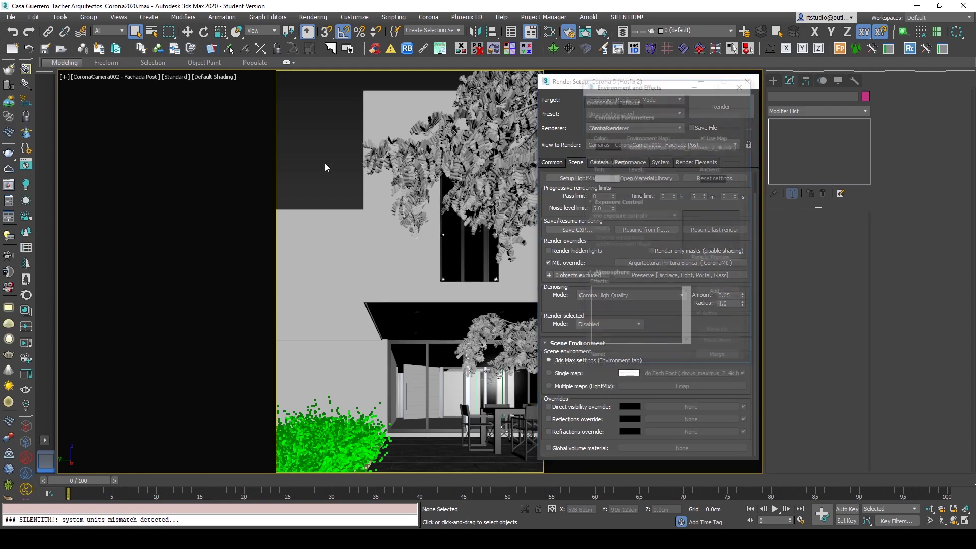
{"action": "left_click", "coordinate": [681, 146]}
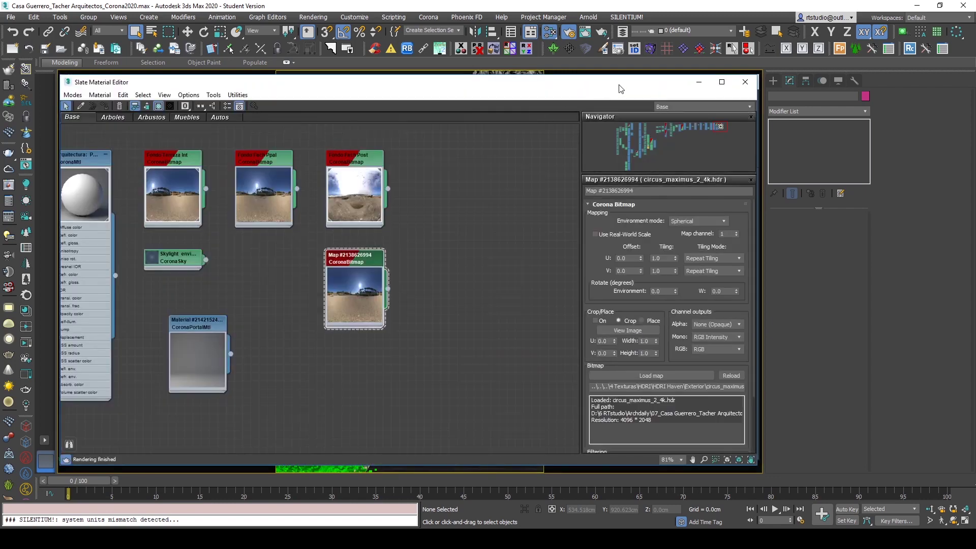
{"action": "left_click_drag", "start_coordinate": [621, 88], "coordinate": [410, 83]}
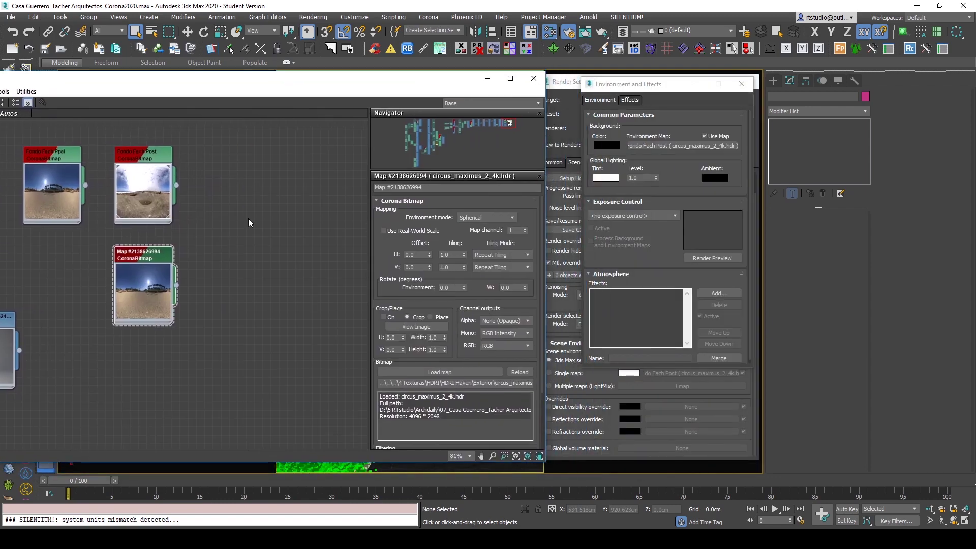
{"action": "left_click_drag", "start_coordinate": [176, 285], "coordinate": [692, 150]}
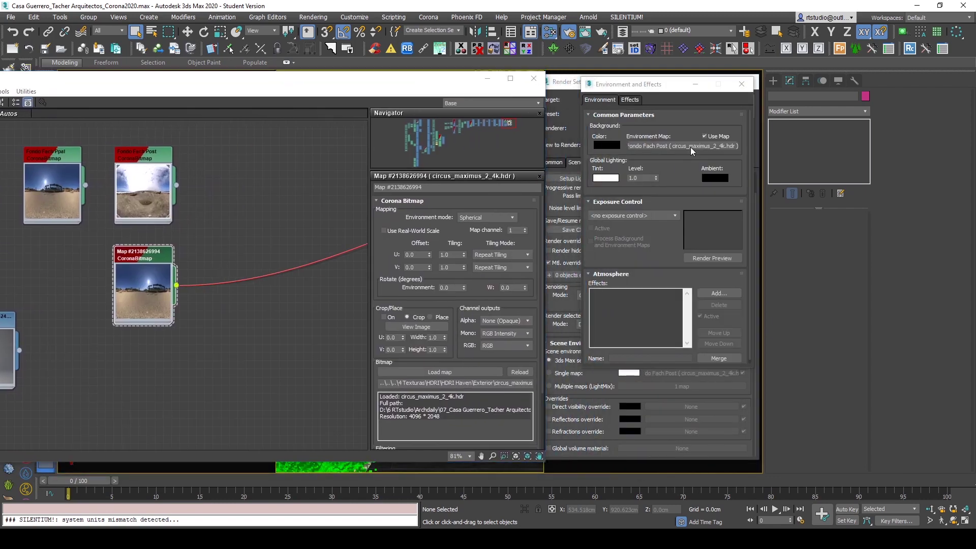
{"action": "left_click", "coordinate": [644, 257]}
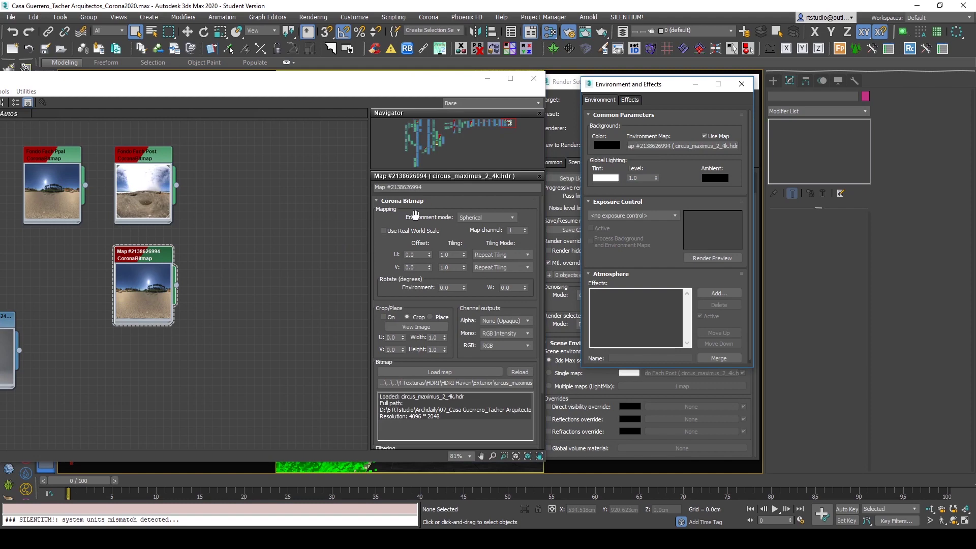
- Keep the bitmap's environment mode on Spherical and put away the material editor, environment and render setup windows
{"action": "left_click", "coordinate": [489, 219]}
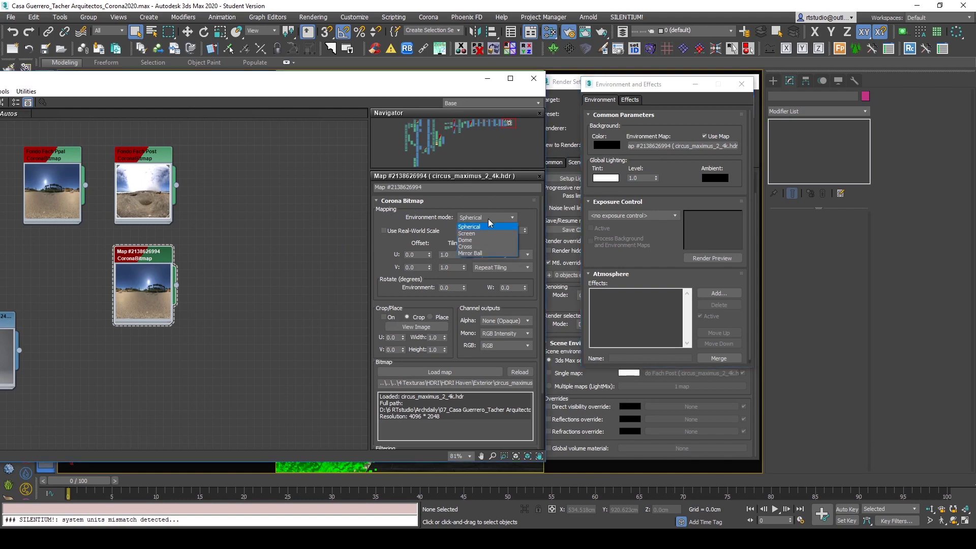
{"action": "left_click", "coordinate": [384, 222]}
{"action": "left_click_drag", "start_coordinate": [443, 84], "coordinate": [404, 85]}
{"action": "left_click", "coordinate": [491, 83]}
{"action": "left_click_drag", "start_coordinate": [654, 88], "coordinate": [678, 87]}
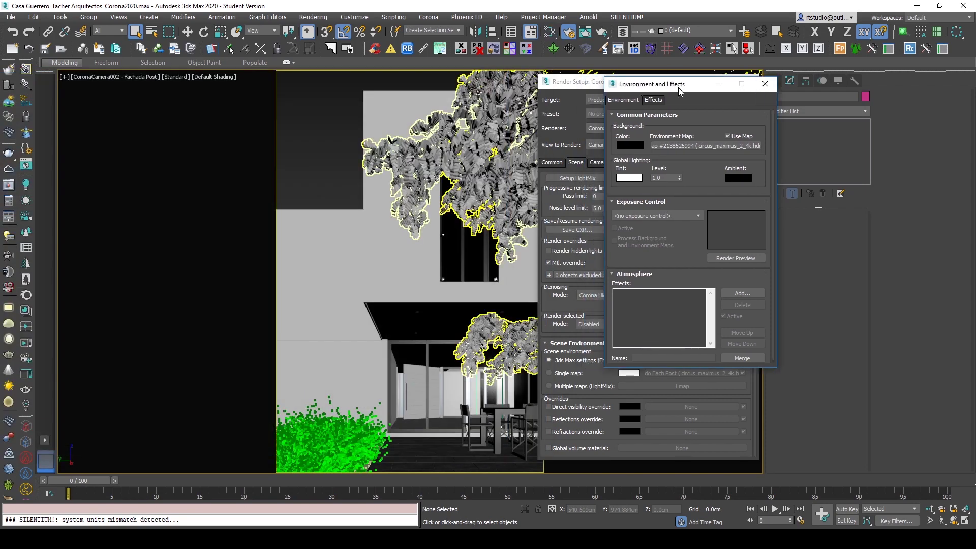
{"action": "left_click", "coordinate": [764, 86]}
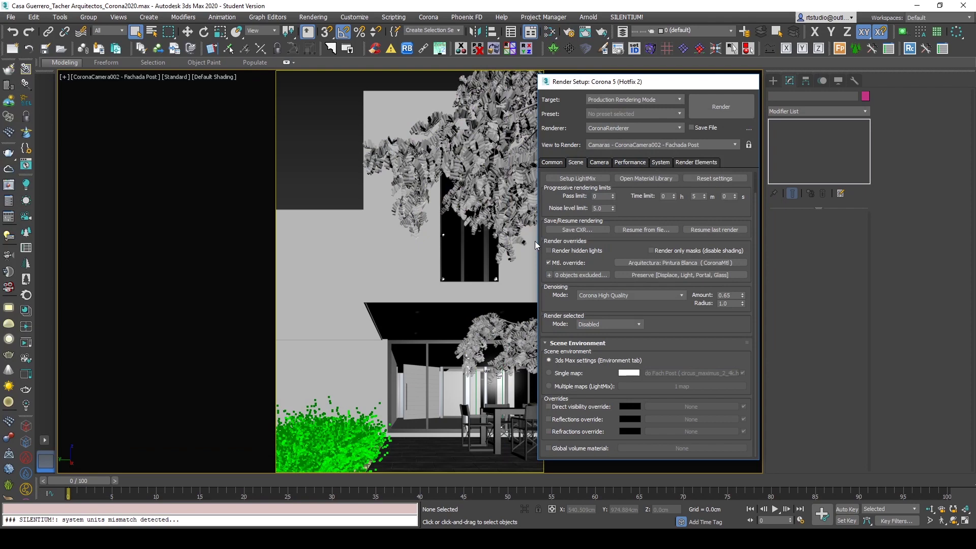
{"action": "left_click", "coordinate": [749, 81]}
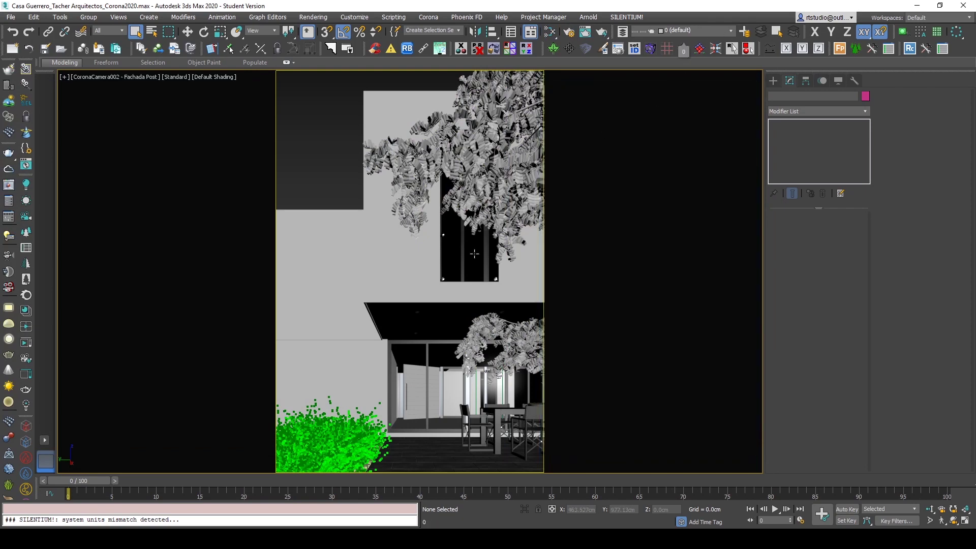
- Hide the Arboles, Arbustos, Autos, Cortinas, Macetas, Pasto and Muebles Terraza layers to lighten the scene
{"action": "left_click", "coordinate": [709, 30]}
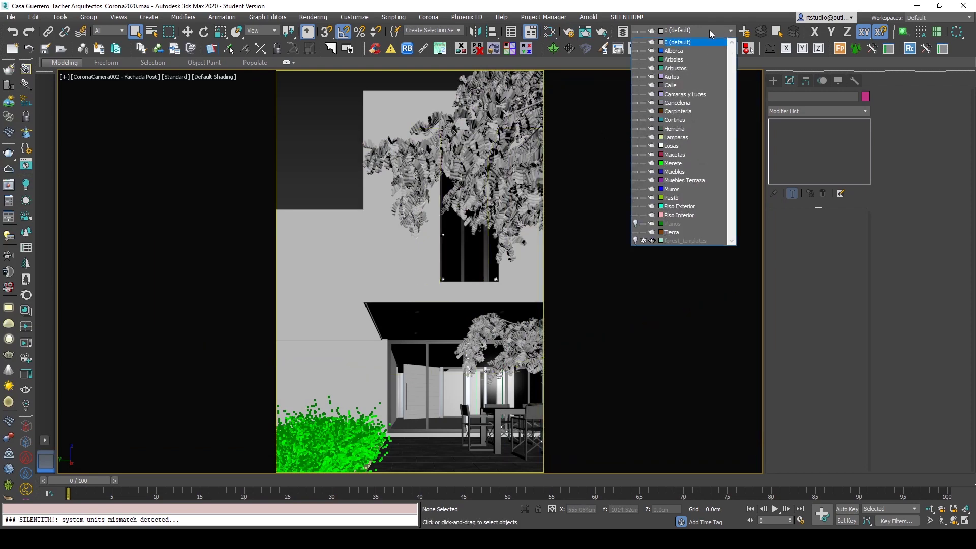
{"action": "left_click", "coordinate": [636, 59]}
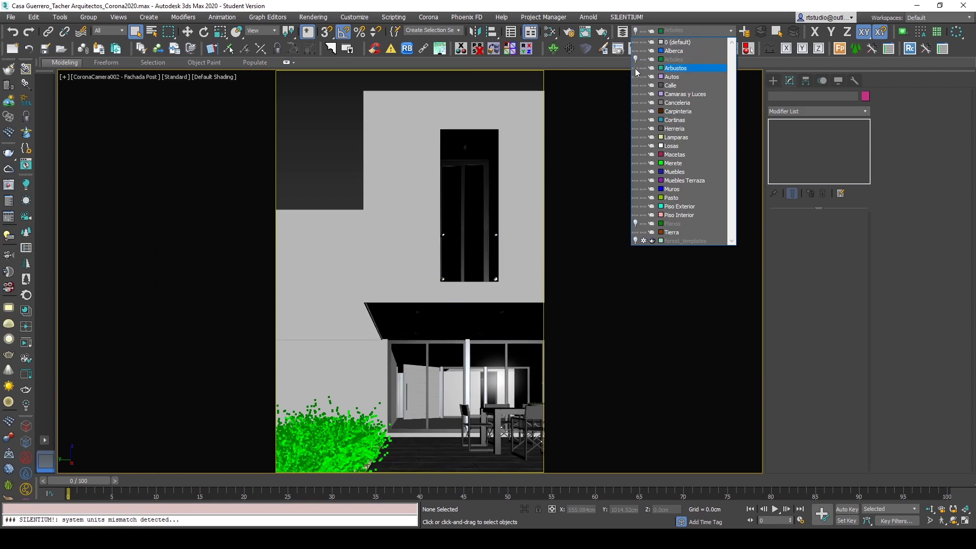
{"action": "left_click", "coordinate": [635, 68]}
{"action": "left_click", "coordinate": [635, 76]}
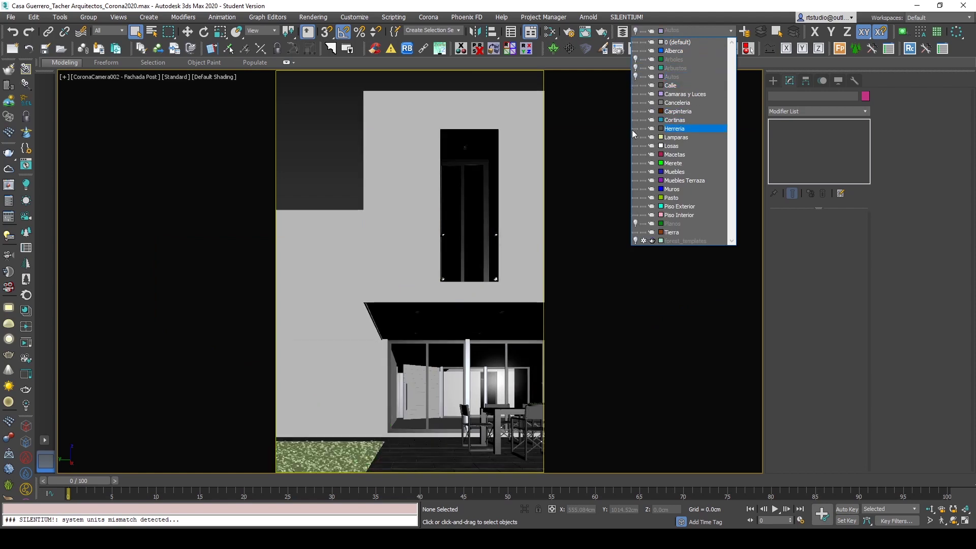
{"action": "left_click", "coordinate": [636, 120]}
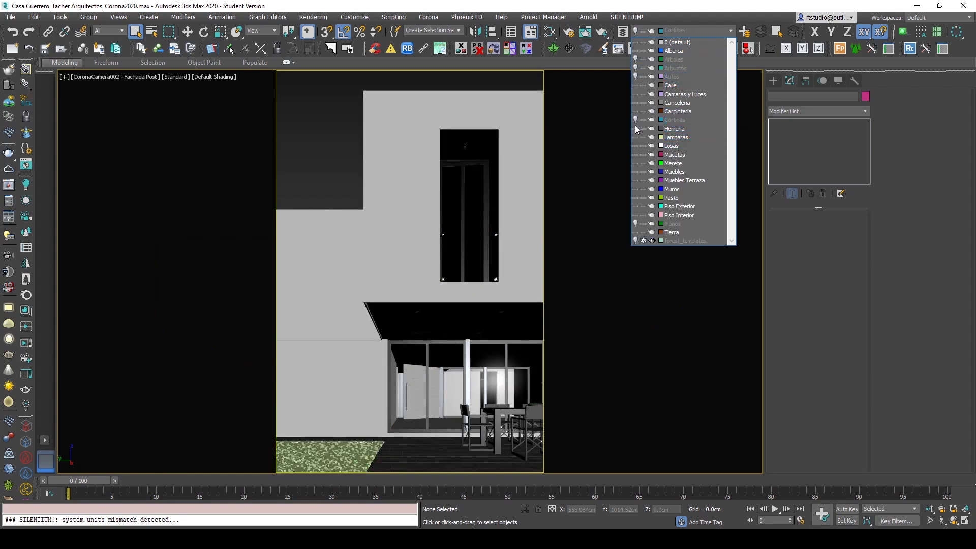
{"action": "left_click", "coordinate": [634, 154]}
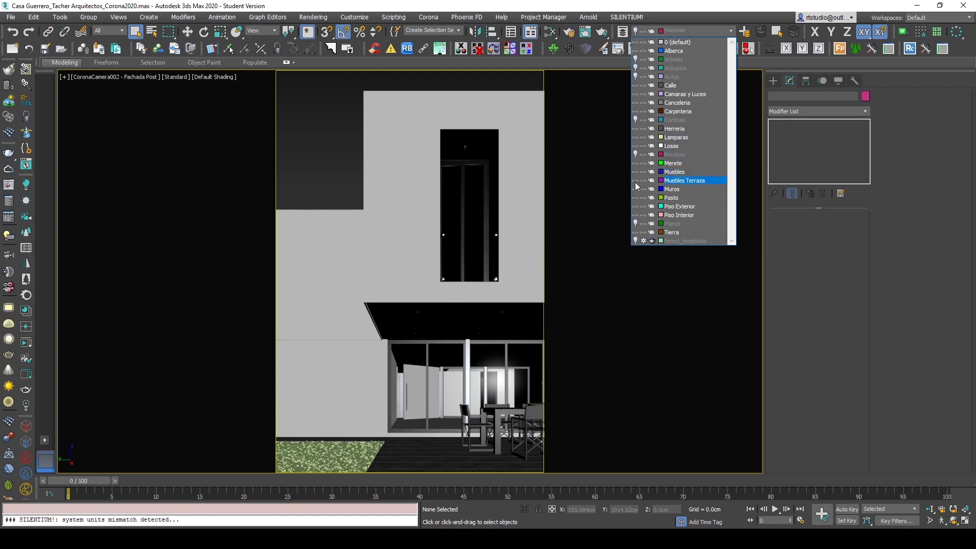
{"action": "left_click", "coordinate": [634, 198]}
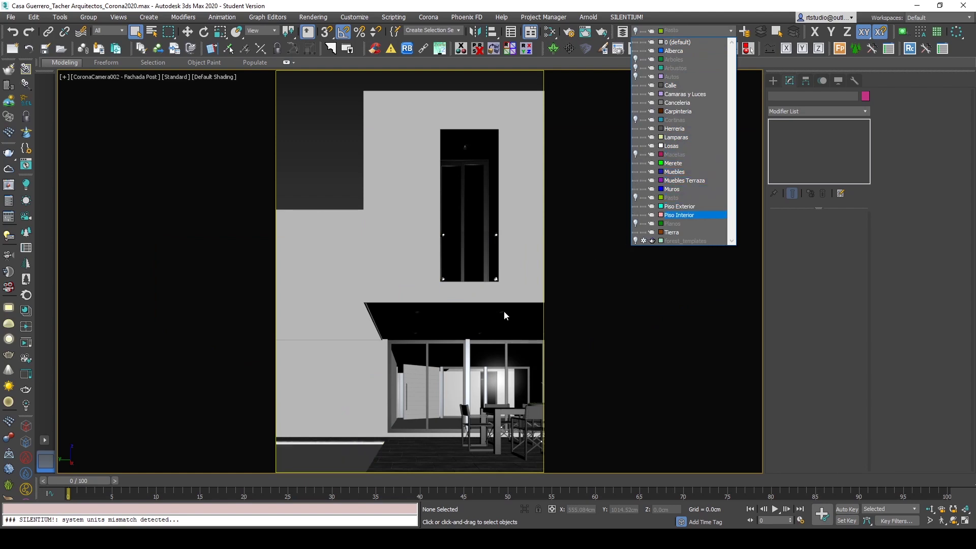
{"action": "left_click", "coordinate": [635, 180]}
{"action": "left_click", "coordinate": [329, 147]}
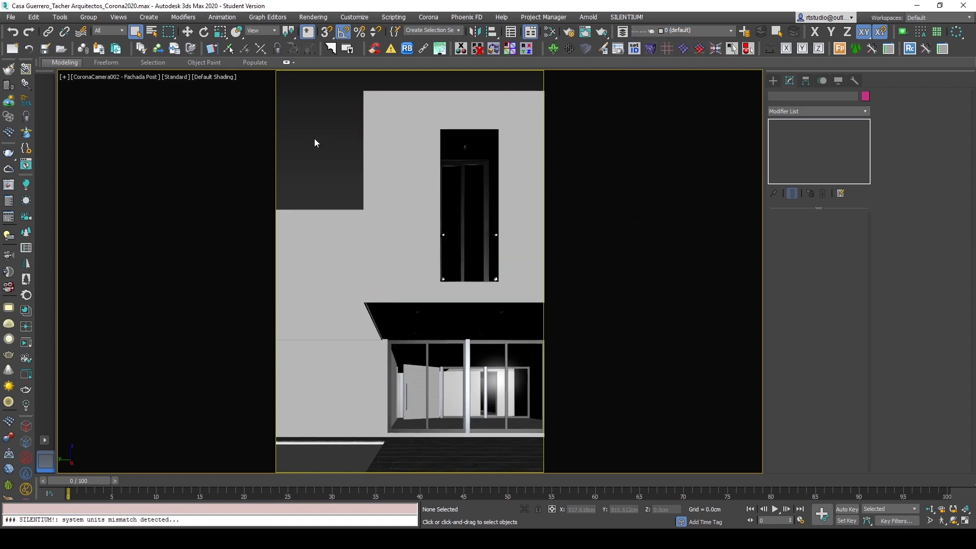
- Show the Corona frame buffer and start an interactive render of the Fachada Post camera
{"action": "left_click", "coordinate": [26, 374]}
{"action": "left_click_drag", "start_coordinate": [530, 97], "coordinate": [395, 109]}
{"action": "left_click", "coordinate": [27, 346]}
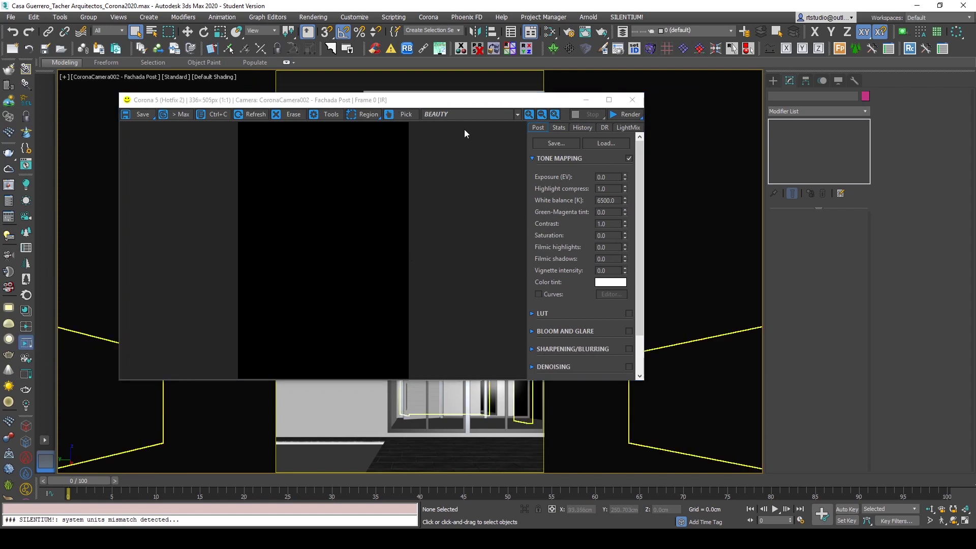
{"action": "mouse_move", "coordinate": [477, 105]}
{"action": "left_mouse_down"}
{"action": "mouse_move", "coordinate": [528, 103]}
{"action": "mouse_move", "coordinate": [472, 124]}
{"action": "left_mouse_up"}
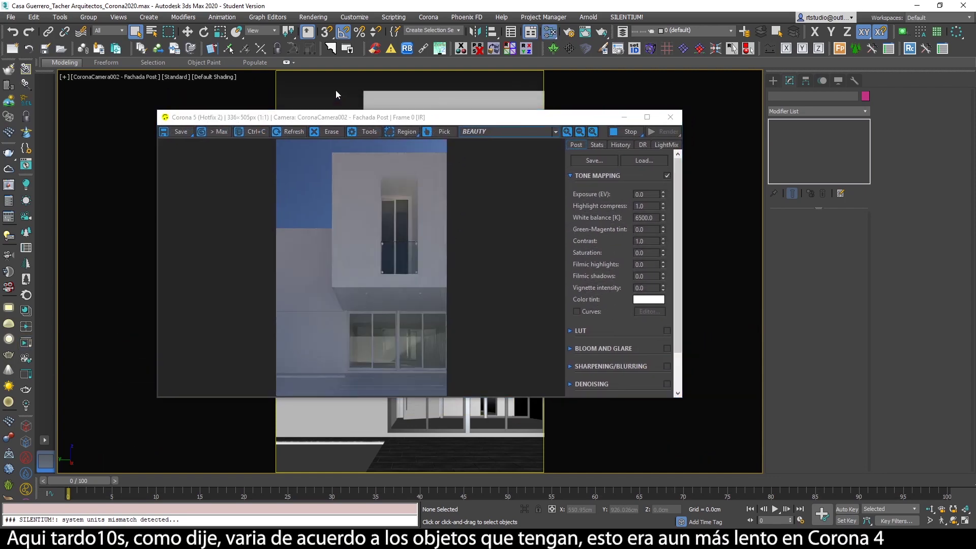
- Arrange the material editor beside the interactive render and show the circus_maximus_2_4k.hdr bitmap's node and parameters
{"action": "key", "text": "m"}
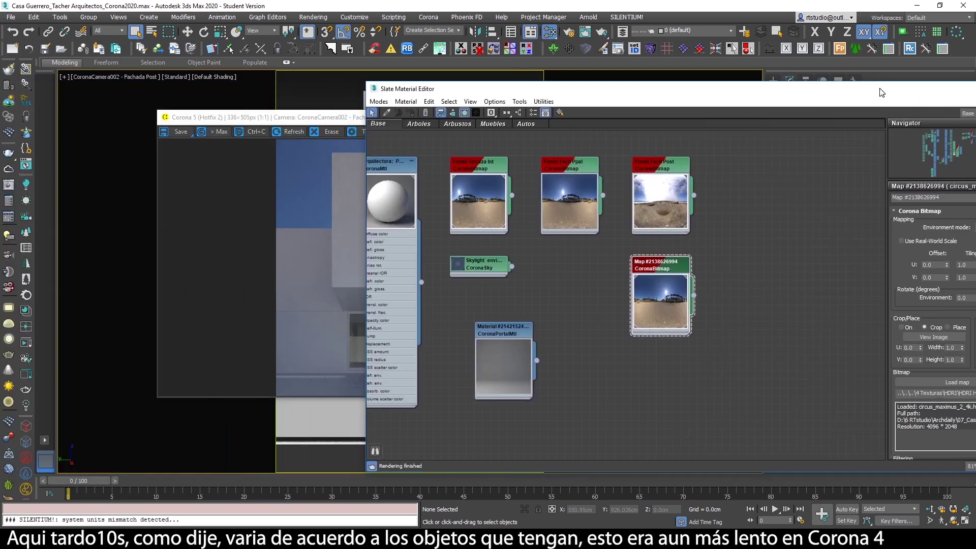
{"action": "left_click_drag", "start_coordinate": [339, 119], "coordinate": [209, 128]}
{"action": "left_click_drag", "start_coordinate": [724, 91], "coordinate": [913, 85]}
{"action": "left_click_drag", "start_coordinate": [854, 259], "coordinate": [785, 251]}
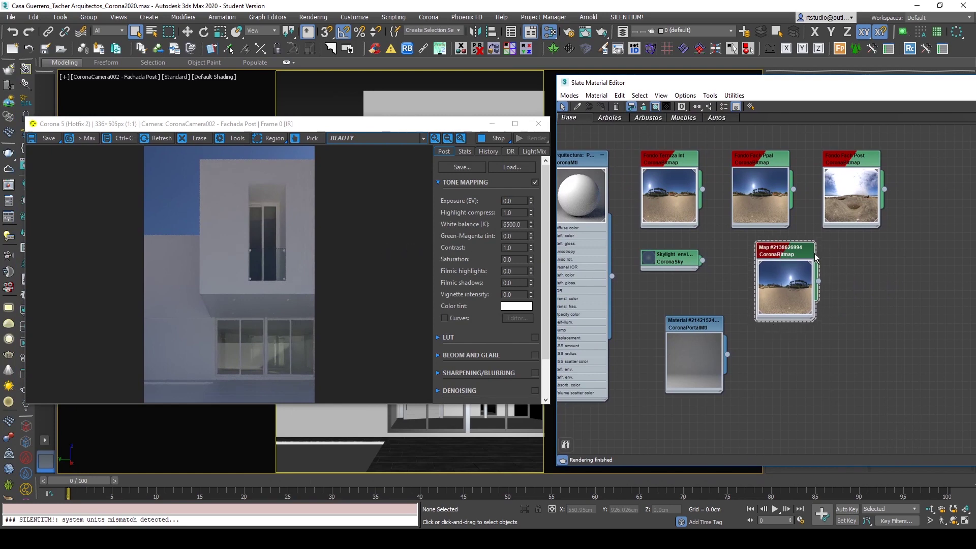
{"action": "double_click", "coordinate": [785, 249]}
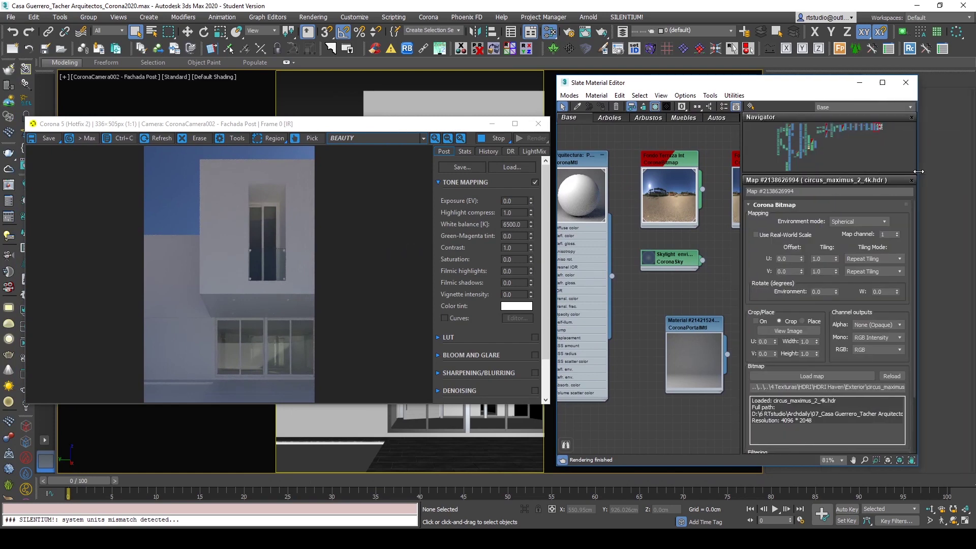
{"action": "middle_click_drag", "start_coordinate": [698, 316], "coordinate": [582, 315]}
- Test the Dome environment mode on the circus_maximus_2_4k.hdr bitmap and restore Spherical
{"action": "left_click", "coordinate": [859, 221]}
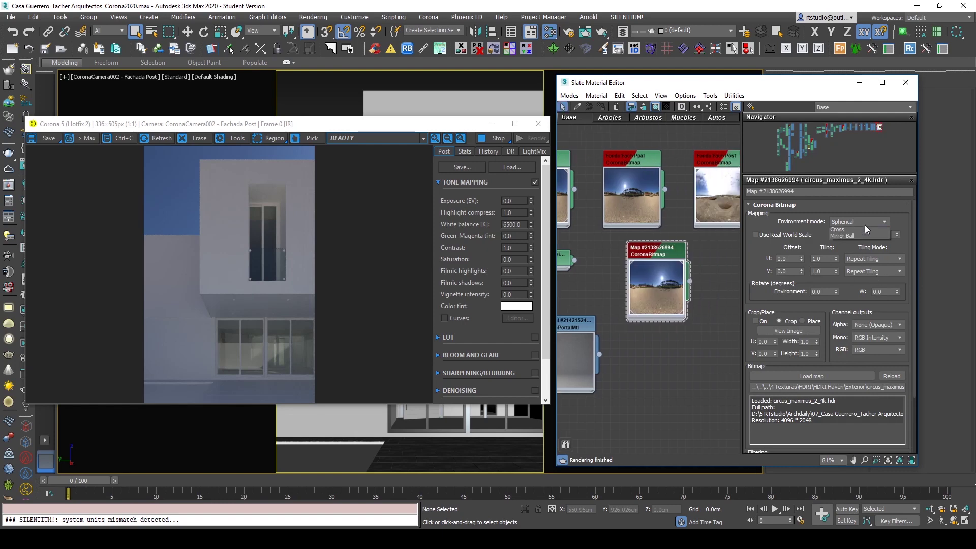
{"action": "left_click", "coordinate": [852, 244]}
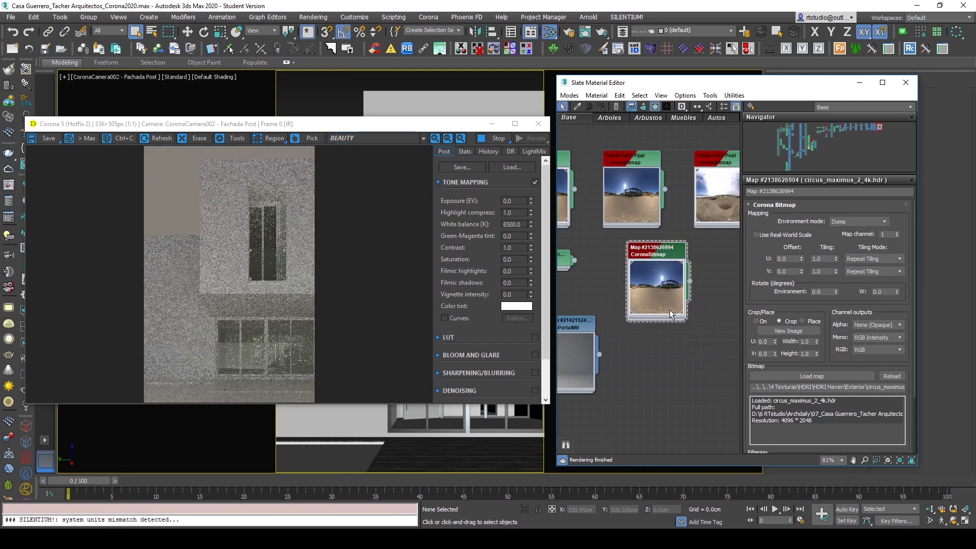
{"action": "left_click", "coordinate": [858, 222]}
{"action": "left_click", "coordinate": [859, 231]}
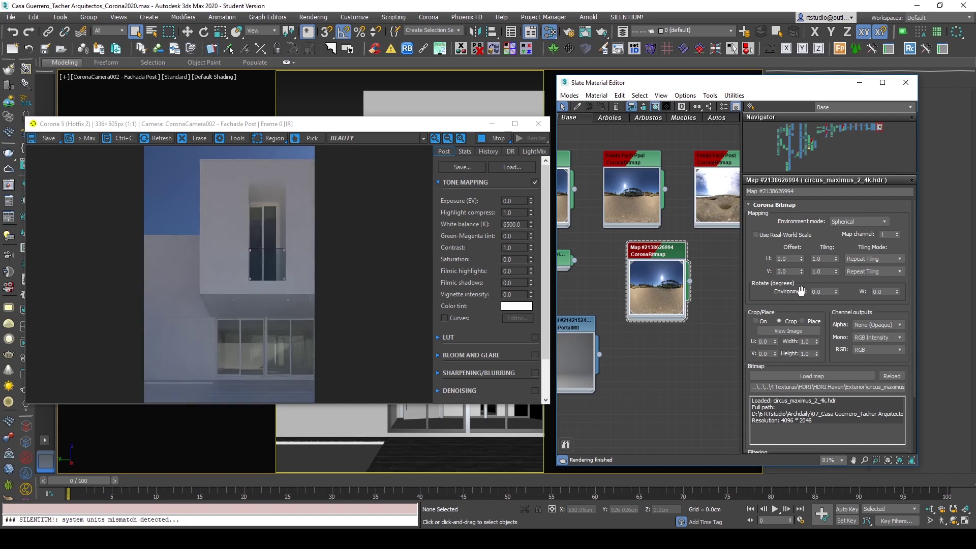
- Test environment rotations of 100, 50 and 200 degrees on the circus_maximus_2_4k.hdr bitmap
{"action": "left_click", "coordinate": [820, 292]}
{"action": "type", "text": "100"}
{"action": "key", "text": "Return"}
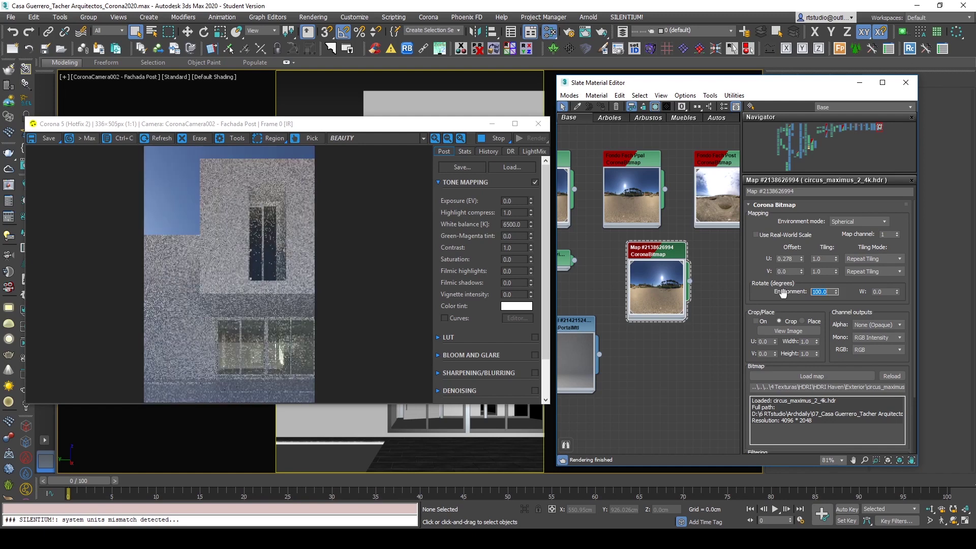
{"action": "type", "text": "50"}
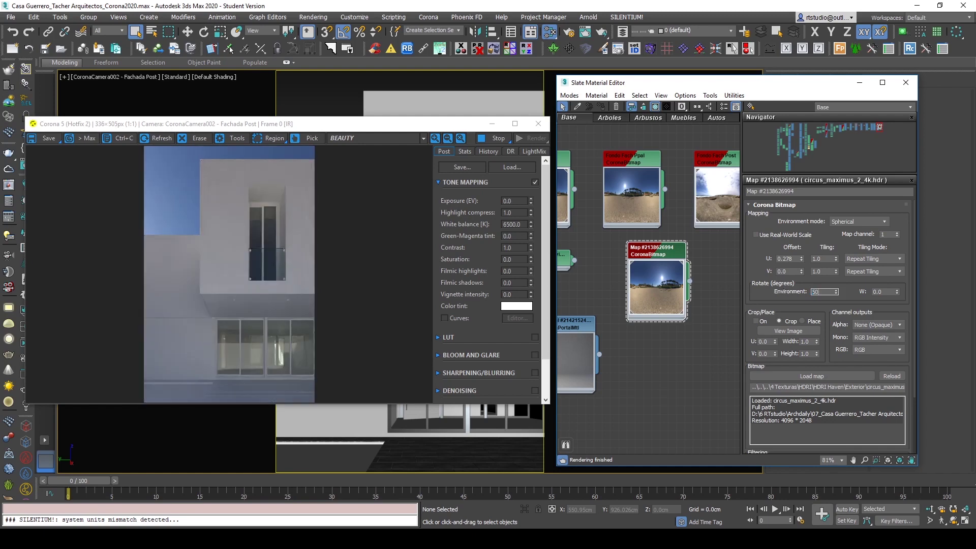
{"action": "key", "text": "Return"}
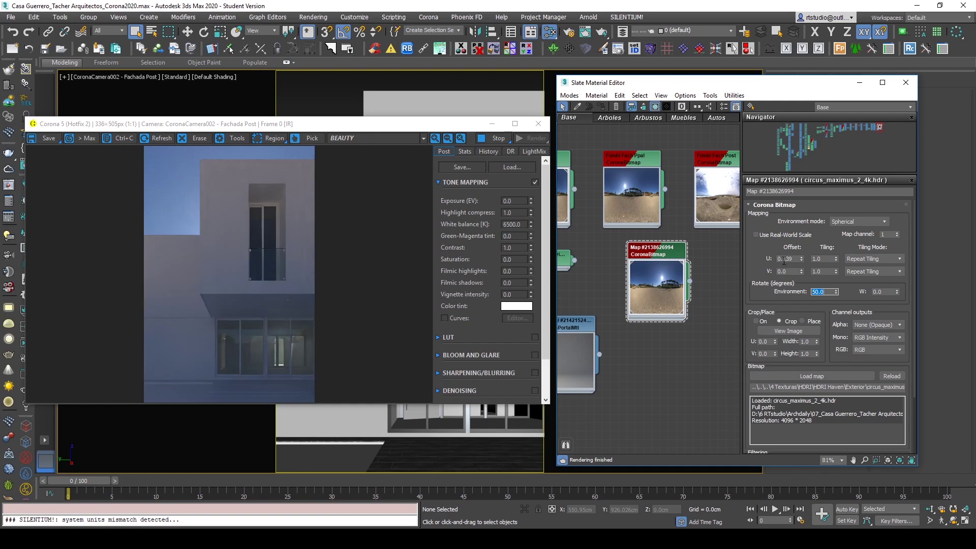
{"action": "type", "text": "200"}
{"action": "key", "text": "Return"}
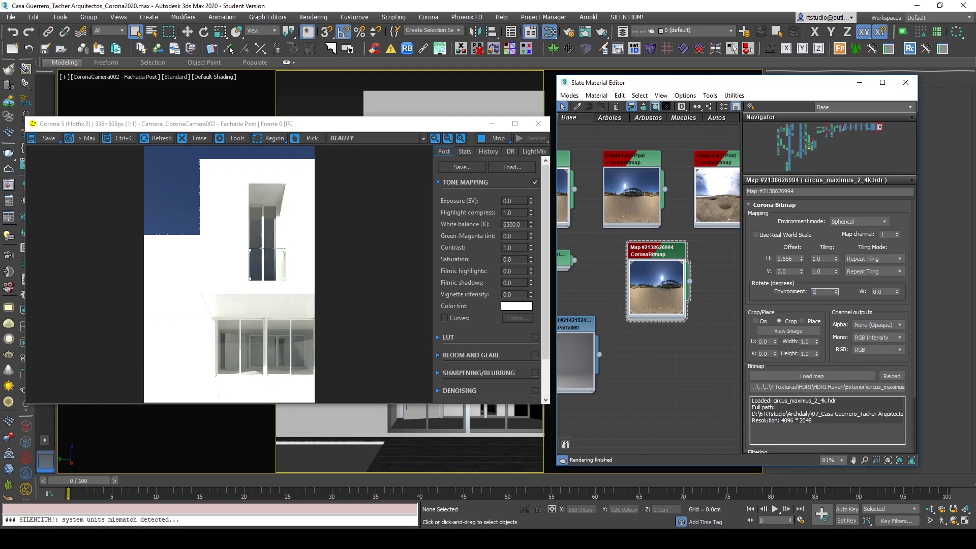
- Try the bitmap's environment rotation at 180 and 250 degrees and settle on 280 degrees
{"action": "type", "text": "80"}
{"action": "key", "text": "Return"}
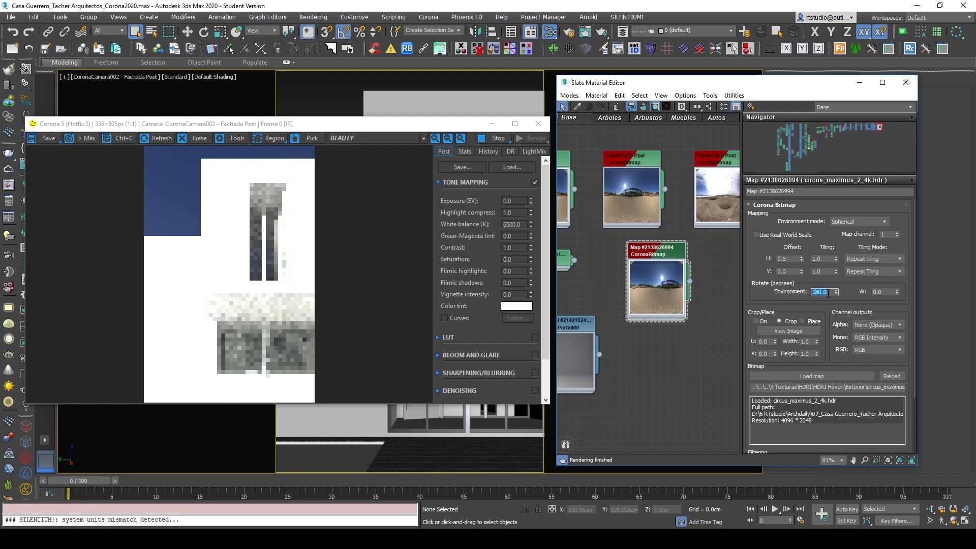
{"action": "type", "text": "250"}
{"action": "key", "text": "Return"}
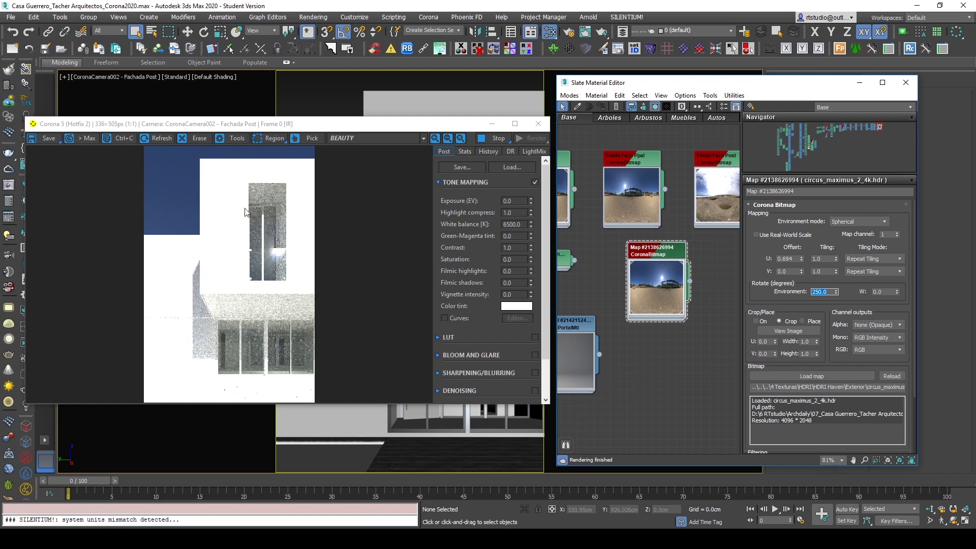
{"action": "type", "text": "280"}
{"action": "key", "text": "Return"}
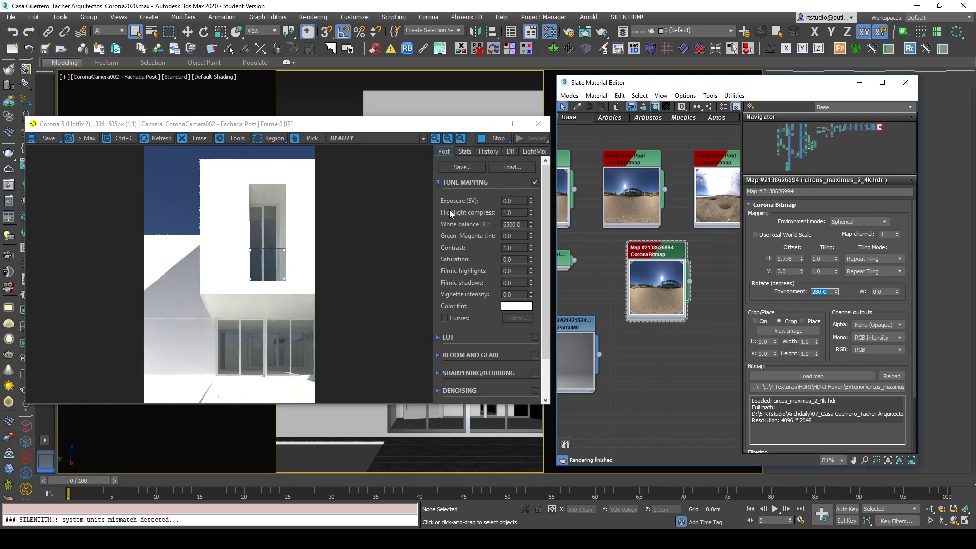
- Lower the render's exposure to -0.528 EV and test white balances of 2000 and 4500 K before restoring 6500 K
{"action": "left_click_drag", "start_coordinate": [531, 201], "coordinate": [532, 272]}
{"action": "double_click", "coordinate": [524, 224]}
{"action": "type", "text": "2000"}
{"action": "key", "text": "Return"}
{"action": "type", "text": "2000"}
{"action": "key", "text": "Return"}
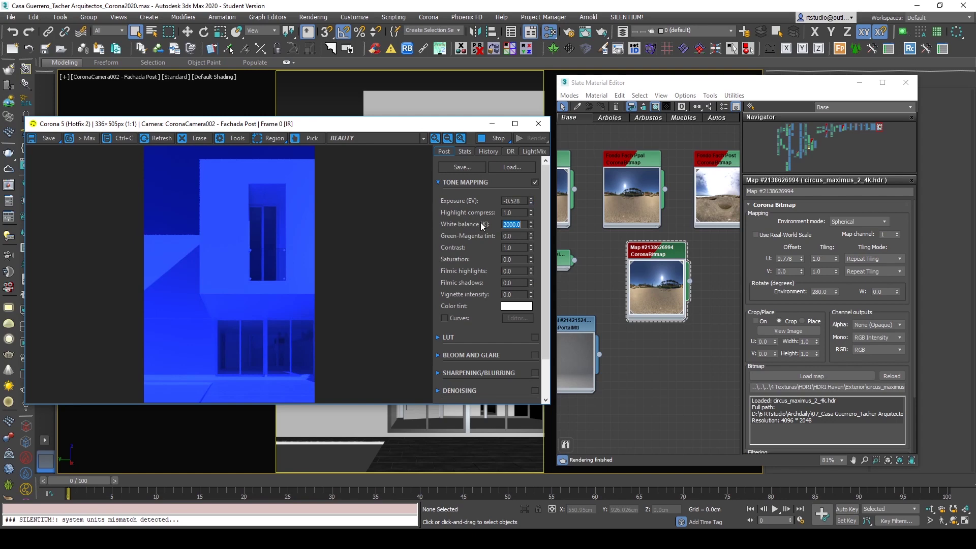
{"action": "type", "text": "4500"}
{"action": "key", "text": "Return"}
{"action": "type", "text": "6500"}
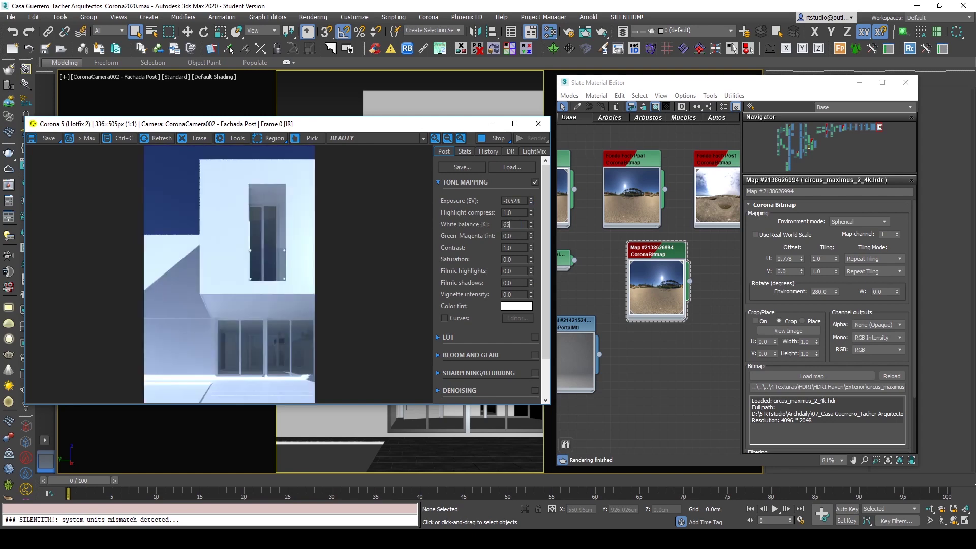
{"action": "key", "text": "Return"}
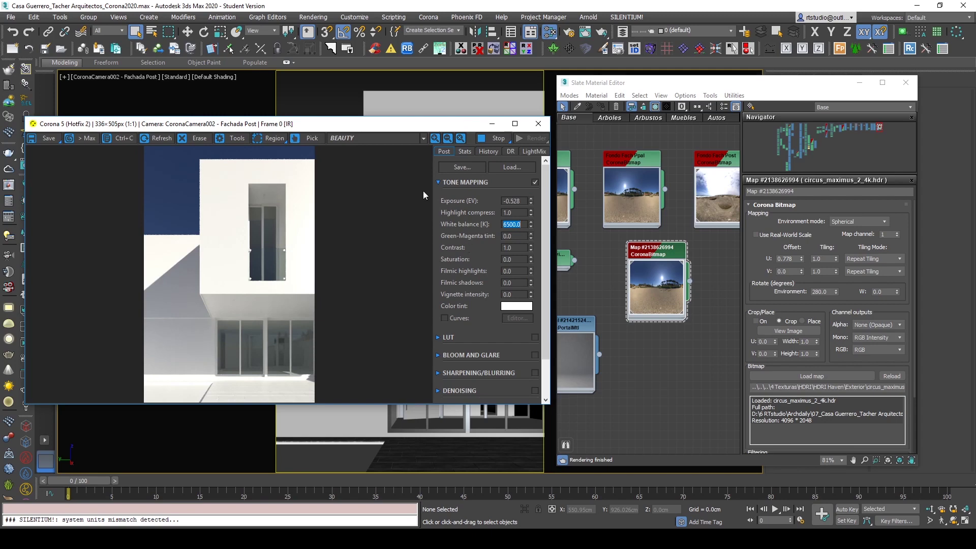
{"action": "left_click_drag", "start_coordinate": [428, 126], "coordinate": [419, 113]}
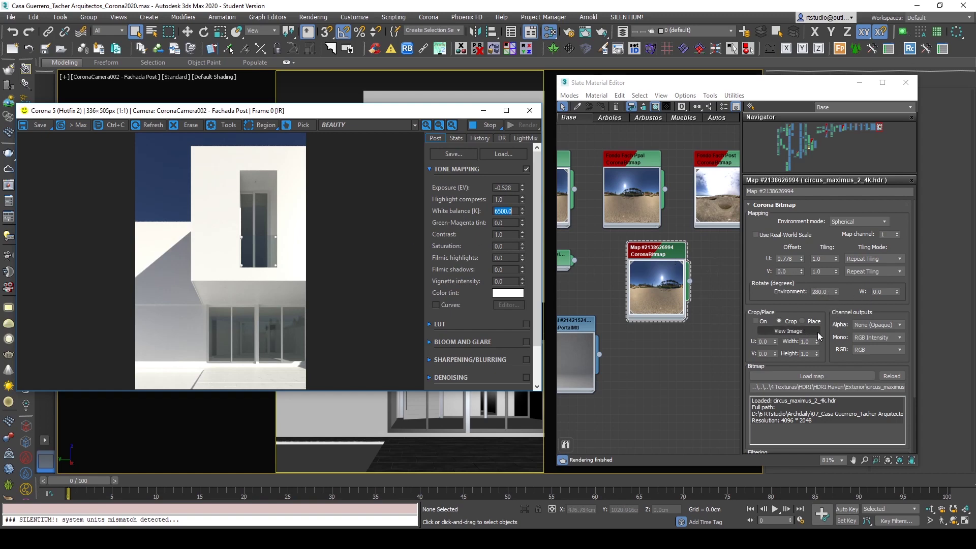
- Try an environment rotation of 300 degrees on the circus_maximus_2_4k.hdr bitmap and undo it
{"action": "left_click", "coordinate": [825, 292]}
{"action": "type", "text": "300"}
{"action": "key", "text": "Return"}
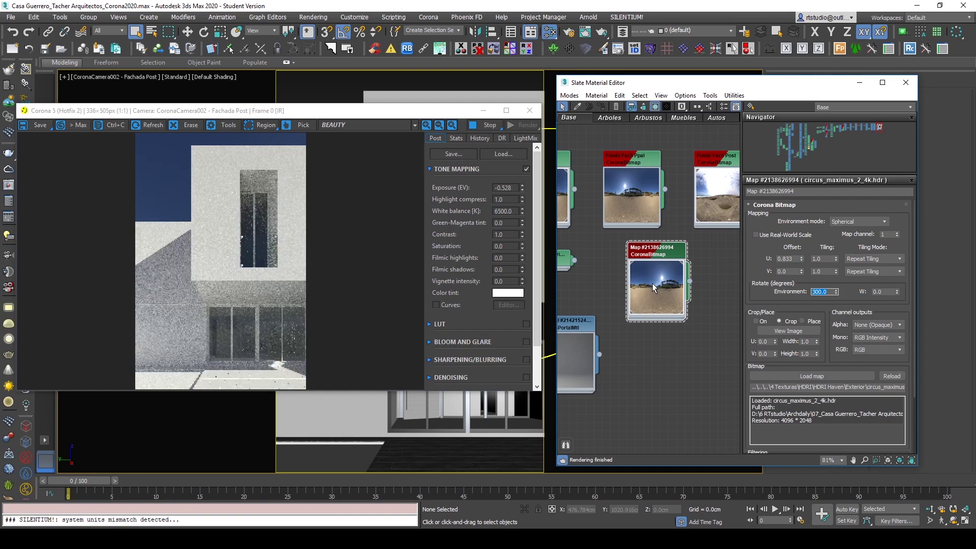
{"action": "middle_click_drag", "start_coordinate": [607, 247], "coordinate": [591, 259]}
{"action": "key", "text": "ctrl+z"}
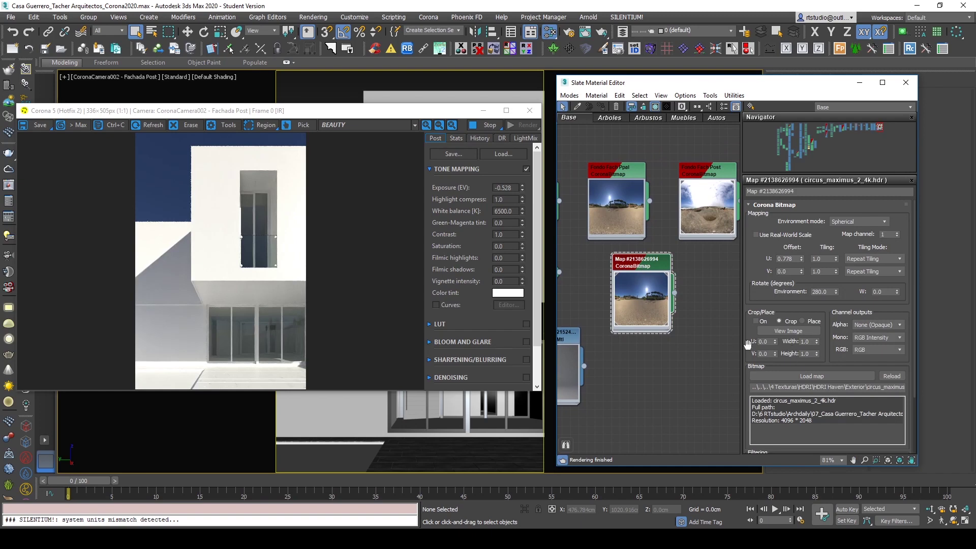
- Test a U tiling of -1 and an environment rotation of 0 degrees on the bitmap, and restore the U tiling to 1.0
{"action": "middle_click_drag", "start_coordinate": [649, 352], "coordinate": [681, 351]}
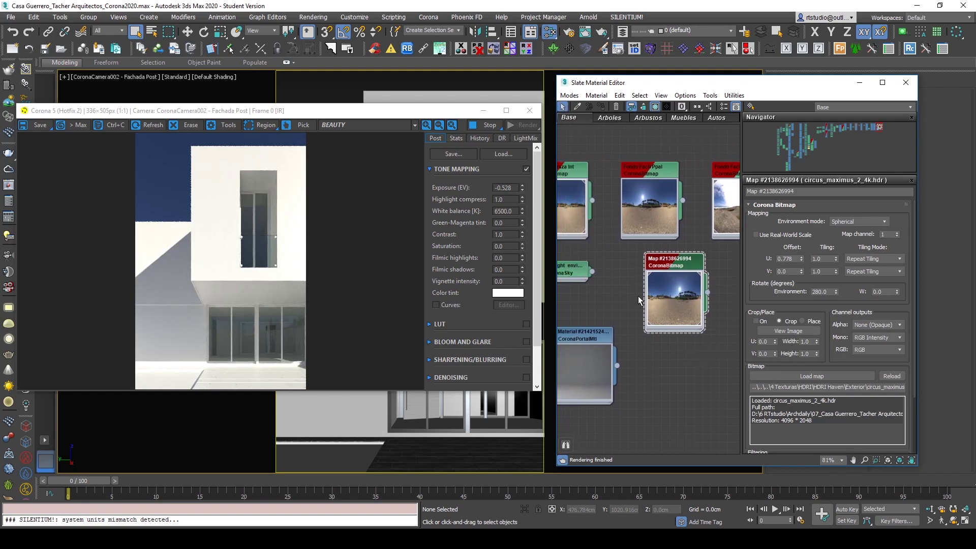
{"action": "left_click", "coordinate": [825, 260]}
{"action": "type", "text": "-1"}
{"action": "key", "text": "Return"}
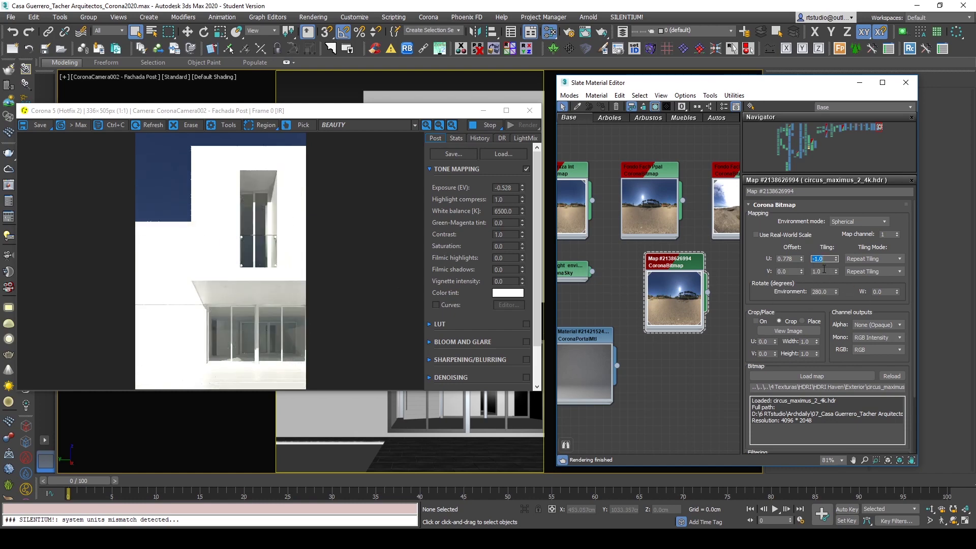
{"action": "left_click", "coordinate": [826, 291]}
{"action": "type", "text": "0"}
{"action": "key", "text": "Return"}
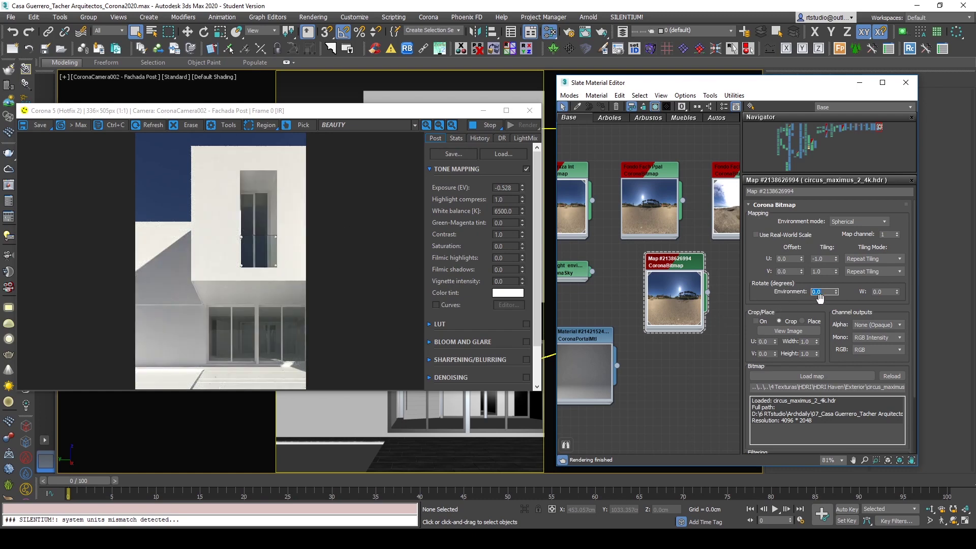
{"action": "left_click_drag", "start_coordinate": [829, 259], "coordinate": [805, 260]}
- Test environment rotations of 180 and 200 degrees on the circus_maximus_2_4k.hdr bitmap
{"action": "left_click_drag", "start_coordinate": [832, 291], "coordinate": [814, 291]}
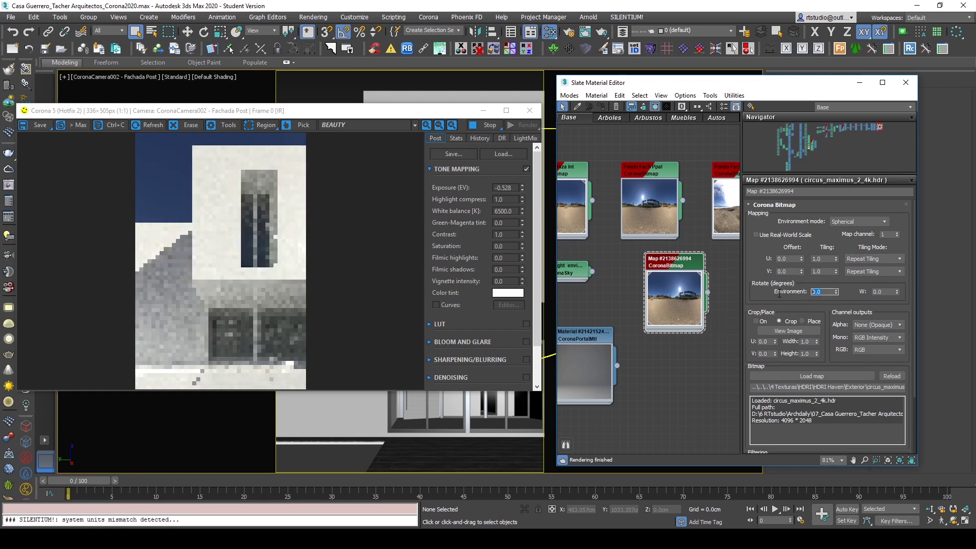
{"action": "type", "text": "180"}
{"action": "key", "text": "Return"}
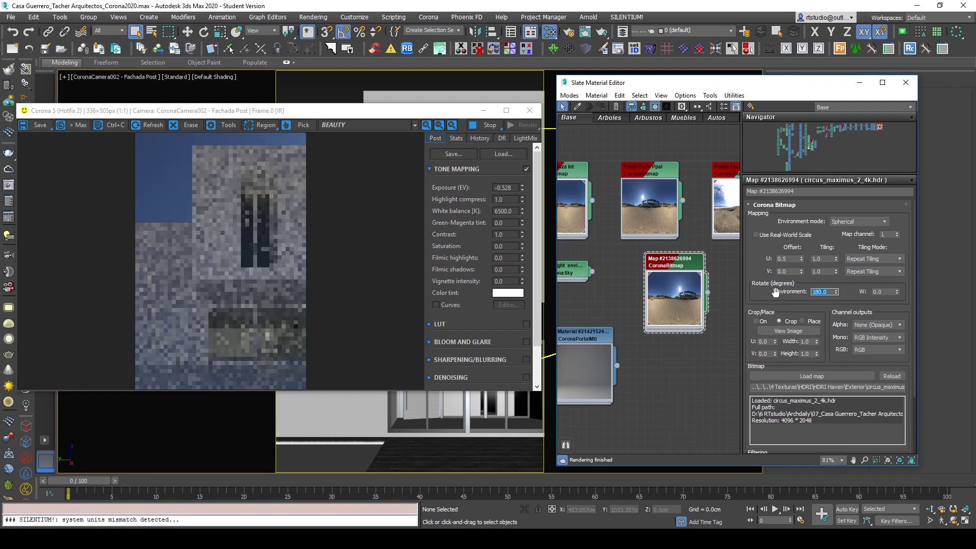
{"action": "type", "text": "200"}
{"action": "key", "text": "Return"}
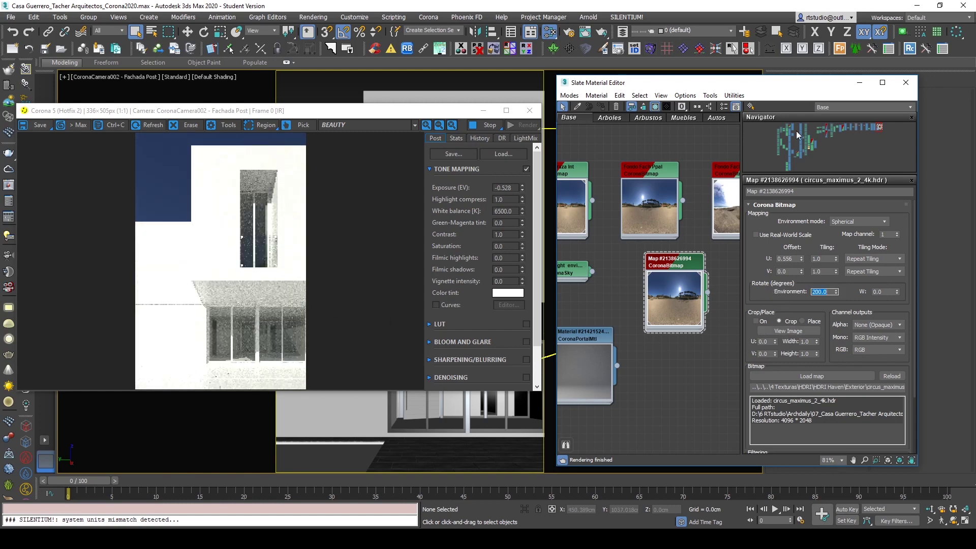
- Set Corona's scene environment to Single map in the render setup and assign the circus_maximus_2_4k.hdr bitmap to it
{"action": "middle_click_drag", "start_coordinate": [665, 367], "coordinate": [638, 361]}
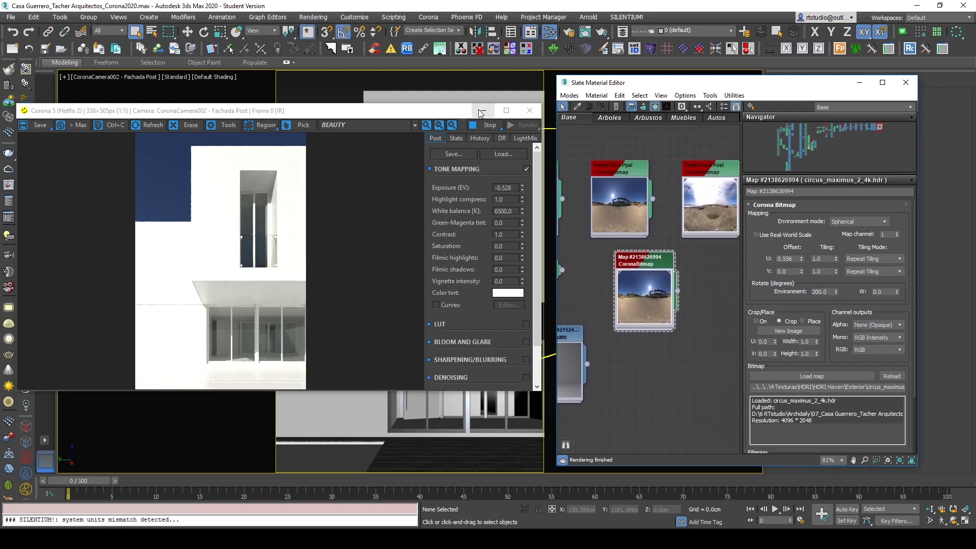
{"action": "left_click", "coordinate": [568, 34]}
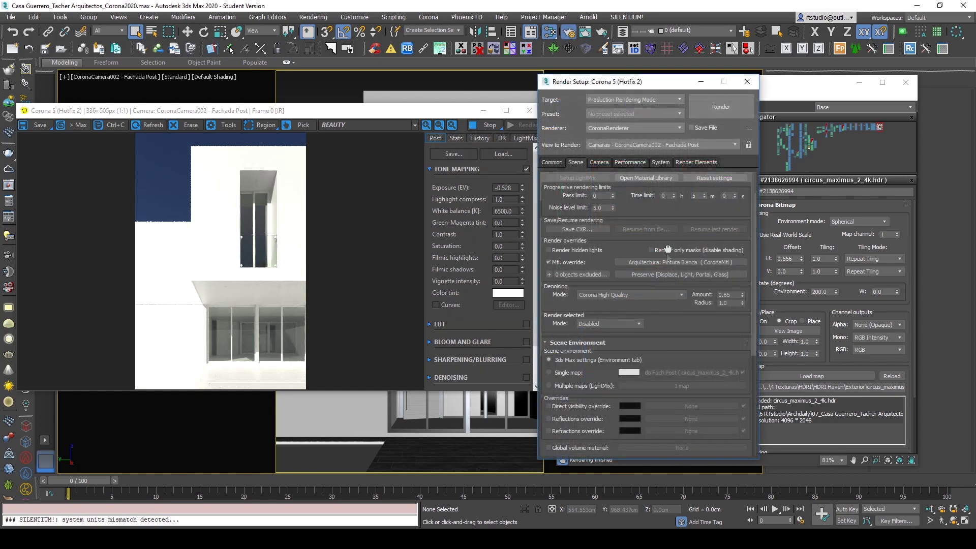
{"action": "left_click_drag", "start_coordinate": [660, 90], "coordinate": [516, 91]}
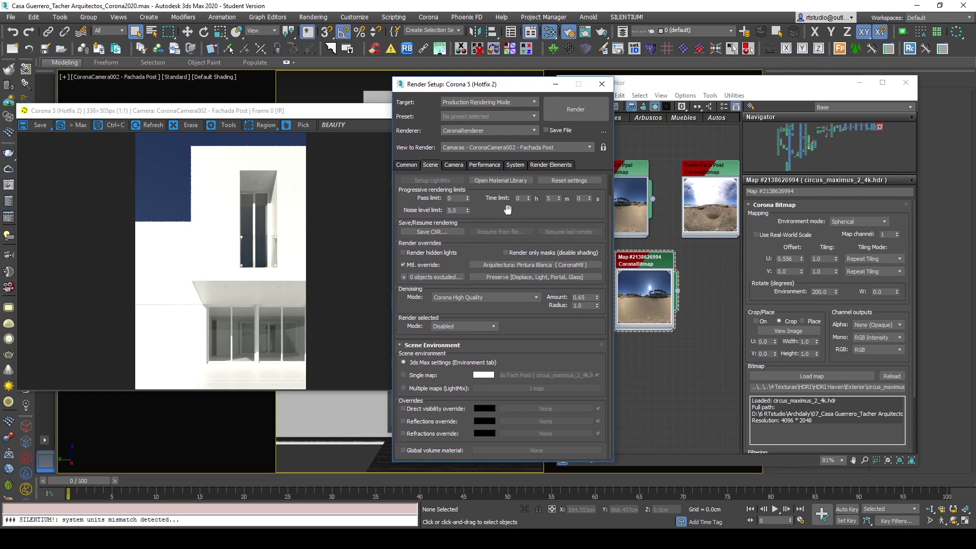
{"action": "left_click", "coordinate": [426, 374]}
{"action": "right_click", "coordinate": [565, 377]}
{"action": "left_click", "coordinate": [579, 383]}
{"action": "left_click_drag", "start_coordinate": [677, 290], "coordinate": [524, 377]}
{"action": "left_click", "coordinate": [486, 304]}
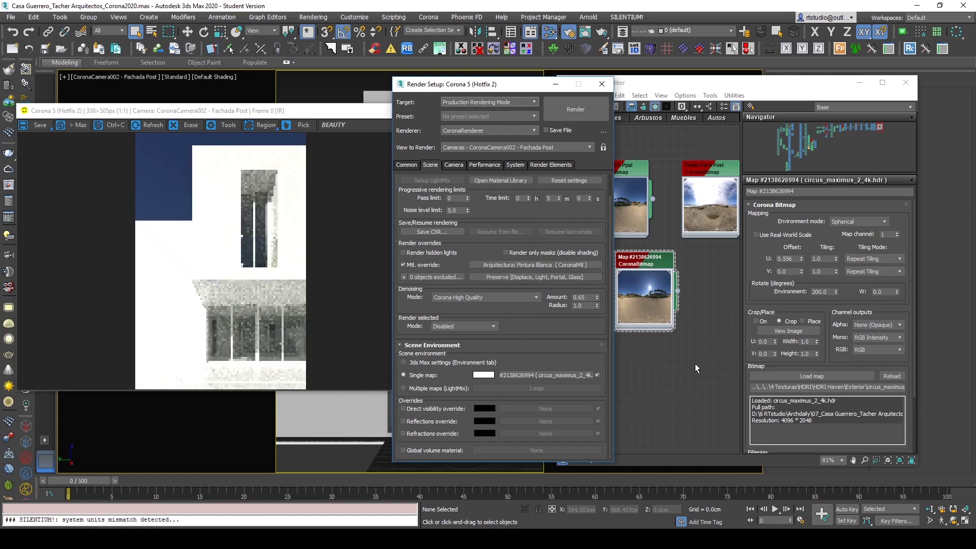
- Set the bitmap's environment rotation to 280 degrees
{"action": "left_click", "coordinate": [820, 291]}
{"action": "double_click", "coordinate": [821, 292]}
{"action": "type", "text": "280"}
{"action": "key", "text": "Return"}
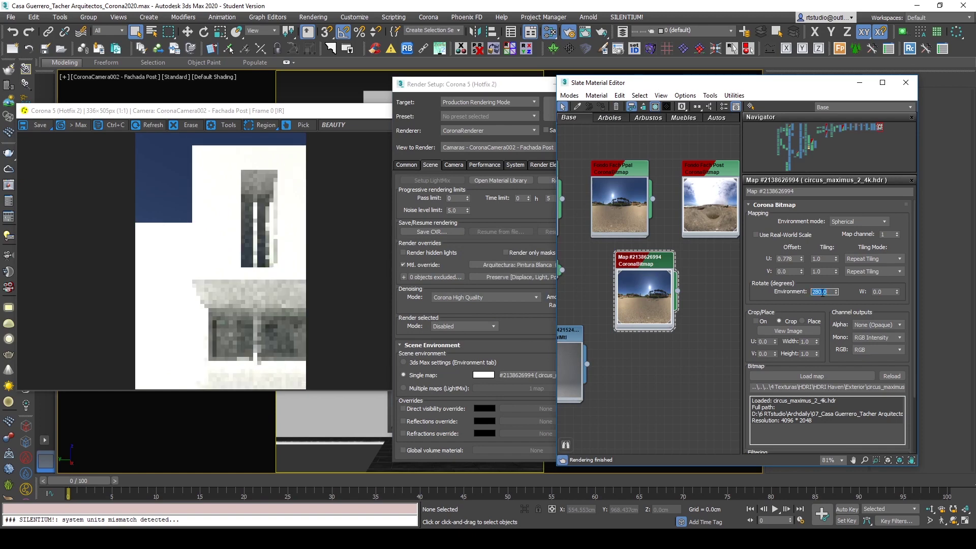
- Enable the direct visibility override with its black color and arrange the render window and render setup side by side
{"action": "mouse_move", "coordinate": [512, 93]}
{"action": "left_mouse_down"}
{"action": "mouse_move", "coordinate": [486, 83]}
{"action": "mouse_move", "coordinate": [502, 78]}
{"action": "left_mouse_up"}
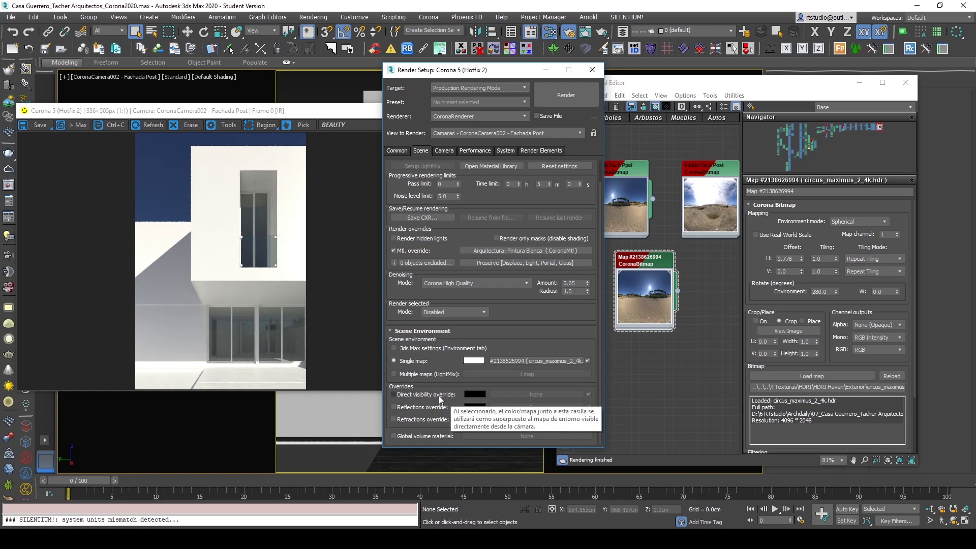
{"action": "left_click", "coordinate": [393, 395]}
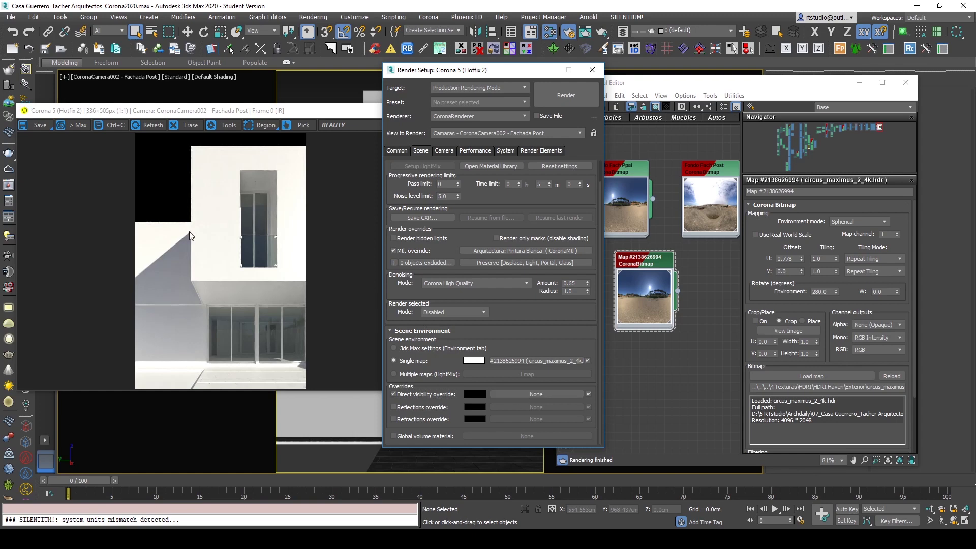
{"action": "left_click", "coordinate": [297, 115]}
{"action": "left_click_drag", "start_coordinate": [297, 115], "coordinate": [311, 93]}
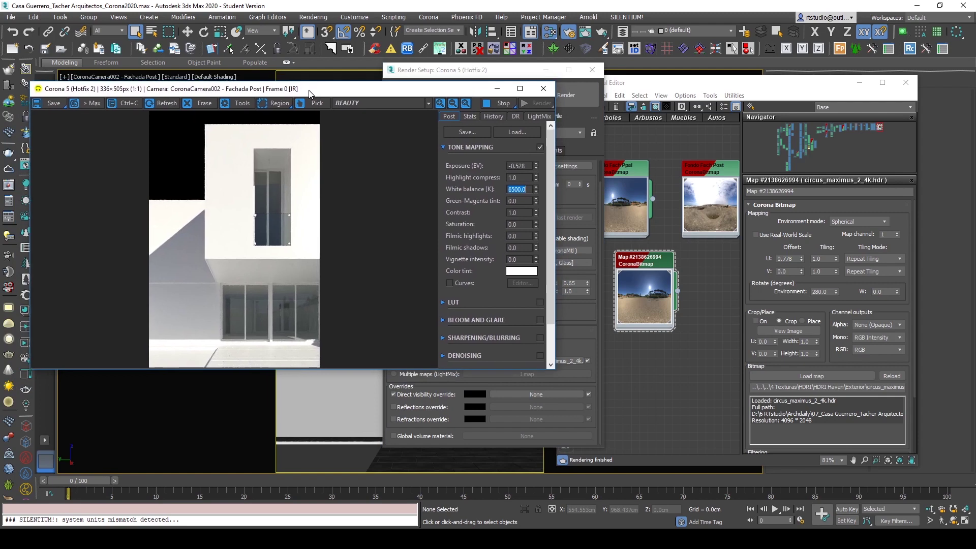
{"action": "left_click_drag", "start_coordinate": [389, 89], "coordinate": [378, 106]}
{"action": "left_click_drag", "start_coordinate": [515, 75], "coordinate": [692, 69]}
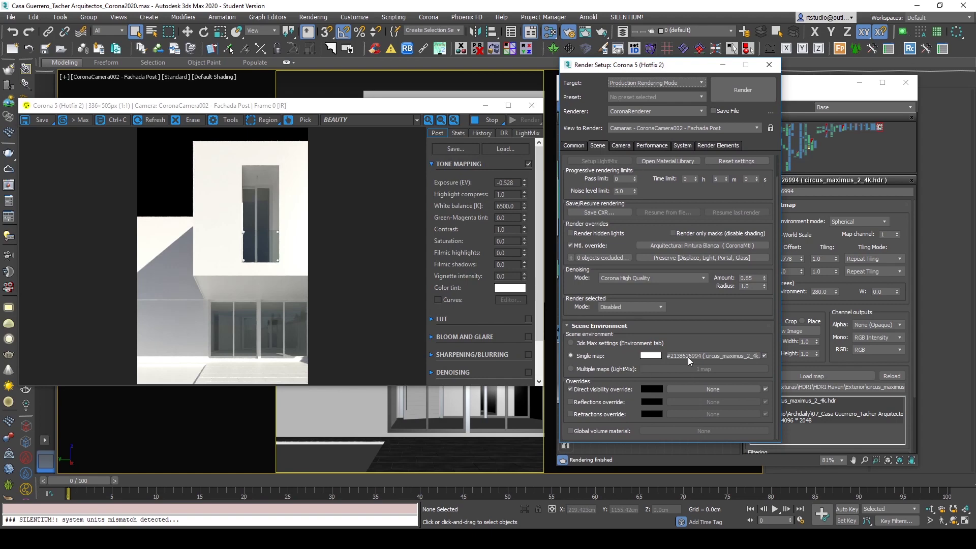
{"action": "left_click_drag", "start_coordinate": [689, 336], "coordinate": [694, 314]}
{"action": "mouse_move", "coordinate": [612, 373]}
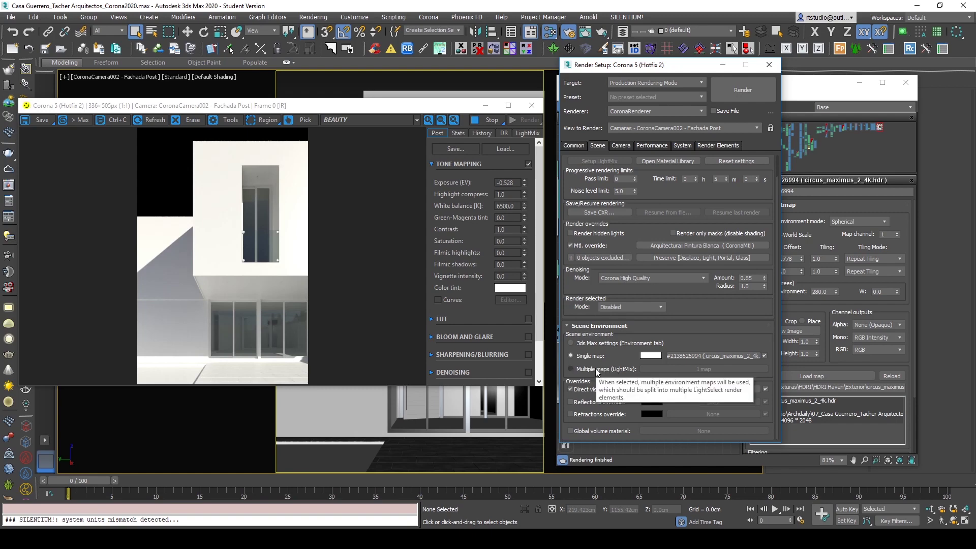
- Show the material editor beside the render setup and place the circus_maximus_2_4k.hdr map node beneath the Fondo Fach Ppal node
{"action": "left_click", "coordinate": [333, 83]}
{"action": "key", "text": "m"}
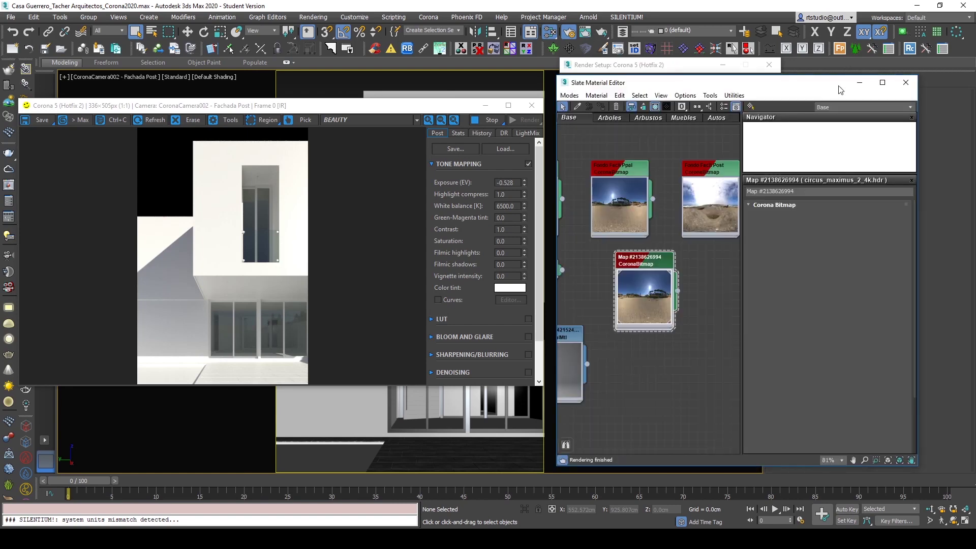
{"action": "left_click_drag", "start_coordinate": [839, 85], "coordinate": [408, 84]}
{"action": "mouse_move", "coordinate": [269, 248]}
{"action": "middle_mouse_down"}
{"action": "mouse_move", "coordinate": [266, 282]}
{"action": "mouse_move", "coordinate": [246, 281]}
{"action": "mouse_move", "coordinate": [257, 250]}
{"action": "middle_mouse_up"}
{"action": "scroll", "coordinate": [259, 283], "scroll_direction": "down", "scroll_amount": 1}
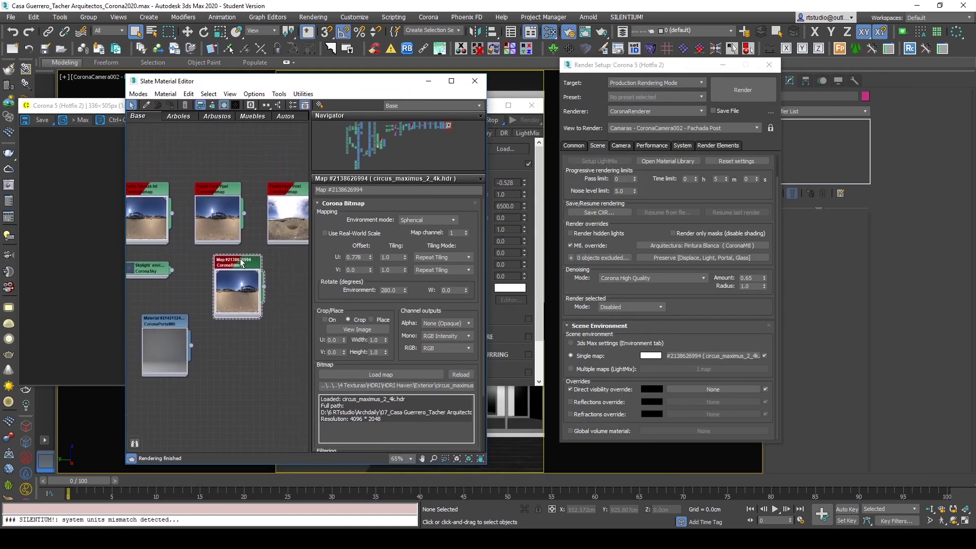
{"action": "scroll", "coordinate": [254, 250], "scroll_direction": "down", "scroll_amount": 1}
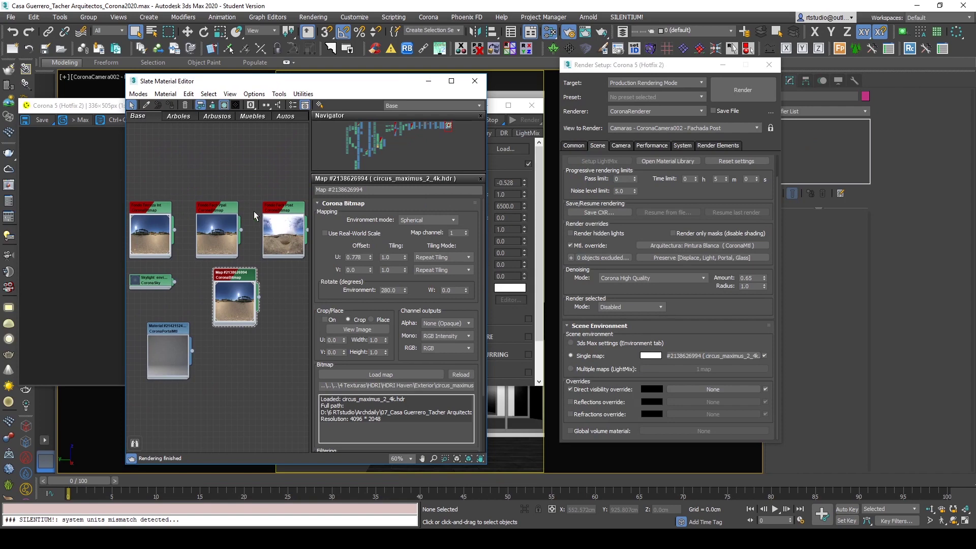
{"action": "left_click_drag", "start_coordinate": [235, 275], "coordinate": [217, 276]}
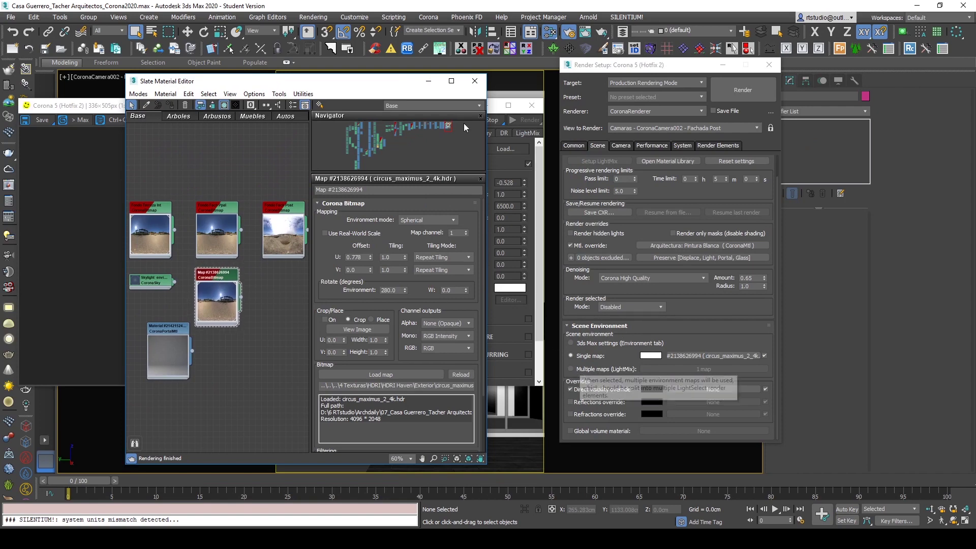
- Switch the scene environment to Multiple maps (LightMix) and set the map count to 3
{"action": "left_click", "coordinate": [584, 370]}
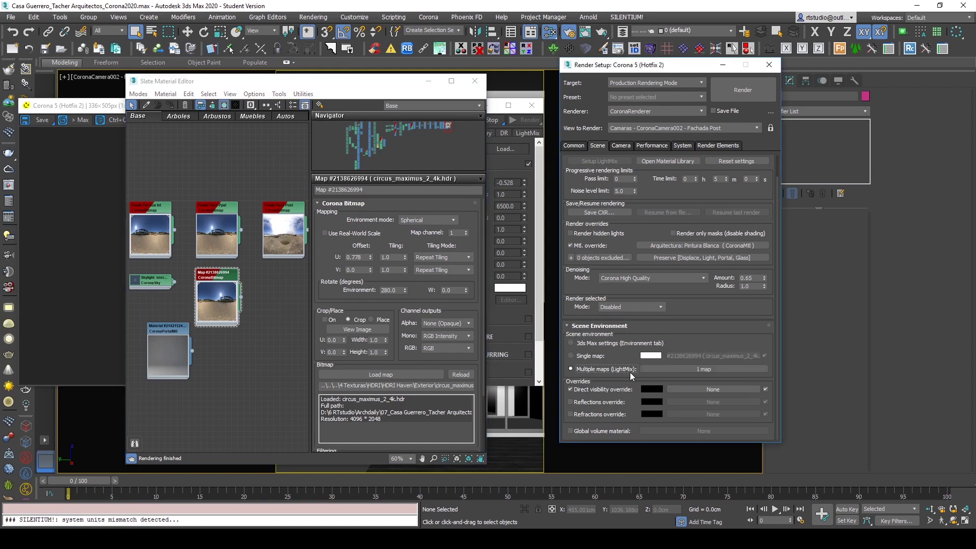
{"action": "left_click", "coordinate": [697, 370]}
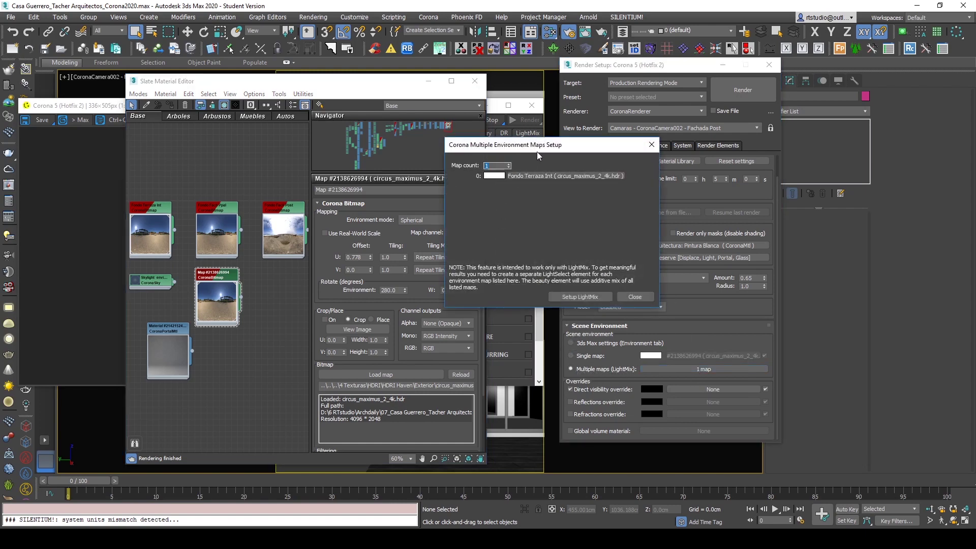
{"action": "left_click_drag", "start_coordinate": [537, 149], "coordinate": [619, 145]}
{"action": "left_click", "coordinate": [590, 159]}
{"action": "left_click", "coordinate": [590, 159]}
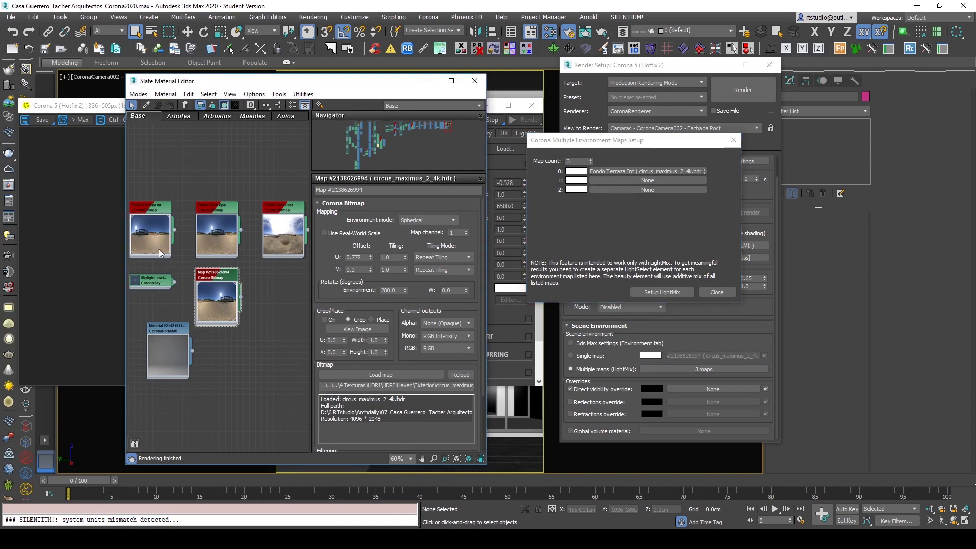
- Assign the Fondo Terraza Int, Fondo Fach Ppal and Fondo Fach Post bitmaps as instances to environment maps 0, 1 and 2
{"action": "left_click_drag", "start_coordinate": [174, 230], "coordinate": [644, 172]}
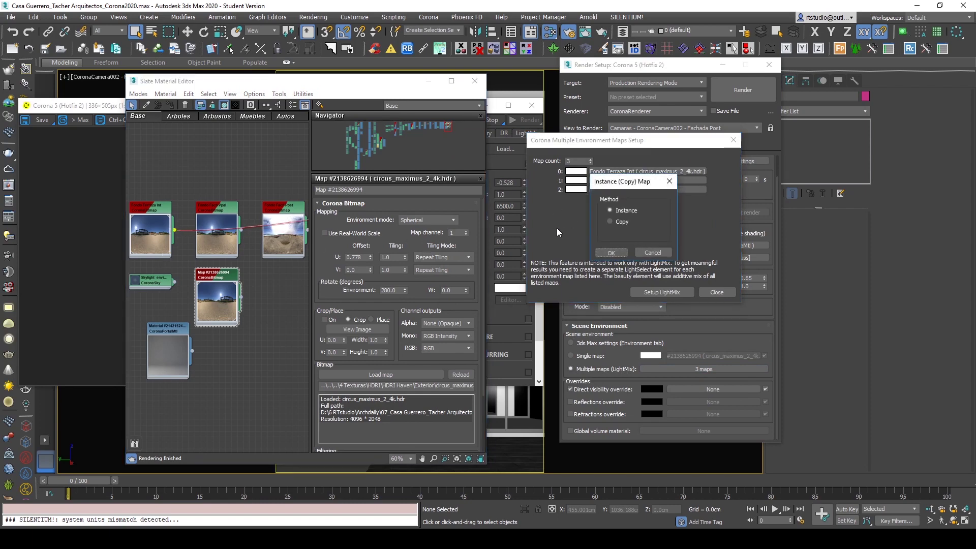
{"action": "left_click", "coordinate": [611, 252]}
{"action": "left_click_drag", "start_coordinate": [241, 230], "coordinate": [629, 179]}
{"action": "left_click", "coordinate": [611, 251]}
{"action": "double_click", "coordinate": [295, 207]}
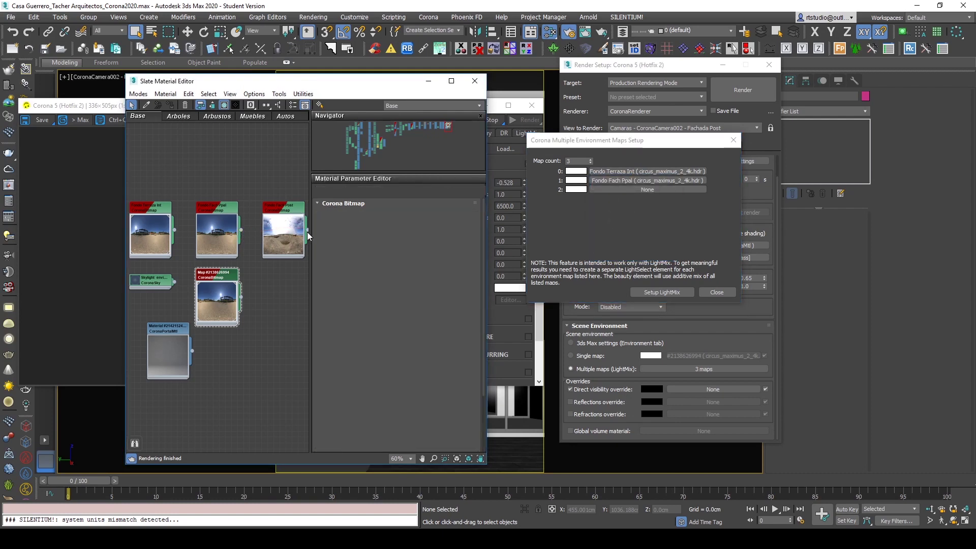
{"action": "left_click_drag", "start_coordinate": [307, 230], "coordinate": [605, 189]}
{"action": "left_click", "coordinate": [610, 251]}
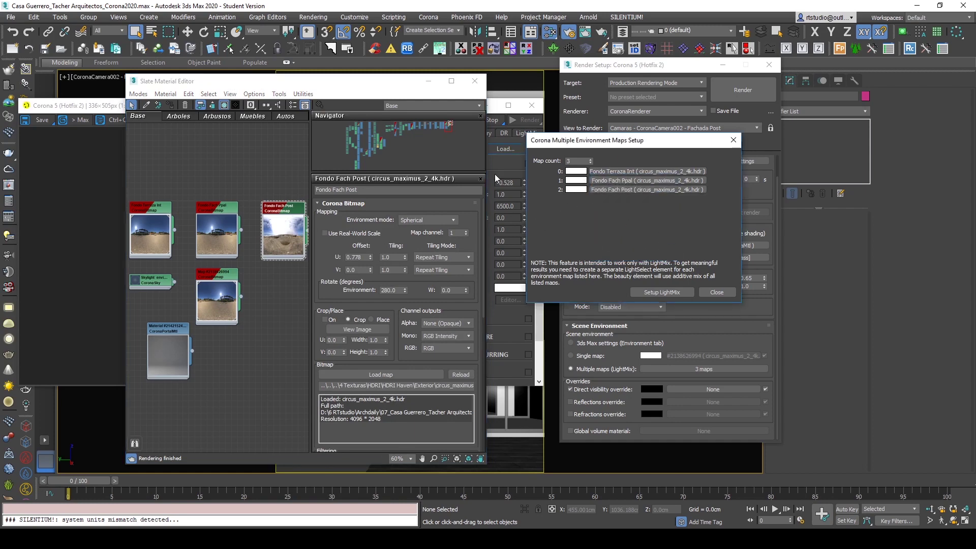
- Stop the interactive render, generate LightMix layers separated by instanced lights and included in denoising, and close the multiple environment maps setup
{"action": "left_click", "coordinate": [505, 329]}
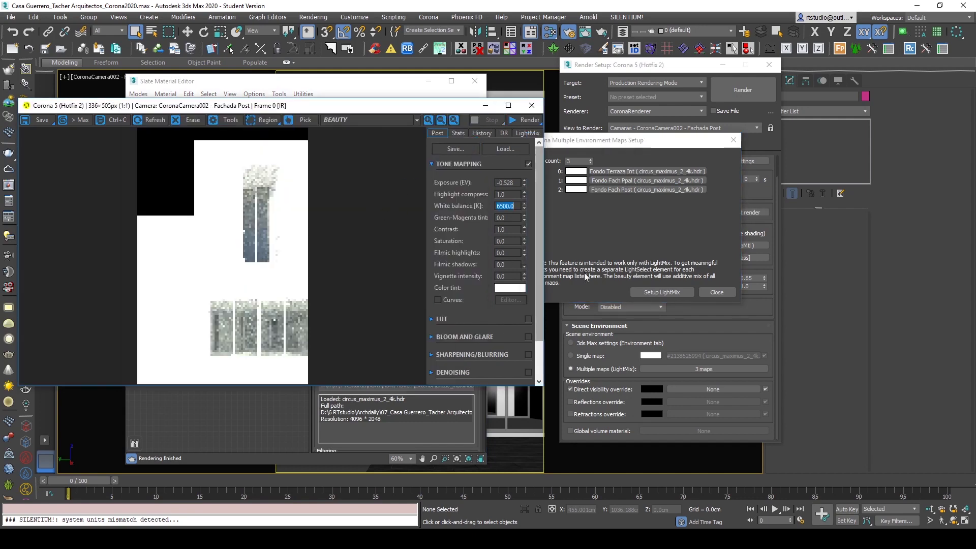
{"action": "left_click", "coordinate": [660, 245]}
{"action": "left_click", "coordinate": [664, 292]}
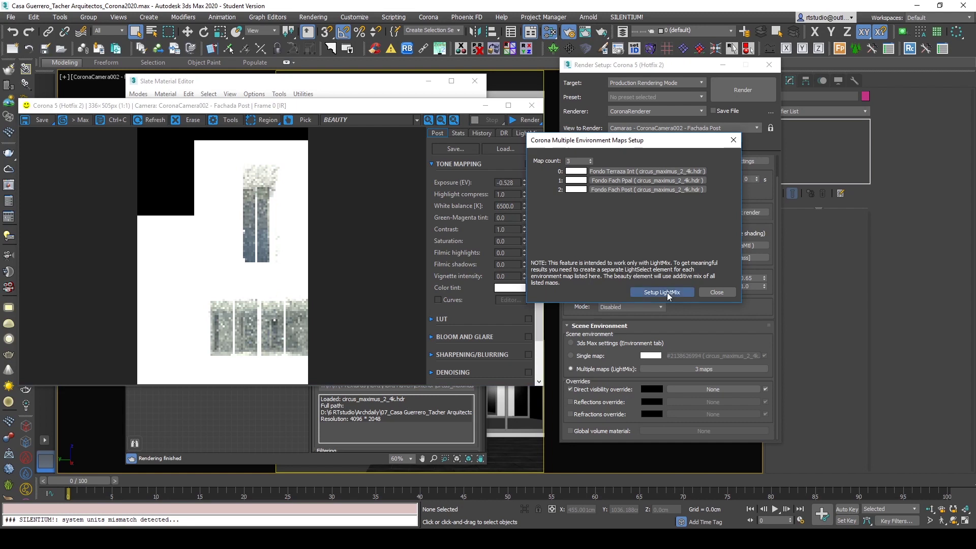
{"action": "left_click_drag", "start_coordinate": [734, 293], "coordinate": [632, 212]}
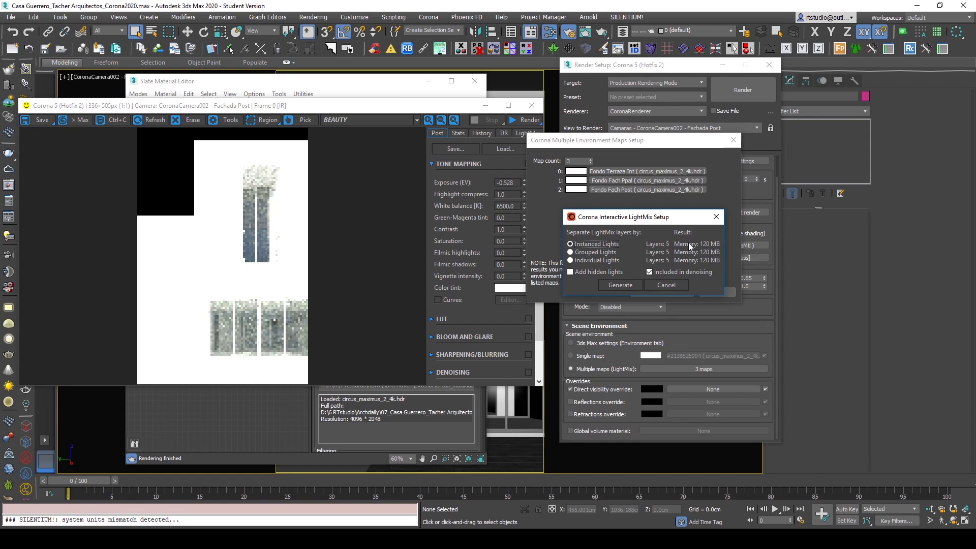
{"action": "left_click_drag", "start_coordinate": [666, 221], "coordinate": [659, 241]}
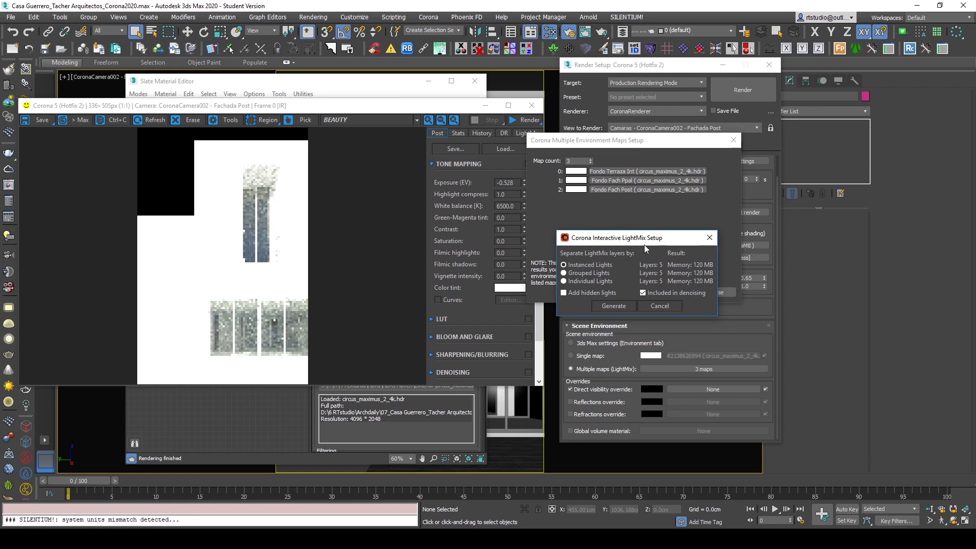
{"action": "left_click_drag", "start_coordinate": [642, 243], "coordinate": [641, 244]}
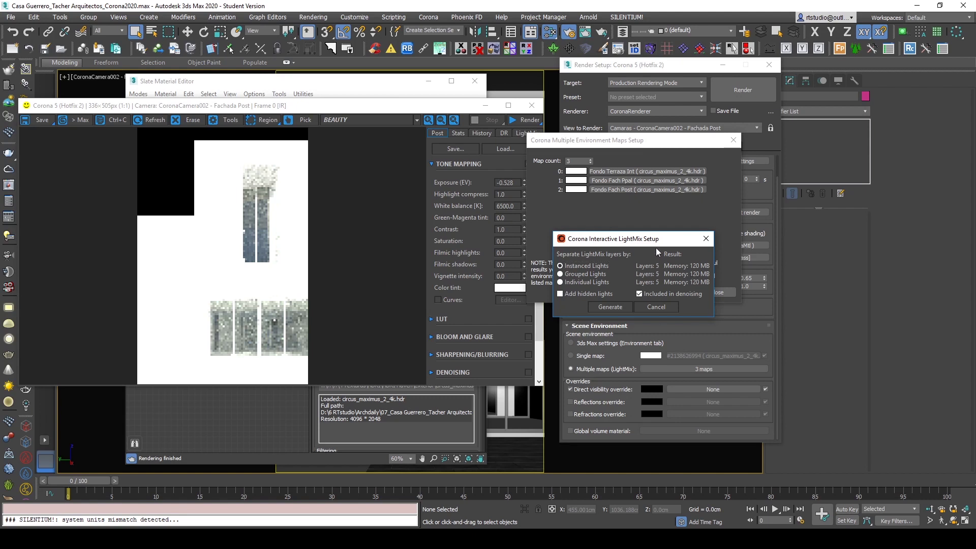
{"action": "left_click", "coordinate": [608, 307]}
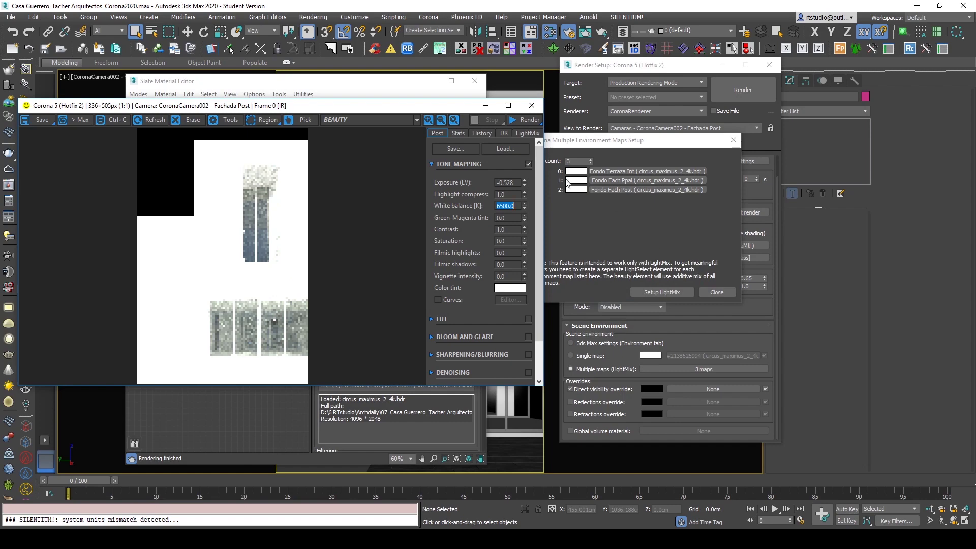
{"action": "left_click", "coordinate": [526, 133]}
{"action": "left_click", "coordinate": [438, 133]}
{"action": "left_click", "coordinate": [719, 293]}
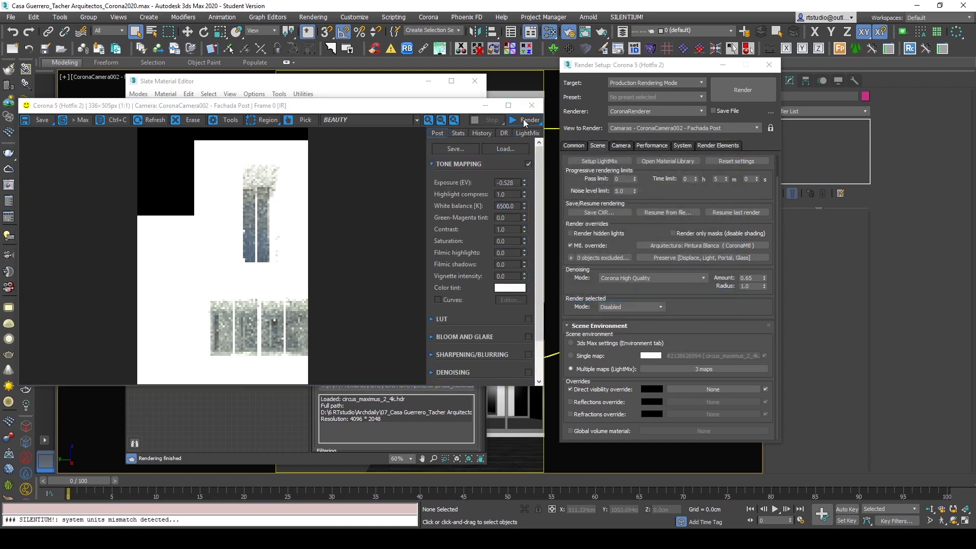
- Start the interactive render and turn off every LightMix layer: the three environments, CoronaSun and Rest (unassigned)
{"action": "left_click_drag", "start_coordinate": [272, 105], "coordinate": [348, 97]}
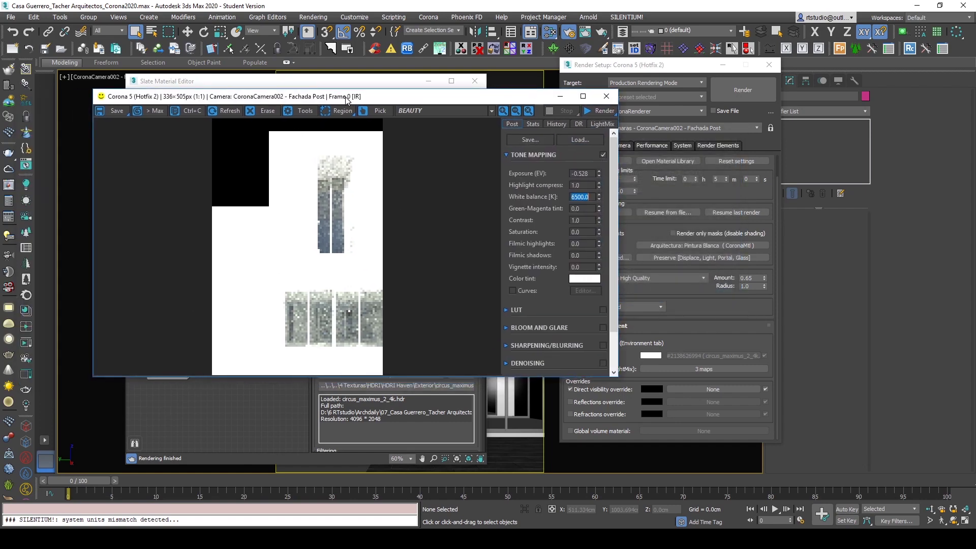
{"action": "left_click", "coordinate": [26, 342]}
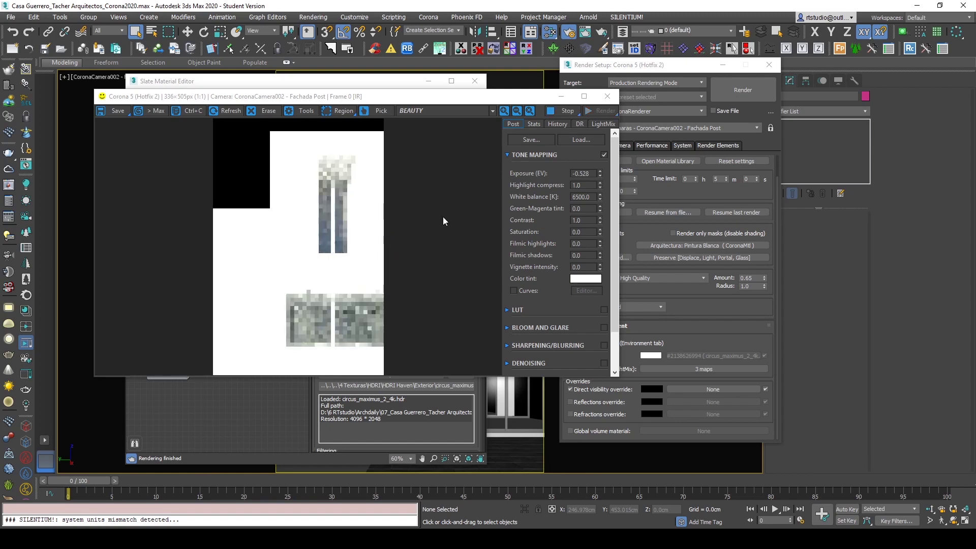
{"action": "left_click", "coordinate": [600, 125]}
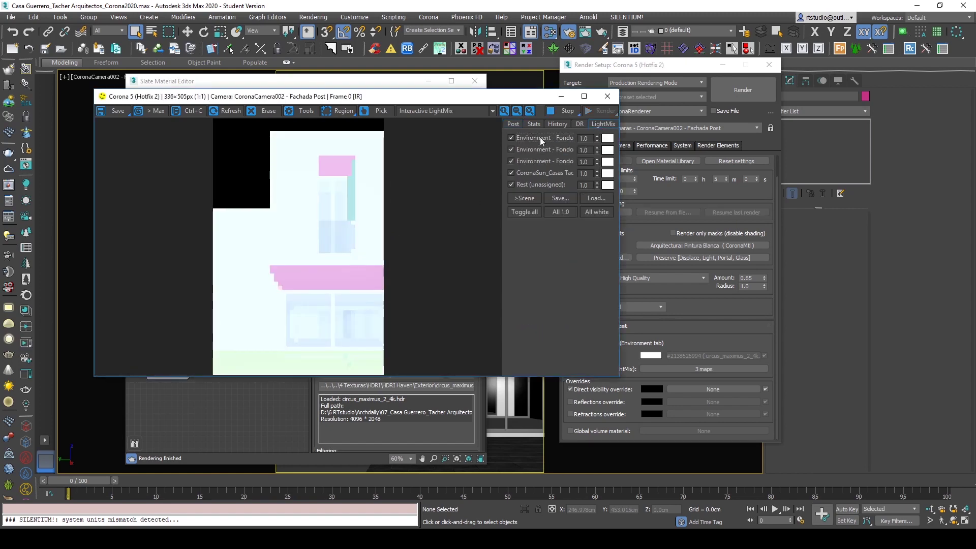
{"action": "left_click", "coordinate": [511, 173]}
{"action": "left_click", "coordinate": [511, 161]}
{"action": "left_click", "coordinate": [511, 150]}
{"action": "left_click", "coordinate": [512, 138]}
{"action": "left_click", "coordinate": [511, 185]}
- Isolate each environment layer in turn in the LightMix, ending with only the third one enabled
{"action": "left_click", "coordinate": [511, 138]}
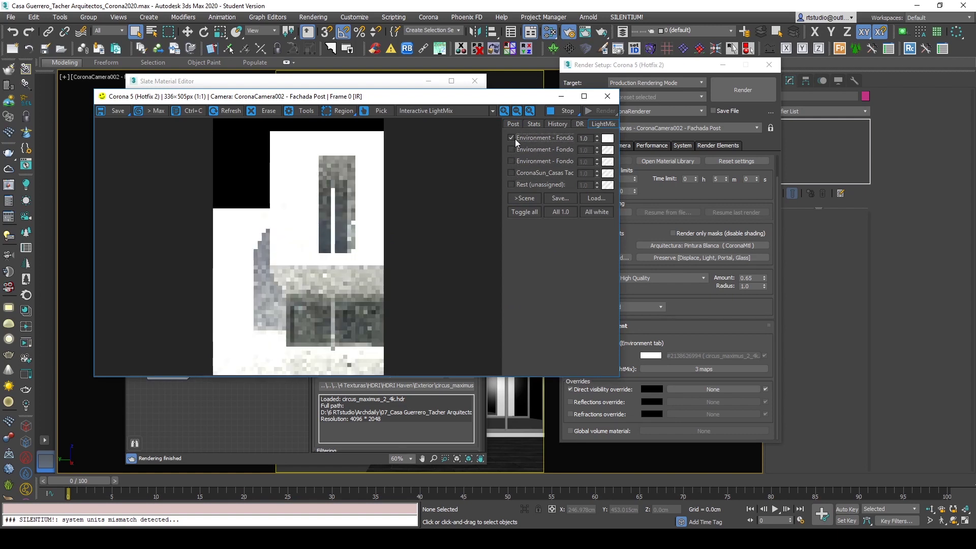
{"action": "left_click", "coordinate": [512, 138]}
{"action": "left_click", "coordinate": [511, 150]}
{"action": "left_click", "coordinate": [510, 150]}
{"action": "left_click", "coordinate": [510, 161]}
- Try an intensity of 0.1 on the third environment layer and restore it to 1
{"action": "double_click", "coordinate": [585, 162]}
{"action": "type", "text": ".1"}
{"action": "key", "text": "Return"}
{"action": "type", "text": "1"}
{"action": "key", "text": "Return"}
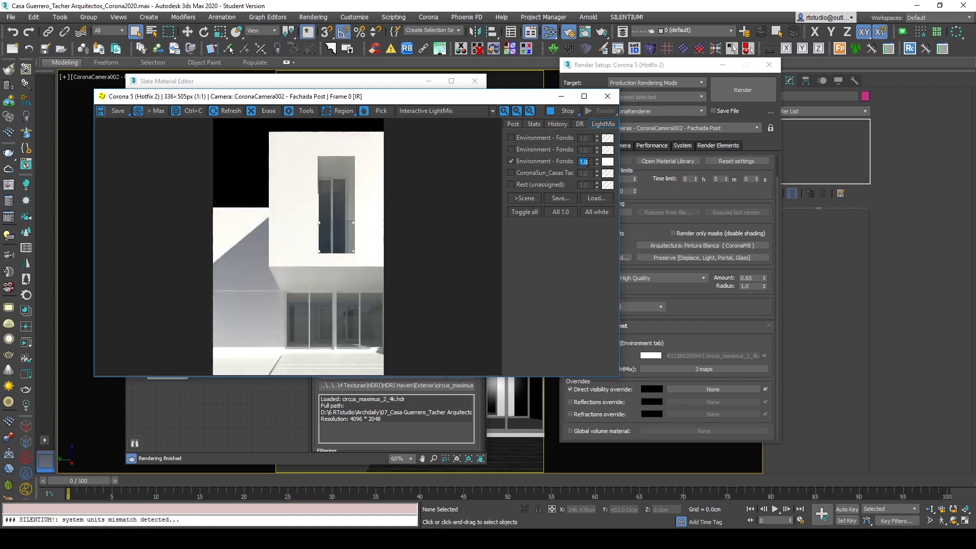
- Try a green light colour (97E834) on the third environment layer and discard it
{"action": "left_click", "coordinate": [607, 162]}
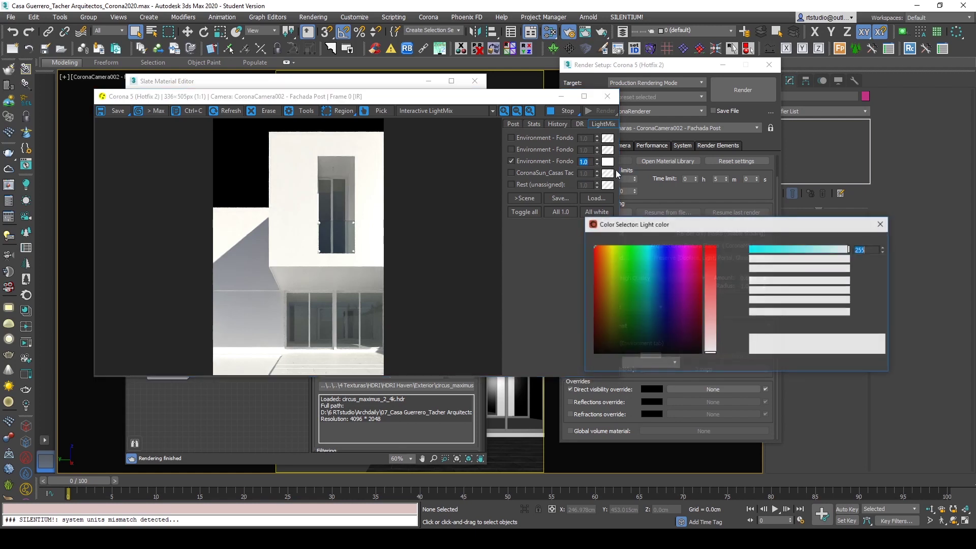
{"action": "left_click", "coordinate": [619, 255]}
{"action": "left_click_drag", "start_coordinate": [715, 253], "coordinate": [714, 276]}
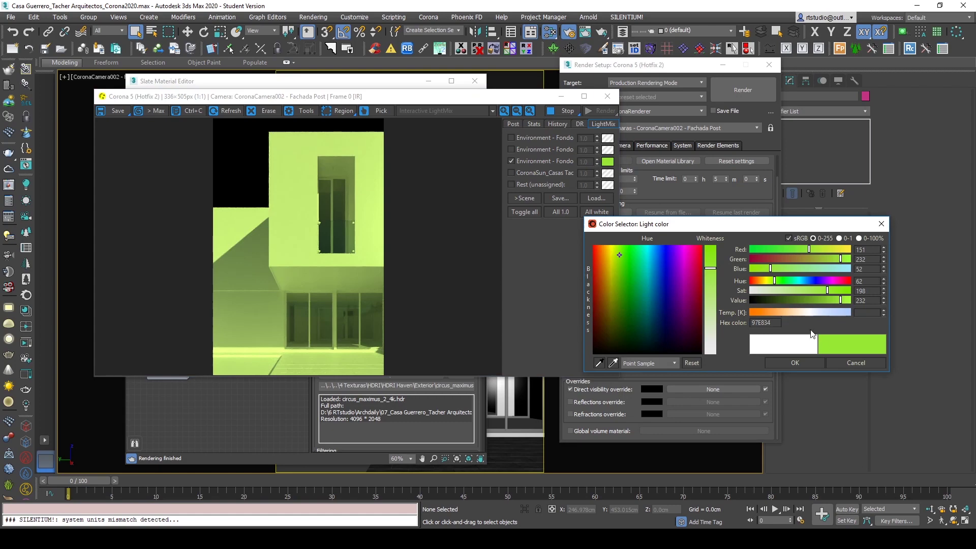
{"action": "left_click", "coordinate": [841, 363]}
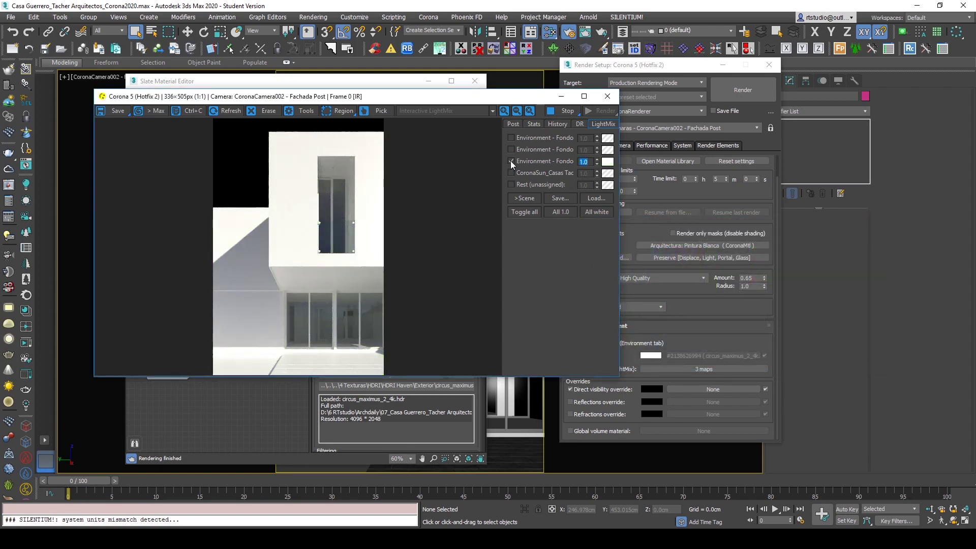
- Clear the material editor from the viewport and switch the view to CoronaCamera004 - Terraza Int
{"action": "left_click_drag", "start_coordinate": [488, 96], "coordinate": [810, 107]}
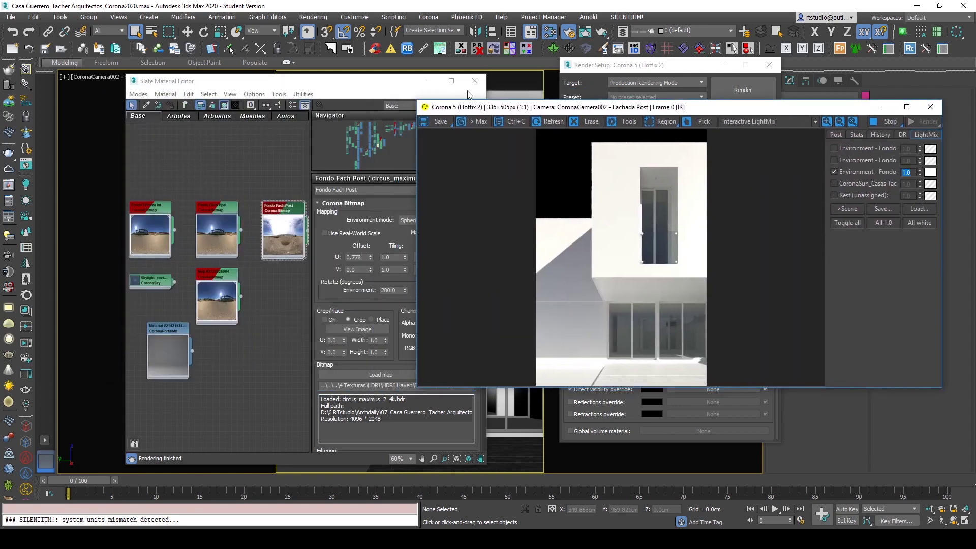
{"action": "left_click", "coordinate": [449, 82]}
{"action": "left_click", "coordinate": [414, 96]}
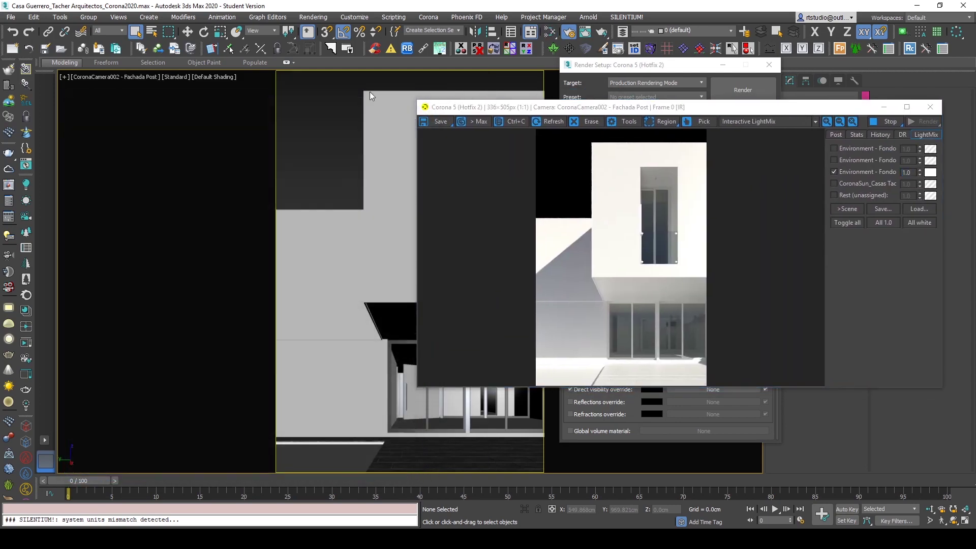
{"action": "key", "text": "c"}
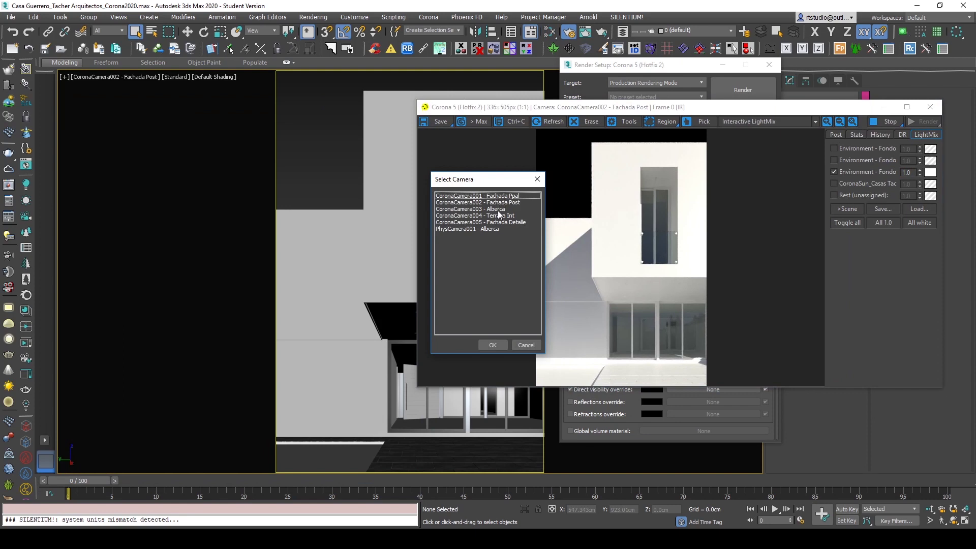
{"action": "double_click", "coordinate": [499, 215]}
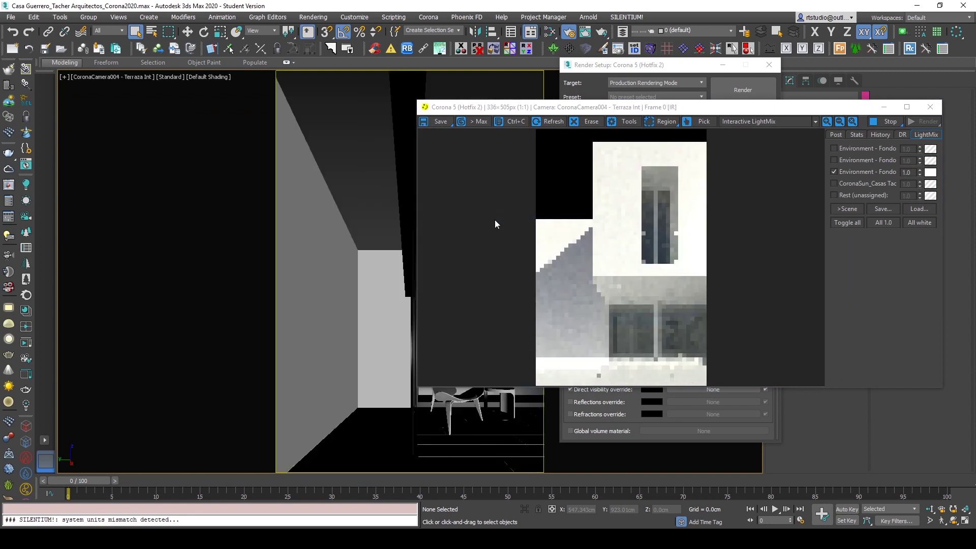
{"action": "left_click_drag", "start_coordinate": [704, 113], "coordinate": [569, 113]}
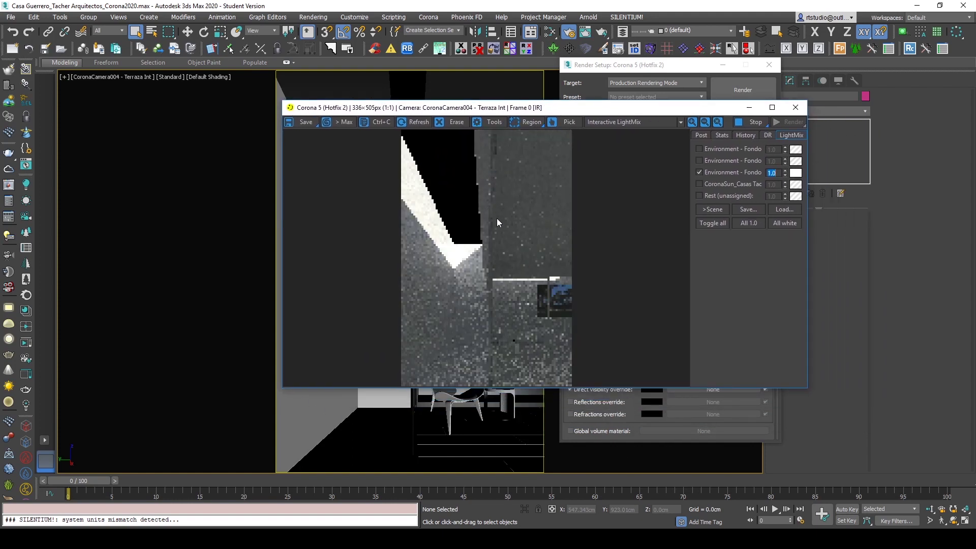
- Disable the third environment layer, preview the second one, and leave only the first enabled for the Terraza Int view
{"action": "left_click", "coordinate": [700, 172]}
{"action": "left_click", "coordinate": [698, 160]}
{"action": "left_click", "coordinate": [698, 161]}
{"action": "left_click", "coordinate": [699, 149]}
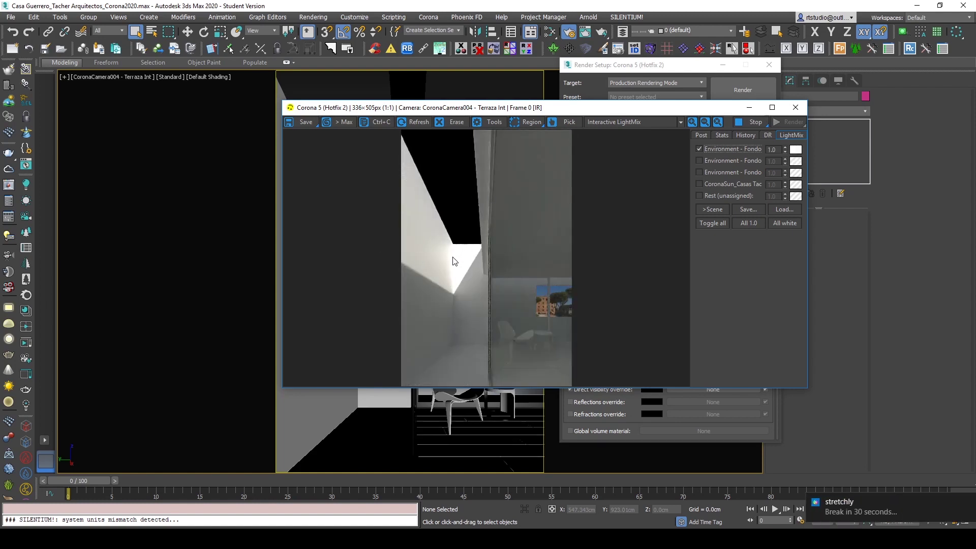
- Move the frame buffer clear of the render setup and turn off the direct visibility override in the scene environment
{"action": "left_click_drag", "start_coordinate": [566, 109], "coordinate": [459, 104]}
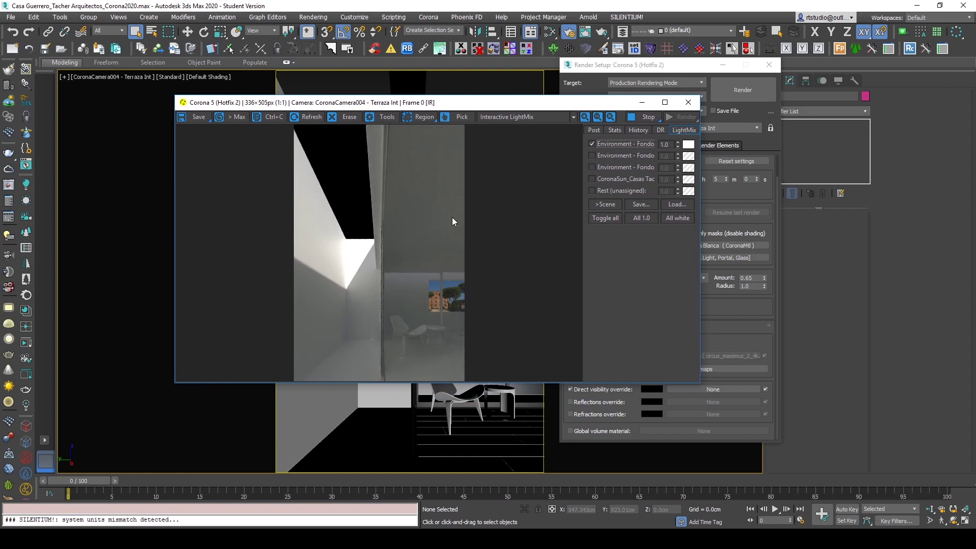
{"action": "left_click_drag", "start_coordinate": [559, 102], "coordinate": [494, 86]}
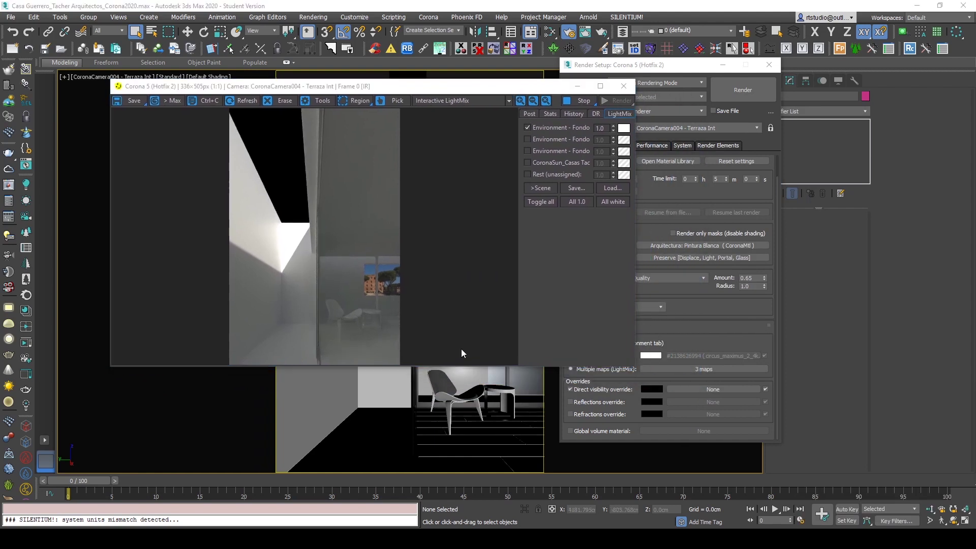
{"action": "left_click", "coordinate": [571, 389]}
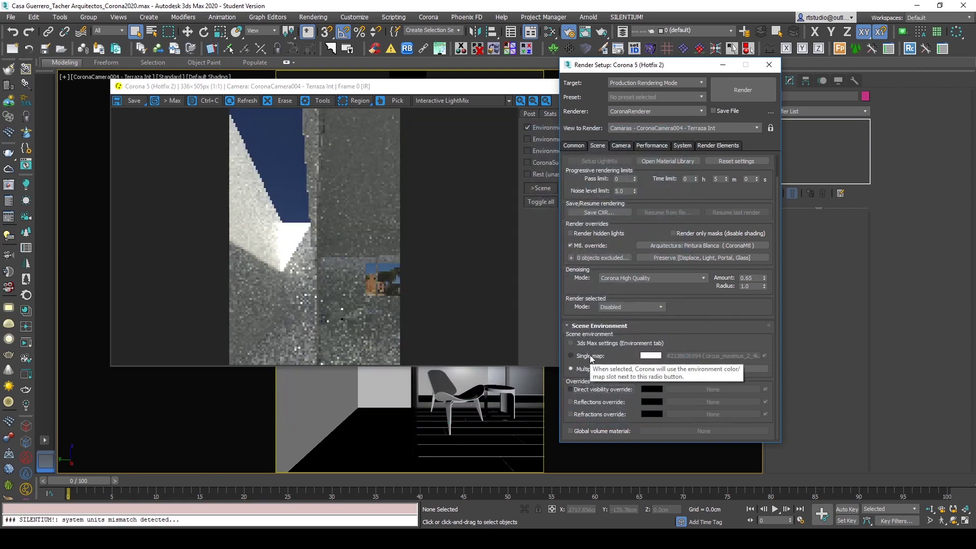
- Compare the three environment layers in the LightMix with the visible sky, ending on the first, and close the frame buffer
{"action": "left_click", "coordinate": [527, 130]}
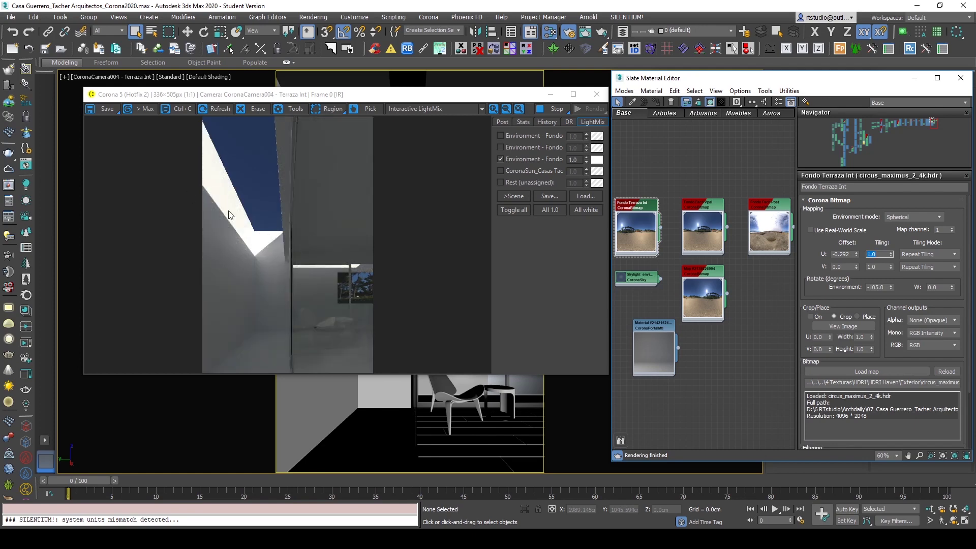
{"action": "left_click", "coordinate": [501, 159]}
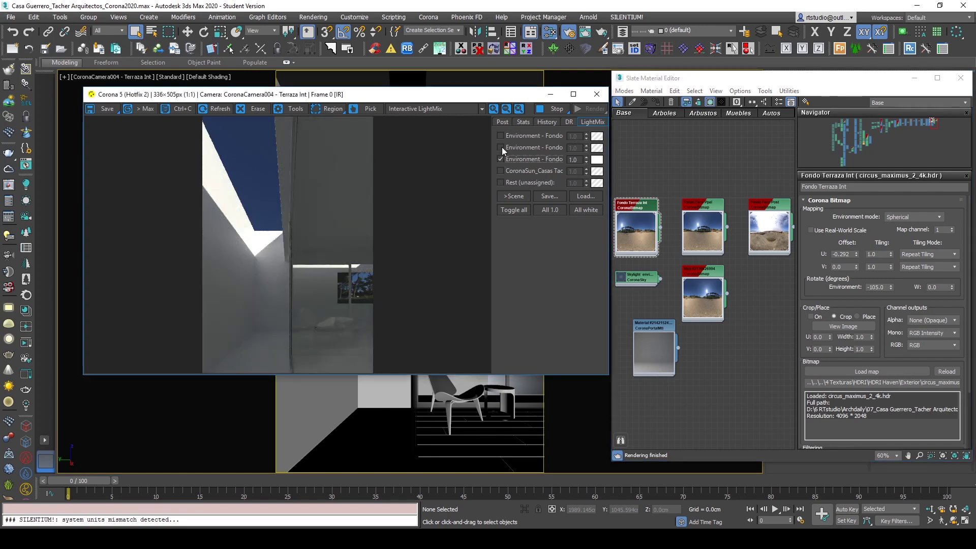
{"action": "left_click", "coordinate": [500, 159]}
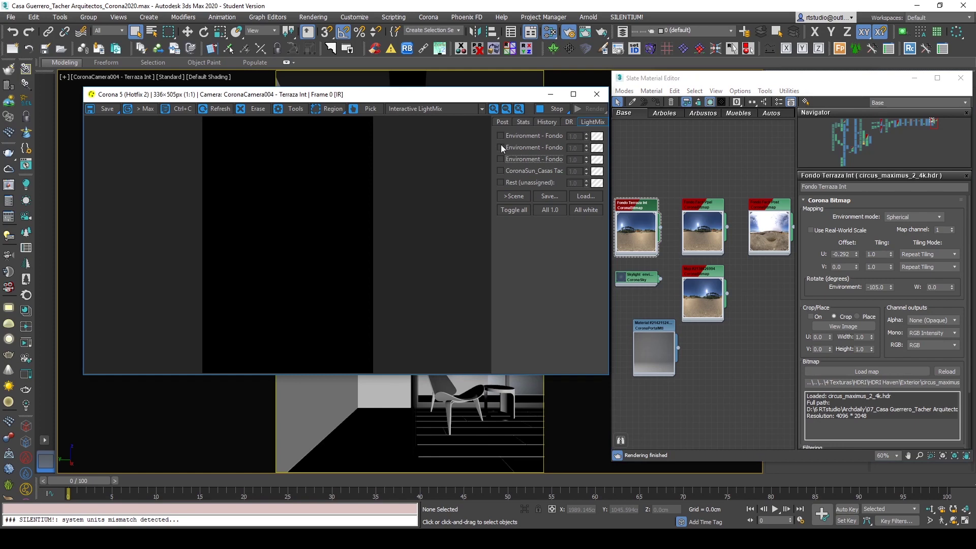
{"action": "left_click", "coordinate": [501, 147]}
{"action": "left_click", "coordinate": [501, 147]}
{"action": "left_click", "coordinate": [500, 136]}
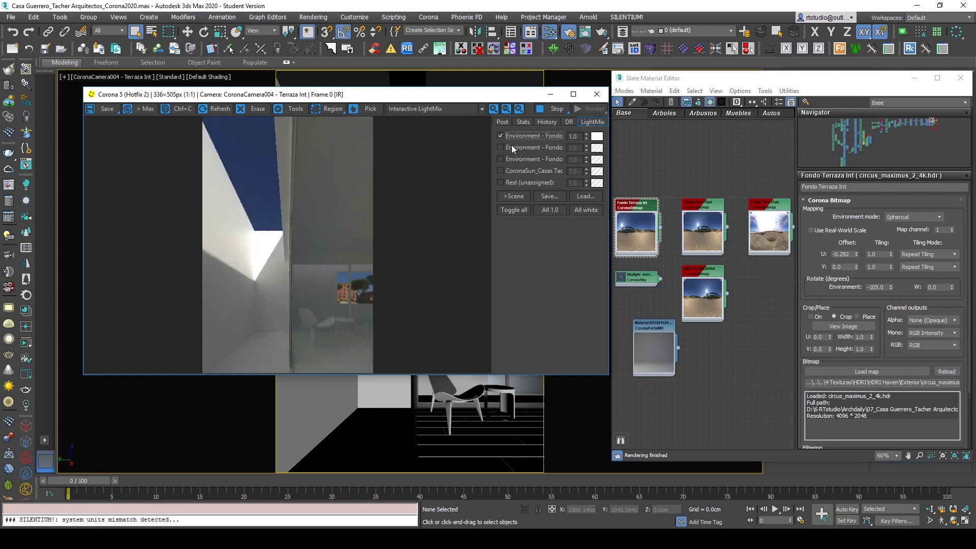
{"action": "left_click", "coordinate": [501, 120]}
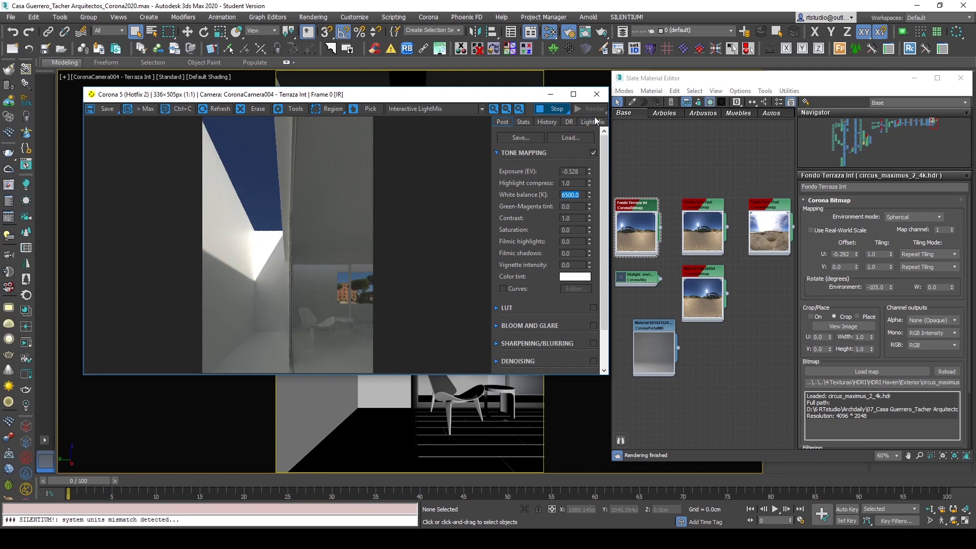
{"action": "left_click", "coordinate": [596, 94]}
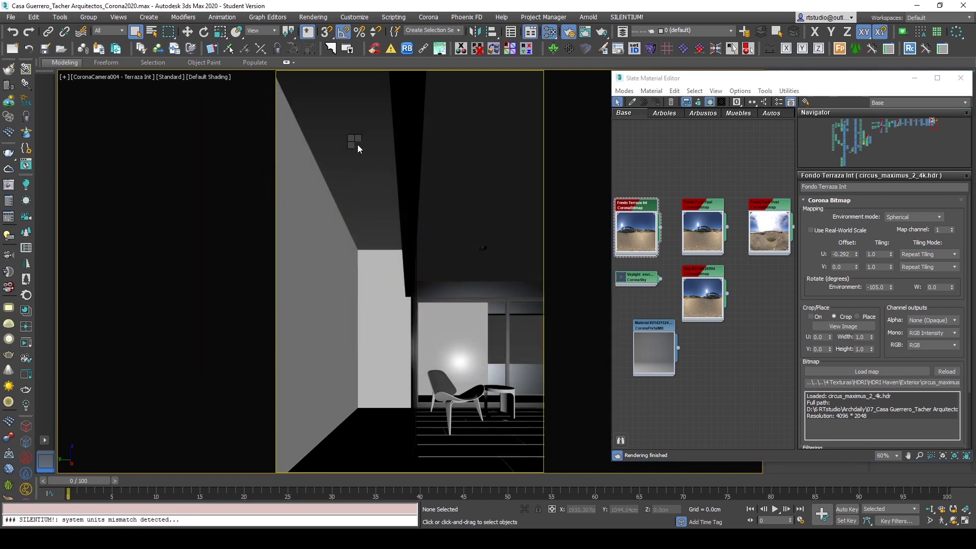
- Activate the Fachada Ppal Detalle state set and open the Environment and Effects settings to check its environment map
{"action": "right_click", "coordinate": [354, 142]}
{"action": "mouse_move", "coordinate": [399, 110]}
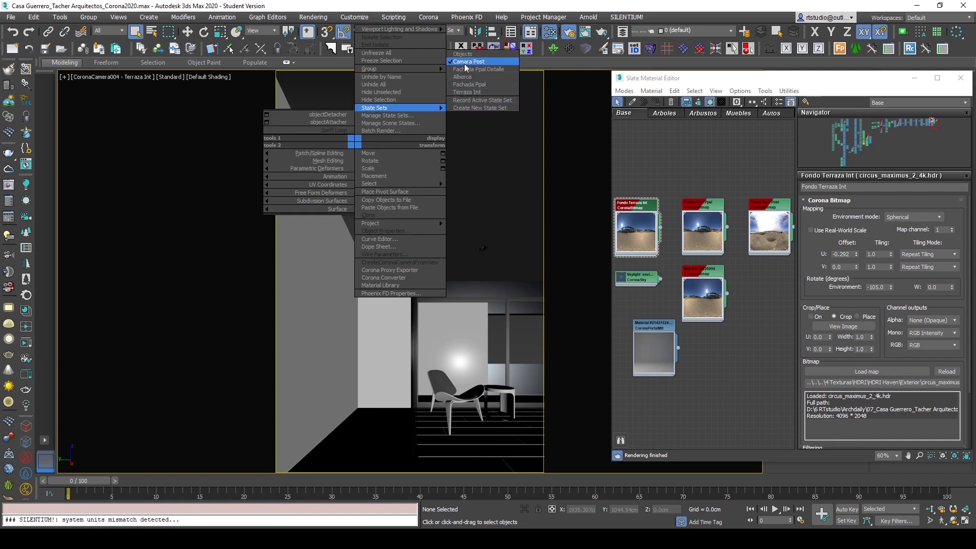
{"action": "left_click", "coordinate": [480, 69]}
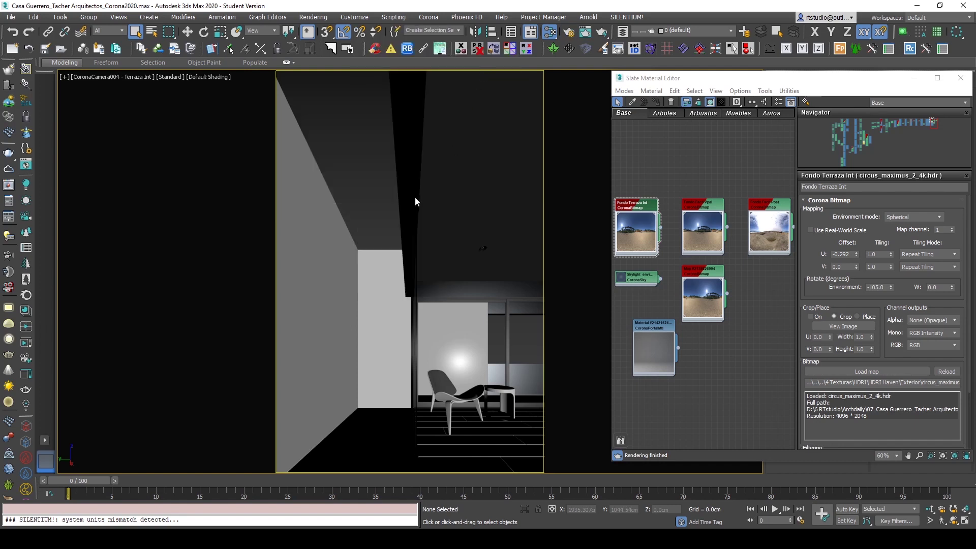
{"action": "key", "text": "8"}
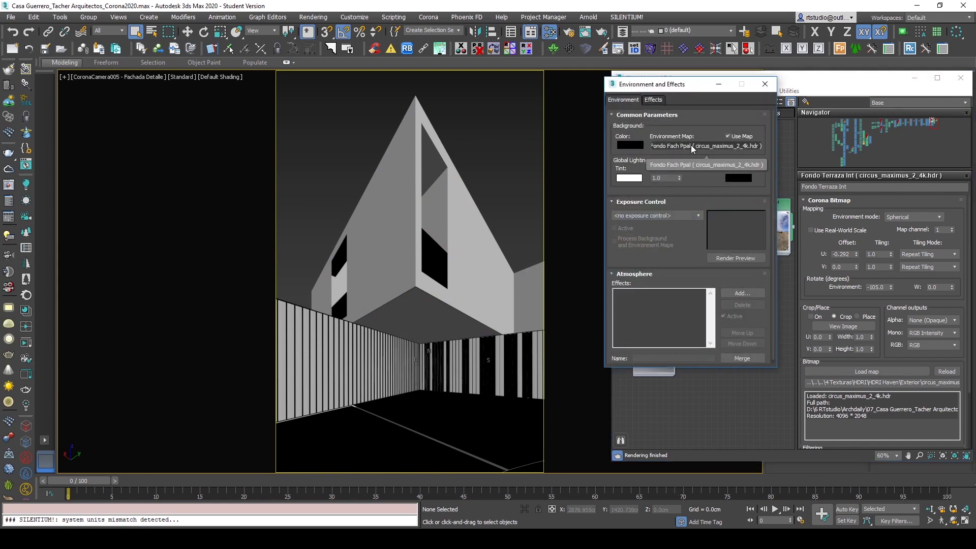
- Activate the Alberca state set and reopen the environment settings to check its environment map
{"action": "right_click", "coordinate": [498, 131]}
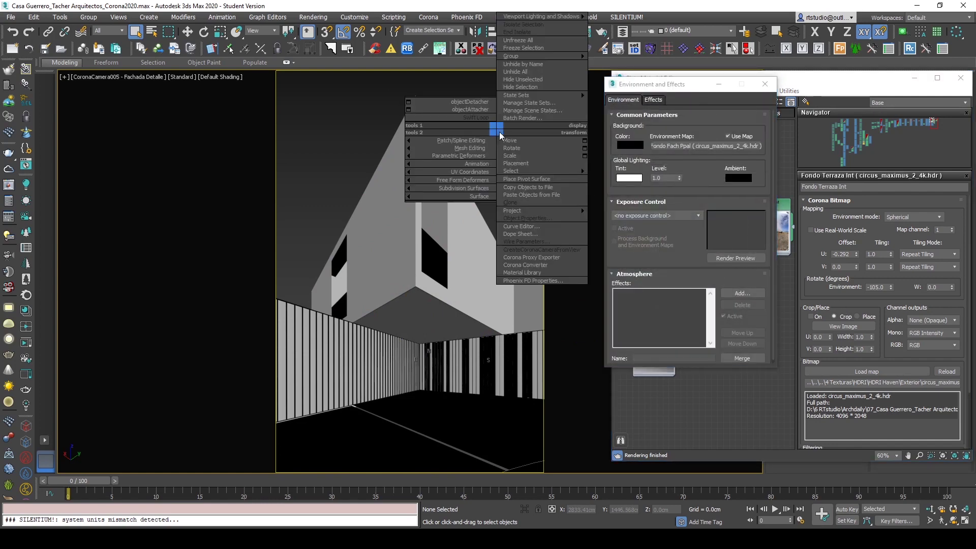
{"action": "mouse_move", "coordinate": [539, 96]}
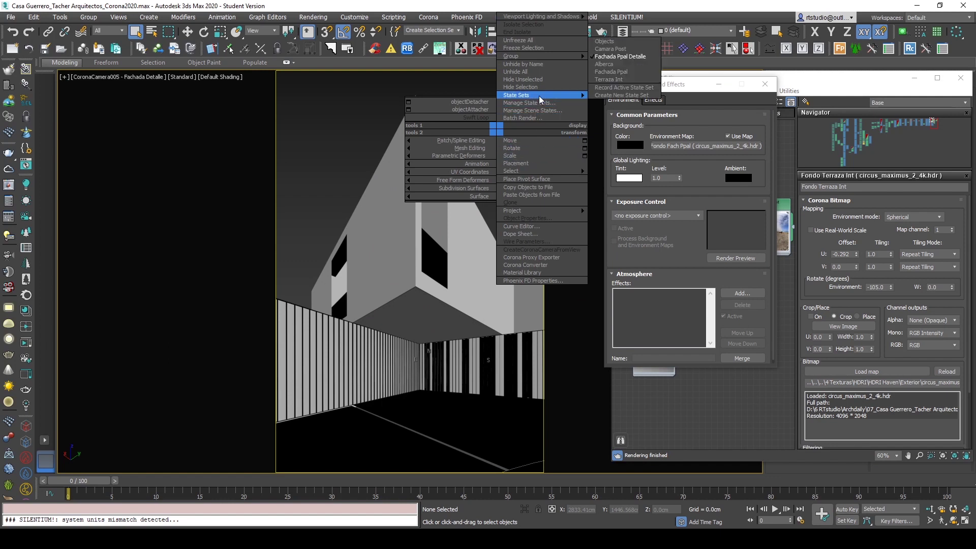
{"action": "left_click", "coordinate": [613, 65]}
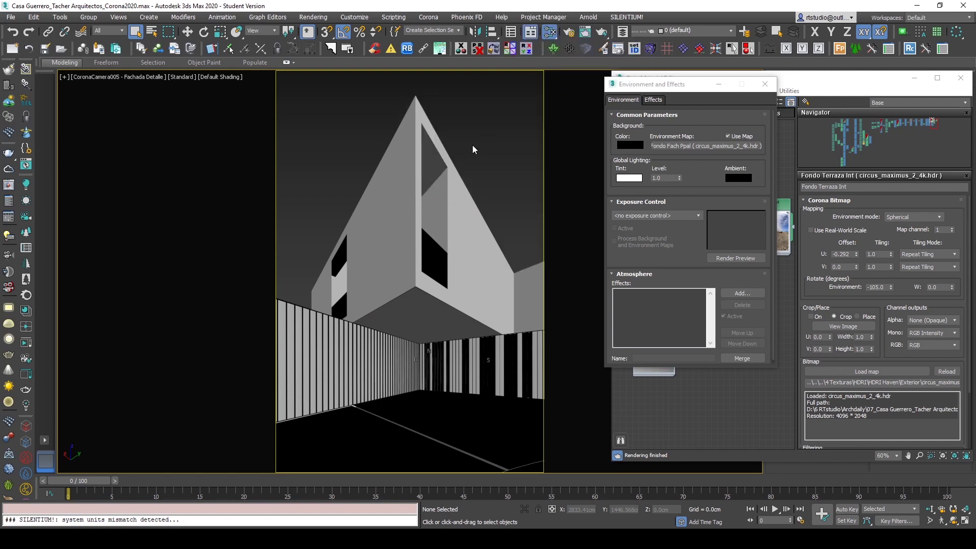
{"action": "left_click", "coordinate": [783, 85]}
{"action": "key", "text": "8"}
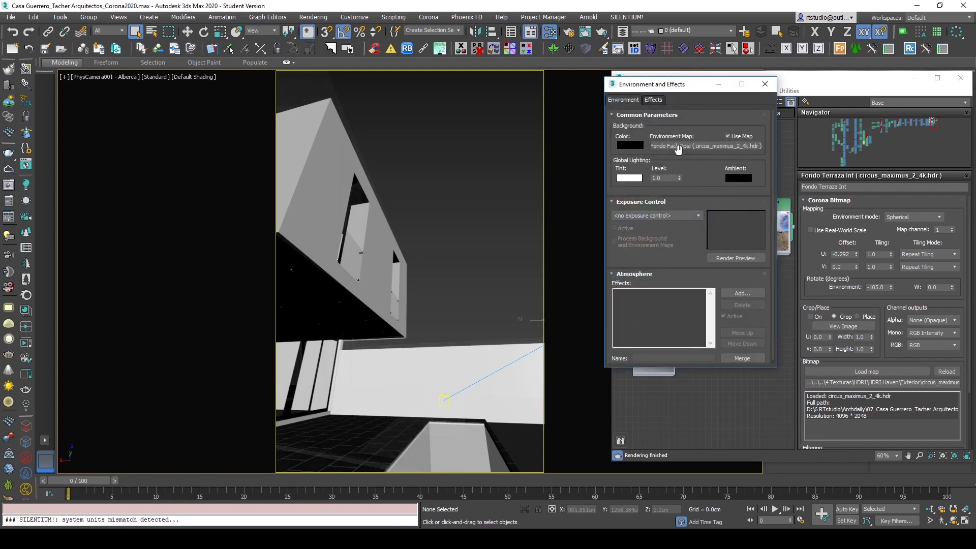
- Activate the Terraza Int state set and set the environment settings beside the material editor with Exposure Control collapsed
{"action": "right_click", "coordinate": [468, 144]}
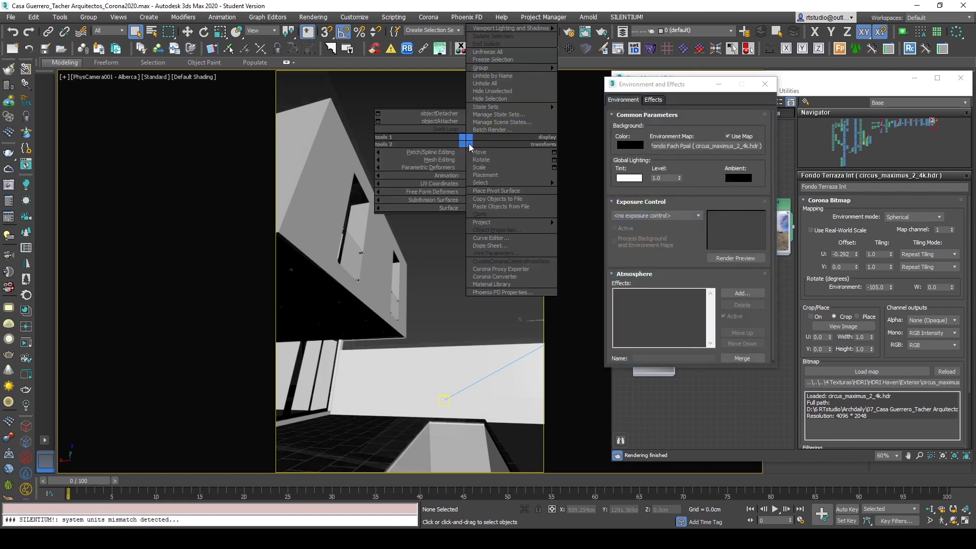
{"action": "mouse_move", "coordinate": [486, 107]}
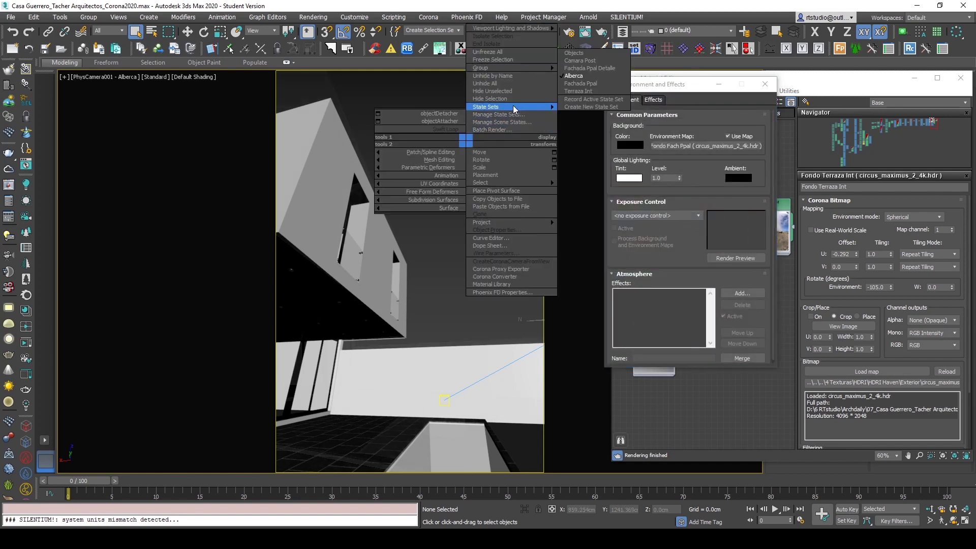
{"action": "left_click", "coordinate": [584, 93]}
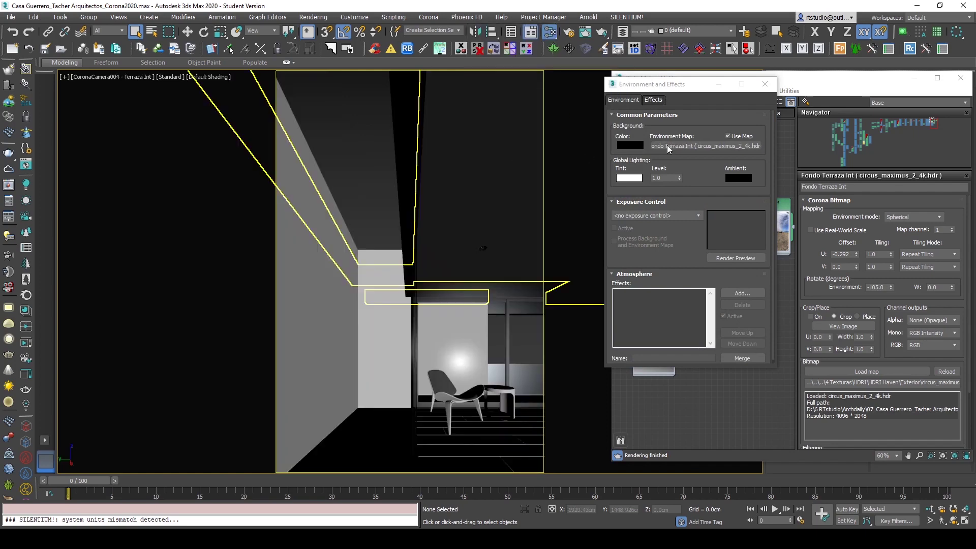
{"action": "left_click_drag", "start_coordinate": [699, 88], "coordinate": [530, 83]}
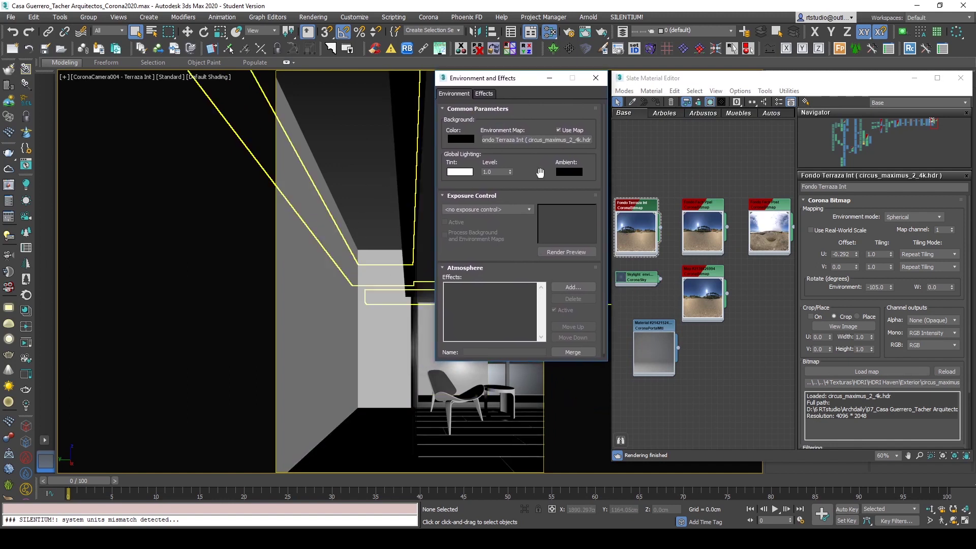
{"action": "left_click", "coordinate": [488, 196]}
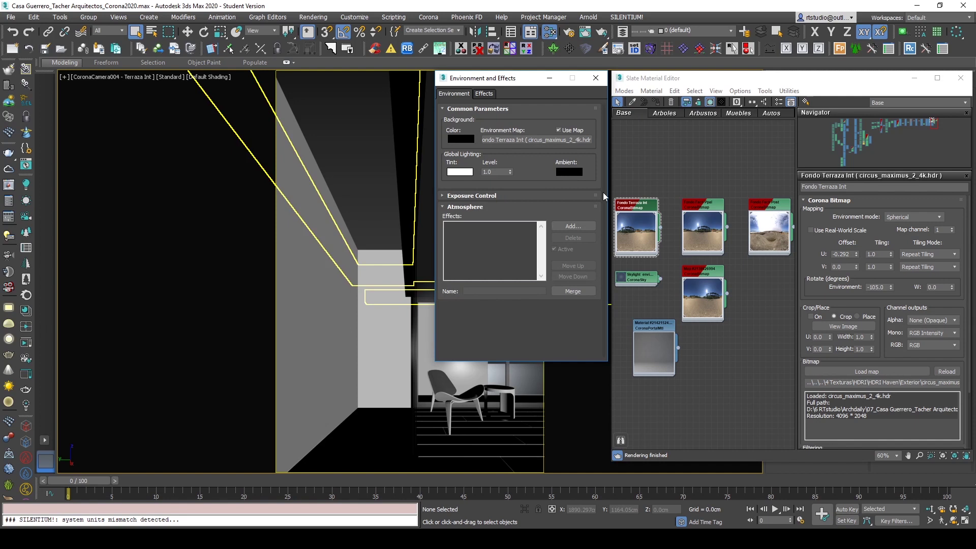
- Collapse the Atmosphere settings and inspect the changes recorded in the Terraza Int and Fachada Ppal state sets, closing the State Sets window
{"action": "left_click", "coordinate": [471, 208]}
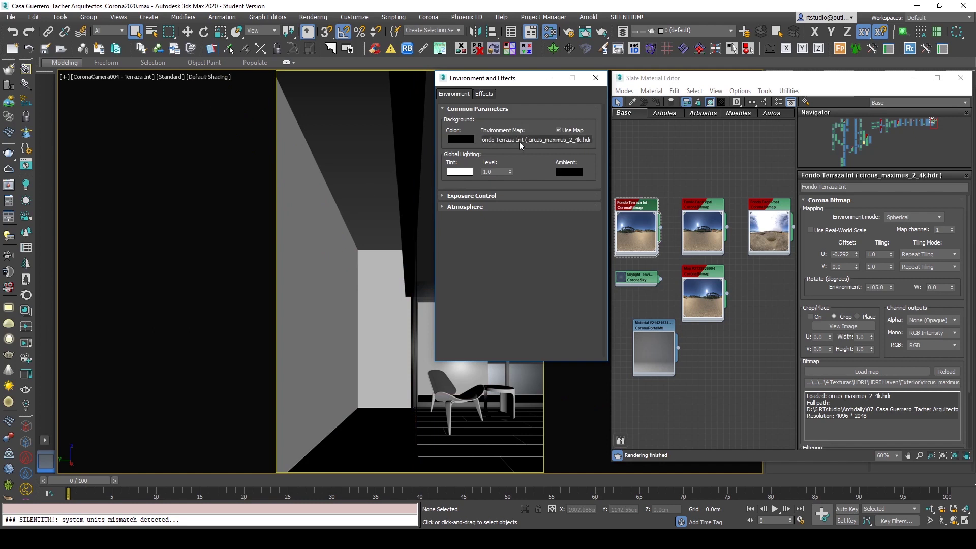
{"action": "right_click", "coordinate": [367, 130]}
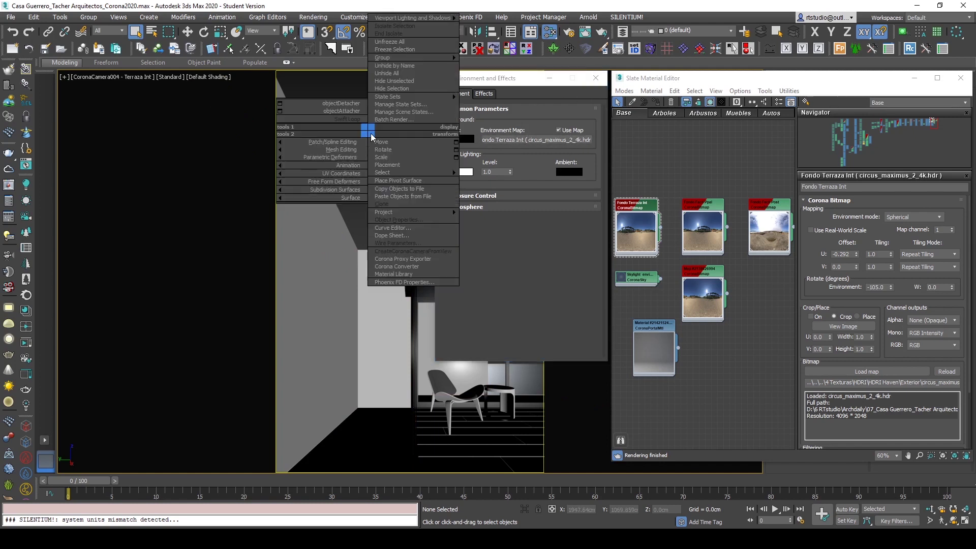
{"action": "left_click", "coordinate": [430, 109]}
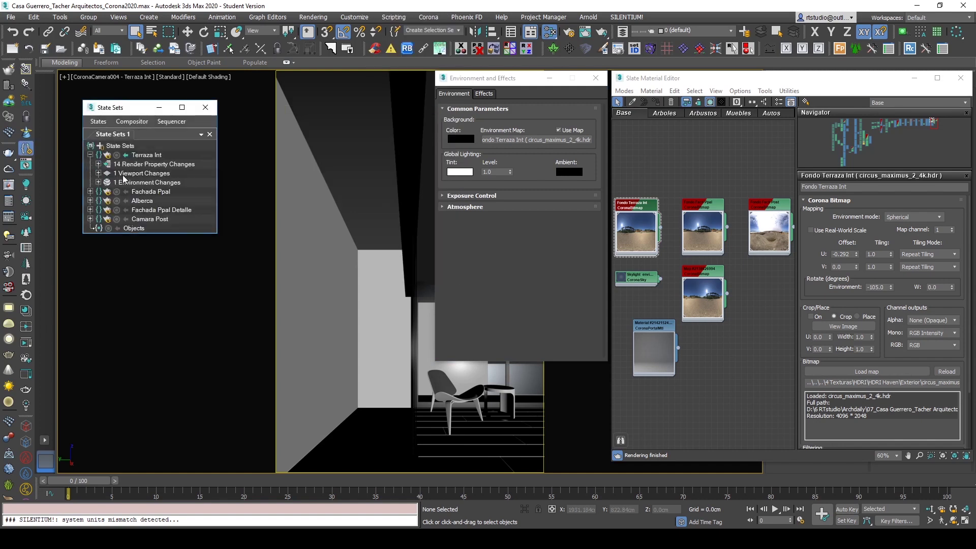
{"action": "left_click", "coordinate": [99, 183]}
{"action": "left_click", "coordinate": [99, 183]}
{"action": "left_click", "coordinate": [91, 192]}
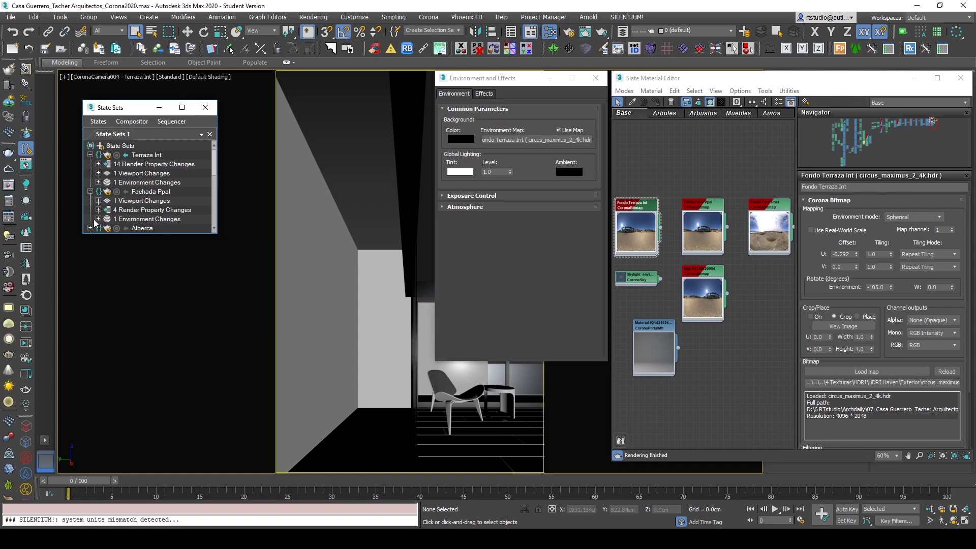
{"action": "left_click", "coordinate": [91, 191]}
{"action": "left_click", "coordinate": [90, 155]}
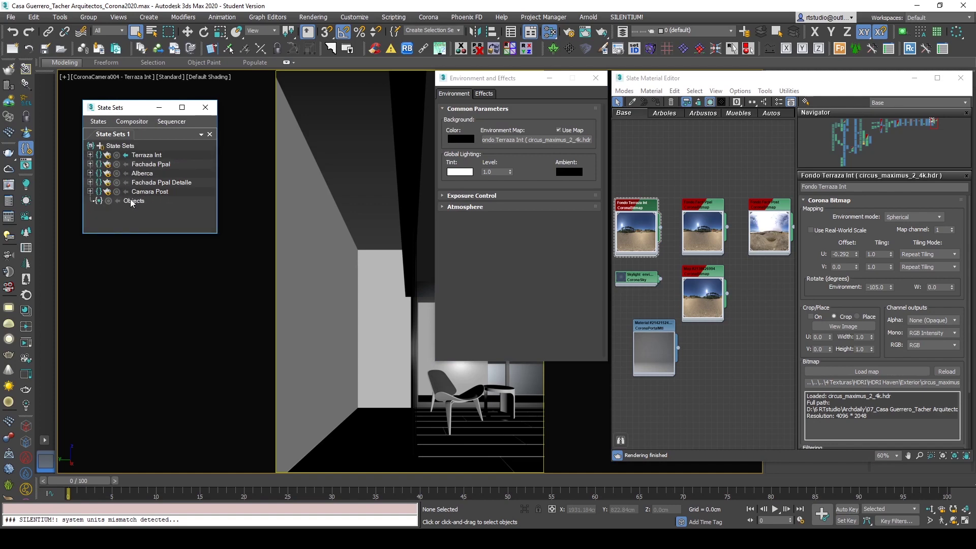
{"action": "left_click", "coordinate": [205, 107]}
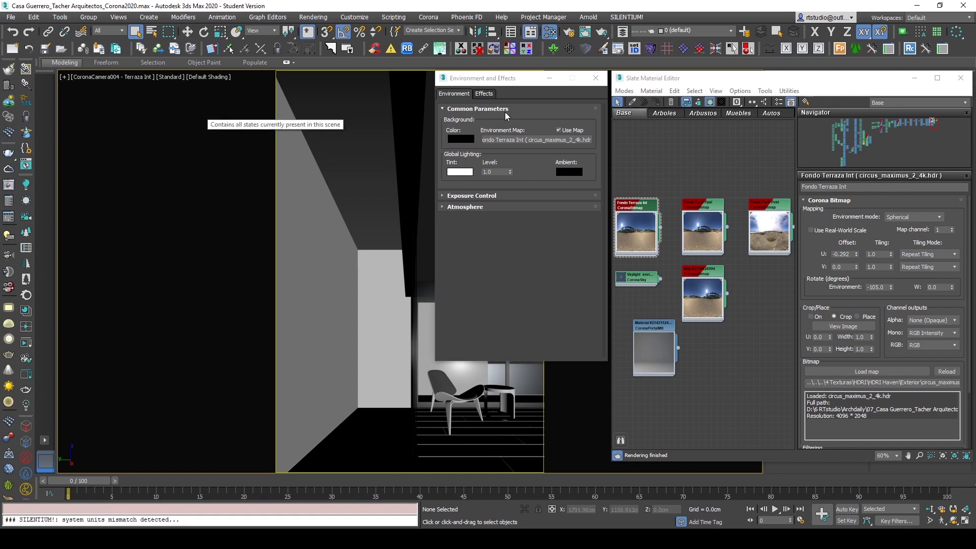
- Close the Environment and Effects settings and review the HDRI background maps in the material editor
{"action": "left_click", "coordinate": [595, 78]}
{"action": "key", "text": "m"}
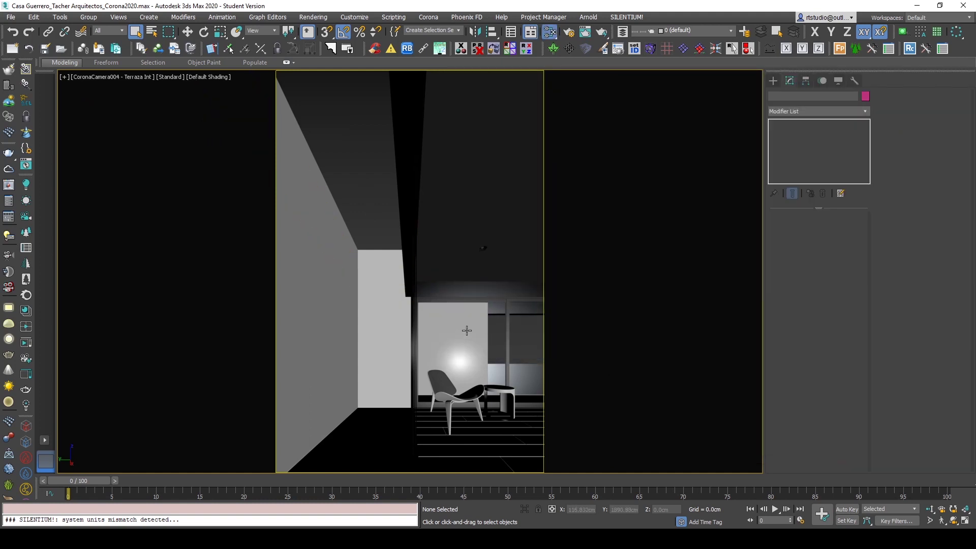
{"action": "key", "text": "m"}
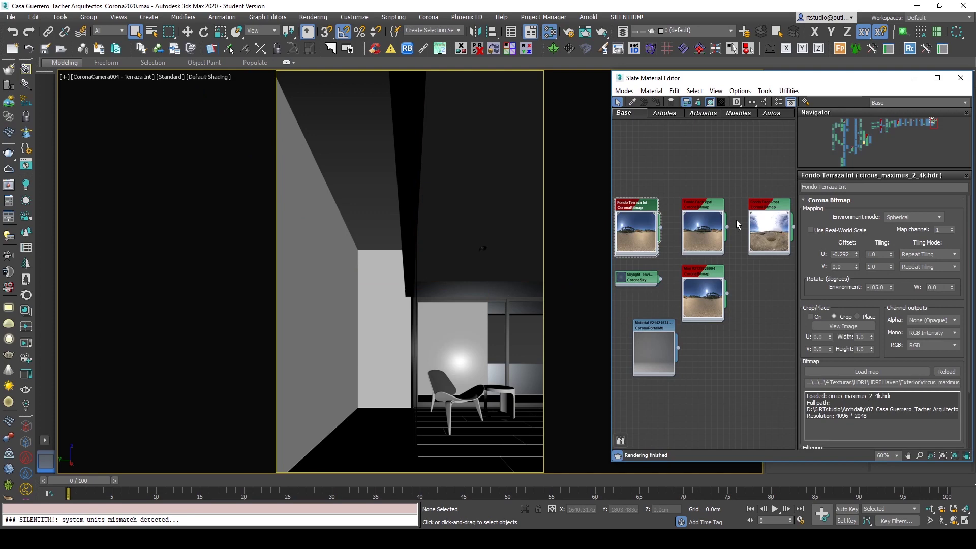
{"action": "left_click", "coordinate": [699, 276]}
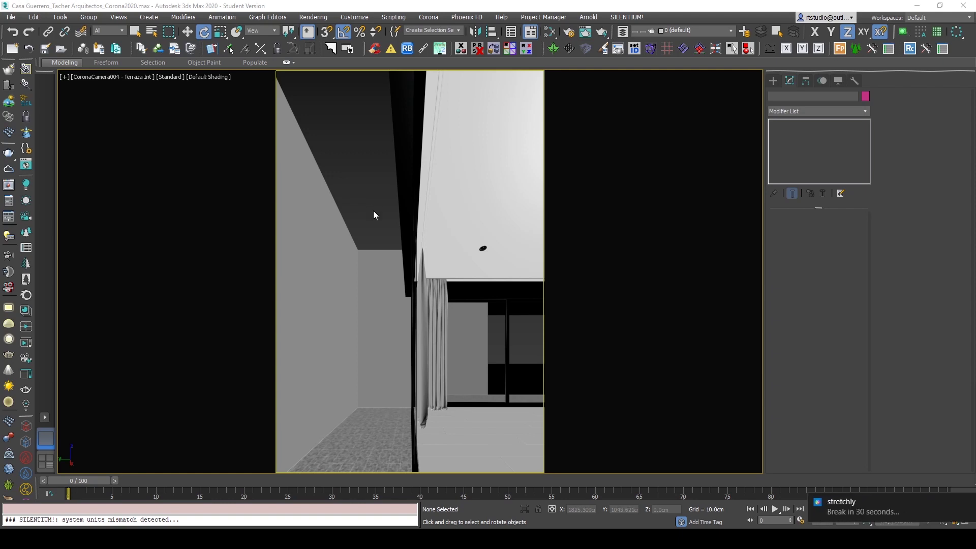
{"action": "left_click", "coordinate": [967, 503]}
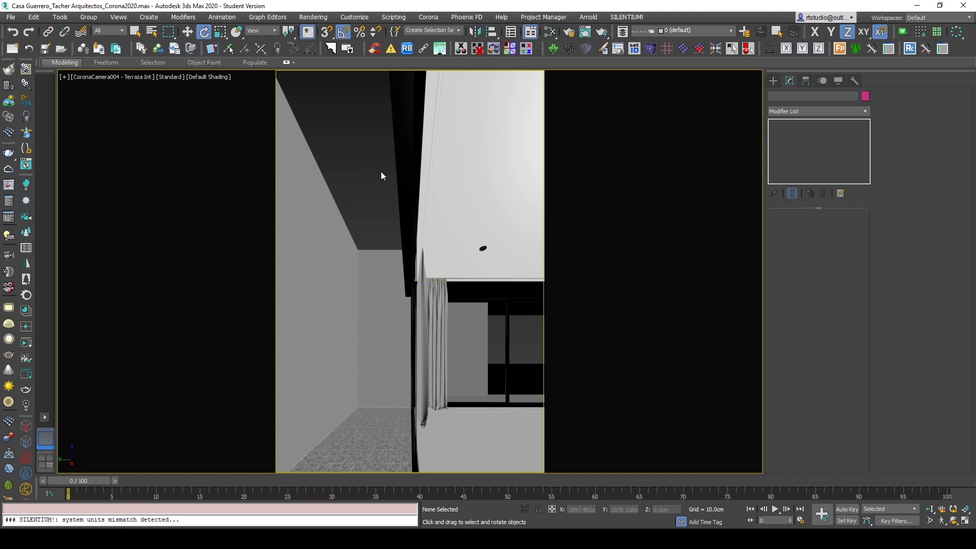
- Examine the roof openings above the terrace in the top view, with safe frames off and edged faces on
{"action": "key", "text": "t"}
{"action": "key", "text": "shift+f"}
{"action": "middle_click_drag", "start_coordinate": [553, 356], "coordinate": [262, 120]}
{"action": "middle_click_drag", "start_coordinate": [496, 276], "coordinate": [331, 211]}
{"action": "scroll", "coordinate": [492, 219], "scroll_direction": "up", "scroll_amount": 4}
{"action": "middle_click_drag", "start_coordinate": [506, 151], "coordinate": [334, 216]}
{"action": "scroll", "coordinate": [334, 214], "scroll_direction": "down", "scroll_amount": 3}
{"action": "key", "text": "F4"}
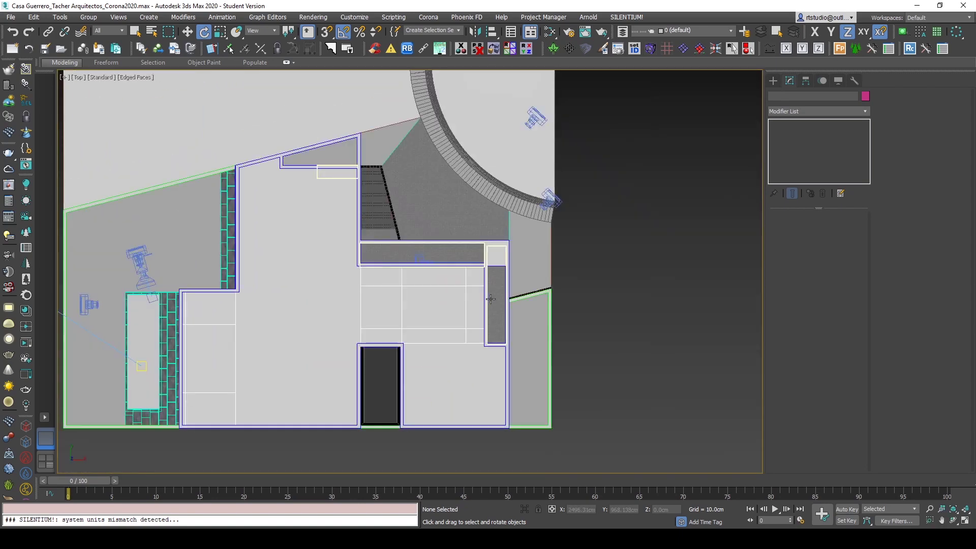
{"action": "scroll", "coordinate": [492, 294], "scroll_direction": "up", "scroll_amount": 5}
{"action": "scroll", "coordinate": [494, 295], "scroll_direction": "down", "scroll_amount": 2}
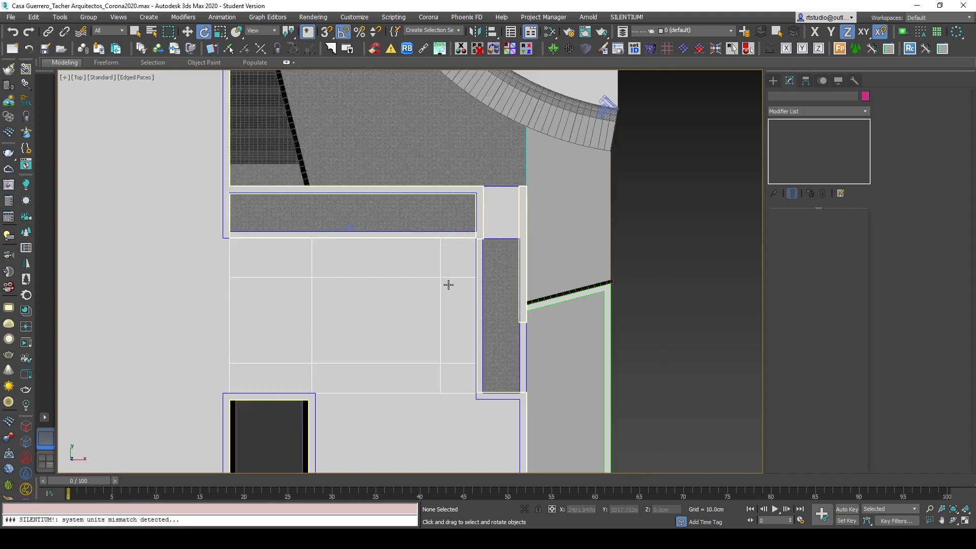
{"action": "middle_click_drag", "start_coordinate": [418, 294], "coordinate": [444, 266]}
{"action": "scroll", "coordinate": [444, 266], "scroll_direction": "up", "scroll_amount": 2}
{"action": "middle_click_drag", "start_coordinate": [503, 250], "coordinate": [514, 259]}
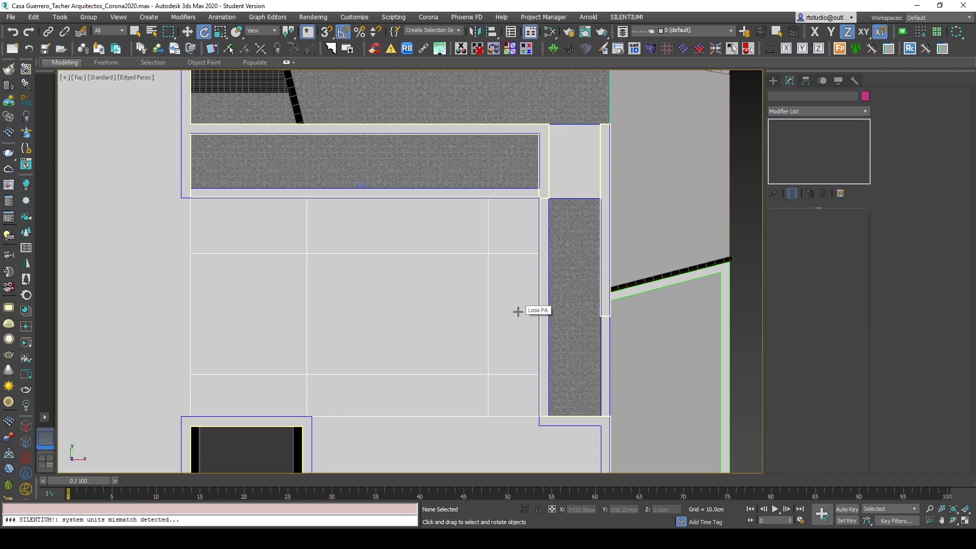
- Turn off edged faces, open the object creation options and make Camaras y Luces the active layer
{"action": "scroll", "coordinate": [518, 311], "scroll_direction": "down", "scroll_amount": 2}
{"action": "middle_click_drag", "start_coordinate": [503, 307], "coordinate": [587, 264], "text": "alt"}
{"action": "scroll", "coordinate": [588, 264], "scroll_direction": "up", "scroll_amount": 1}
{"action": "key", "text": "F4"}
{"action": "scroll", "coordinate": [483, 224], "scroll_direction": "up", "scroll_amount": 4}
{"action": "middle_click_drag", "start_coordinate": [484, 224], "coordinate": [307, 234]}
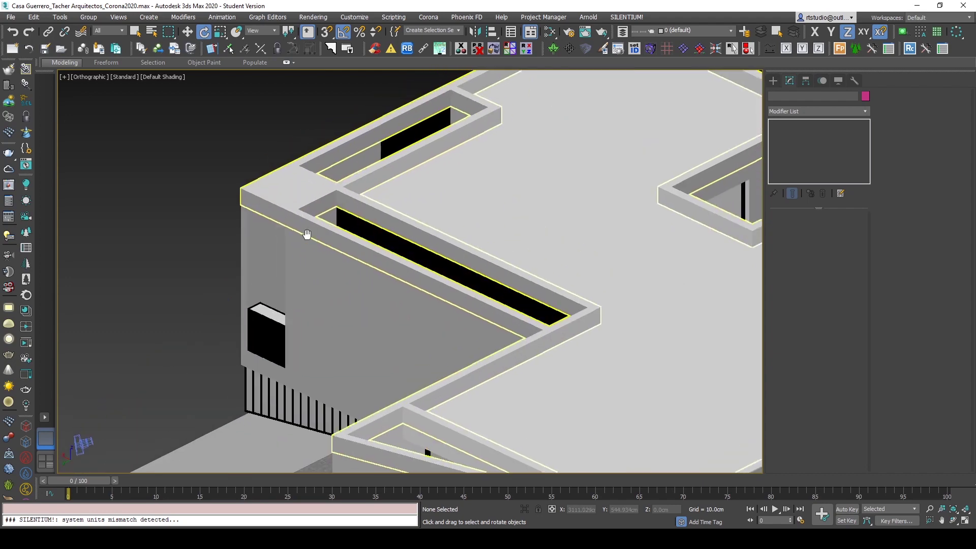
{"action": "left_click", "coordinate": [772, 80]}
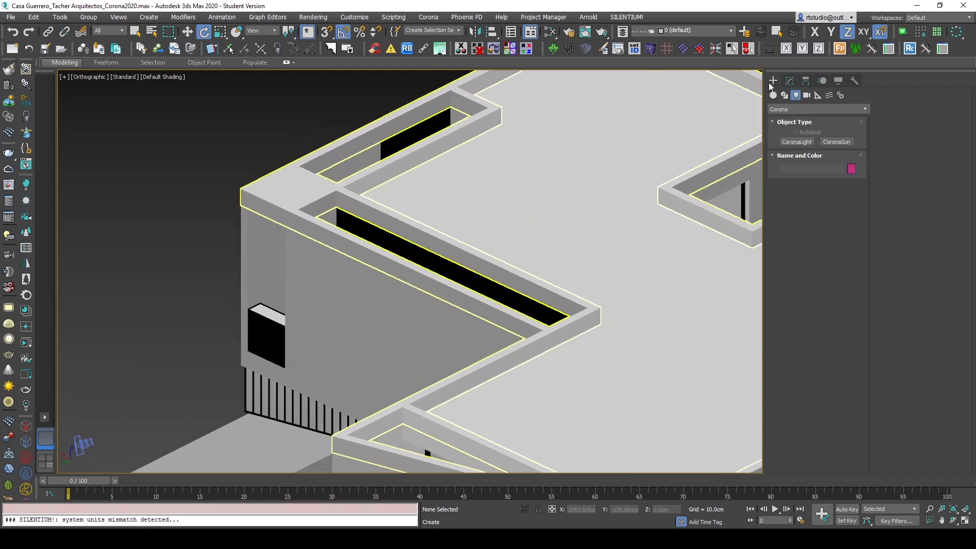
{"action": "left_click", "coordinate": [712, 29]}
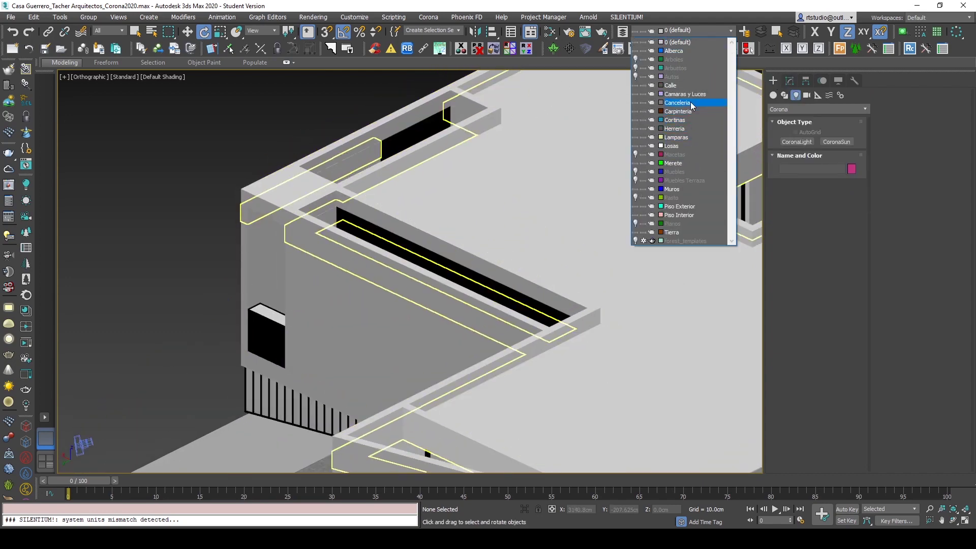
{"action": "left_click", "coordinate": [685, 94]}
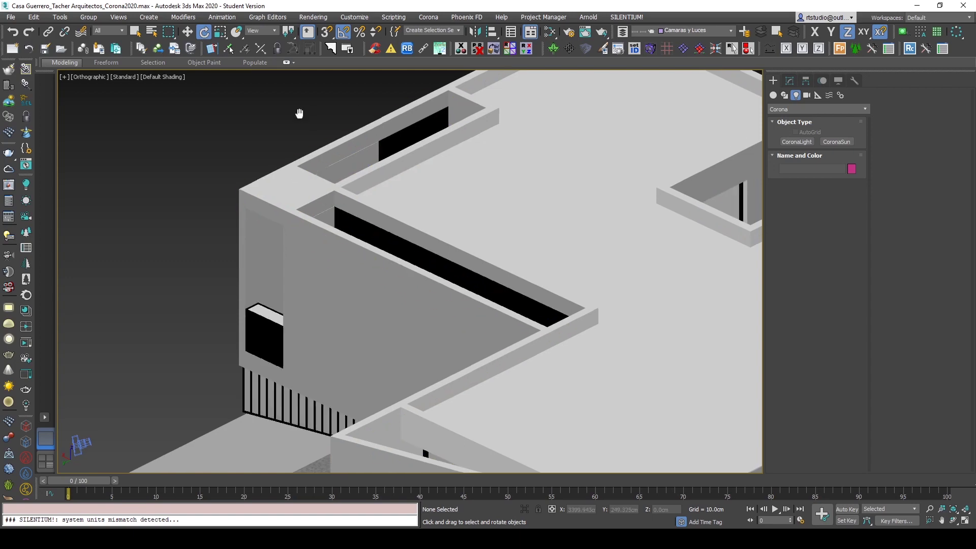
- Draw a Plane primitive that covers the long roof opening behind the front parapet from corner to corner
{"action": "middle_click_drag", "start_coordinate": [306, 118], "coordinate": [224, 126]}
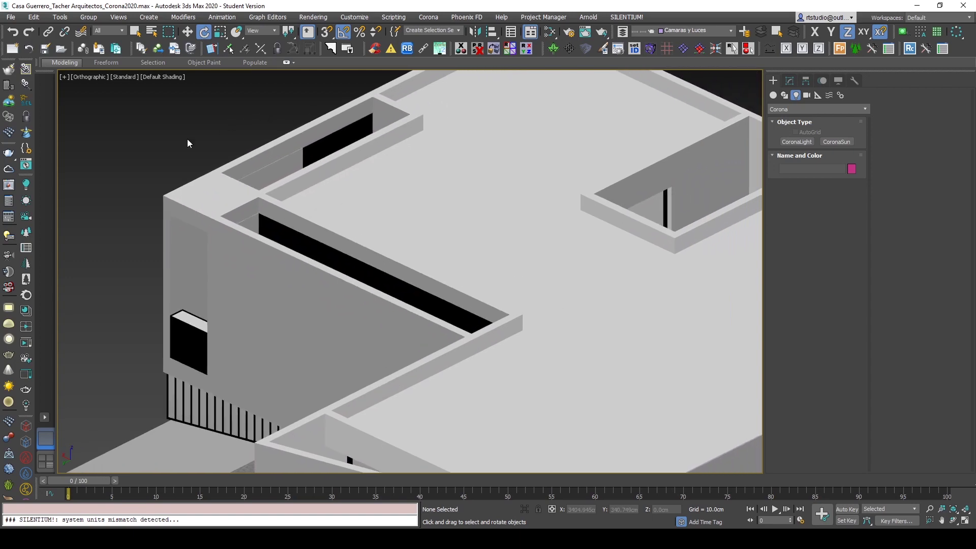
{"action": "scroll", "coordinate": [219, 160], "scroll_direction": "down", "scroll_amount": 3}
{"action": "mouse_move", "coordinate": [336, 245]}
{"action": "middle_mouse_down", "text": "alt"}
{"action": "mouse_move", "coordinate": [364, 270]}
{"action": "mouse_move", "coordinate": [421, 280]}
{"action": "mouse_move", "coordinate": [329, 270]}
{"action": "mouse_move", "coordinate": [337, 264]}
{"action": "middle_mouse_up", "text": "alt"}
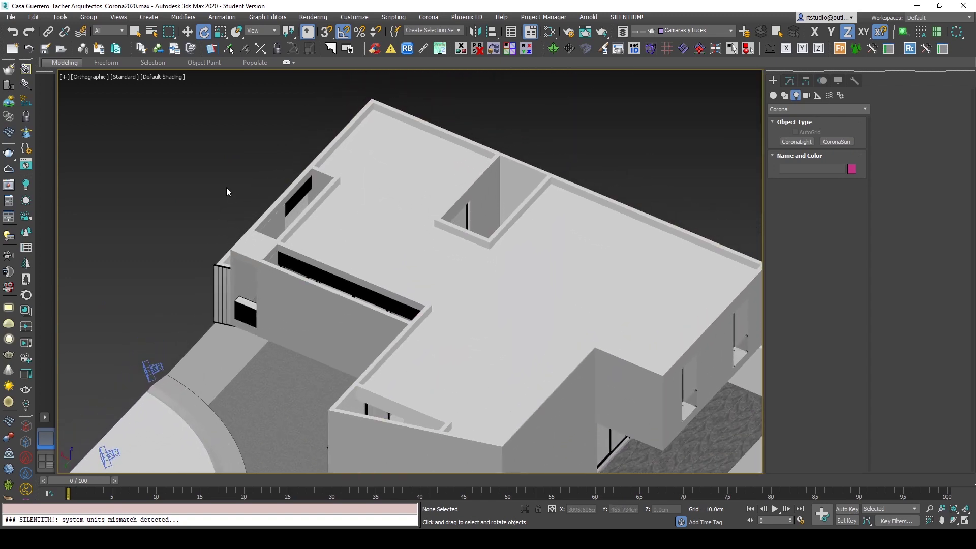
{"action": "middle_click_drag", "start_coordinate": [231, 194], "coordinate": [432, 198], "text": "alt"}
{"action": "scroll", "coordinate": [306, 186], "scroll_direction": "up", "scroll_amount": 6}
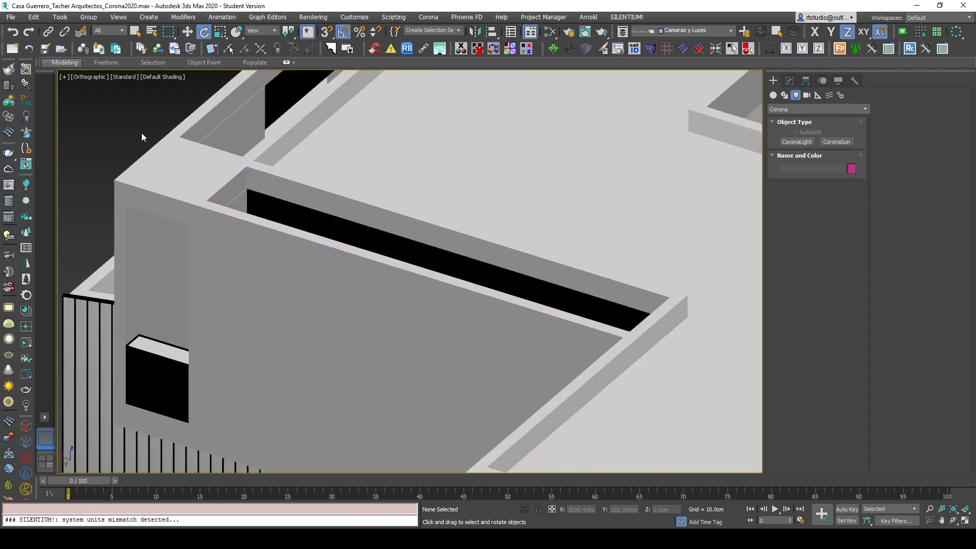
{"action": "left_click", "coordinate": [784, 96]}
{"action": "left_click", "coordinate": [774, 95]}
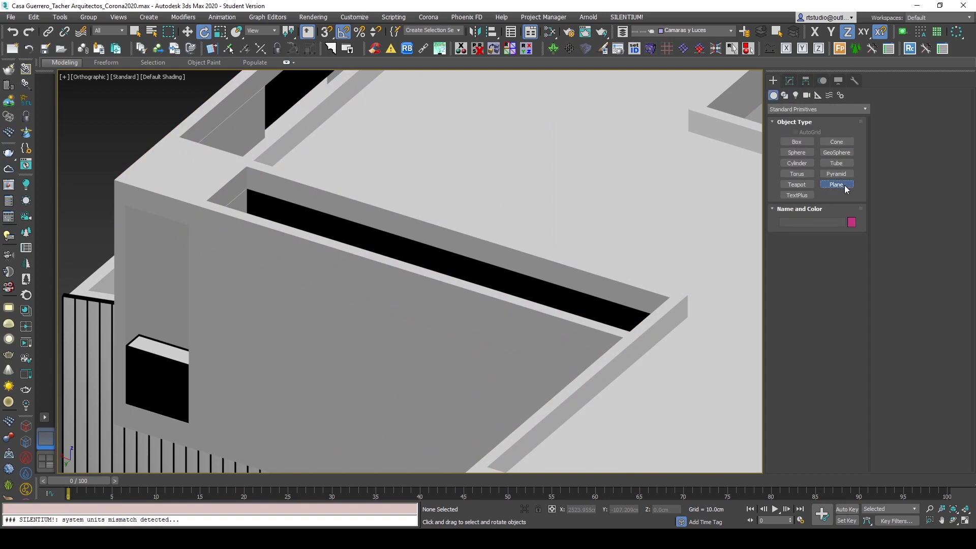
{"action": "left_click", "coordinate": [838, 185]}
{"action": "scroll", "coordinate": [300, 188], "scroll_direction": "up", "scroll_amount": 6}
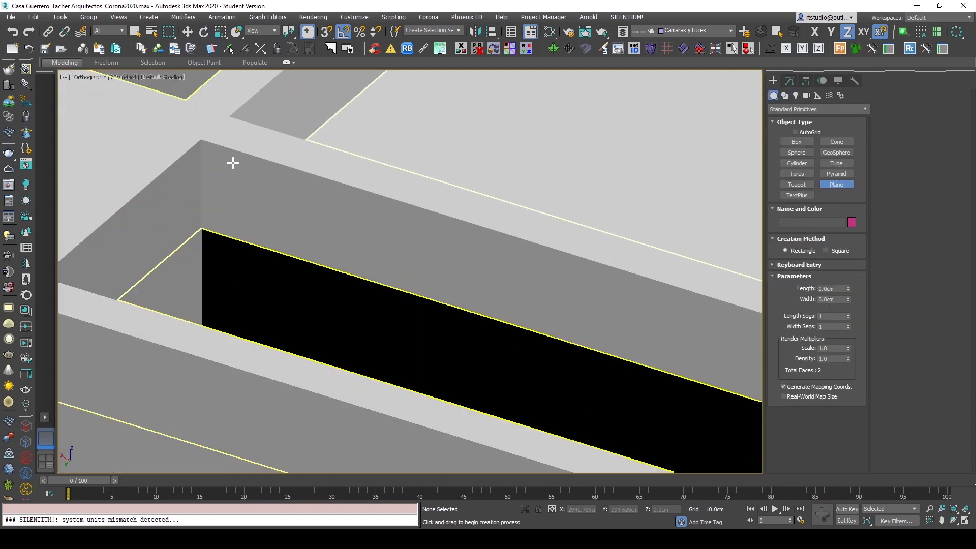
{"action": "scroll", "coordinate": [305, 142], "scroll_direction": "down", "scroll_amount": 5}
{"action": "left_click_drag", "start_coordinate": [305, 142], "coordinate": [590, 284]}
{"action": "scroll", "coordinate": [722, 312], "scroll_direction": "up", "scroll_amount": 6}
{"action": "scroll", "coordinate": [590, 289], "scroll_direction": "down", "scroll_amount": 4}
{"action": "key", "text": "e"}
- Draw a second plane over the shorter roof opening beside the side wall, turn off snapping and clear the selection
{"action": "scroll", "coordinate": [591, 238], "scroll_direction": "down", "scroll_amount": 8}
{"action": "middle_click_drag", "start_coordinate": [591, 238], "coordinate": [455, 277], "text": "alt"}
{"action": "scroll", "coordinate": [455, 276], "scroll_direction": "up", "scroll_amount": 8}
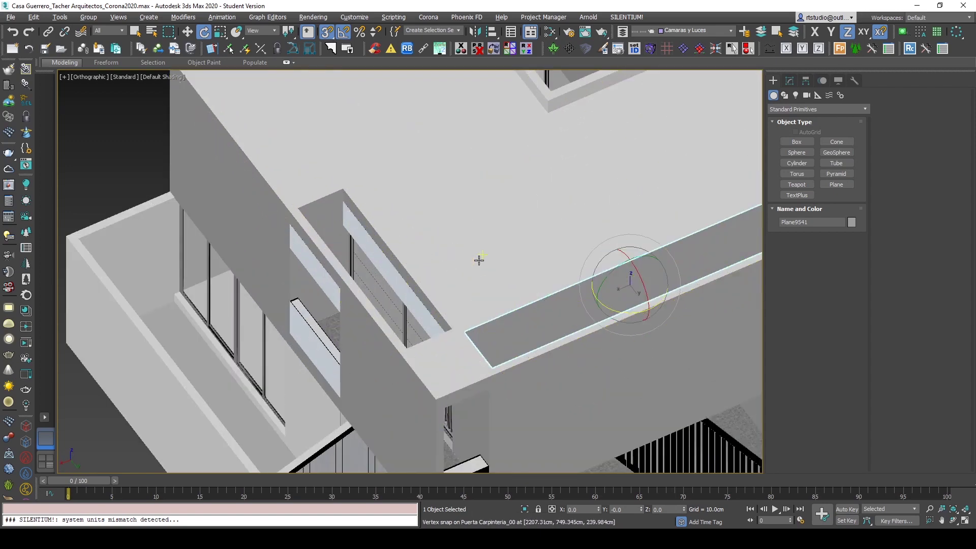
{"action": "left_click", "coordinate": [836, 184]}
{"action": "scroll", "coordinate": [482, 339], "scroll_direction": "up", "scroll_amount": 5}
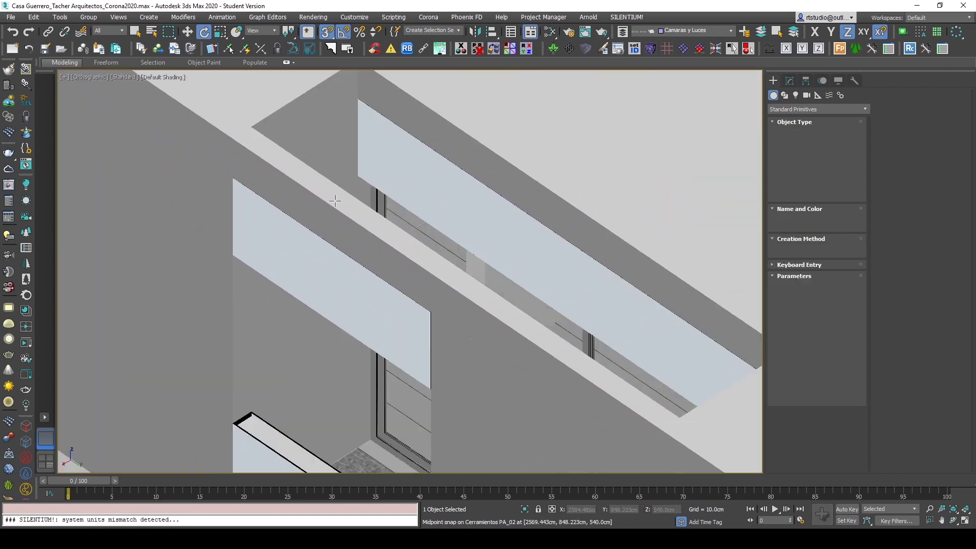
{"action": "left_click_drag", "start_coordinate": [234, 189], "coordinate": [431, 265]}
{"action": "scroll", "coordinate": [305, 183], "scroll_direction": "down", "scroll_amount": 4}
{"action": "scroll", "coordinate": [381, 229], "scroll_direction": "up", "scroll_amount": 2}
{"action": "scroll", "coordinate": [431, 265], "scroll_direction": "down", "scroll_amount": 5}
{"action": "right_click", "coordinate": [508, 283]}
{"action": "mouse_move", "coordinate": [508, 283]}
{"action": "middle_mouse_down", "text": "alt"}
{"action": "mouse_move", "coordinate": [501, 292]}
{"action": "mouse_move", "coordinate": [492, 285]}
{"action": "middle_mouse_up", "text": "alt"}
{"action": "key", "text": "s"}
{"action": "left_click", "coordinate": [267, 198]}
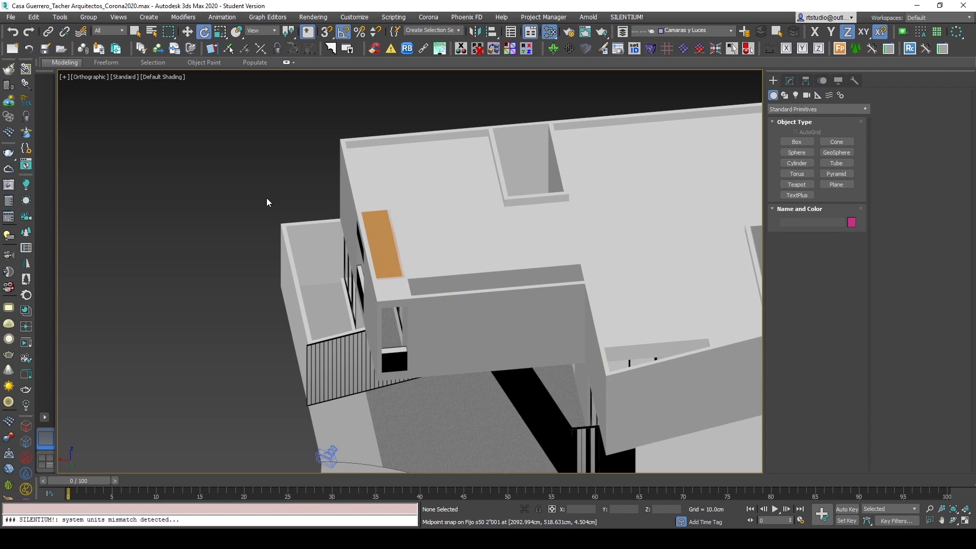
- Locate CoronaPortalMtl among the Corona materials and open the parameters of the portal material node below the Skylight map
{"action": "key", "text": "m"}
{"action": "scroll", "coordinate": [312, 266], "scroll_direction": "down", "scroll_amount": 10}
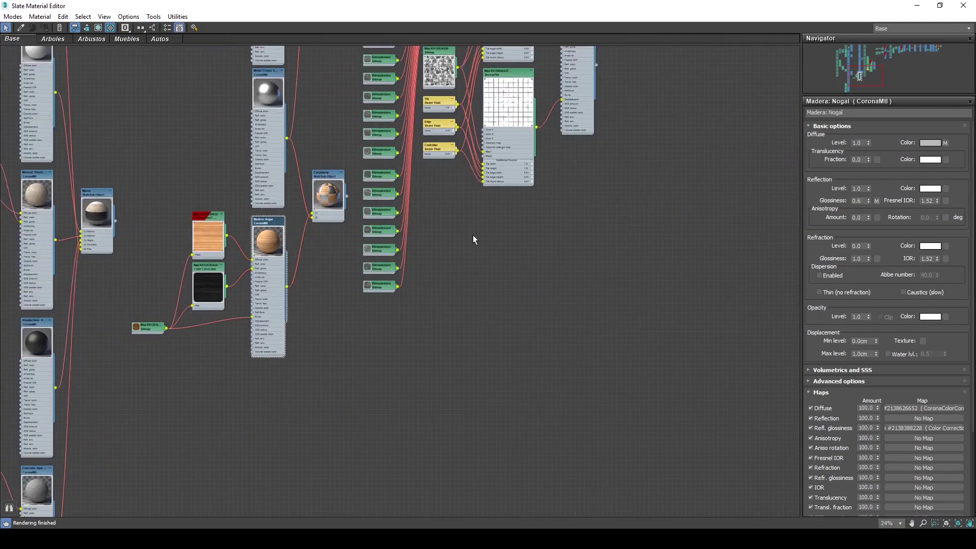
{"action": "scroll", "coordinate": [389, 246], "scroll_direction": "up", "scroll_amount": 8}
{"action": "right_click", "coordinate": [395, 264]}
{"action": "mouse_move", "coordinate": [444, 268]}
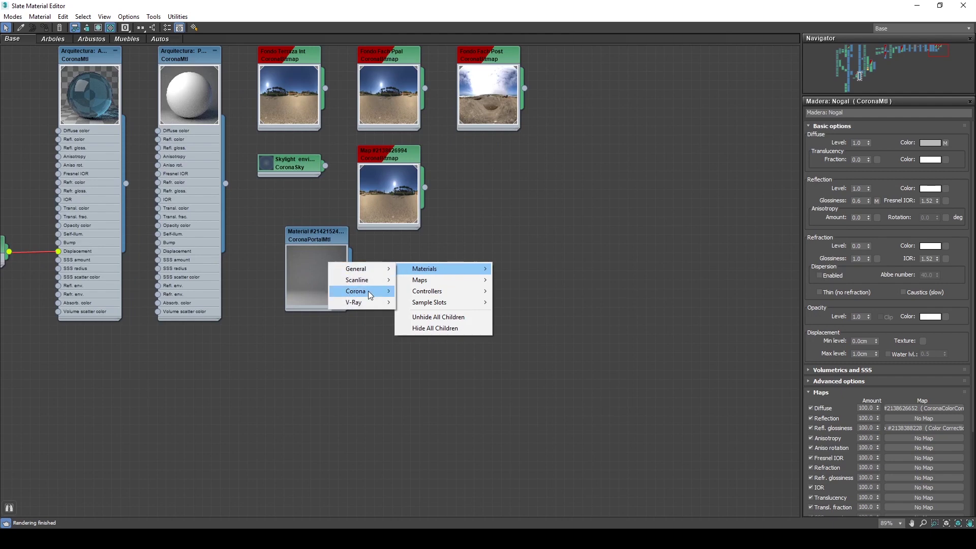
{"action": "mouse_move", "coordinate": [368, 291]}
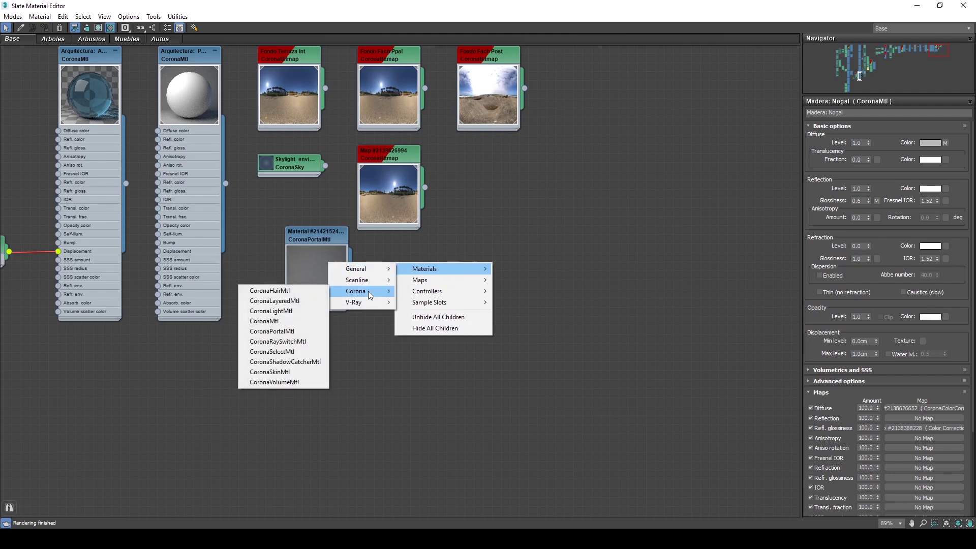
{"action": "left_click", "coordinate": [277, 331]}
{"action": "left_click_drag", "start_coordinate": [309, 233], "coordinate": [283, 240]}
{"action": "double_click", "coordinate": [283, 239]}
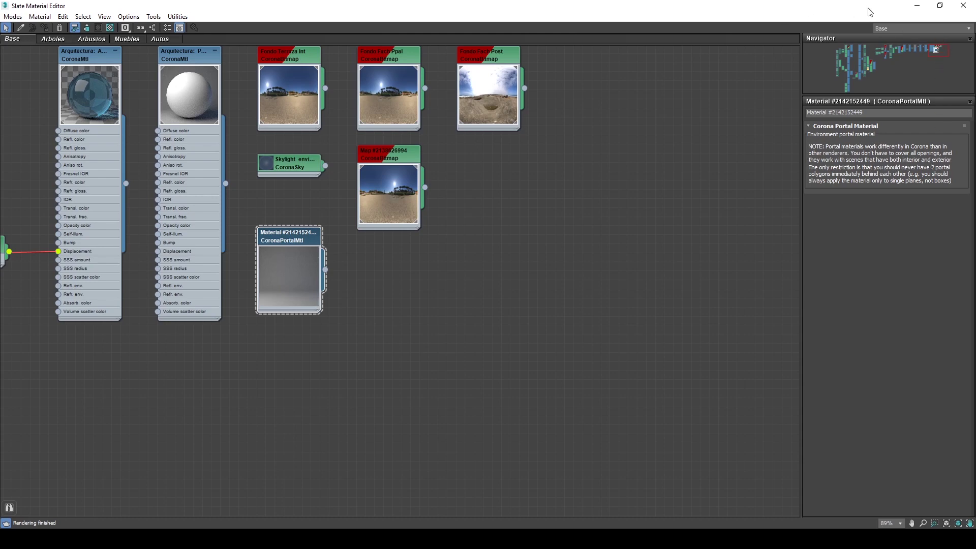
- Assign the Corona portal material to both planes covering the roof openings and close the material editor
{"action": "left_click", "coordinate": [940, 5]}
{"action": "middle_click_drag", "start_coordinate": [488, 228], "coordinate": [399, 214]}
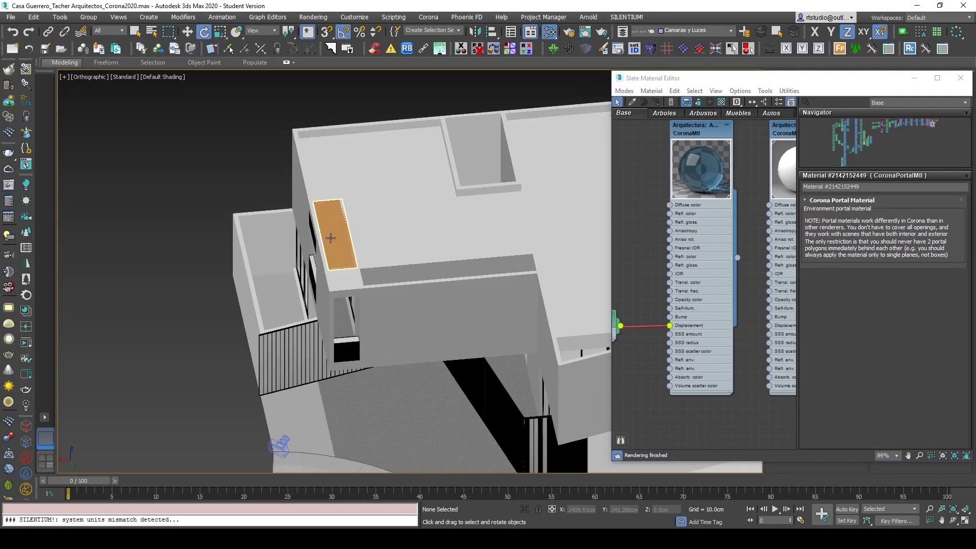
{"action": "left_click", "coordinate": [398, 270]}
{"action": "left_click", "coordinate": [398, 270], "text": "ctrl"}
{"action": "middle_click_drag", "start_coordinate": [736, 287], "coordinate": [661, 272]}
{"action": "scroll", "coordinate": [693, 215], "scroll_direction": "down", "scroll_amount": 3}
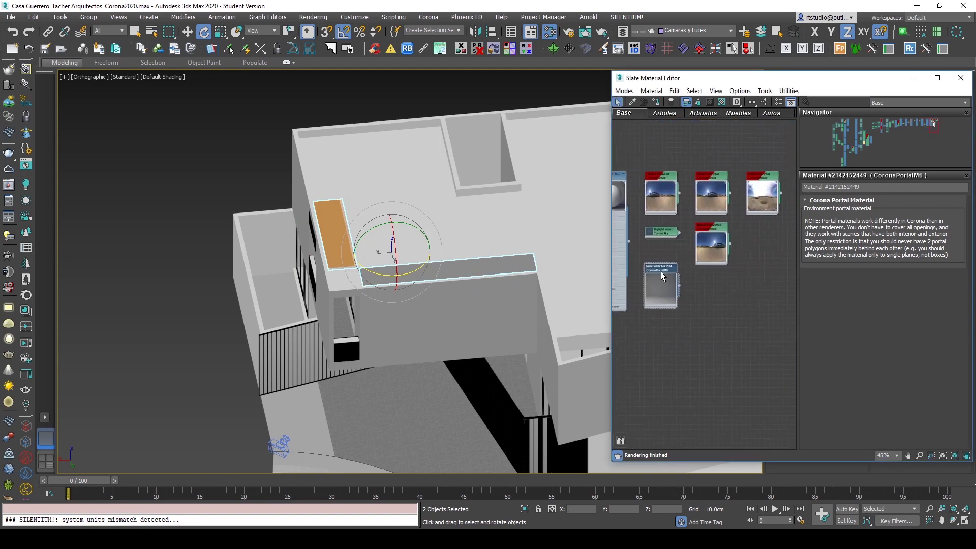
{"action": "left_click", "coordinate": [656, 103]}
{"action": "left_click_drag", "start_coordinate": [867, 80], "coordinate": [736, 95]}
{"action": "left_click", "coordinate": [830, 94]}
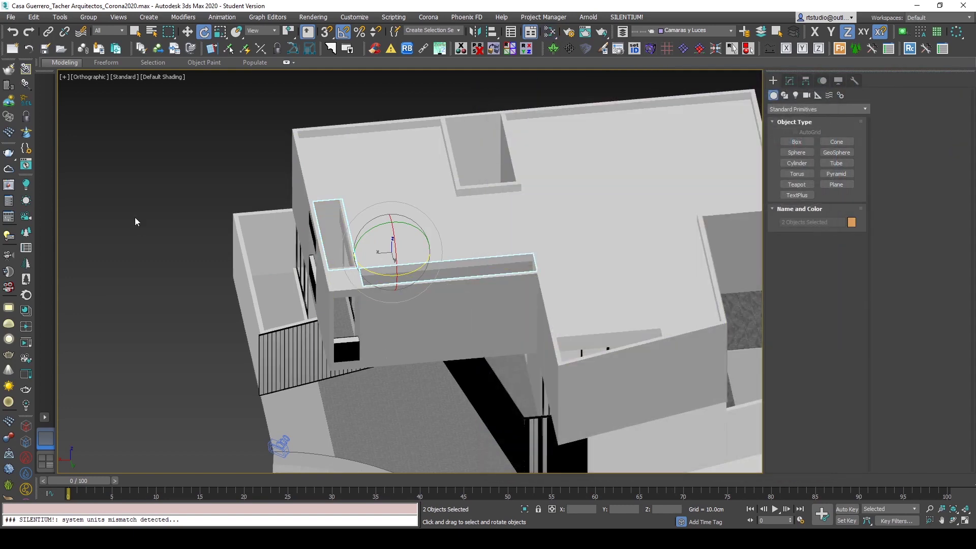
- Return to the Terraza Int camera view with safe frames on and check the terrace briefly in wireframe
{"action": "left_click", "coordinate": [147, 208]}
{"action": "key", "text": "c"}
{"action": "double_click", "coordinate": [511, 218]}
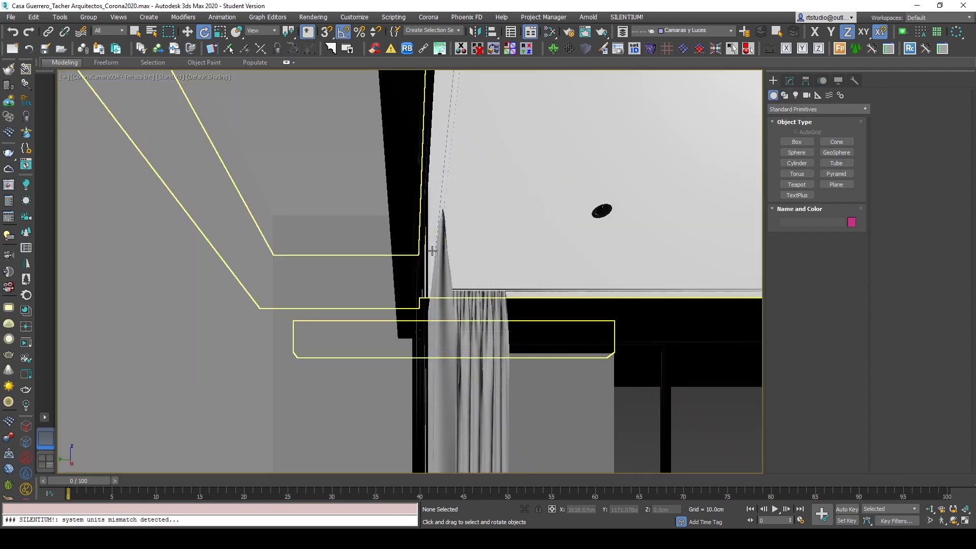
{"action": "key", "text": "shift+f"}
{"action": "key", "text": "F3"}
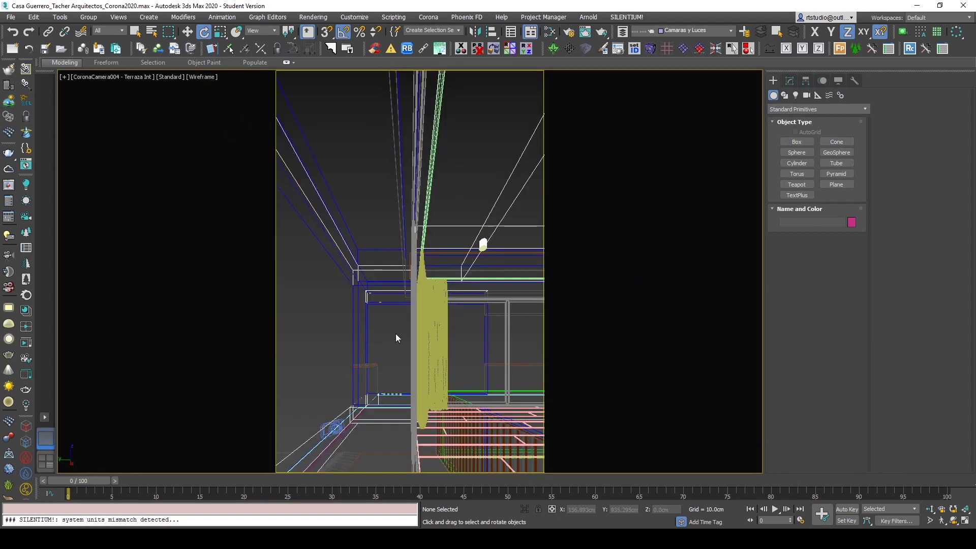
{"action": "key", "text": "F3"}
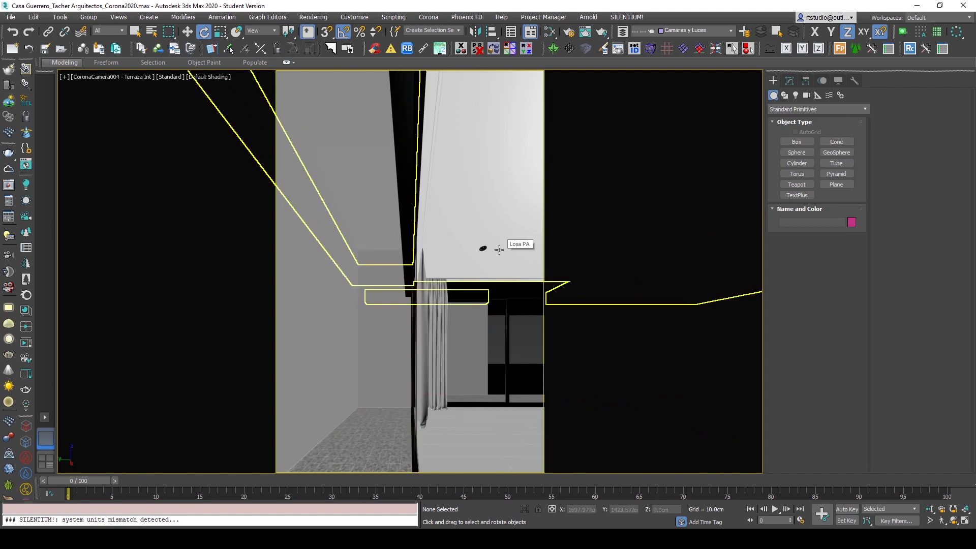
- Compare the running Terraza Int render with the stored 100-pass render in the history, sweeping the A/B divider across the patio and interior
{"action": "left_click", "coordinate": [380, 228]}
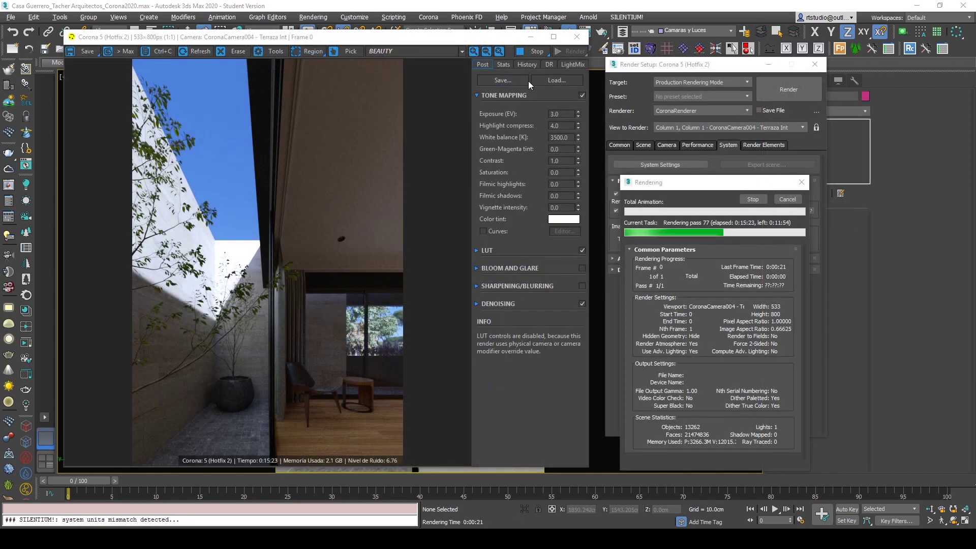
{"action": "left_click", "coordinate": [531, 65]}
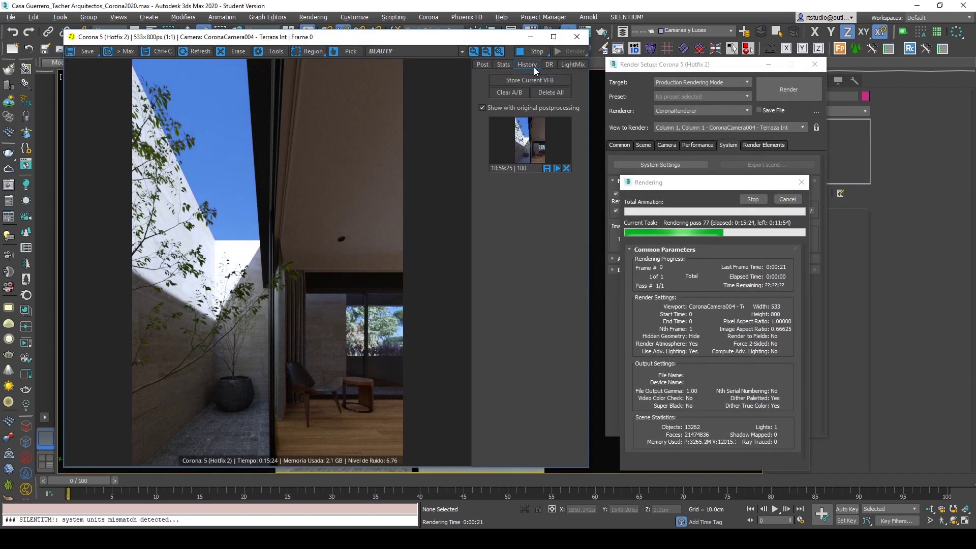
{"action": "left_click", "coordinate": [531, 142]}
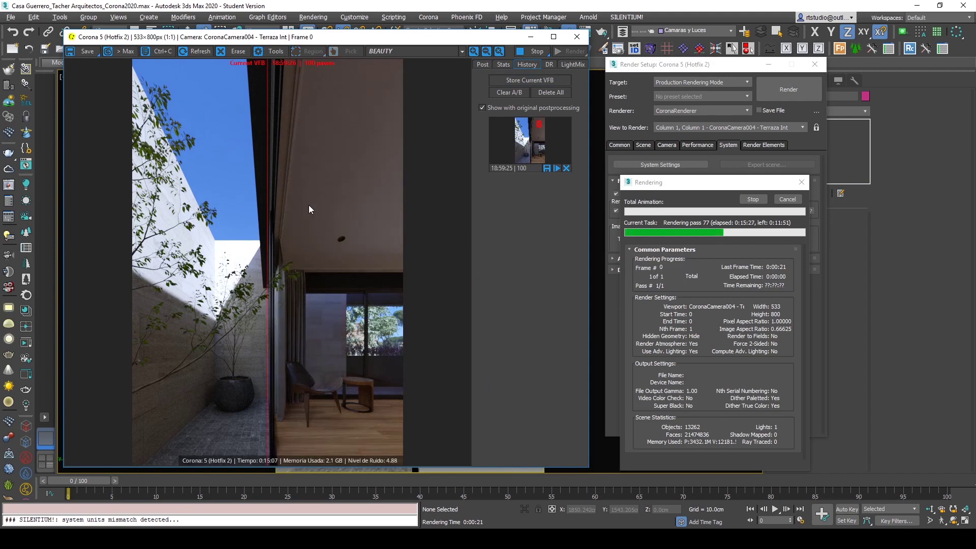
{"action": "left_click_drag", "start_coordinate": [267, 318], "coordinate": [208, 339]}
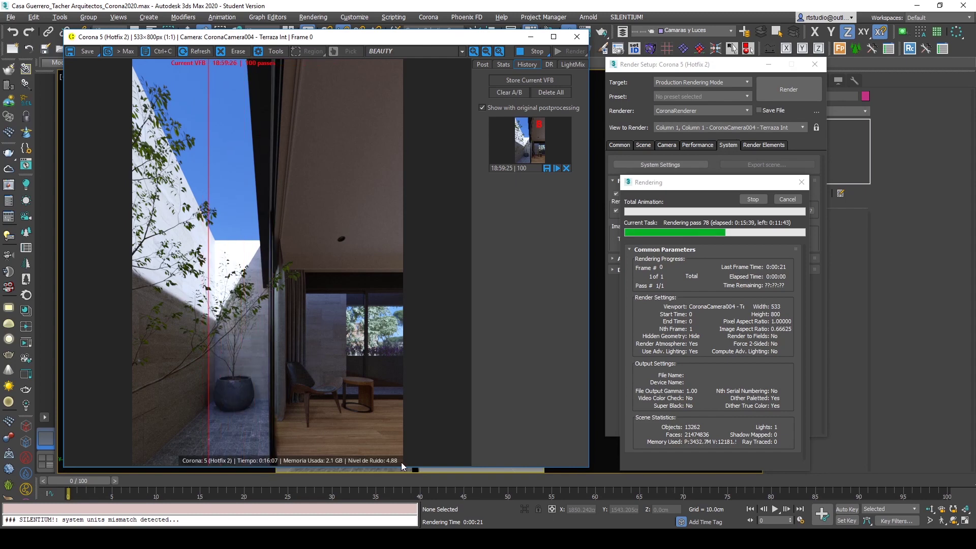
{"action": "left_click_drag", "start_coordinate": [209, 397], "coordinate": [286, 427]}
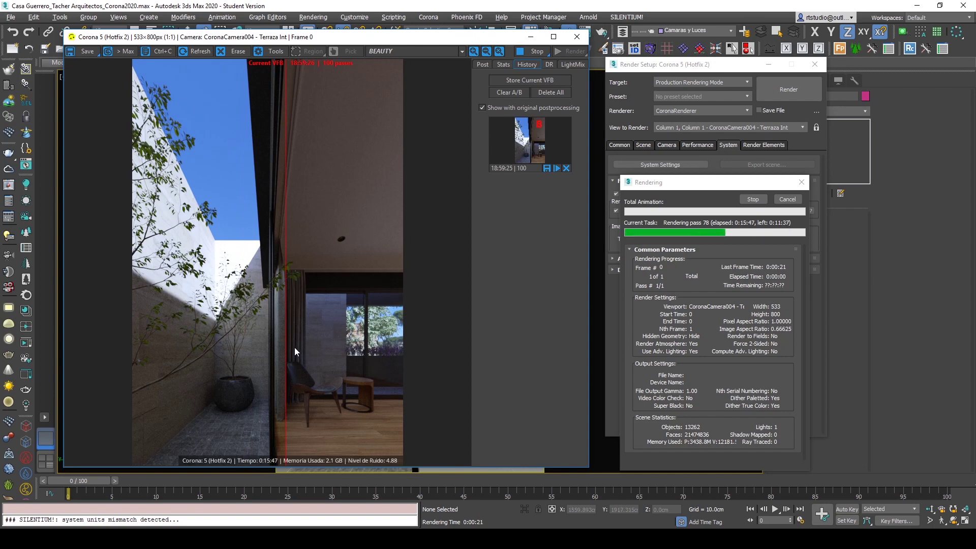
{"action": "left_click_drag", "start_coordinate": [294, 348], "coordinate": [275, 314]}
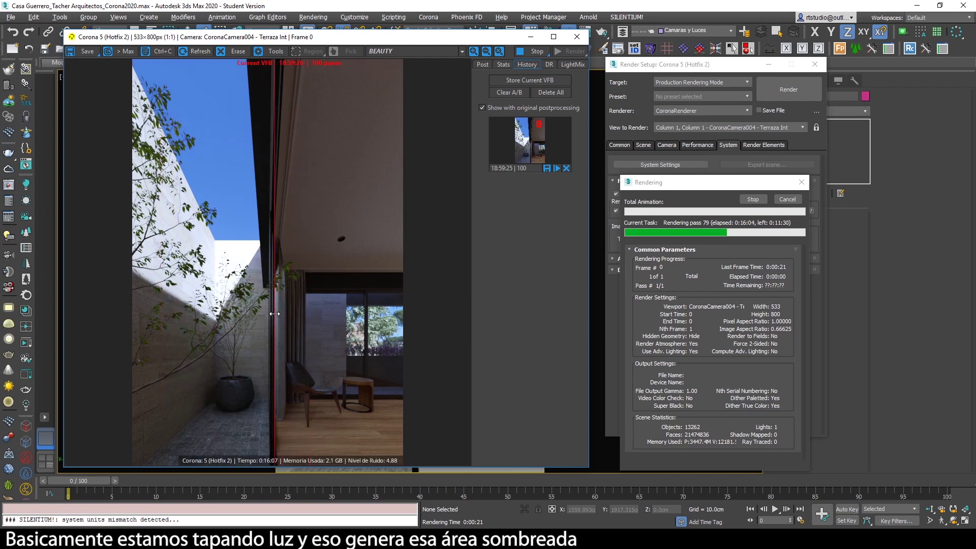
{"action": "left_click", "coordinate": [482, 65]}
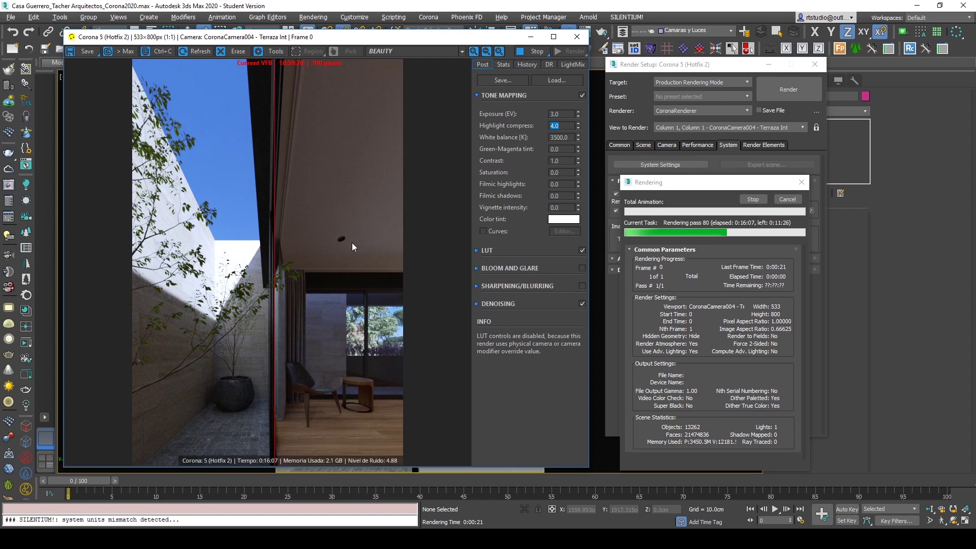
{"action": "mouse_move", "coordinate": [271, 348]}
{"action": "left_mouse_down"}
{"action": "mouse_move", "coordinate": [140, 344]}
{"action": "mouse_move", "coordinate": [451, 344]}
{"action": "mouse_move", "coordinate": [264, 348]}
{"action": "mouse_move", "coordinate": [275, 349]}
{"action": "left_mouse_up"}
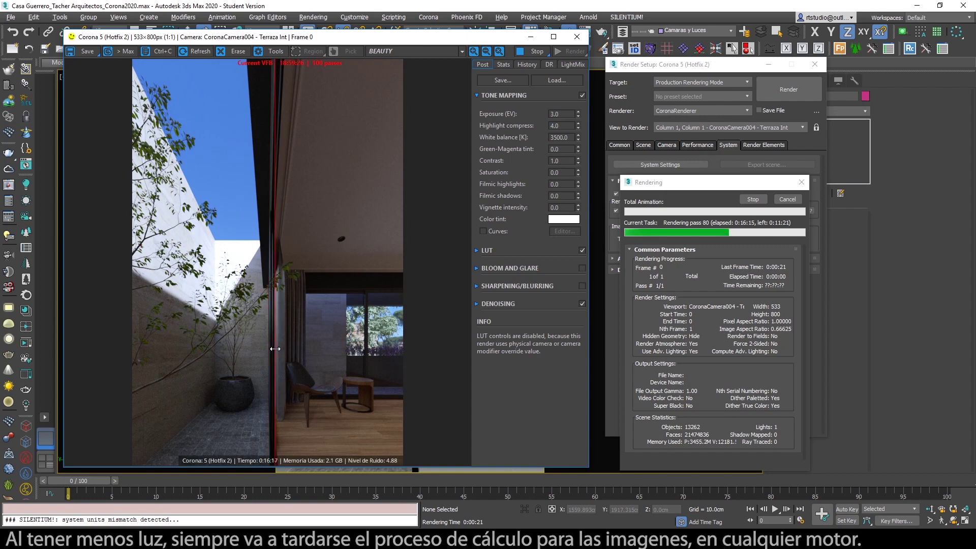
- Stop the Terraza Int render, dismiss the mail notification, cancel the denoising and close the frame buffer
{"action": "left_click", "coordinate": [752, 199]}
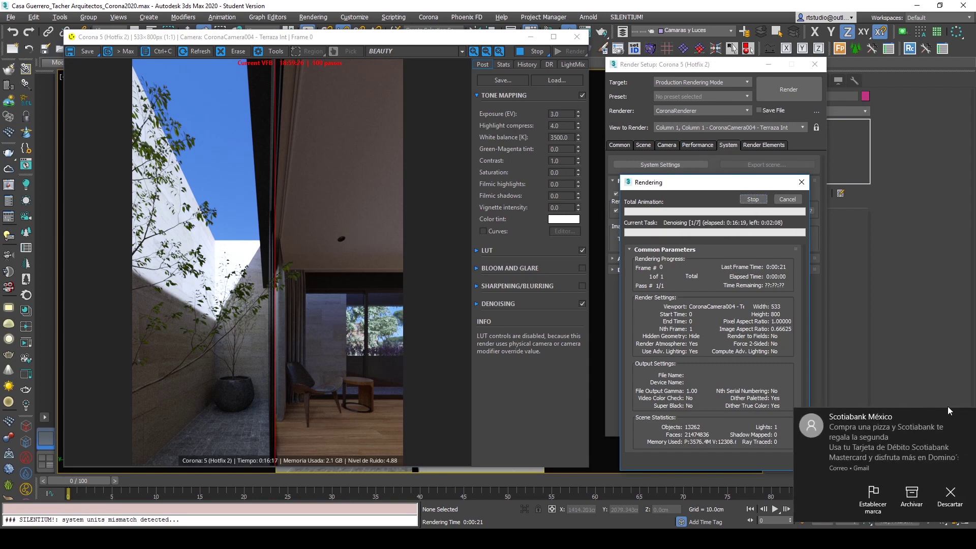
{"action": "left_click", "coordinate": [968, 417]}
{"action": "left_click", "coordinate": [783, 199]}
{"action": "left_click", "coordinate": [787, 200]}
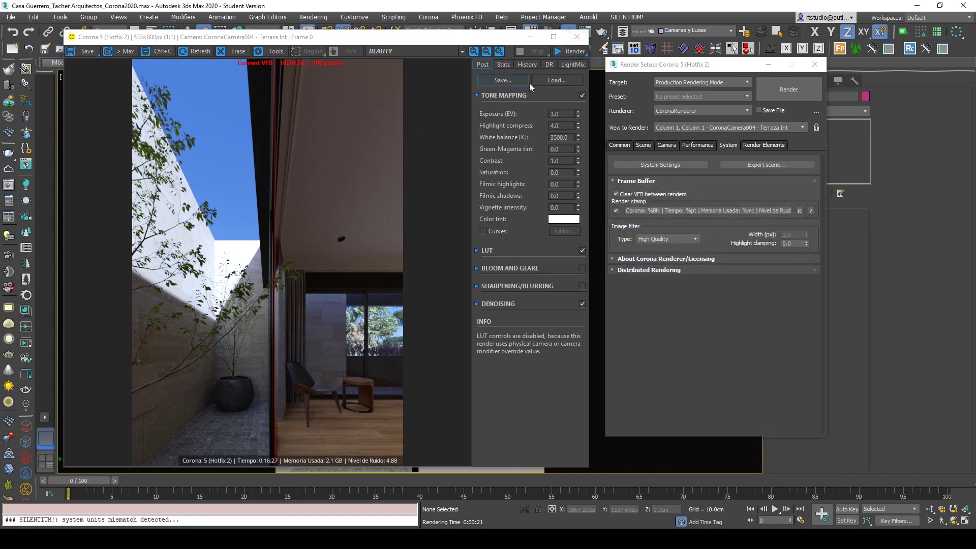
{"action": "left_click", "coordinate": [577, 36]}
- Flip the long roof-opening portal plane about its X axis and rotate the shorter one 180° about Y
{"action": "left_click", "coordinate": [370, 174]}
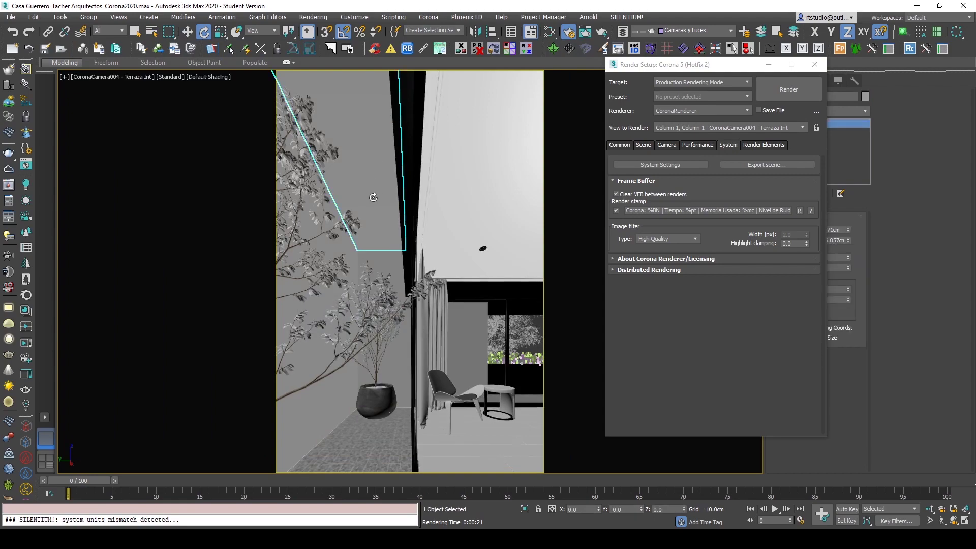
{"action": "key", "text": "t"}
{"action": "scroll", "coordinate": [407, 294], "scroll_direction": "up", "scroll_amount": 3}
{"action": "scroll", "coordinate": [432, 325], "scroll_direction": "down", "scroll_amount": 5}
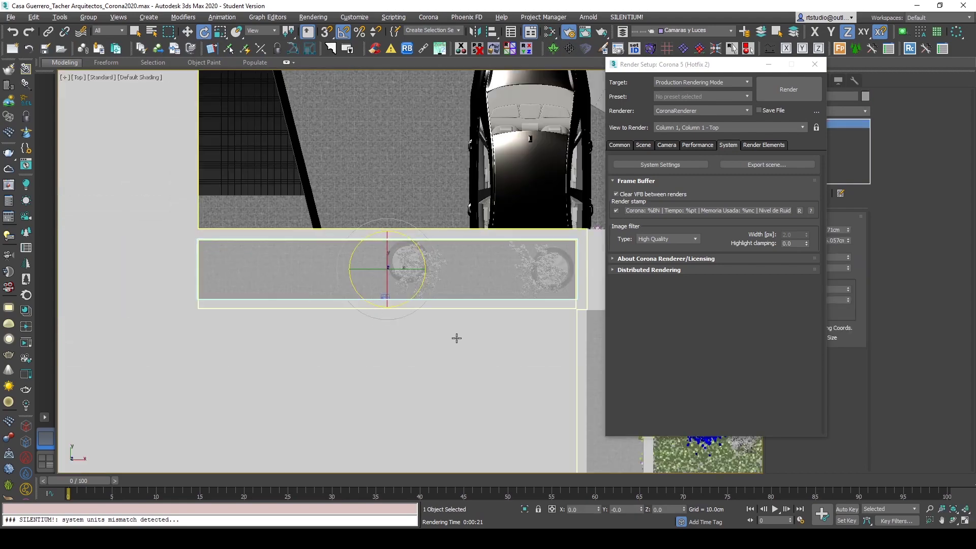
{"action": "middle_click_drag", "start_coordinate": [410, 336], "coordinate": [458, 189], "text": "alt"}
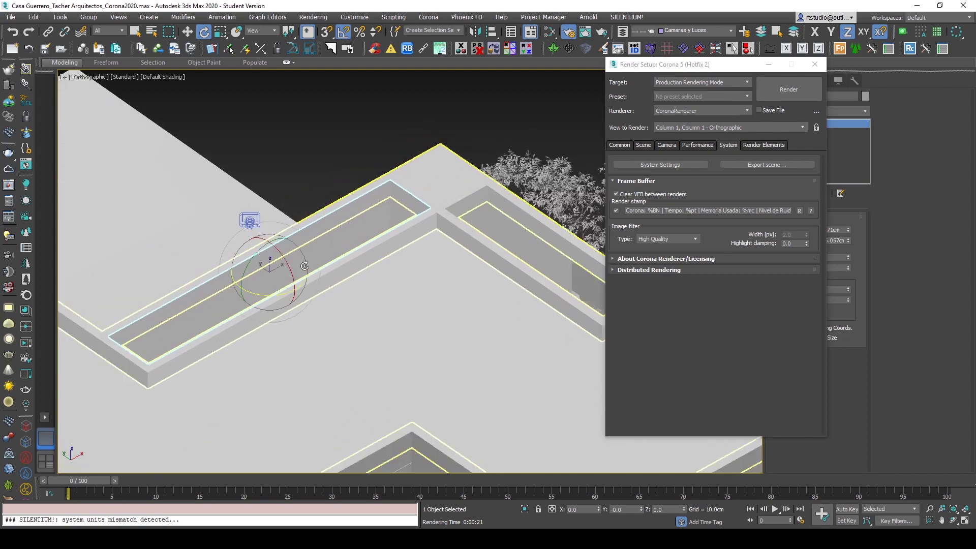
{"action": "left_click_drag", "start_coordinate": [293, 274], "coordinate": [238, 186]}
{"action": "middle_click_drag", "start_coordinate": [519, 246], "coordinate": [348, 237]}
{"action": "left_click", "coordinate": [371, 236]}
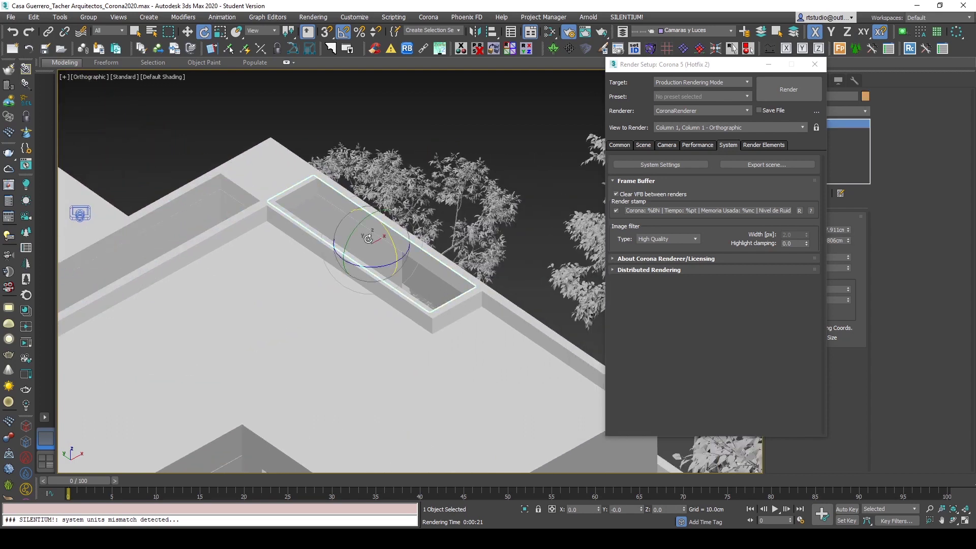
{"action": "left_click_drag", "start_coordinate": [362, 216], "coordinate": [318, 317]}
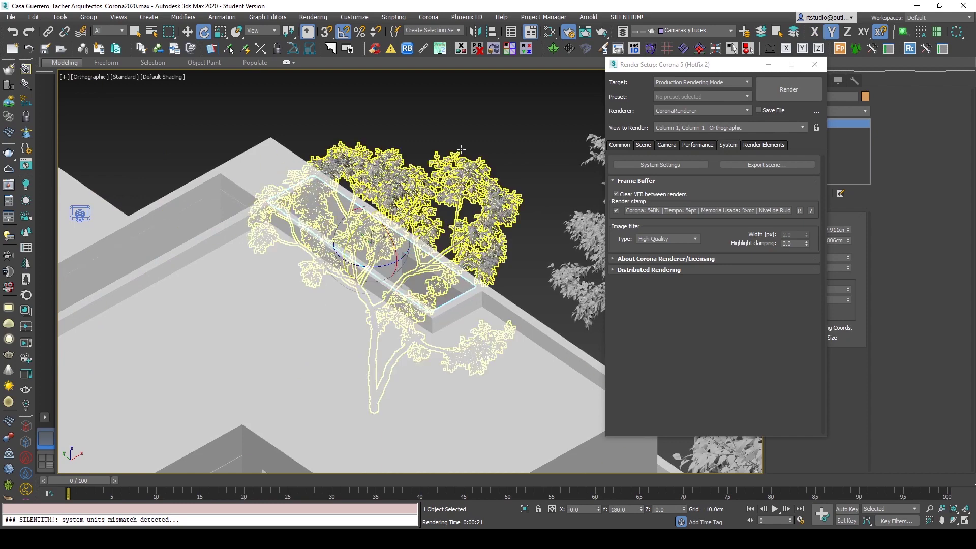
- Clear the selection, return to the CoronaCamera004 - Terraza Int view and start a new render
{"action": "left_click", "coordinate": [490, 111]}
{"action": "key", "text": "c"}
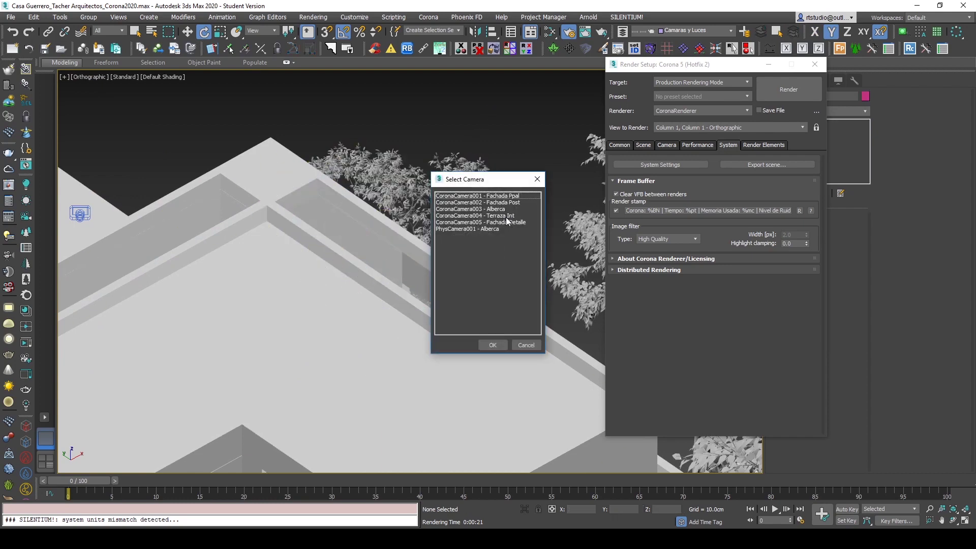
{"action": "double_click", "coordinate": [506, 216]}
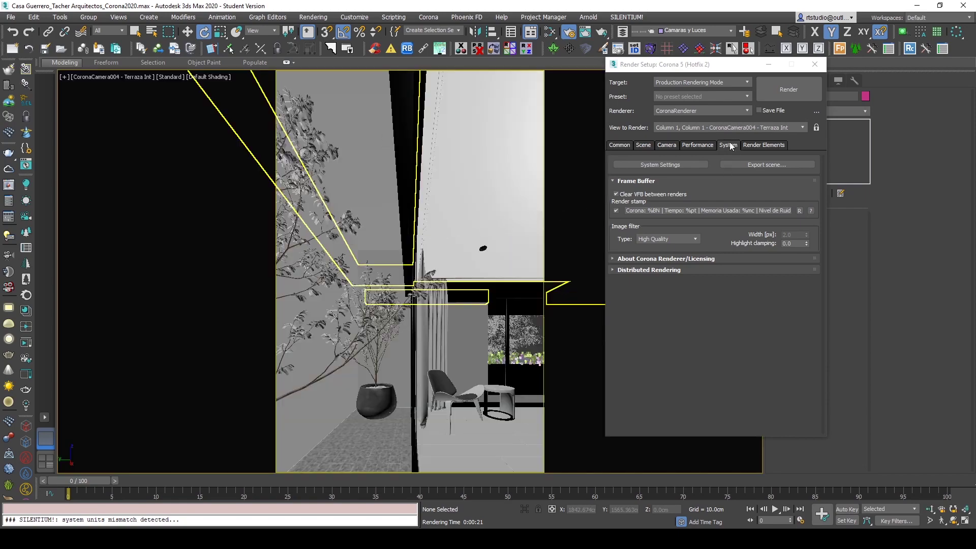
{"action": "key", "text": "shift+q"}
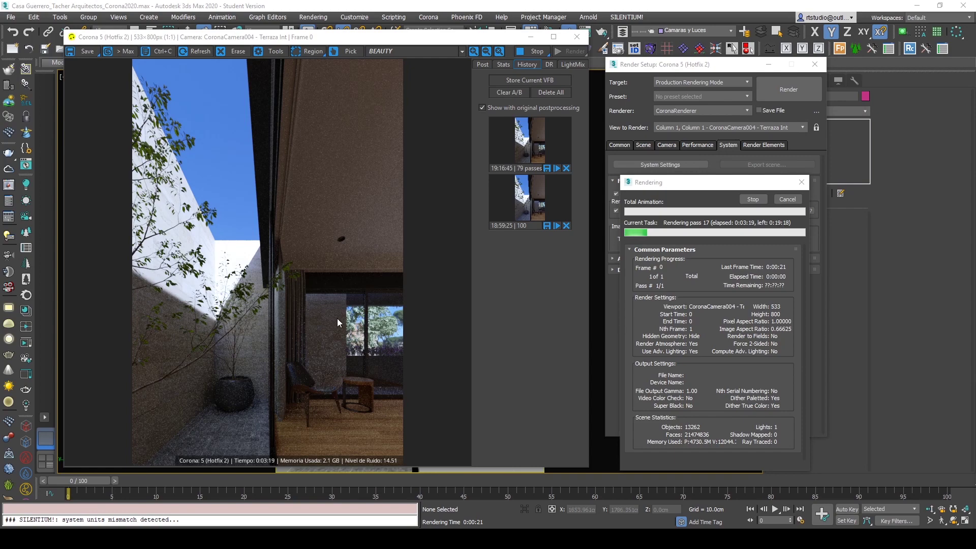
- Compare the new portal render with the stored 79-pass render from the history around the window frame
{"action": "left_click", "coordinate": [538, 137]}
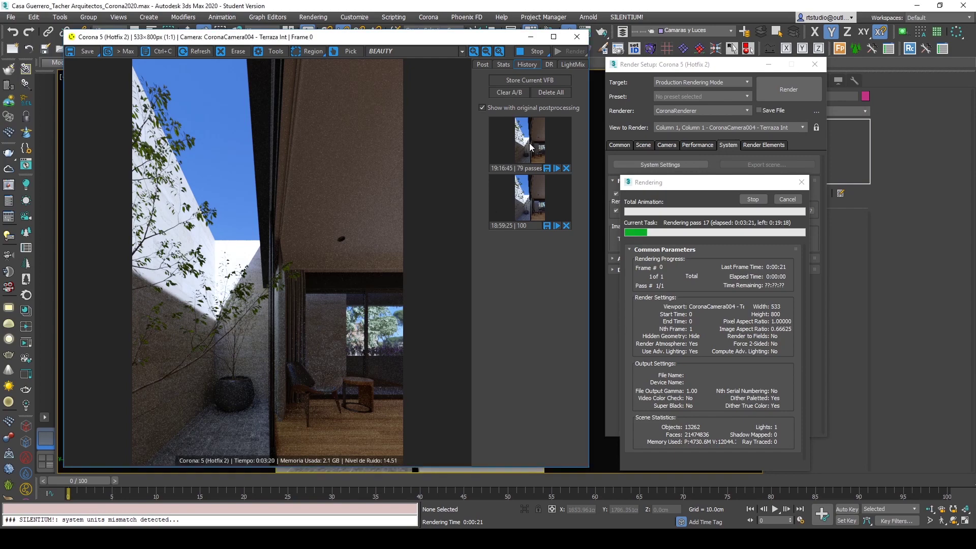
{"action": "left_click_drag", "start_coordinate": [294, 233], "coordinate": [272, 235]}
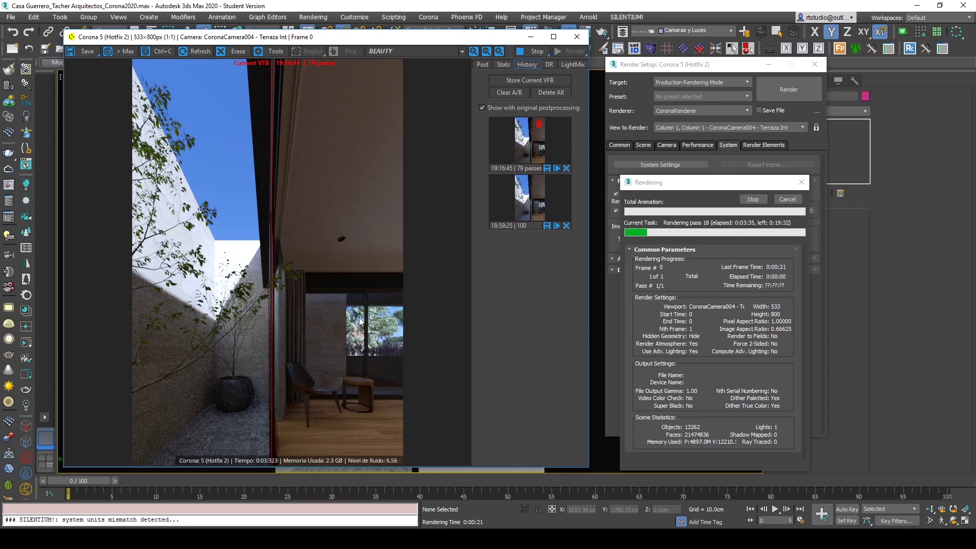
{"action": "left_click", "coordinate": [479, 66]}
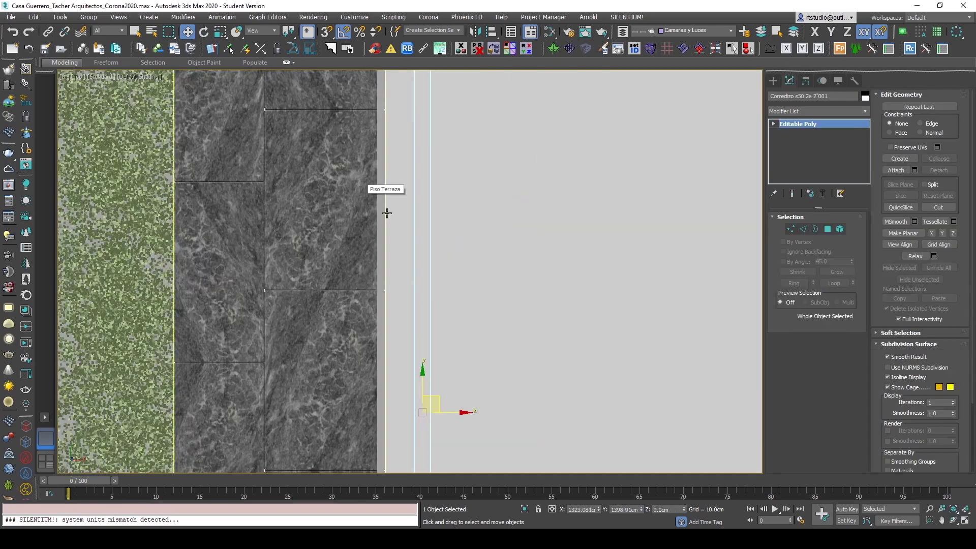
- Draw a plane about 240 by 283 cm over the sliding glass door using AutoGrid, with edged faces displayed
{"action": "middle_click_drag", "start_coordinate": [488, 203], "coordinate": [511, 249], "text": "alt"}
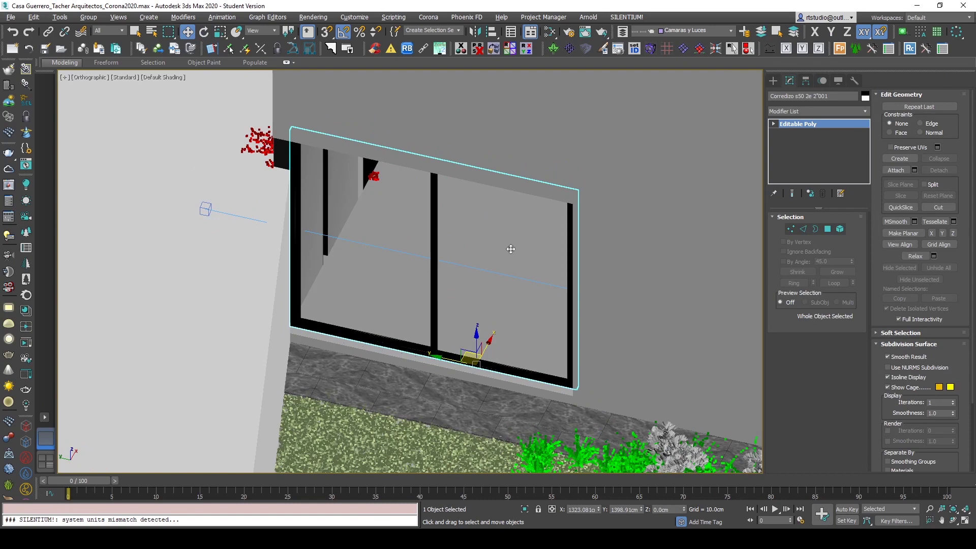
{"action": "left_click", "coordinate": [773, 81]}
{"action": "left_click", "coordinate": [836, 184]}
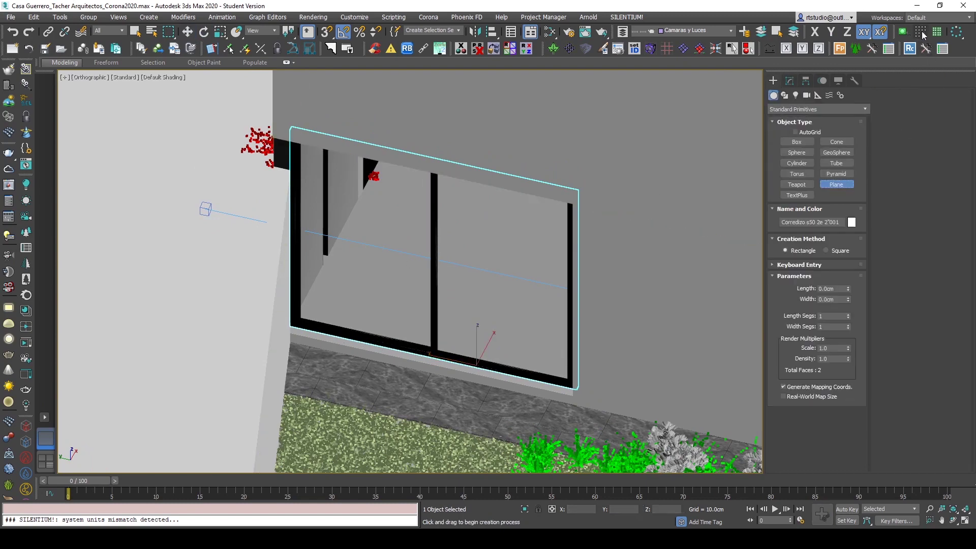
{"action": "scroll", "coordinate": [578, 206], "scroll_direction": "up", "scroll_amount": 5}
{"action": "key", "text": "F4"}
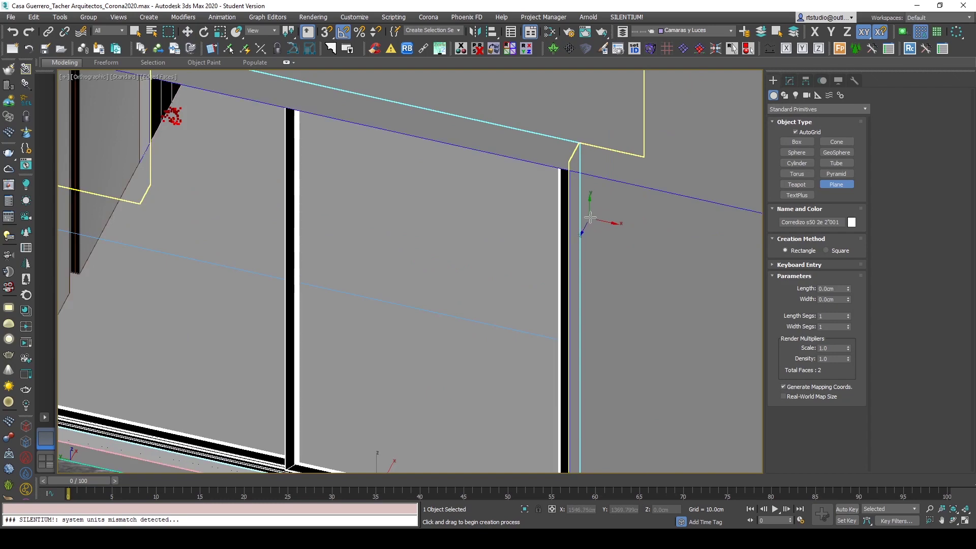
{"action": "scroll", "coordinate": [579, 213], "scroll_direction": "down", "scroll_amount": 3}
{"action": "left_click_drag", "start_coordinate": [579, 175], "coordinate": [176, 362]}
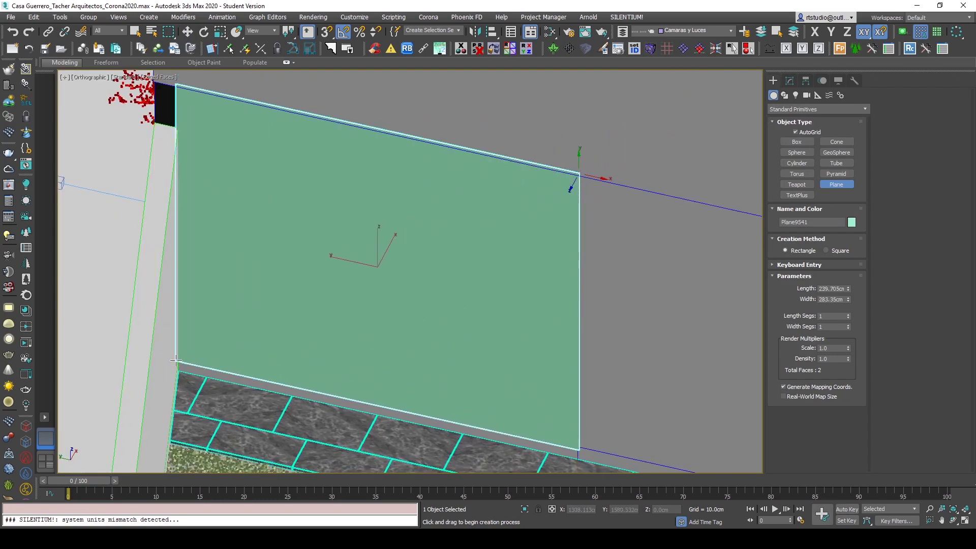
{"action": "key", "text": "w"}
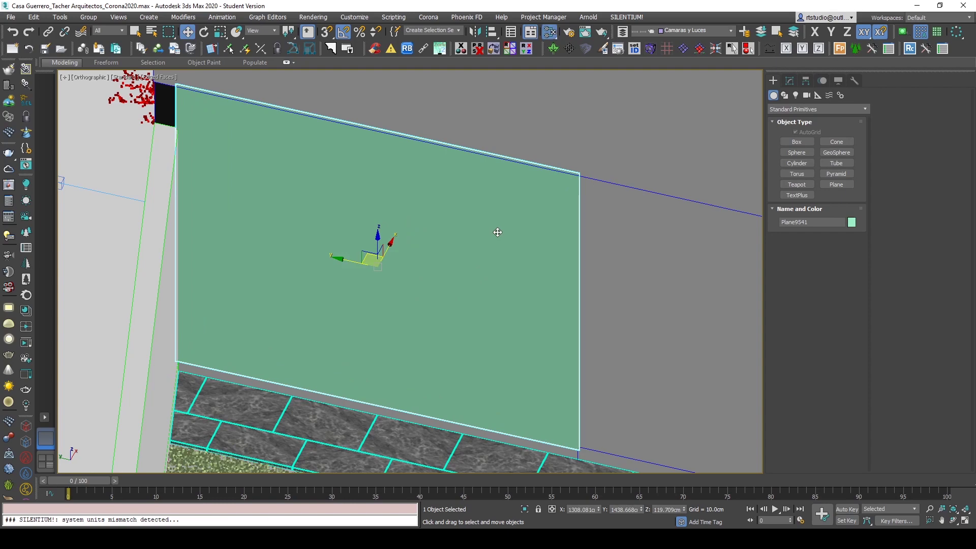
- Assign the Corona portal material to the new plane over the sliding door and close the material editor
{"action": "key", "text": "m"}
{"action": "left_click", "coordinate": [523, 117]}
{"action": "left_click", "coordinate": [829, 92]}
- Switch to the CoronaCamera006 - Cocina view and select the portal plane in wireframe, then return to shaded display
{"action": "key", "text": "c"}
{"action": "double_click", "coordinate": [505, 229]}
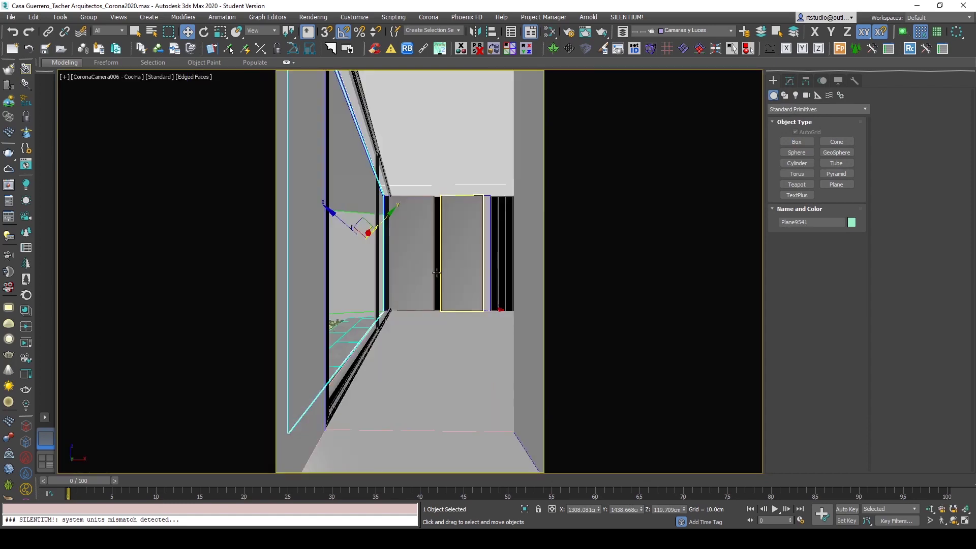
{"action": "key", "text": "F3"}
{"action": "left_click", "coordinate": [358, 188]}
{"action": "key", "text": "F3"}
{"action": "key", "text": "F3"}
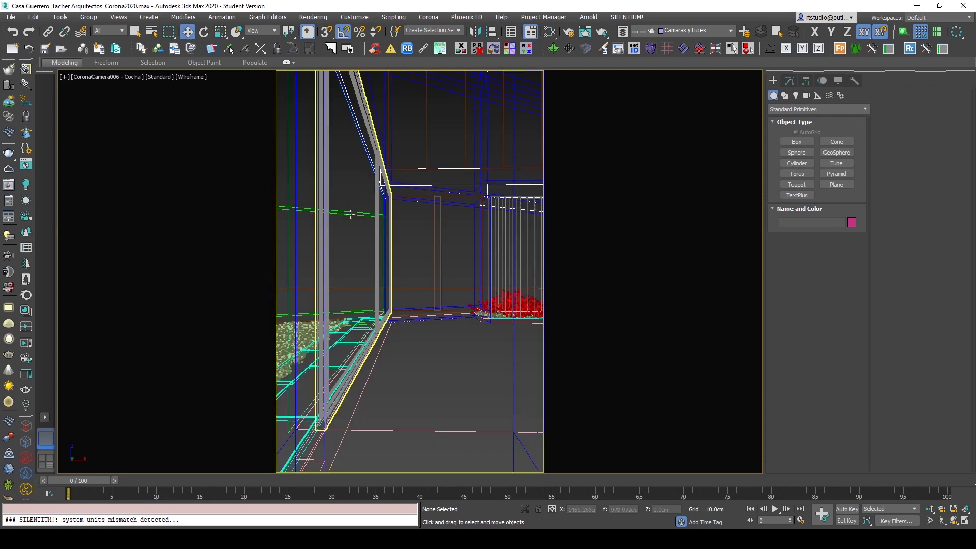
{"action": "left_click", "coordinate": [288, 418]}
{"action": "key", "text": "F3"}
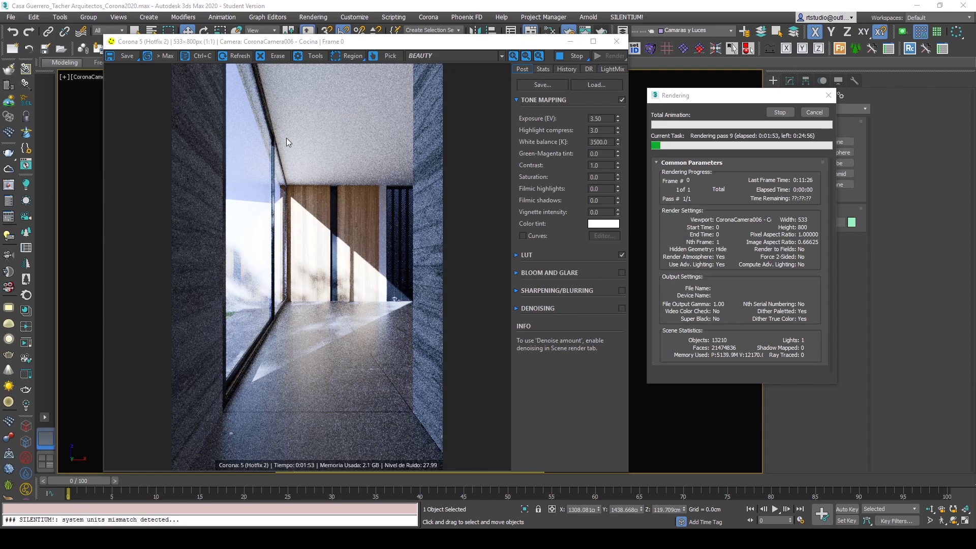
- Compare the running Cocina render with the stored 85-pass render in the history, sweeping the A/B divider across the image
{"action": "left_click_drag", "start_coordinate": [715, 97], "coordinate": [712, 97]}
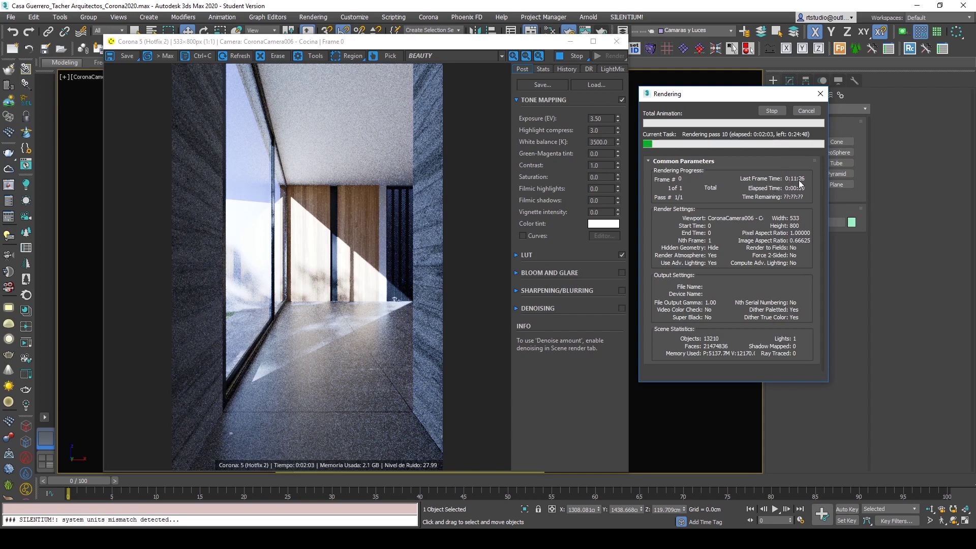
{"action": "left_click", "coordinate": [567, 70]}
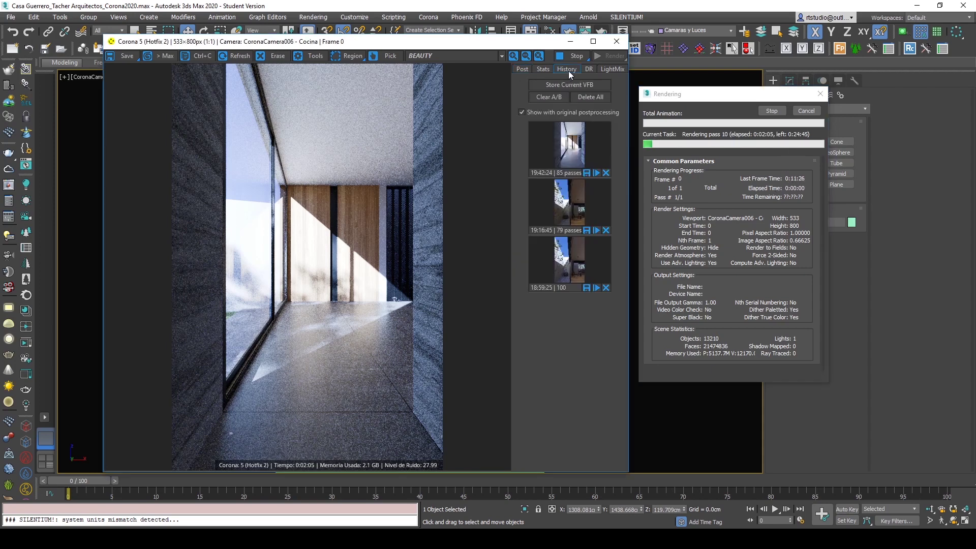
{"action": "left_click", "coordinate": [578, 148]}
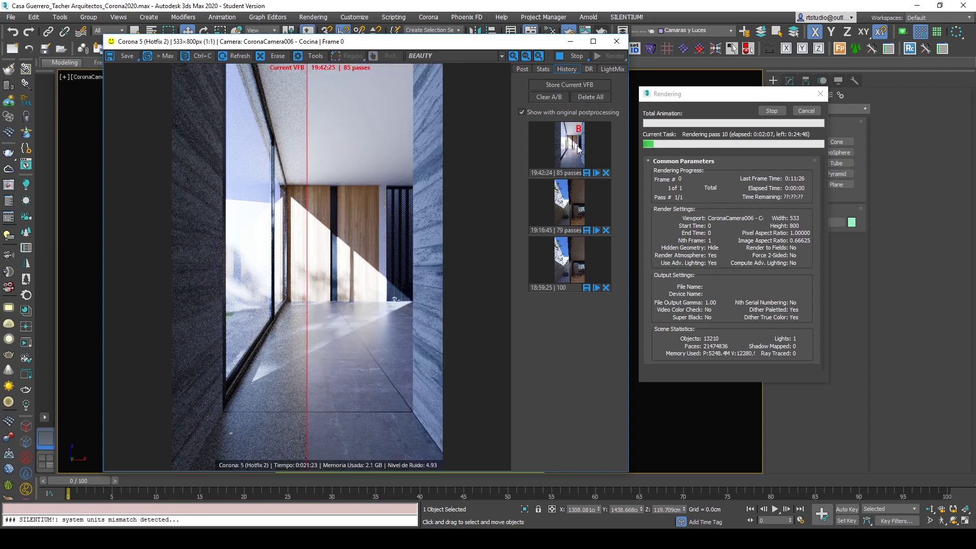
{"action": "mouse_move", "coordinate": [301, 229]}
{"action": "left_mouse_down"}
{"action": "mouse_move", "coordinate": [172, 229]}
{"action": "mouse_move", "coordinate": [319, 235]}
{"action": "left_mouse_up"}
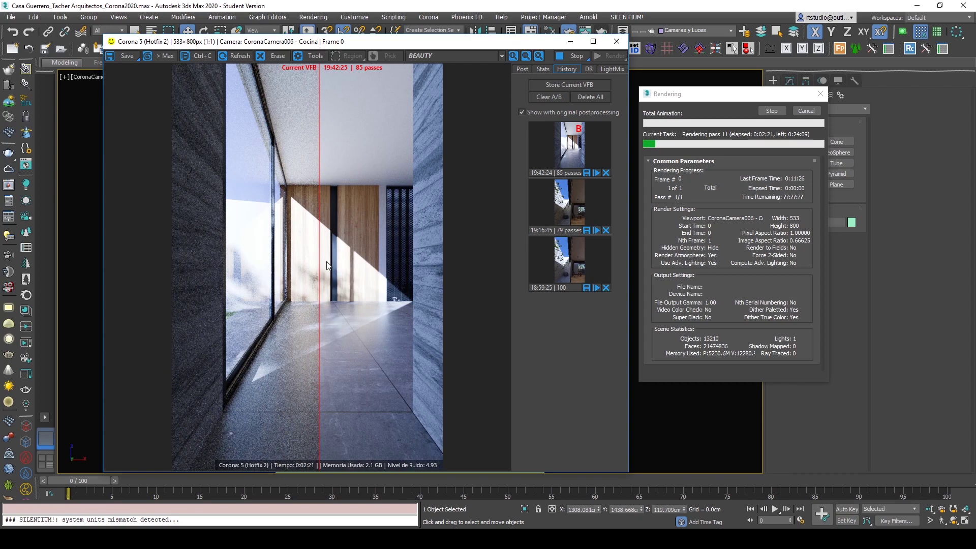
{"action": "mouse_move", "coordinate": [327, 265]}
{"action": "left_mouse_down"}
{"action": "mouse_move", "coordinate": [407, 262]}
{"action": "mouse_move", "coordinate": [267, 259]}
{"action": "mouse_move", "coordinate": [362, 260]}
{"action": "mouse_move", "coordinate": [315, 260]}
{"action": "left_mouse_up"}
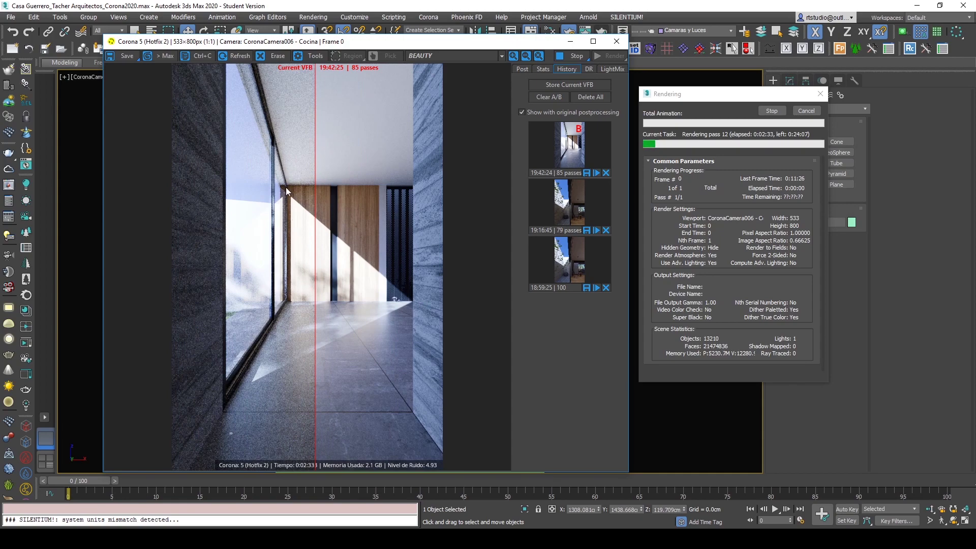
{"action": "left_click_drag", "start_coordinate": [315, 213], "coordinate": [130, 207]}
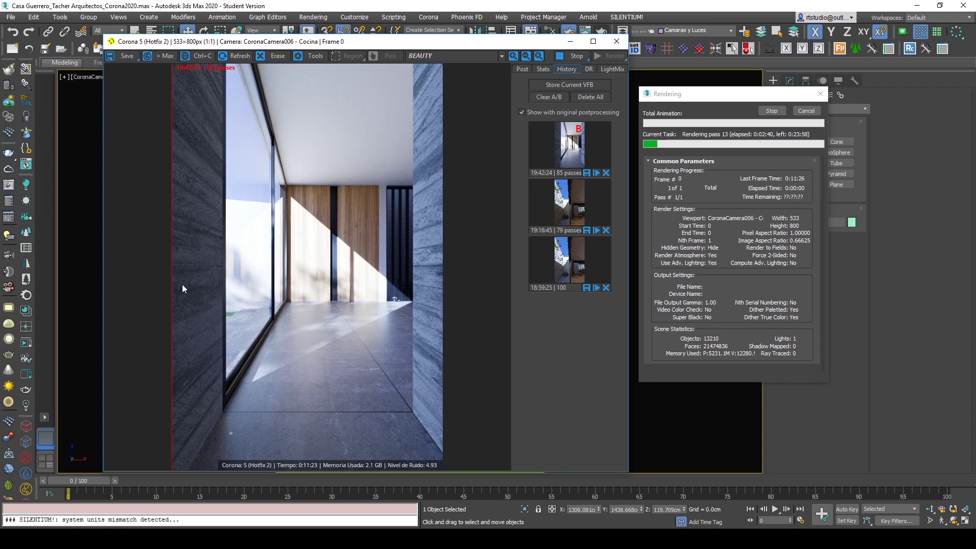
- Move the A/B divider to the middle of the Cocina image to compare the noise, and stop the render
{"action": "left_click_drag", "start_coordinate": [174, 284], "coordinate": [331, 275]}
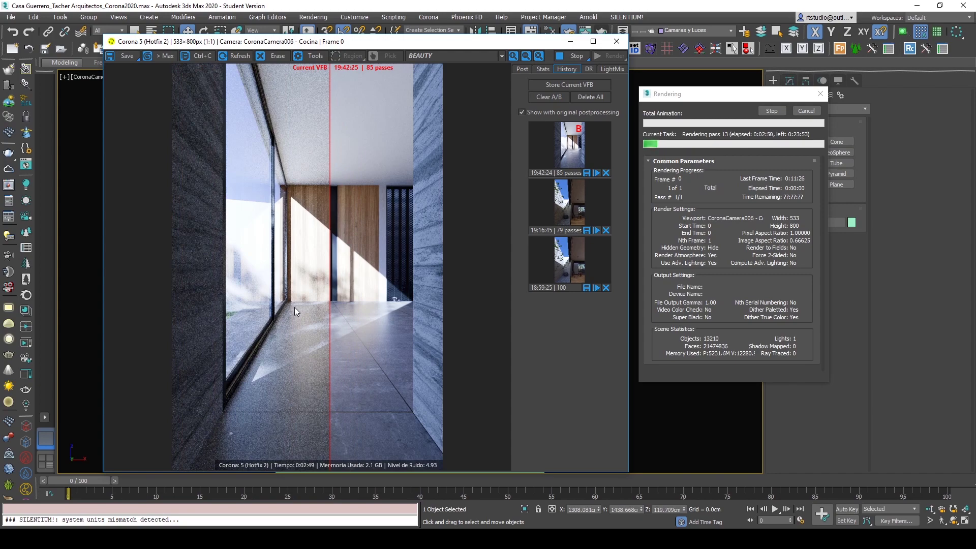
{"action": "left_click_drag", "start_coordinate": [329, 298], "coordinate": [333, 298]}
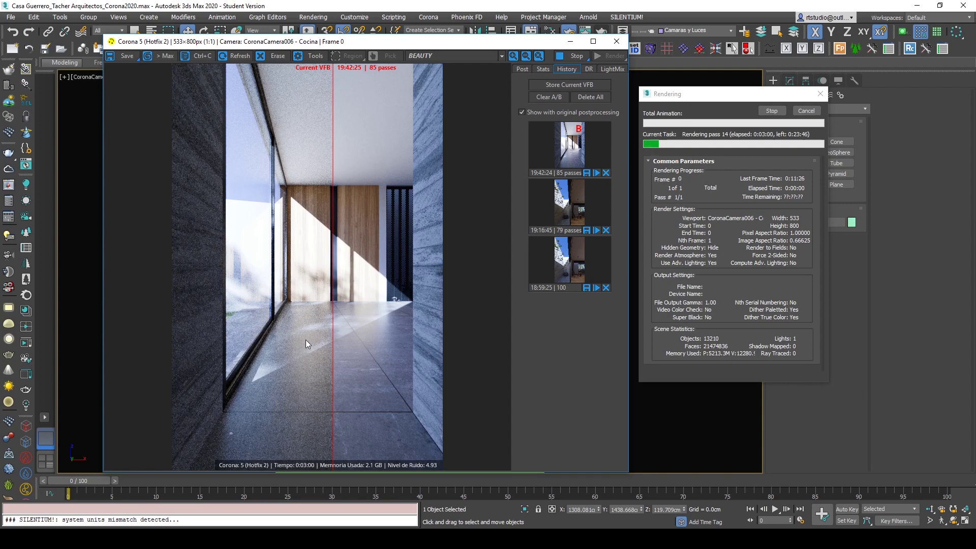
{"action": "mouse_move", "coordinate": [335, 334]}
{"action": "left_mouse_down"}
{"action": "mouse_move", "coordinate": [238, 330]}
{"action": "mouse_move", "coordinate": [347, 326]}
{"action": "mouse_move", "coordinate": [330, 324]}
{"action": "mouse_move", "coordinate": [333, 335]}
{"action": "left_mouse_up"}
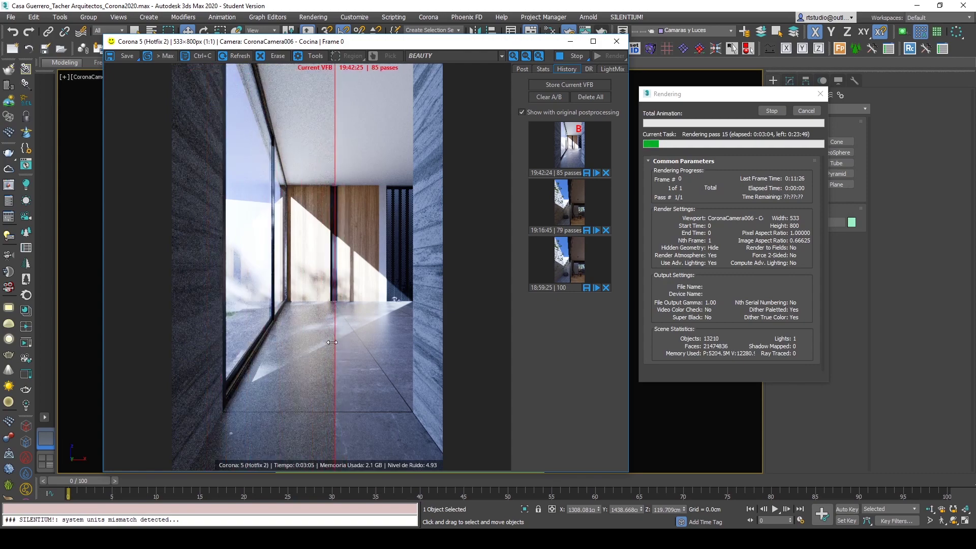
{"action": "left_click", "coordinate": [771, 111]}
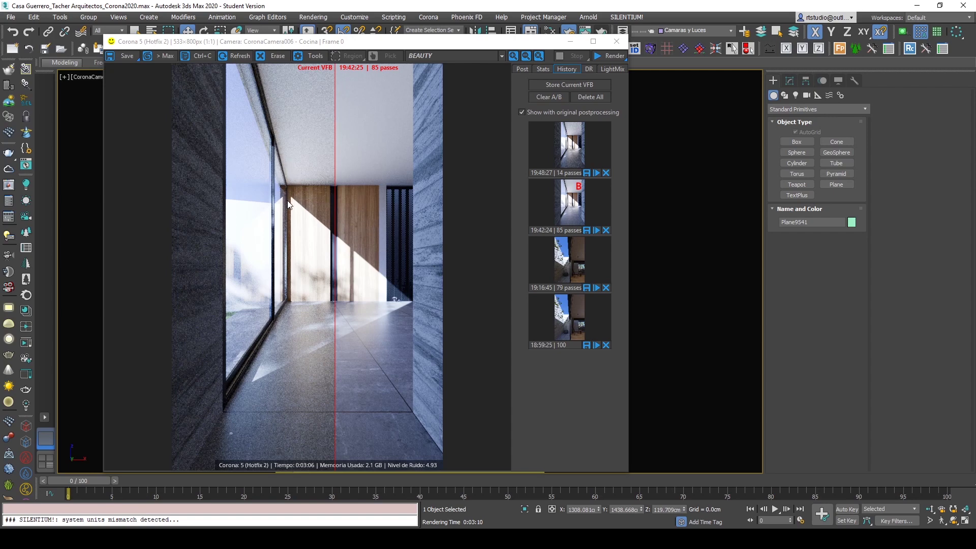
- Compare the stopped Cocina render with the stored 85-pass version around the rear wood wall, and close the frame buffer
{"action": "mouse_move", "coordinate": [333, 260]}
{"action": "left_mouse_down"}
{"action": "mouse_move", "coordinate": [203, 258]}
{"action": "mouse_move", "coordinate": [392, 260]}
{"action": "mouse_move", "coordinate": [310, 262]}
{"action": "mouse_move", "coordinate": [322, 262]}
{"action": "left_mouse_up"}
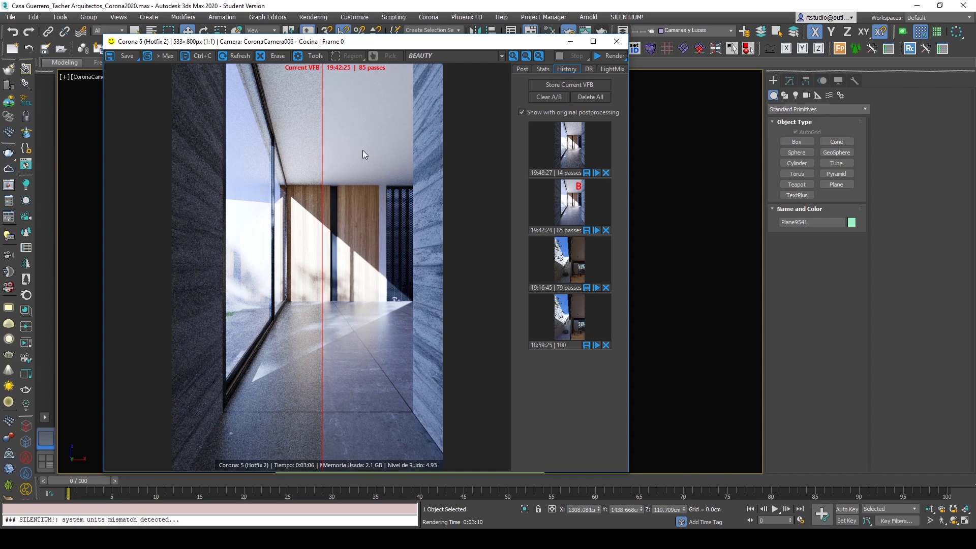
{"action": "left_click_drag", "start_coordinate": [322, 163], "coordinate": [326, 163]}
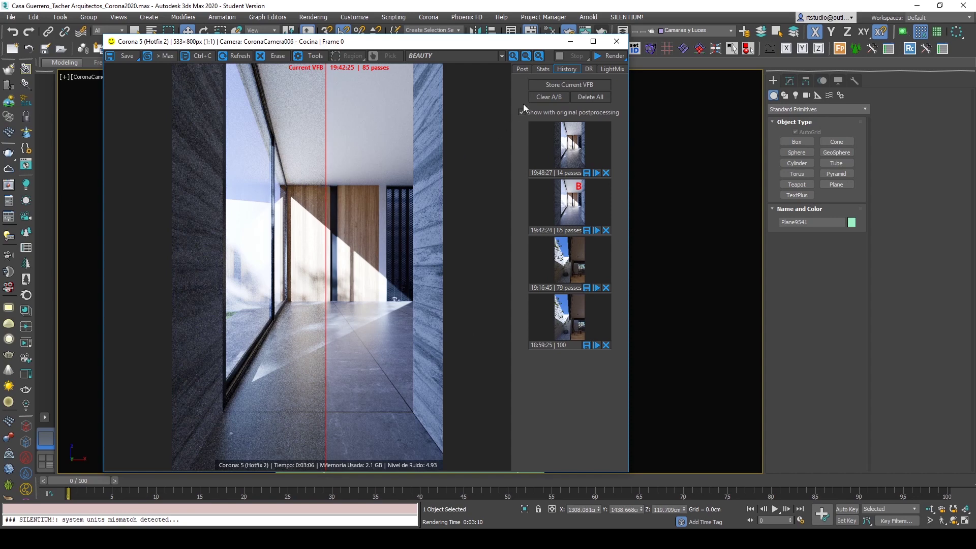
{"action": "left_click", "coordinate": [617, 41]}
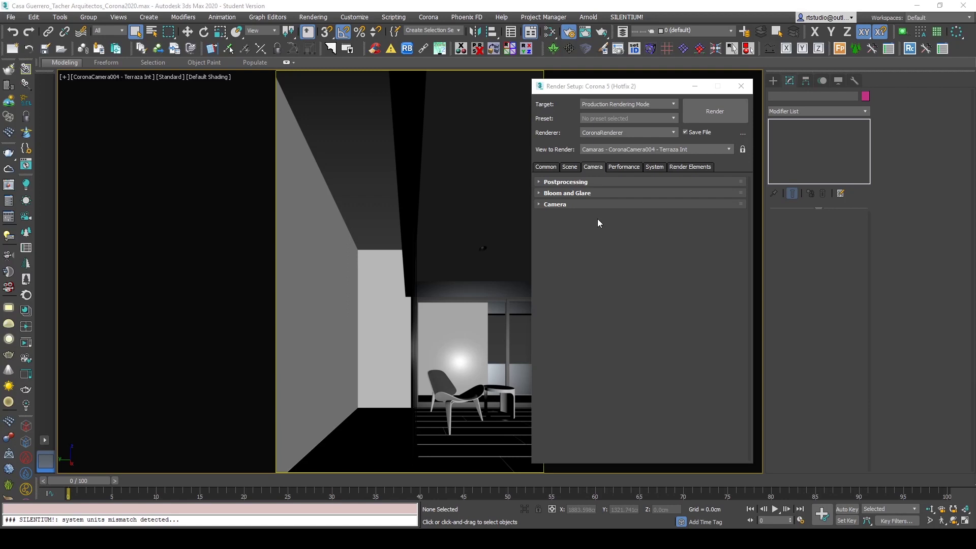
- Expand the global Postprocessing settings and open the Corona frame buffer, placing it beside the Render Setup window
{"action": "left_click", "coordinate": [567, 182]}
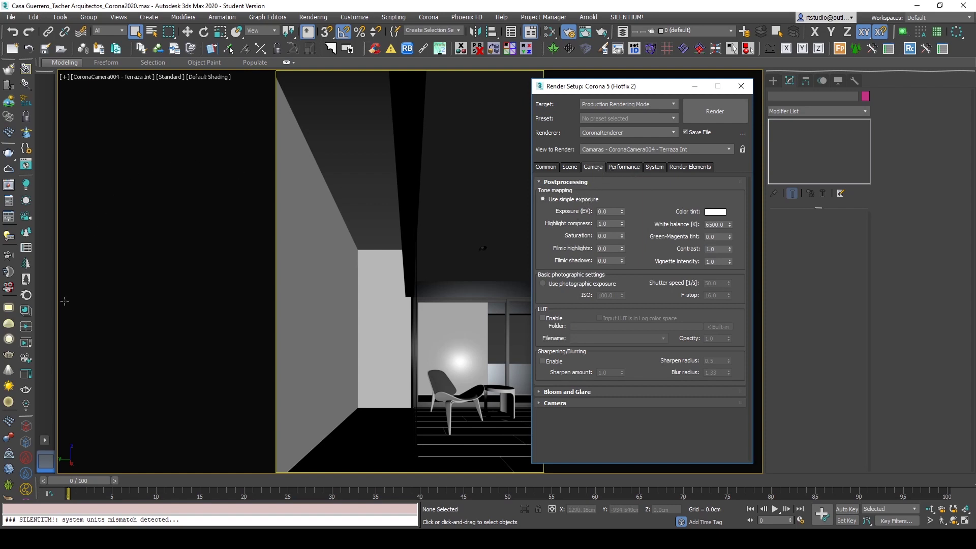
{"action": "left_click", "coordinate": [32, 375]}
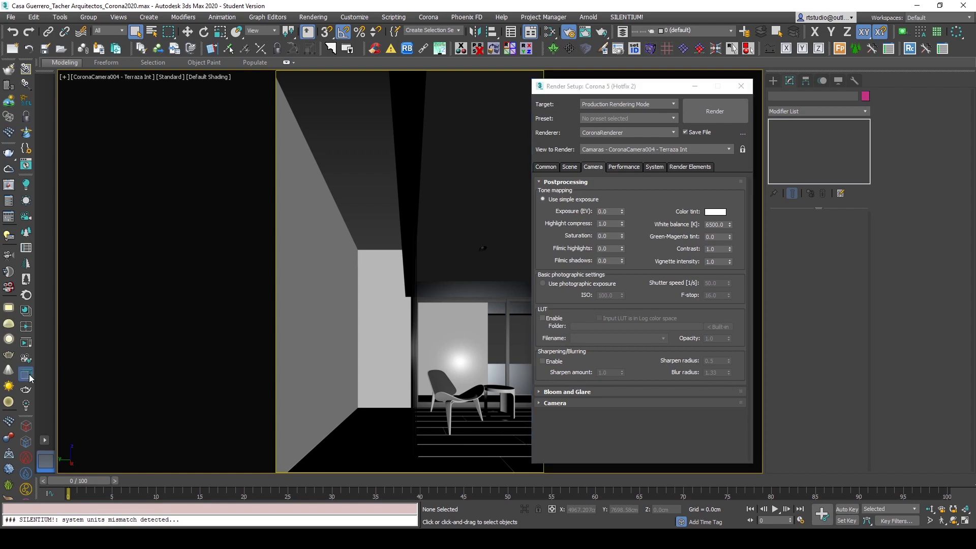
{"action": "left_click_drag", "start_coordinate": [468, 89], "coordinate": [420, 88]}
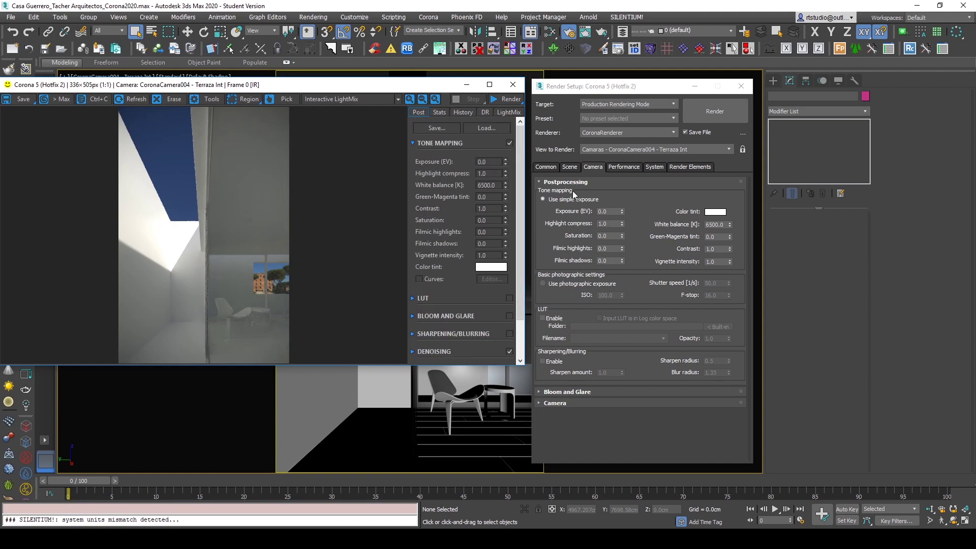
- Test a global exposure of 1 EV on the Terraza Int render, and return the exposure to 0
{"action": "left_click", "coordinate": [600, 212]}
{"action": "type", "text": "1"}
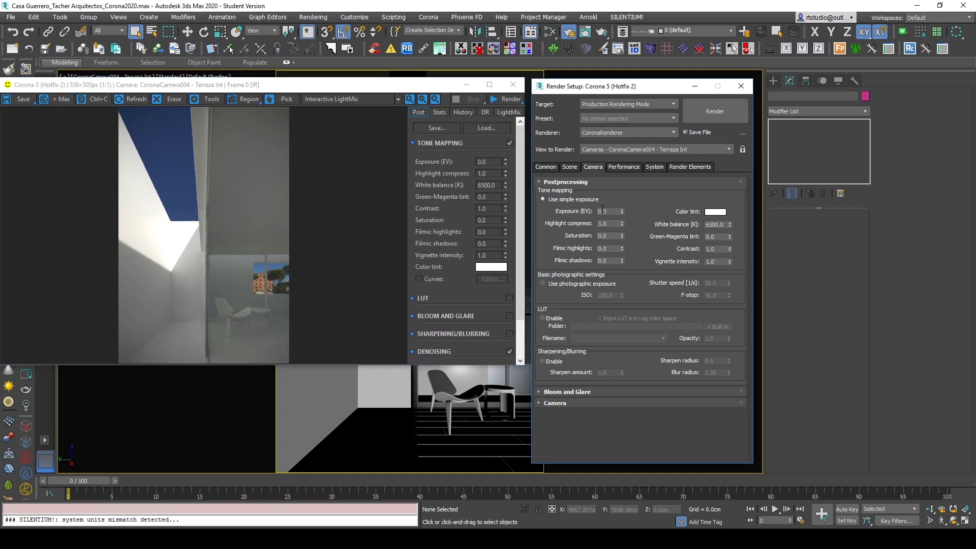
{"action": "key", "text": "Return"}
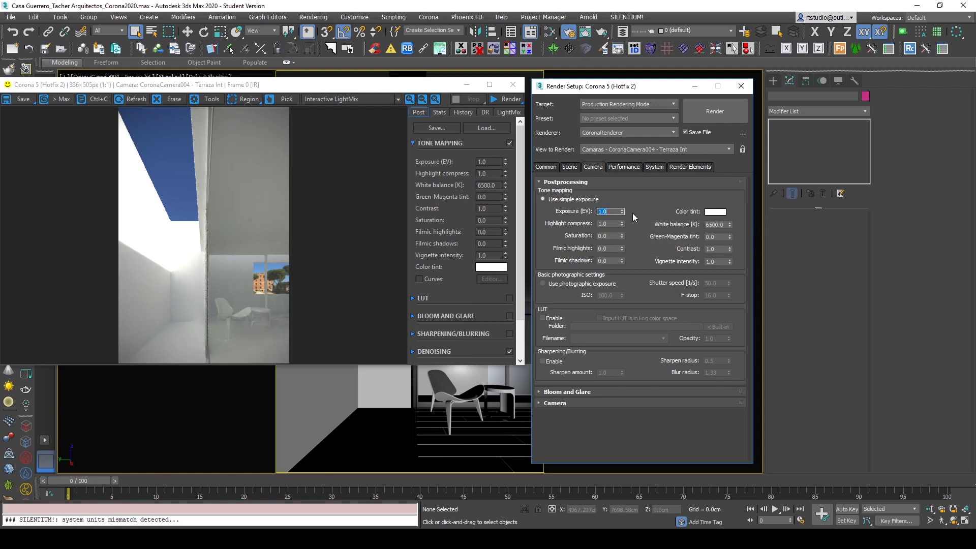
{"action": "type", "text": "0"}
{"action": "key", "text": "Return"}
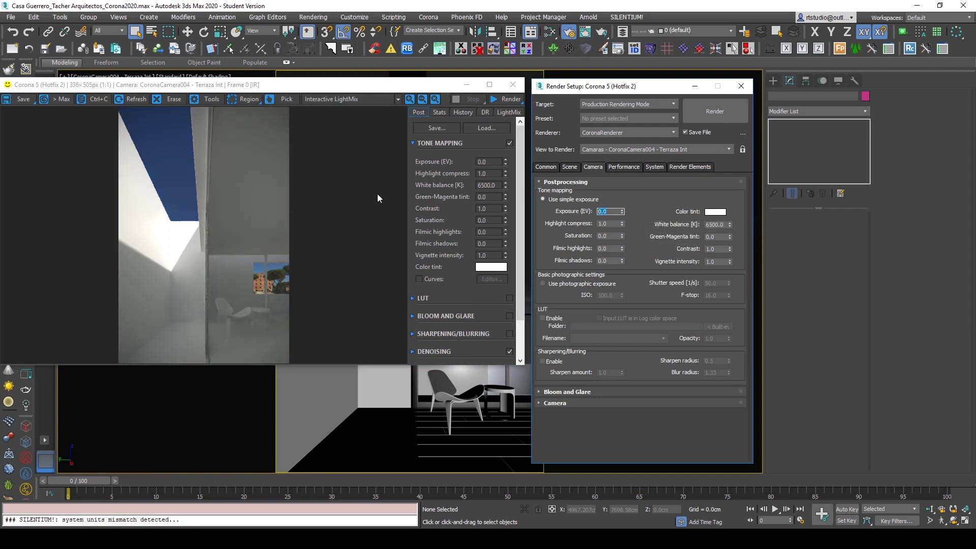
- Select CoronaCamera004 - Terraza Int from its viewport, review its exposure options, and collapse its DOF & Motion Blur settings
{"action": "left_click_drag", "start_coordinate": [366, 88], "coordinate": [370, 91]}
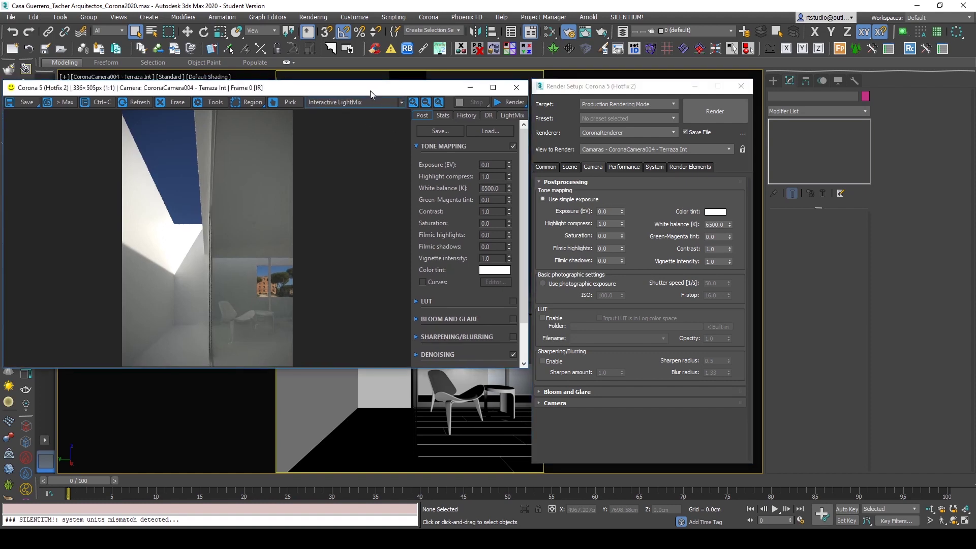
{"action": "left_click", "coordinate": [107, 76]}
{"action": "left_click", "coordinate": [117, 268]}
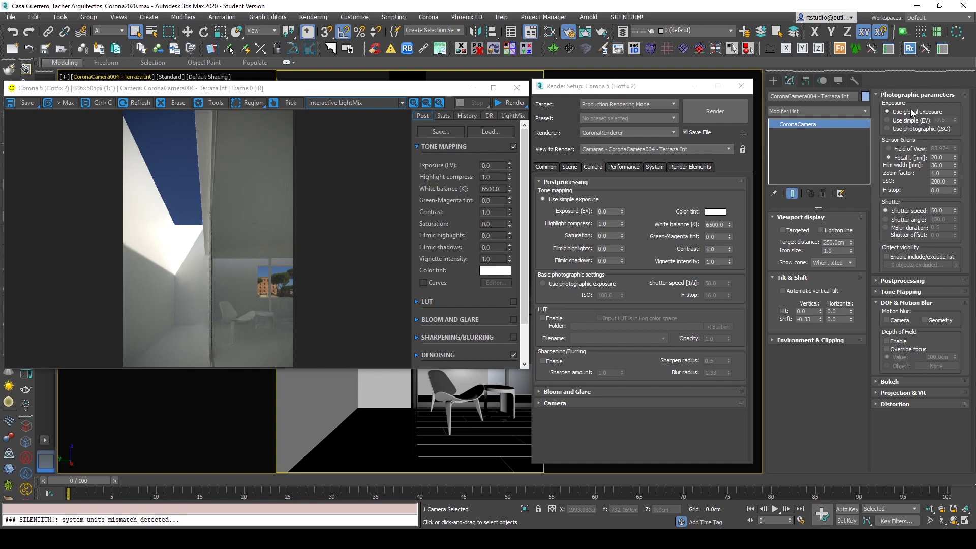
{"action": "mouse_move", "coordinate": [912, 113]}
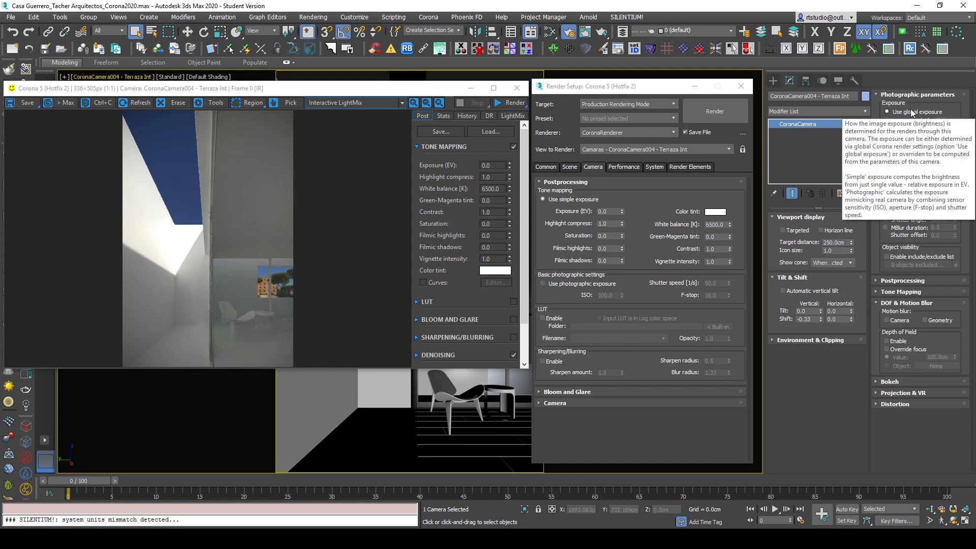
{"action": "left_click", "coordinate": [895, 303]}
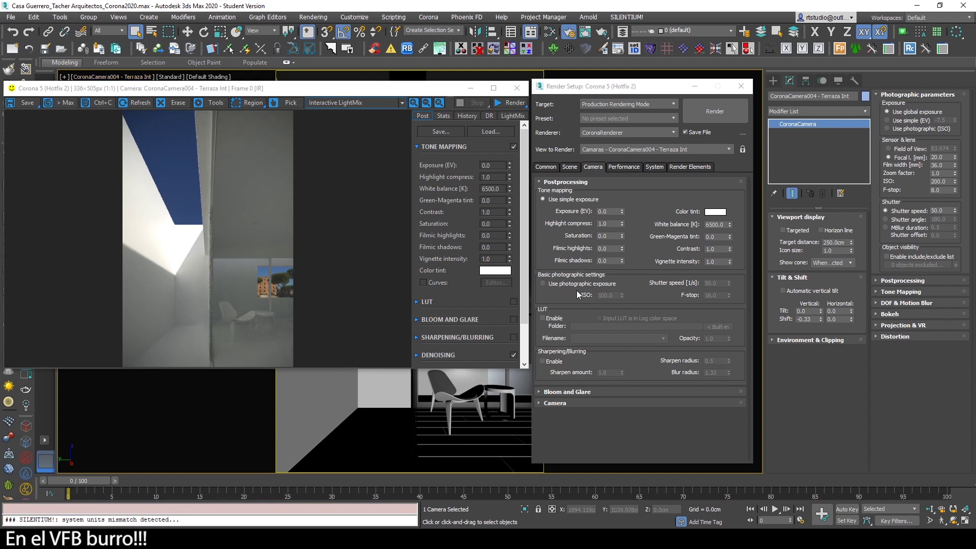
- Enable the built-in LUT Kim_Amland_Photographic_01 at 0.59 opacity in the global postprocessing and expand the frame buffer's LUT settings
{"action": "left_click", "coordinate": [549, 326]}
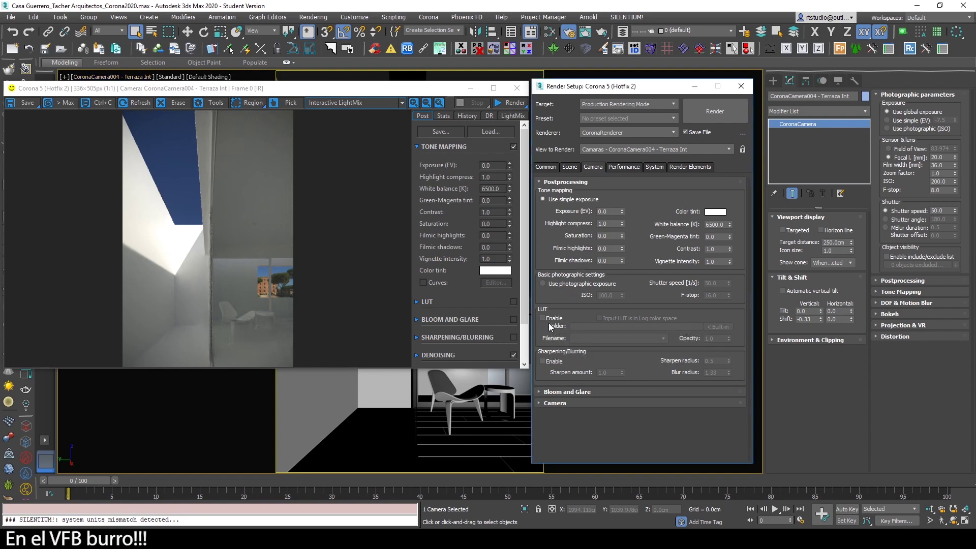
{"action": "left_click", "coordinate": [542, 318]}
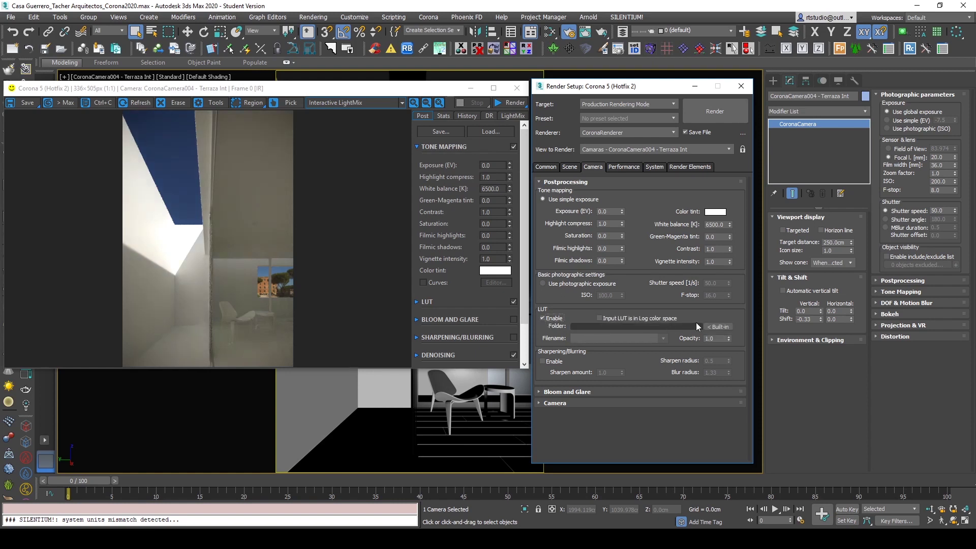
{"action": "left_click", "coordinate": [711, 326]}
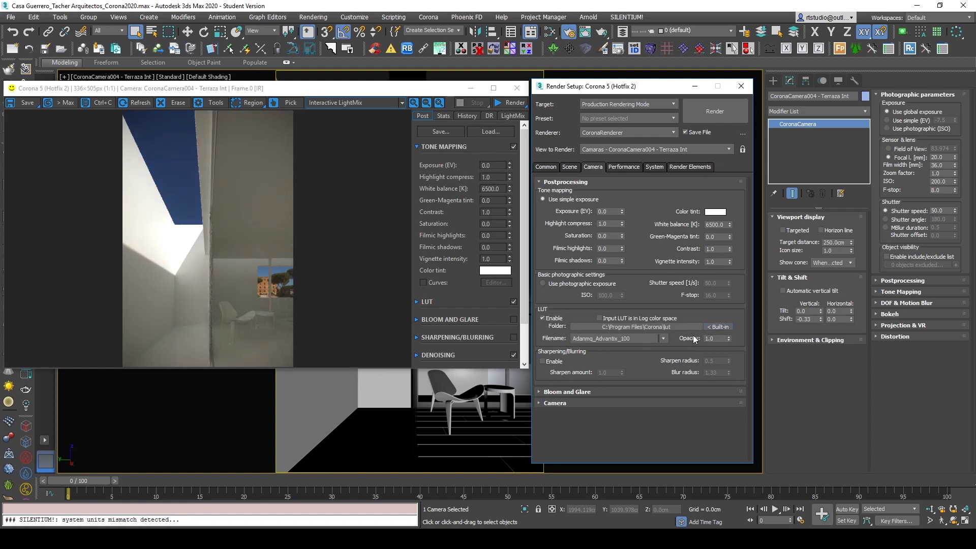
{"action": "left_click", "coordinate": [635, 338]}
{"action": "left_click_drag", "start_coordinate": [667, 374], "coordinate": [660, 504]}
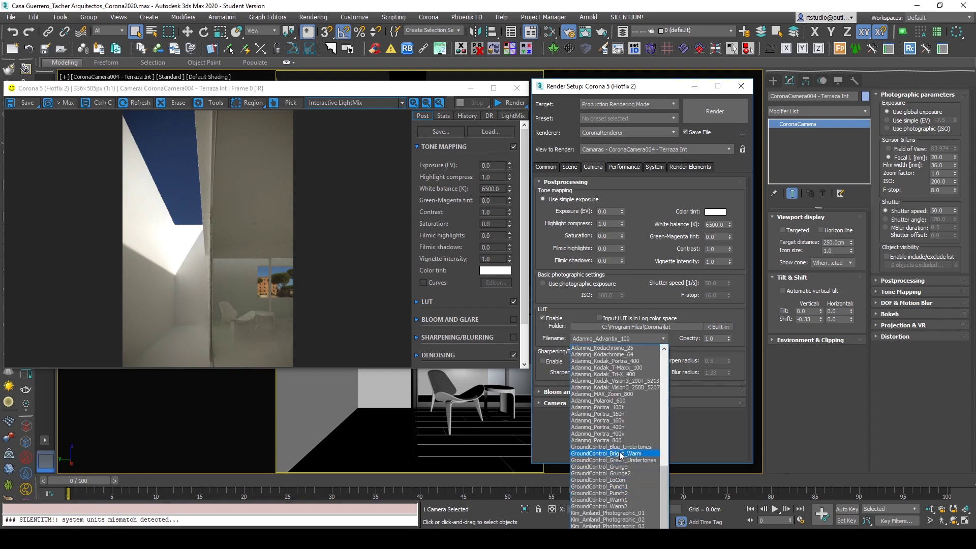
{"action": "left_click", "coordinate": [632, 514]}
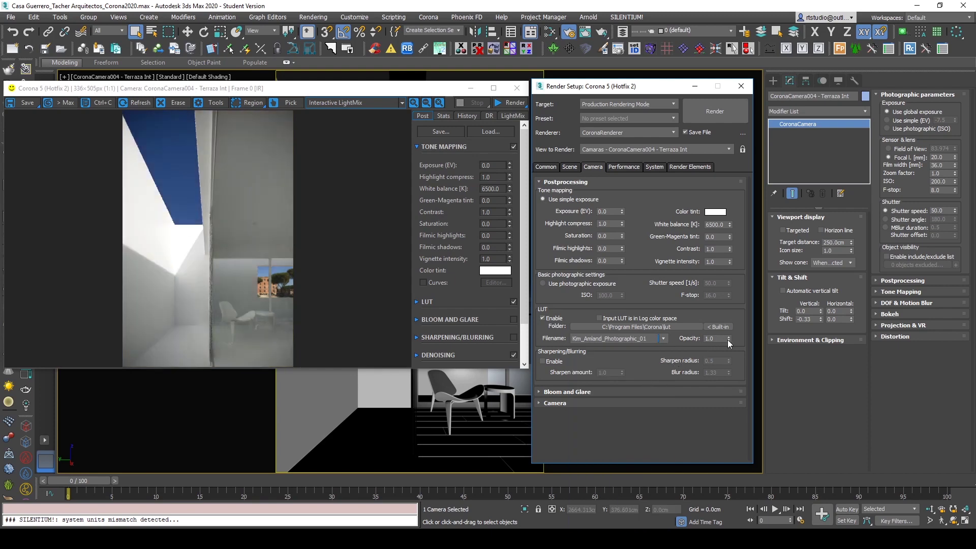
{"action": "left_click_drag", "start_coordinate": [728, 340], "coordinate": [727, 356]}
{"action": "left_click", "coordinate": [495, 301]}
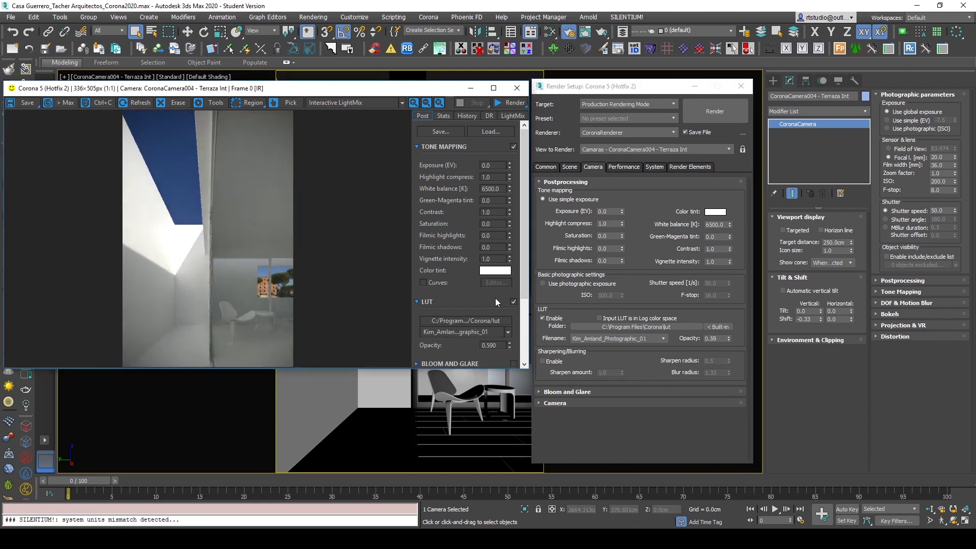
- Set the LUT opacity to 1 in the Corona frame buffer's post-processing settings
{"action": "left_click_drag", "start_coordinate": [523, 255], "coordinate": [527, 340]}
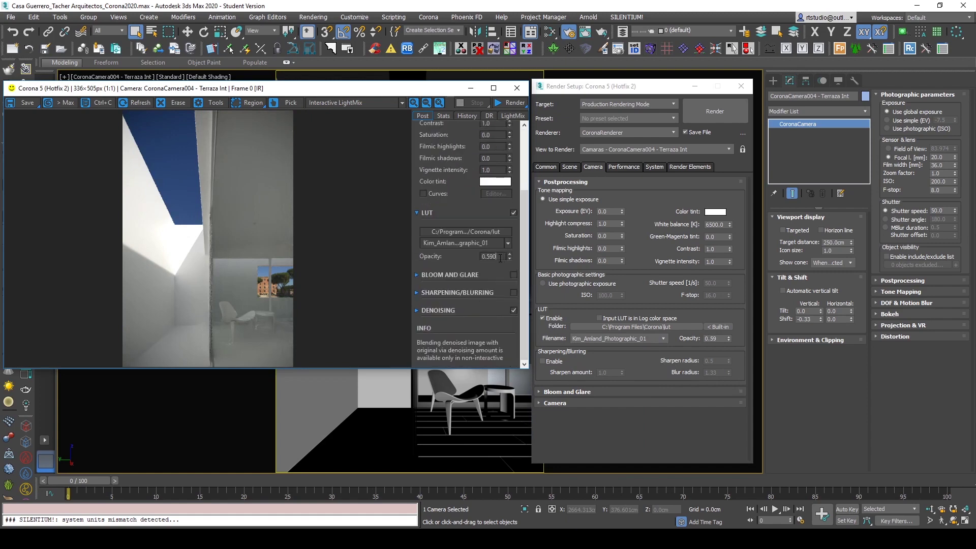
{"action": "type", "text": "1"}
{"action": "key", "text": "Return"}
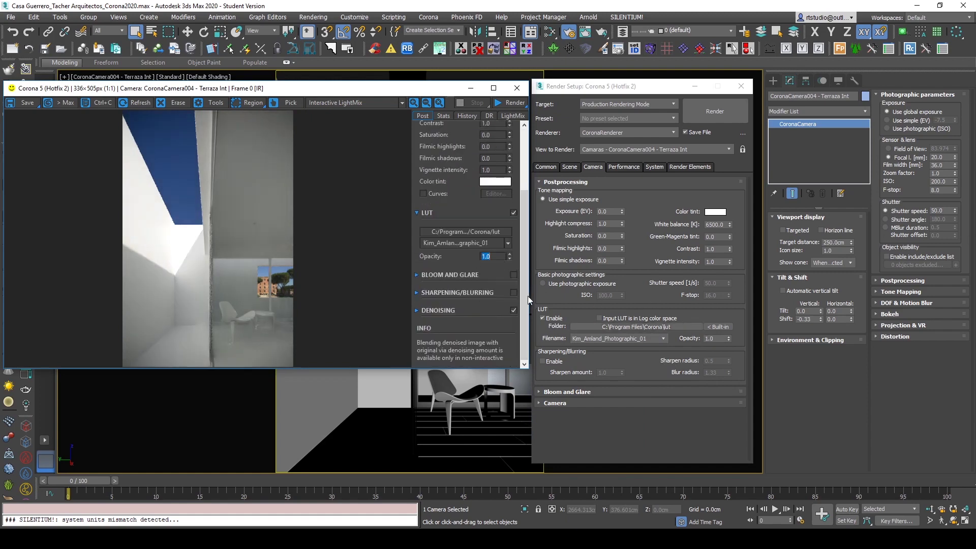
{"action": "scroll", "coordinate": [517, 204], "scroll_direction": "up", "scroll_amount": 3}
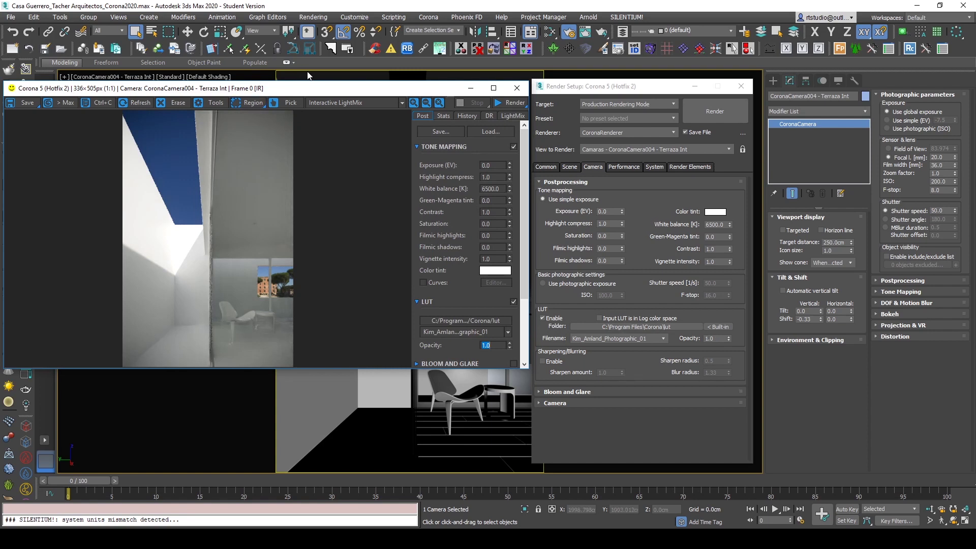
- Switch the viewport to PhysCamera001 - Alberca and select that camera to show its parameters
{"action": "left_click", "coordinate": [398, 73]}
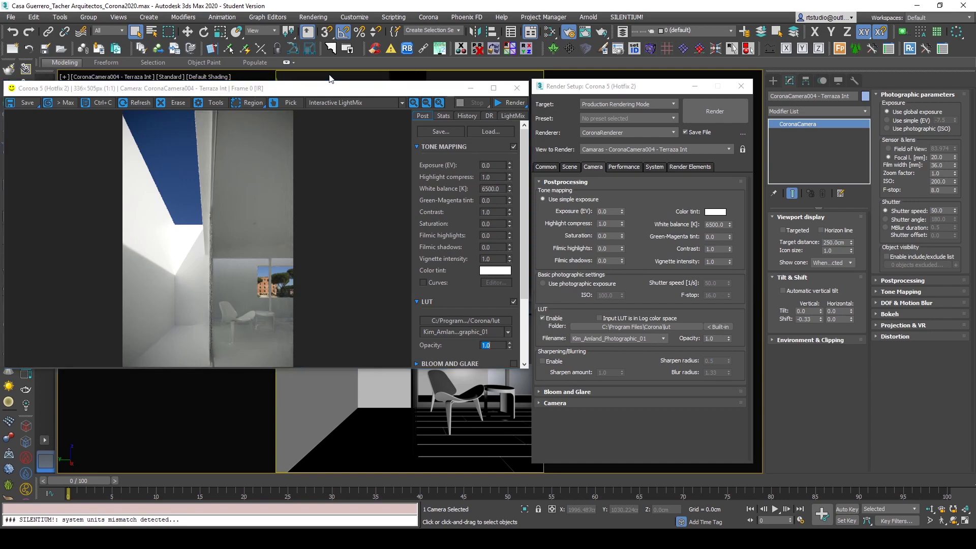
{"action": "key", "text": "c"}
{"action": "double_click", "coordinate": [478, 229]}
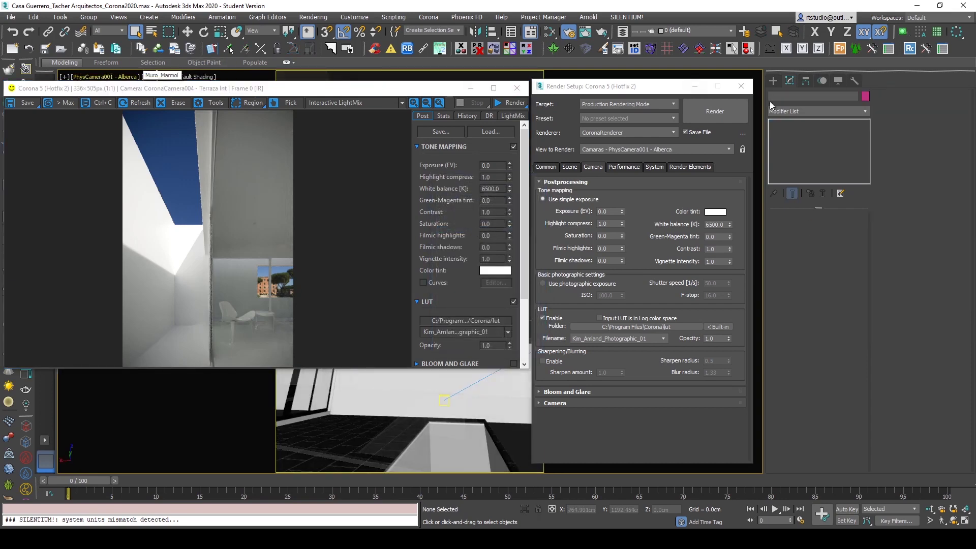
{"action": "left_click", "coordinate": [122, 76]}
{"action": "left_click", "coordinate": [170, 273]}
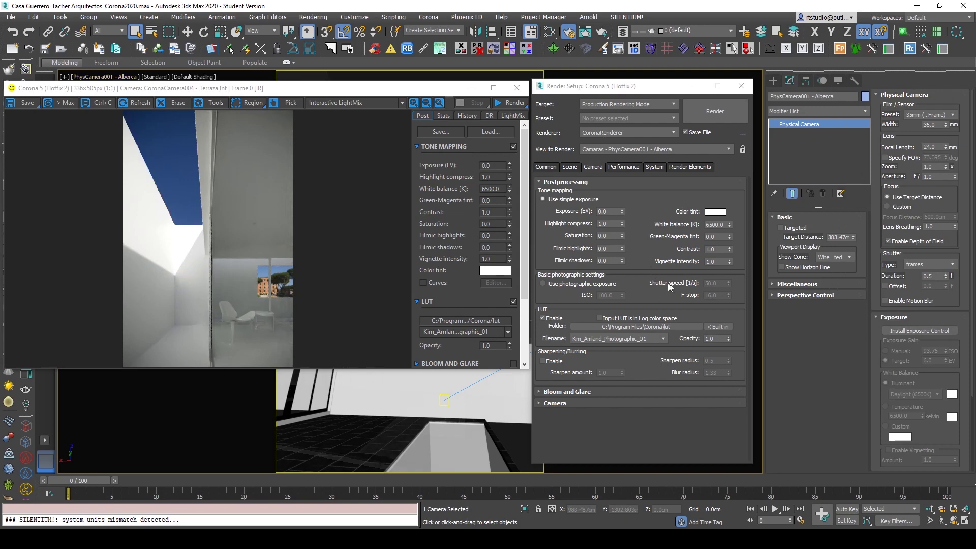
- Add a CoronaCameraMod modifier to the physical camera and remove it again
{"action": "left_click", "coordinate": [865, 112]}
{"action": "left_click", "coordinate": [816, 247]}
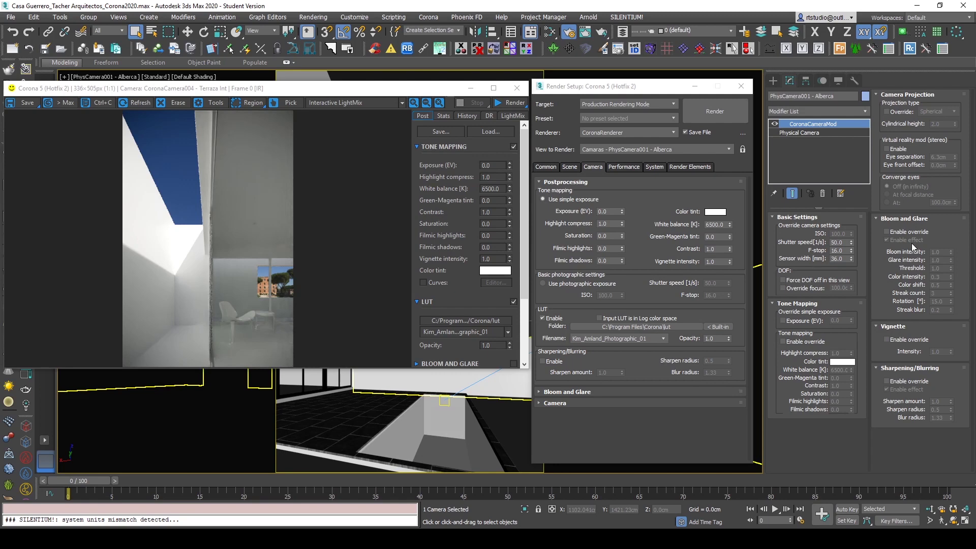
{"action": "left_click", "coordinate": [823, 194]}
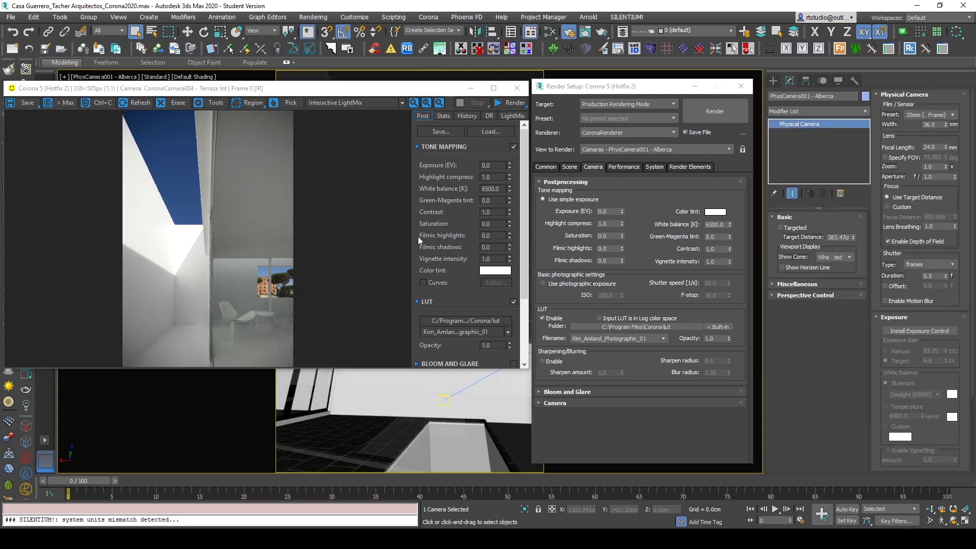
- Close the frame buffer, restore the four-viewport layout and start the interactive Corona rendering in its viewport
{"action": "left_click", "coordinate": [517, 88]}
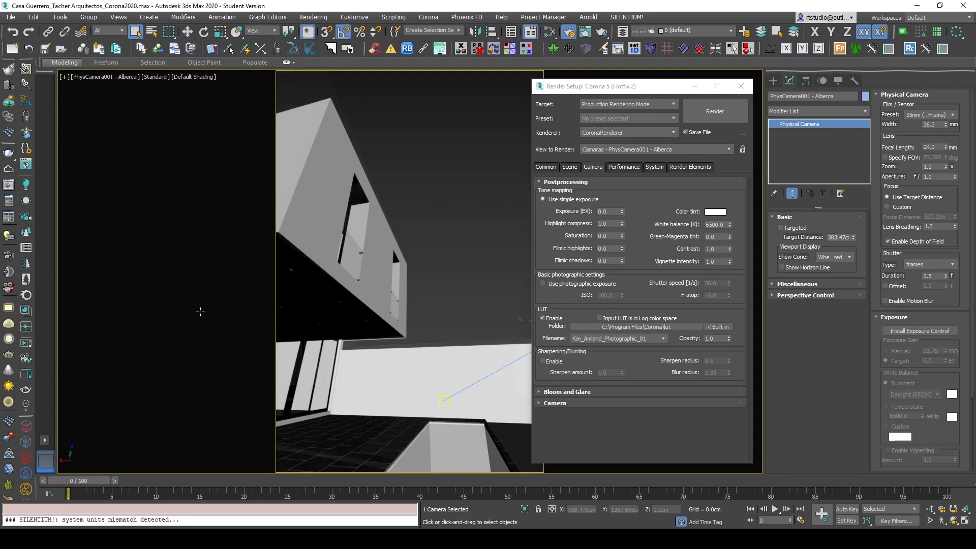
{"action": "left_click", "coordinate": [439, 192]}
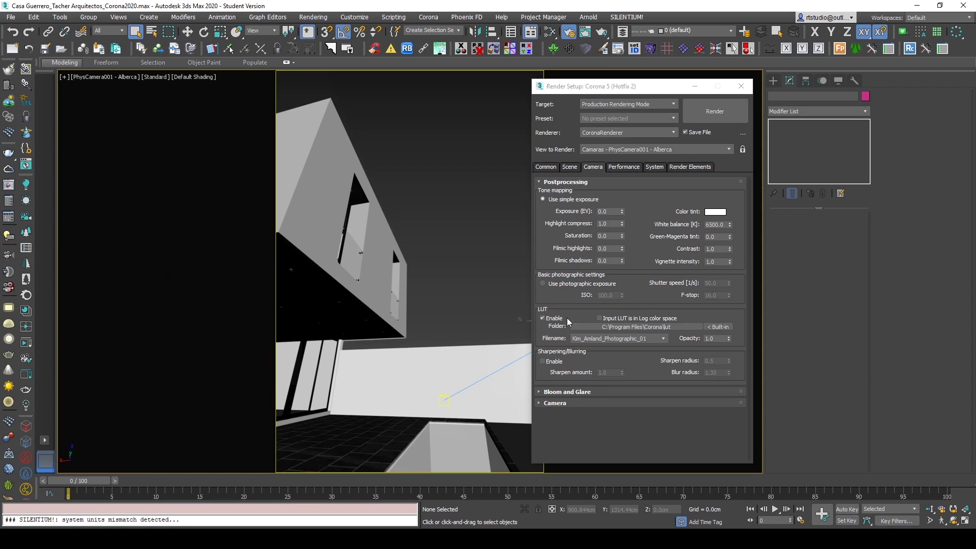
{"action": "left_click", "coordinate": [965, 520]}
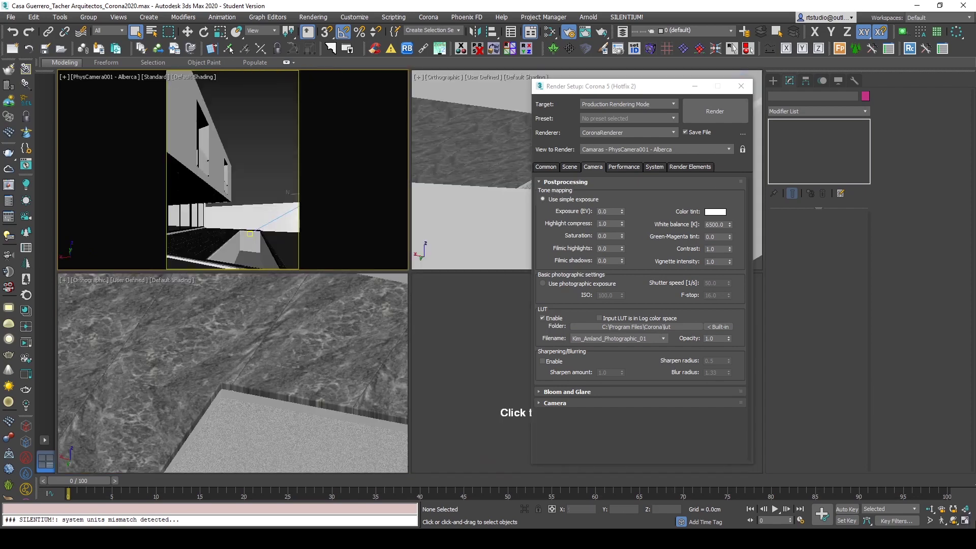
{"action": "left_click_drag", "start_coordinate": [624, 89], "coordinate": [812, 115]}
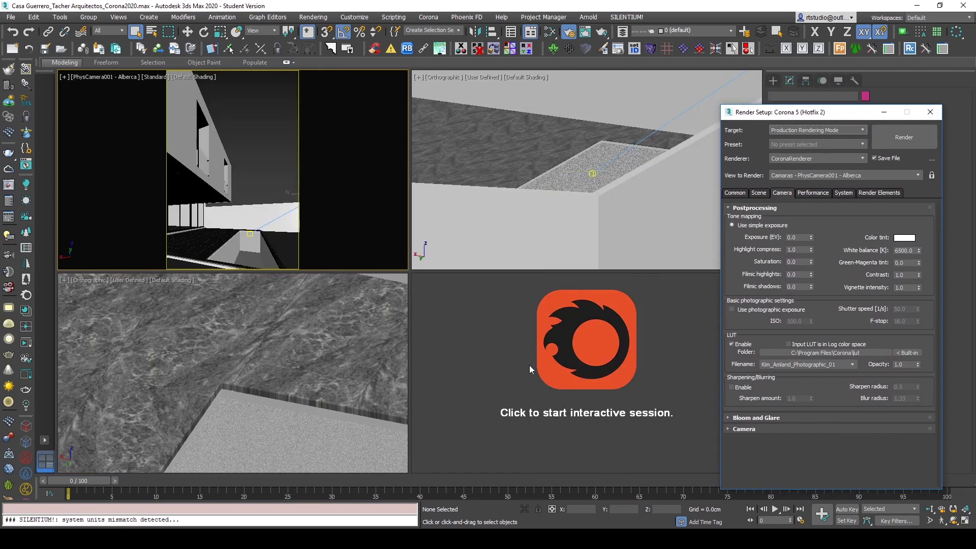
{"action": "left_click", "coordinate": [583, 374]}
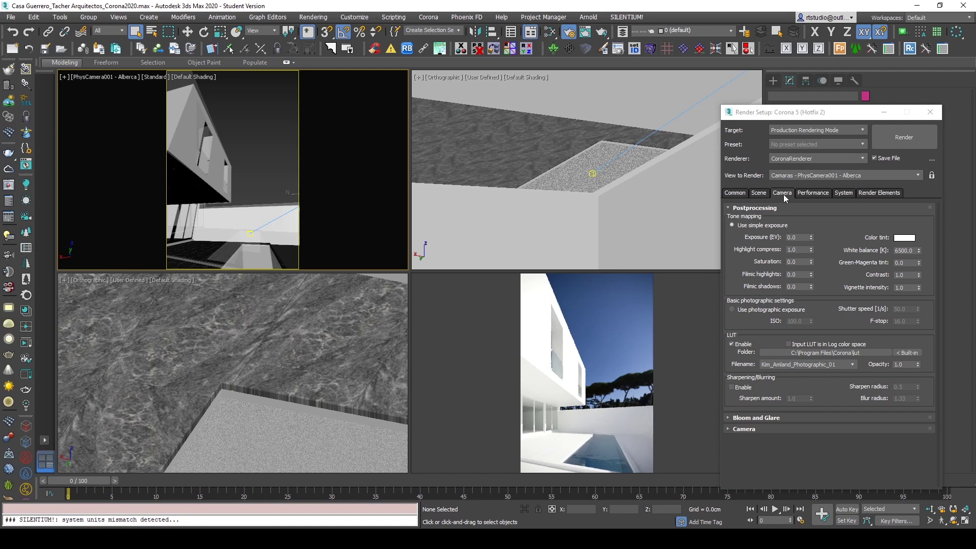
- Set the tone mapping exposure to 0.5 EV and try white balance values of 2000 and 4000 K
{"action": "double_click", "coordinate": [792, 236]}
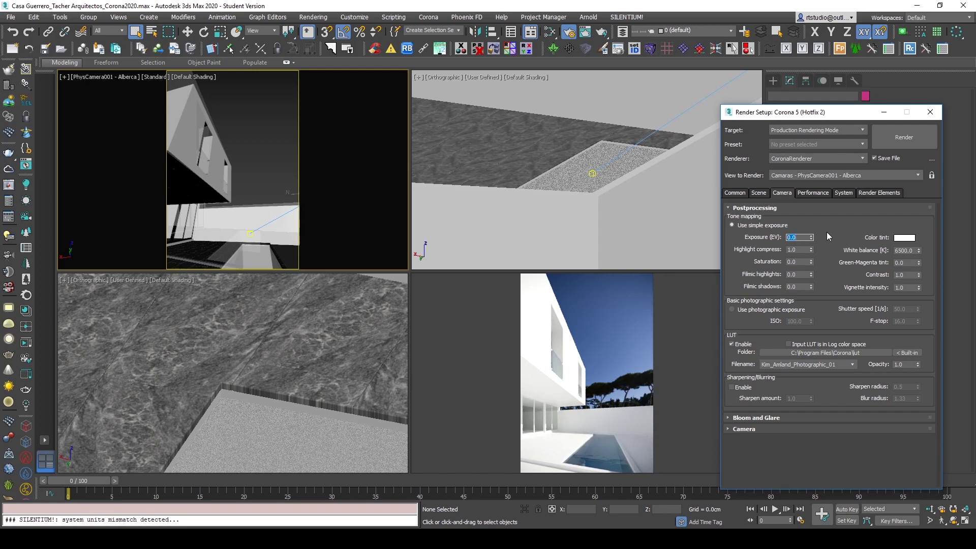
{"action": "type", "text": "0.5"}
{"action": "key", "text": "Return"}
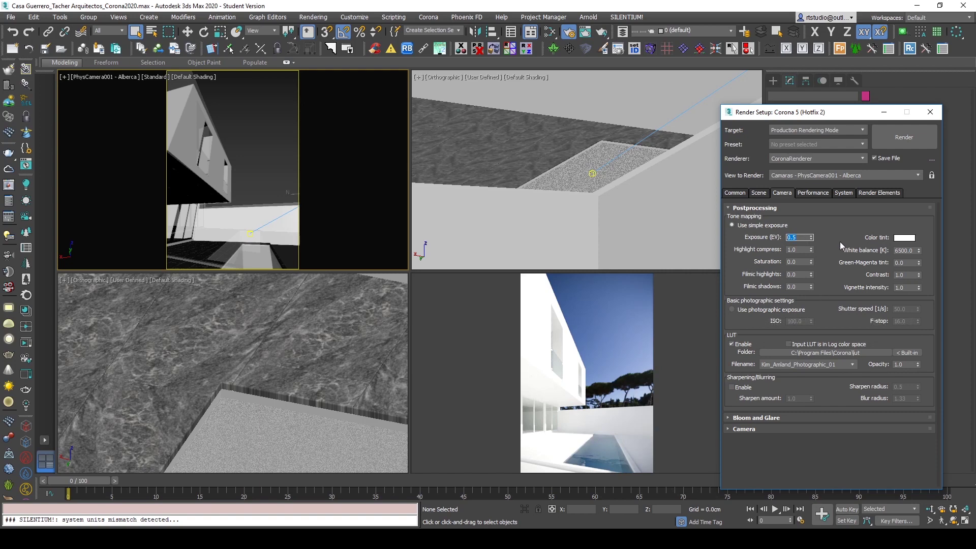
{"action": "double_click", "coordinate": [906, 250]}
{"action": "type", "text": "2000"}
{"action": "key", "text": "Return"}
{"action": "type", "text": "4000"}
{"action": "key", "text": "Return"}
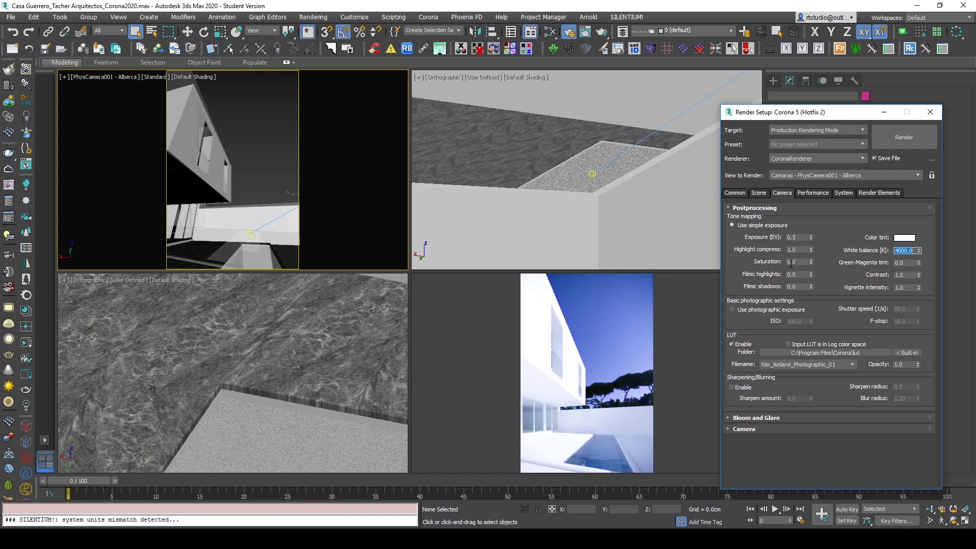
- Try filmic highlights at 1 and reset the value to 0
{"action": "double_click", "coordinate": [793, 274]}
{"action": "type", "text": "1"}
{"action": "key", "text": "Return"}
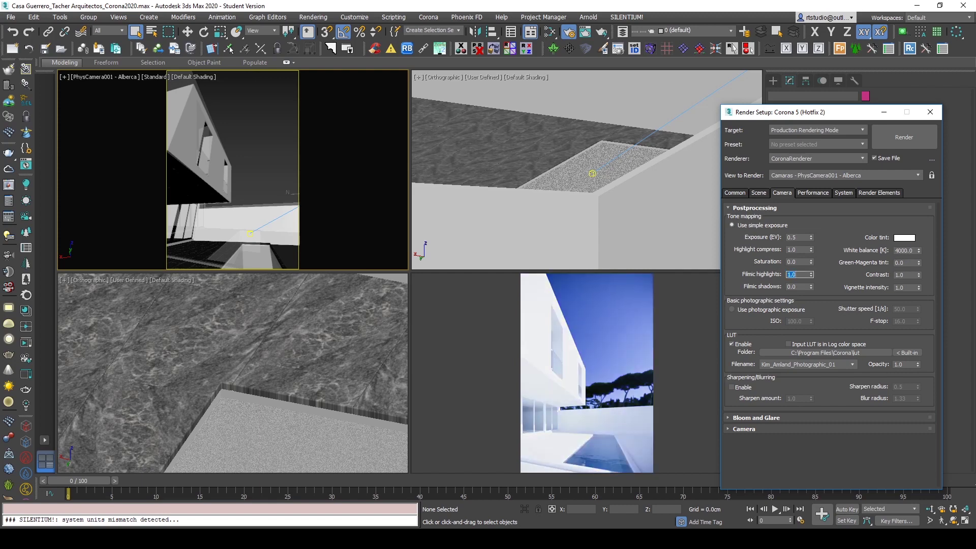
{"action": "type", "text": "0"}
{"action": "key", "text": "Return"}
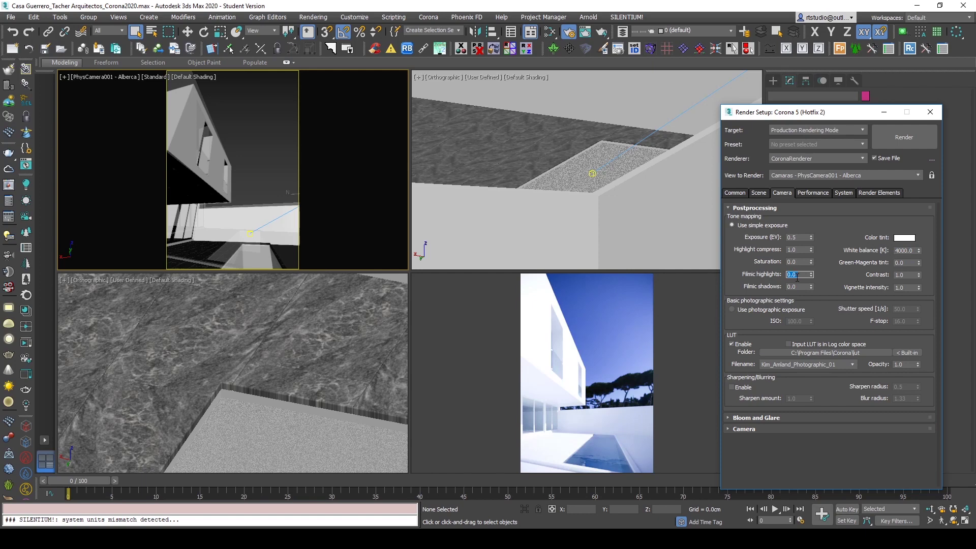
- Set the vignette intensity to 0, and try photographic exposure before returning to simple exposure
{"action": "double_click", "coordinate": [877, 287]}
{"action": "key", "text": "Return"}
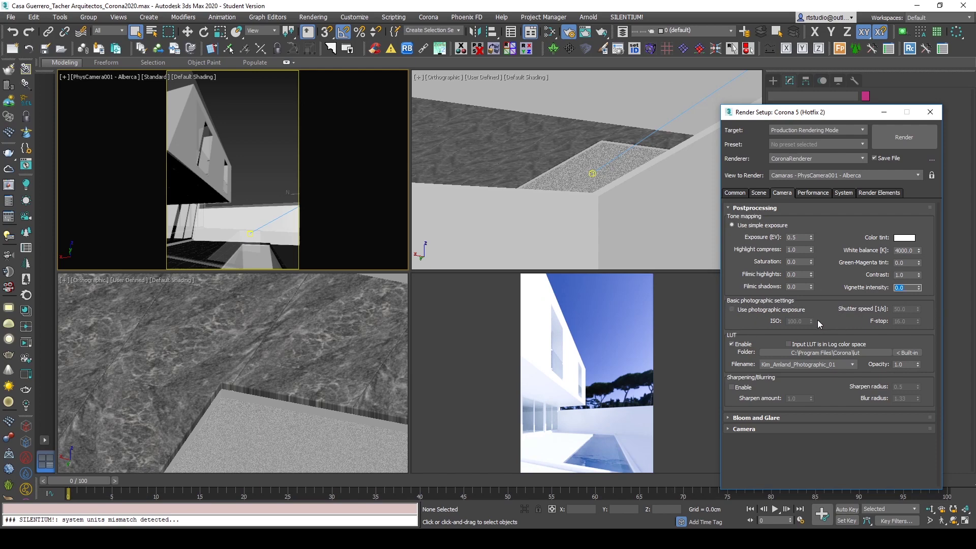
{"action": "left_click", "coordinate": [769, 311]}
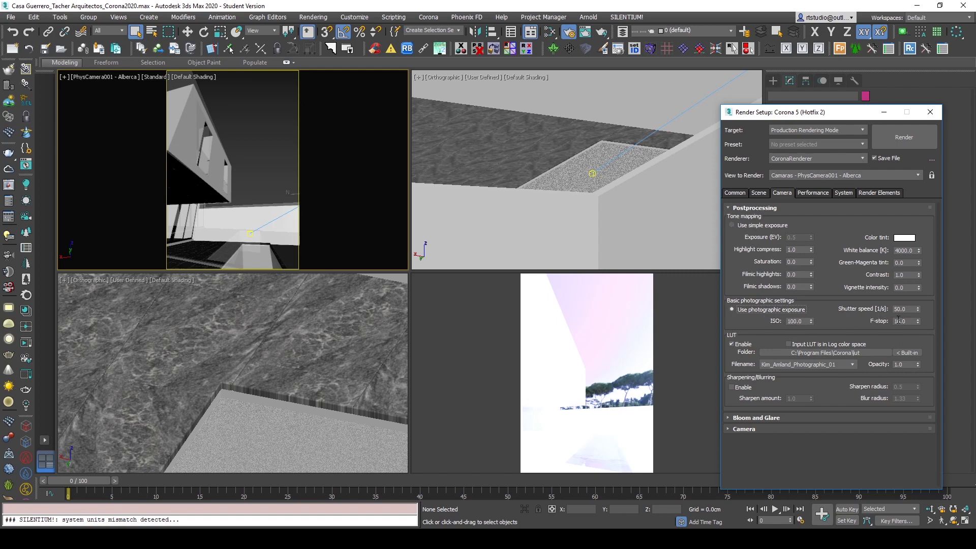
{"action": "left_click", "coordinate": [743, 227]}
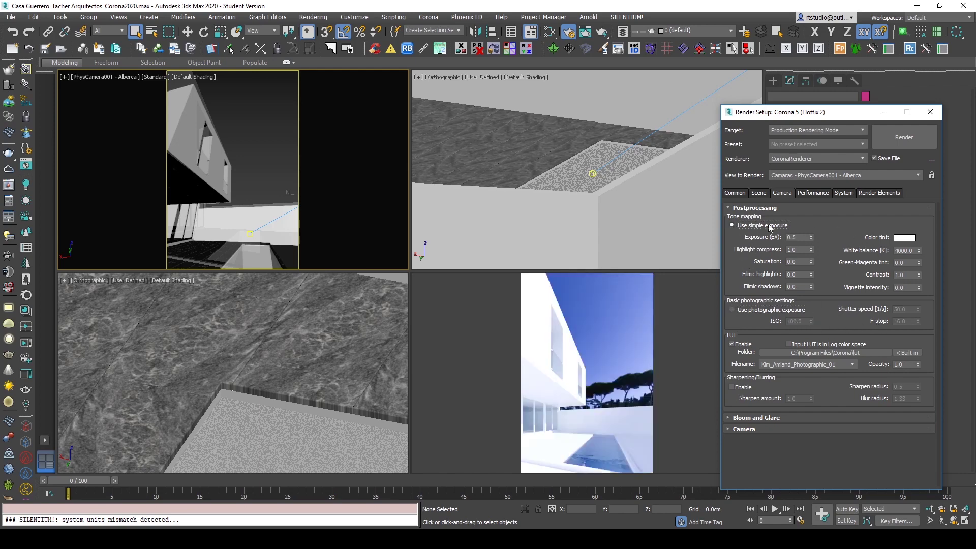
- Reset the exposure to 0 EV and the white balance to 6500 K
{"action": "left_click_drag", "start_coordinate": [804, 237], "coordinate": [779, 240]}
{"action": "type", "text": "0"}
{"action": "key", "text": "Return"}
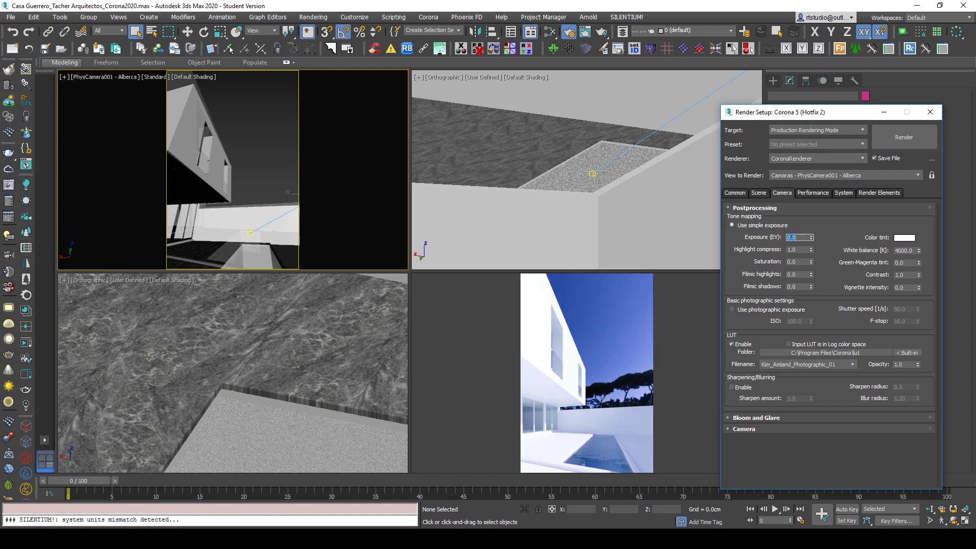
{"action": "left_click", "coordinate": [911, 251]}
{"action": "type", "text": "6500"}
{"action": "key", "text": "Return"}
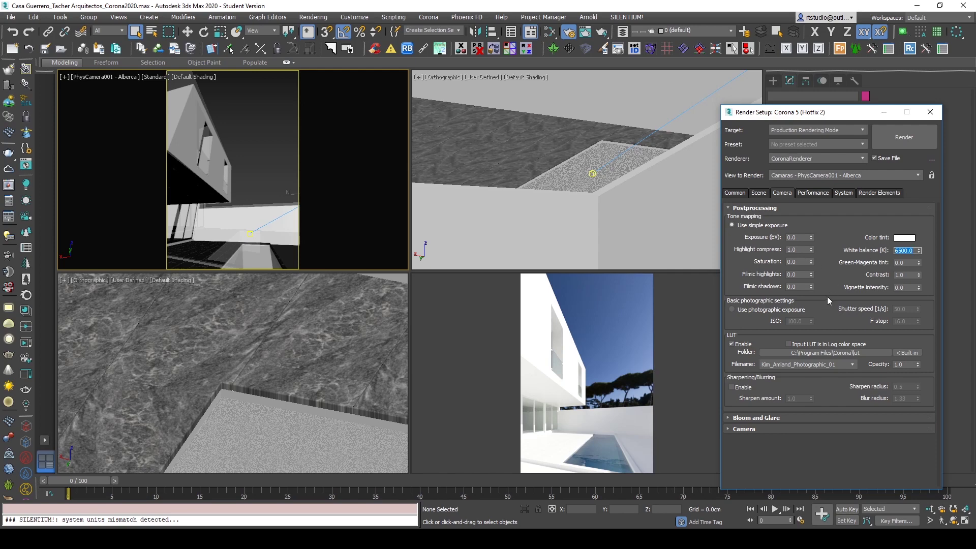
- Toggle the LUT off and back on for comparison, and enable the bloom and glare effect
{"action": "left_click", "coordinate": [745, 346]}
{"action": "left_click", "coordinate": [745, 345]}
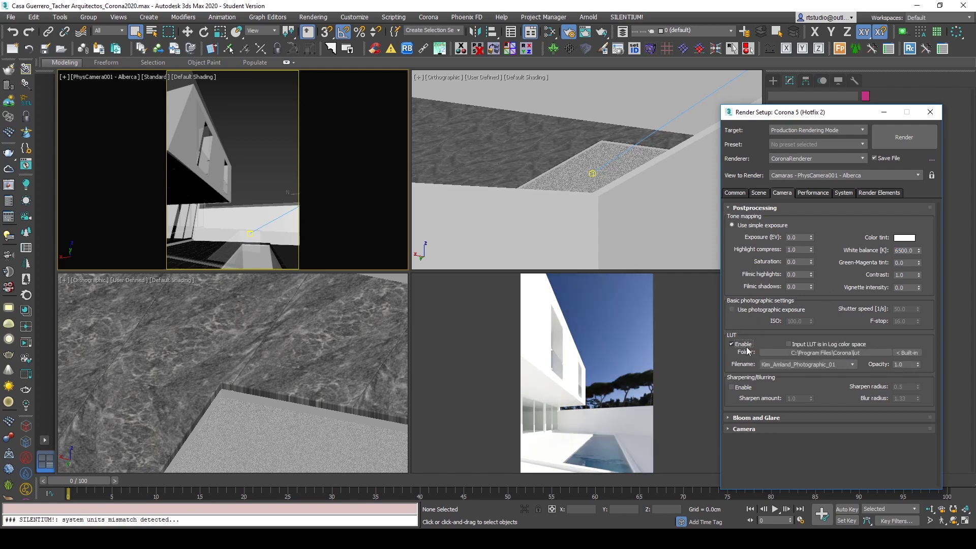
{"action": "left_click", "coordinate": [760, 419]}
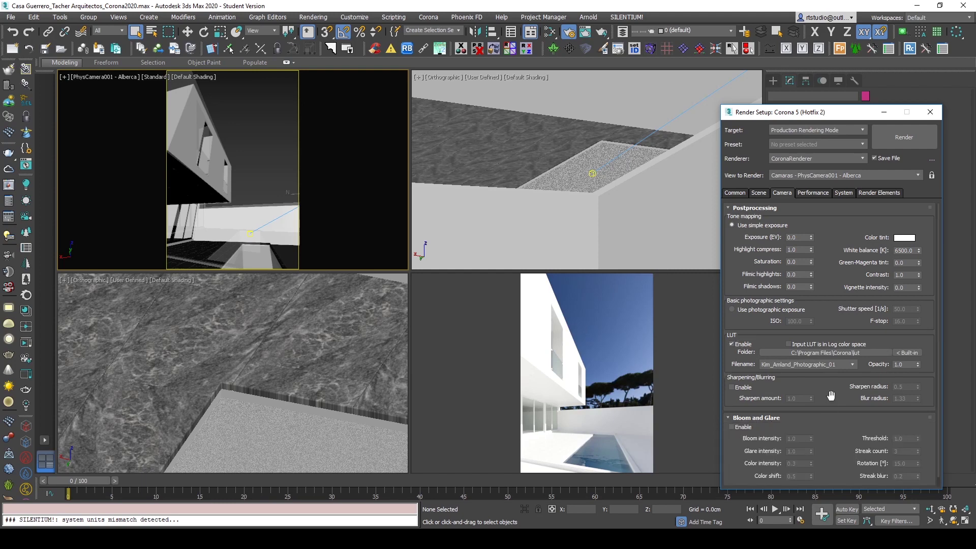
{"action": "scroll", "coordinate": [829, 356], "scroll_direction": "down", "scroll_amount": 1}
{"action": "left_click", "coordinate": [738, 418]}
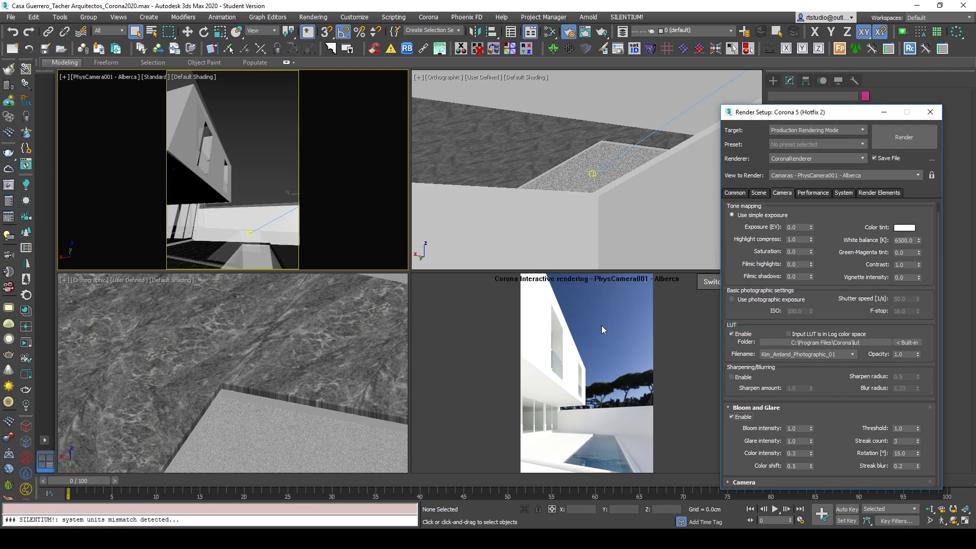
- Switch the camera viewport to CoronaCamera002 - Fachada Post for the interactive rendering
{"action": "left_click", "coordinate": [602, 309]}
{"action": "key", "text": "ctrl+d"}
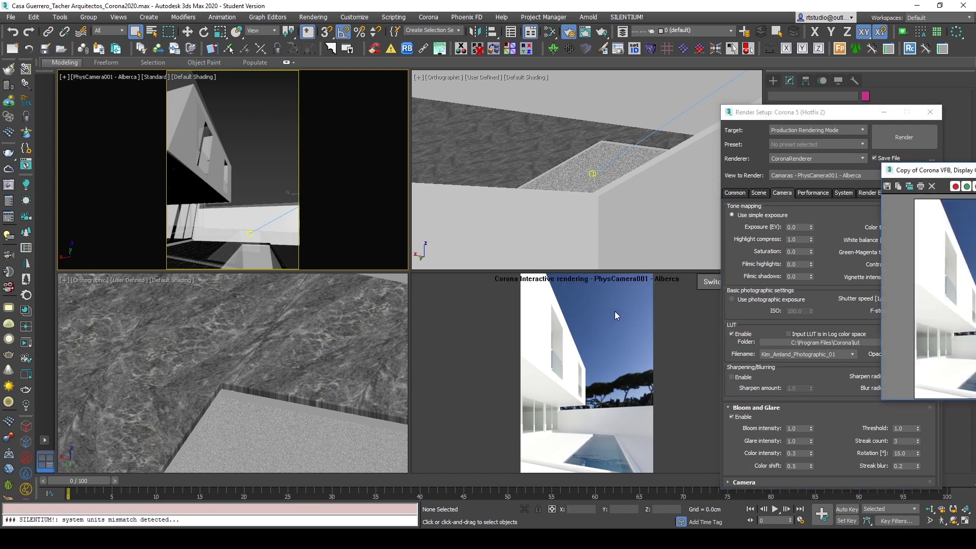
{"action": "right_click", "coordinate": [587, 325]}
{"action": "left_click", "coordinate": [268, 132]}
{"action": "key", "text": "c"}
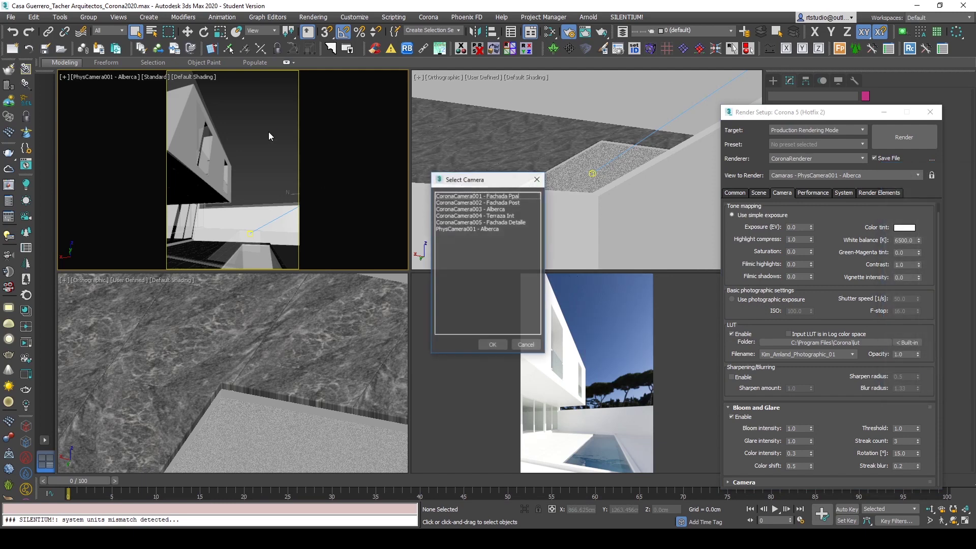
{"action": "double_click", "coordinate": [508, 203]}
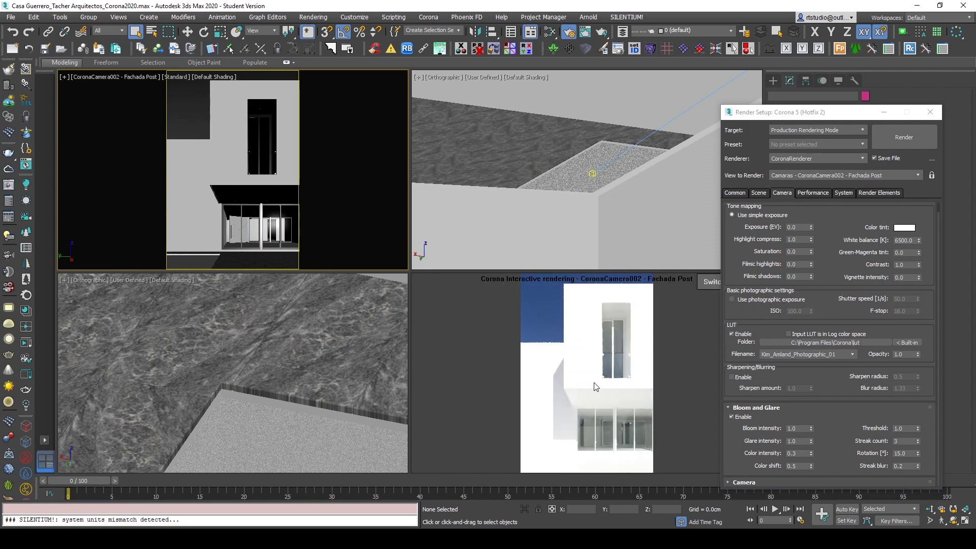
- Try a glare intensity of 5 and return it to 1
{"action": "left_click", "coordinate": [799, 441]}
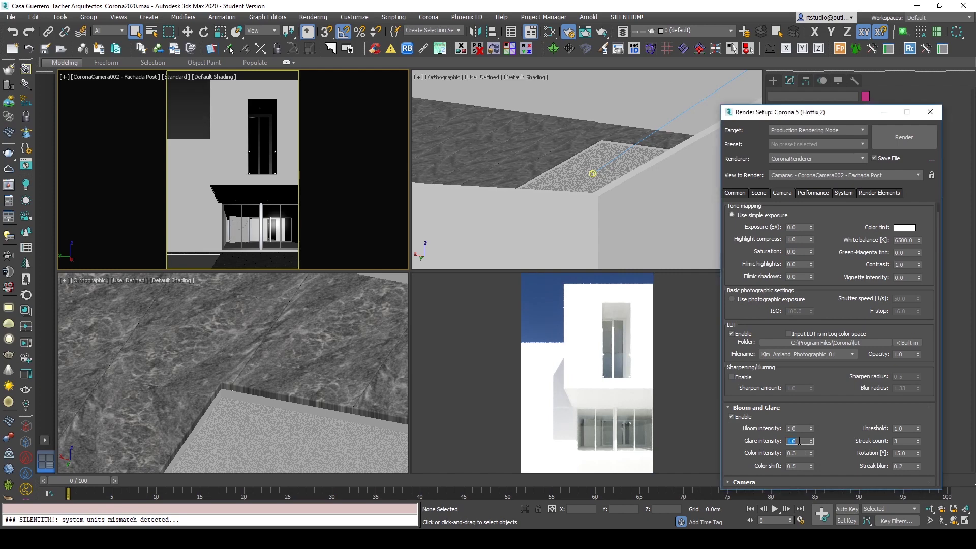
{"action": "type", "text": "5"}
{"action": "key", "text": "Return"}
{"action": "type", "text": "1"}
{"action": "key", "text": "Return"}
- Examine the global depth of field and motion blur settings, collapsing the Postprocessing and Bloom and Glare groups
{"action": "left_click", "coordinate": [772, 481]}
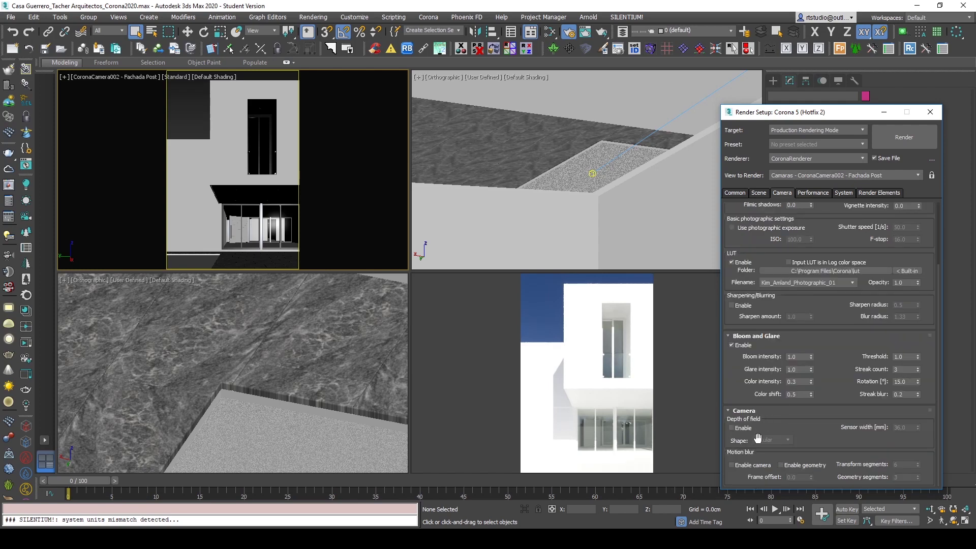
{"action": "scroll", "coordinate": [817, 382], "scroll_direction": "up", "scroll_amount": 3}
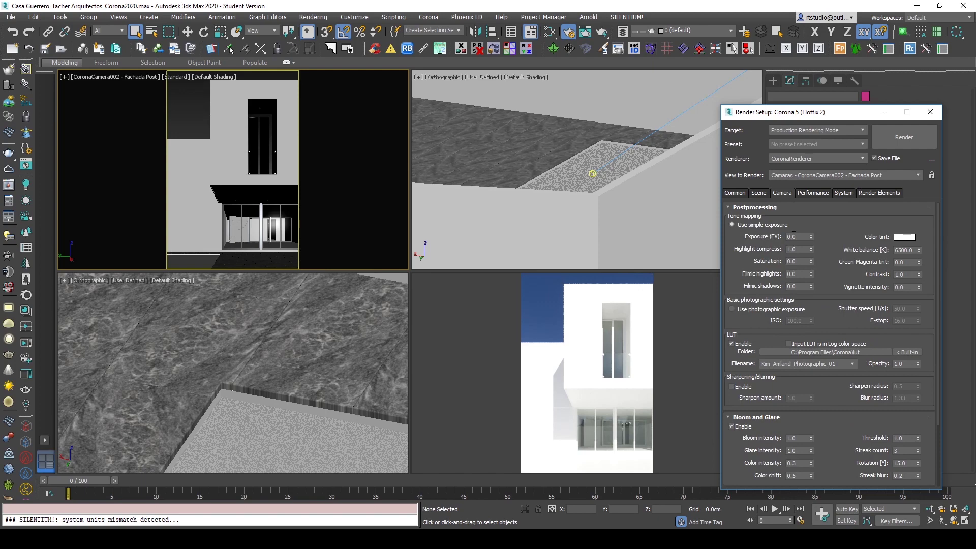
{"action": "scroll", "coordinate": [830, 282], "scroll_direction": "down", "scroll_amount": 3}
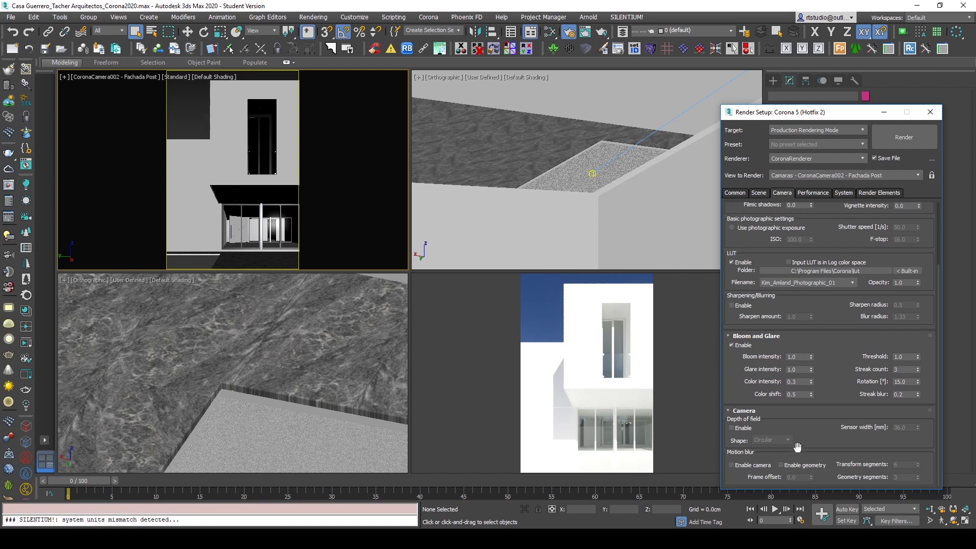
{"action": "left_click_drag", "start_coordinate": [825, 231], "coordinate": [827, 225]}
{"action": "left_click_drag", "start_coordinate": [829, 305], "coordinate": [836, 436]}
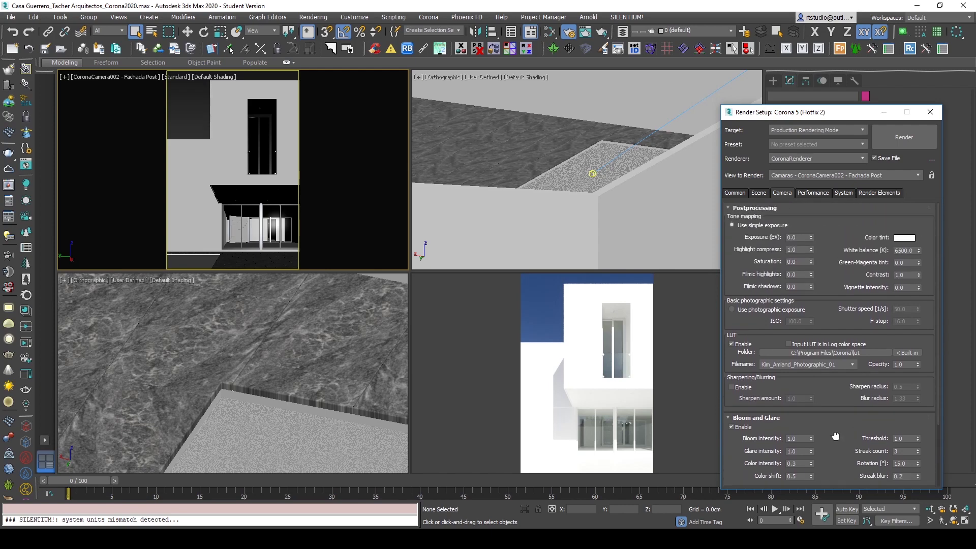
{"action": "left_click", "coordinate": [759, 209]}
{"action": "left_click", "coordinate": [756, 219]}
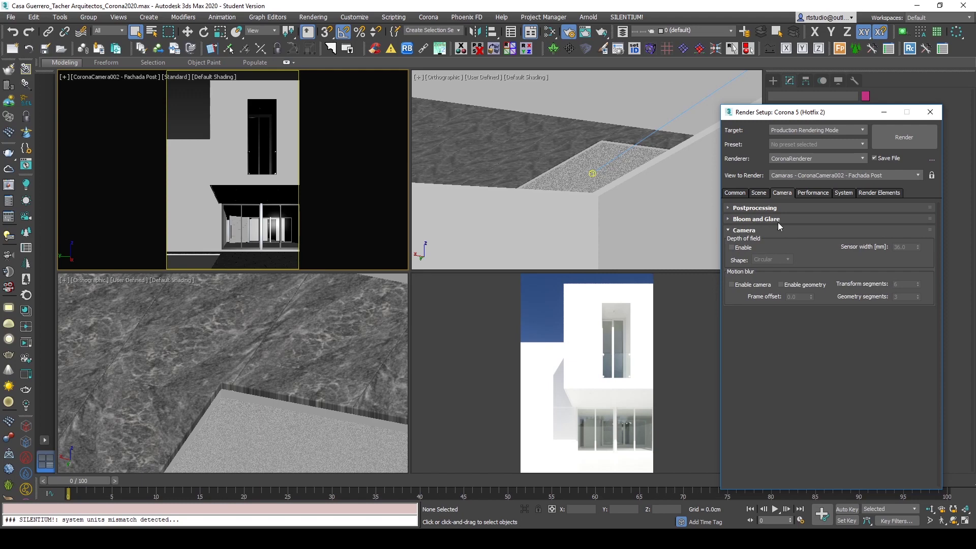
- Collapse the global camera settings, stop the interactive rendering, and maximize the CoronaCamera002 - Fachada Post viewport
{"action": "left_click", "coordinate": [753, 232]}
{"action": "right_click", "coordinate": [538, 307]}
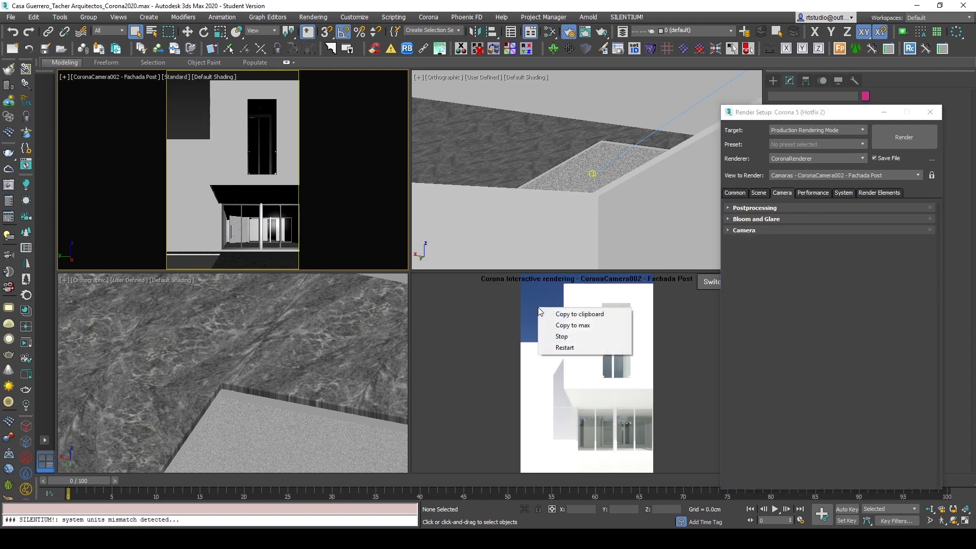
{"action": "left_click", "coordinate": [555, 333]}
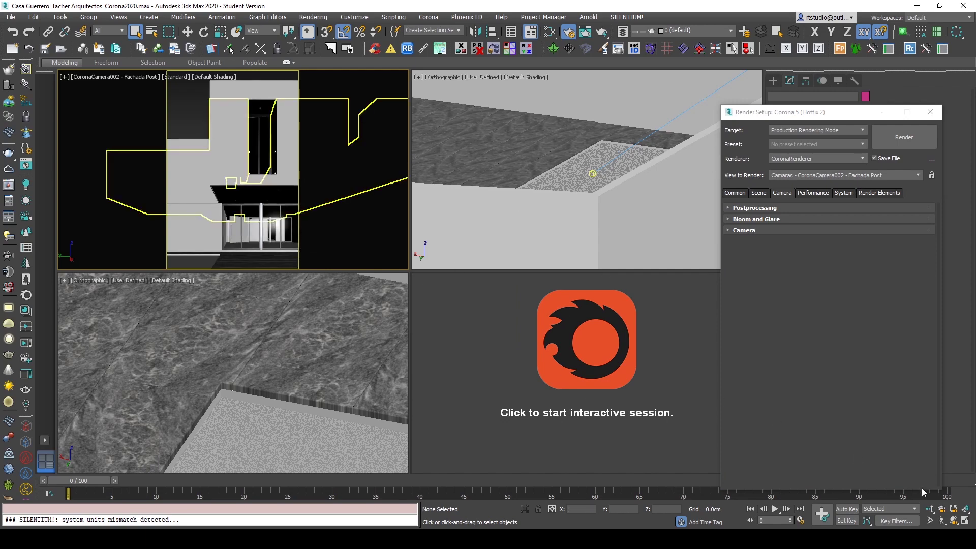
{"action": "left_click", "coordinate": [964, 520]}
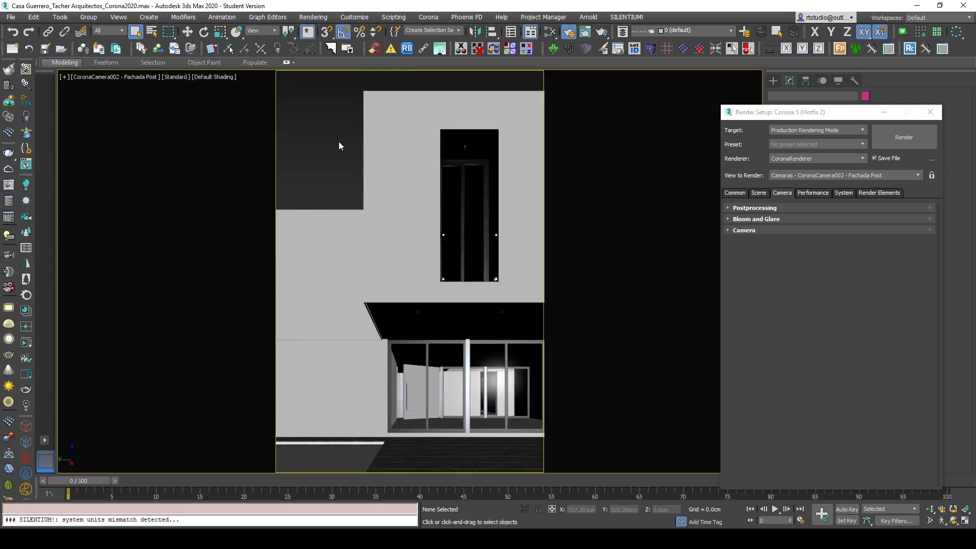
- Activate the Camera Post state set, leaving the viewport's camera choice as it is
{"action": "key", "text": "c"}
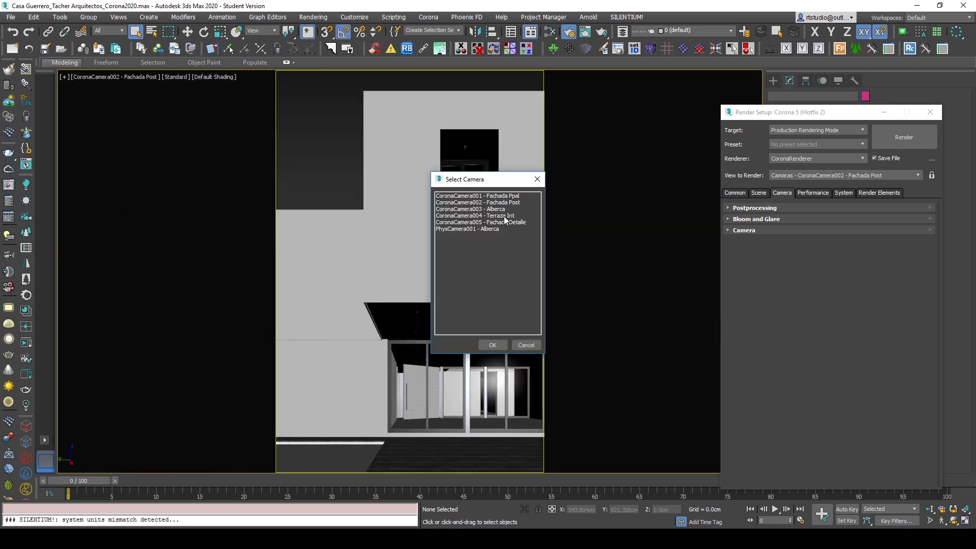
{"action": "left_click", "coordinate": [526, 345]}
{"action": "right_click", "coordinate": [322, 118]}
{"action": "mouse_move", "coordinate": [376, 83]}
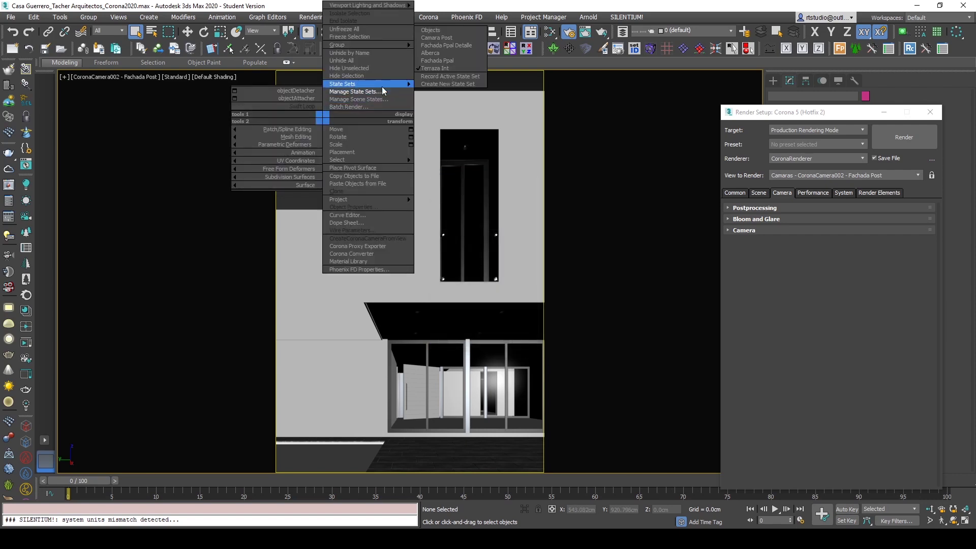
{"action": "left_click", "coordinate": [464, 38]}
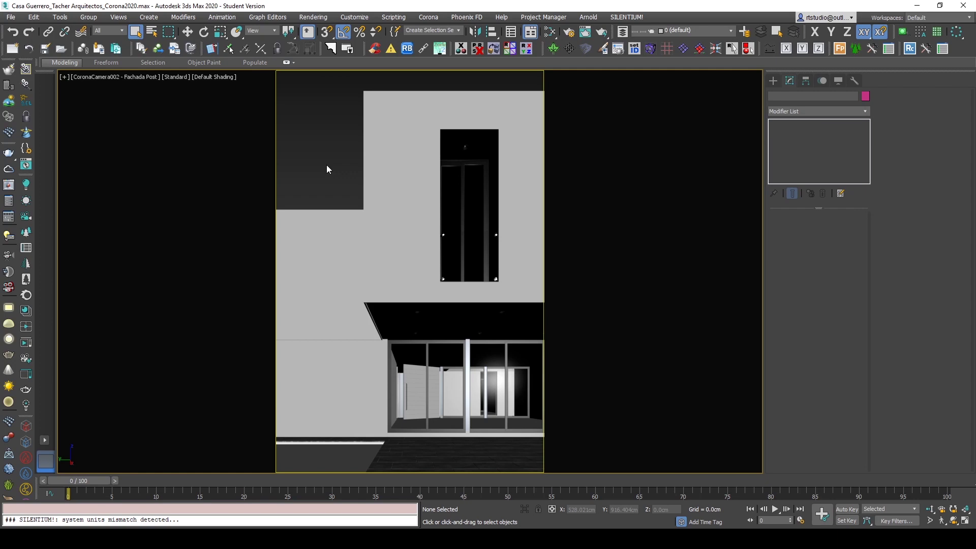
- Select the viewport's camera to show its parameters, and check the render history in the Corona frame buffer
{"action": "left_click", "coordinate": [99, 78]}
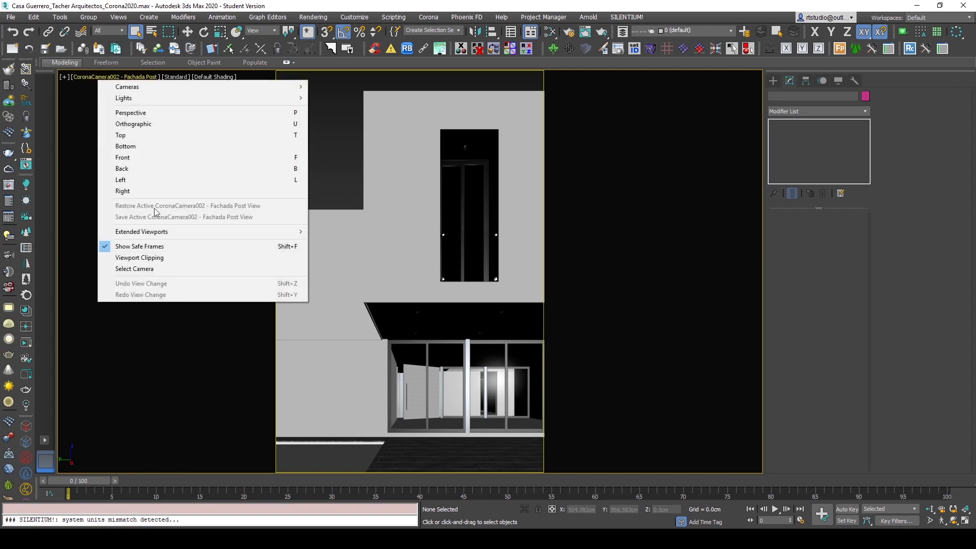
{"action": "left_click", "coordinate": [153, 266]}
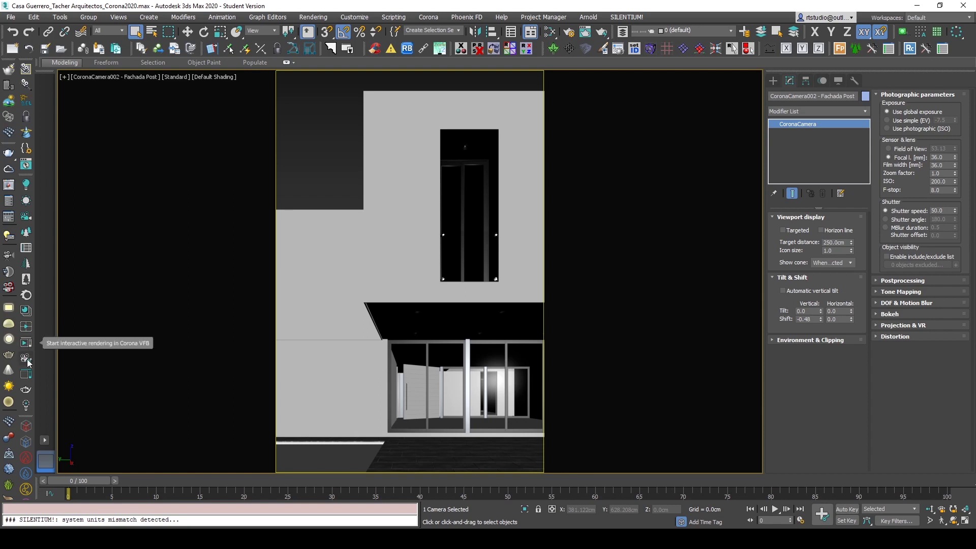
{"action": "left_click", "coordinate": [26, 374]}
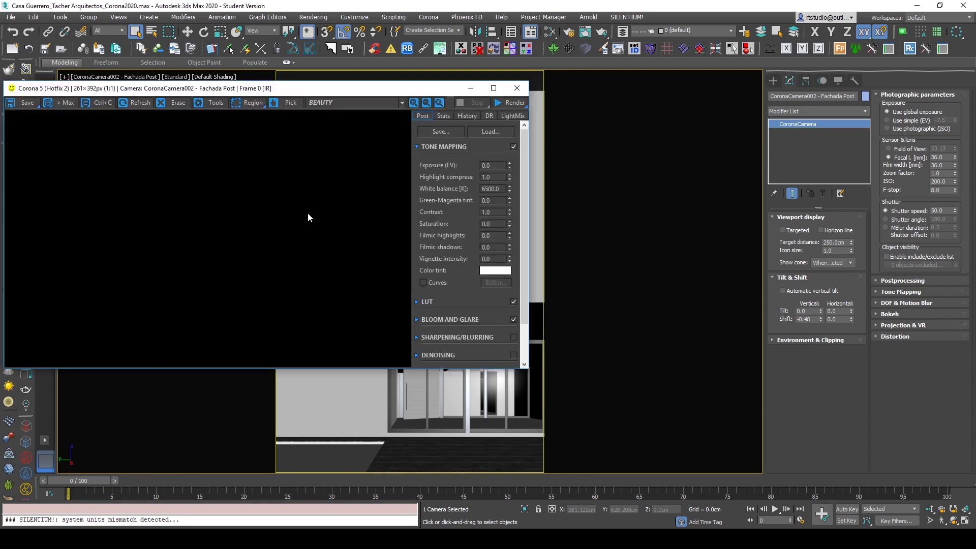
{"action": "left_click", "coordinate": [466, 116]}
{"action": "left_click", "coordinate": [517, 88]}
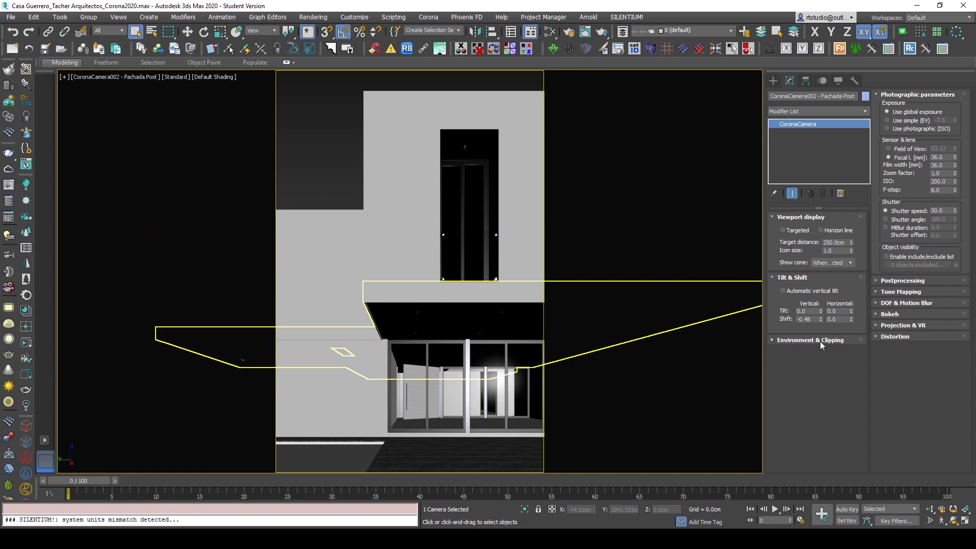
- Switch the camera's exposure to simple EV, expand its postprocessing settings, and start interactive rendering in an enlarged frame buffer
{"action": "left_click", "coordinate": [912, 123]}
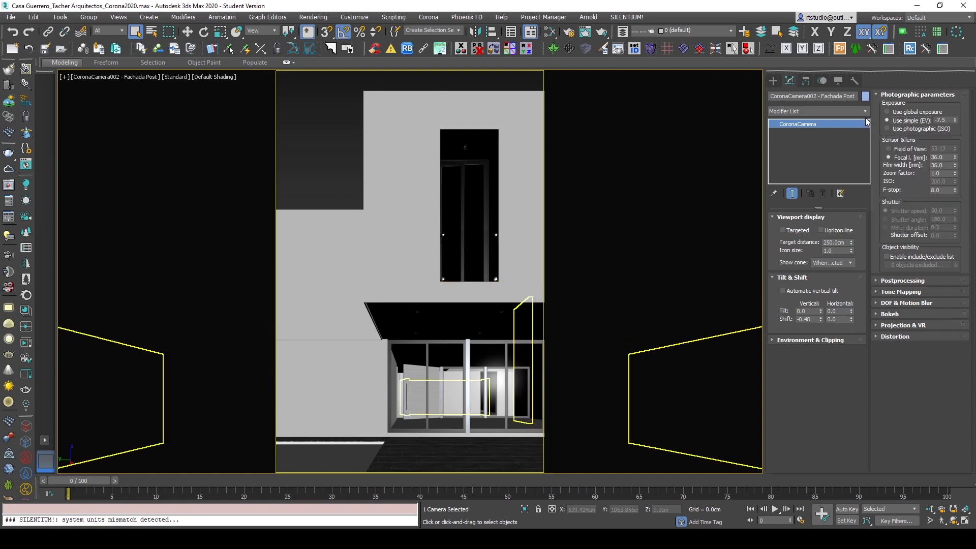
{"action": "left_click", "coordinate": [906, 281]}
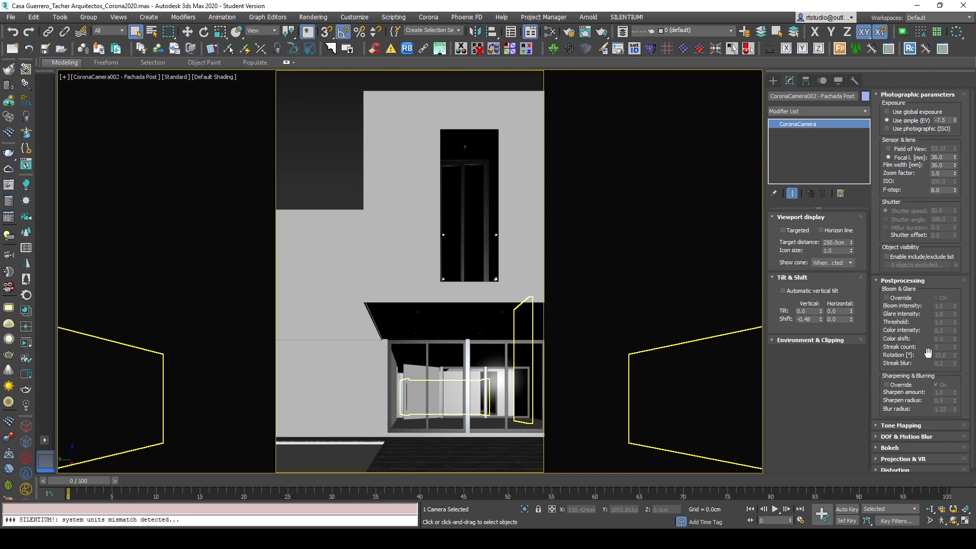
{"action": "left_click", "coordinate": [28, 367]}
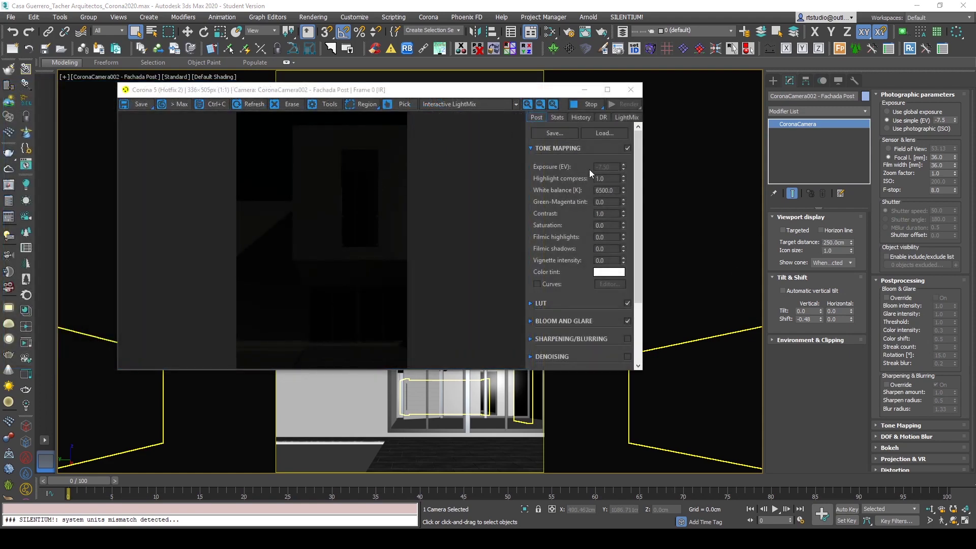
{"action": "left_click_drag", "start_coordinate": [592, 397], "coordinate": [590, 451]}
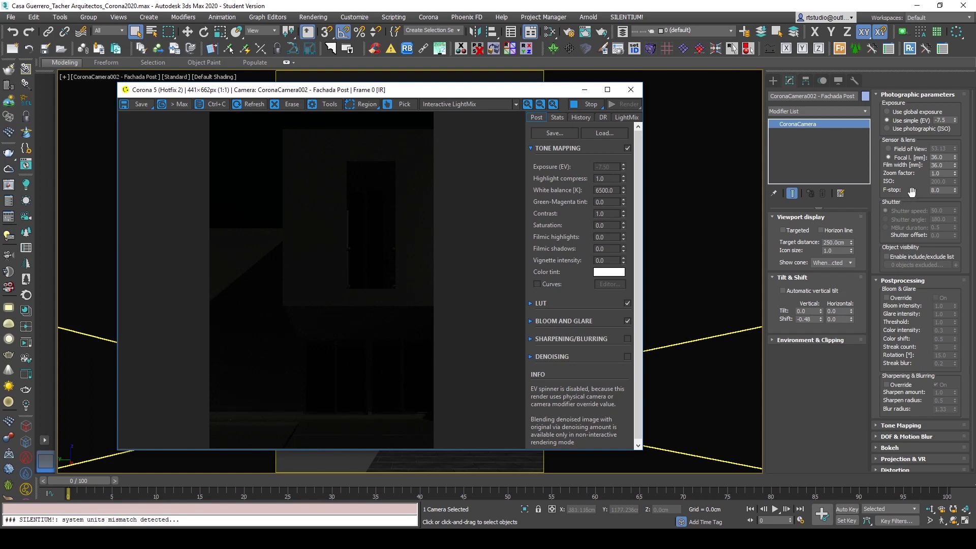
- Set the camera's simple exposure value to 0 EV
{"action": "left_click_drag", "start_coordinate": [949, 121], "coordinate": [919, 120]}
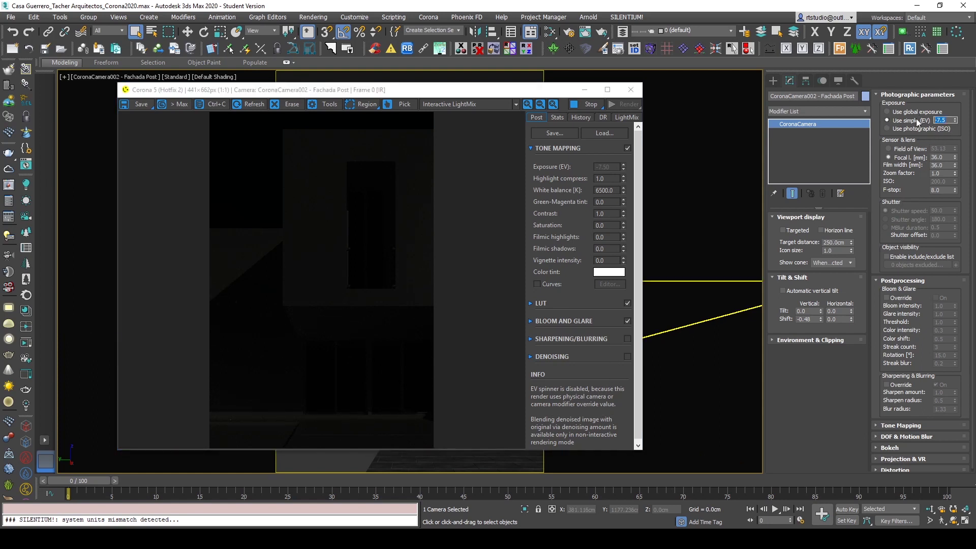
{"action": "type", "text": "1"}
{"action": "key", "text": "Return"}
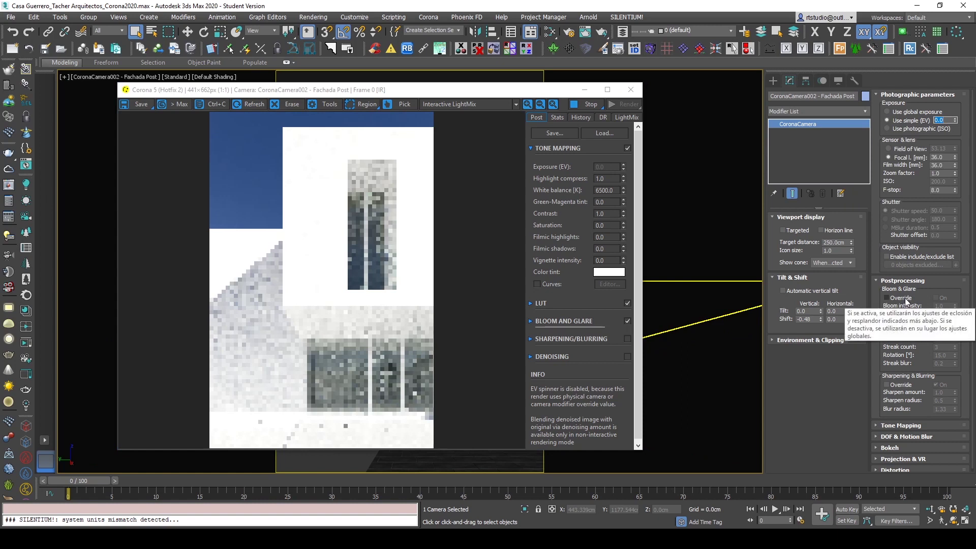
- Override bloom and glare on the camera, enable the effect, and set the bloom intensity to 5
{"action": "left_click", "coordinate": [904, 300]}
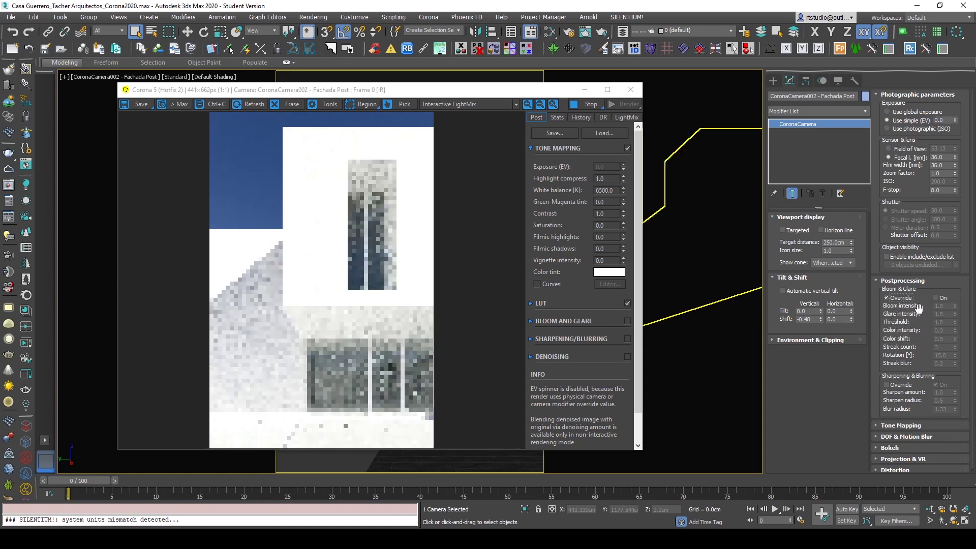
{"action": "left_click", "coordinate": [937, 299]}
{"action": "left_click", "coordinate": [947, 306]}
{"action": "type", "text": "5"}
{"action": "key", "text": "Return"}
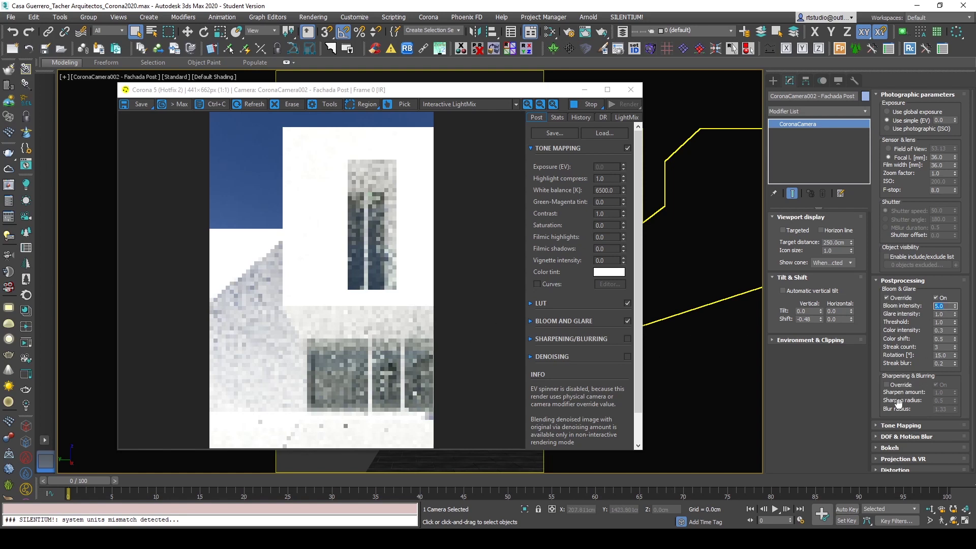
- Override tone mapping on the camera and set its white balance to 4000 K
{"action": "left_click", "coordinate": [896, 426]}
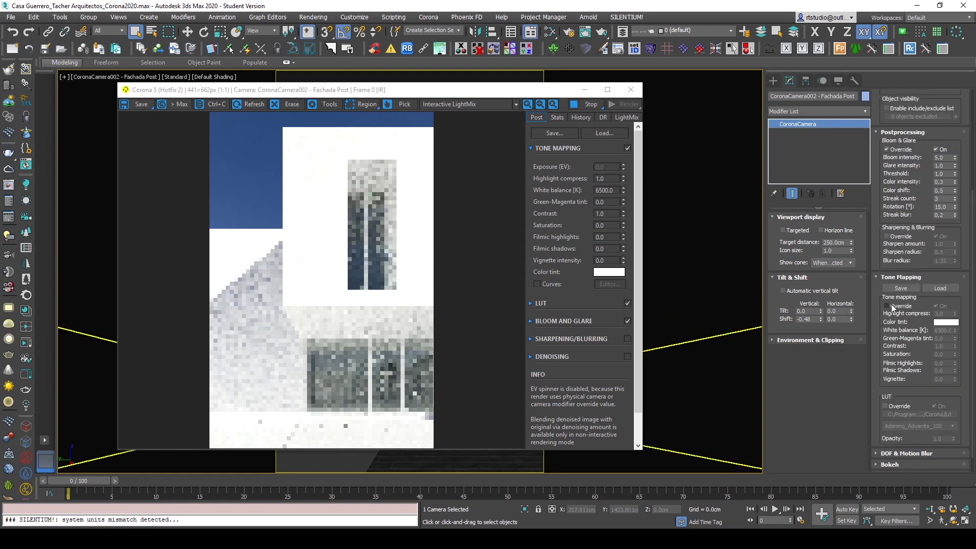
{"action": "left_click", "coordinate": [887, 305]}
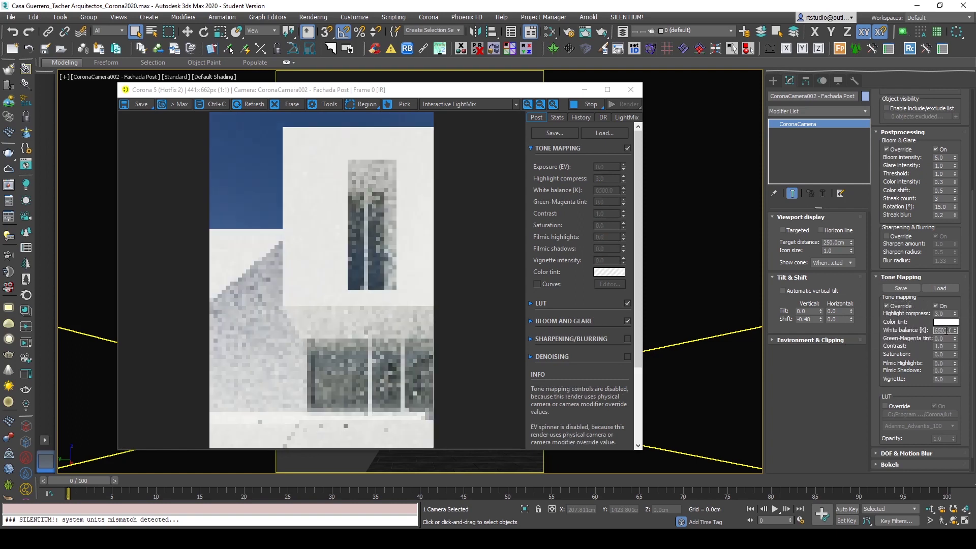
{"action": "double_click", "coordinate": [942, 330]}
{"action": "type", "text": "40"}
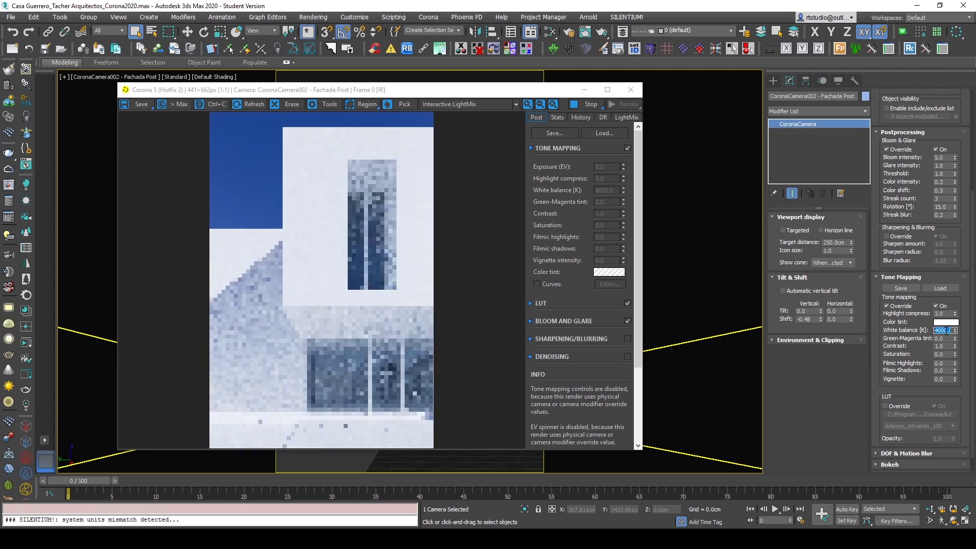
- Override the LUT on the camera and choose the Adanmq_Fu..._Xtra_400 profile
{"action": "left_click", "coordinate": [901, 405]}
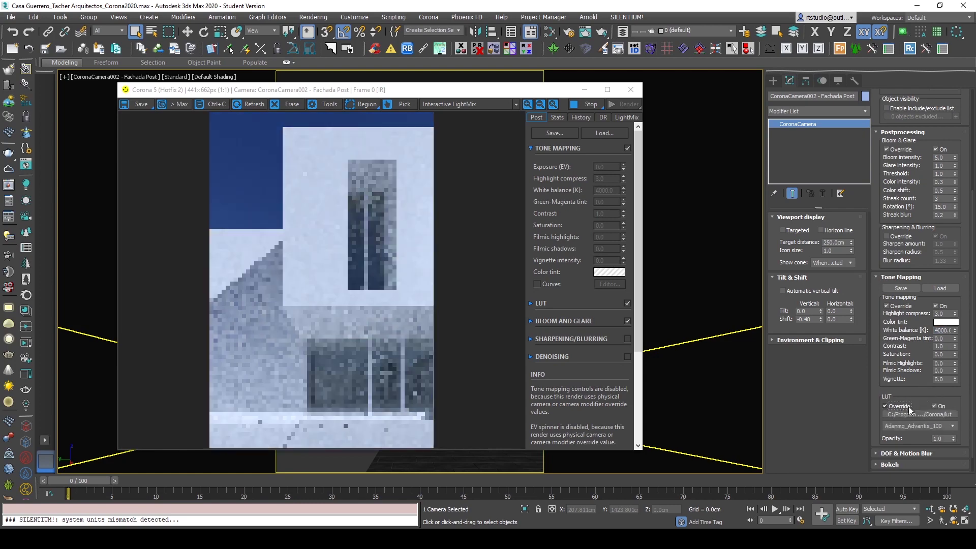
{"action": "left_click", "coordinate": [943, 426]}
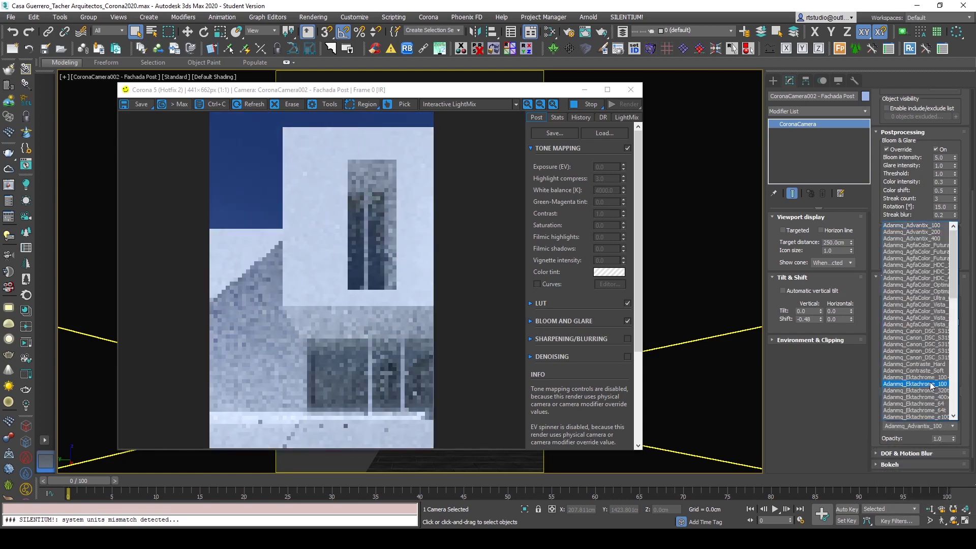
{"action": "scroll", "coordinate": [932, 386], "scroll_direction": "down", "scroll_amount": 5}
{"action": "left_click", "coordinate": [915, 265]}
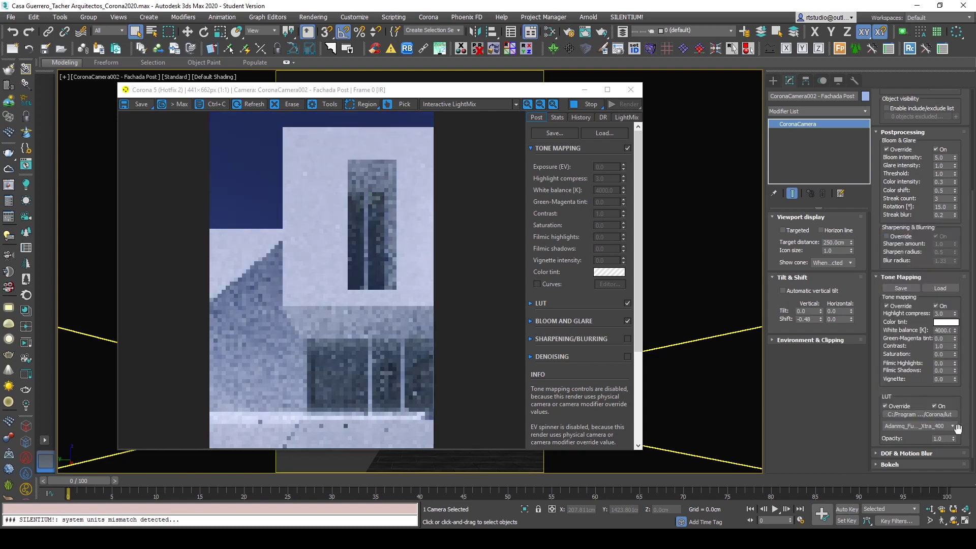
- Expand the camera's depth of field and motion blur settings, and display the BEAUTY pass in the frame buffer
{"action": "left_click", "coordinate": [894, 453]}
{"action": "scroll", "coordinate": [915, 407], "scroll_direction": "down", "scroll_amount": 3}
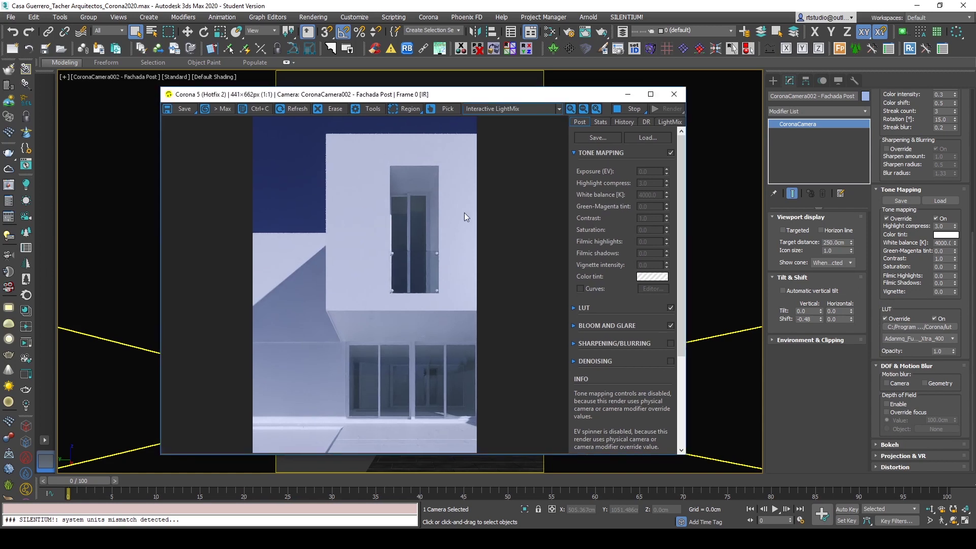
{"action": "left_click", "coordinate": [531, 111]}
{"action": "left_click", "coordinate": [525, 118]}
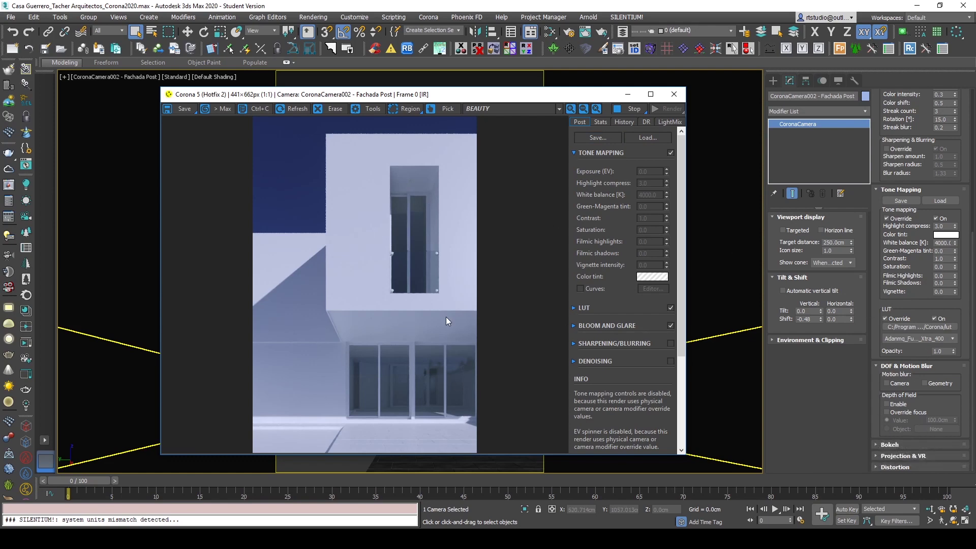
- Check the camera's distortion settings, collapse them, and expand its projection and VR settings
{"action": "left_click", "coordinate": [879, 412]}
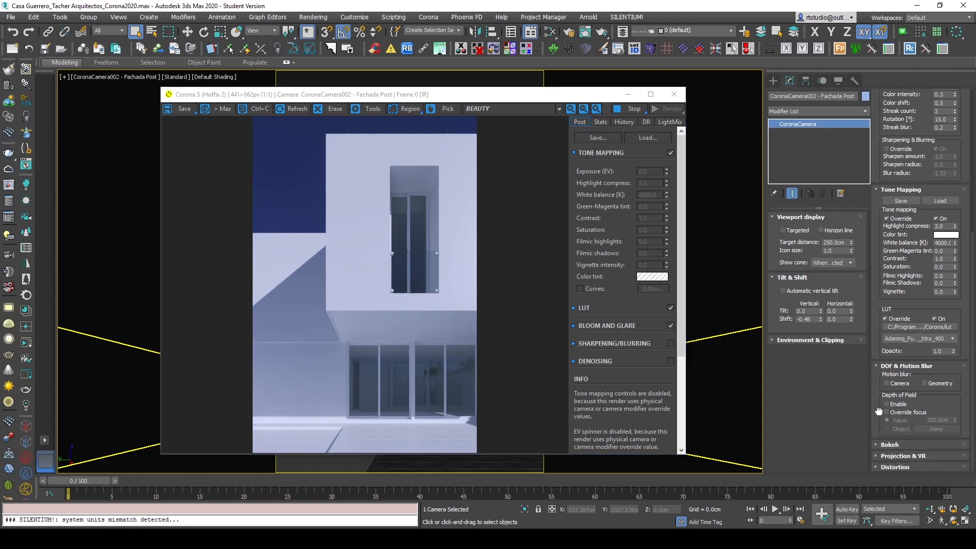
{"action": "left_click", "coordinate": [900, 466]}
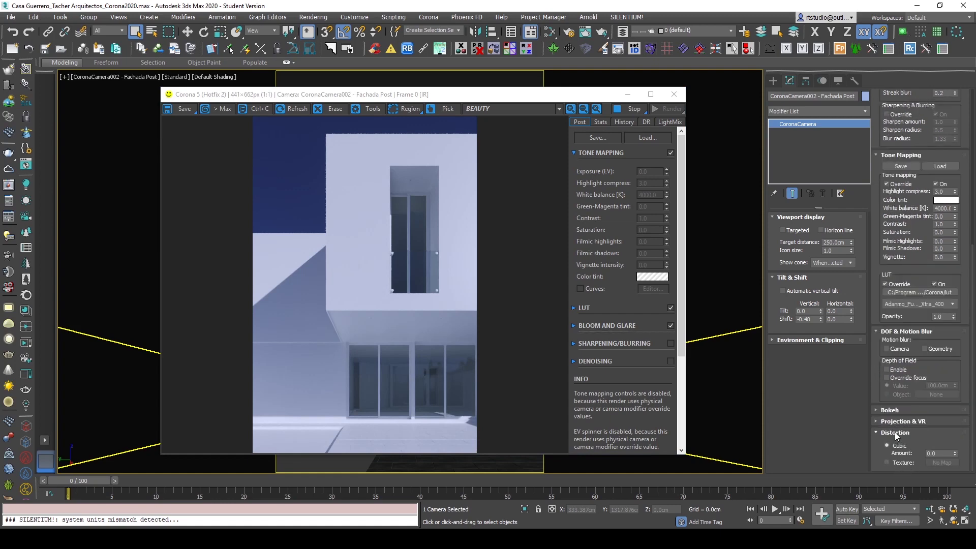
{"action": "left_click", "coordinate": [899, 433]}
{"action": "left_click", "coordinate": [904, 457]}
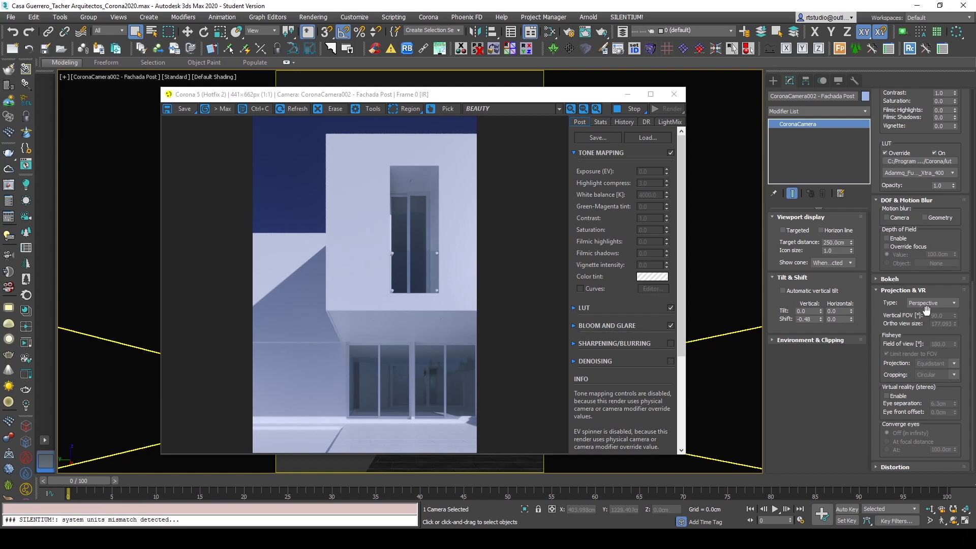
- Try the Orthographic and Spherical 360° projection types, and set the camera's projection to Fisheye
{"action": "left_click", "coordinate": [943, 303]}
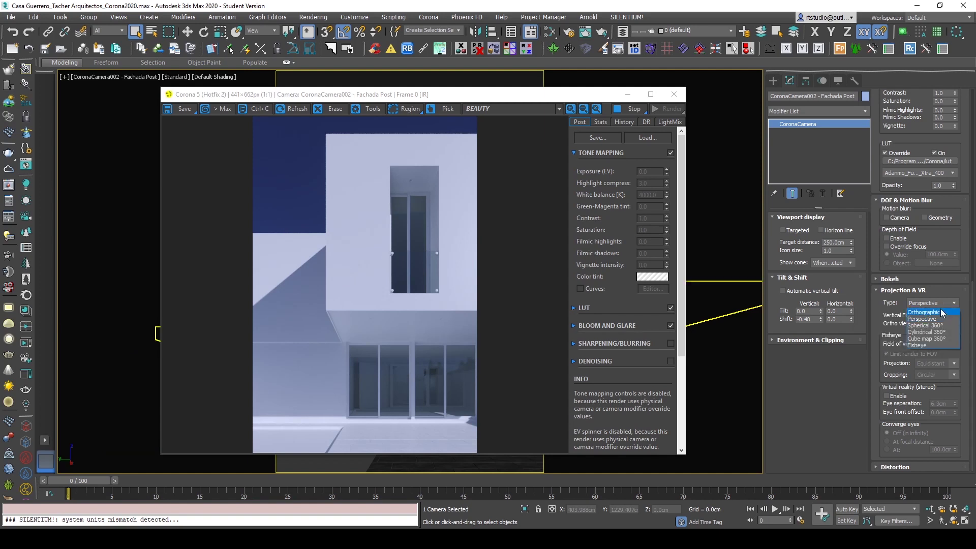
{"action": "left_click", "coordinate": [940, 315]}
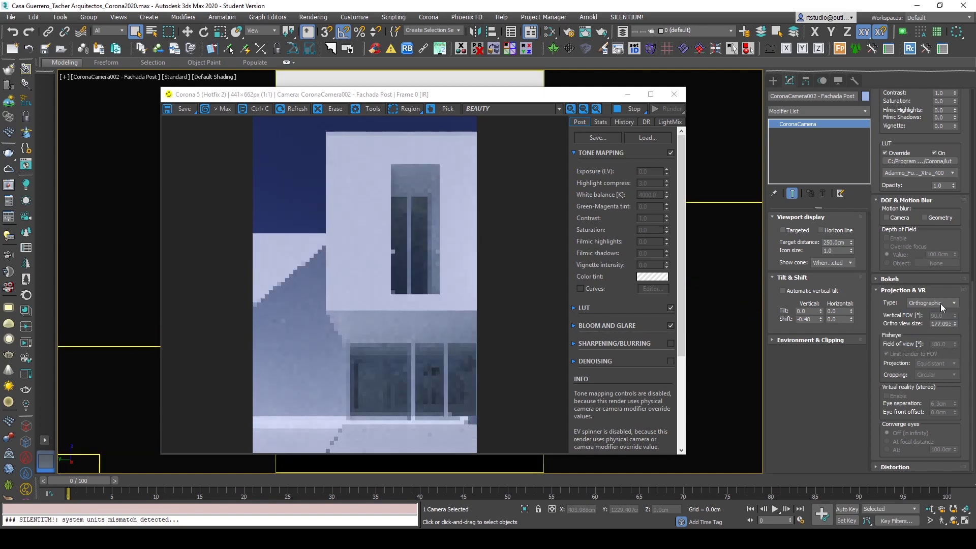
{"action": "left_click", "coordinate": [941, 304]}
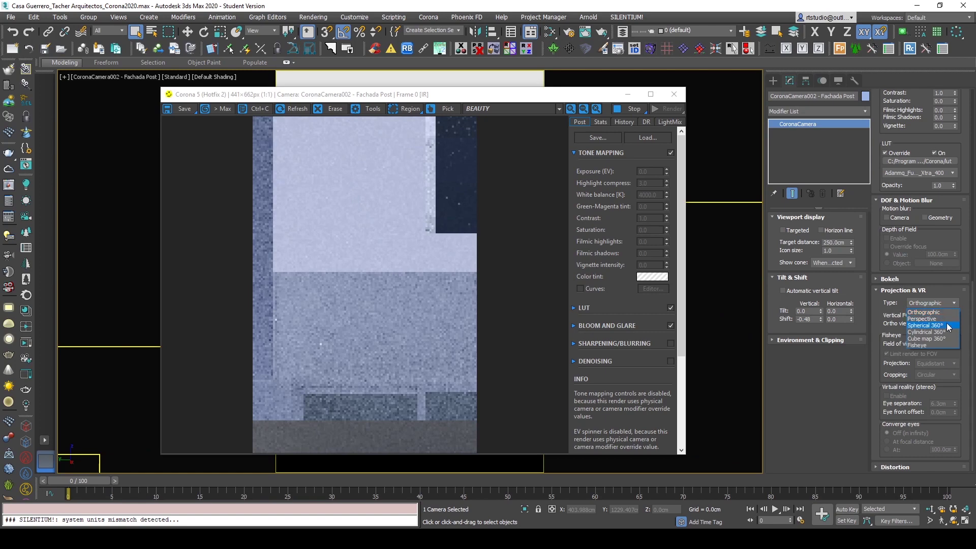
{"action": "left_click", "coordinate": [949, 325]}
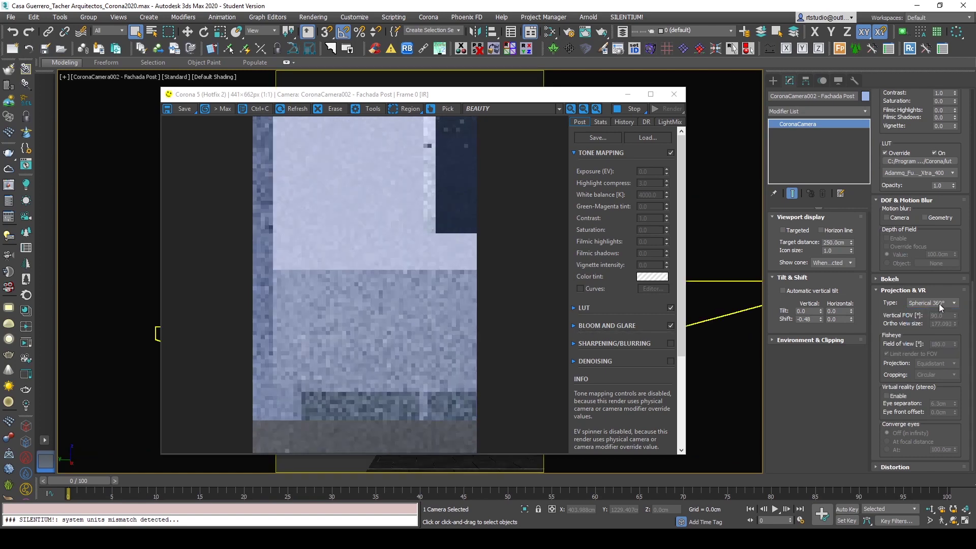
{"action": "left_click", "coordinate": [938, 304]}
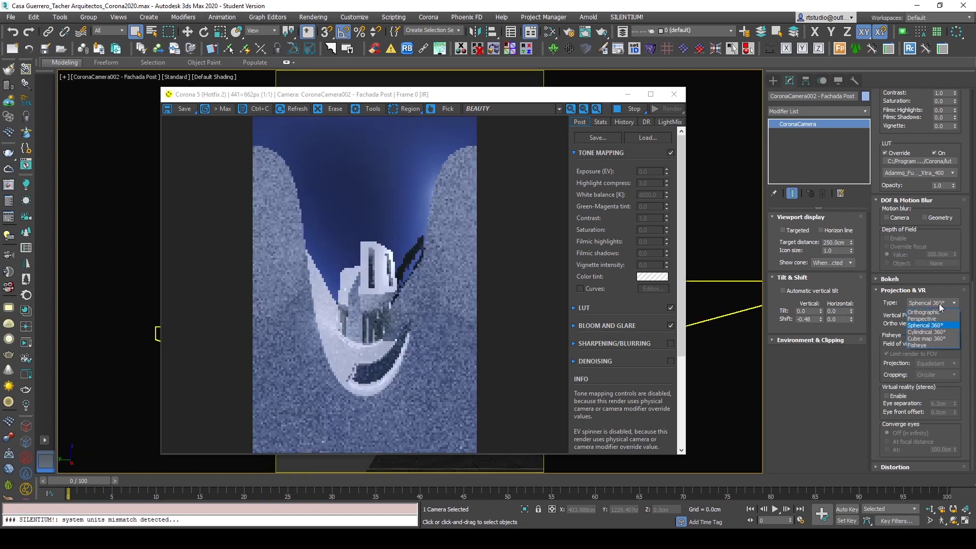
{"action": "left_click", "coordinate": [938, 345]}
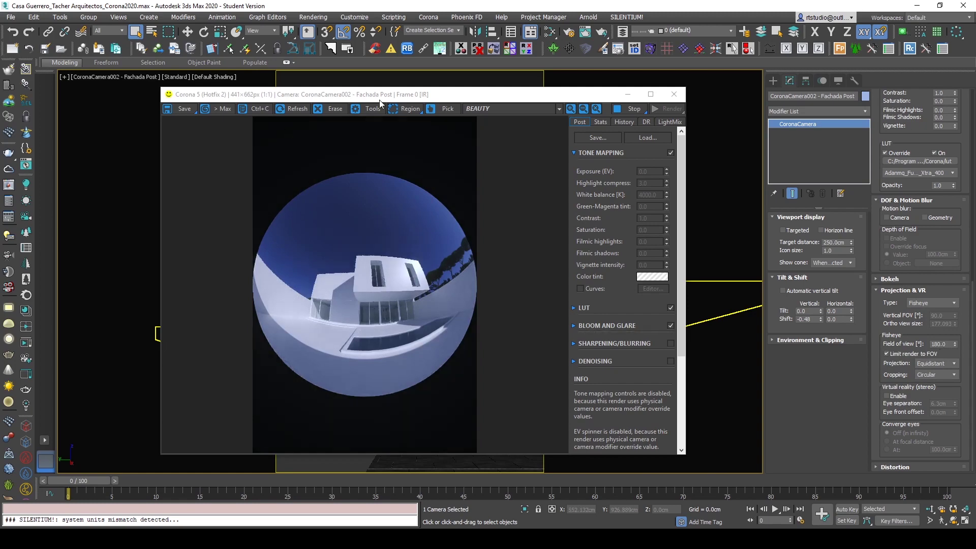
- Switch the viewport to CoronaCamera004 - Terraza Int and set the global exposure to 0.20 EV
{"action": "left_click_drag", "start_coordinate": [379, 100], "coordinate": [613, 160]}
{"action": "left_click", "coordinate": [337, 112]}
{"action": "key", "text": "c"}
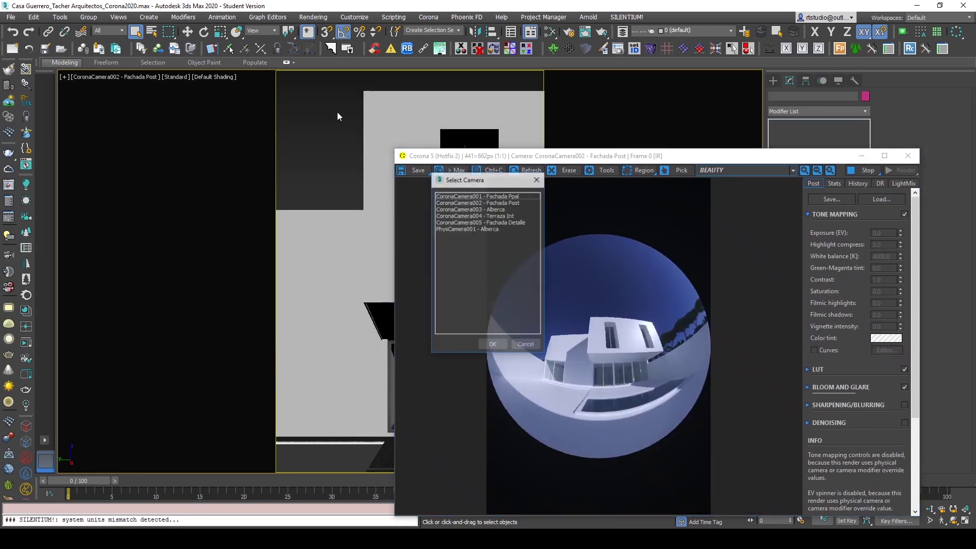
{"action": "double_click", "coordinate": [506, 217]}
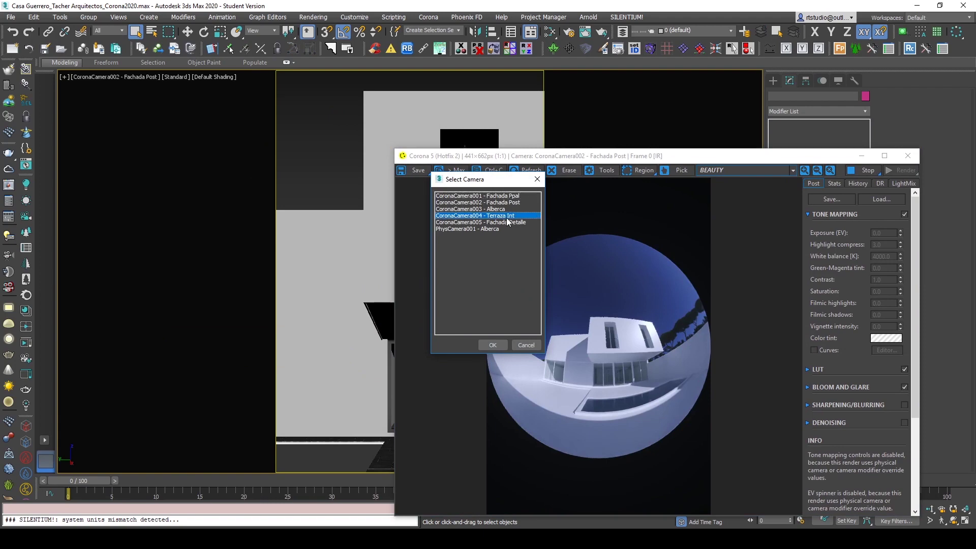
{"action": "left_click_drag", "start_coordinate": [584, 156], "coordinate": [375, 101]}
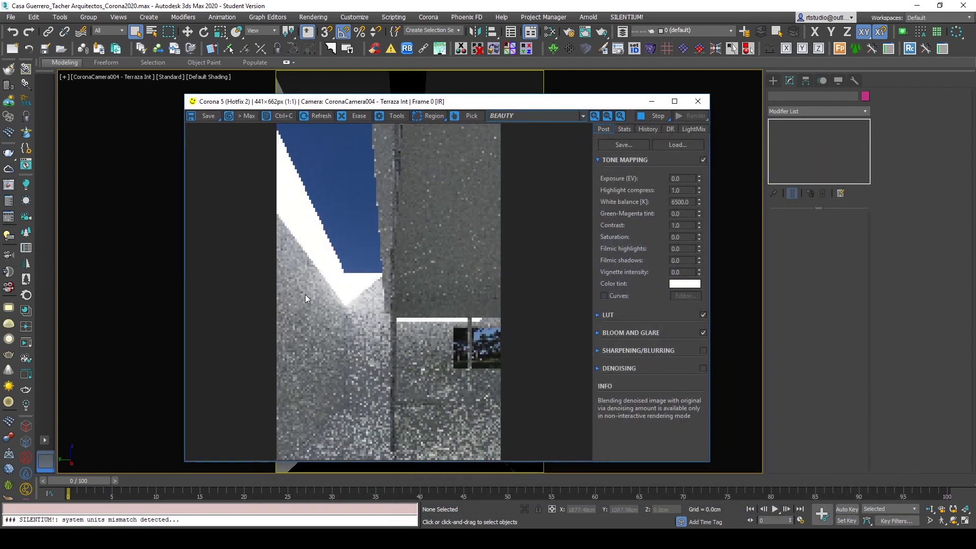
{"action": "left_click_drag", "start_coordinate": [491, 101], "coordinate": [443, 97]}
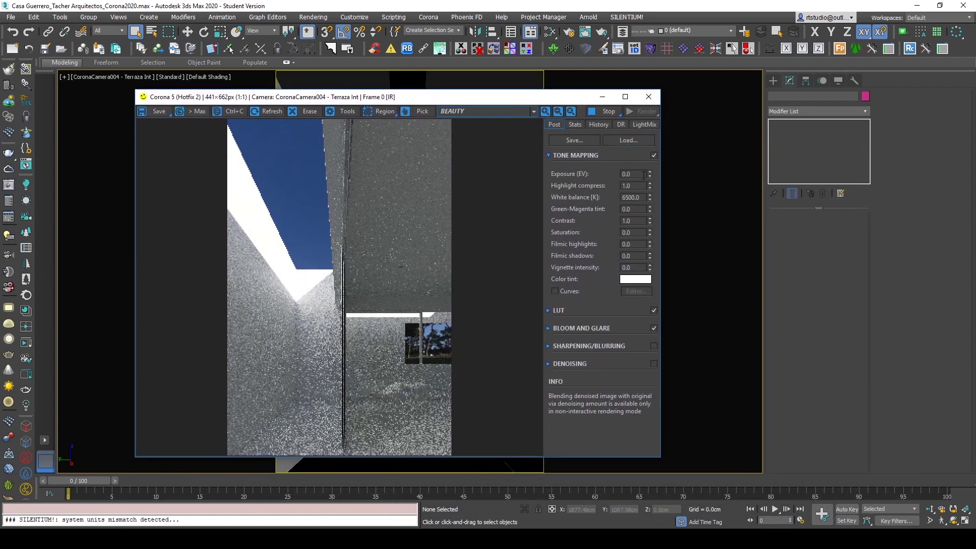
{"action": "left_click_drag", "start_coordinate": [650, 175], "coordinate": [642, 148]}
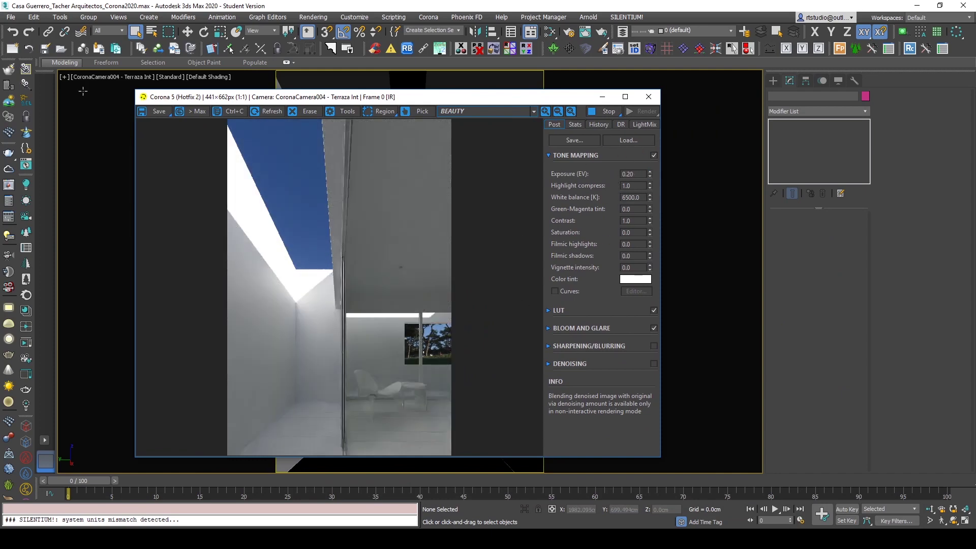
- Select the Terraza Int camera and switch it to simple exposure with an EV of 0.0
{"action": "left_click", "coordinate": [93, 77]}
{"action": "left_click", "coordinate": [174, 264]}
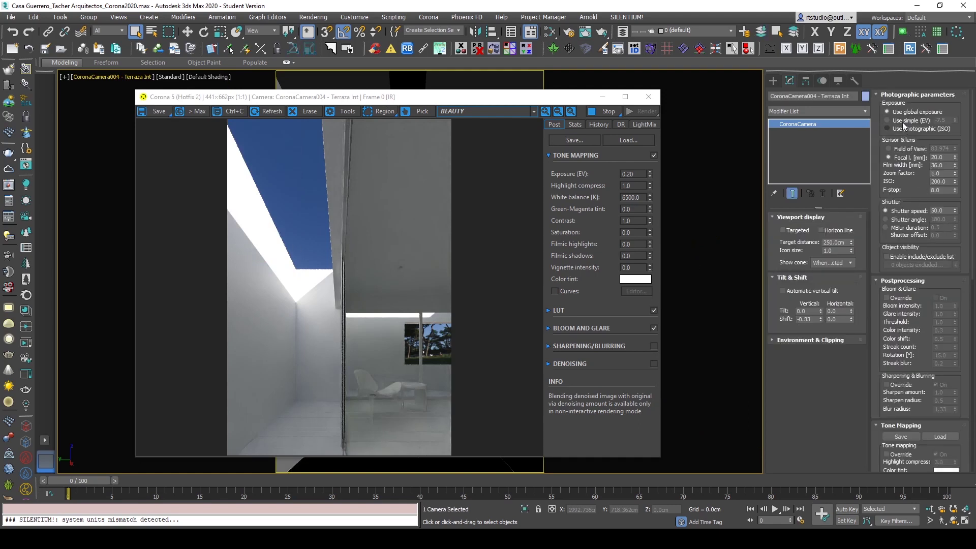
{"action": "left_click", "coordinate": [904, 120]}
{"action": "double_click", "coordinate": [947, 120]}
{"action": "type", "text": "-0"}
{"action": "key", "text": "Return"}
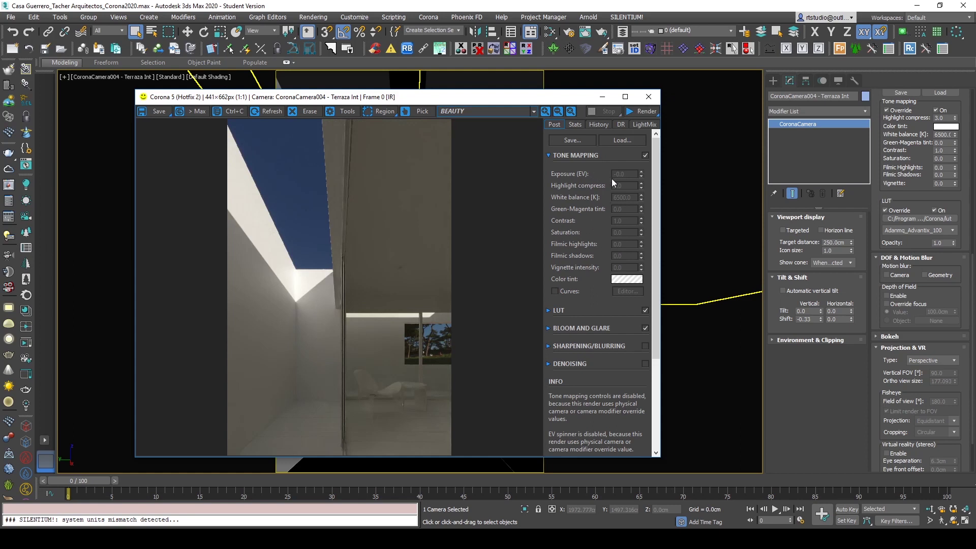
- Deselect the camera, read the frame buffer's info notes on the disabled controls, and close the frame buffer
{"action": "key", "text": "ctrl+d"}
{"action": "left_click", "coordinate": [656, 452]}
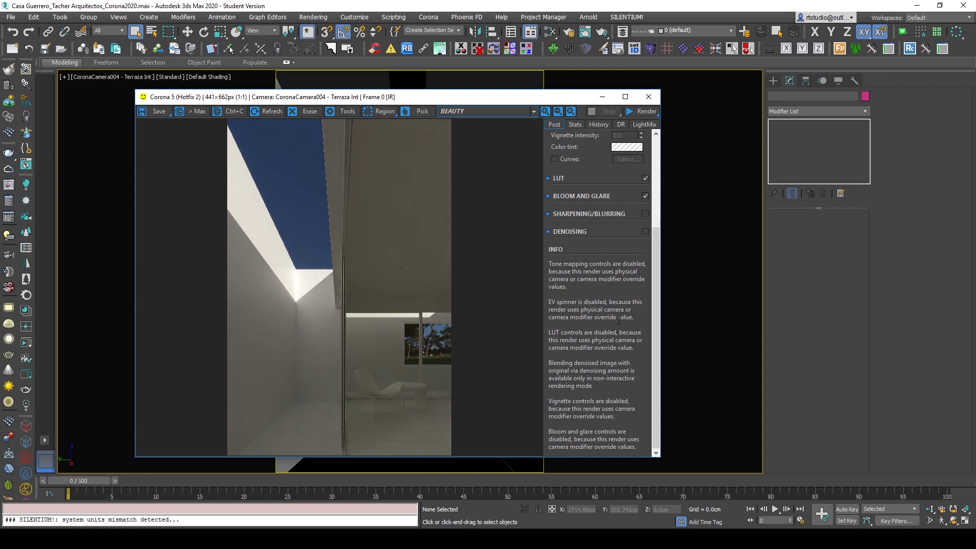
{"action": "left_click", "coordinate": [648, 97]}
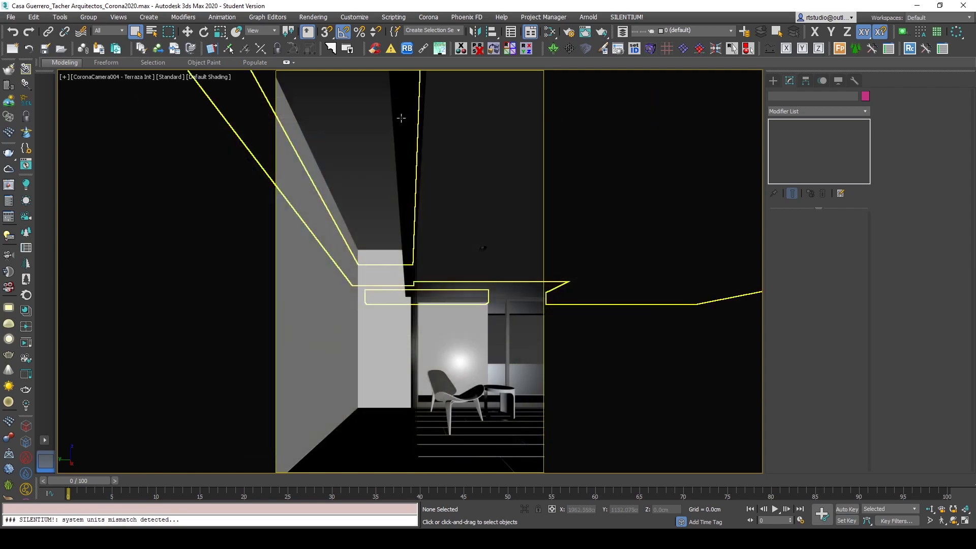
- Switch the viewport to PhysCamera001 - Alberca and select that camera
{"action": "left_click", "coordinate": [106, 77]}
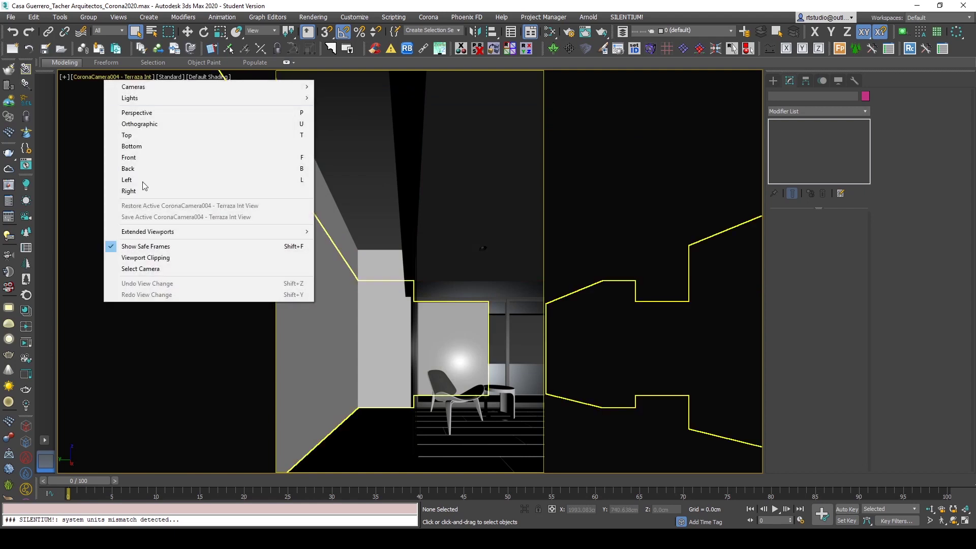
{"action": "left_click", "coordinate": [138, 269]}
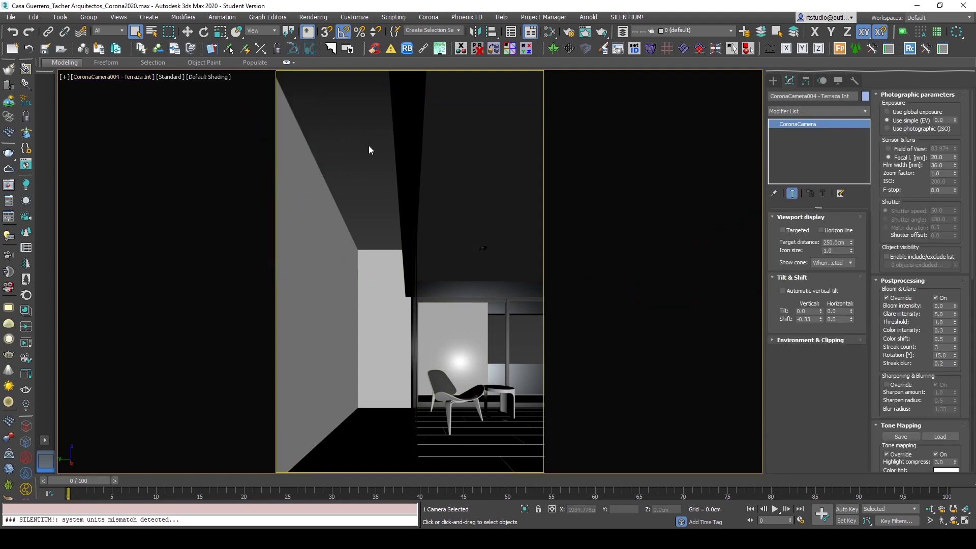
{"action": "key", "text": "c"}
{"action": "double_click", "coordinate": [461, 229]}
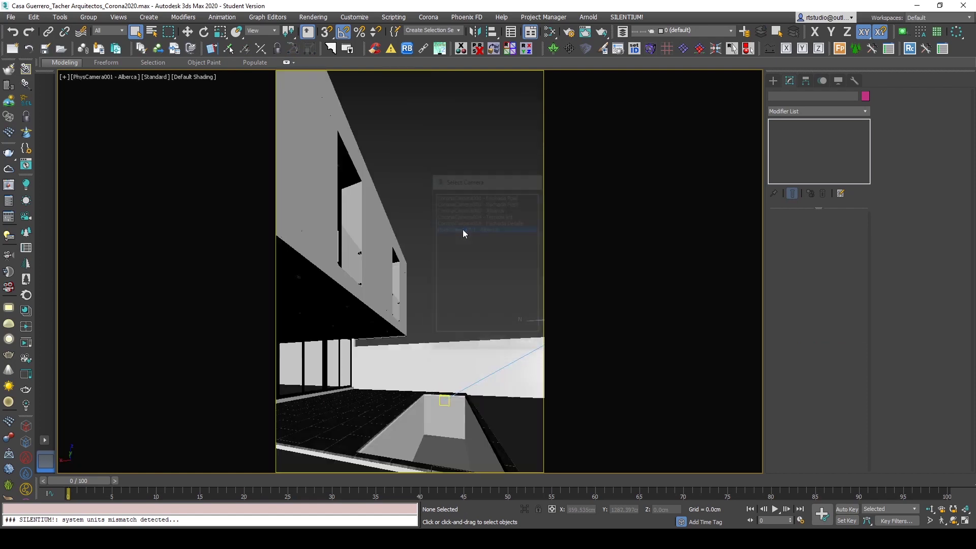
{"action": "left_click", "coordinate": [91, 77]}
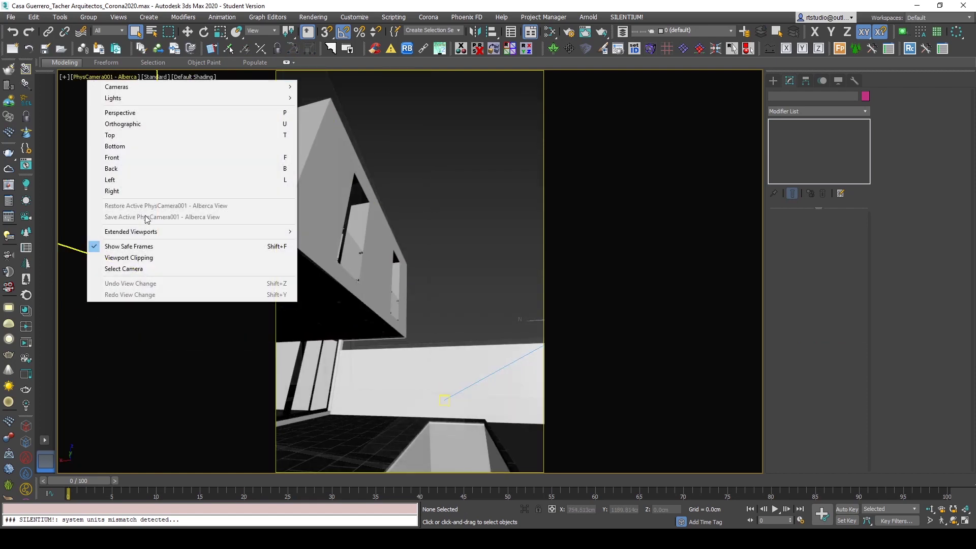
{"action": "left_click", "coordinate": [122, 269]}
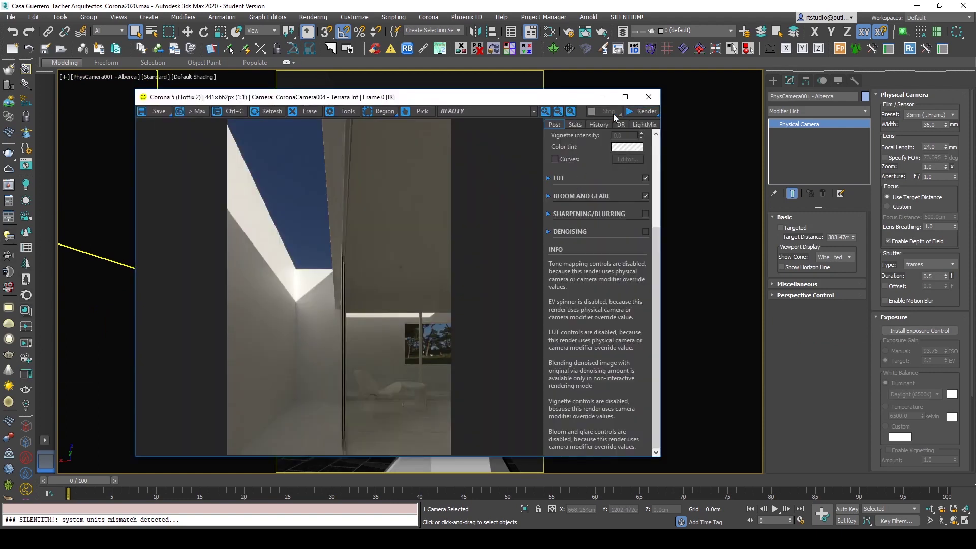
- Render the pool view interactively, with bloom and glare turned off and the global exposure set to 0.0 EV
{"action": "left_click", "coordinate": [26, 343]}
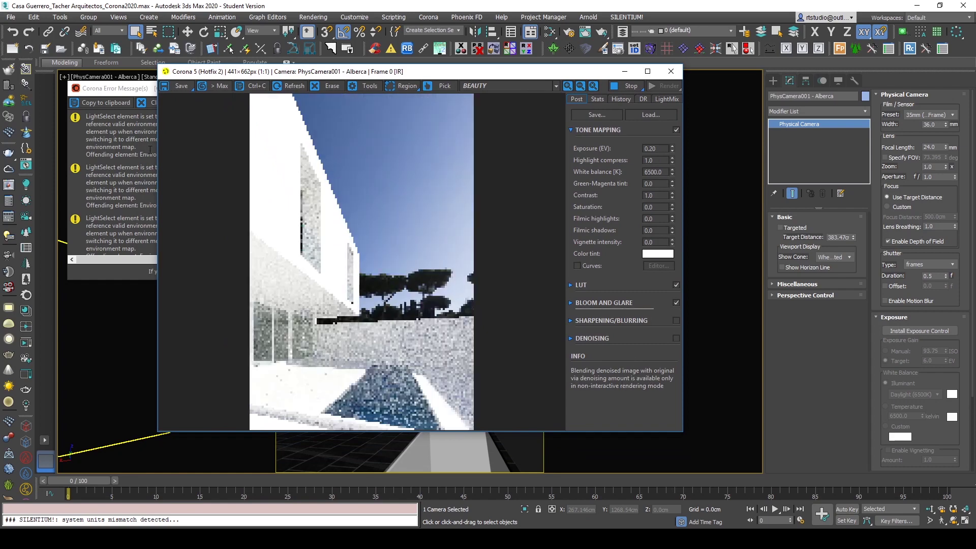
{"action": "left_click", "coordinate": [392, 93]}
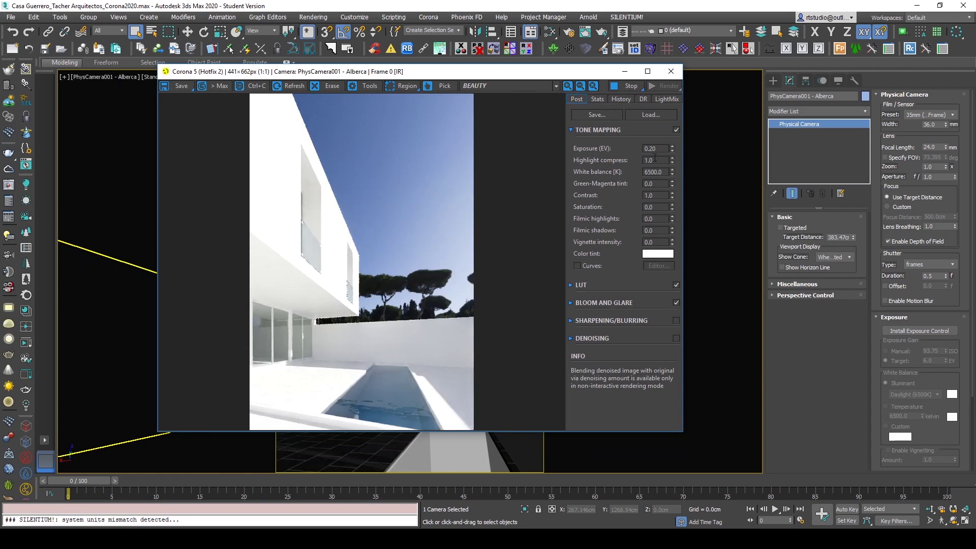
{"action": "left_click_drag", "start_coordinate": [672, 149], "coordinate": [672, 206]}
{"action": "left_click", "coordinate": [676, 303]}
{"action": "left_click_drag", "start_coordinate": [672, 147], "coordinate": [673, 94]}
{"action": "left_click_drag", "start_coordinate": [445, 75], "coordinate": [408, 110]}
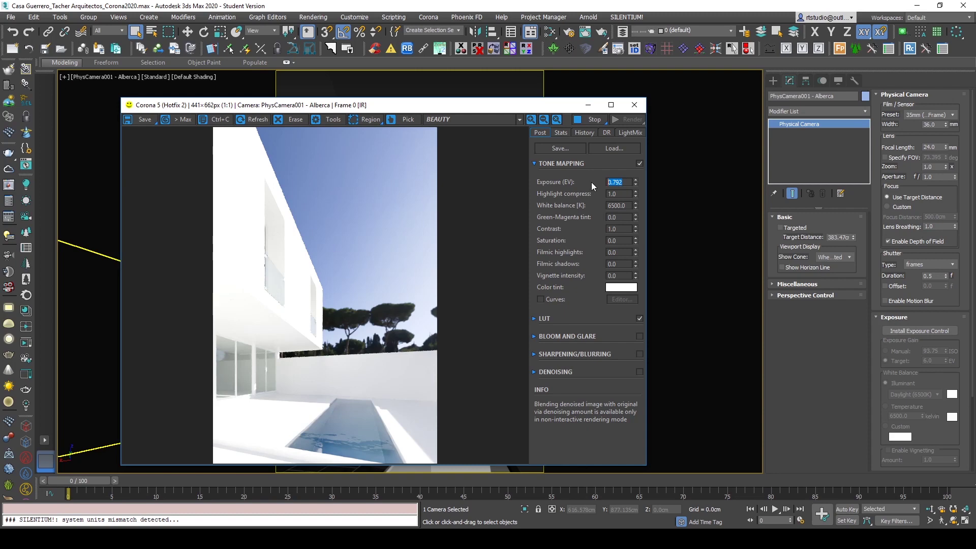
{"action": "type", "text": "0"}
{"action": "key", "text": "Return"}
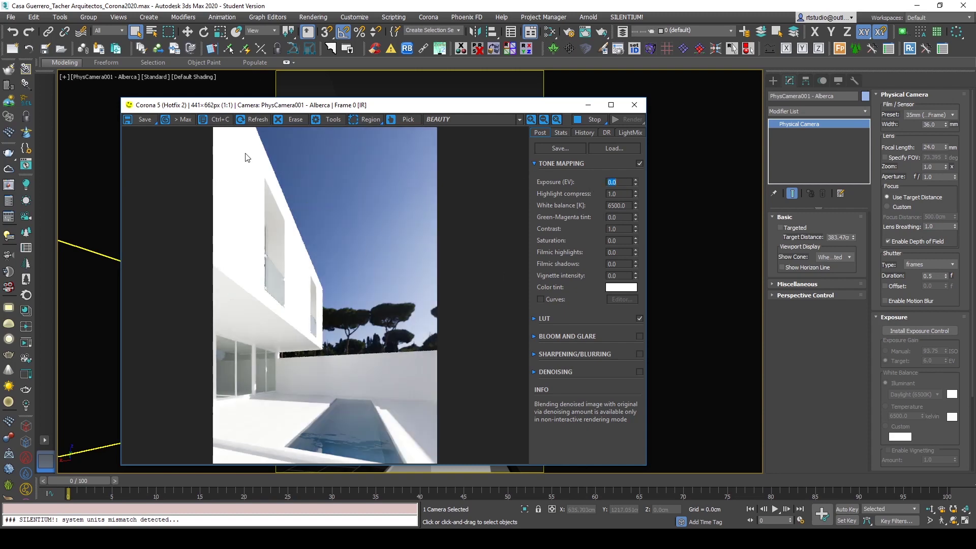
- Set the environment's exposure control to Physical Camera Exposure Control
{"action": "left_click", "coordinate": [359, 92]}
{"action": "key", "text": "8"}
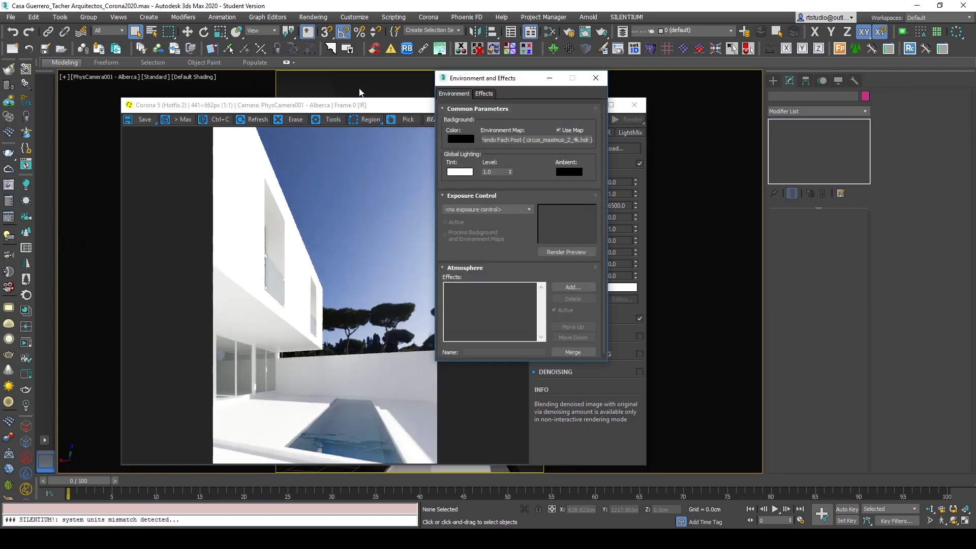
{"action": "left_click", "coordinate": [494, 210]}
{"action": "left_click", "coordinate": [485, 247]}
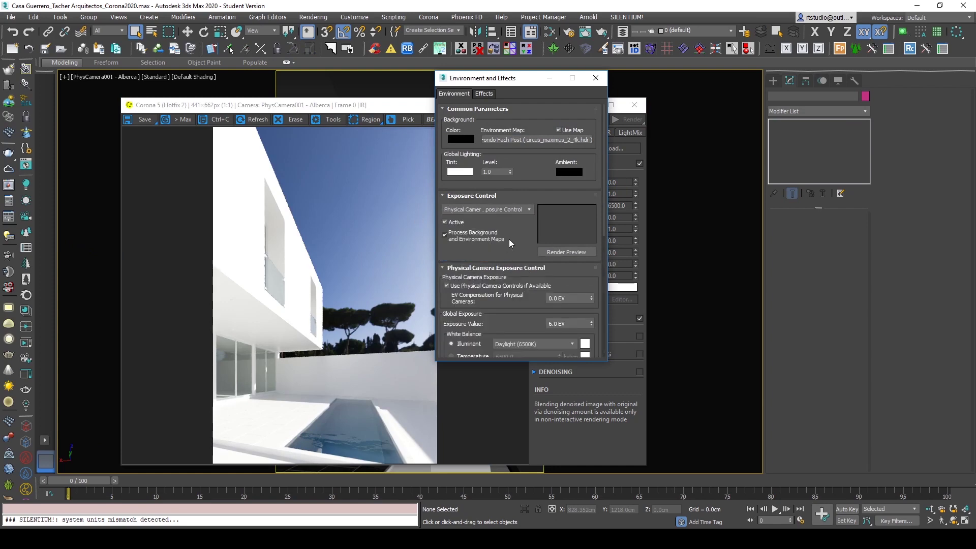
{"action": "left_click_drag", "start_coordinate": [522, 82], "coordinate": [747, 103]}
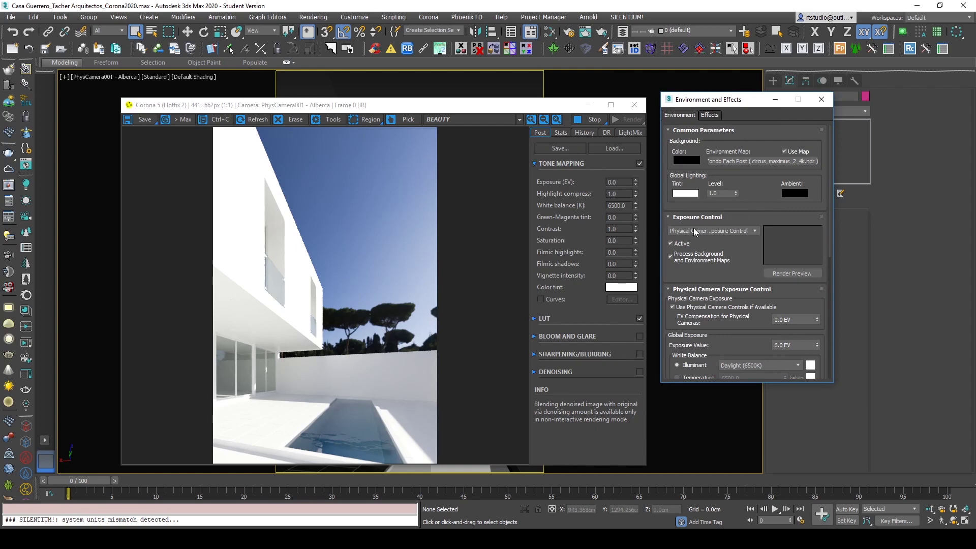
- Restart interactive rendering to check the effect of the physical camera exposure control, and dismiss the Corona error messages
{"action": "left_click", "coordinate": [450, 200]}
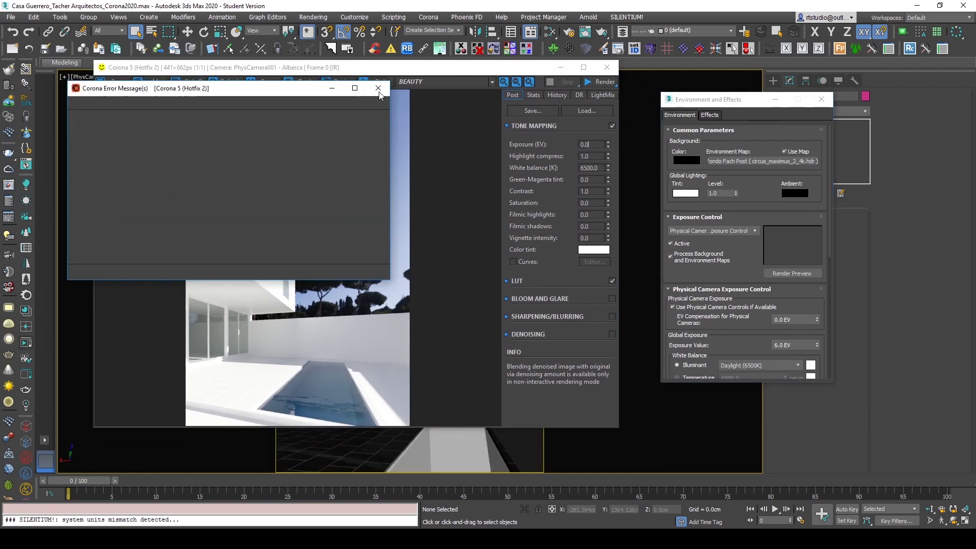
{"action": "left_click", "coordinate": [429, 294]}
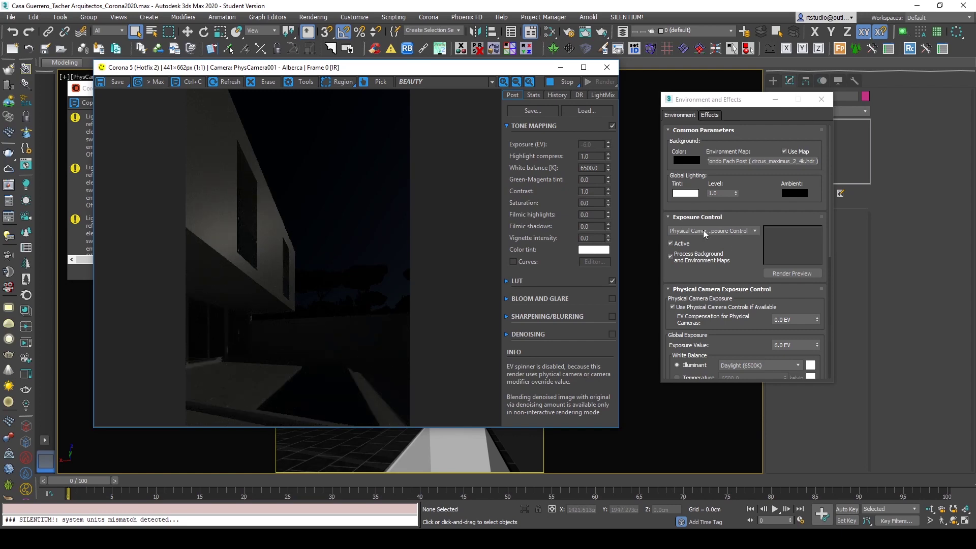
{"action": "left_click", "coordinate": [723, 234]}
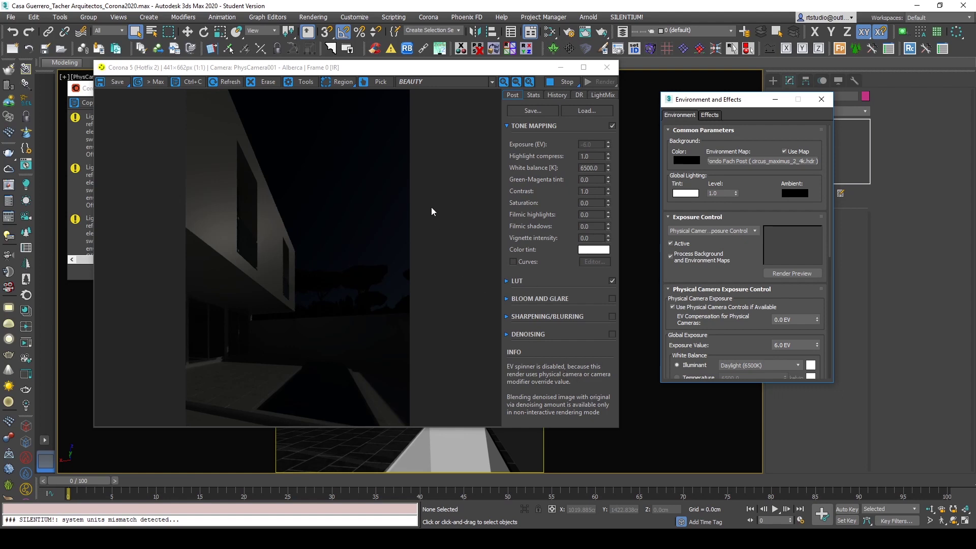
{"action": "left_click", "coordinate": [87, 95]}
{"action": "left_click", "coordinate": [382, 88]}
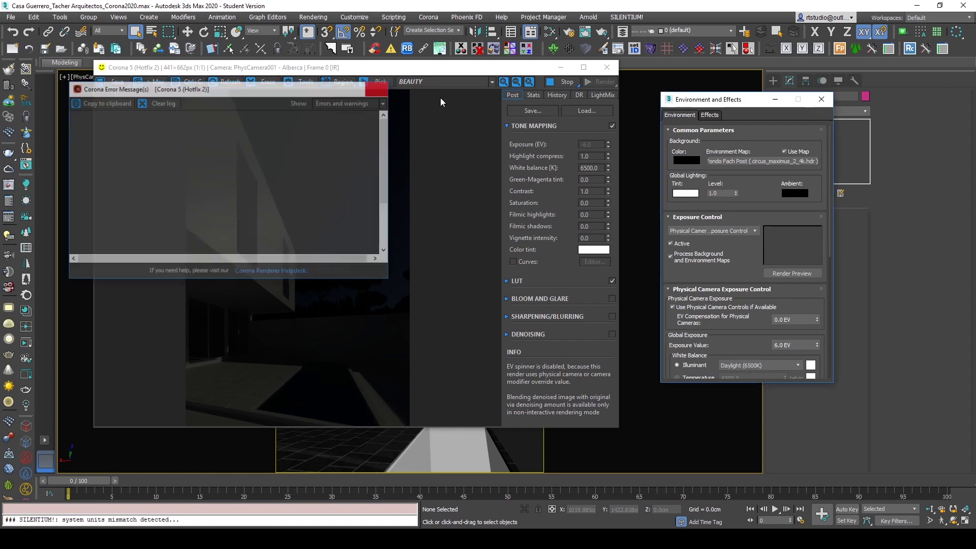
- Close the frame buffer, select the physical camera and add a CoronaCameraMod modifier to it
{"action": "left_click", "coordinate": [606, 68]}
{"action": "left_click", "coordinate": [607, 71]}
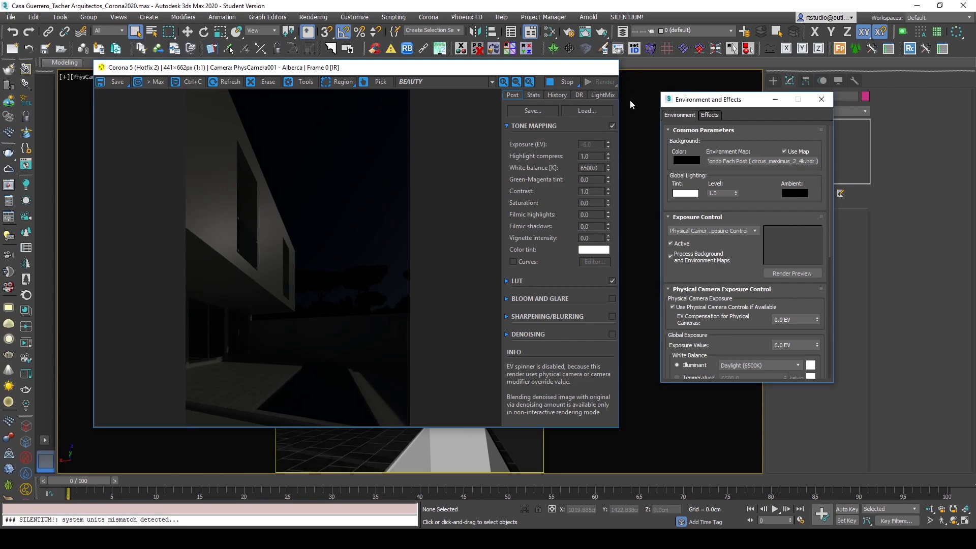
{"action": "left_click", "coordinate": [101, 80]}
{"action": "left_click", "coordinate": [102, 76]}
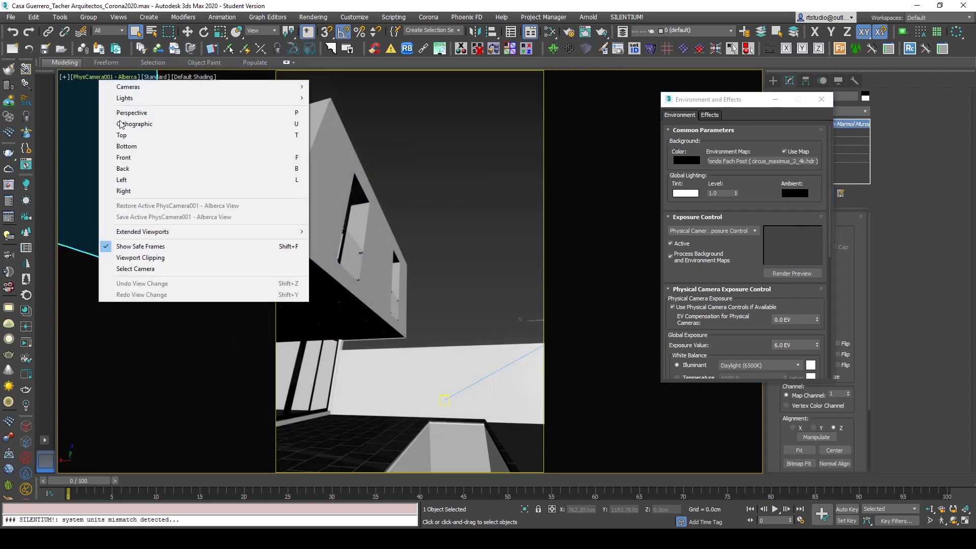
{"action": "left_click", "coordinate": [739, 116]}
{"action": "left_click_drag", "start_coordinate": [744, 102], "coordinate": [496, 104]}
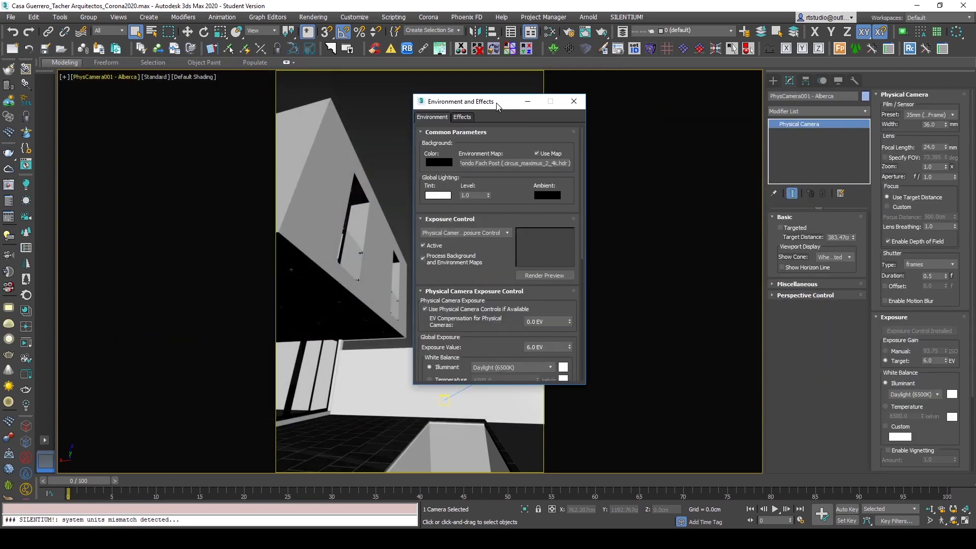
{"action": "left_click", "coordinate": [864, 111]}
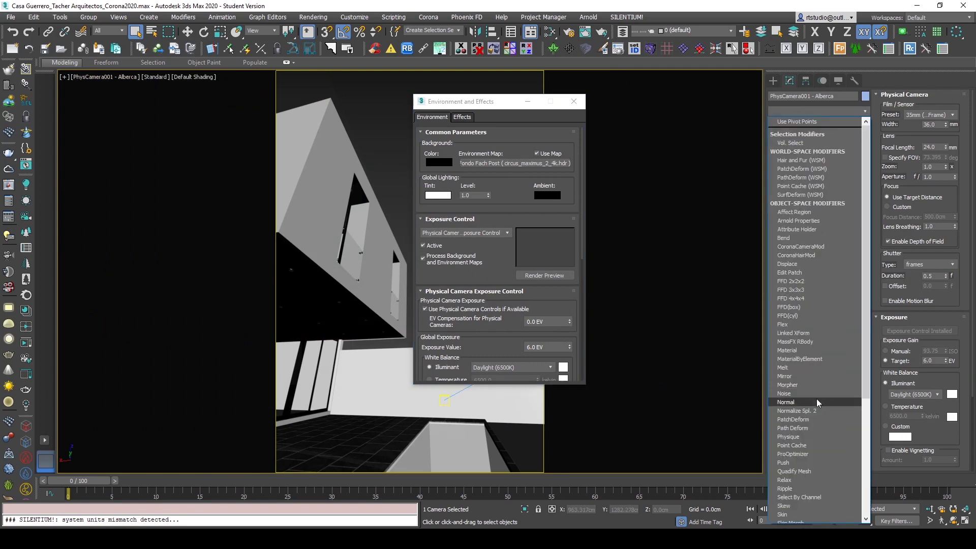
{"action": "left_click", "coordinate": [833, 247]}
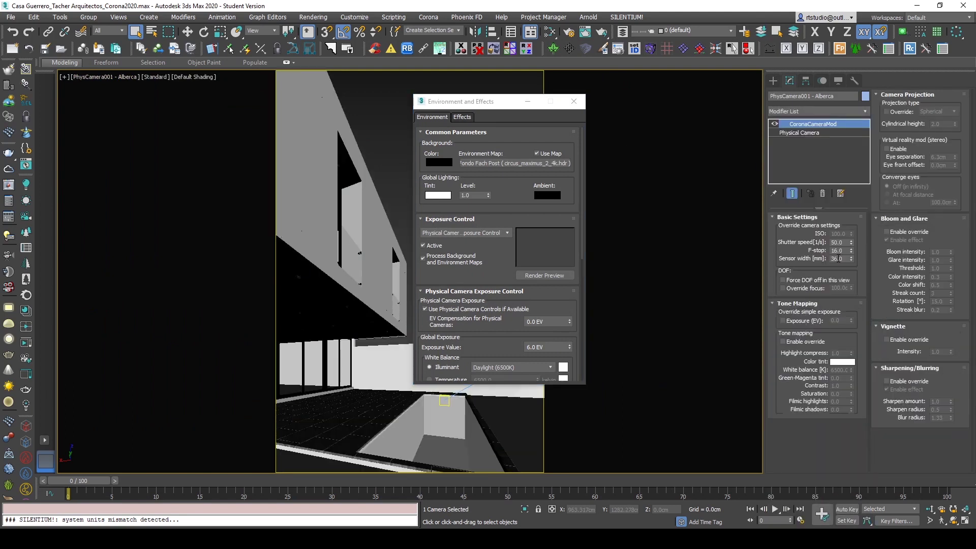
- Restart interactive rendering with the camera modifier applied, and set the green-magenta tint to -0.004
{"action": "left_click", "coordinate": [26, 374]}
{"action": "left_click", "coordinate": [25, 346]}
{"action": "left_click", "coordinate": [968, 401]}
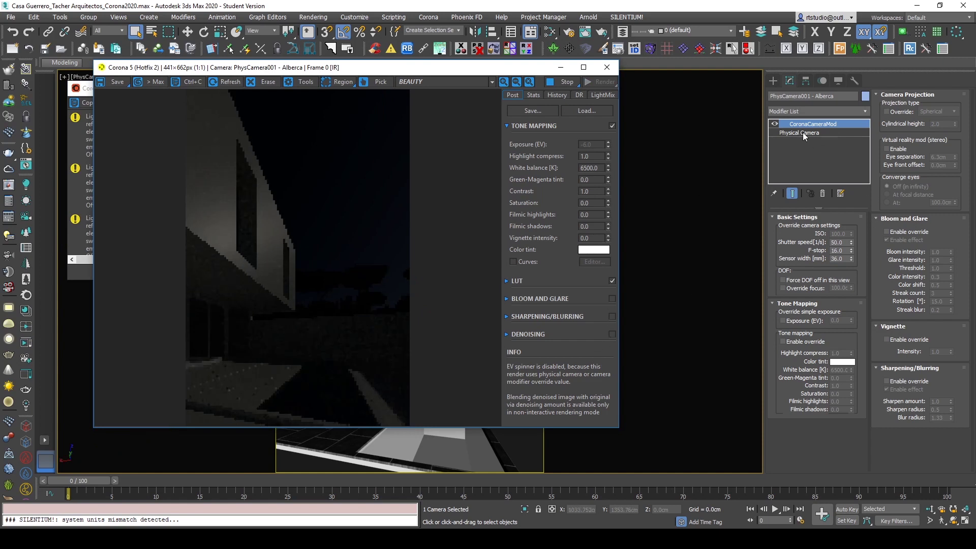
{"action": "left_click_drag", "start_coordinate": [608, 178], "coordinate": [608, 180]}
{"action": "left_click_drag", "start_coordinate": [426, 68], "coordinate": [475, 104]}
- Set the environment's exposure control back to no exposure control and close the environment settings
{"action": "left_click", "coordinate": [458, 83]}
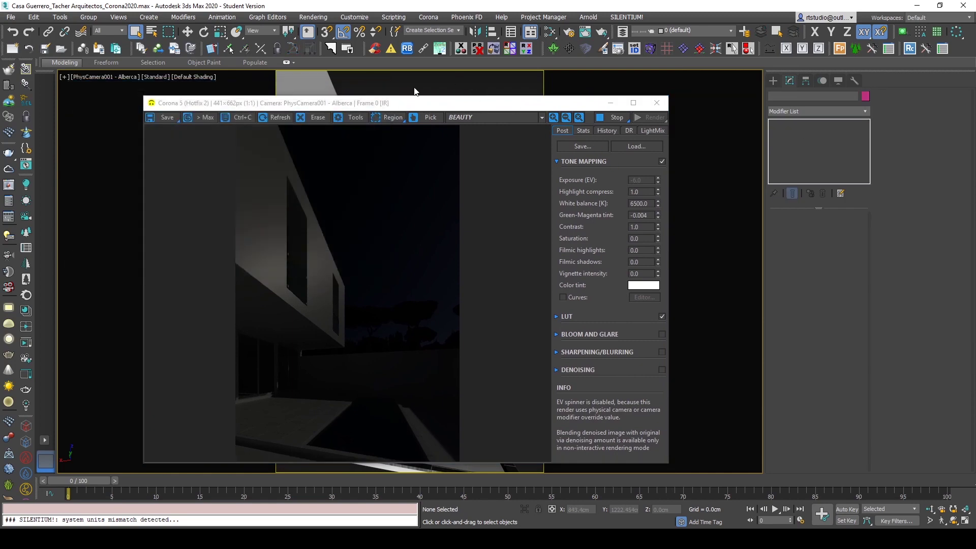
{"action": "key", "text": "8"}
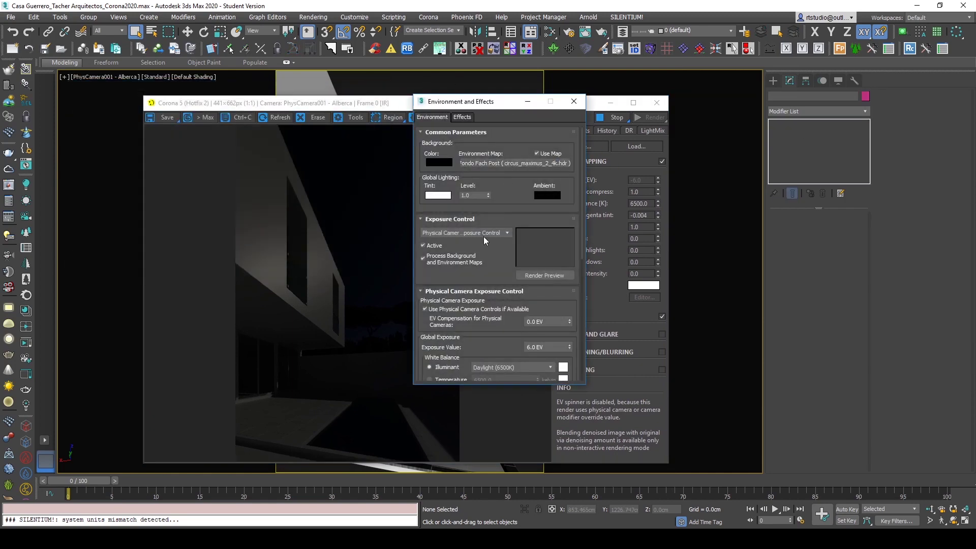
{"action": "left_click", "coordinate": [470, 234]}
{"action": "left_click", "coordinate": [471, 242]}
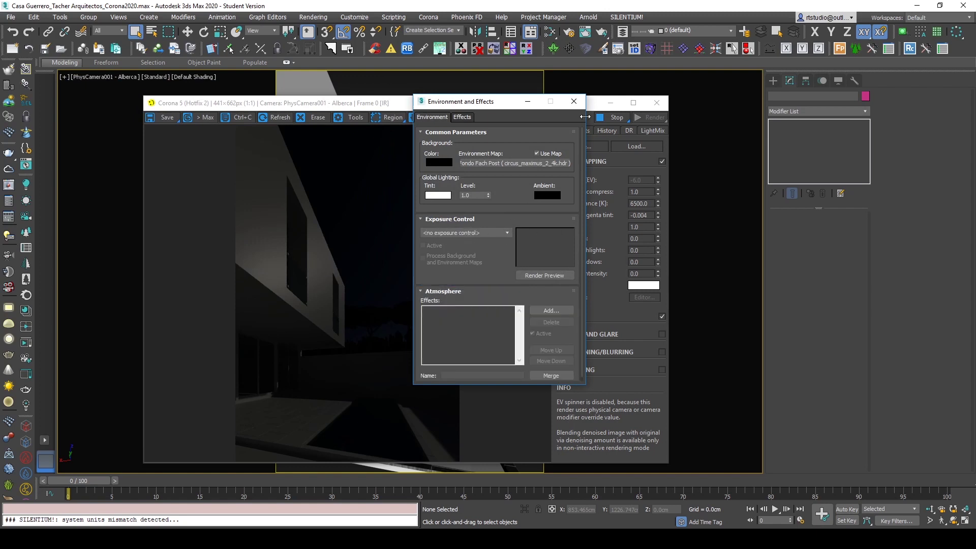
{"action": "left_click", "coordinate": [574, 101]}
{"action": "left_click_drag", "start_coordinate": [544, 104], "coordinate": [532, 94]}
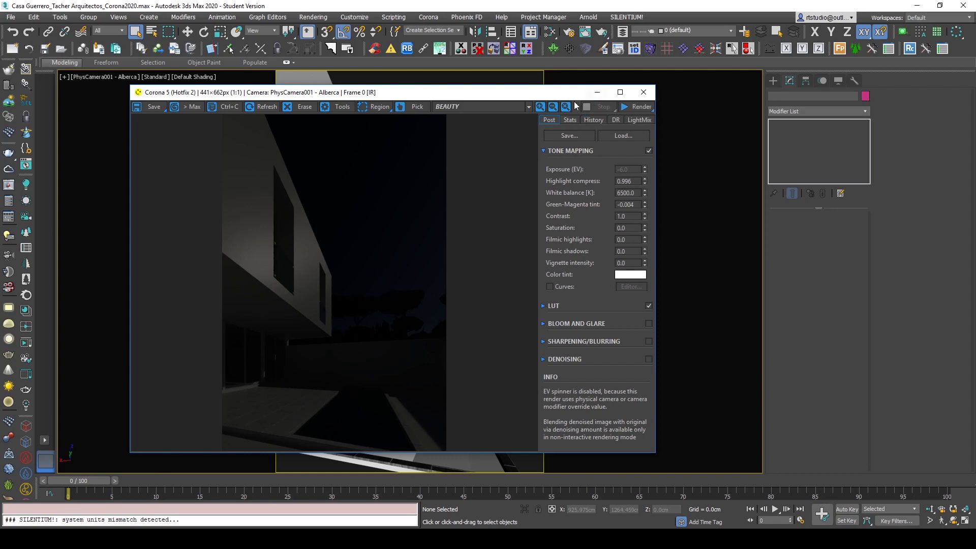
- Close the frame buffer, bring up the render setup's camera settings for review, and close them again
{"action": "mouse_move", "coordinate": [519, 95]}
{"action": "left_mouse_down"}
{"action": "mouse_move", "coordinate": [513, 83]}
{"action": "mouse_move", "coordinate": [514, 96]}
{"action": "left_mouse_up"}
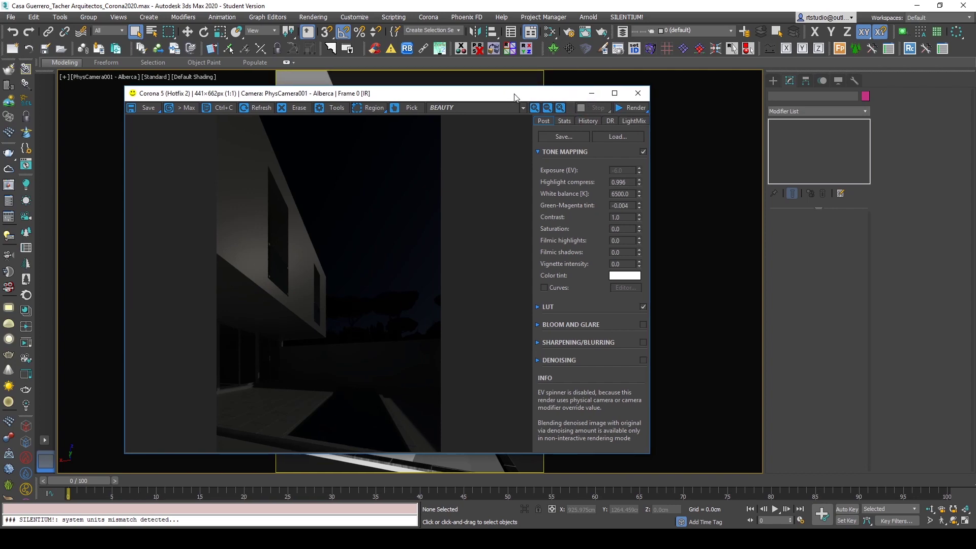
{"action": "left_click", "coordinate": [637, 93]}
{"action": "key", "text": "F10"}
{"action": "left_click_drag", "start_coordinate": [829, 119], "coordinate": [559, 97]}
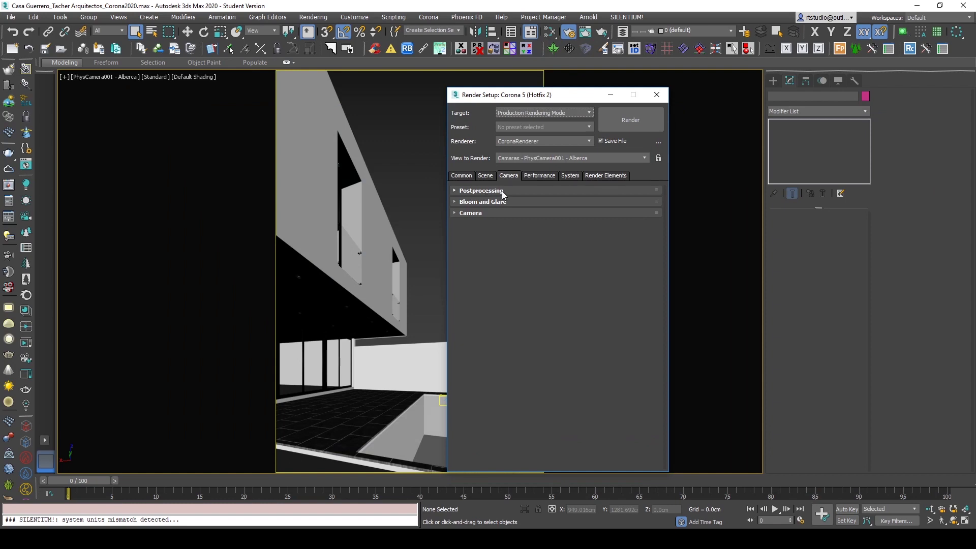
{"action": "left_click", "coordinate": [656, 94]}
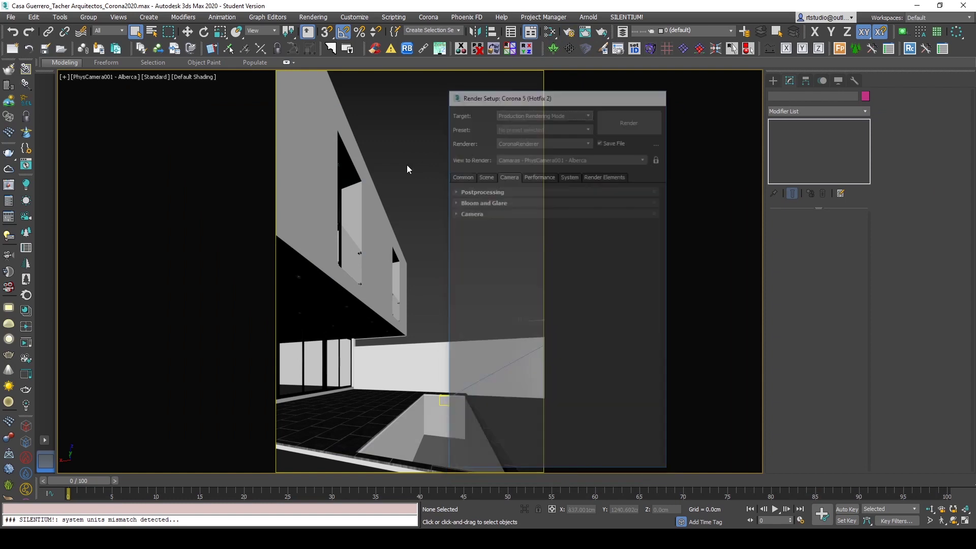
- Switch the viewport to CoronaCamera002 - Fachada Post and select that camera
{"action": "left_click", "coordinate": [102, 76]}
{"action": "left_click", "coordinate": [132, 269]}
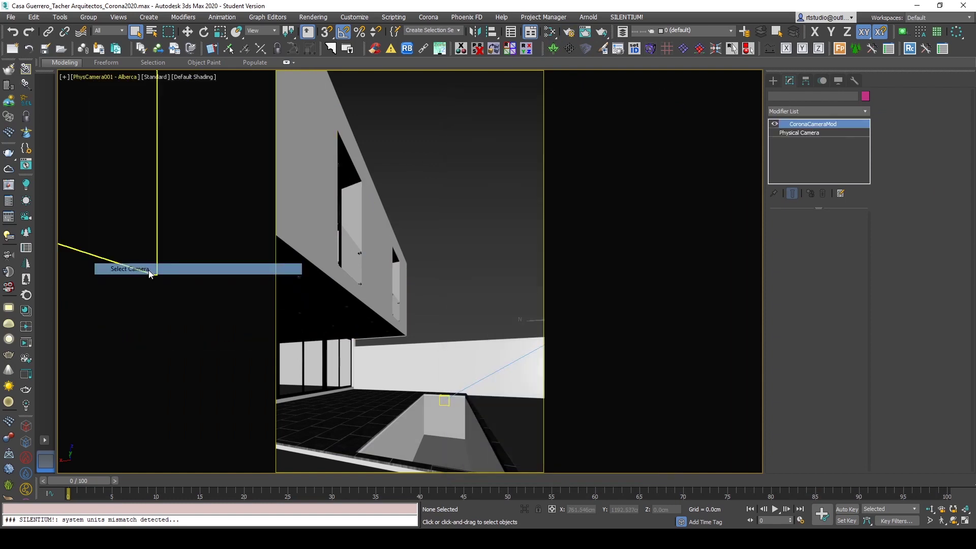
{"action": "left_click", "coordinate": [453, 166]}
{"action": "key", "text": "c"}
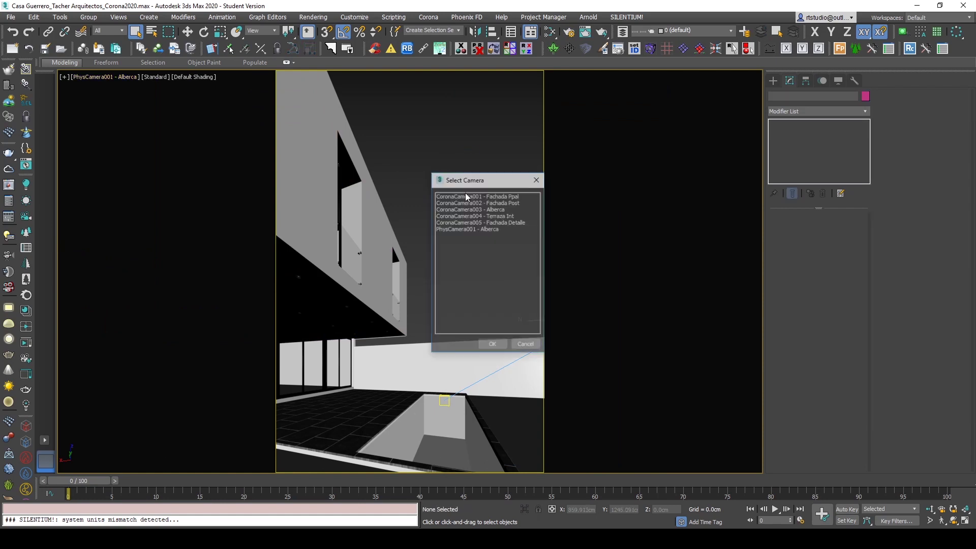
{"action": "left_click", "coordinate": [501, 196]}
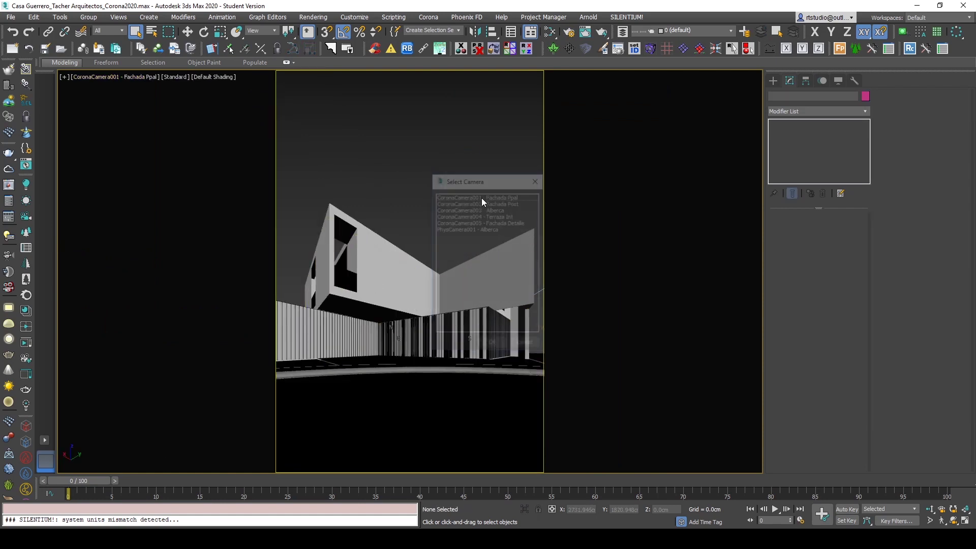
{"action": "double_click", "coordinate": [504, 203]}
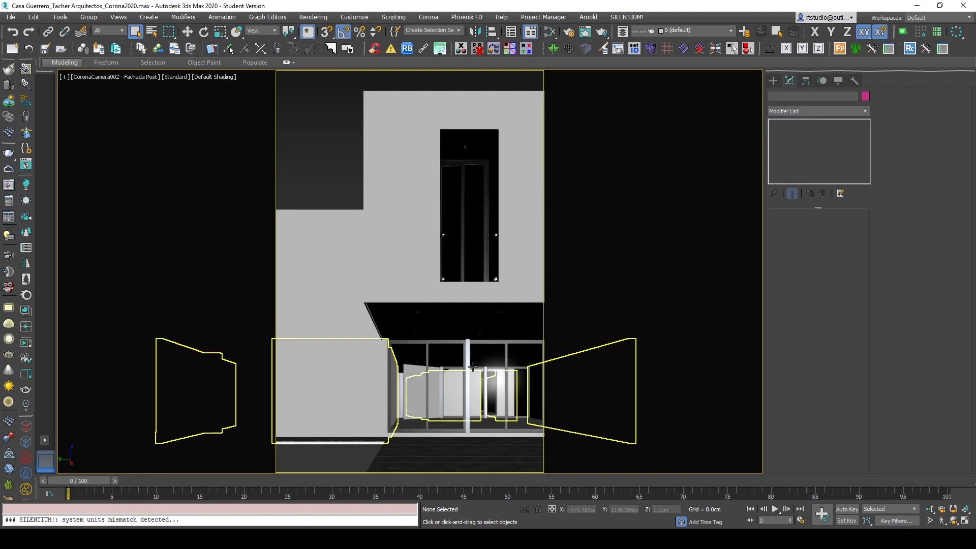
{"action": "left_click", "coordinate": [113, 77]}
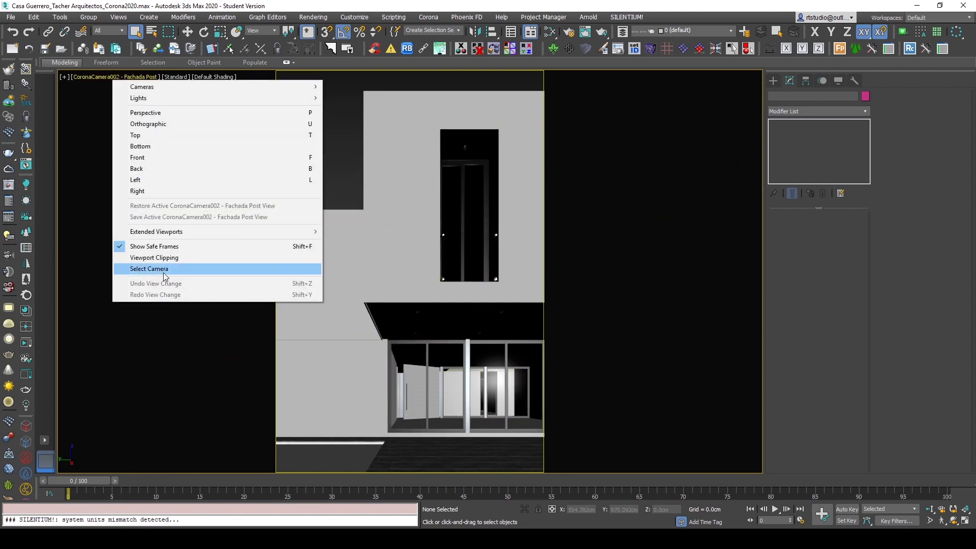
{"action": "left_click", "coordinate": [148, 270]}
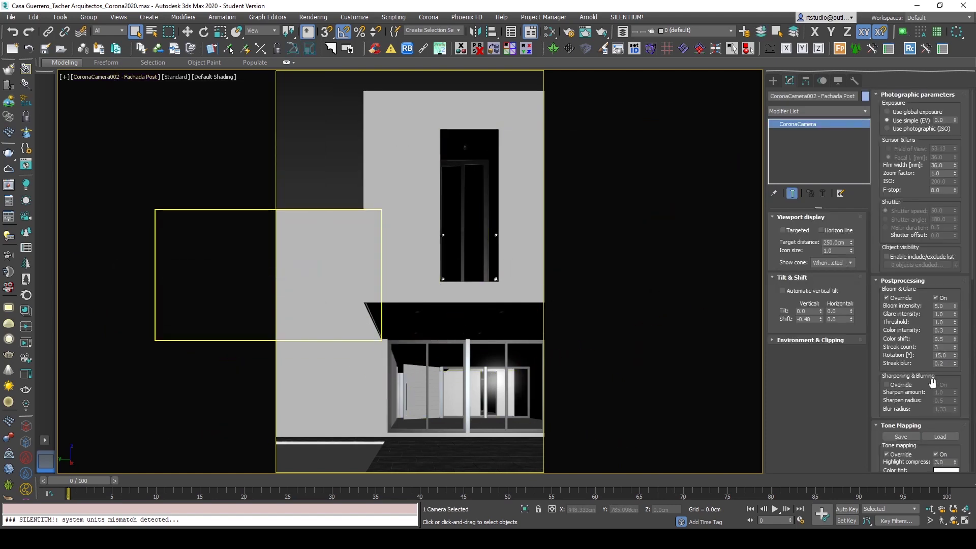
- Collapse the camera's postprocessing, tone mapping and projection settings, and set its exposure to use global exposure
{"action": "left_click", "coordinate": [912, 281]}
{"action": "left_click", "coordinate": [902, 291]}
{"action": "left_click", "coordinate": [897, 326]}
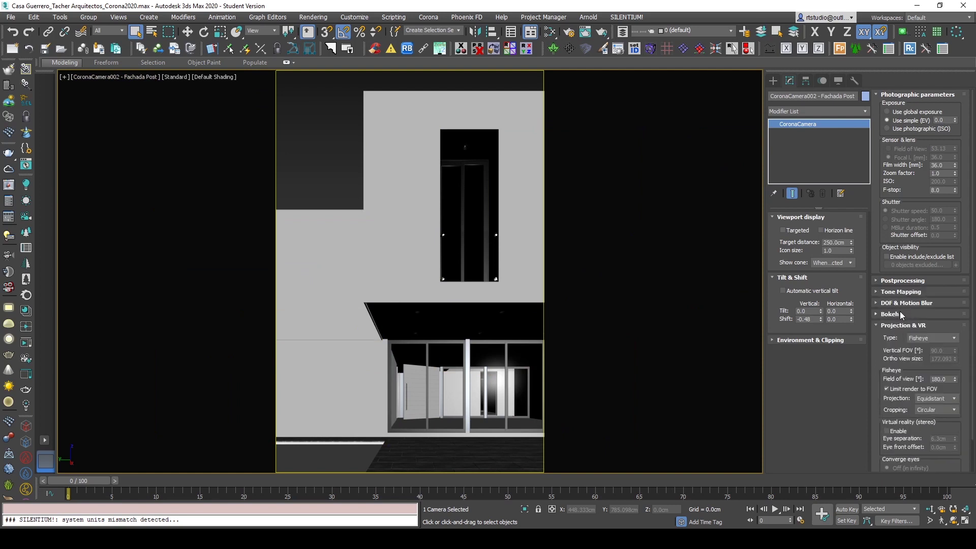
{"action": "left_click", "coordinate": [897, 327]}
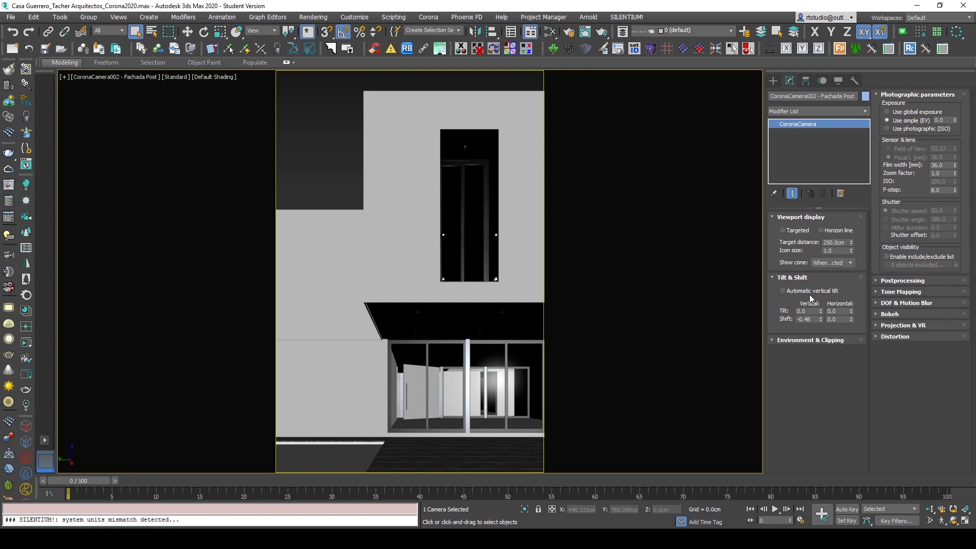
{"action": "left_click", "coordinate": [913, 112]}
- Review the camera's bloom and glare settings and turn off its tone mapping override
{"action": "left_click", "coordinate": [911, 283]}
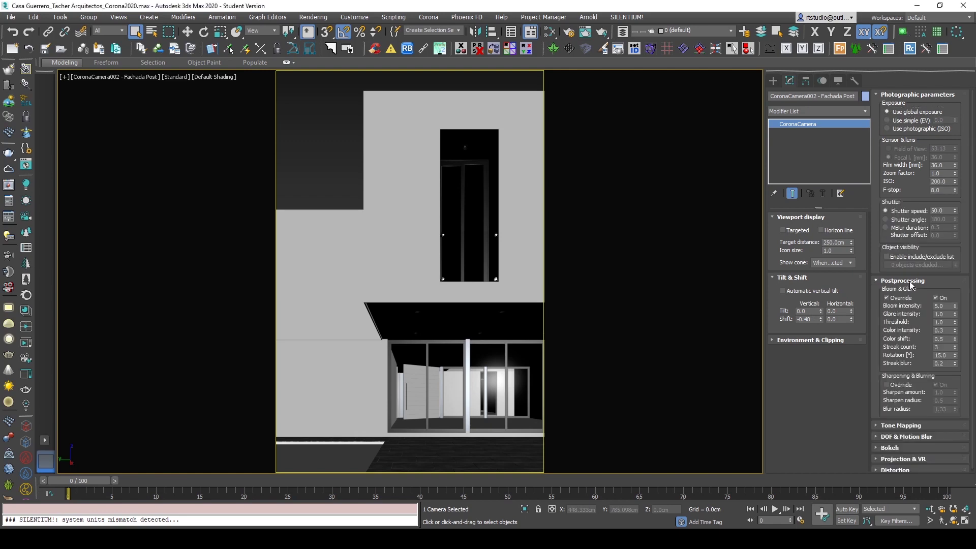
{"action": "left_click", "coordinate": [903, 281]}
{"action": "left_click", "coordinate": [903, 291]}
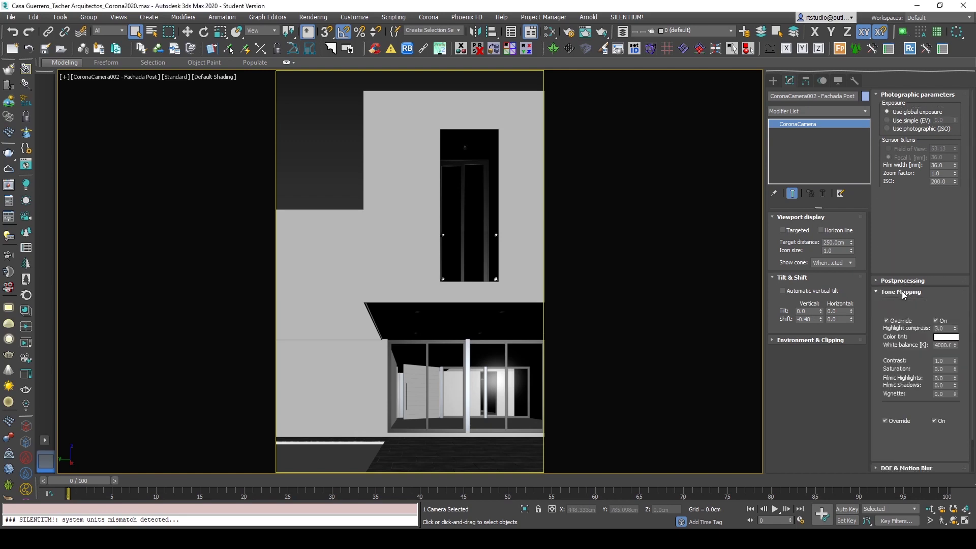
{"action": "left_click", "coordinate": [897, 324]}
{"action": "left_click", "coordinate": [905, 292]}
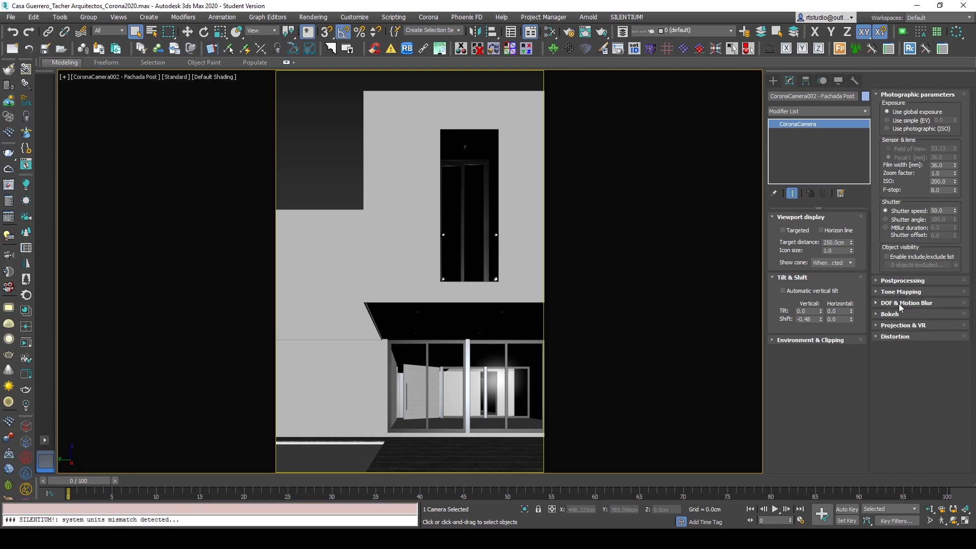
- Check the depth of field and motion blur settings, and set the camera's projection type to Perspective
{"action": "left_click", "coordinate": [901, 304]}
{"action": "left_click", "coordinate": [901, 304]}
{"action": "left_click", "coordinate": [905, 326]}
{"action": "left_click", "coordinate": [933, 303]}
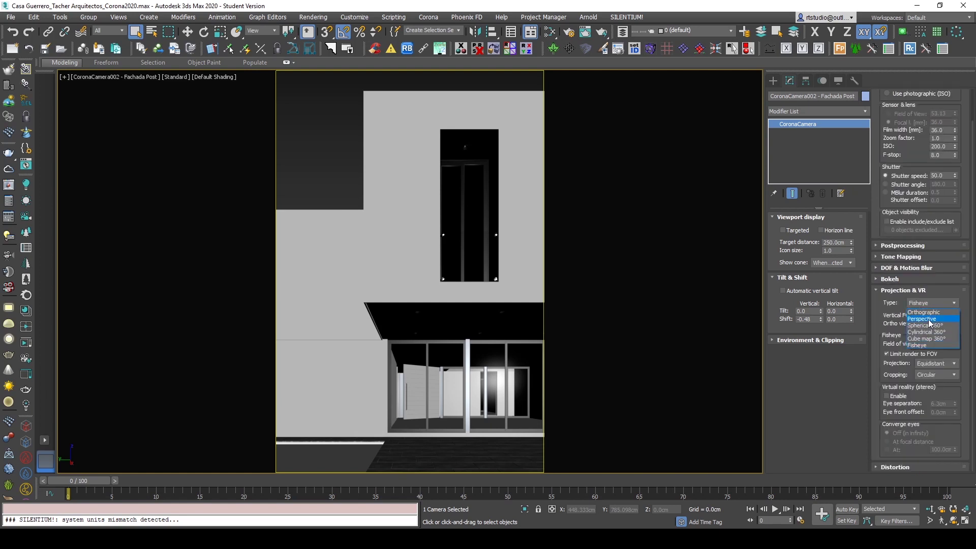
{"action": "left_click", "coordinate": [907, 314]}
{"action": "left_click", "coordinate": [897, 293]}
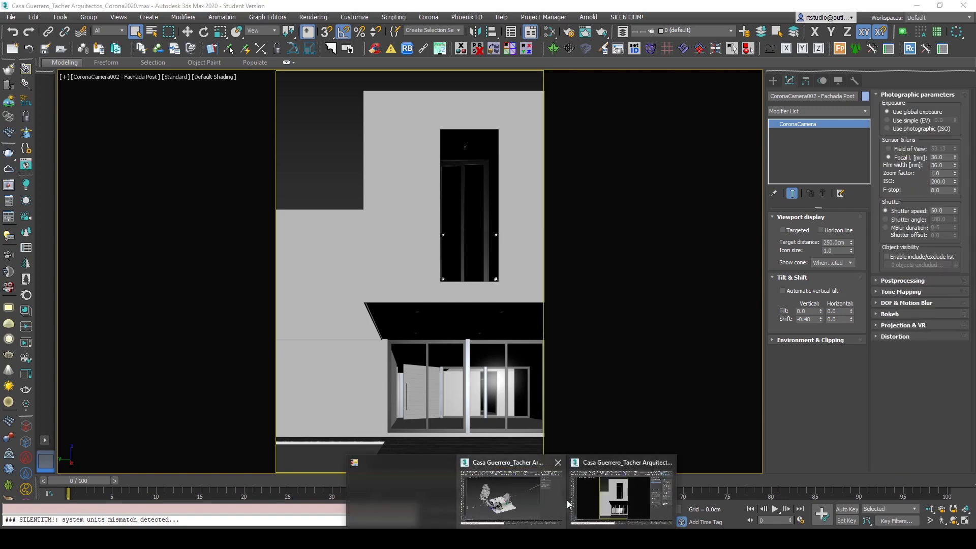
- Switch to the V-Ray version of the house scene and examine the camera type options in its render setup
{"action": "left_click", "coordinate": [624, 488]}
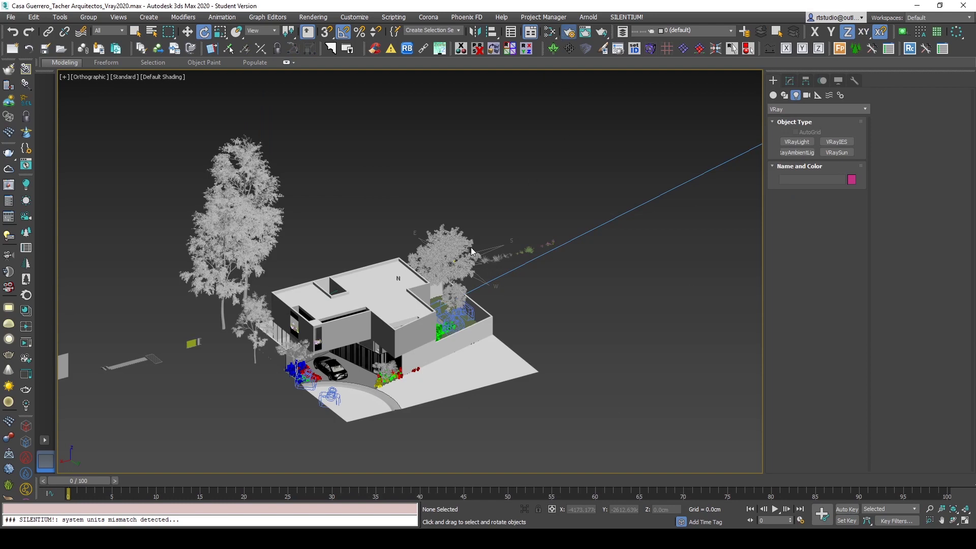
{"action": "key", "text": "F10"}
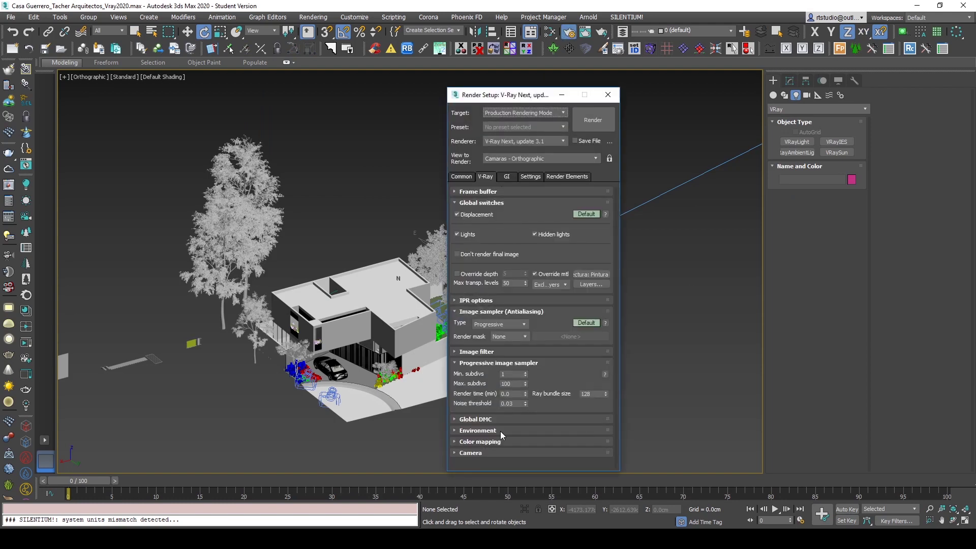
{"action": "left_click", "coordinate": [465, 452]}
{"action": "left_click_drag", "start_coordinate": [543, 96], "coordinate": [668, 90]}
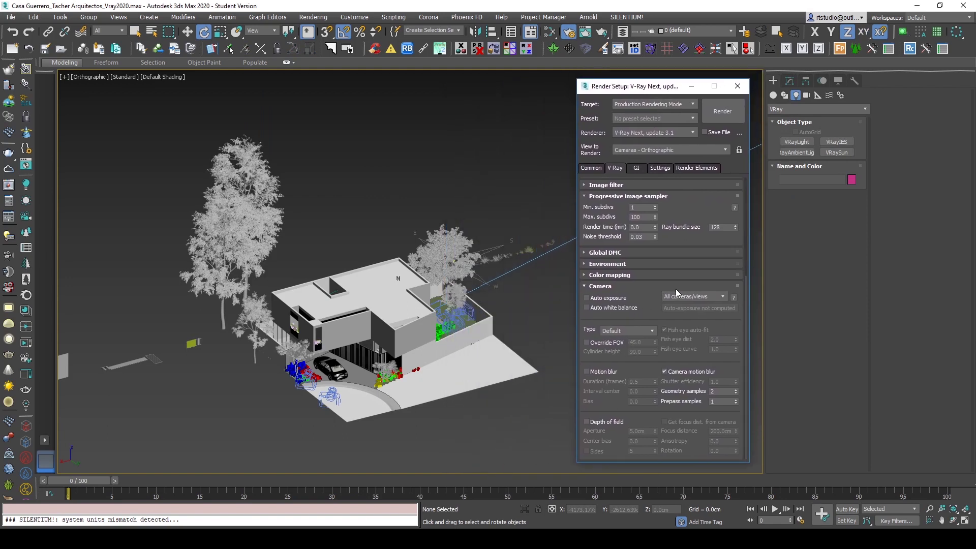
{"action": "left_click", "coordinate": [633, 331]}
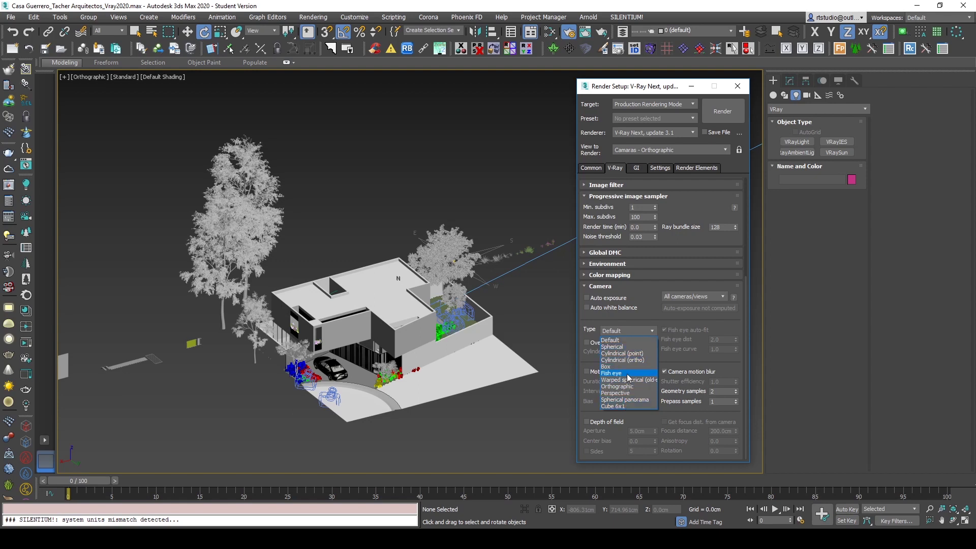
{"action": "left_click", "coordinate": [609, 309]}
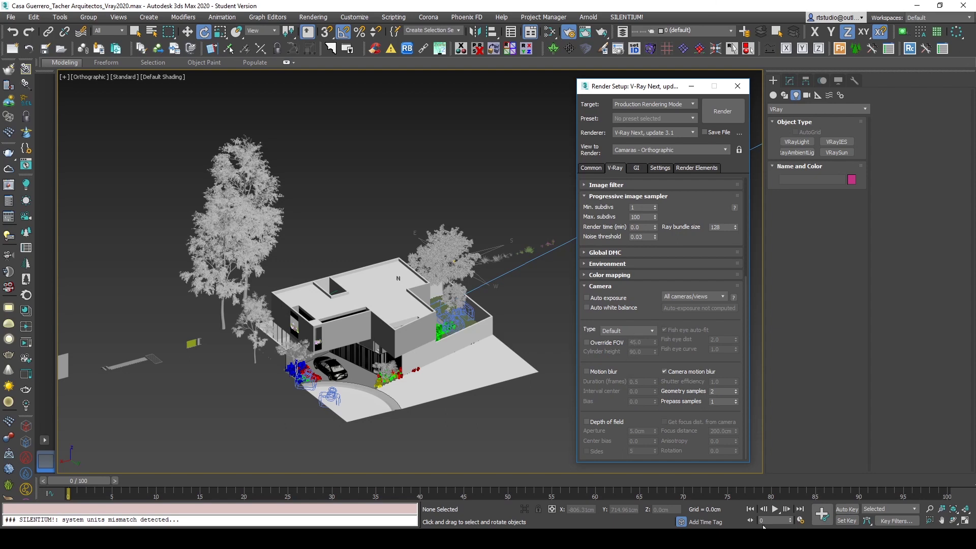
{"action": "left_click", "coordinate": [738, 90]}
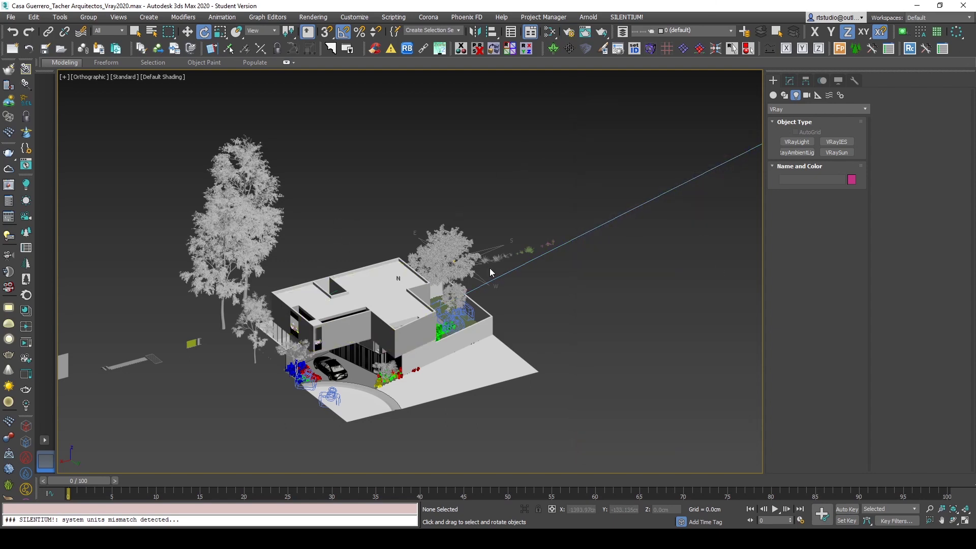
- Return to the Corona scene and show the Fachada Post camera's depth of field and motion blur settings
{"action": "mouse_move", "coordinate": [566, 540]}
{"action": "left_click", "coordinate": [564, 475]}
{"action": "key", "text": "w"}
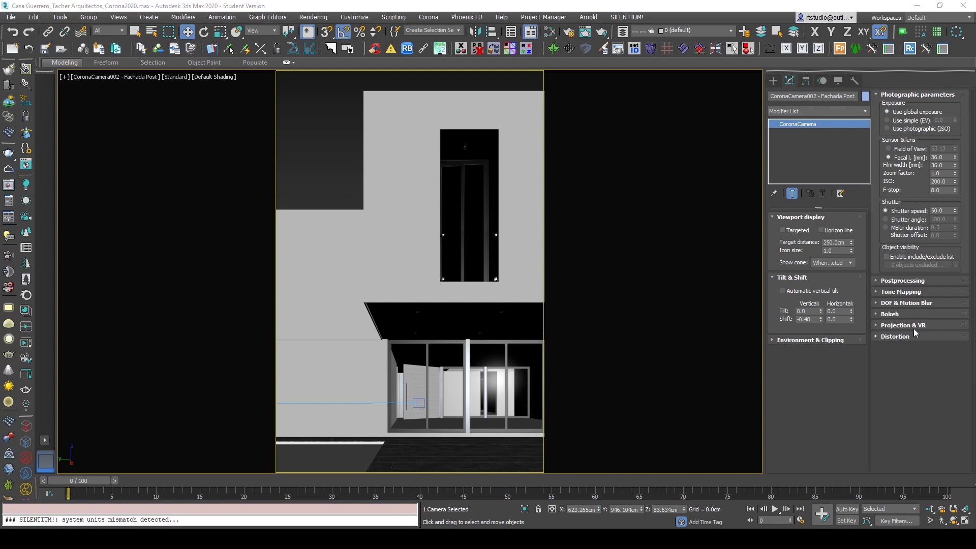
{"action": "left_click", "coordinate": [902, 304]}
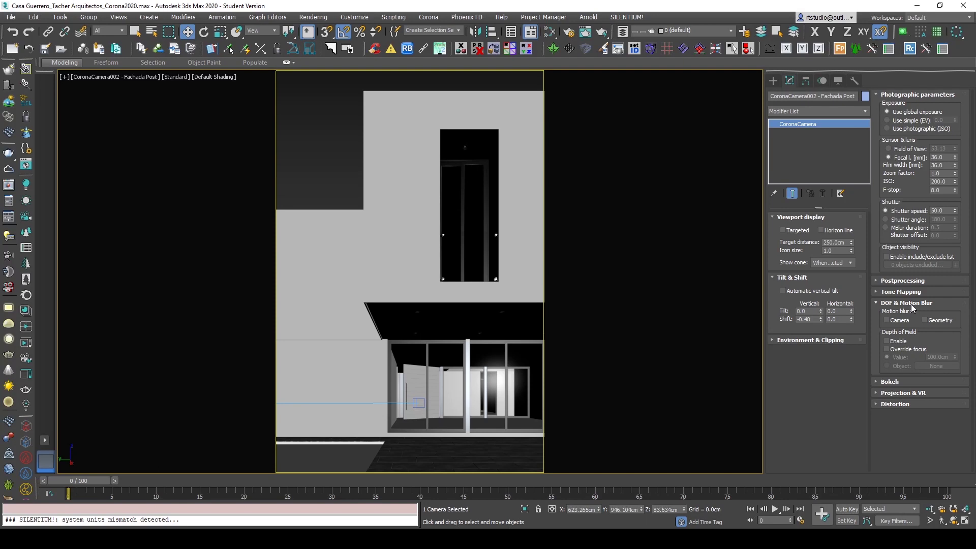
- Switch the viewport to CoronaCamera003 - Alberca and restore the Alberca state set
{"action": "left_click", "coordinate": [343, 162]}
{"action": "key", "text": "c"}
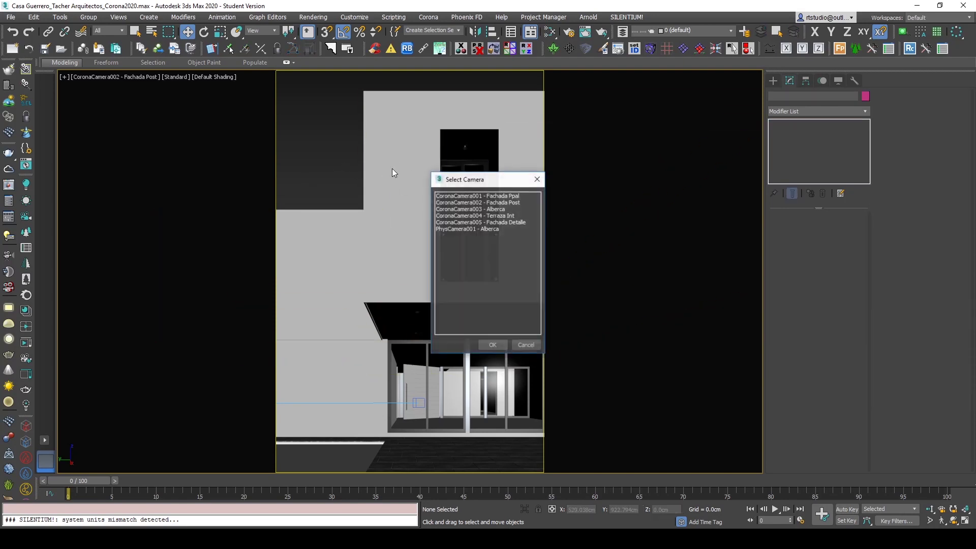
{"action": "double_click", "coordinate": [498, 209]}
{"action": "right_click", "coordinate": [450, 142]}
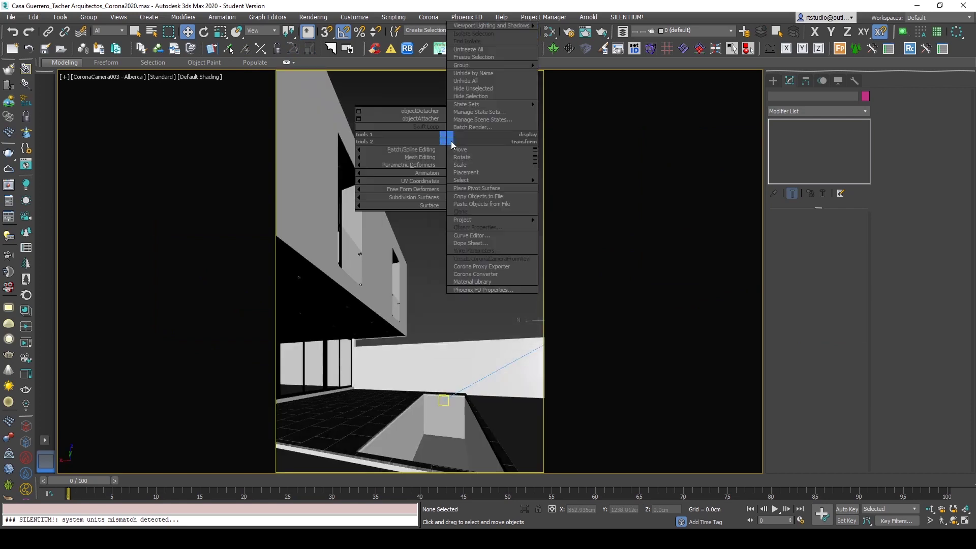
{"action": "mouse_move", "coordinate": [489, 104]}
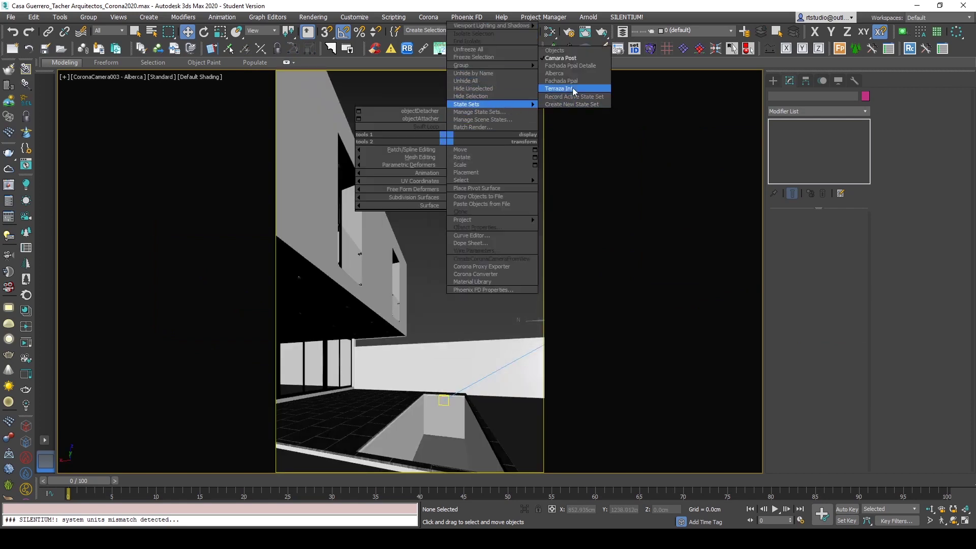
{"action": "left_click", "coordinate": [559, 89]}
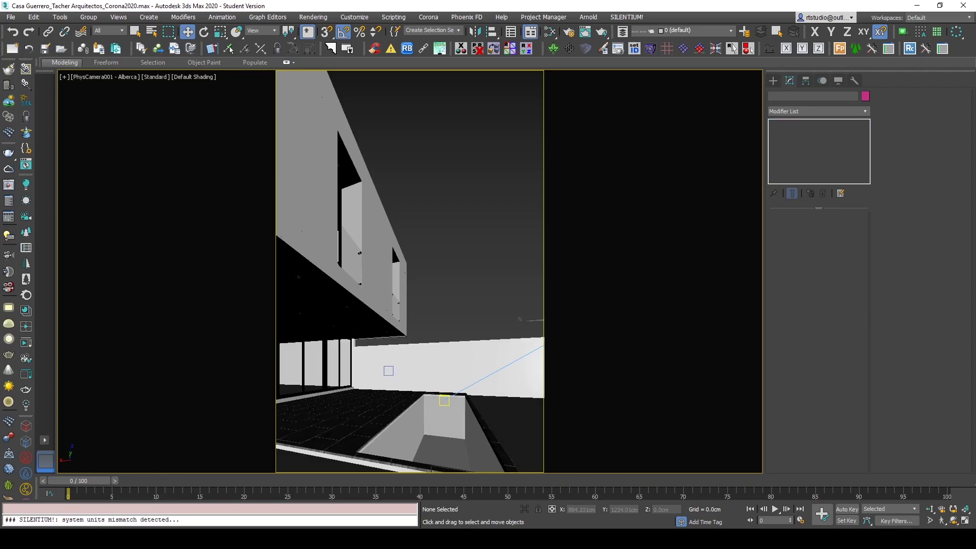
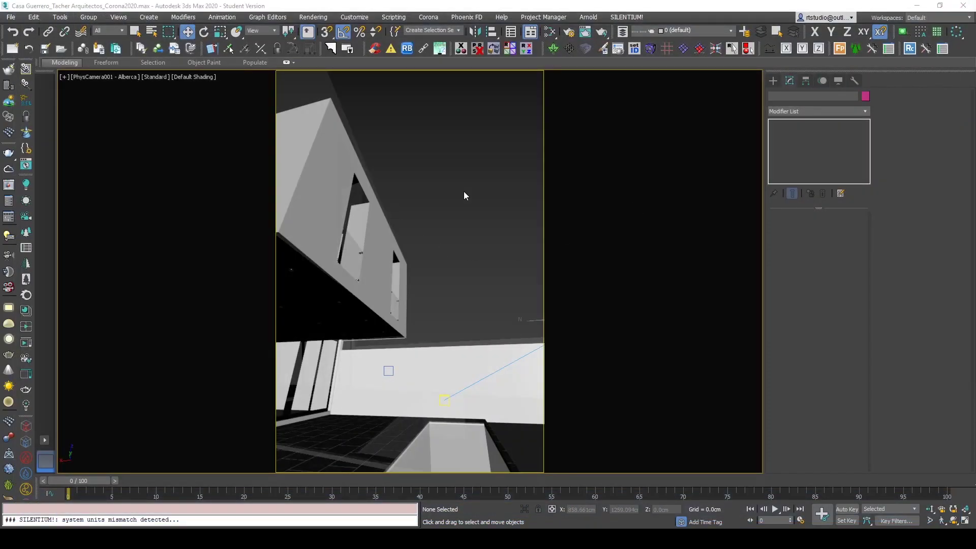
- Show the scene in a wireframe top view without safe frames and select CoronaCamera003 - Alberca beside the pool
{"action": "left_click", "coordinate": [463, 191]}
{"action": "key", "text": "t"}
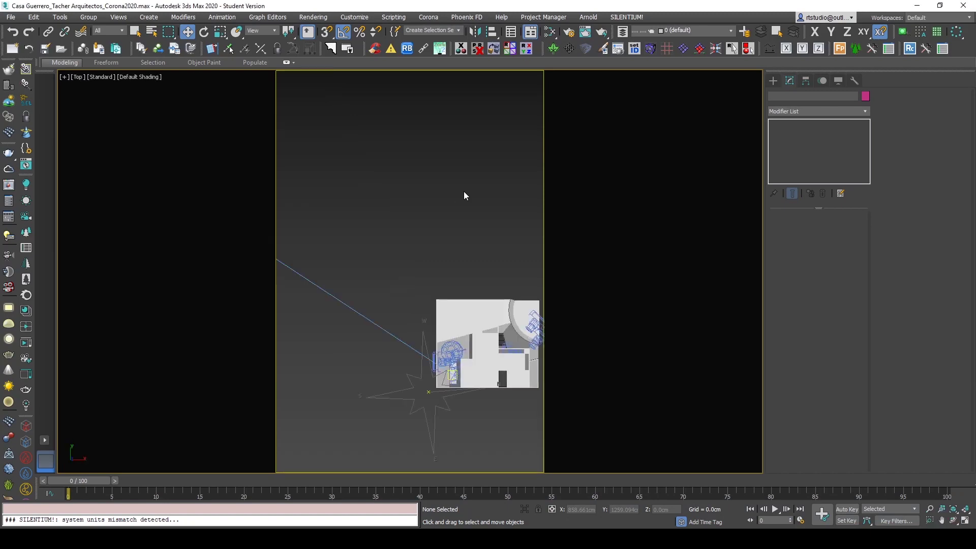
{"action": "key", "text": "shift+f"}
{"action": "key", "text": "F3"}
{"action": "middle_click_drag", "start_coordinate": [556, 356], "coordinate": [401, 249]}
{"action": "scroll", "coordinate": [400, 249], "scroll_direction": "up", "scroll_amount": 8}
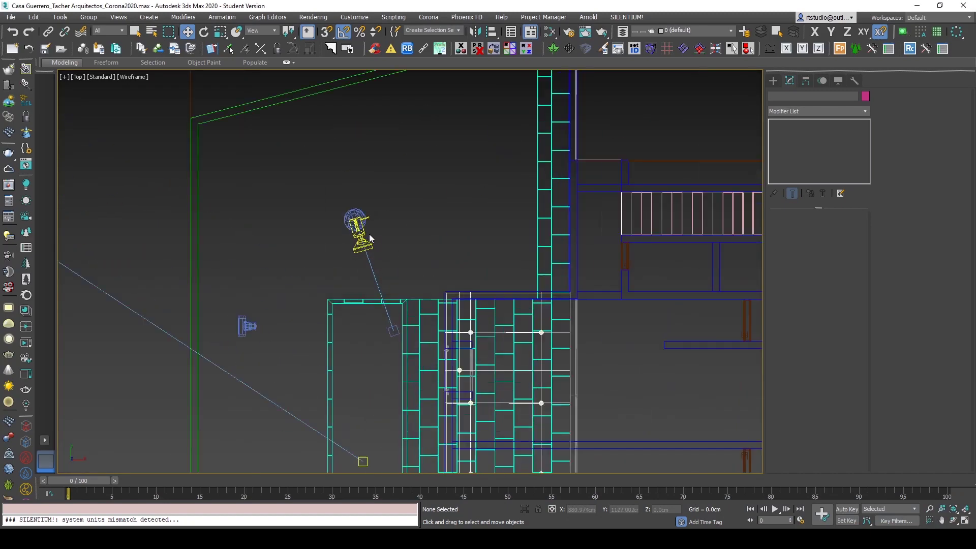
{"action": "left_click", "coordinate": [342, 204]}
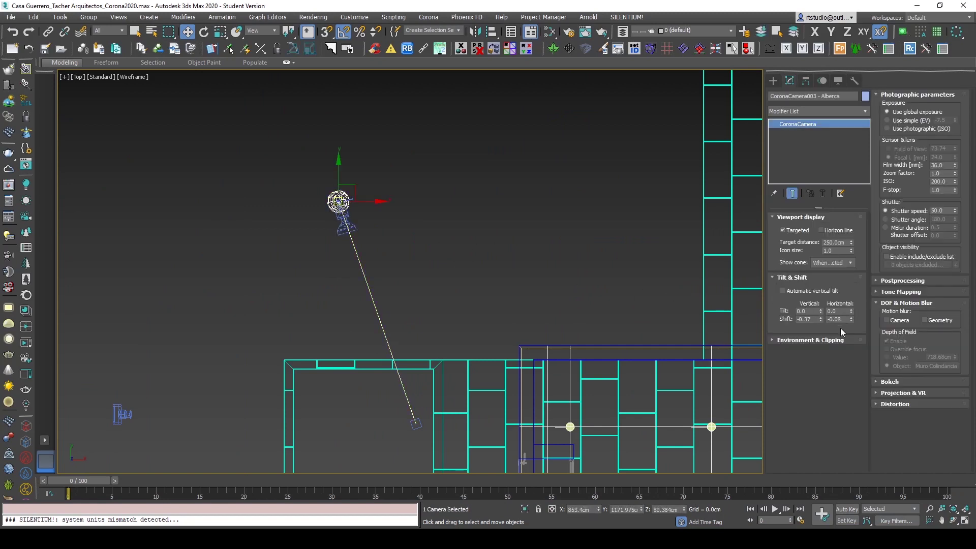
- Collapse the depth of field settings and examine the Alberca camera's projection and VR type
{"action": "left_click", "coordinate": [906, 305]}
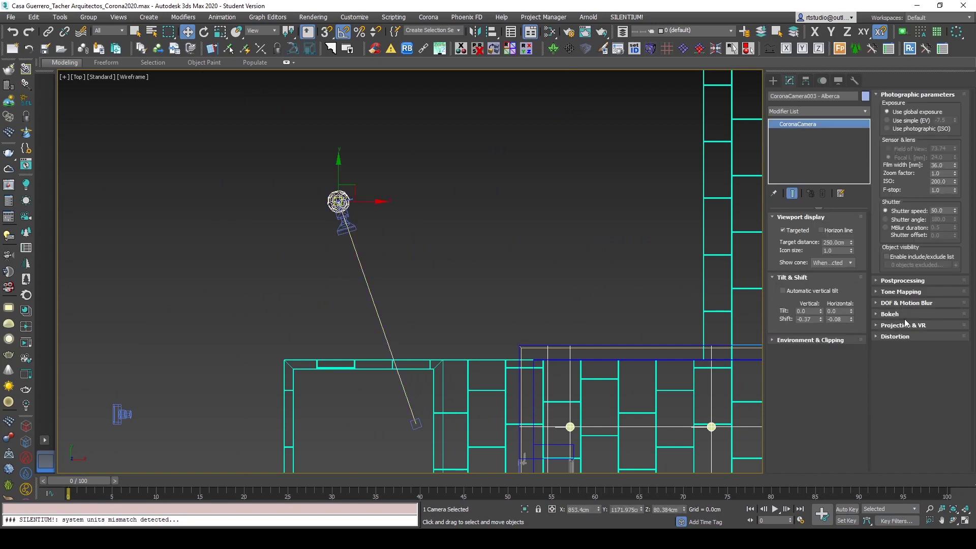
{"action": "left_click", "coordinate": [904, 326]}
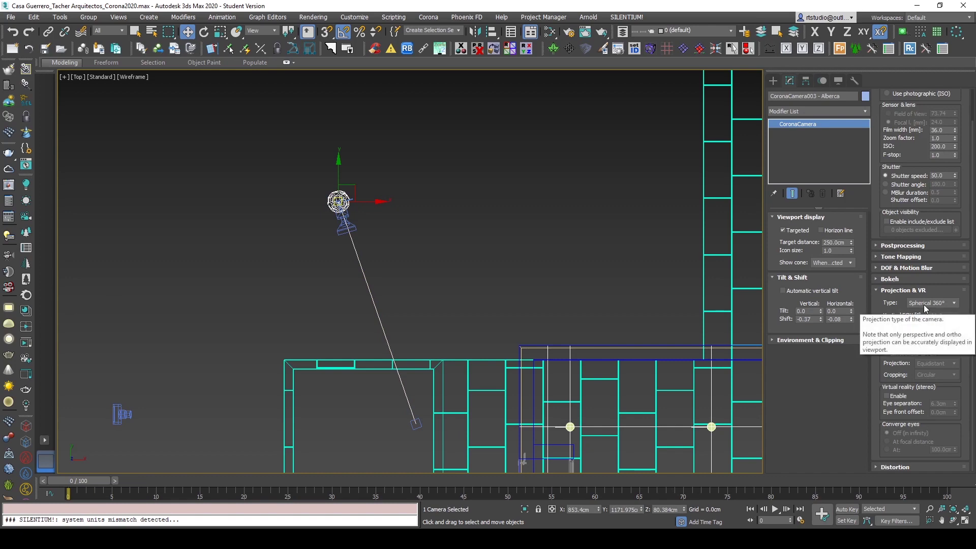
{"action": "scroll", "coordinate": [472, 291], "scroll_direction": "down", "scroll_amount": 10}
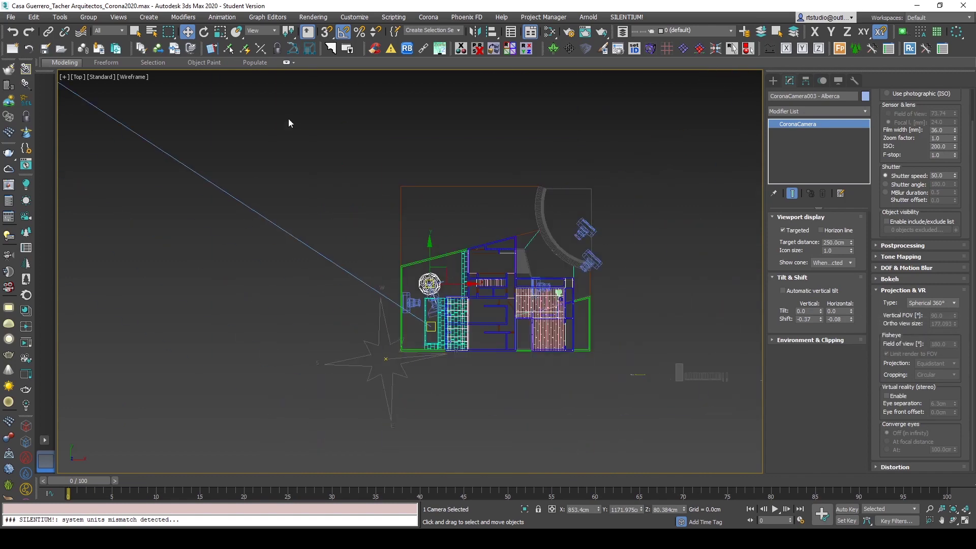
- Switch the Alberca camera's projection type to Fisheye and inspect its icon in an orthographic view
{"action": "scroll", "coordinate": [204, 190], "scroll_direction": "up", "scroll_amount": 5}
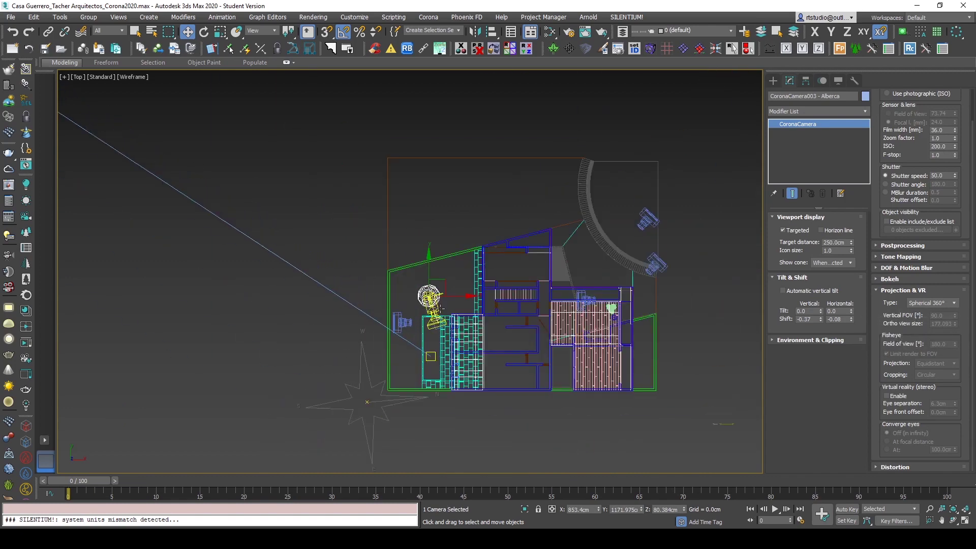
{"action": "scroll", "coordinate": [146, 192], "scroll_direction": "down", "scroll_amount": 3}
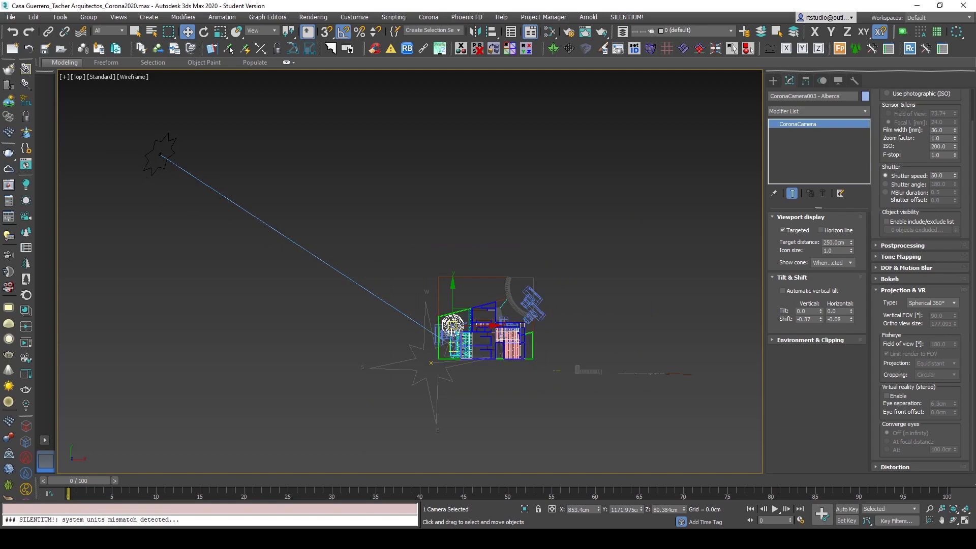
{"action": "key", "text": "z"}
{"action": "middle_click_drag", "start_coordinate": [489, 277], "coordinate": [432, 203]}
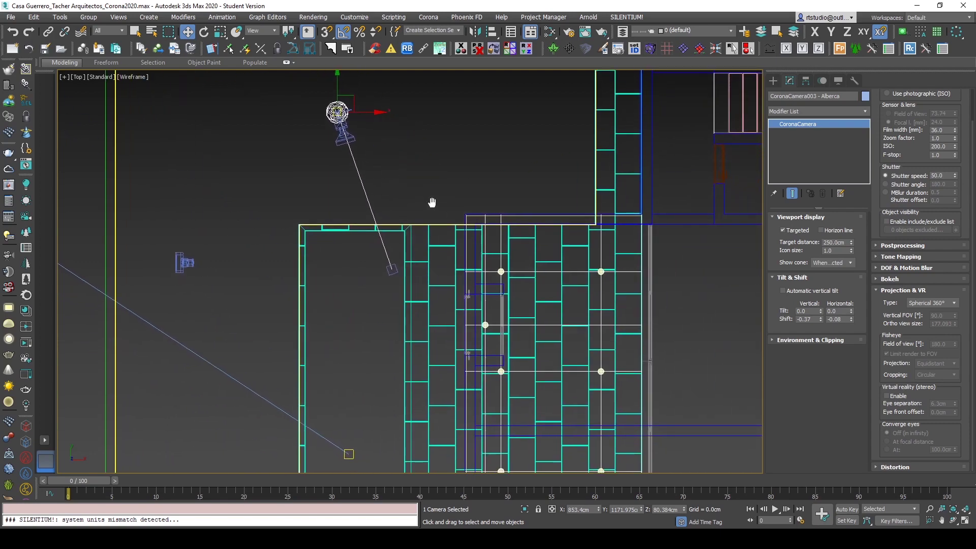
{"action": "left_click", "coordinate": [941, 304]}
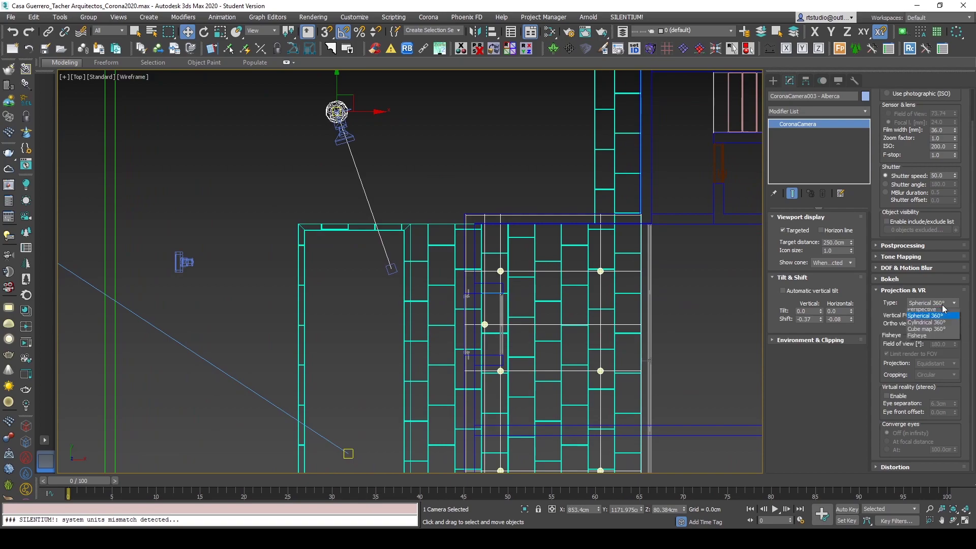
{"action": "left_click", "coordinate": [942, 312]}
{"action": "middle_click_drag", "start_coordinate": [458, 275], "coordinate": [293, 344], "text": "alt"}
{"action": "left_click", "coordinate": [933, 303]}
{"action": "left_click", "coordinate": [928, 347]}
{"action": "scroll", "coordinate": [305, 202], "scroll_direction": "up", "scroll_amount": 8}
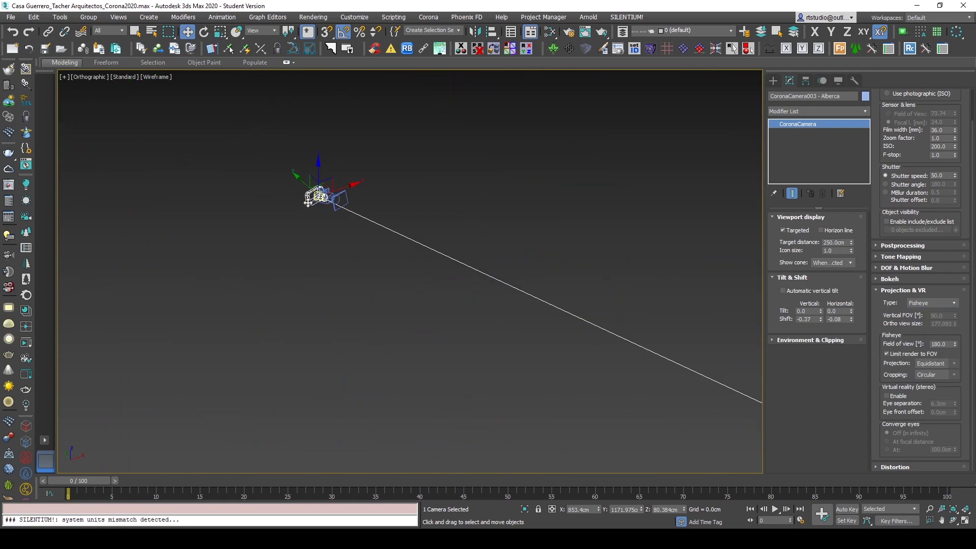
{"action": "scroll", "coordinate": [345, 237], "scroll_direction": "down", "scroll_amount": 8}
- Try the Cube map 360° and Spherical 360° projection types on the Alberca camera
{"action": "left_click", "coordinate": [938, 304]}
{"action": "left_click", "coordinate": [933, 338]}
{"action": "left_click", "coordinate": [952, 303]}
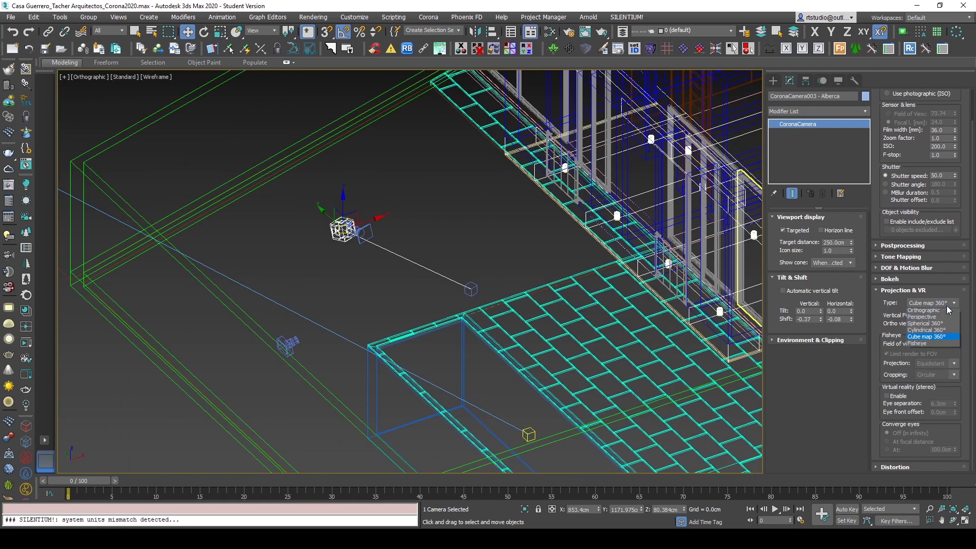
{"action": "left_click", "coordinate": [937, 325]}
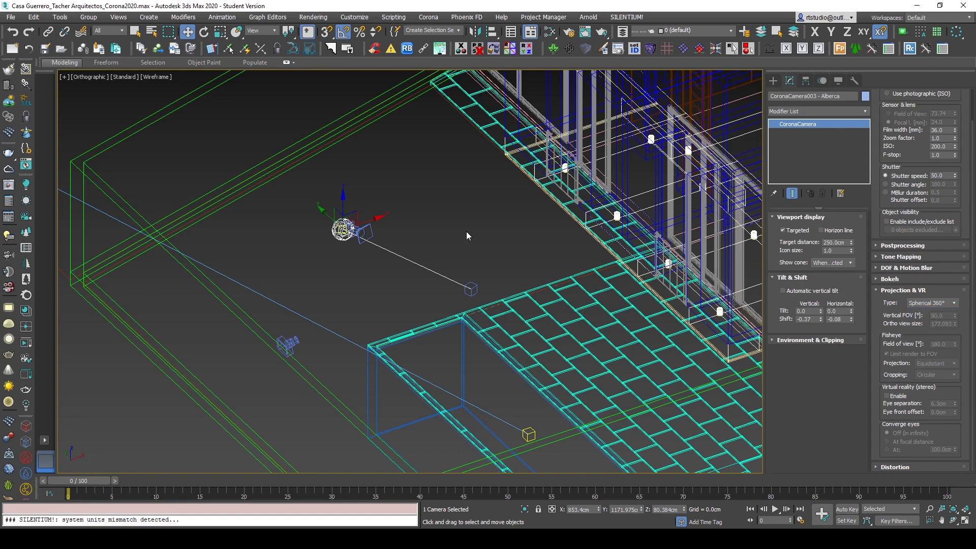
- Set the Alberca camera's projection type to Perspective and show its cone beside the pool in the top view
{"action": "left_click", "coordinate": [935, 304]}
{"action": "left_click", "coordinate": [936, 319]}
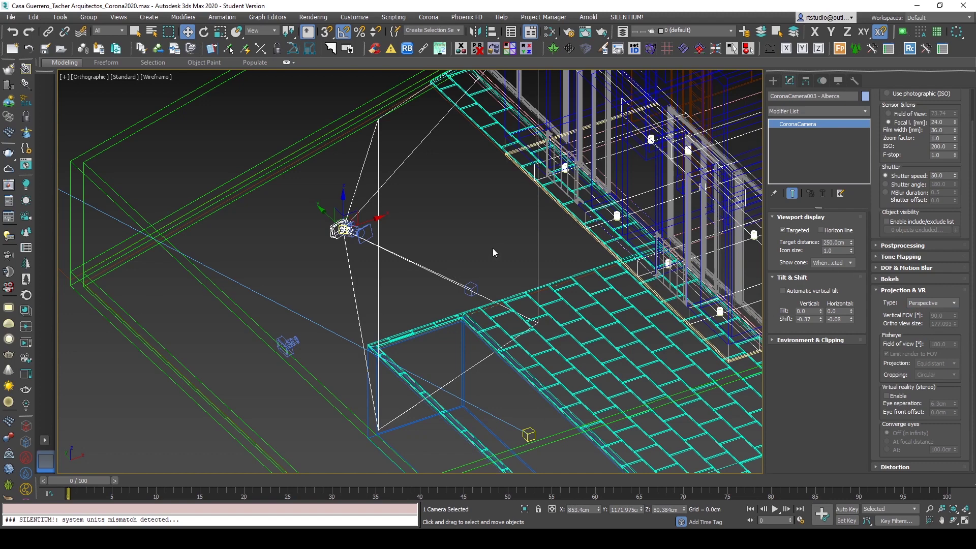
{"action": "key", "text": "t"}
{"action": "key", "text": "z"}
{"action": "scroll", "coordinate": [453, 234], "scroll_direction": "down", "scroll_amount": 6}
{"action": "scroll", "coordinate": [465, 294], "scroll_direction": "up", "scroll_amount": 2}
{"action": "middle_click_drag", "start_coordinate": [464, 295], "coordinate": [393, 263]}
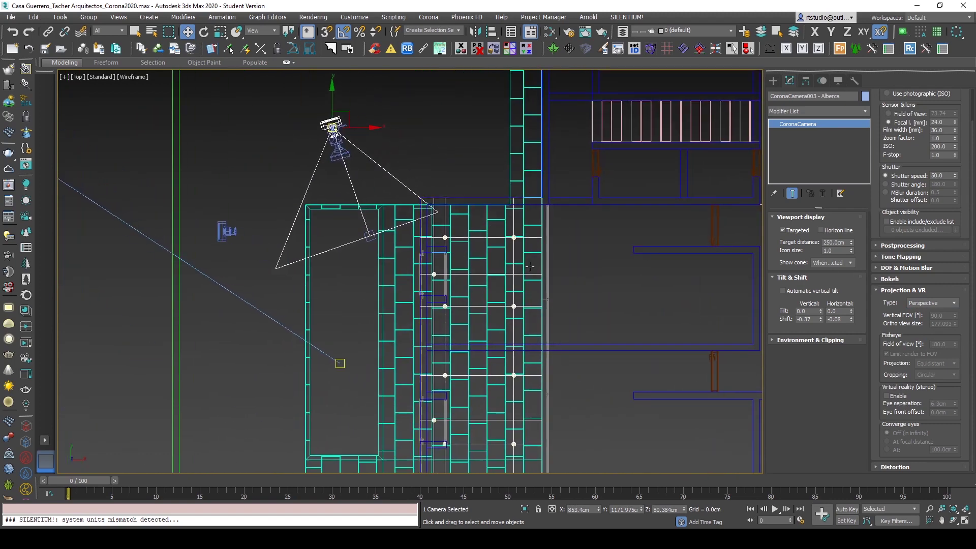
- Collapse the Projection & VR settings and show the Alberca camera's depth of field and motion blur options
{"action": "left_click", "coordinate": [899, 290]}
{"action": "left_click", "coordinate": [899, 303]}
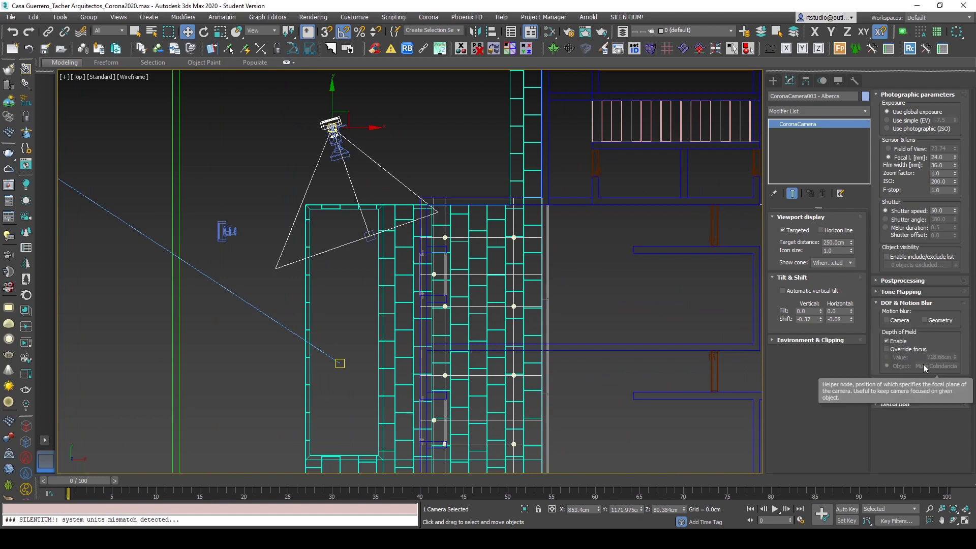
{"action": "scroll", "coordinate": [370, 221], "scroll_direction": "down", "scroll_amount": 2}
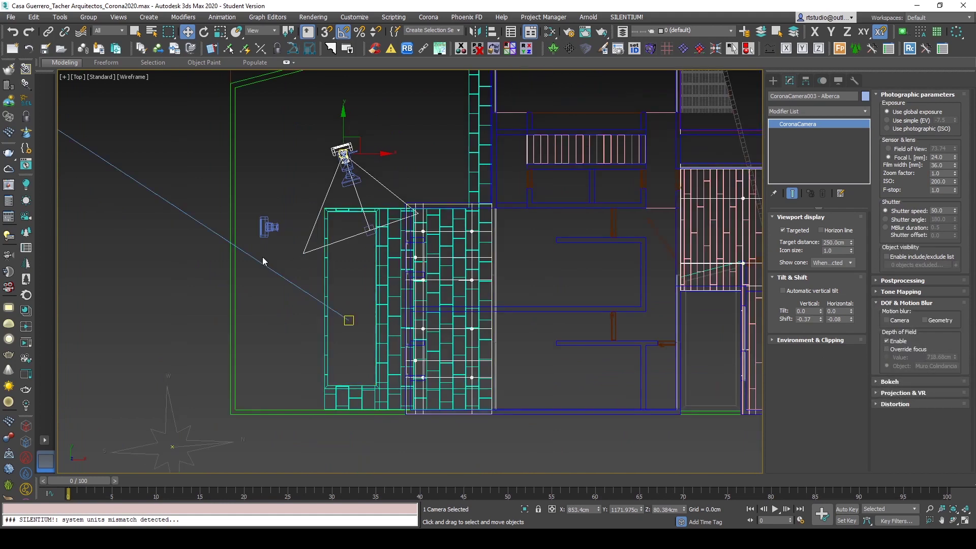
{"action": "middle_click_drag", "start_coordinate": [433, 170], "coordinate": [422, 191]}
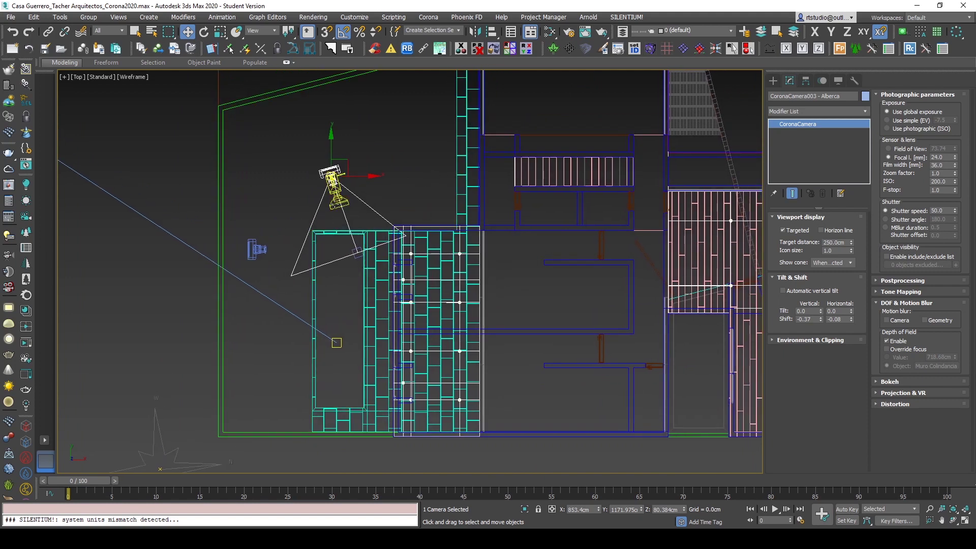
- Select PhysCamera001 - Alberca and look through it with safe frames and default shading
{"action": "left_click", "coordinate": [334, 203]}
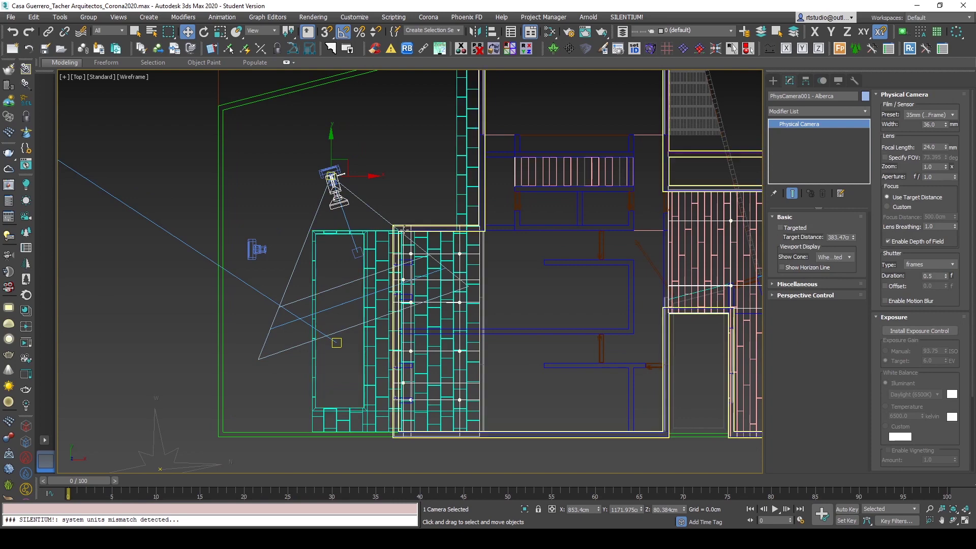
{"action": "key", "text": "c"}
{"action": "key", "text": "shift+f"}
{"action": "key", "text": "F3"}
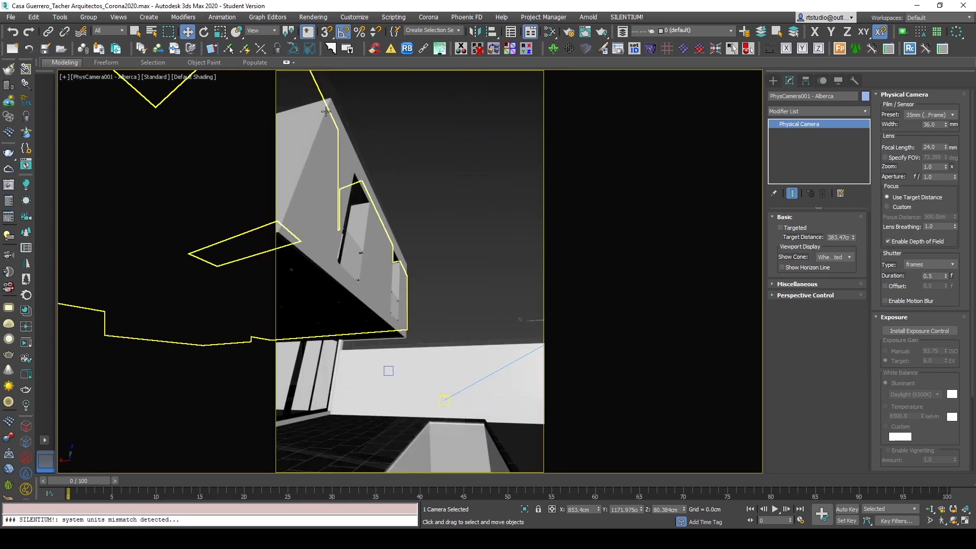
- Unhide the Arbustos and Muebles Terraza layers
{"action": "left_click", "coordinate": [705, 31]}
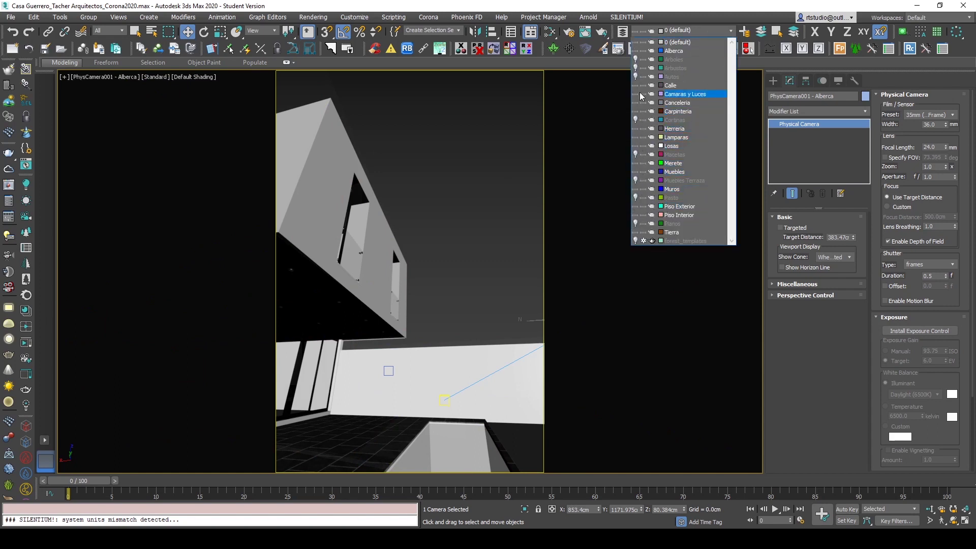
{"action": "left_click", "coordinate": [635, 68]}
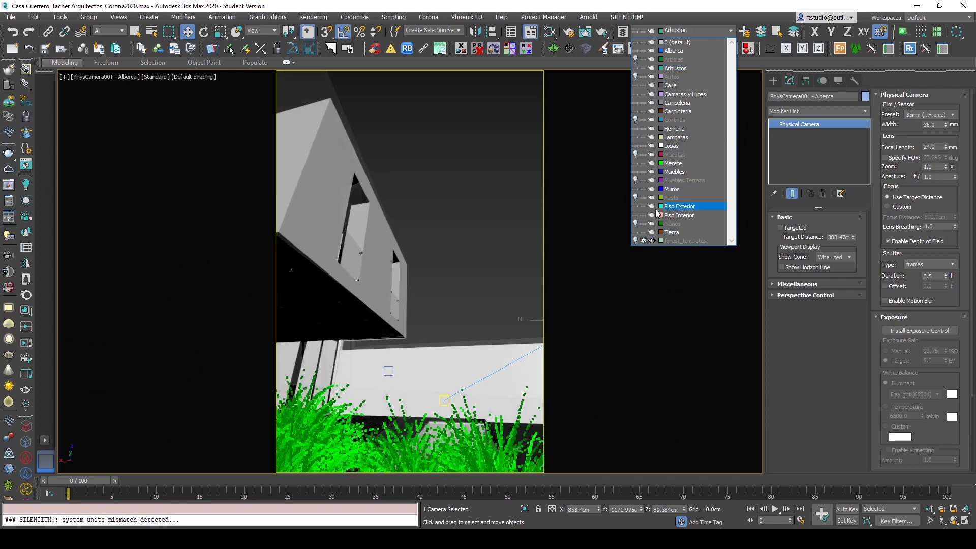
{"action": "left_click", "coordinate": [635, 179]}
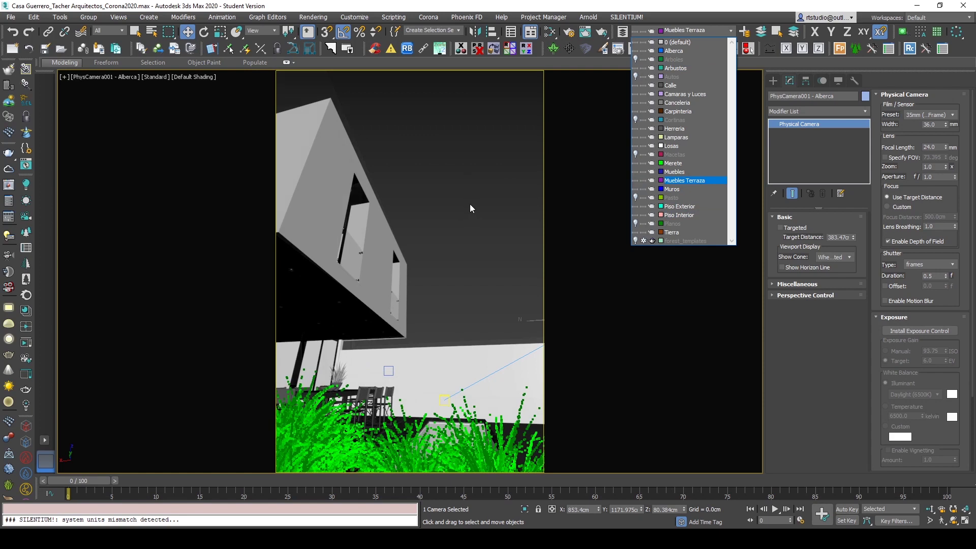
{"action": "left_click", "coordinate": [799, 296]}
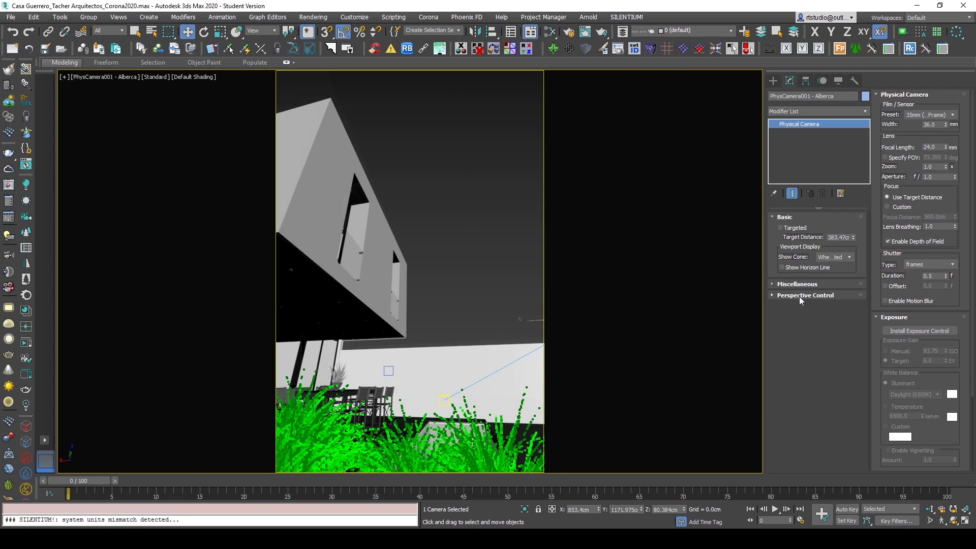
- Expand the physical camera's Perspective Control settings and try a vertical lens shift of 0%
{"action": "left_click", "coordinate": [813, 297]}
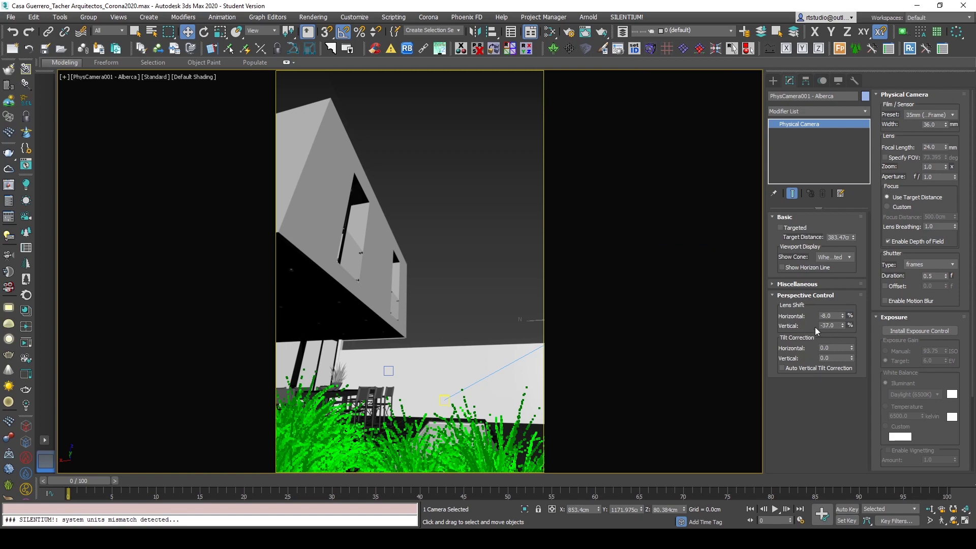
{"action": "left_click", "coordinate": [820, 326]}
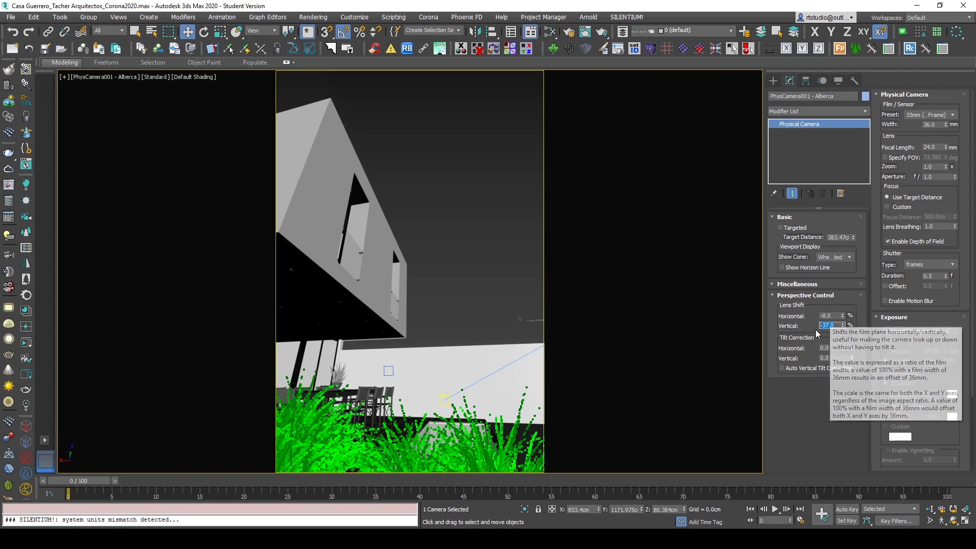
{"action": "type", "text": "0"}
{"action": "key", "text": "Return"}
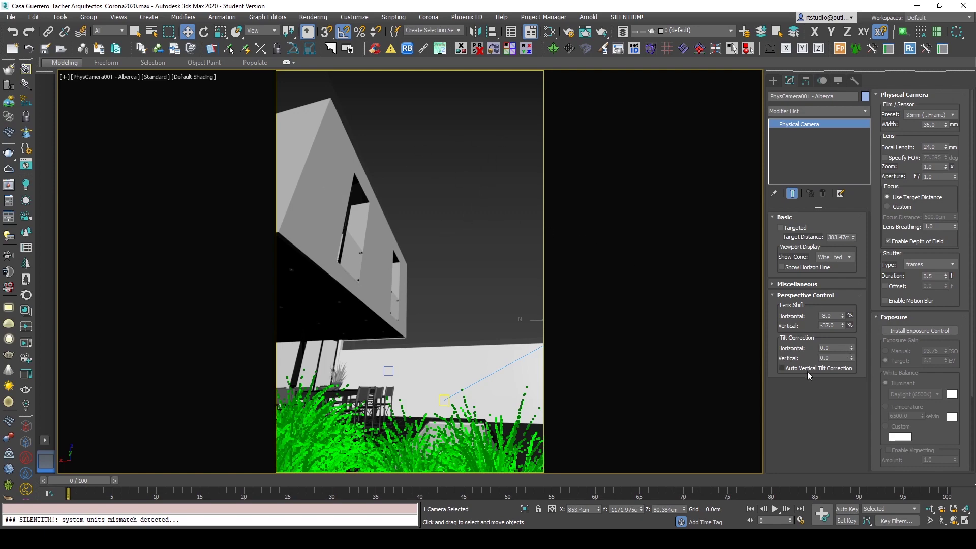
- Show the physical camera beside the pool in a wireframe top view without safe frames
{"action": "key", "text": "t"}
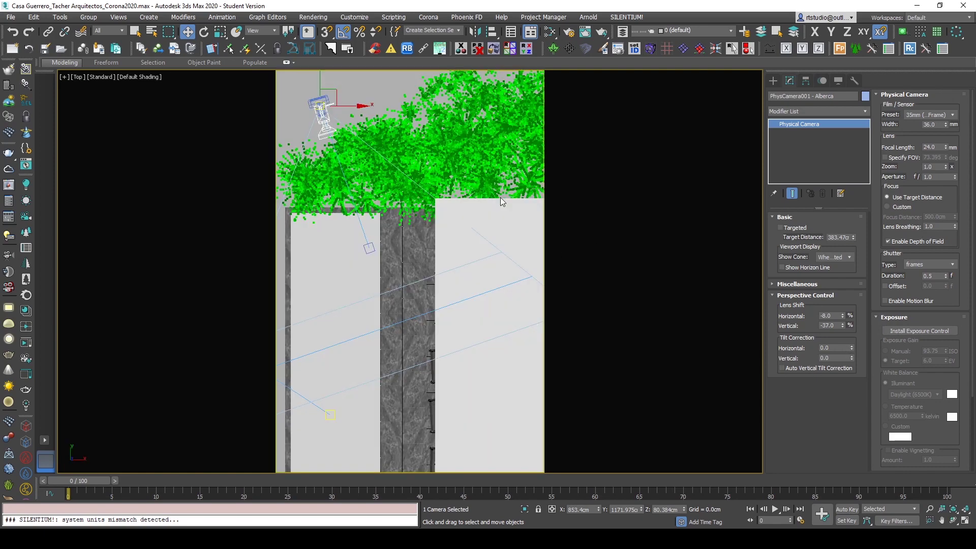
{"action": "middle_click_drag", "start_coordinate": [452, 262], "coordinate": [416, 312]}
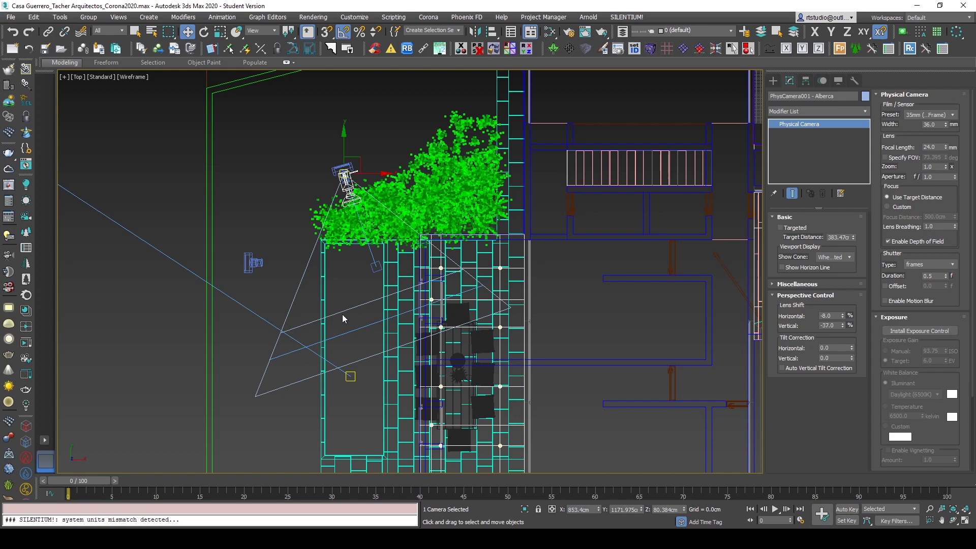
{"action": "scroll", "coordinate": [305, 187], "scroll_direction": "down", "scroll_amount": 2}
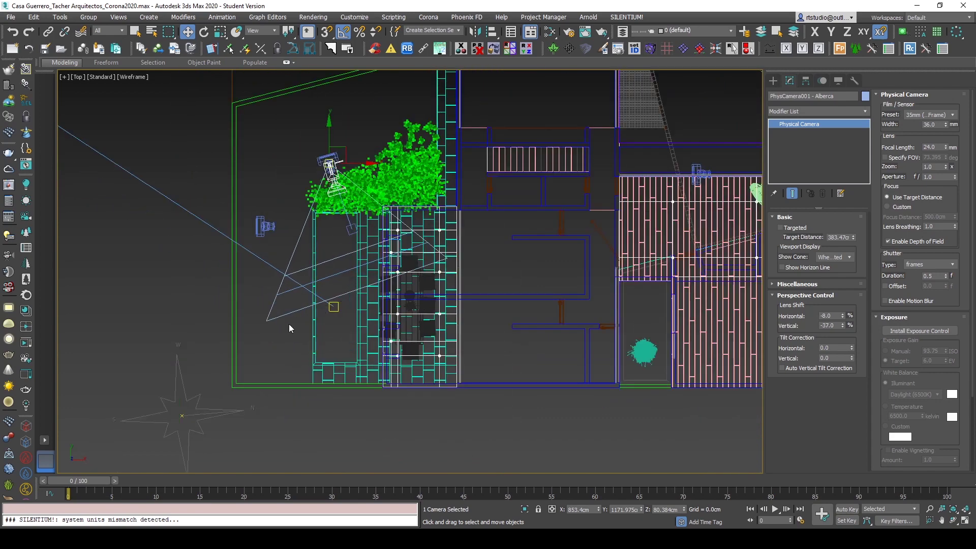
{"action": "middle_click_drag", "start_coordinate": [417, 349], "coordinate": [418, 378]}
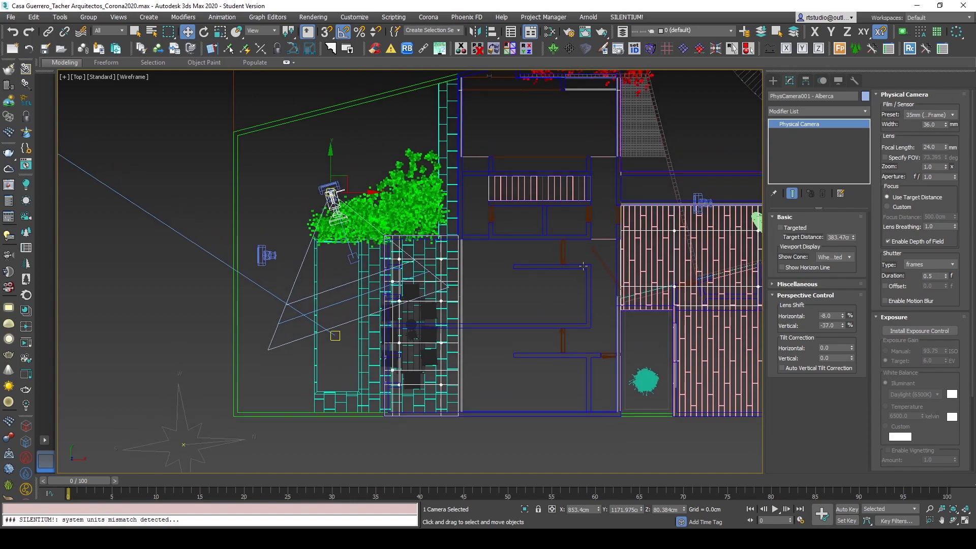
- Try apertures of f/8 and f/0.5 on the physical camera, and return it to f/1
{"action": "double_click", "coordinate": [936, 175]}
{"action": "type", "text": "8"}
{"action": "key", "text": "Return"}
{"action": "scroll", "coordinate": [441, 173], "scroll_direction": "up", "scroll_amount": 5}
{"action": "scroll", "coordinate": [440, 173], "scroll_direction": "down", "scroll_amount": 3}
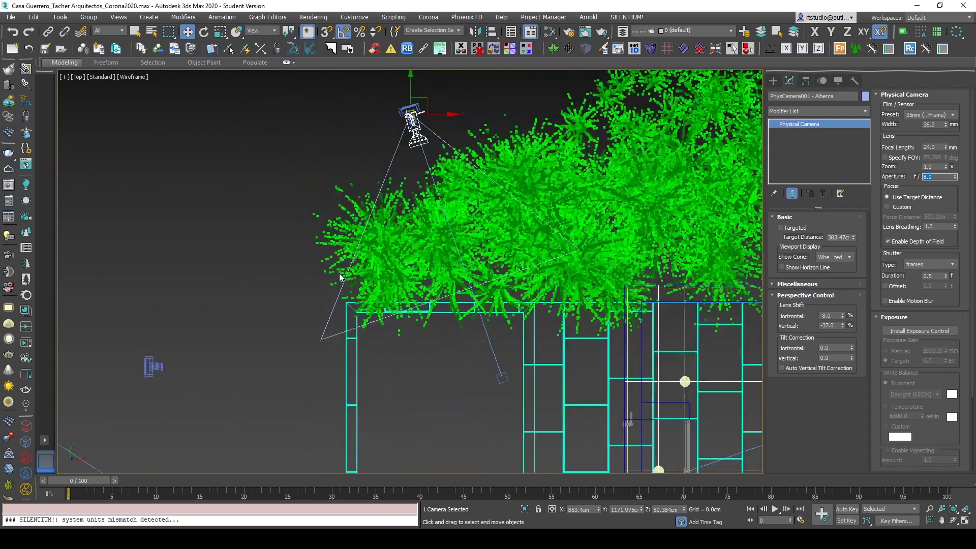
{"action": "type", "text": "0.5"}
{"action": "key", "text": "Return"}
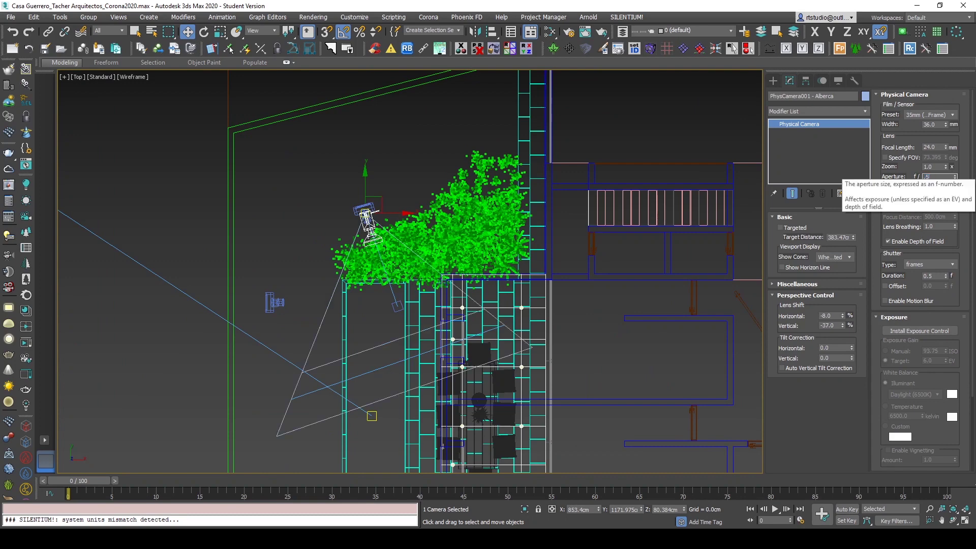
{"action": "type", "text": "1"}
{"action": "key", "text": "Return"}
{"action": "middle_click_drag", "start_coordinate": [521, 367], "coordinate": [503, 307]}
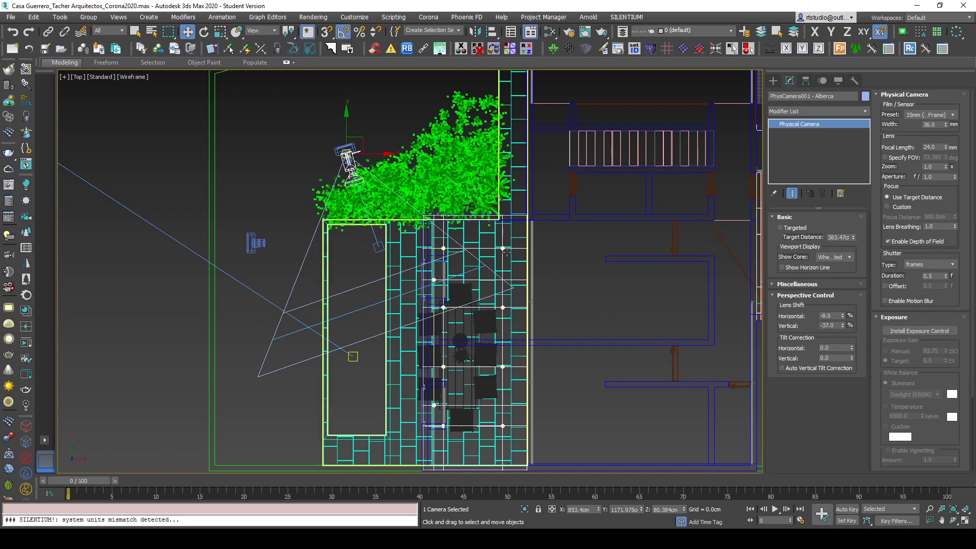
- Select CoronaCamera003 - Alberca, look through it with shading and safe frames, and point out its F-stop setting
{"action": "left_click", "coordinate": [334, 148]}
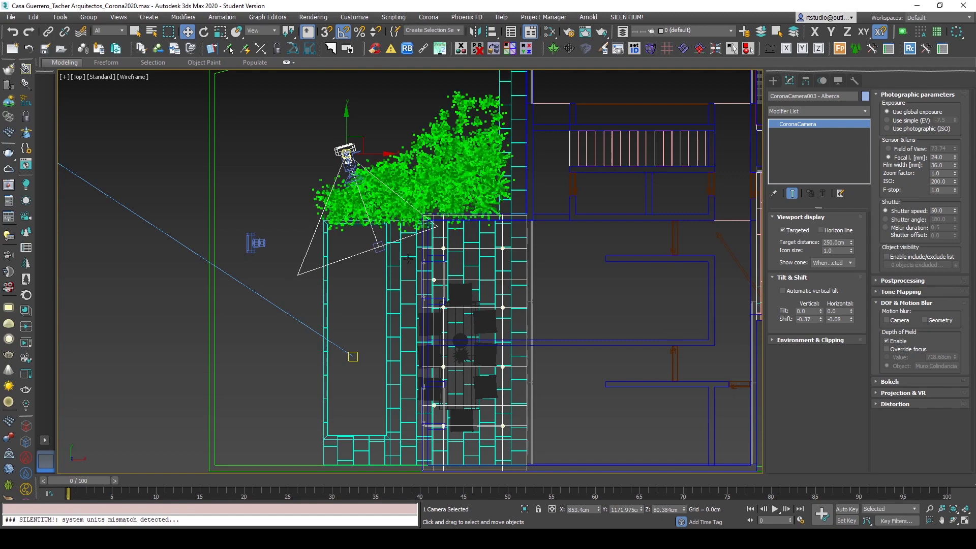
{"action": "key", "text": "c"}
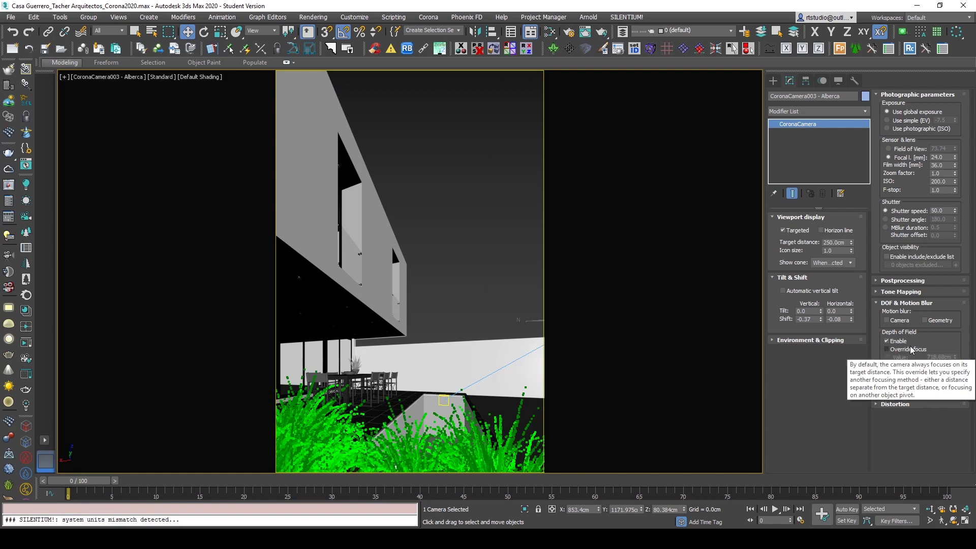
{"action": "double_click", "coordinate": [943, 190]}
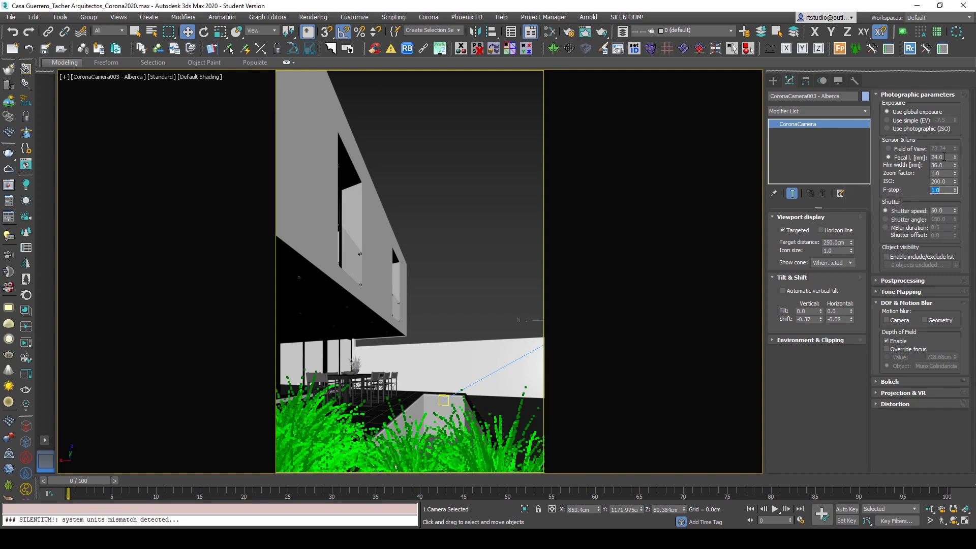
- Try focal lengths of 34, 40 and 20 mm on the Alberca Corona camera
{"action": "double_click", "coordinate": [941, 157]}
{"action": "key", "text": "Return"}
{"action": "type", "text": "34"}
{"action": "key", "text": "Return"}
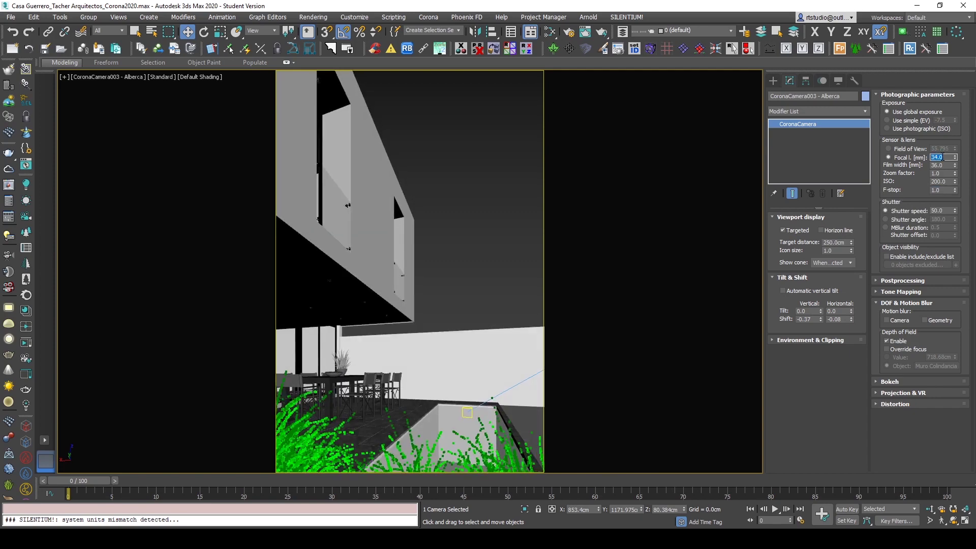
{"action": "type", "text": "40"}
{"action": "key", "text": "Return"}
{"action": "type", "text": "20"}
{"action": "key", "text": "Return"}
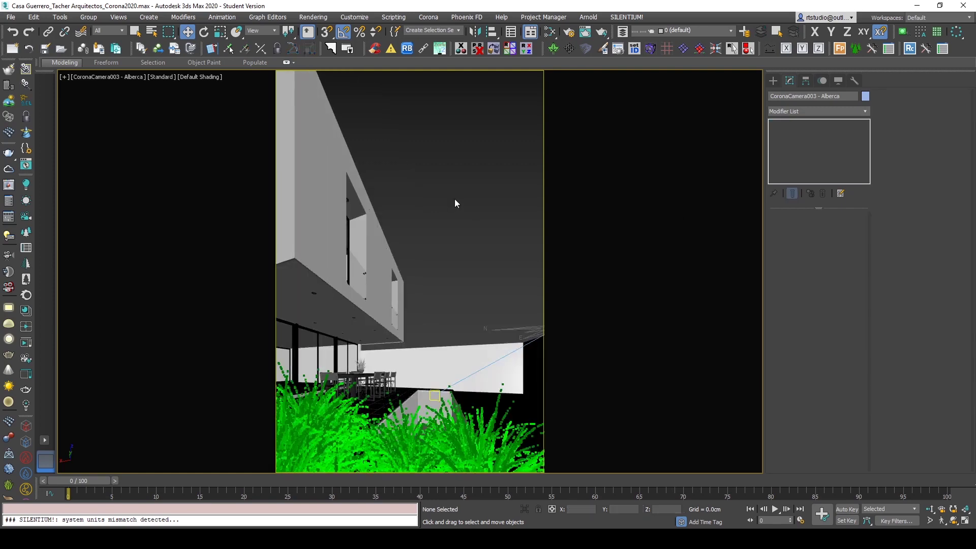
- Undo the focal length changes on the Alberca Corona camera
{"action": "key", "text": "ctrl+z"}
{"action": "key", "text": "ctrl+z"}
{"action": "key", "text": "ctrl+z"}
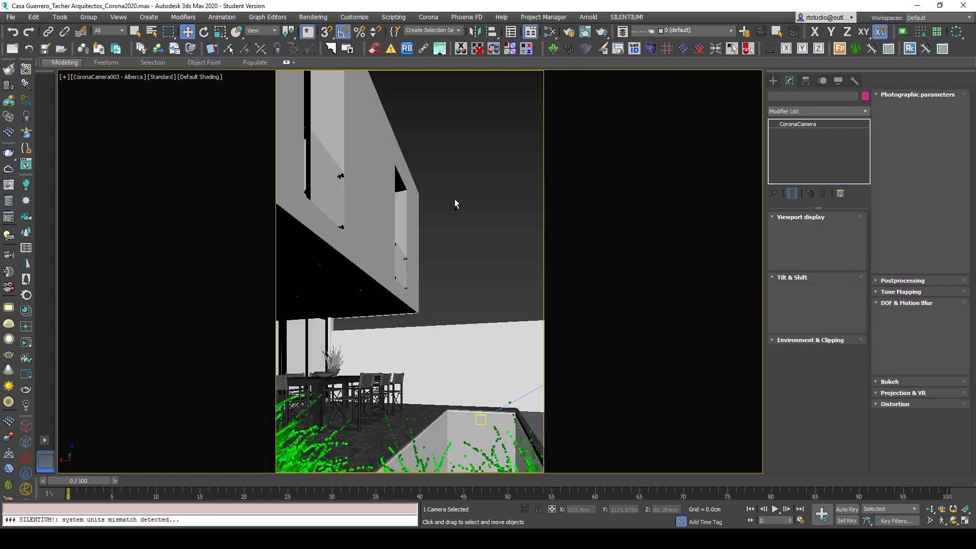
{"action": "key", "text": "ctrl+z"}
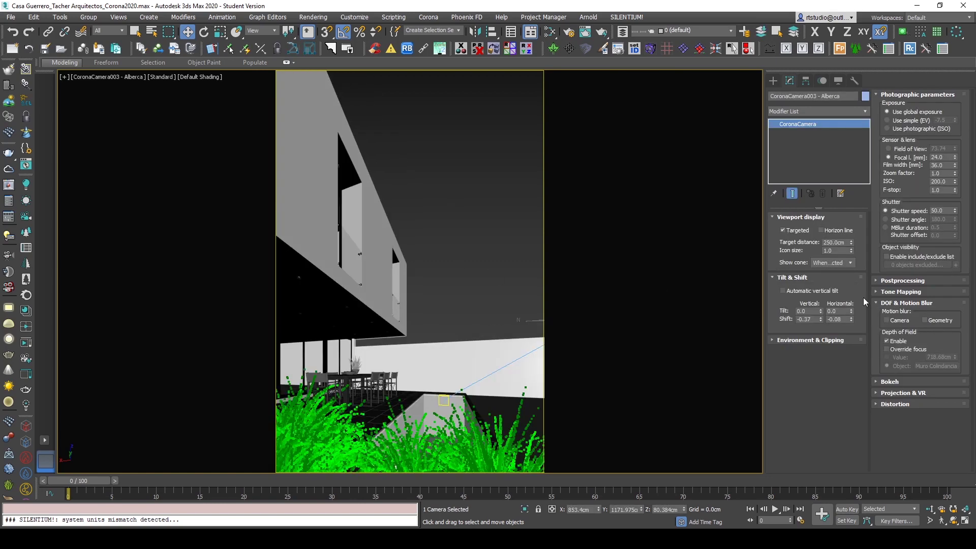
- Show the Corona frame buffer and start an interactive render through CoronaCamera003 - Alberca
{"action": "left_click", "coordinate": [25, 374]}
{"action": "left_click_drag", "start_coordinate": [533, 90], "coordinate": [538, 93]}
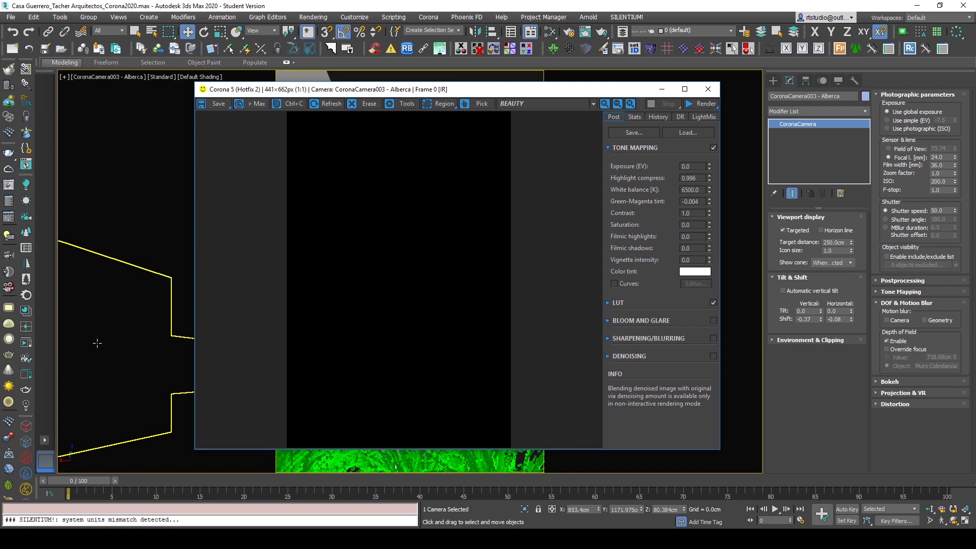
{"action": "left_click", "coordinate": [31, 339]}
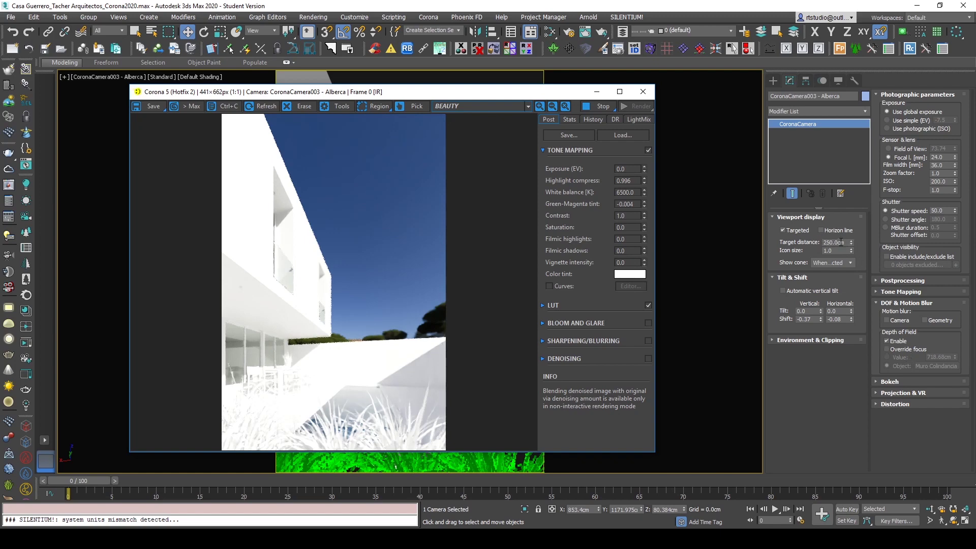
- Return to the four-viewport layout and turn the orthographic view beside the camera view into a Top view framed on the camera
{"action": "left_click", "coordinate": [964, 521]}
{"action": "left_click_drag", "start_coordinate": [442, 95], "coordinate": [845, 115]}
{"action": "scroll", "coordinate": [455, 148], "scroll_direction": "down", "scroll_amount": 5}
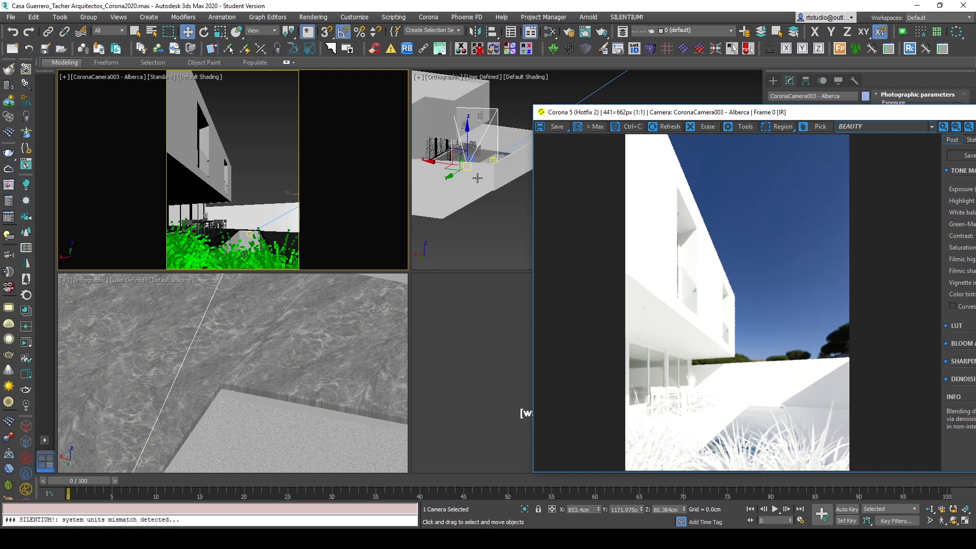
{"action": "right_click", "coordinate": [491, 193]}
{"action": "key", "text": "t"}
{"action": "key", "text": "z"}
{"action": "scroll", "coordinate": [483, 193], "scroll_direction": "down", "scroll_amount": 5}
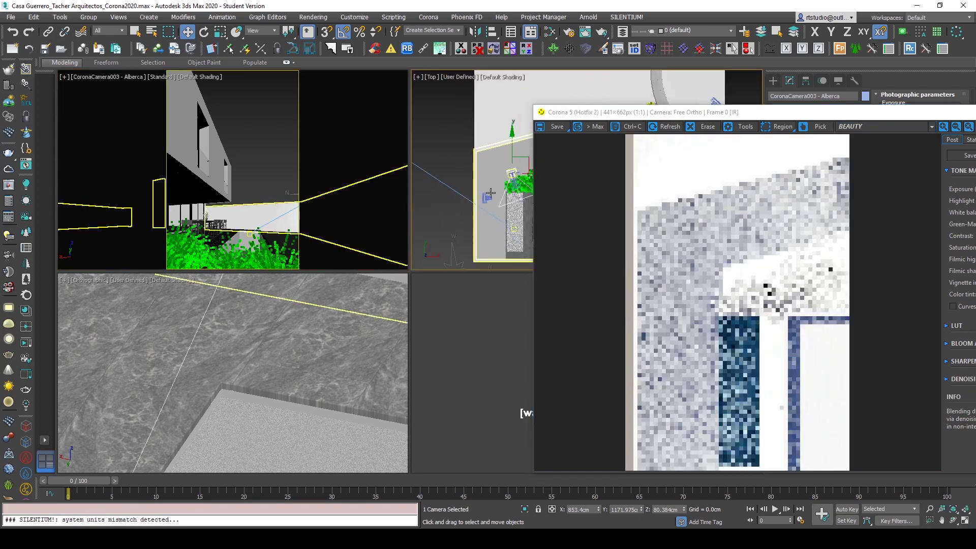
- Lock the interactive render to the CoronaCamera003 - Alberca view and check the view to render in Render Setup
{"action": "right_click", "coordinate": [229, 129]}
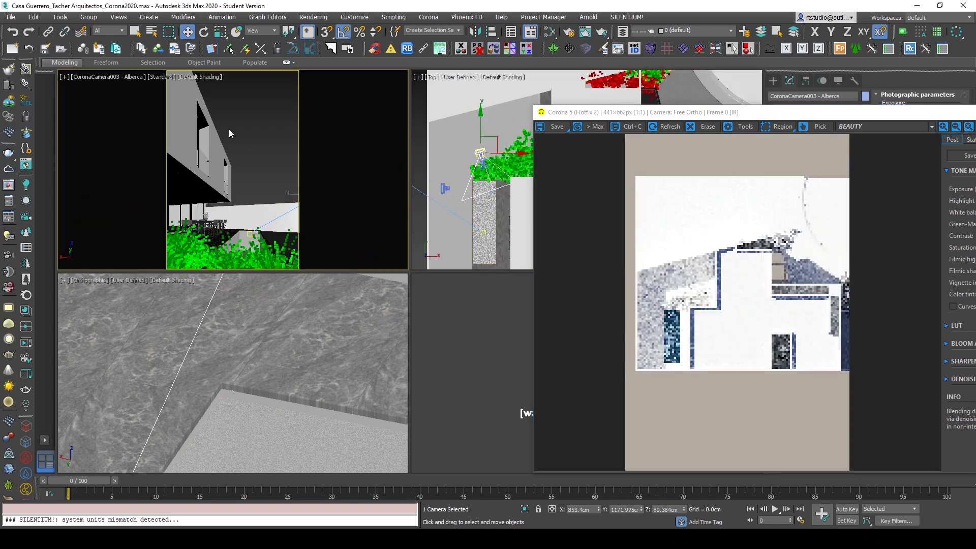
{"action": "left_click", "coordinate": [249, 126]}
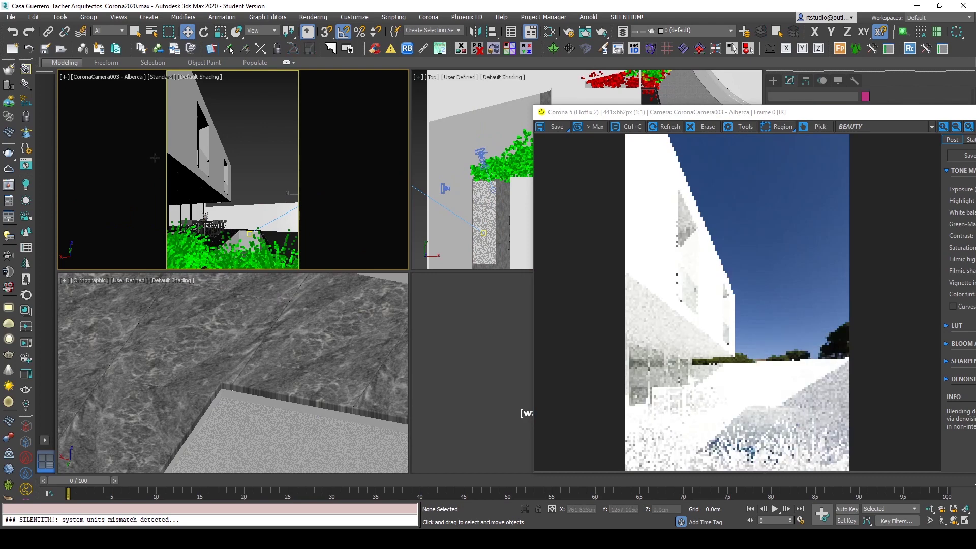
{"action": "left_click", "coordinate": [30, 118]}
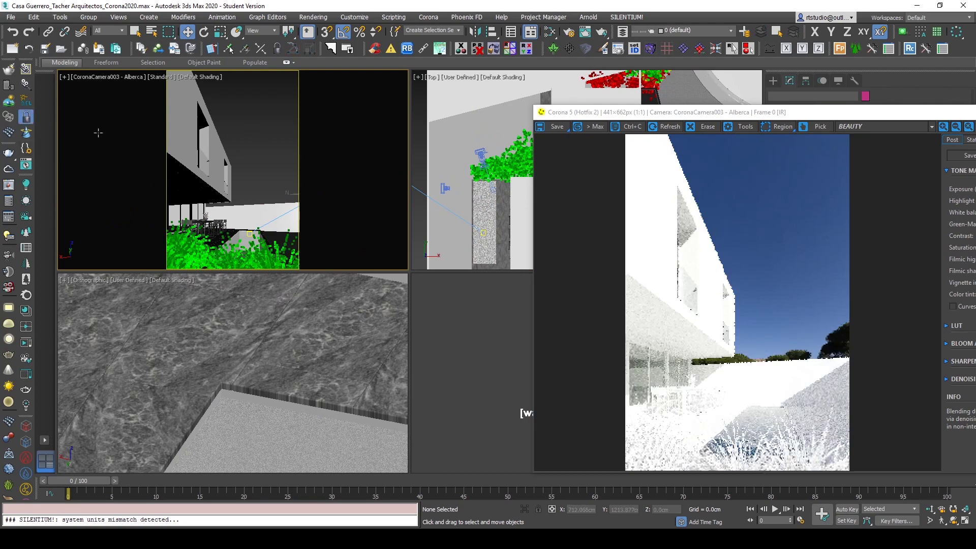
{"action": "left_click", "coordinate": [568, 31]}
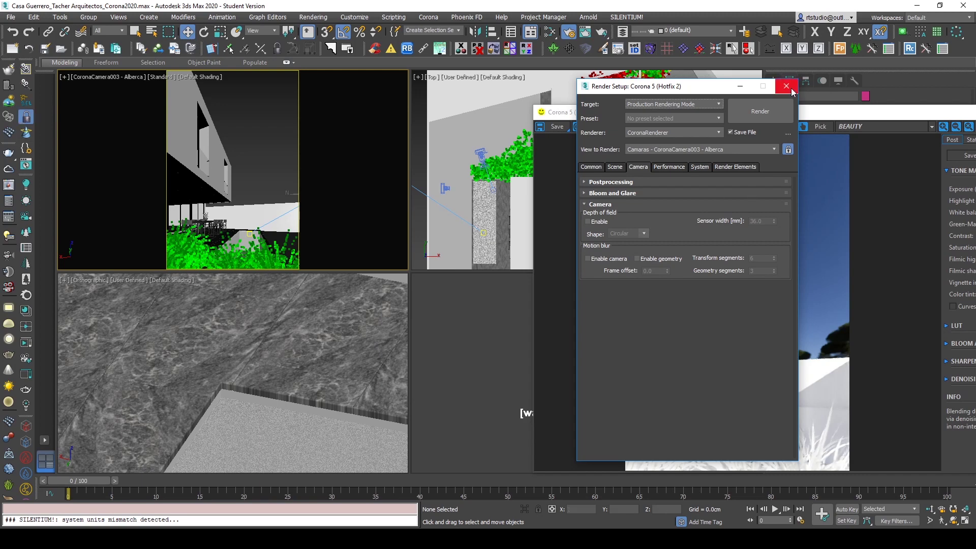
{"action": "left_click", "coordinate": [786, 86]}
- Display the Top view in wireframe and select CoronaCamera003 - Alberca near the planting
{"action": "left_click_drag", "start_coordinate": [826, 119], "coordinate": [908, 152]}
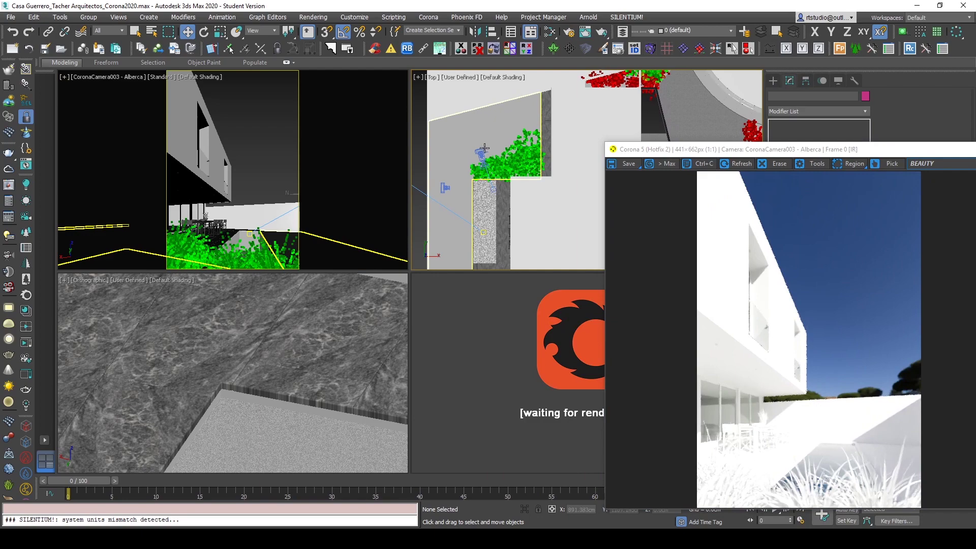
{"action": "scroll", "coordinate": [483, 172], "scroll_direction": "up", "scroll_amount": 10}
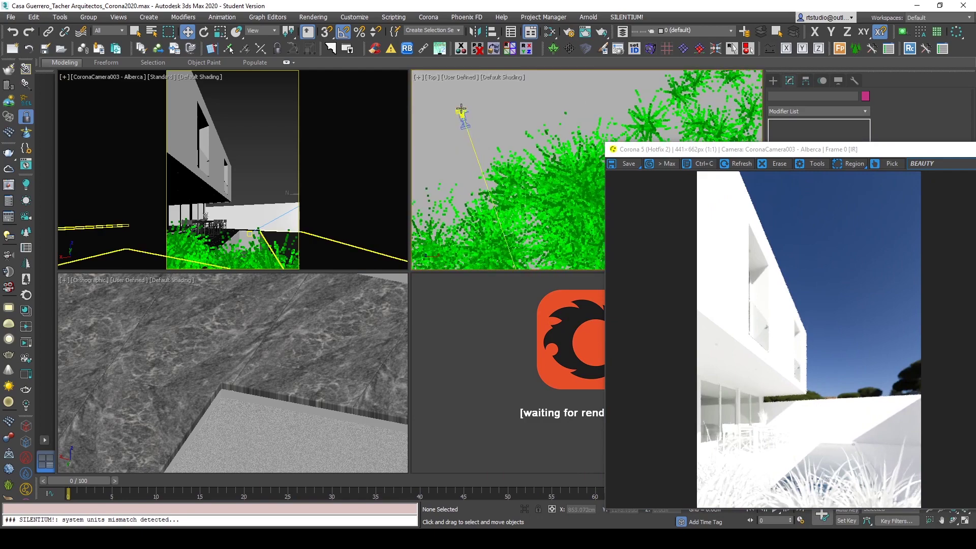
{"action": "key", "text": "F3"}
{"action": "left_click", "coordinate": [461, 110]}
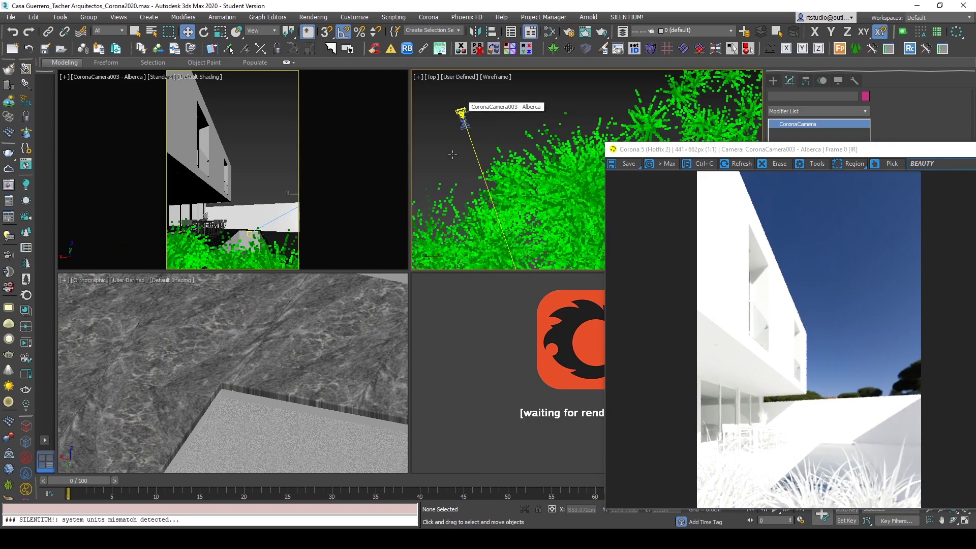
{"action": "scroll", "coordinate": [452, 155], "scroll_direction": "down", "scroll_amount": 6}
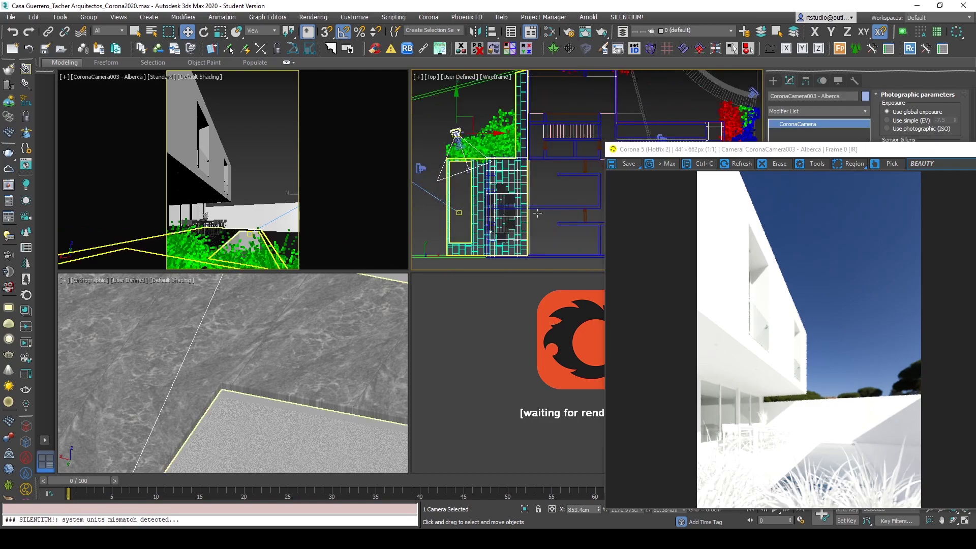
- Reduce the Alberca Corona camera's target distance to 202.5 cm with the interactive render in view
{"action": "left_click_drag", "start_coordinate": [804, 150], "coordinate": [303, 97]}
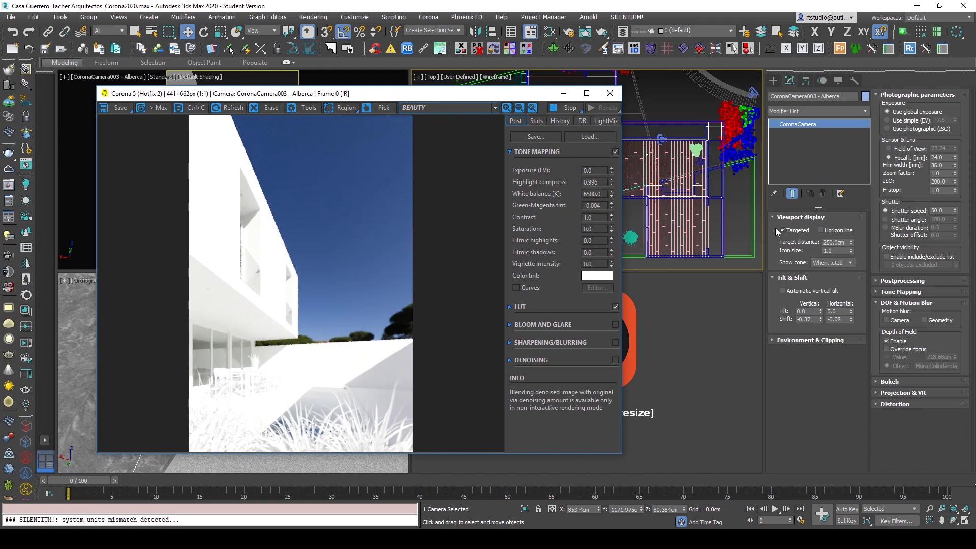
{"action": "left_click_drag", "start_coordinate": [478, 99], "coordinate": [548, 223]}
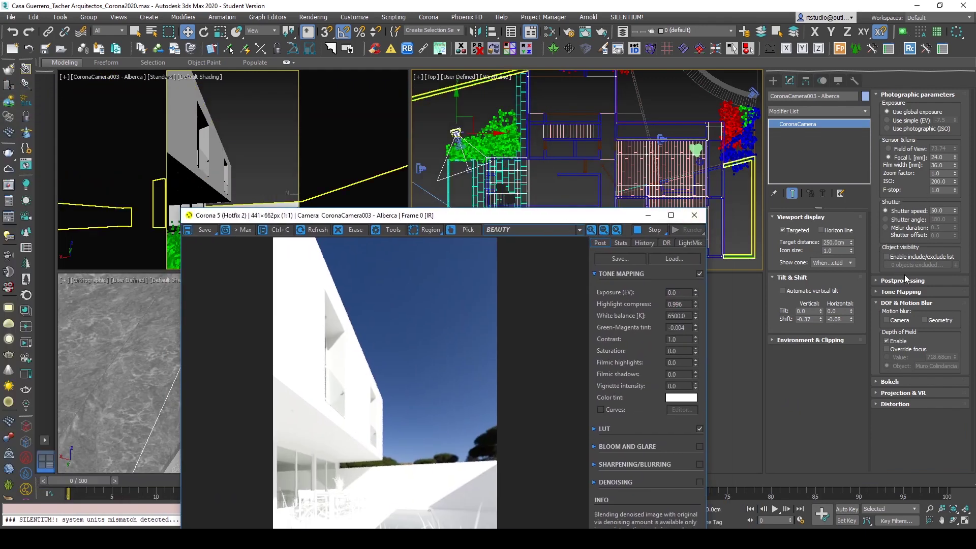
{"action": "mouse_move", "coordinate": [851, 246]}
{"action": "left_mouse_down"}
{"action": "mouse_move", "coordinate": [854, 265]}
{"action": "mouse_move", "coordinate": [854, 252]}
{"action": "left_mouse_up"}
{"action": "left_click_drag", "start_coordinate": [544, 219], "coordinate": [577, 113]}
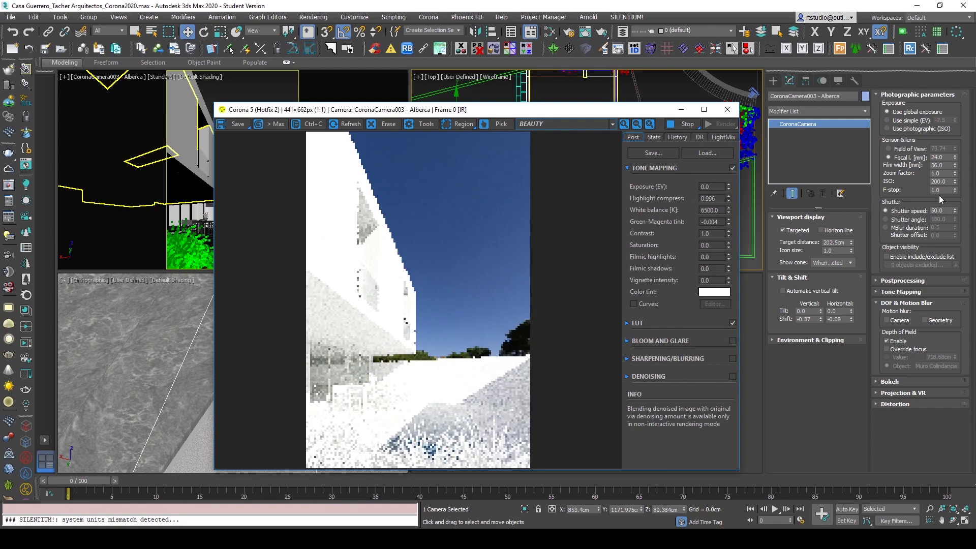
{"action": "left_click_drag", "start_coordinate": [566, 113], "coordinate": [546, 94]}
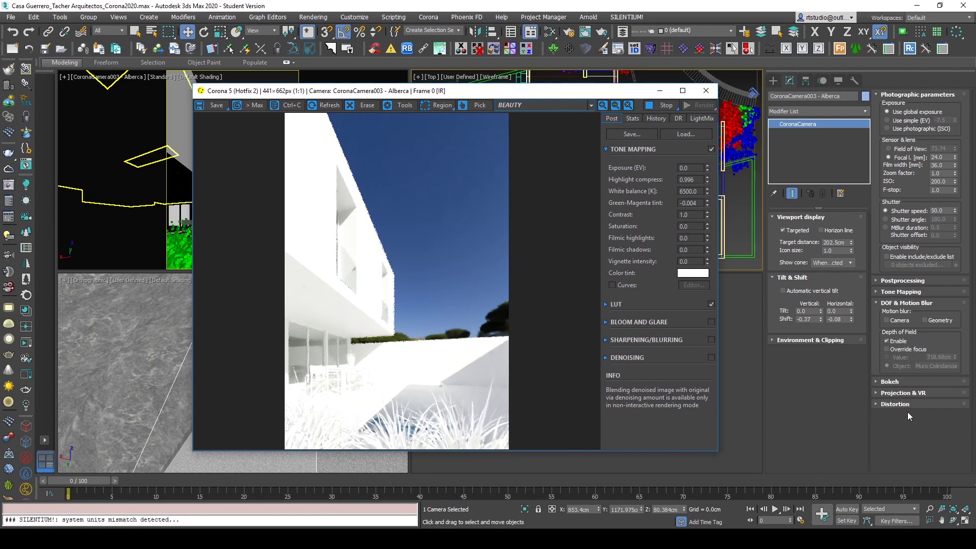
- Enable Override focus in the camera's depth of field, try the Value mode, and set it back to Object
{"action": "left_click", "coordinate": [908, 351]}
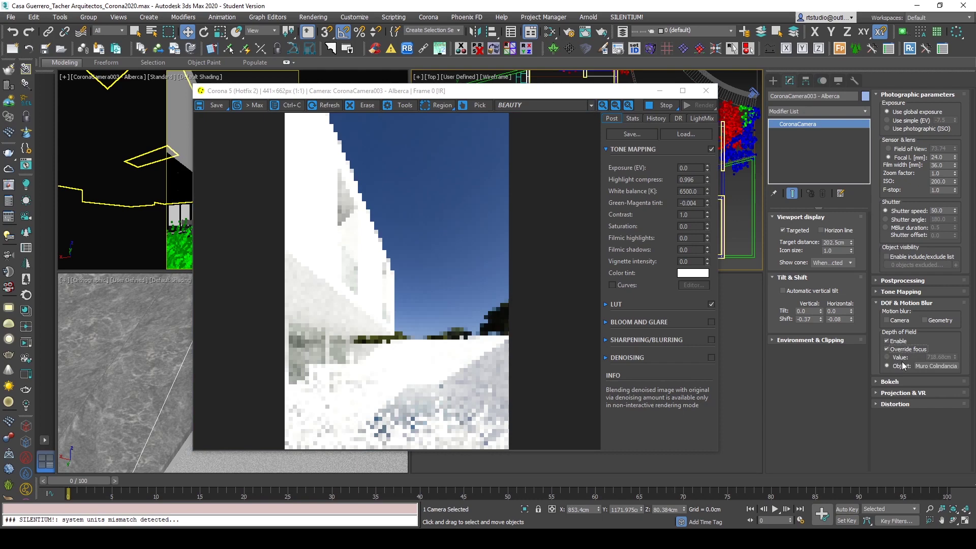
{"action": "left_click", "coordinate": [895, 358]}
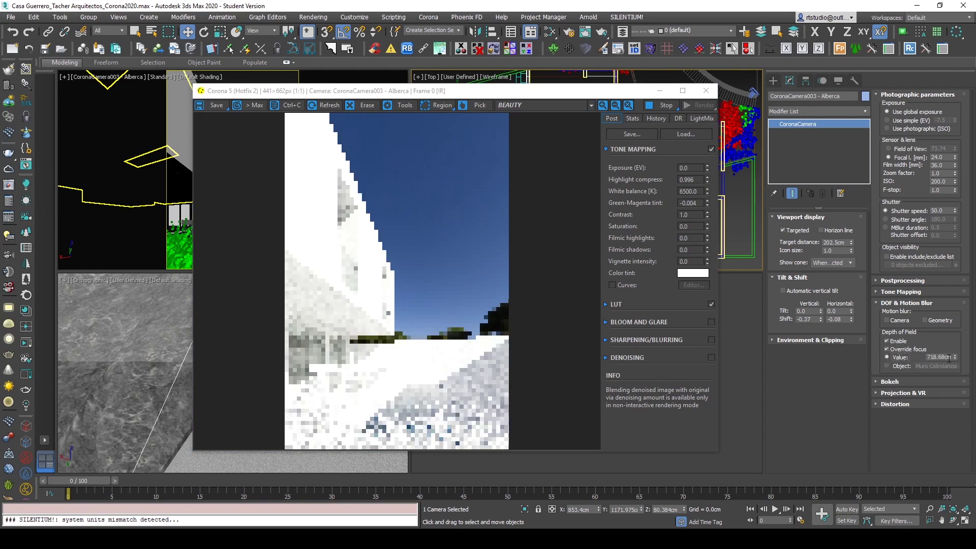
{"action": "left_click", "coordinate": [897, 368]}
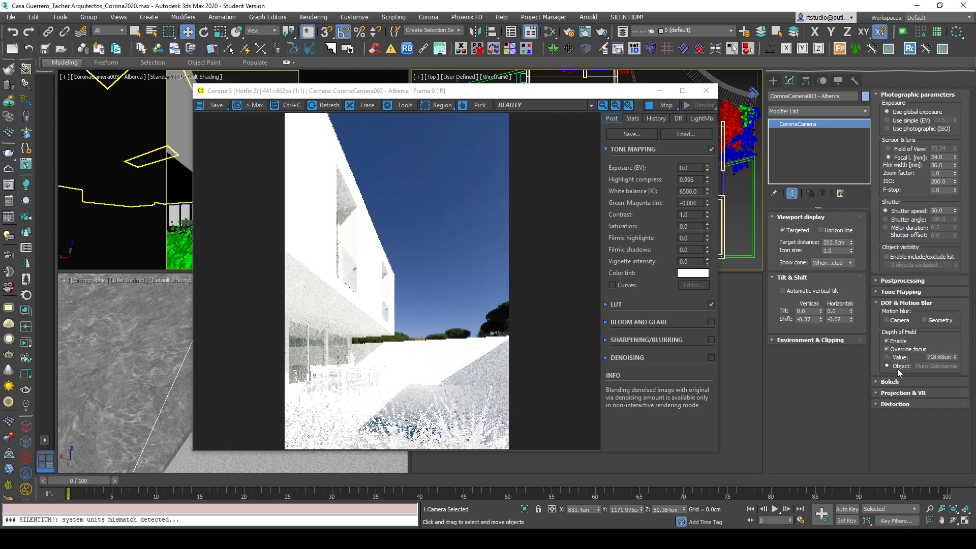
- Try the dining furniture behind the plants as the camera's focus object
{"action": "left_click_drag", "start_coordinate": [576, 96], "coordinate": [648, 180]}
{"action": "left_click", "coordinate": [936, 366]}
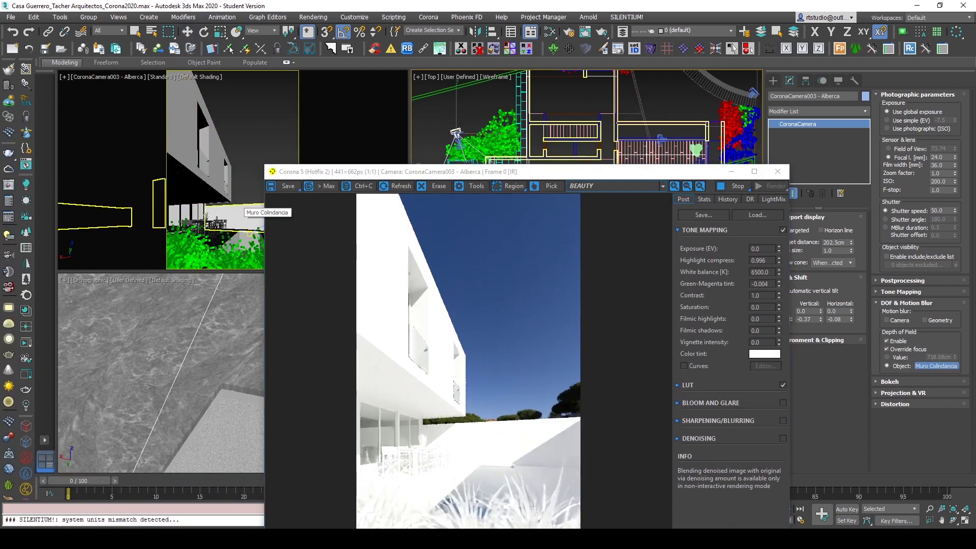
{"action": "left_click", "coordinate": [208, 226]}
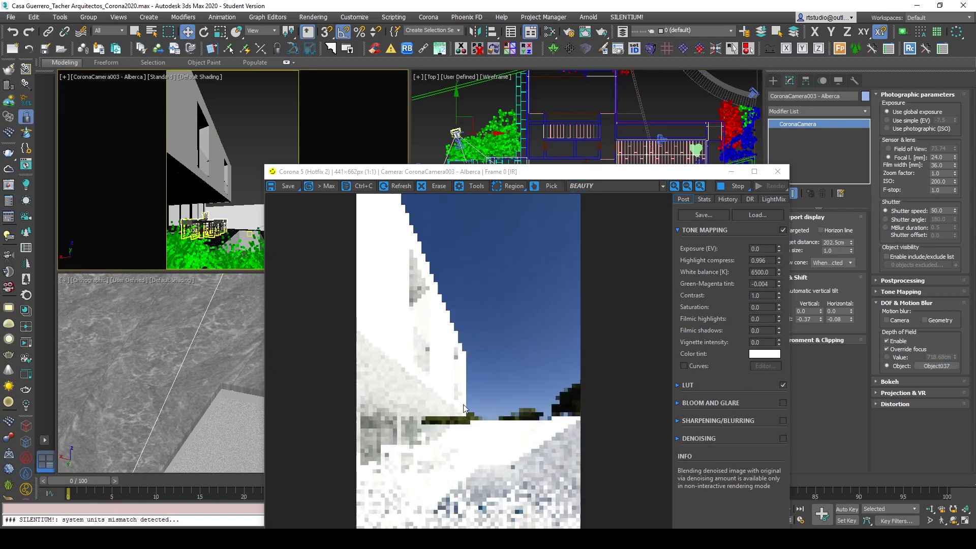
{"action": "left_click_drag", "start_coordinate": [610, 173], "coordinate": [537, 95]}
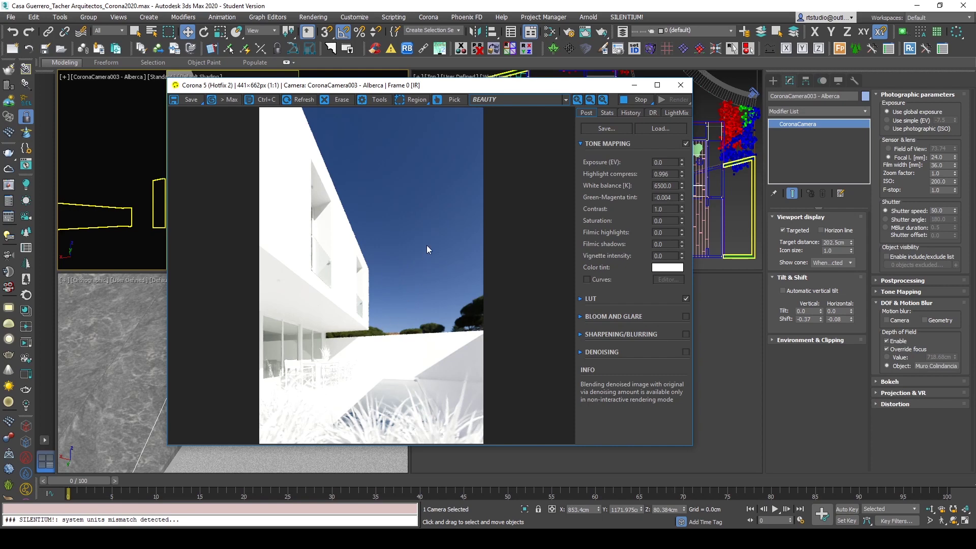
- Close the interactive Corona render and select PhysCamera001 - Alberca in the Top view
{"action": "left_click", "coordinate": [681, 85]}
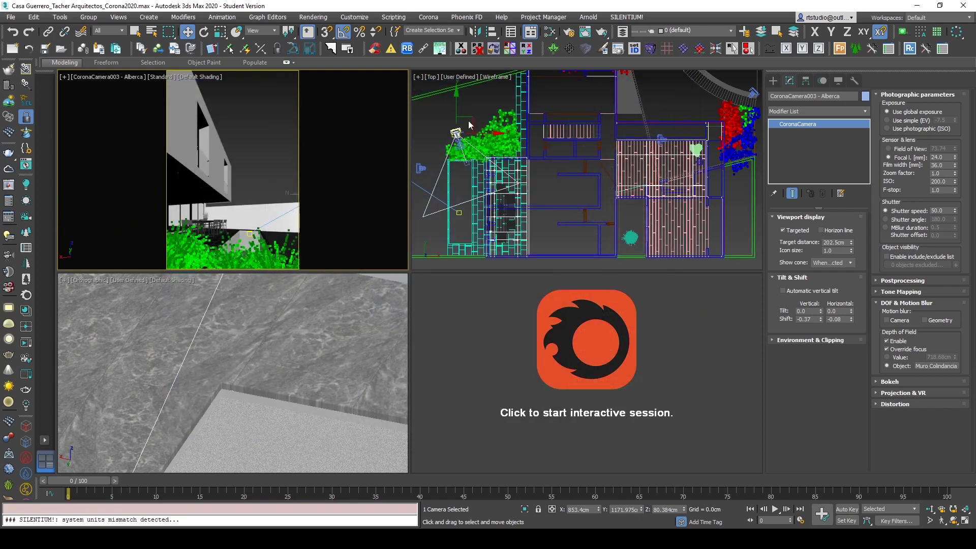
{"action": "left_click", "coordinate": [437, 117]}
{"action": "scroll", "coordinate": [437, 117], "scroll_direction": "up", "scroll_amount": 6}
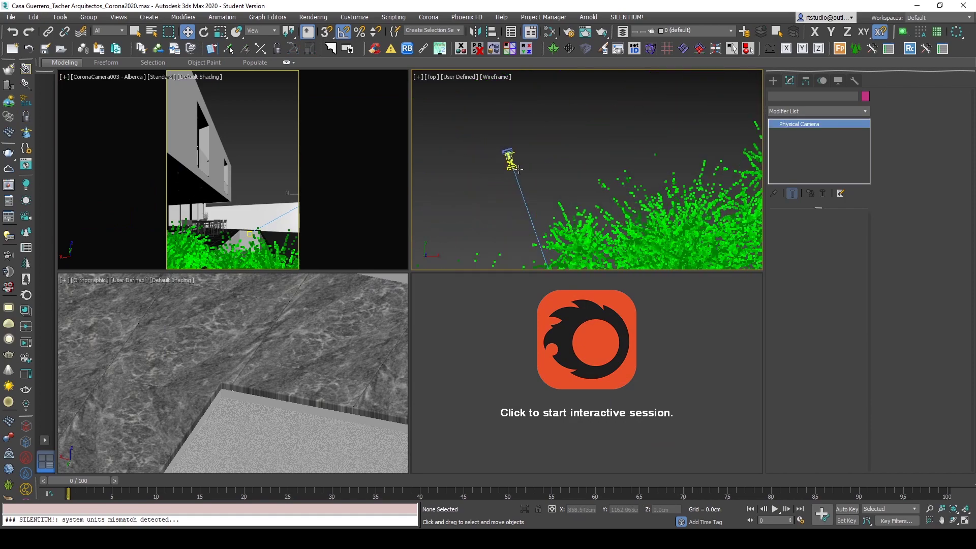
{"action": "left_click", "coordinate": [510, 160]}
{"action": "scroll", "coordinate": [532, 102], "scroll_direction": "down", "scroll_amount": 5}
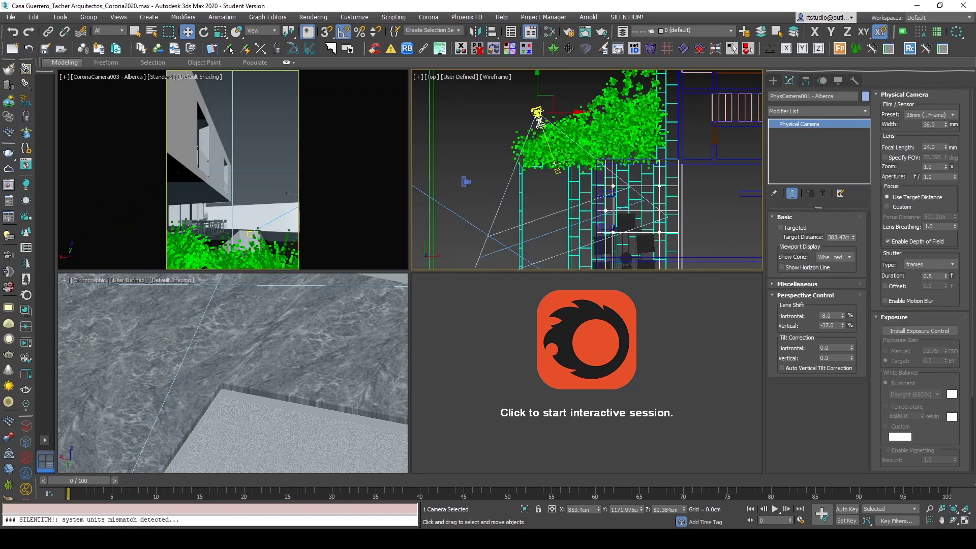
{"action": "scroll", "coordinate": [585, 154], "scroll_direction": "down", "scroll_amount": 2}
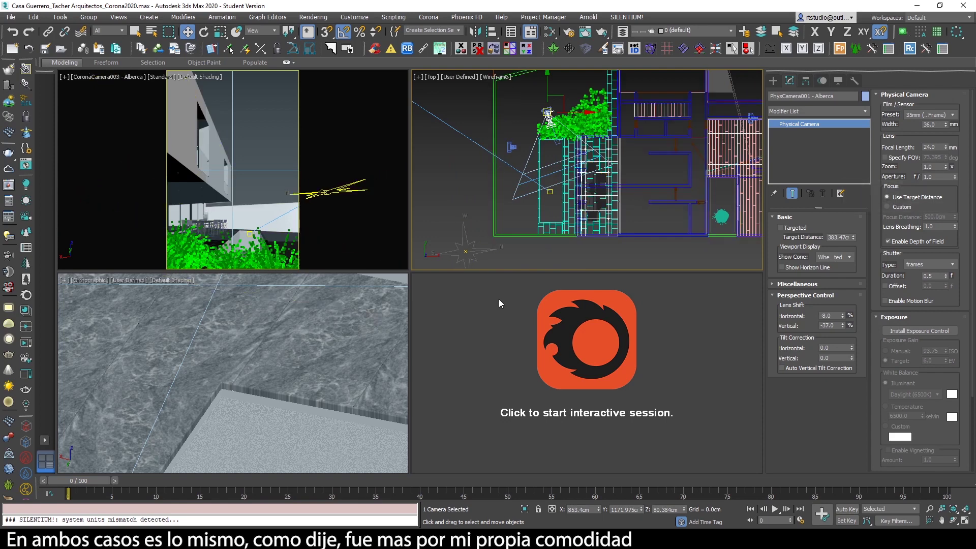
- Switch to the Vray2020 version of the house scene and look through PhysCamera001 - Alberca
{"action": "mouse_move", "coordinate": [511, 539]}
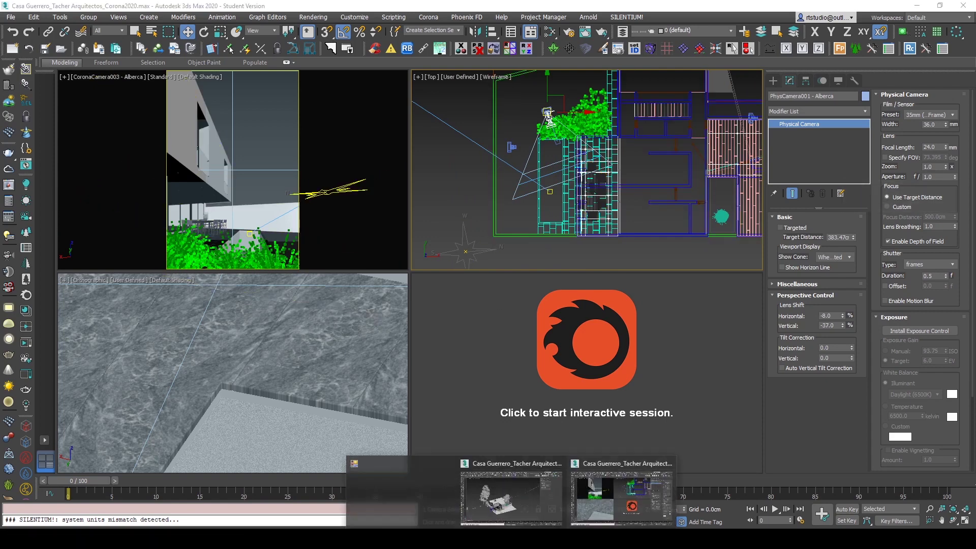
{"action": "left_click", "coordinate": [529, 507]}
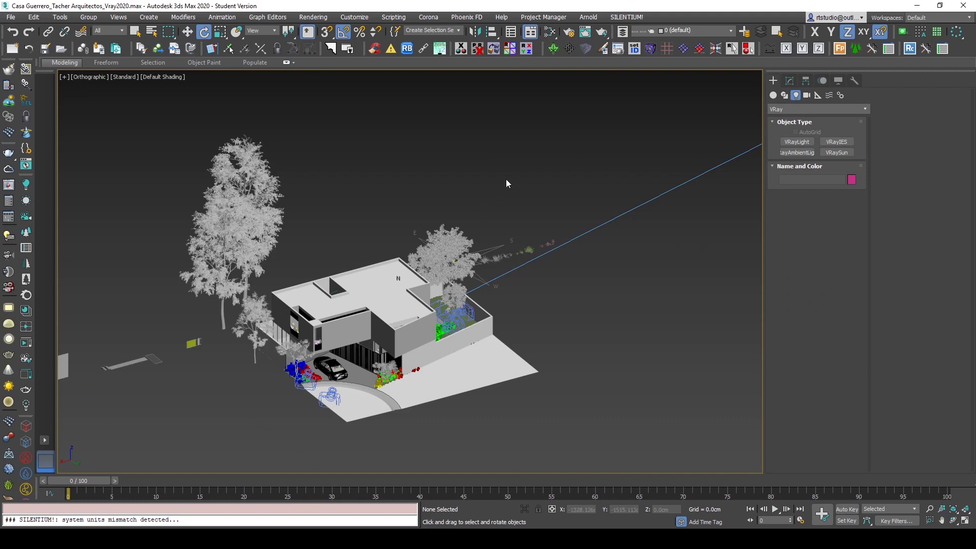
{"action": "key", "text": "t"}
{"action": "scroll", "coordinate": [511, 312], "scroll_direction": "up", "scroll_amount": 6}
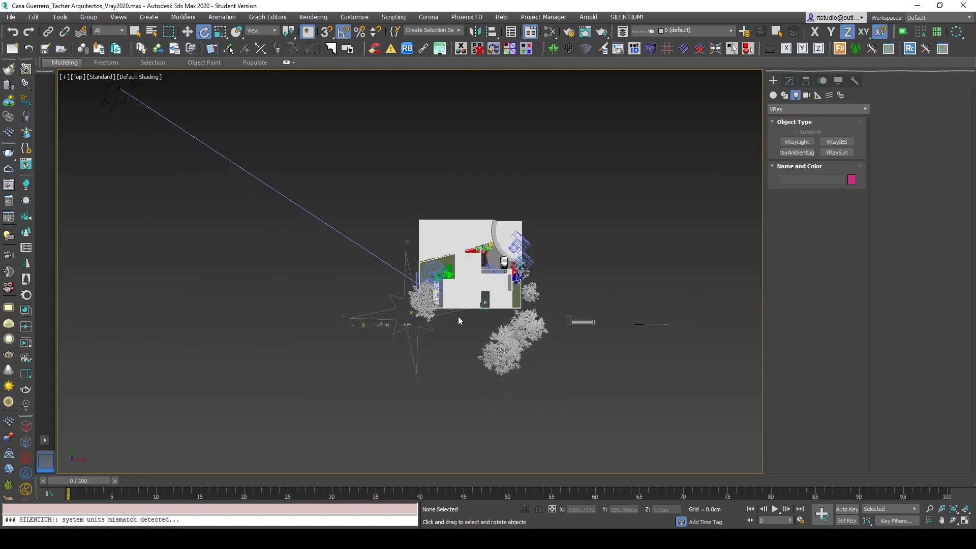
{"action": "scroll", "coordinate": [505, 346], "scroll_direction": "down", "scroll_amount": 2}
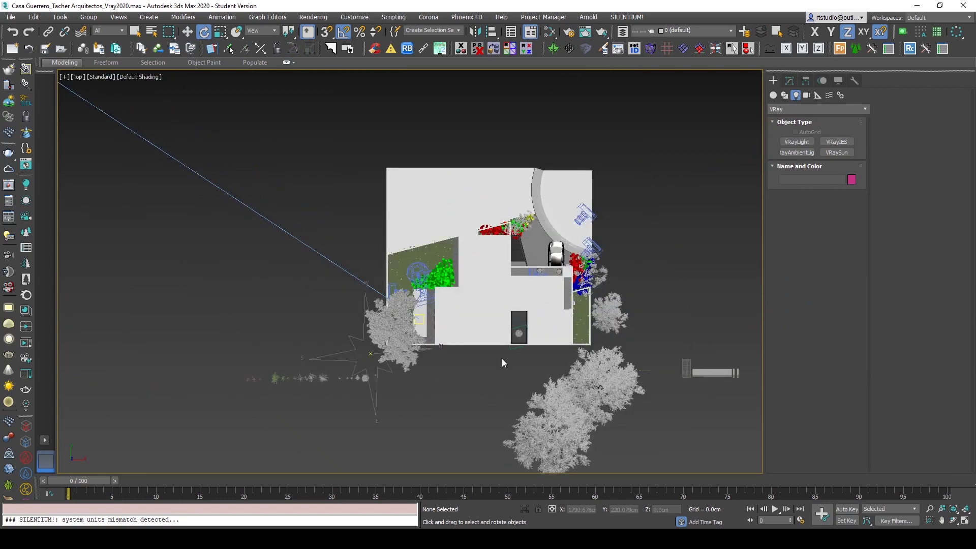
{"action": "key", "text": "c"}
{"action": "double_click", "coordinate": [491, 224]}
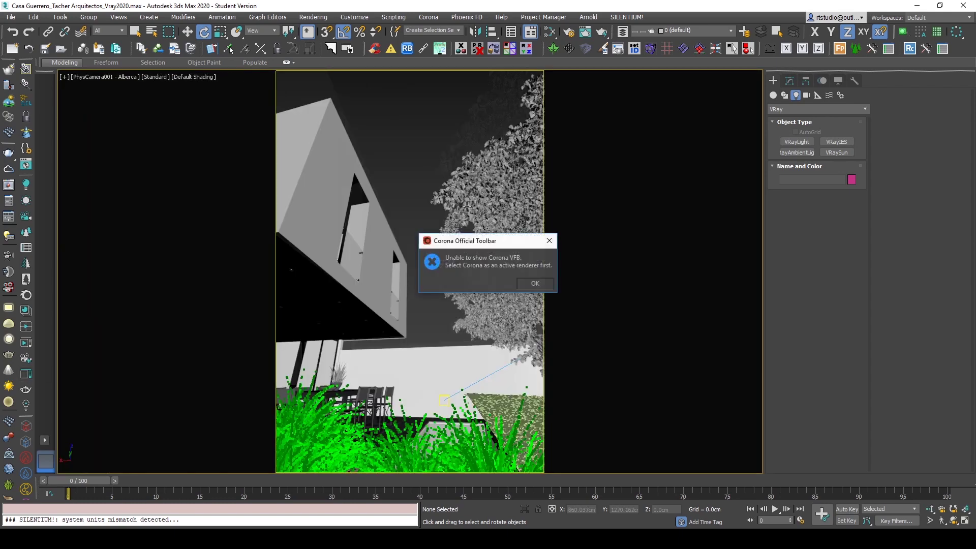
- Dismiss the Corona toolbar message and start an interactive V-Ray render of the PhysCamera001 - Alberca view
{"action": "left_click", "coordinate": [548, 244]}
{"action": "left_click", "coordinate": [9, 185]}
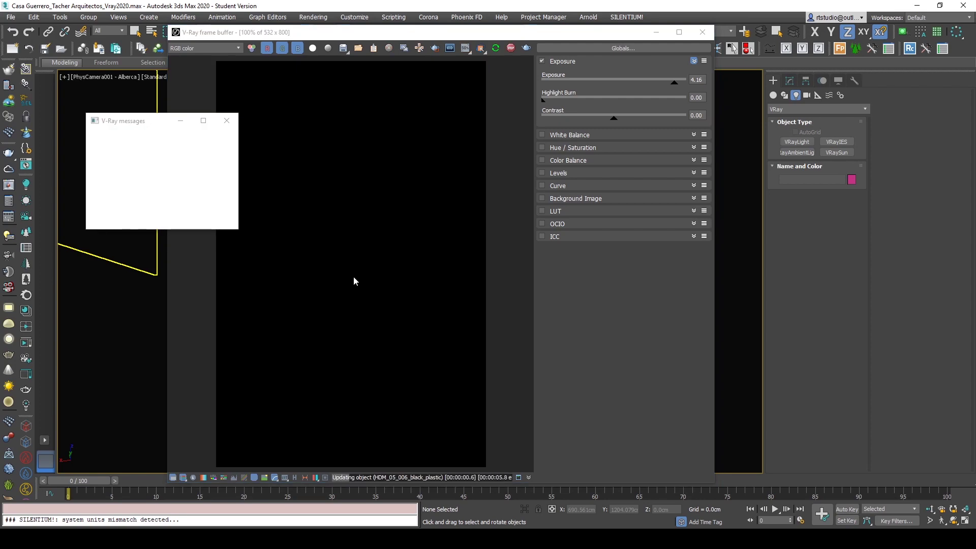
{"action": "left_click_drag", "start_coordinate": [378, 39], "coordinate": [414, 32]}
- Bring up the V-Ray frame buffer's image options and examine the Set focus distance command
{"action": "right_click", "coordinate": [377, 273]}
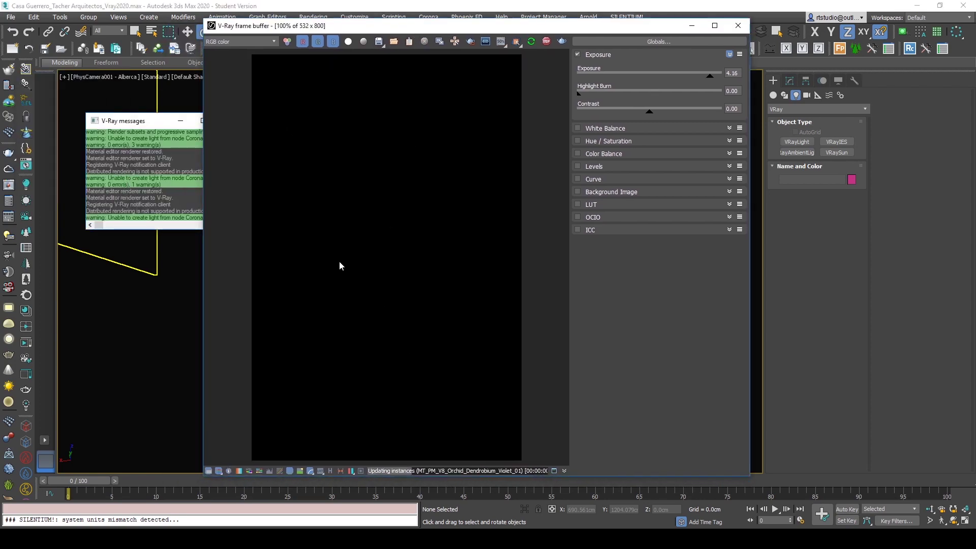
{"action": "right_click", "coordinate": [403, 300]}
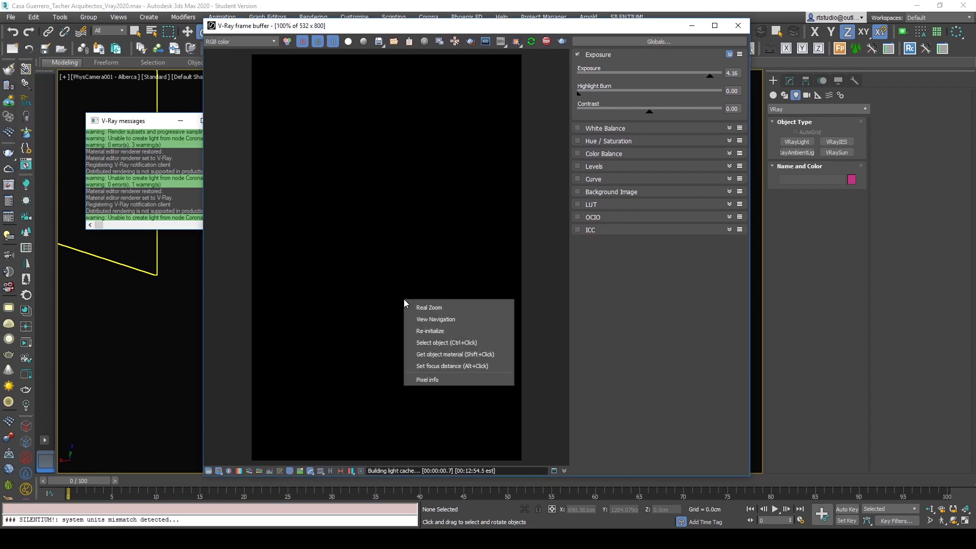
{"action": "left_click", "coordinate": [379, 263]}
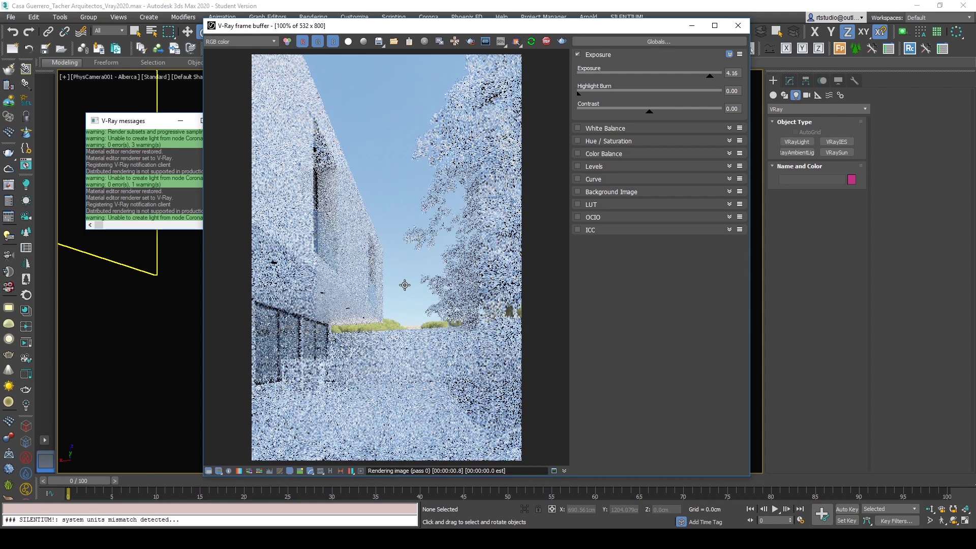
- Review the Set focus distance option for the V-Ray image and stop the interactive render
{"action": "right_click", "coordinate": [406, 288]}
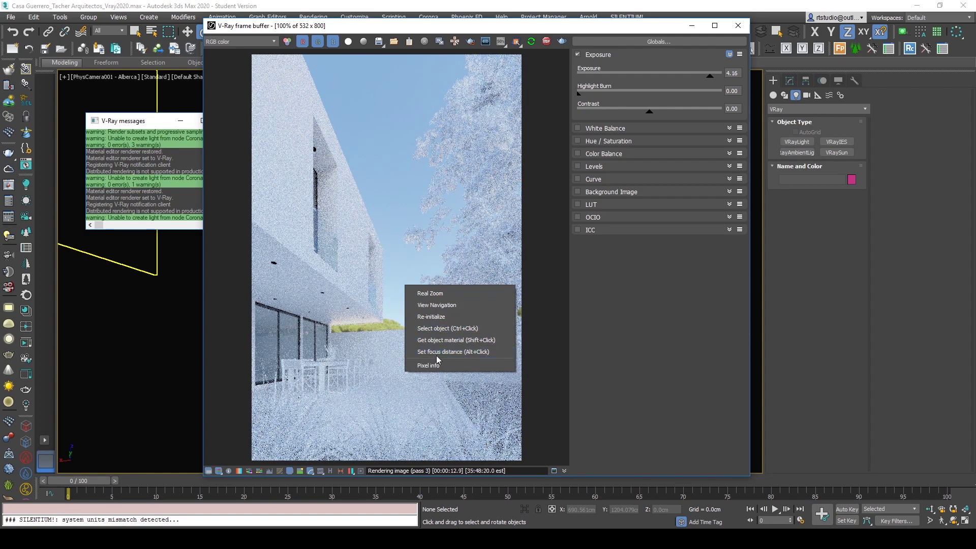
{"action": "left_click", "coordinate": [393, 241]}
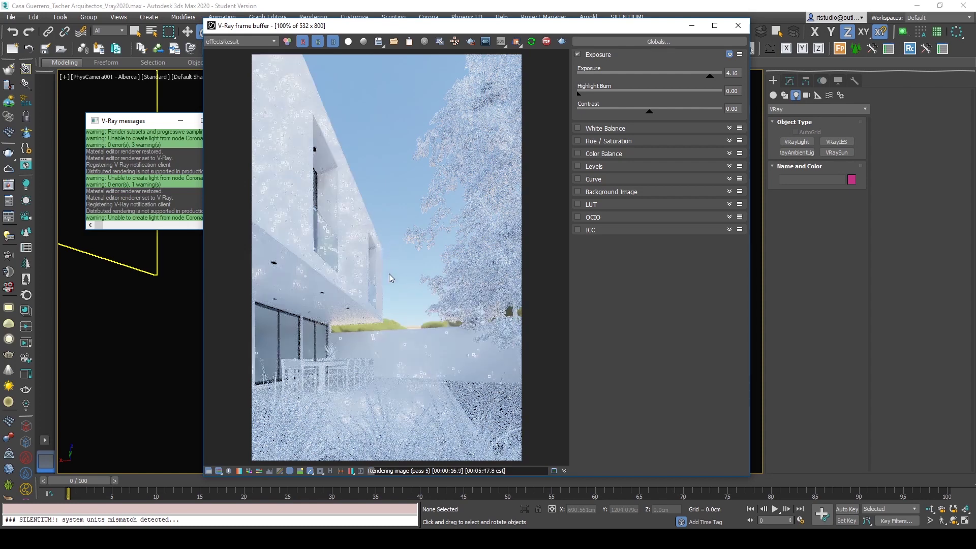
{"action": "left_click_drag", "start_coordinate": [475, 31], "coordinate": [427, 22]}
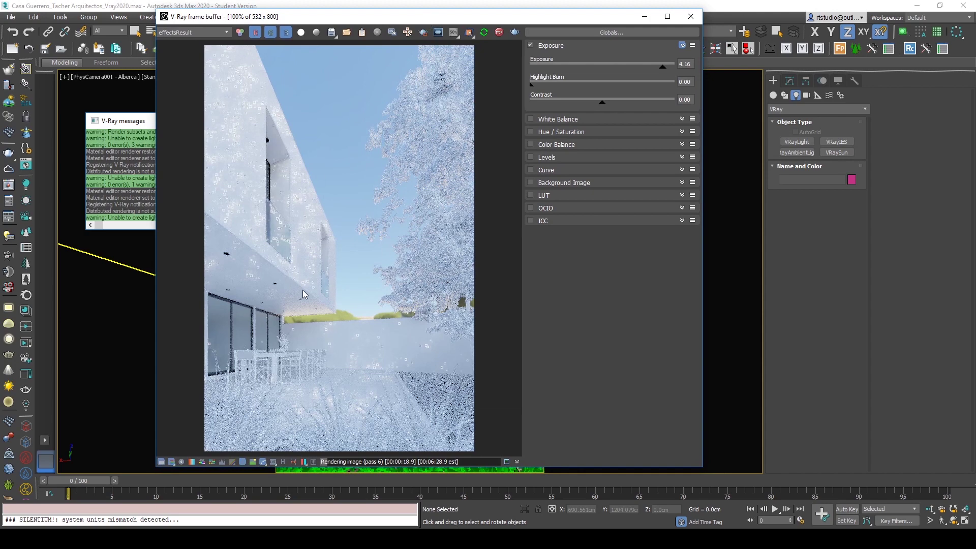
{"action": "left_click", "coordinate": [499, 32]}
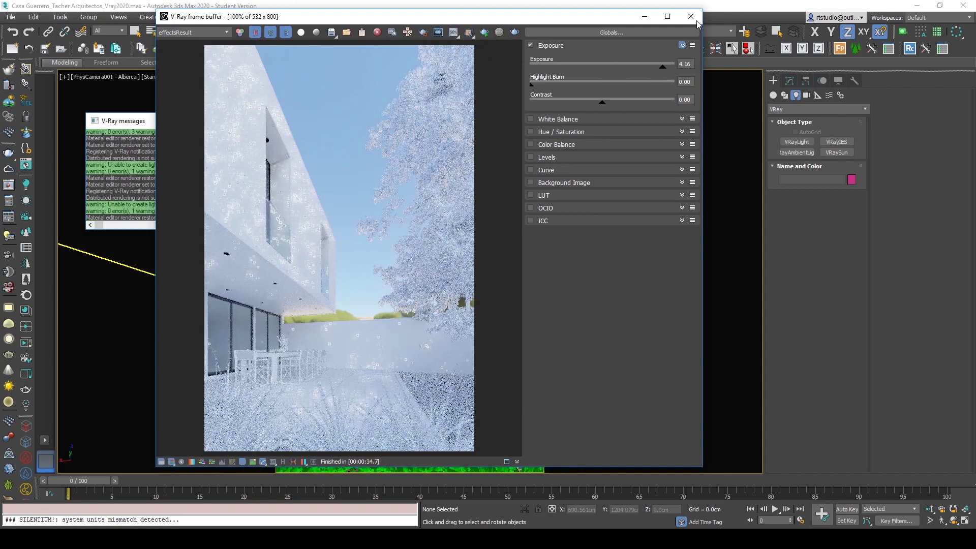
- Switch to the Corona2020 version of the house scene, clear the selection and maximize the CoronaCamera003 - Alberca view
{"action": "left_click", "coordinate": [532, 539]}
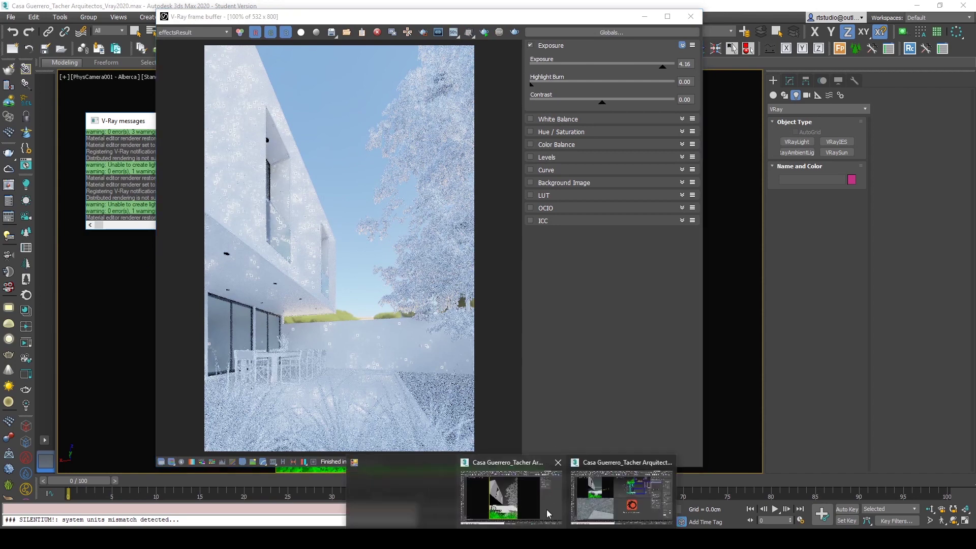
{"action": "left_click", "coordinate": [601, 516]}
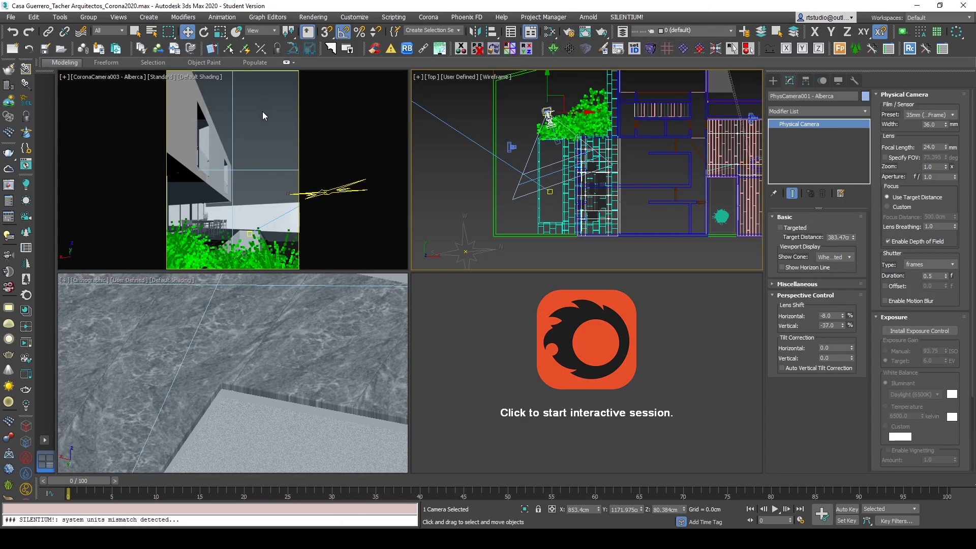
{"action": "left_click", "coordinate": [262, 112]}
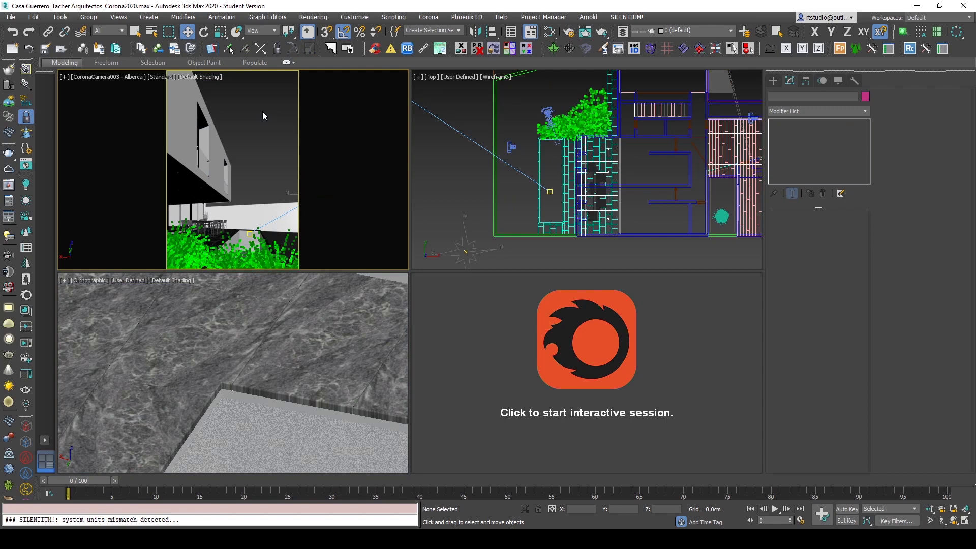
{"action": "left_click", "coordinate": [964, 521]}
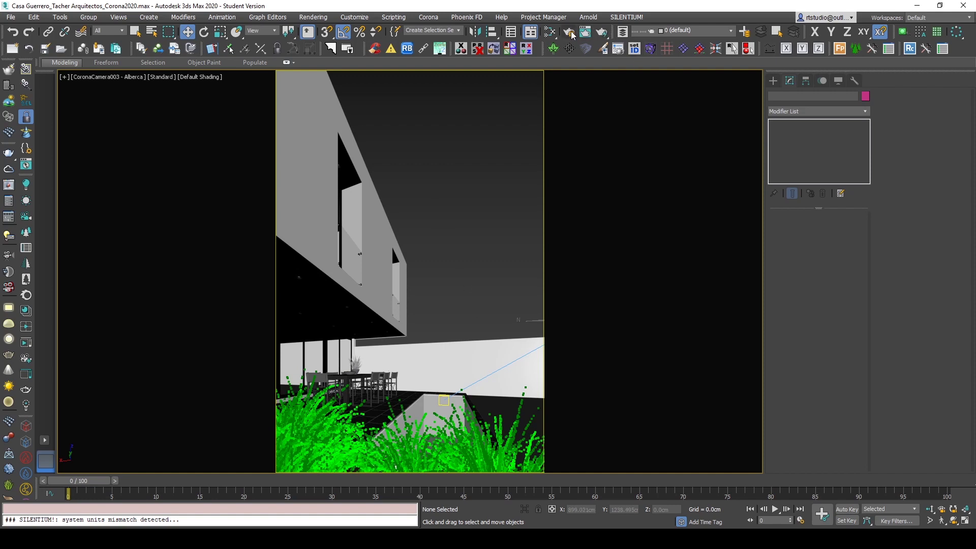
- Review the depth of field and motion blur options in Corona's camera render settings, collapse the Camera section and close the settings
{"action": "key", "text": "F10"}
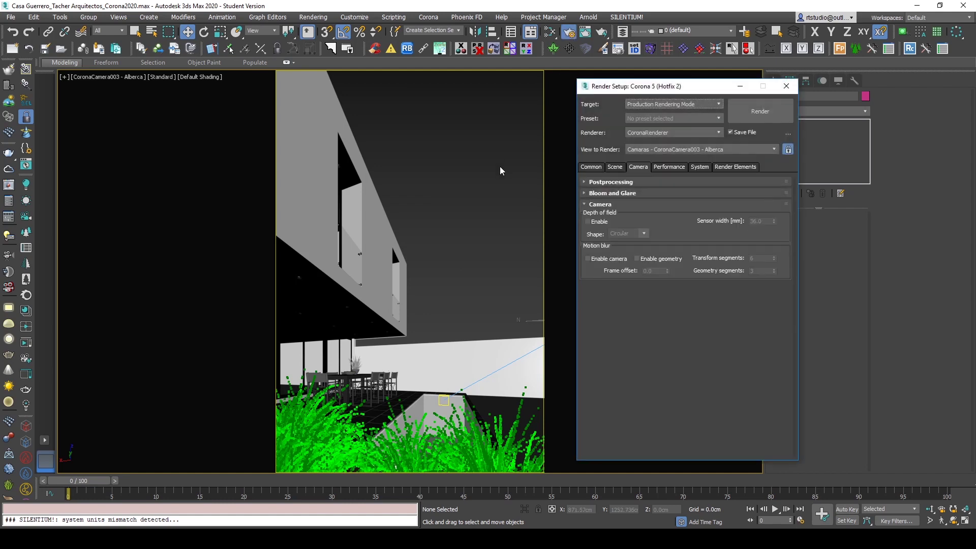
{"action": "left_click_drag", "start_coordinate": [679, 92], "coordinate": [650, 90]}
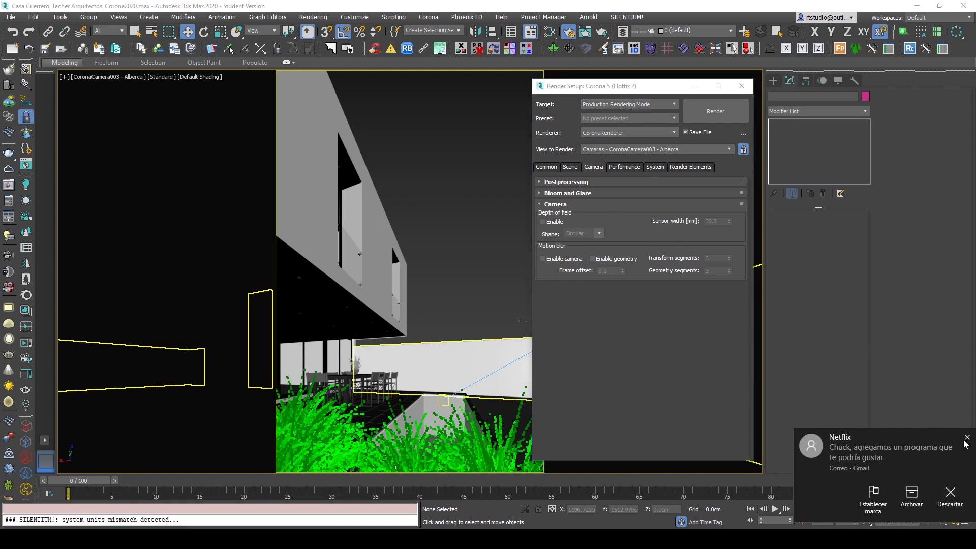
{"action": "left_click", "coordinate": [640, 315]}
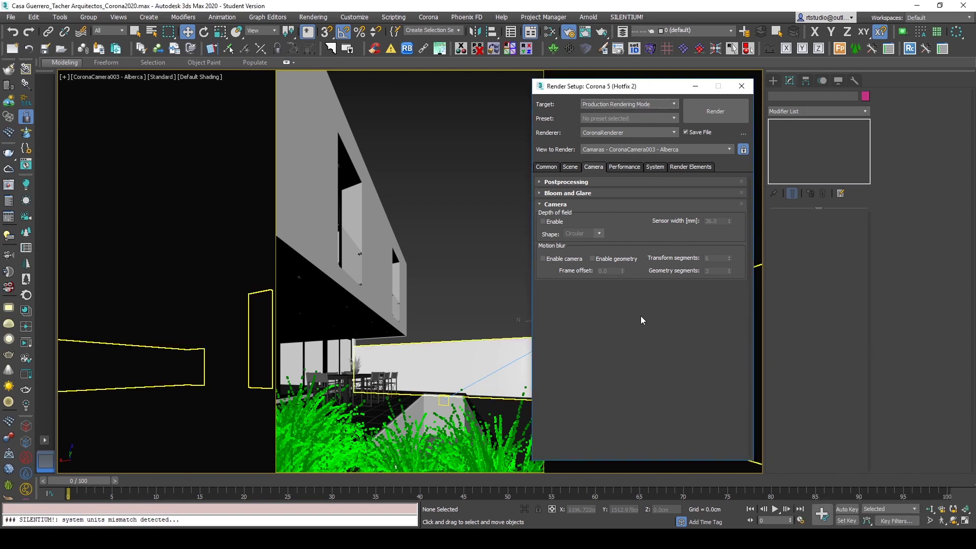
{"action": "left_click", "coordinate": [558, 204]}
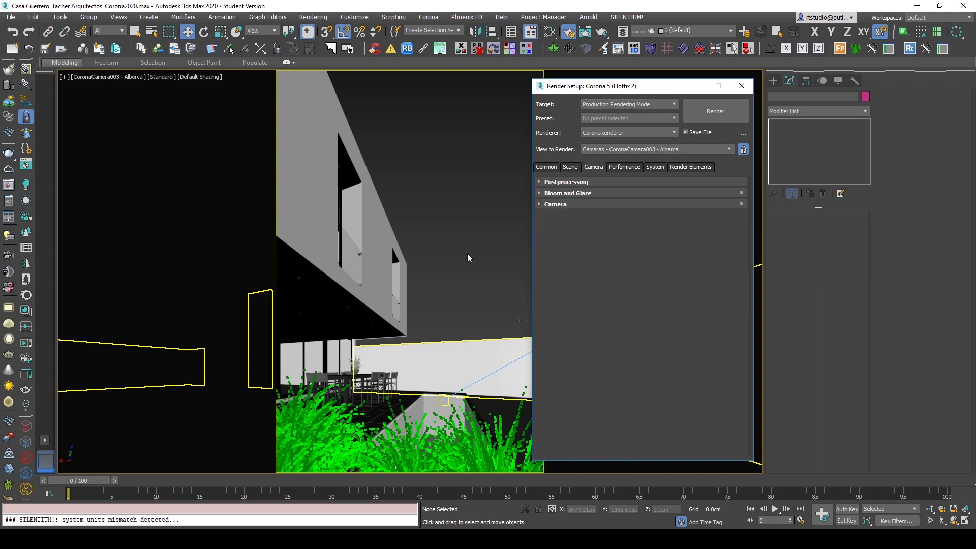
{"action": "left_click", "coordinate": [741, 86]}
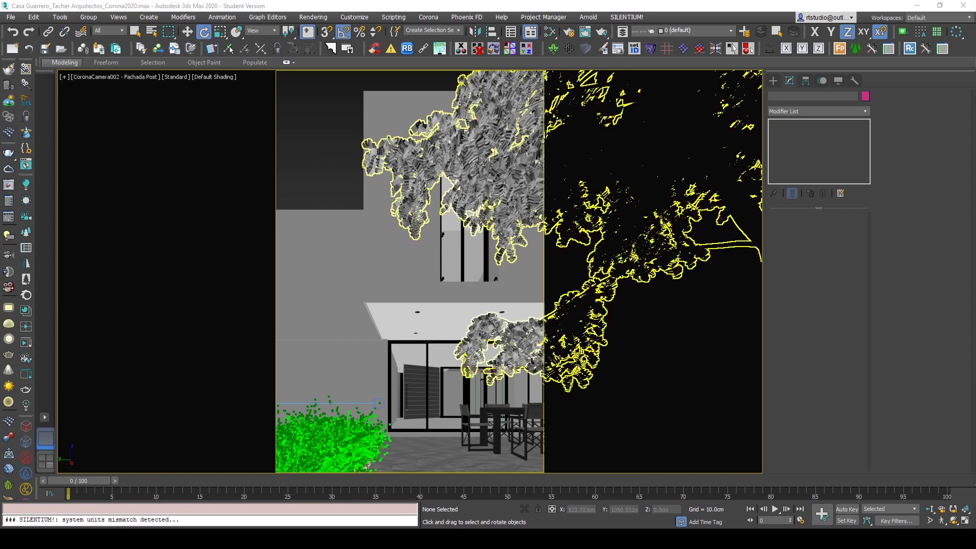
- Switch to Windows Photo Viewer and compare the reference photo _MG_7422.jpg with the render Casa Guerrero - Fachada Post.jpg
{"action": "key", "text": "alt+Tab"}
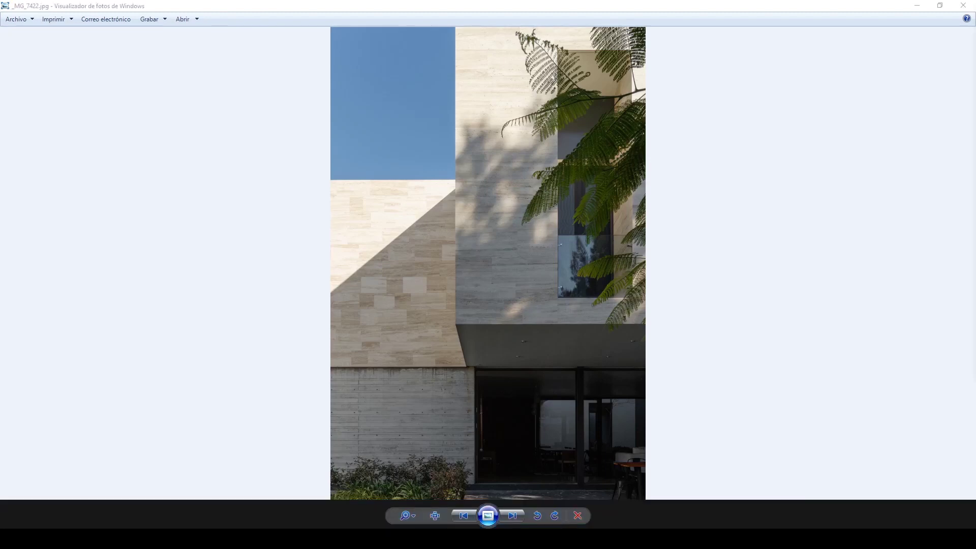
{"action": "key", "text": "alt+Tab"}
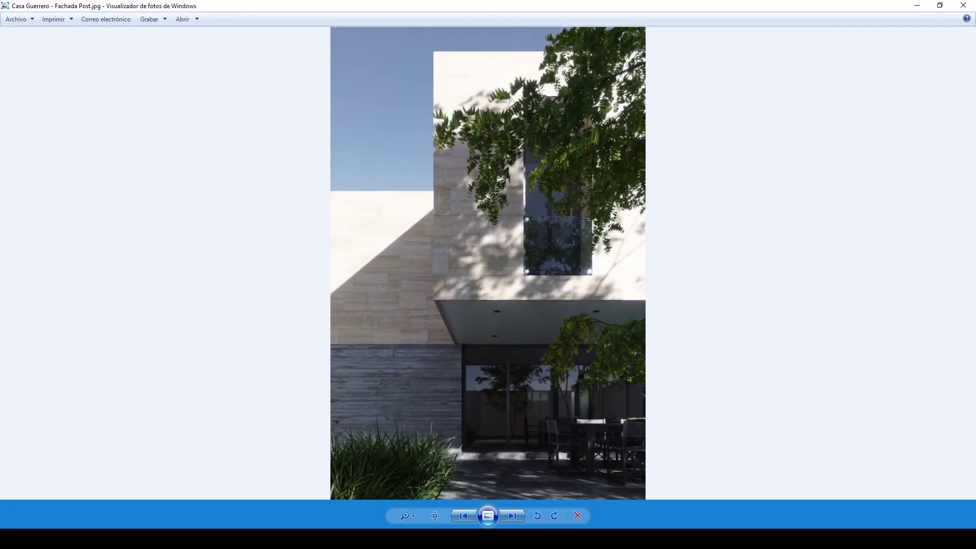
{"action": "left_click_drag", "start_coordinate": [619, 8], "coordinate": [975, 168]}
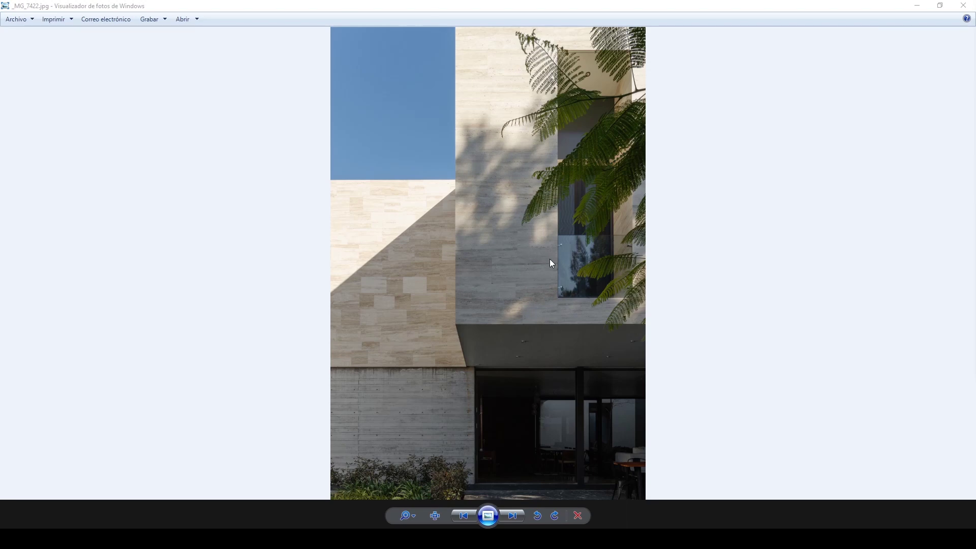
- Look through the reference photographs of the house until _MG_7422.jpg comes round again, and close the photo
{"action": "left_click", "coordinate": [548, 232]}
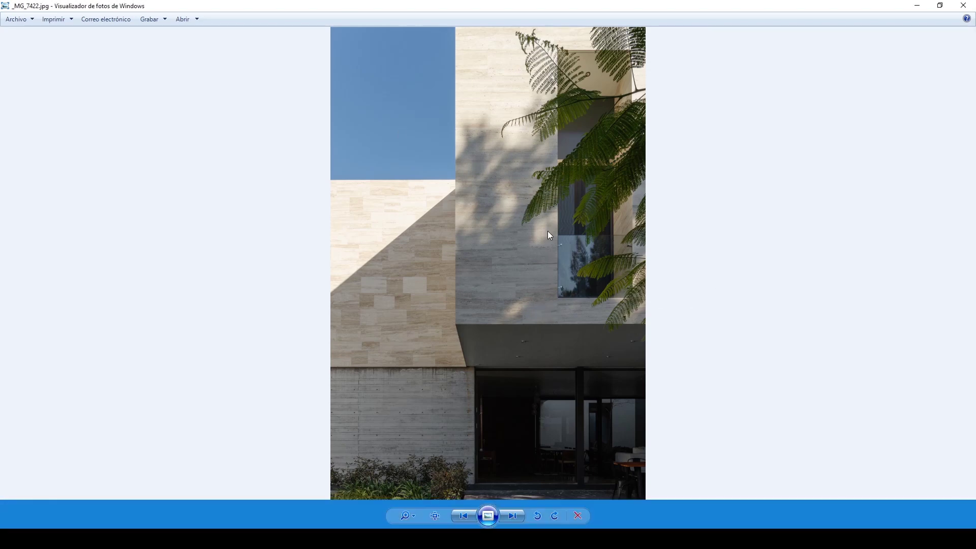
{"action": "key", "text": "Right"}
{"action": "key", "text": "Right"}
{"action": "key", "text": "Right"}
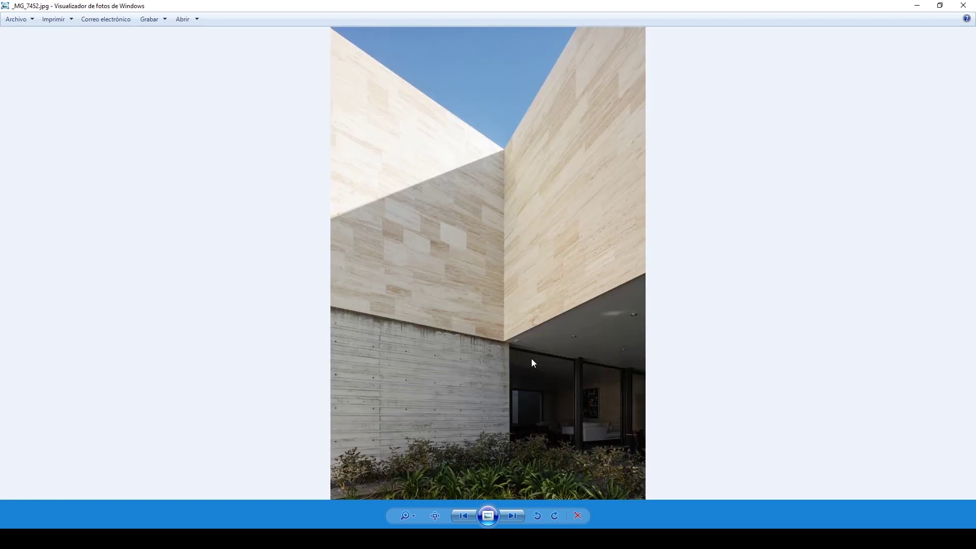
{"action": "key", "text": "Left"}
{"action": "key", "text": "Right"}
{"action": "key", "text": "Right"}
{"action": "key", "text": "Right"}
{"action": "key", "text": "Right"}
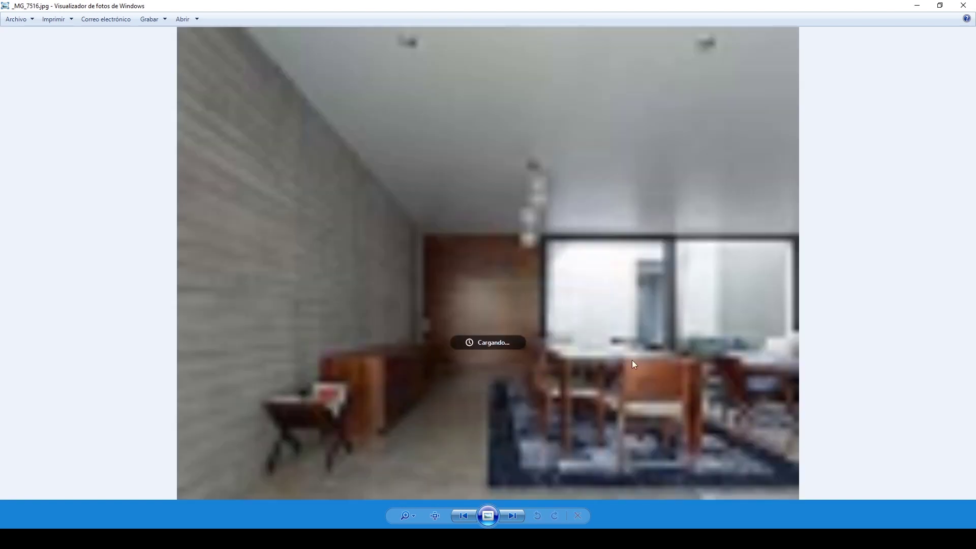
{"action": "key", "text": "Right"}
{"action": "key", "text": "Right"}
{"action": "key", "text": "Right"}
{"action": "key", "text": "Right"}
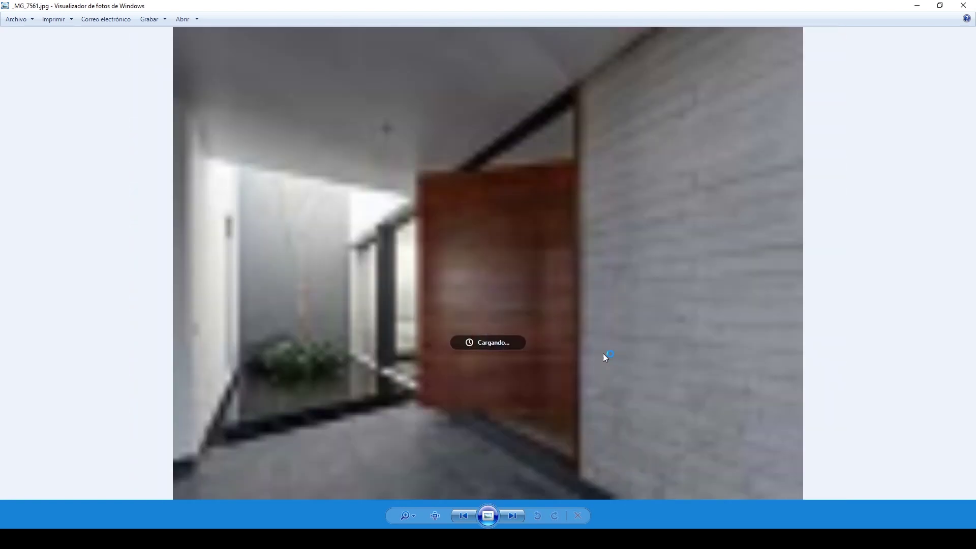
{"action": "key", "text": "Right"}
{"action": "key", "text": "Right"}
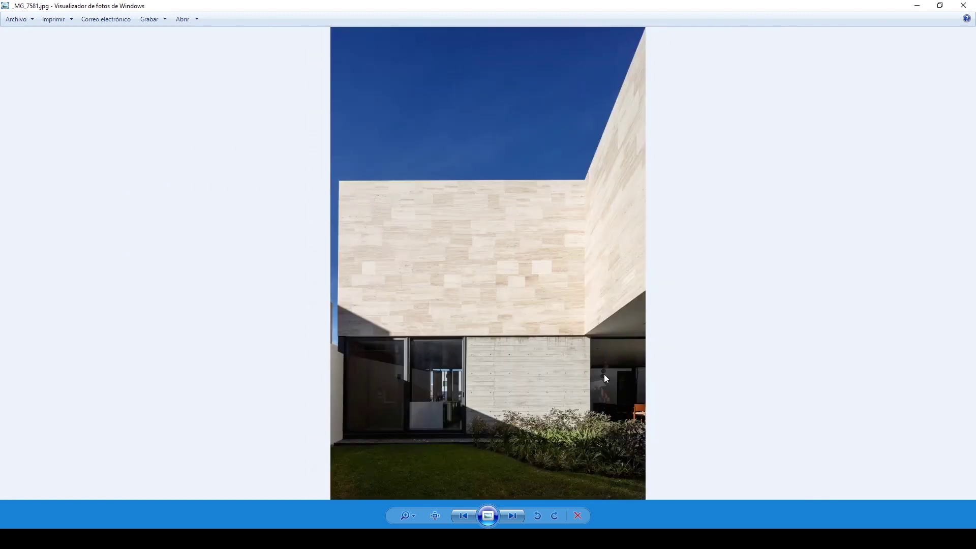
{"action": "key", "text": "Right"}
{"action": "key", "text": "Right"}
{"action": "key", "text": "Right"}
{"action": "key", "text": "Right"}
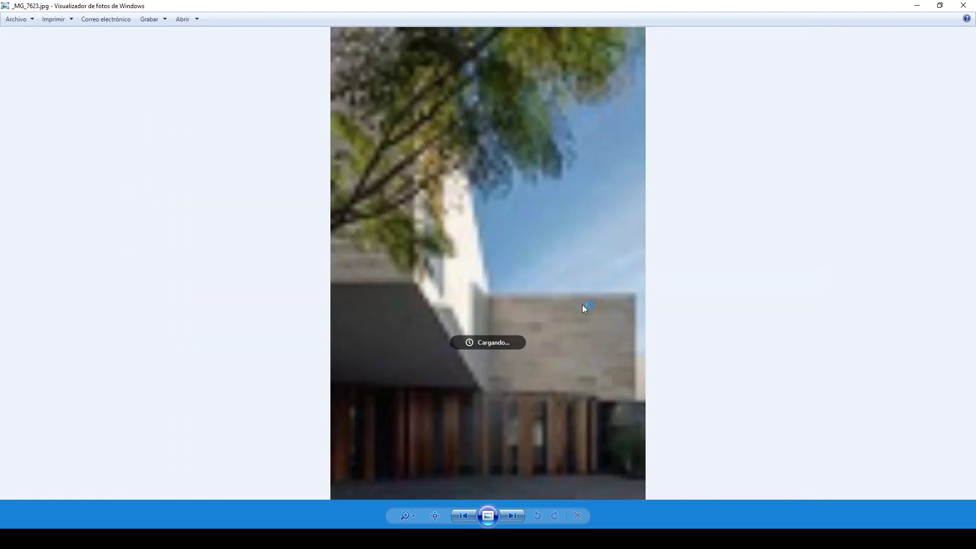
{"action": "key", "text": "Right"}
{"action": "key", "text": "Right"}
{"action": "key", "text": "Right"}
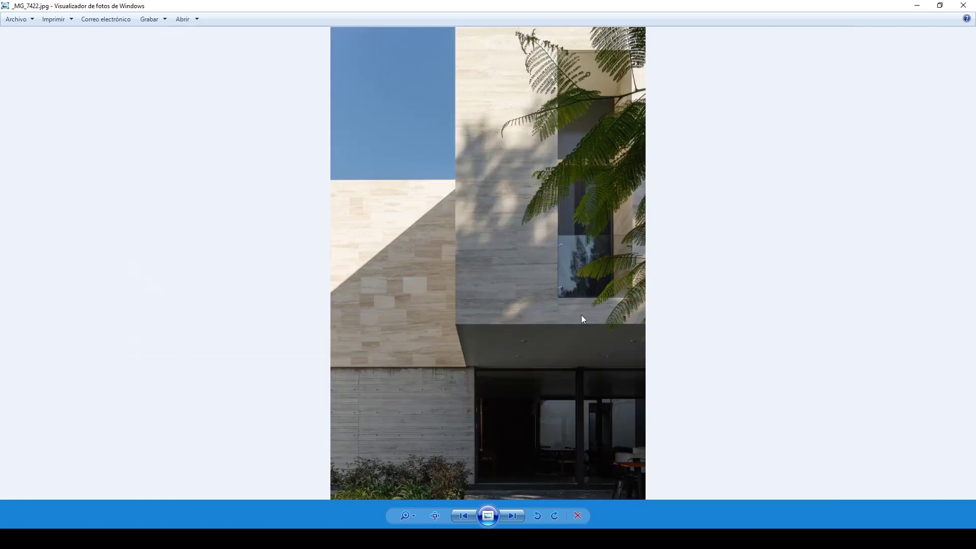
{"action": "left_click", "coordinate": [969, 5]}
- Show the scene in a shaded Top view without safe frames, framed on the rear garden
{"action": "key", "text": "t"}
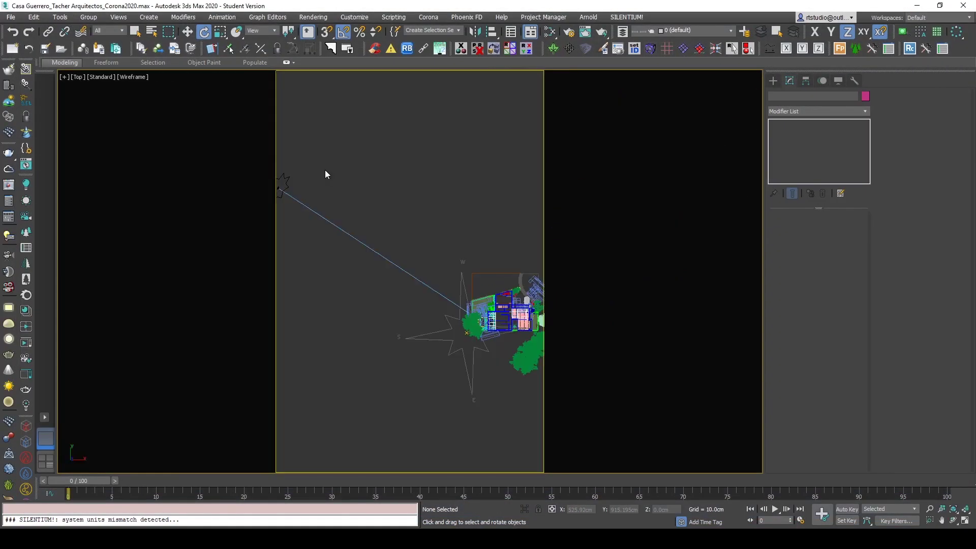
{"action": "key", "text": "shift+f"}
{"action": "scroll", "coordinate": [407, 244], "scroll_direction": "up", "scroll_amount": 3}
{"action": "key", "text": "F3"}
{"action": "middle_click_drag", "start_coordinate": [629, 388], "coordinate": [449, 209]}
{"action": "key", "text": "F3"}
{"action": "key", "text": "F3"}
{"action": "scroll", "coordinate": [538, 346], "scroll_direction": "up", "scroll_amount": 2}
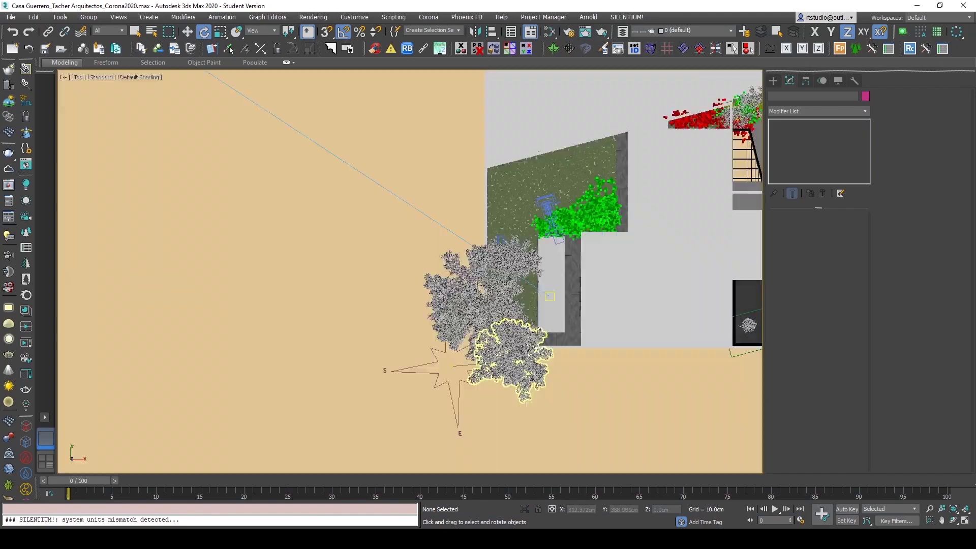
- Examine the garden trees, the house's rear facade and the sun direction in 3D from several angles
{"action": "scroll", "coordinate": [537, 348], "scroll_direction": "up", "scroll_amount": 3}
{"action": "mouse_move", "coordinate": [538, 348]}
{"action": "middle_mouse_down", "text": "alt"}
{"action": "mouse_move", "coordinate": [572, 288]}
{"action": "mouse_move", "coordinate": [556, 270]}
{"action": "middle_mouse_up", "text": "alt"}
{"action": "left_click", "coordinate": [162, 76]}
{"action": "mouse_move", "coordinate": [226, 223]}
{"action": "left_click", "coordinate": [76, 221]}
{"action": "middle_click_drag", "start_coordinate": [533, 365], "coordinate": [564, 336], "text": "alt"}
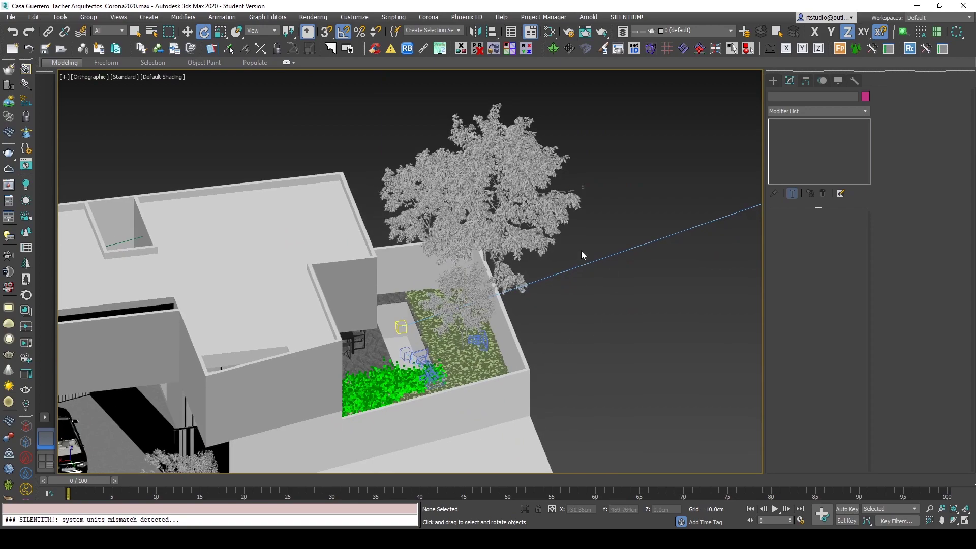
{"action": "middle_click_drag", "start_coordinate": [529, 316], "coordinate": [530, 431], "text": "alt"}
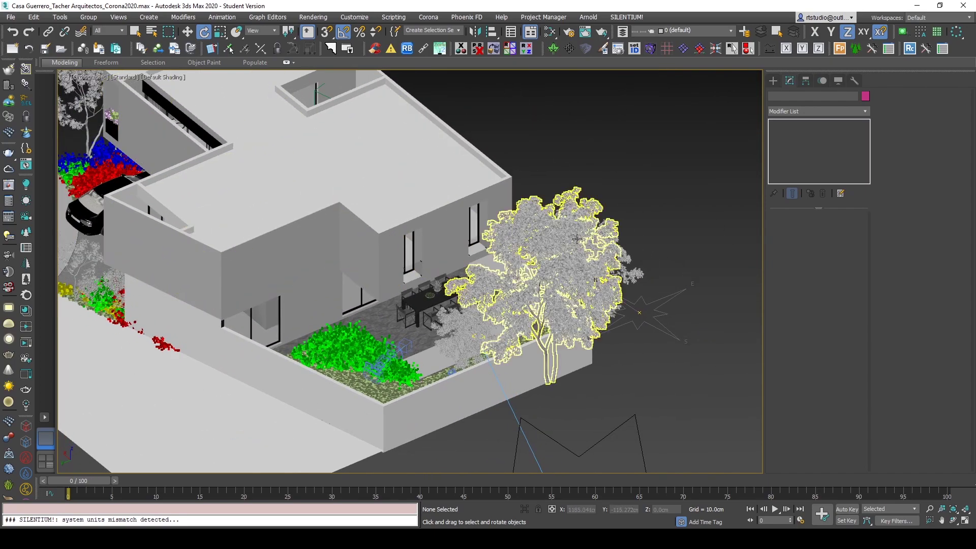
{"action": "mouse_move", "coordinate": [631, 238]}
{"action": "middle_mouse_down", "text": "alt"}
{"action": "mouse_move", "coordinate": [614, 240]}
{"action": "mouse_move", "coordinate": [622, 249]}
{"action": "middle_mouse_up", "text": "alt"}
- Return to the Top view showing the whole scene and look through CoronaCamera002 - Fachada Post
{"action": "key", "text": "t"}
{"action": "key", "text": "z"}
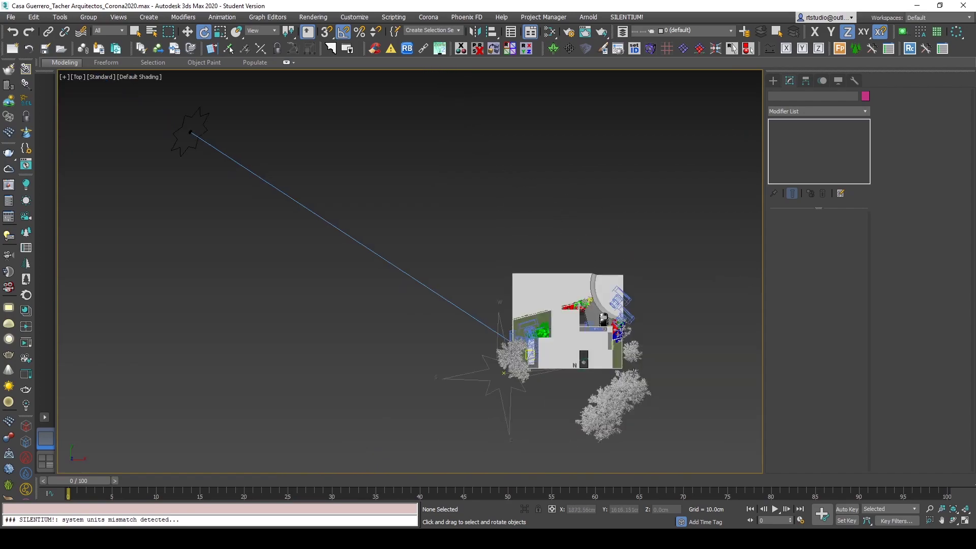
{"action": "key", "text": "c"}
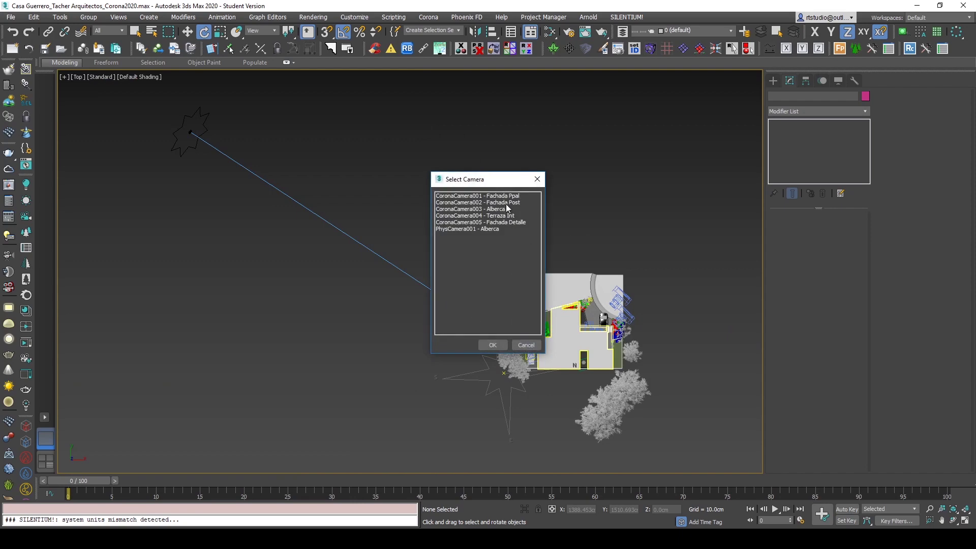
{"action": "left_click", "coordinate": [516, 203]}
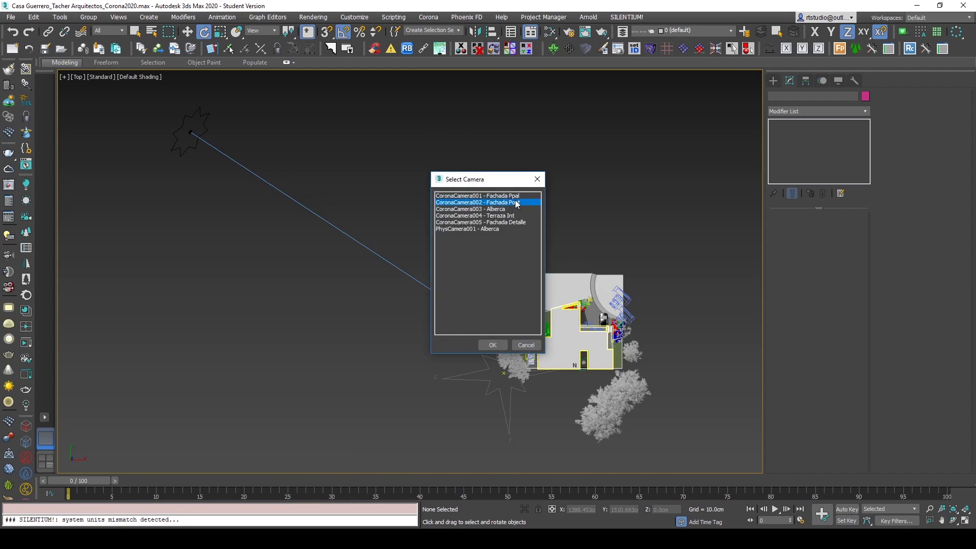
{"action": "double_click", "coordinate": [522, 202]}
{"action": "right_click", "coordinate": [300, 117]}
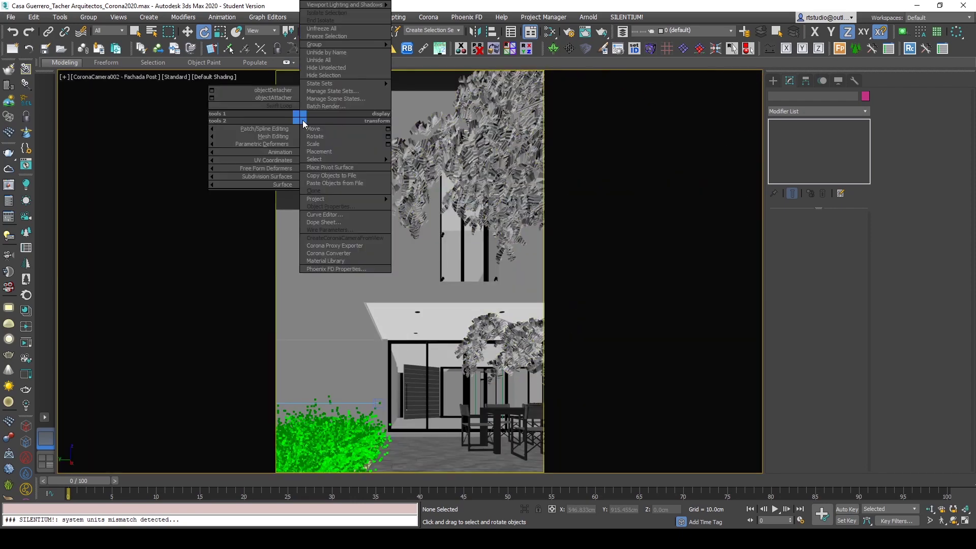
{"action": "left_click", "coordinate": [291, 202]}
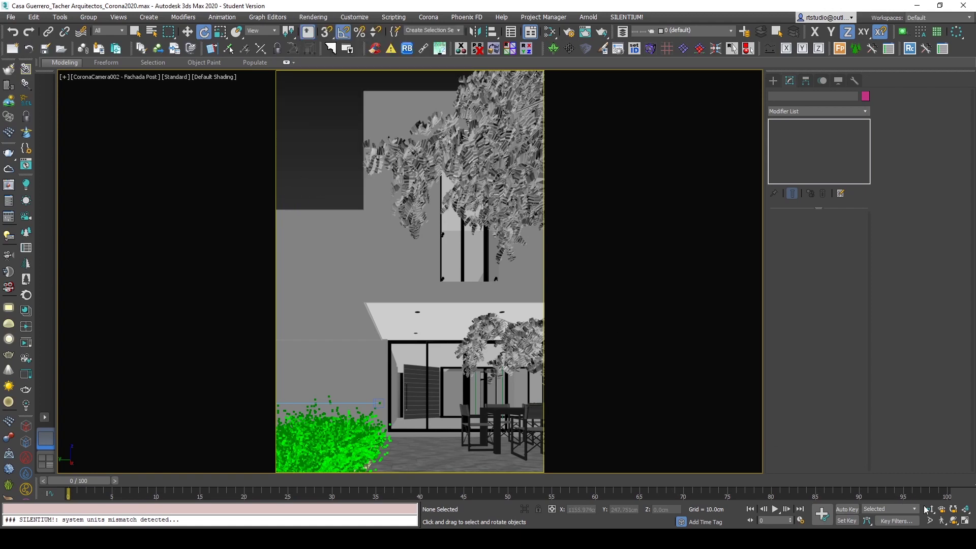
- Show the Fachada Post camera beside the Top view framed on the rear garden, and lock the camera view for rendering
{"action": "left_click", "coordinate": [964, 521]}
{"action": "left_click", "coordinate": [564, 183]}
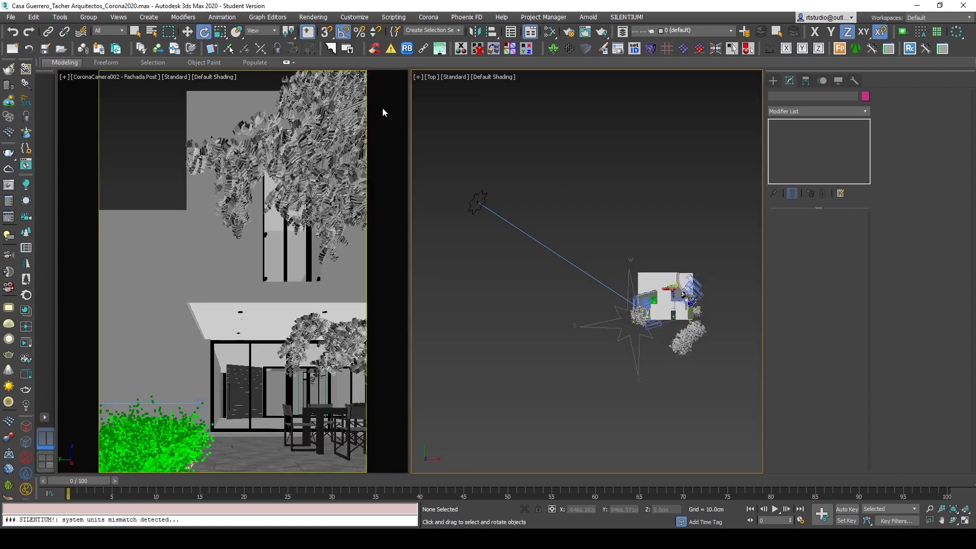
{"action": "scroll", "coordinate": [675, 321], "scroll_direction": "up", "scroll_amount": 10}
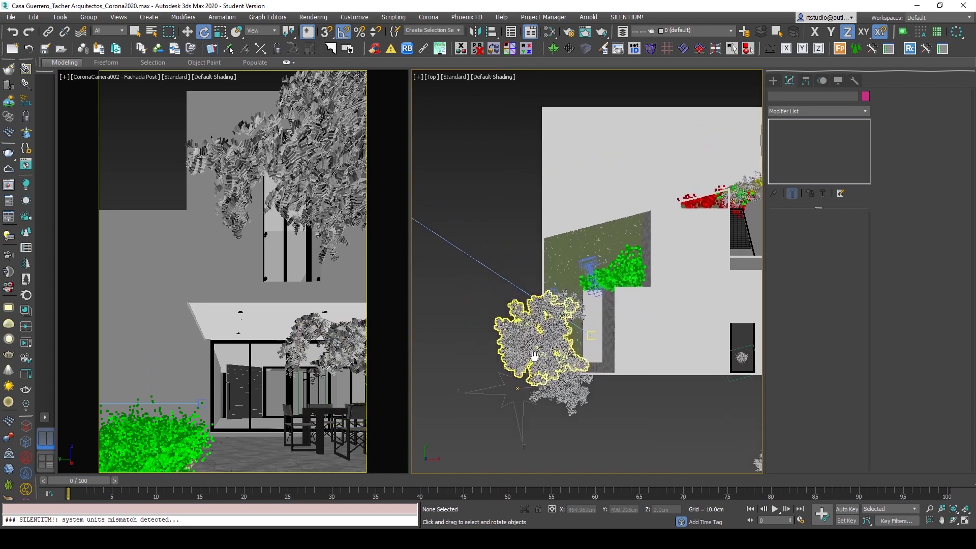
{"action": "left_click", "coordinate": [125, 154]}
{"action": "left_click", "coordinate": [25, 117]}
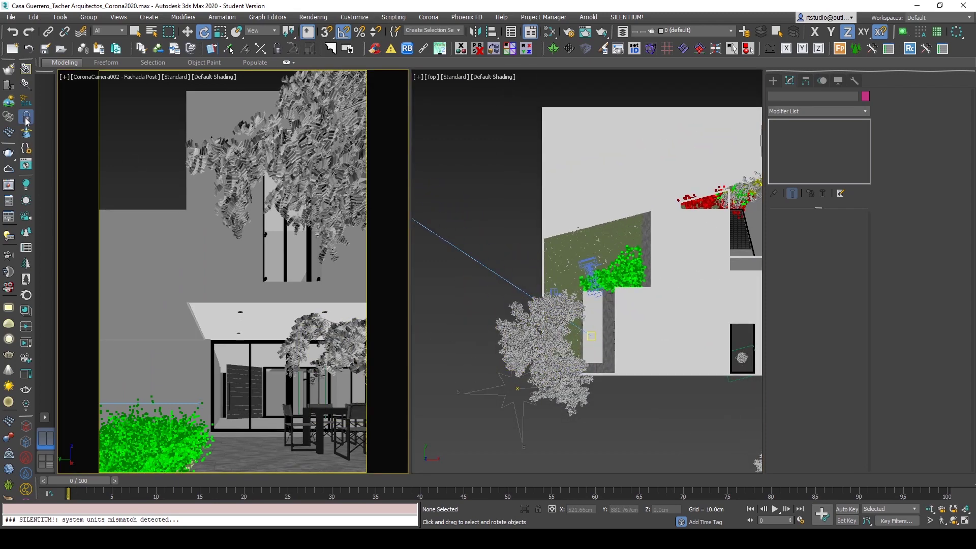
- Start an interactive Corona render of the Fachada Post camera, keeping the frame buffer clear of the garden trees in the Top view
{"action": "left_click", "coordinate": [569, 33]}
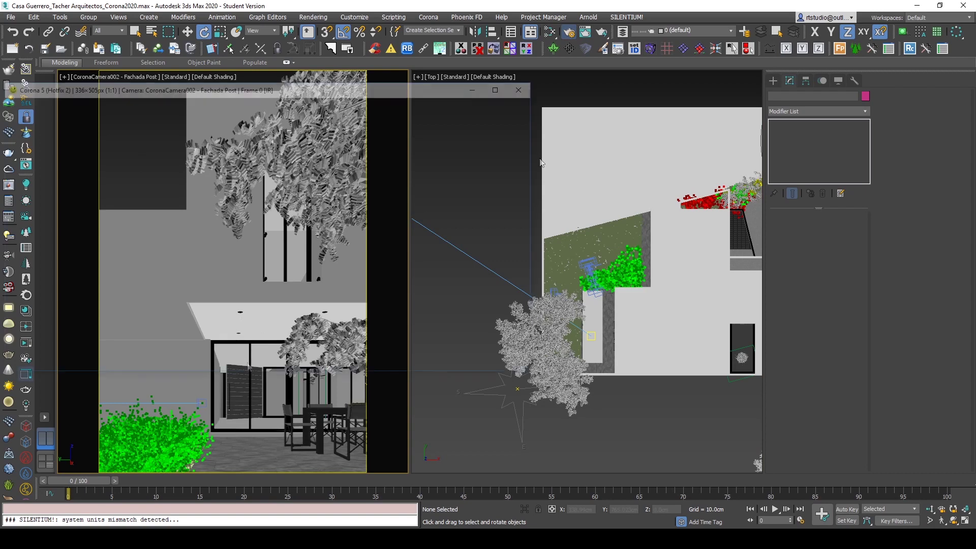
{"action": "left_click_drag", "start_coordinate": [279, 91], "coordinate": [379, 111]}
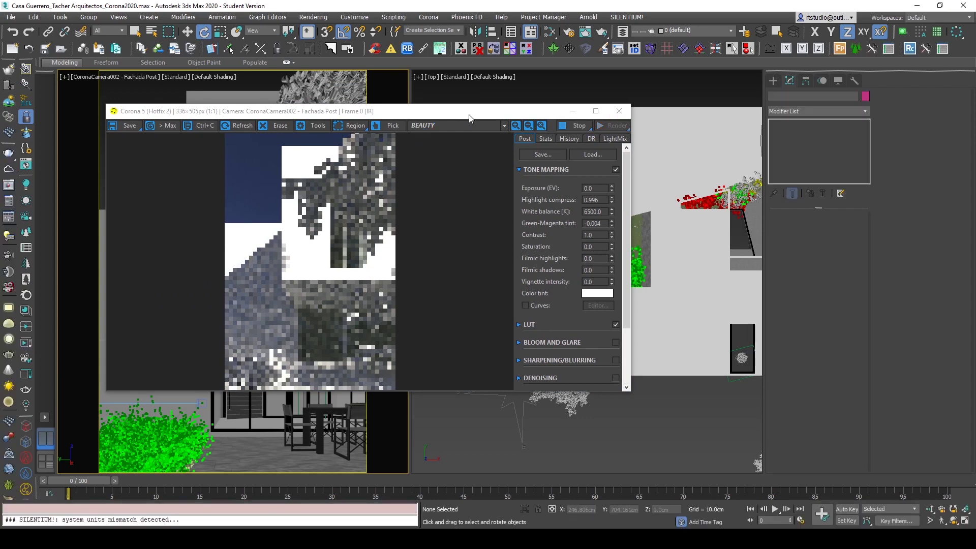
{"action": "left_click_drag", "start_coordinate": [473, 115], "coordinate": [443, 98]}
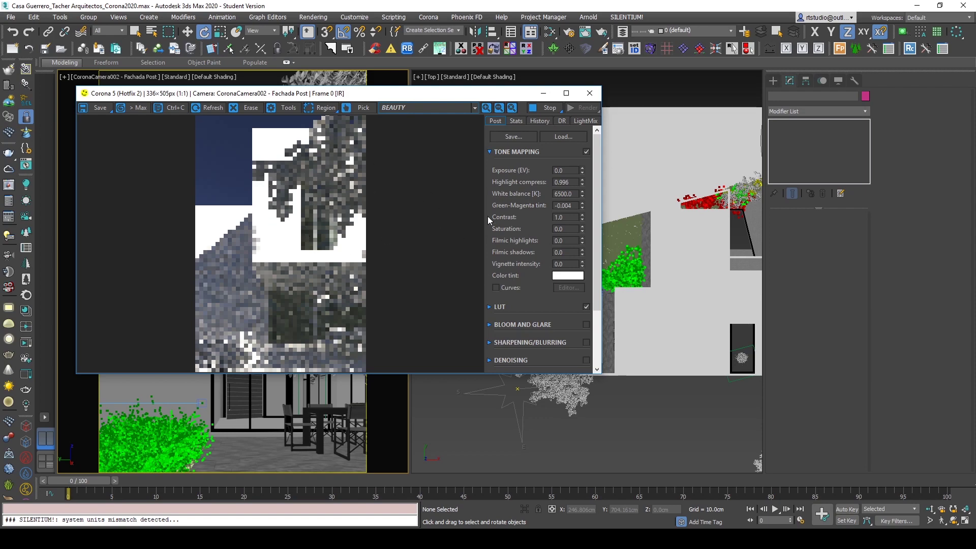
{"action": "left_click_drag", "start_coordinate": [453, 95], "coordinate": [395, 65]}
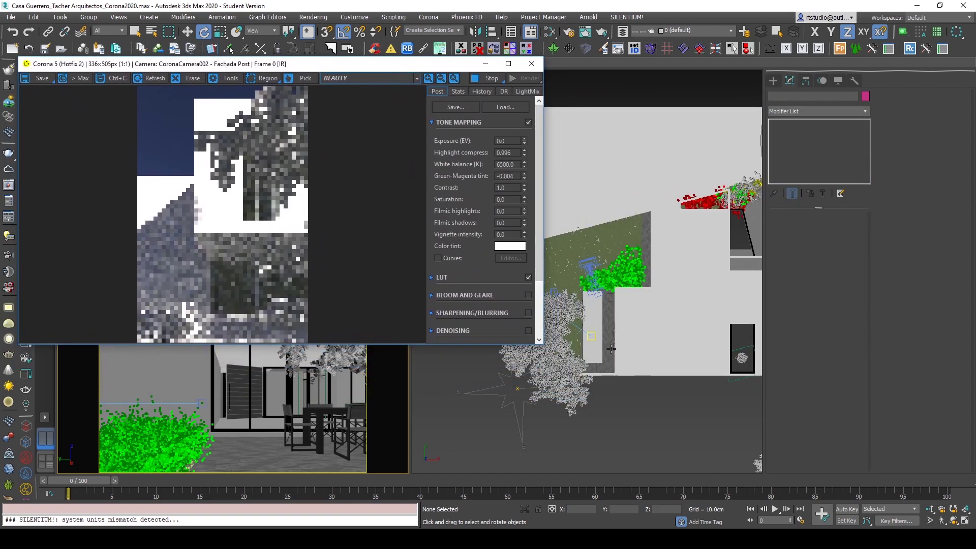
- Try moving the large garden tree farther from the house in the Top view, watching its effect in the interactive render
{"action": "middle_click_drag", "start_coordinate": [610, 349], "coordinate": [690, 351]}
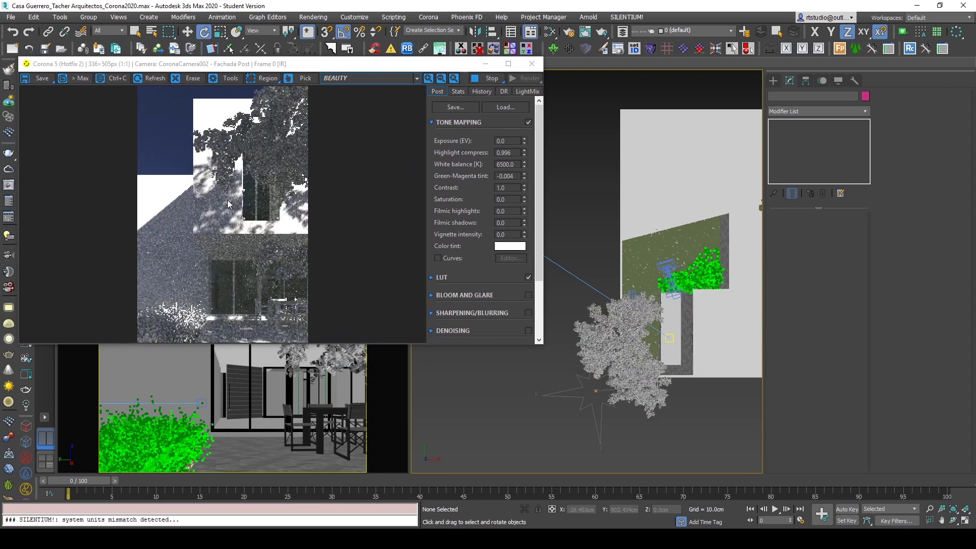
{"action": "left_click", "coordinate": [596, 346]}
{"action": "key", "text": "w"}
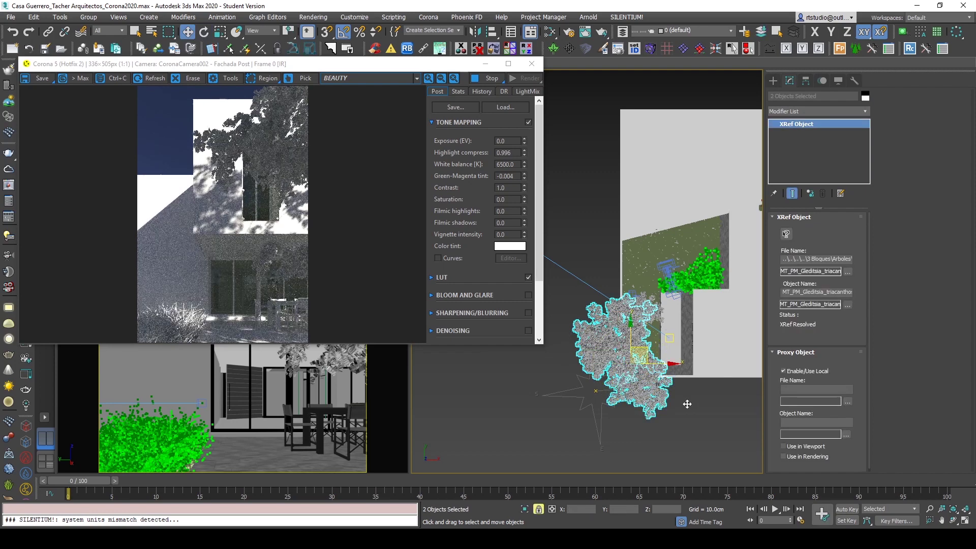
{"action": "left_click_drag", "start_coordinate": [614, 331], "coordinate": [669, 447]}
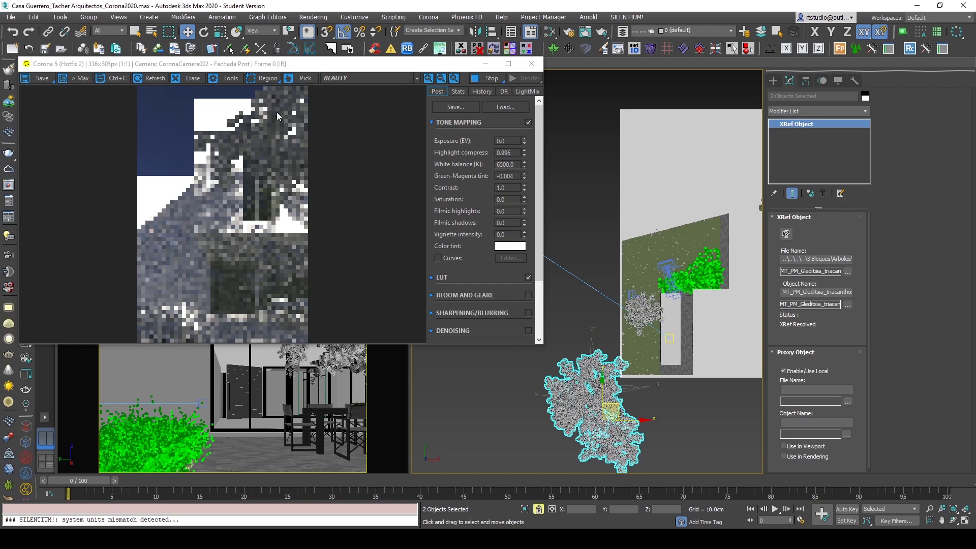
{"action": "left_click_drag", "start_coordinate": [348, 69], "coordinate": [400, 126]}
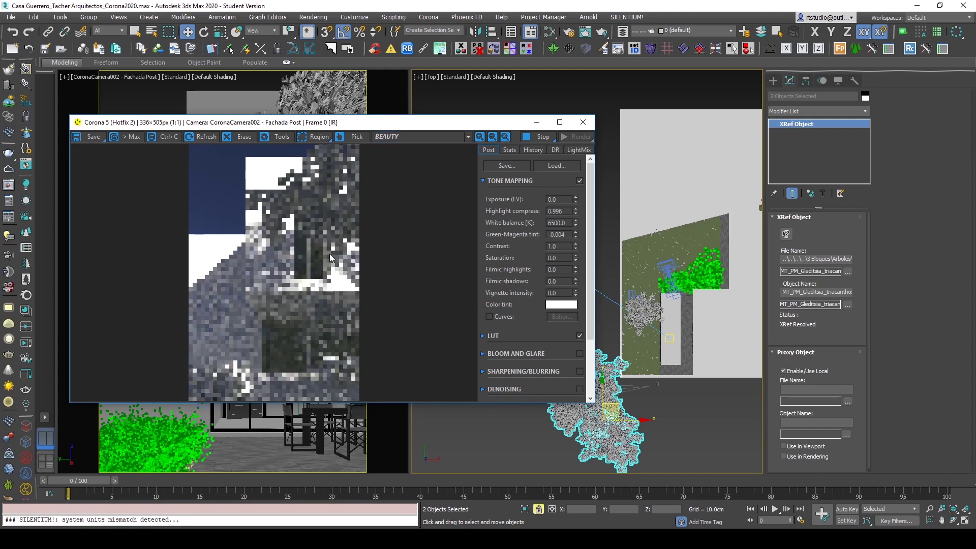
- Undo the large tree's move, then stop the interactive render and close its frame buffer
{"action": "left_click", "coordinate": [681, 421]}
{"action": "key", "text": "space"}
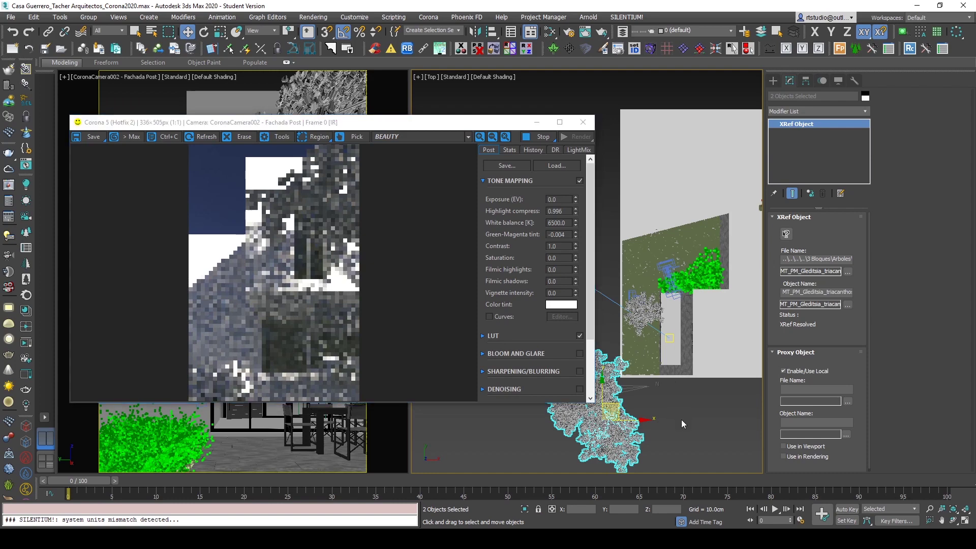
{"action": "key", "text": "ctrl+z"}
{"action": "left_click", "coordinate": [535, 137]}
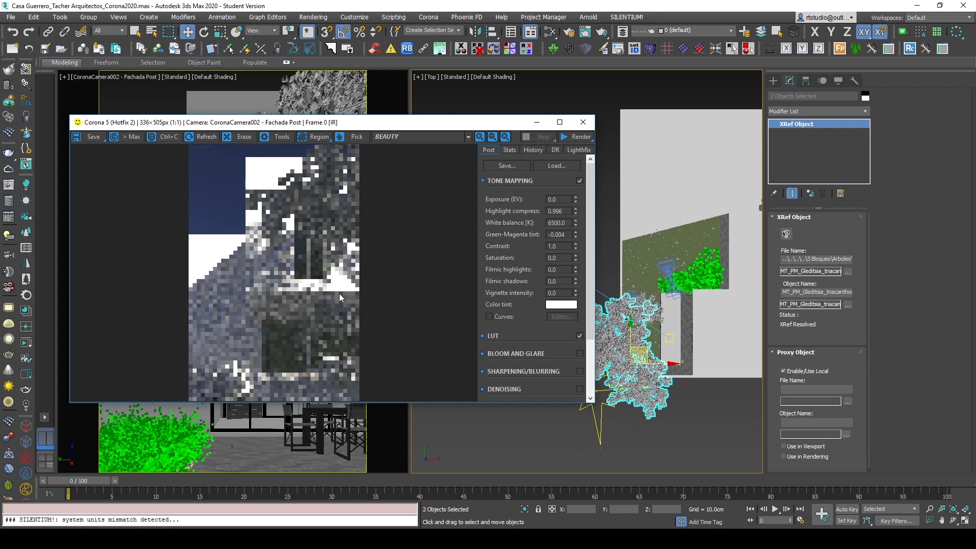
{"action": "left_click_drag", "start_coordinate": [401, 123], "coordinate": [492, 110]}
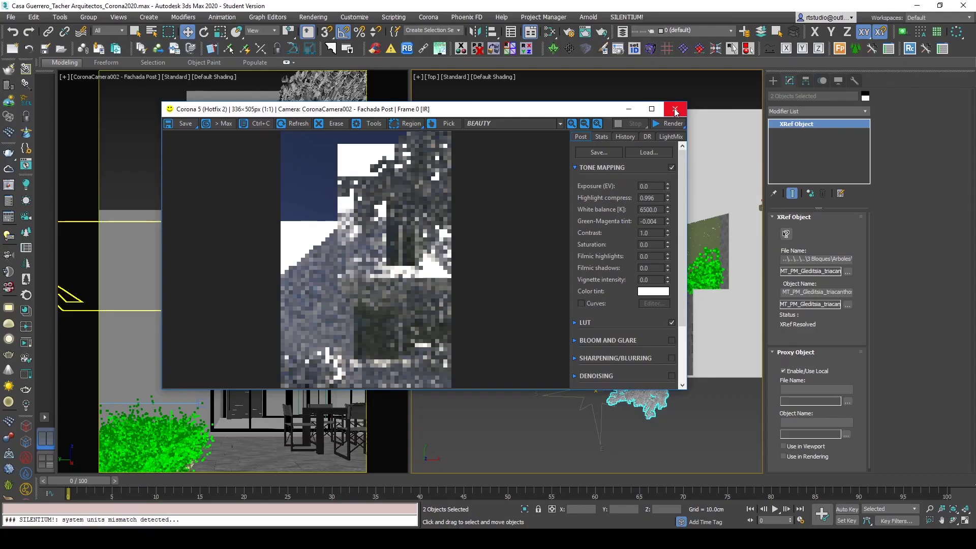
{"action": "left_click", "coordinate": [675, 110]}
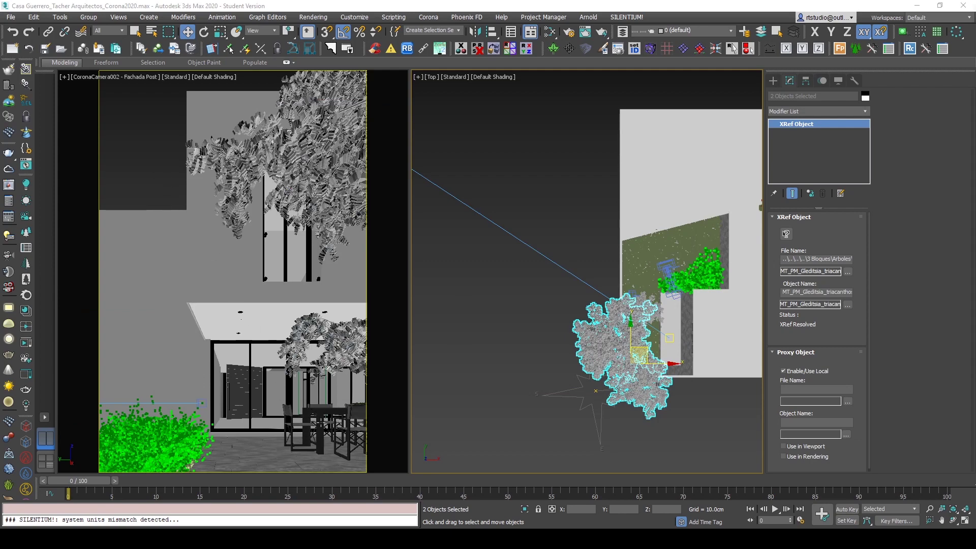
- Check the terrace dining set's position in the Fachada Post and Top views, leaving nothing selected
{"action": "left_click", "coordinate": [318, 412]}
{"action": "left_click", "coordinate": [176, 178]}
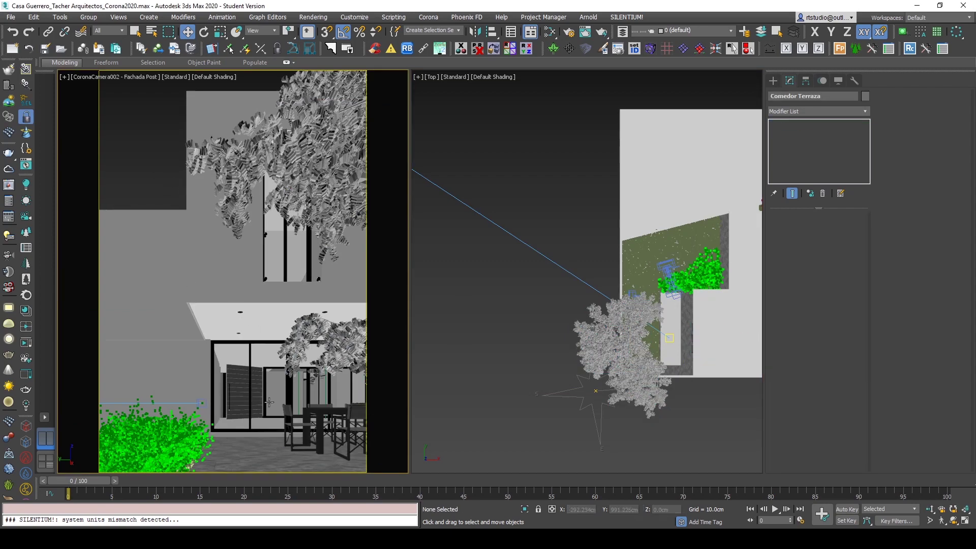
{"action": "left_click", "coordinate": [321, 415]}
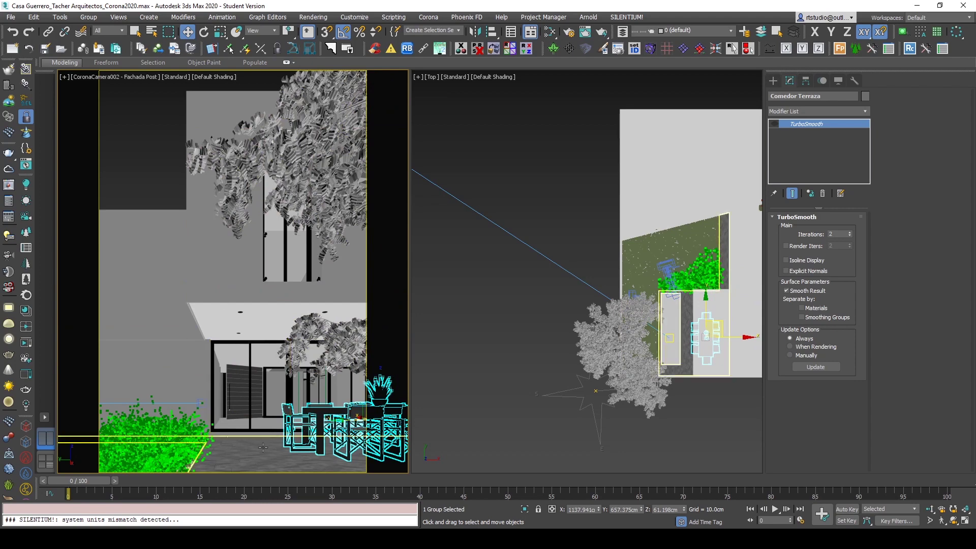
{"action": "left_click", "coordinate": [166, 177]}
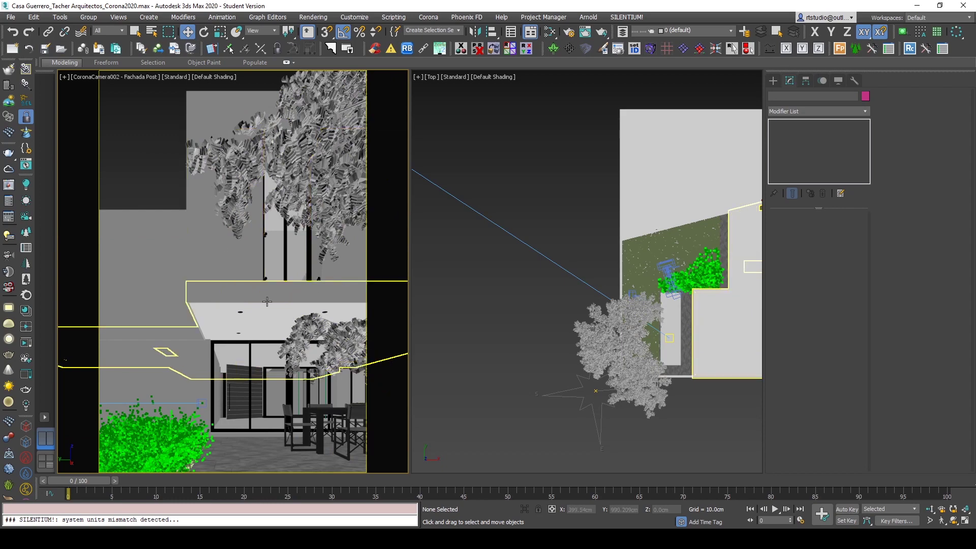
- Look through CoronaCamera003 - Alberca and browse the finished renders in the photo viewer from Alberca to Fachada Ppal Detalle DOF
{"action": "key", "text": "c"}
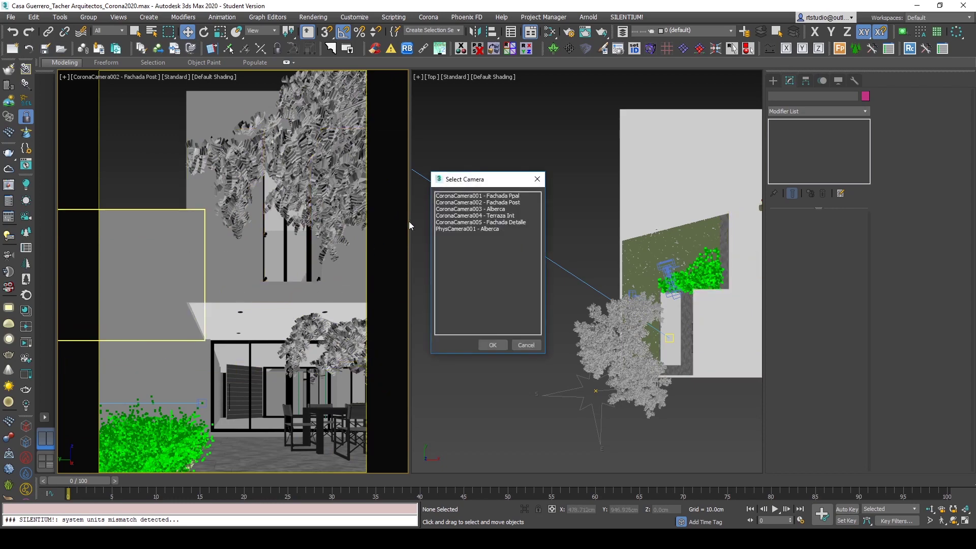
{"action": "double_click", "coordinate": [488, 208]}
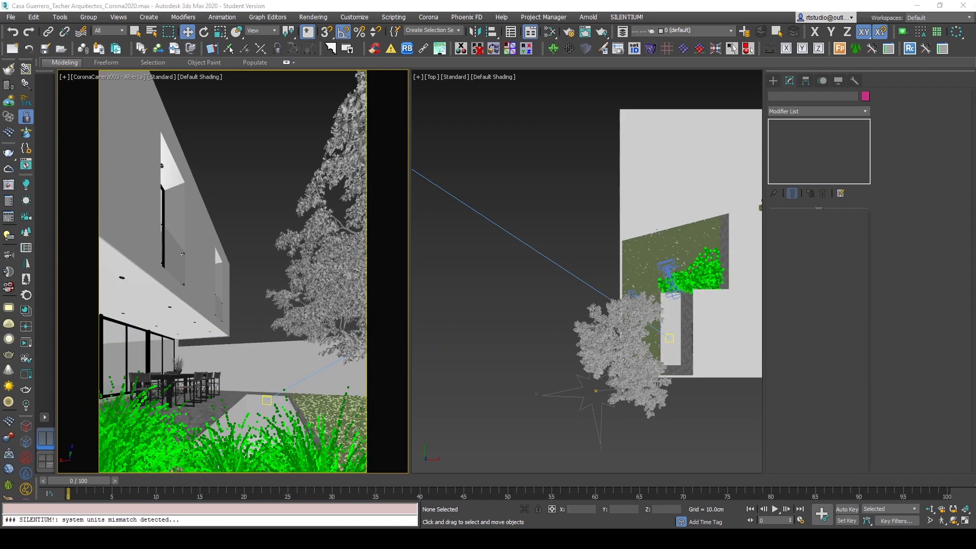
{"action": "left_click_drag", "start_coordinate": [562, 547], "coordinate": [561, 125]}
{"action": "double_click", "coordinate": [561, 125]}
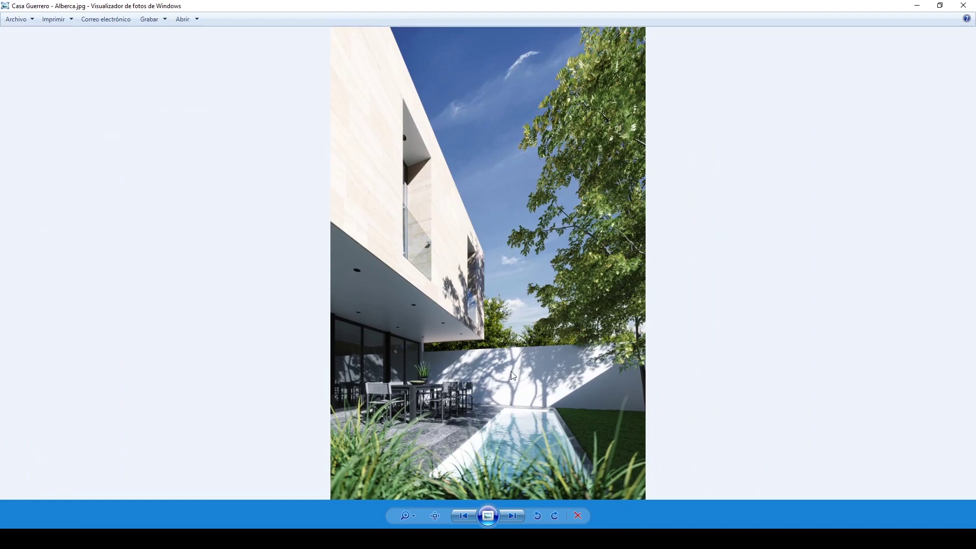
{"action": "key", "text": "Right"}
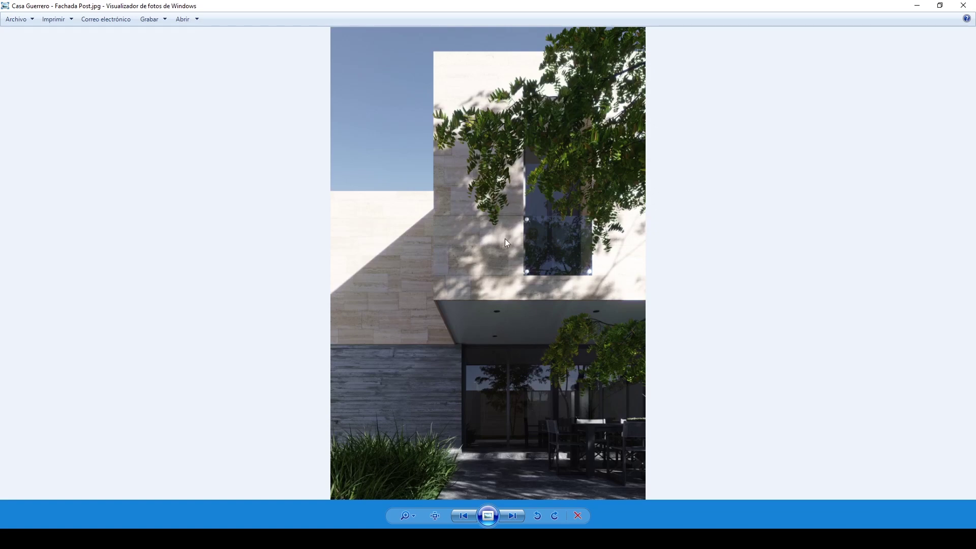
{"action": "key", "text": "Right"}
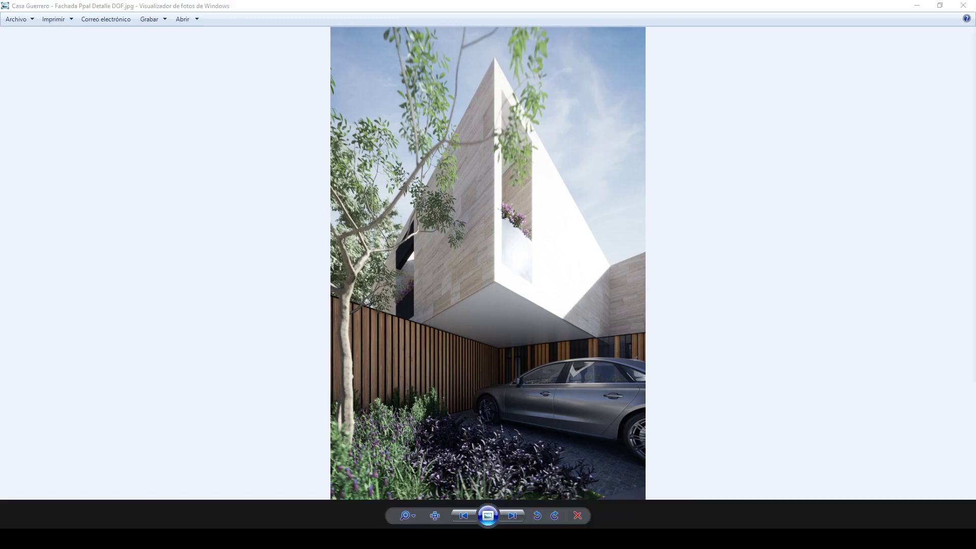
- Arrange the reference photo _MG_7612.jpg side by side with the Fachada Ppal Detalle DOF render
{"action": "left_click_drag", "start_coordinate": [975, 71], "coordinate": [609, 55]}
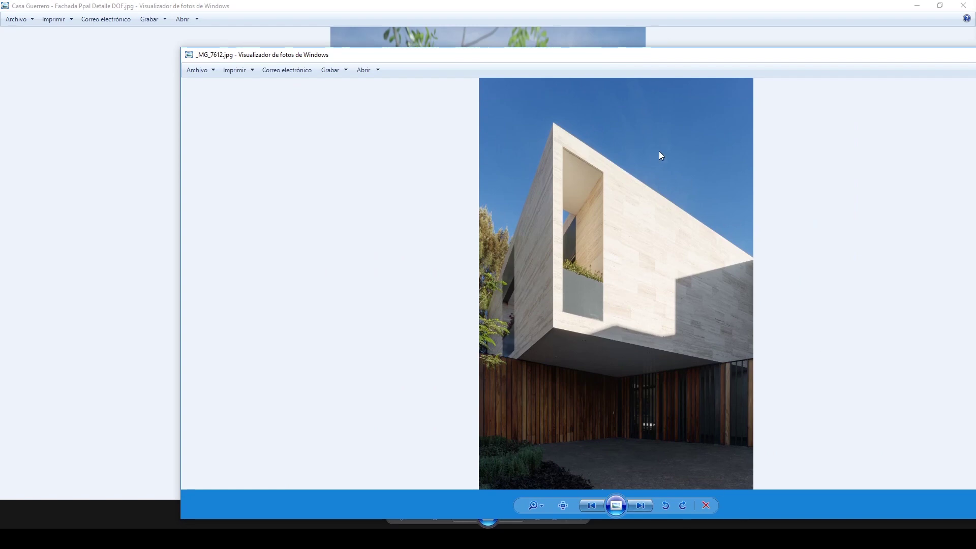
{"action": "left_click_drag", "start_coordinate": [681, 60], "coordinate": [543, 45]}
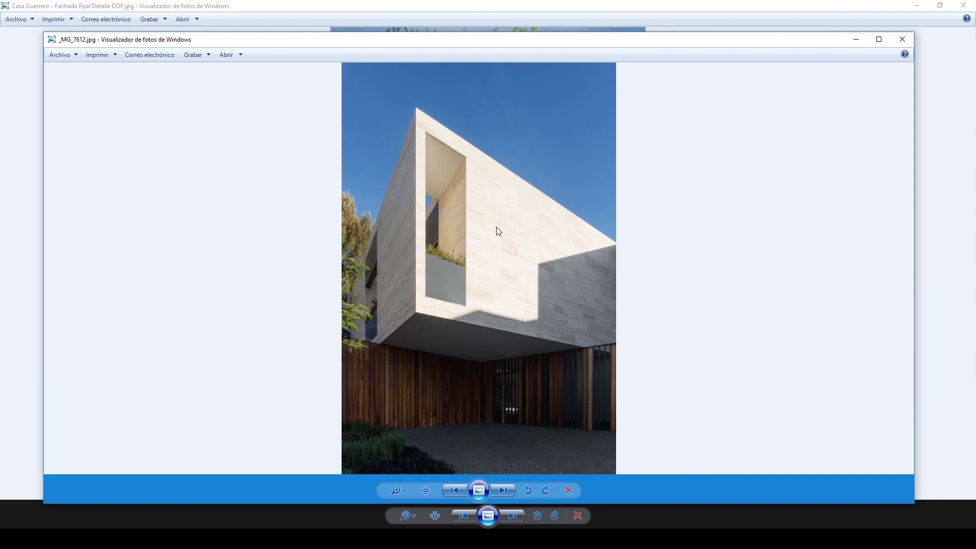
{"action": "key", "text": "alt+F4"}
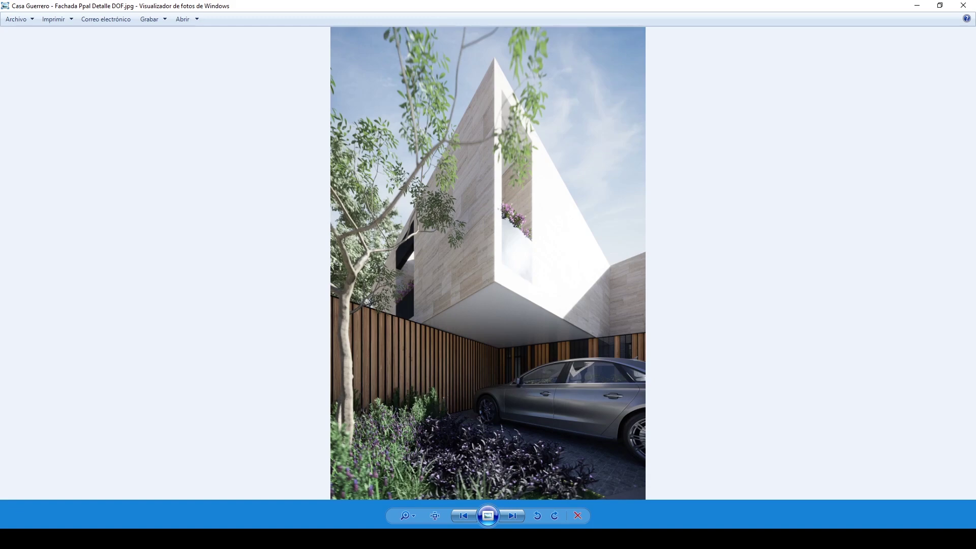
{"action": "mouse_move", "coordinate": [975, 71]}
{"action": "left_mouse_down"}
{"action": "mouse_move", "coordinate": [829, 70]}
{"action": "mouse_move", "coordinate": [763, 45]}
{"action": "mouse_move", "coordinate": [975, 76]}
{"action": "left_mouse_up"}
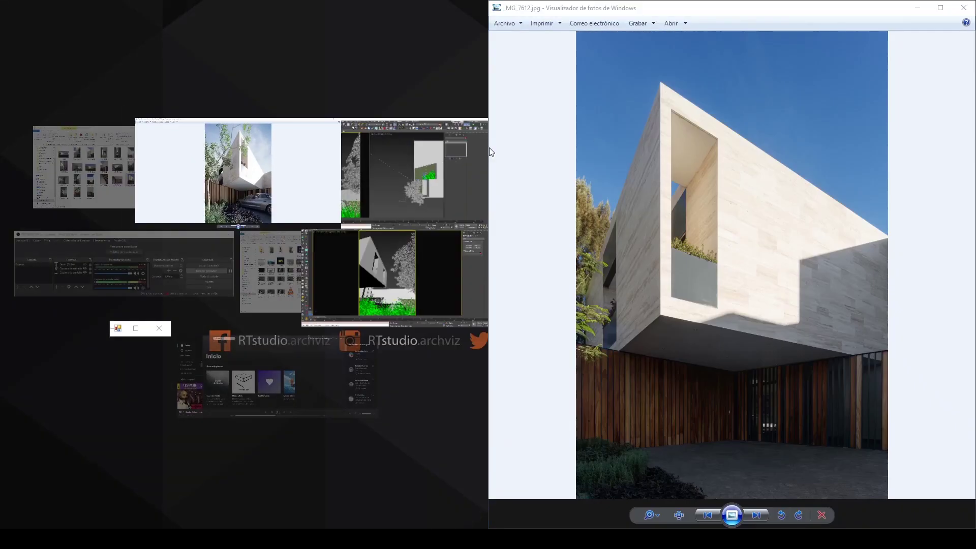
{"action": "left_click", "coordinate": [228, 184]}
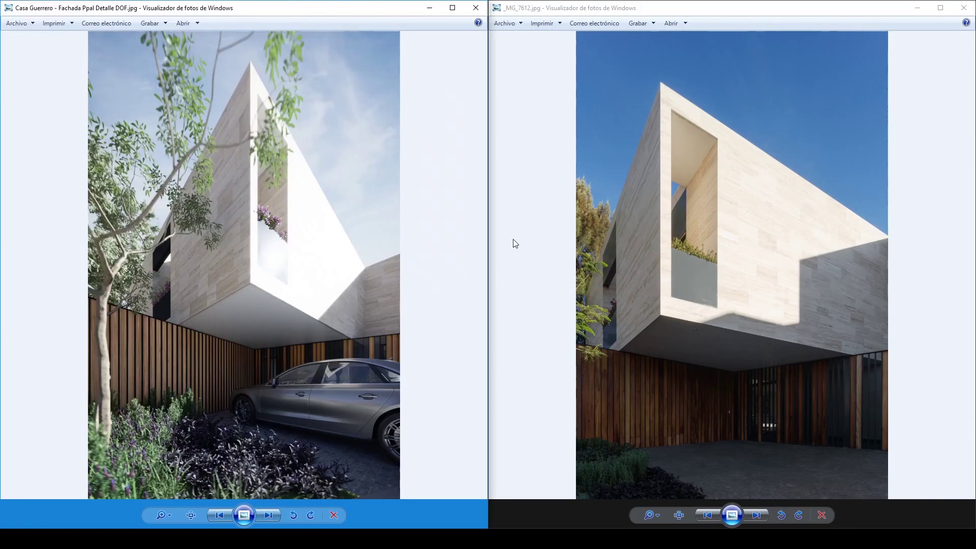
- Browse the reference photos of the main facade next to the render, stopping at _MG_7627.jpg
{"action": "left_click", "coordinate": [648, 217]}
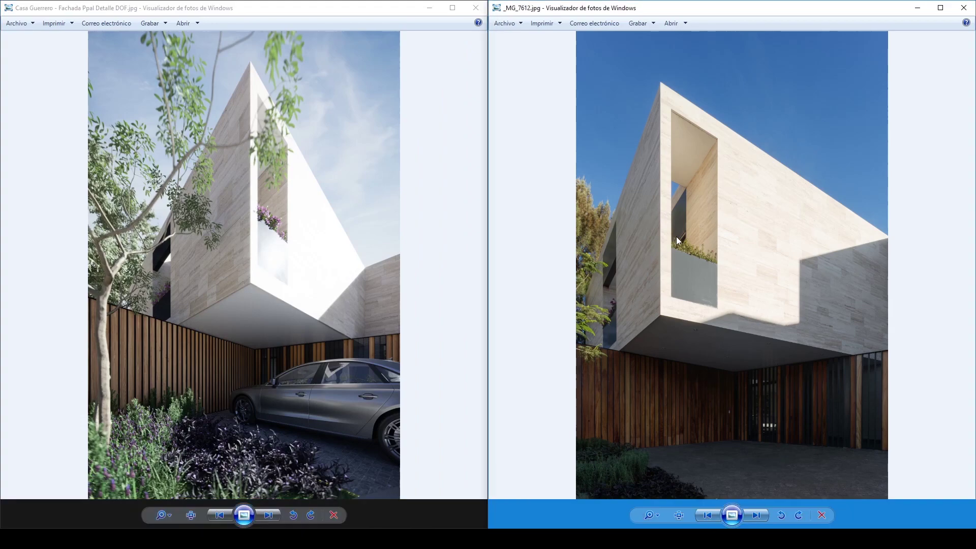
{"action": "key", "text": "Right"}
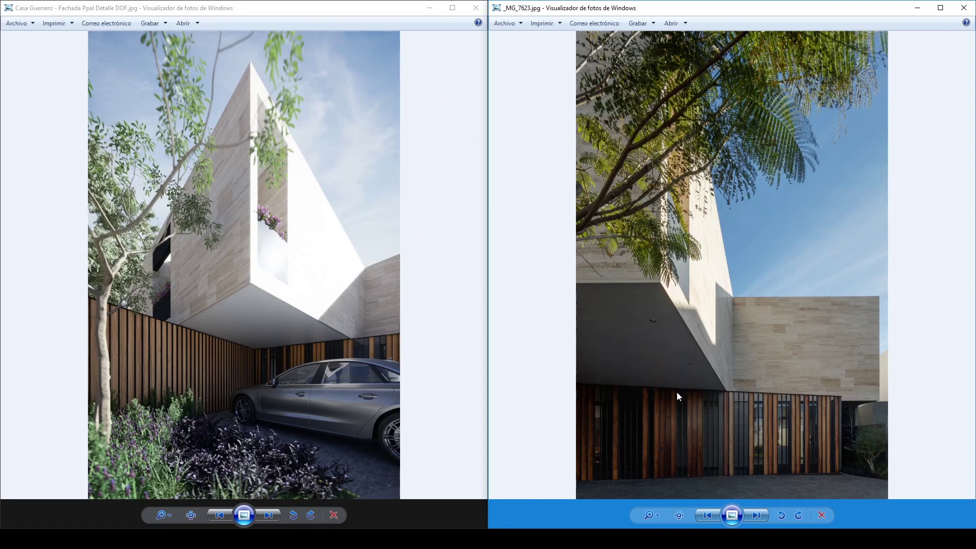
{"action": "scroll", "coordinate": [825, 323], "scroll_direction": "up", "scroll_amount": 1}
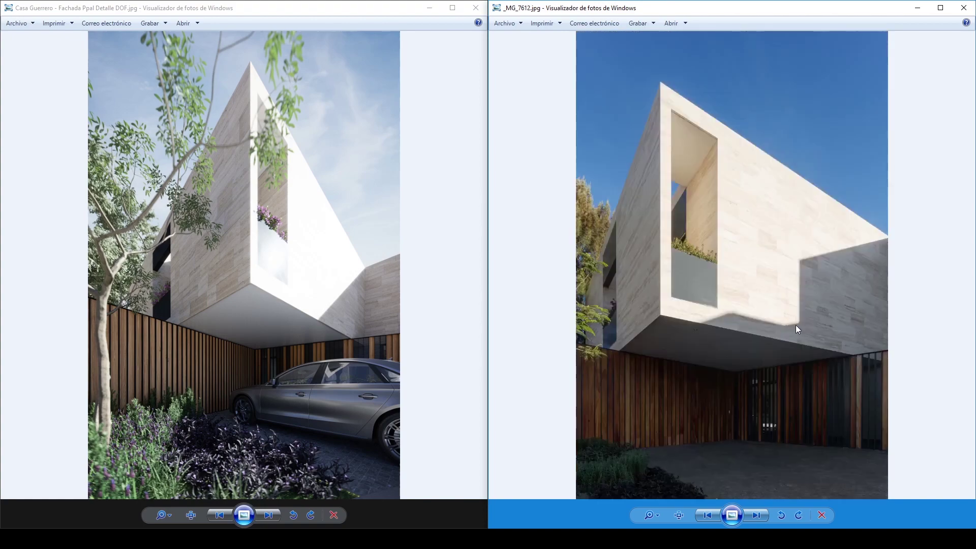
{"action": "scroll", "coordinate": [773, 329], "scroll_direction": "up", "scroll_amount": 1}
{"action": "scroll", "coordinate": [741, 330], "scroll_direction": "down", "scroll_amount": 1}
{"action": "scroll", "coordinate": [740, 326], "scroll_direction": "down", "scroll_amount": 1}
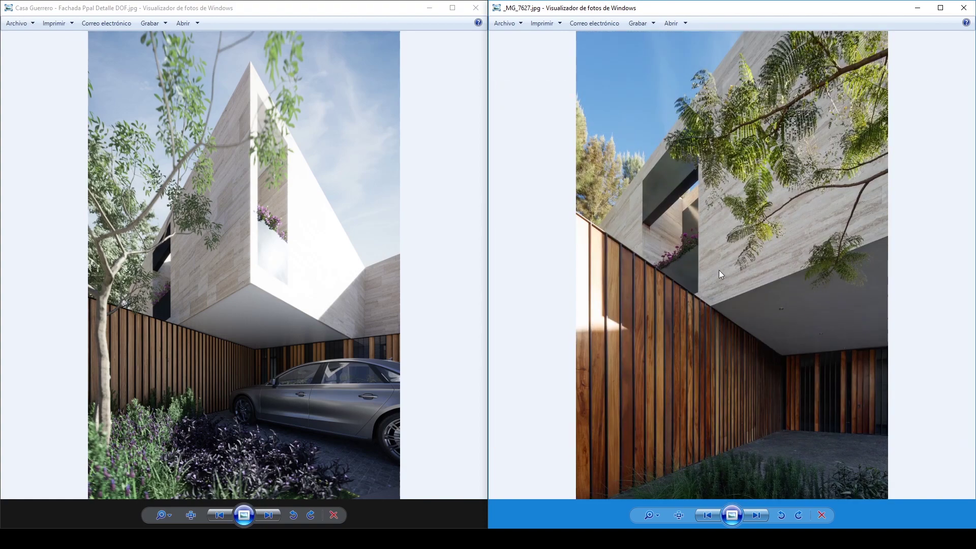
- Browse the finished renders, including Terraza Int and Fachada Ppal, and close both photo viewer windows
{"action": "left_click", "coordinate": [335, 313]}
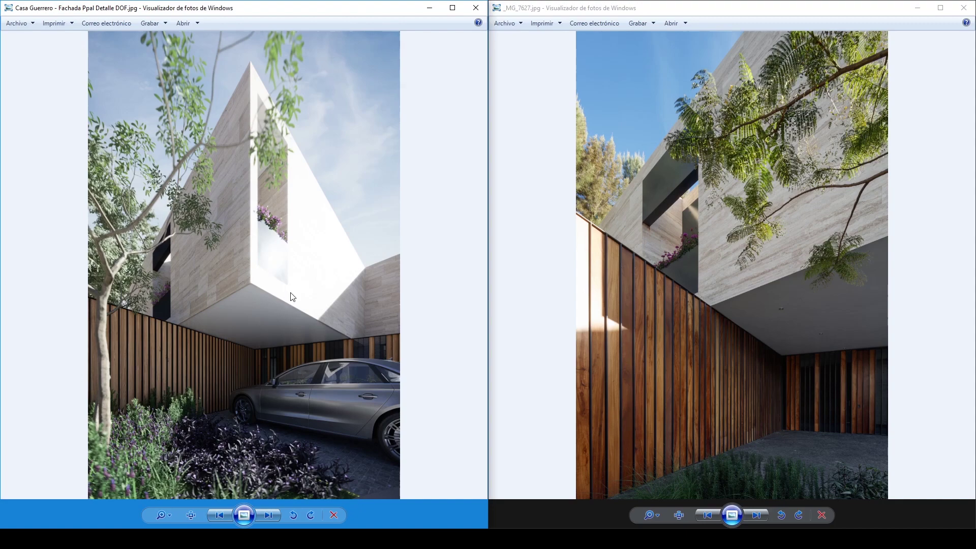
{"action": "scroll", "coordinate": [292, 290], "scroll_direction": "up", "scroll_amount": 1}
{"action": "scroll", "coordinate": [292, 291], "scroll_direction": "up", "scroll_amount": 1}
{"action": "scroll", "coordinate": [291, 290], "scroll_direction": "up", "scroll_amount": 1}
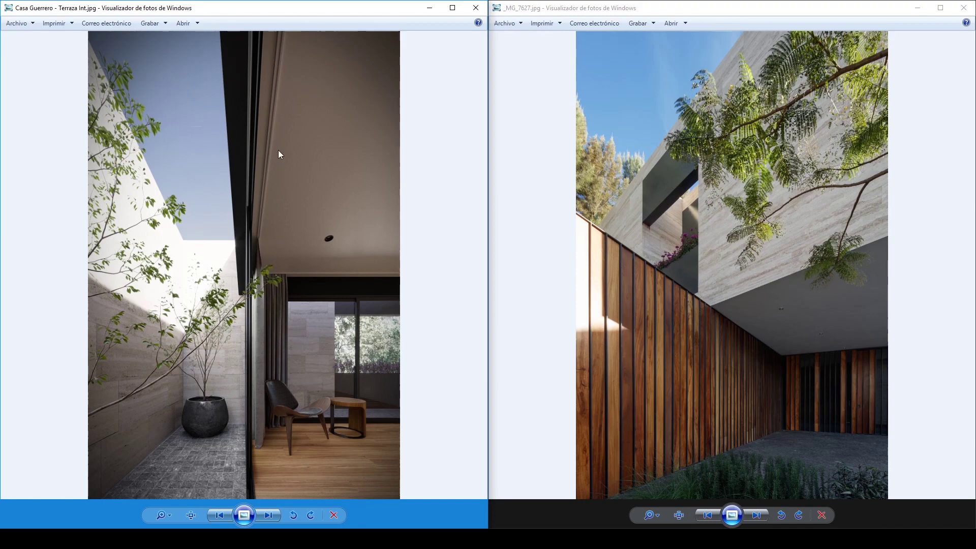
{"action": "scroll", "coordinate": [300, 359], "scroll_direction": "down", "scroll_amount": 2}
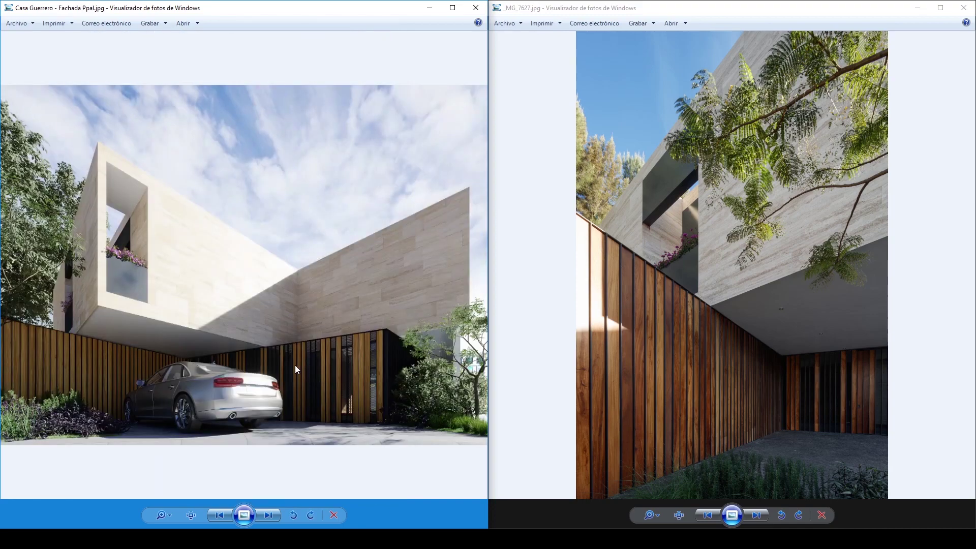
{"action": "left_click", "coordinate": [476, 7]}
{"action": "left_click", "coordinate": [963, 7]}
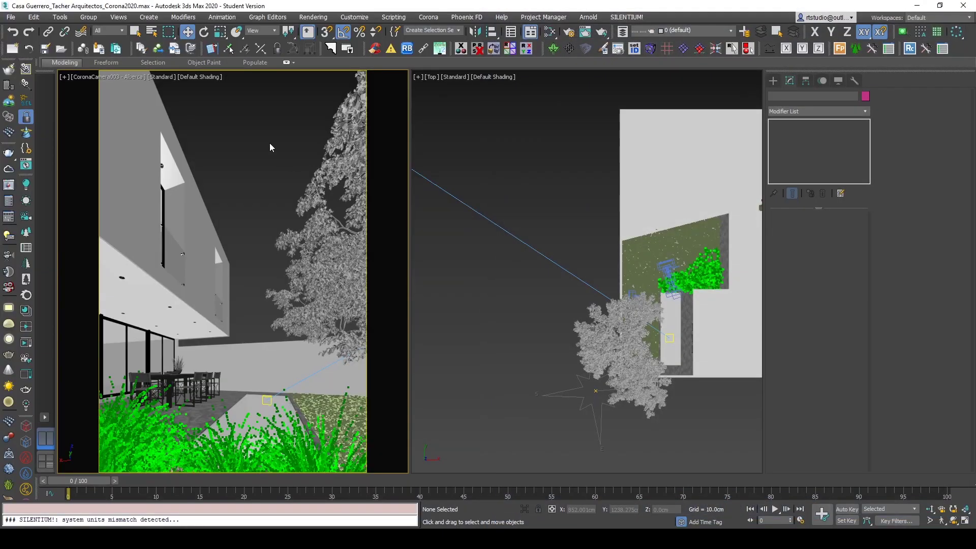
- Show CoronaCamera001 - Fachada Ppal in place of Alberca, and replace the Top view with Fachada Detalle, then CoronaCamera004 - Terraza Int
{"action": "key", "text": "c"}
{"action": "double_click", "coordinate": [512, 197]}
{"action": "left_click", "coordinate": [444, 218]}
{"action": "key", "text": "c"}
{"action": "double_click", "coordinate": [512, 198]}
{"action": "double_click", "coordinate": [510, 202]}
{"action": "key", "text": "c"}
{"action": "left_click", "coordinate": [506, 223]}
{"action": "key", "text": "c"}
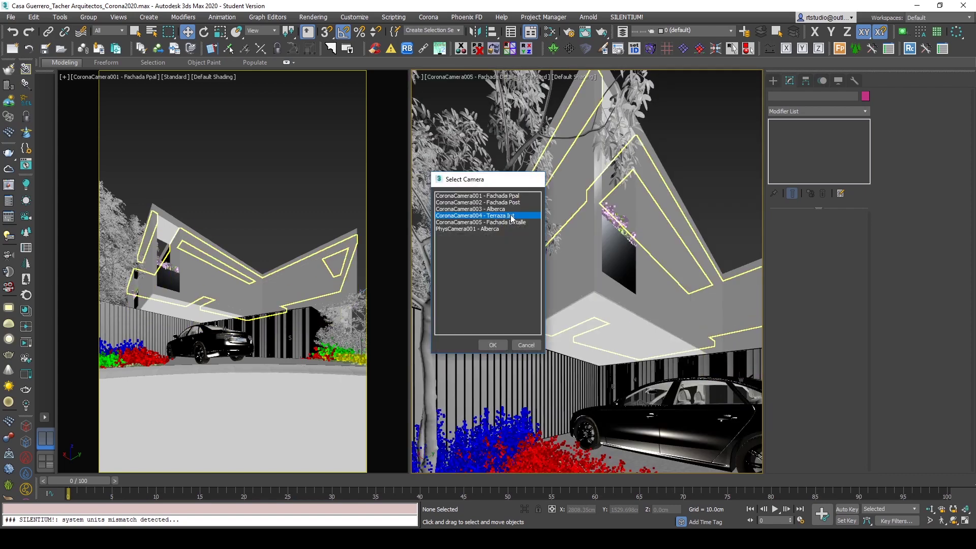
{"action": "double_click", "coordinate": [483, 212]}
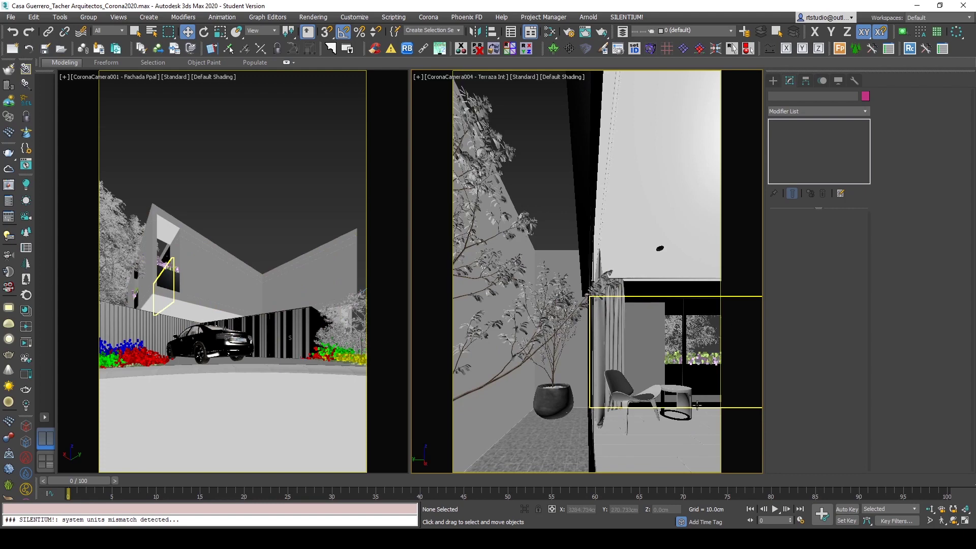
- Try rotating the foreground tree Maceta001 about its vertical axis in the Terraza Int camera view
{"action": "left_click", "coordinate": [537, 193]}
{"action": "key", "text": "space"}
{"action": "key", "text": "r"}
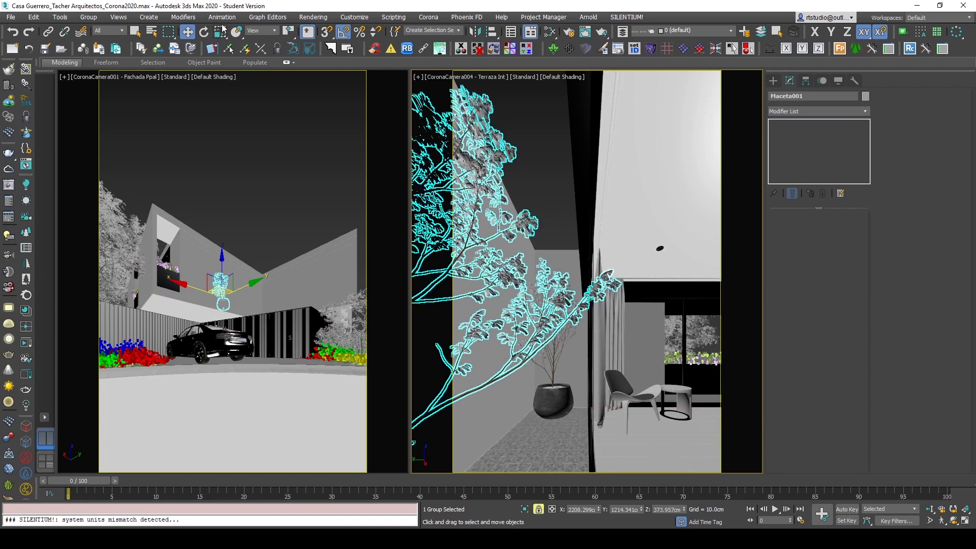
{"action": "key", "text": "e"}
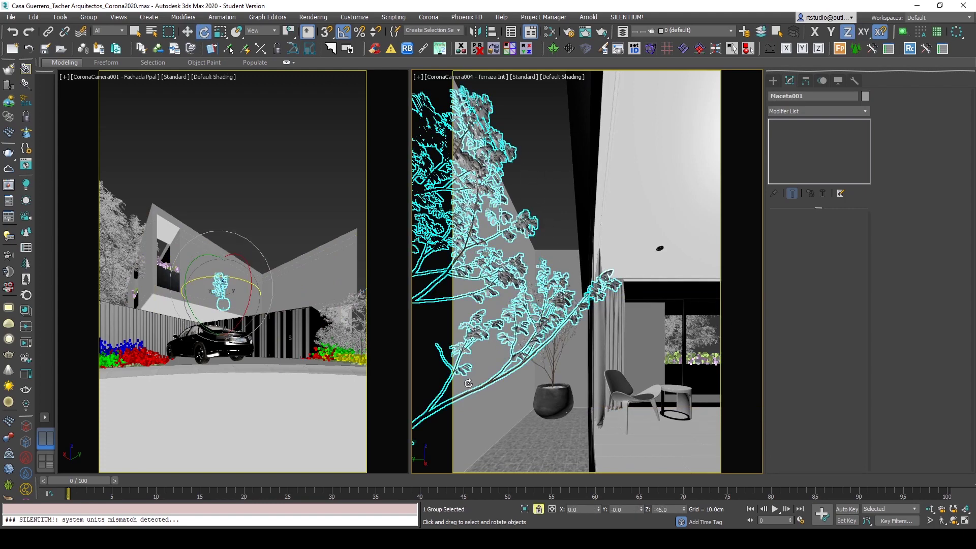
{"action": "left_click_drag", "start_coordinate": [522, 194], "coordinate": [524, 231]}
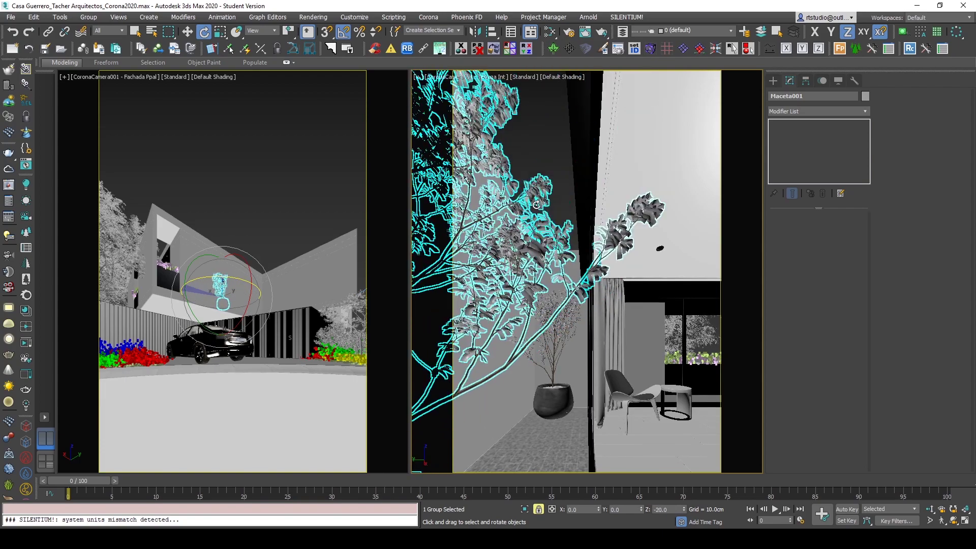
{"action": "left_click_drag", "start_coordinate": [527, 179], "coordinate": [551, 168]}
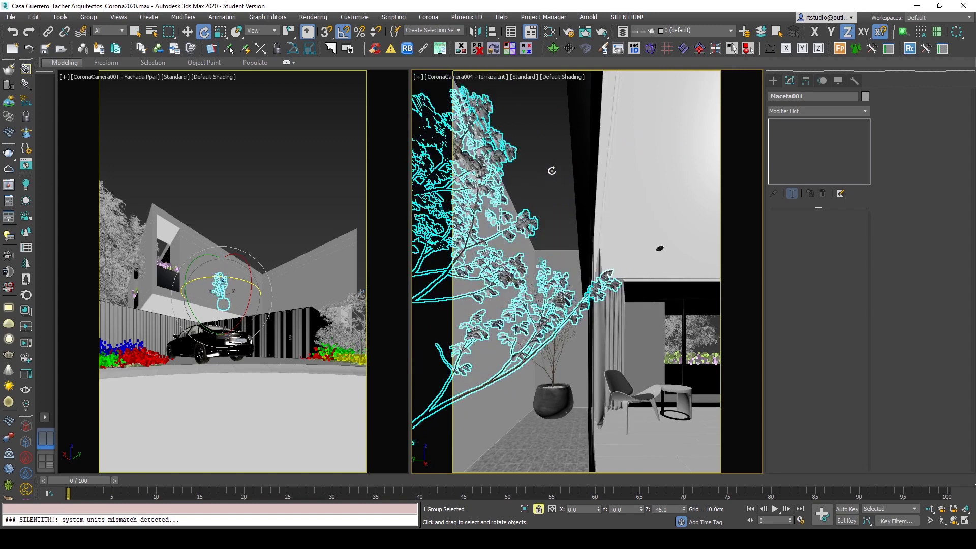
{"action": "left_click", "coordinate": [557, 192]}
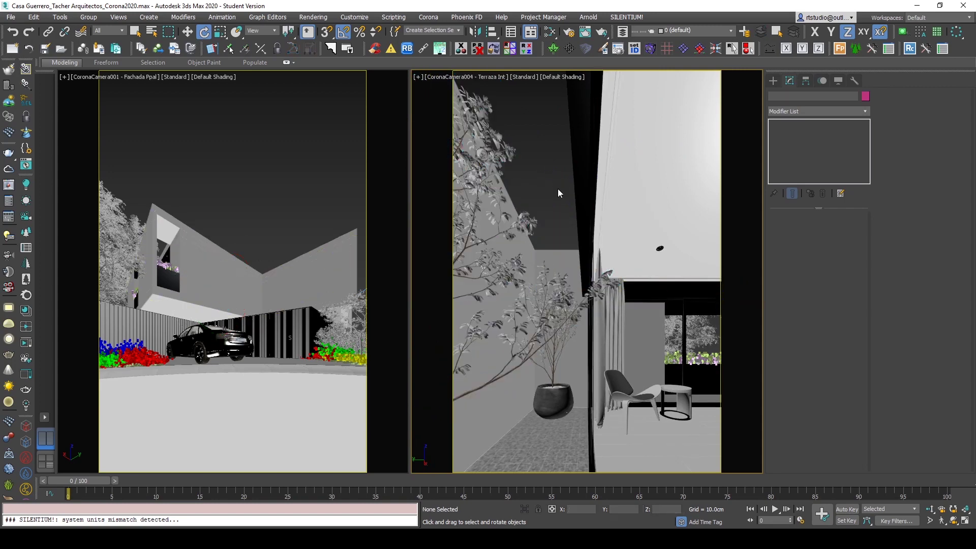
- Select the CoronaCamera004 - Terraza Int camera and try a focal length of 10 mm
{"action": "left_click", "coordinate": [466, 78]}
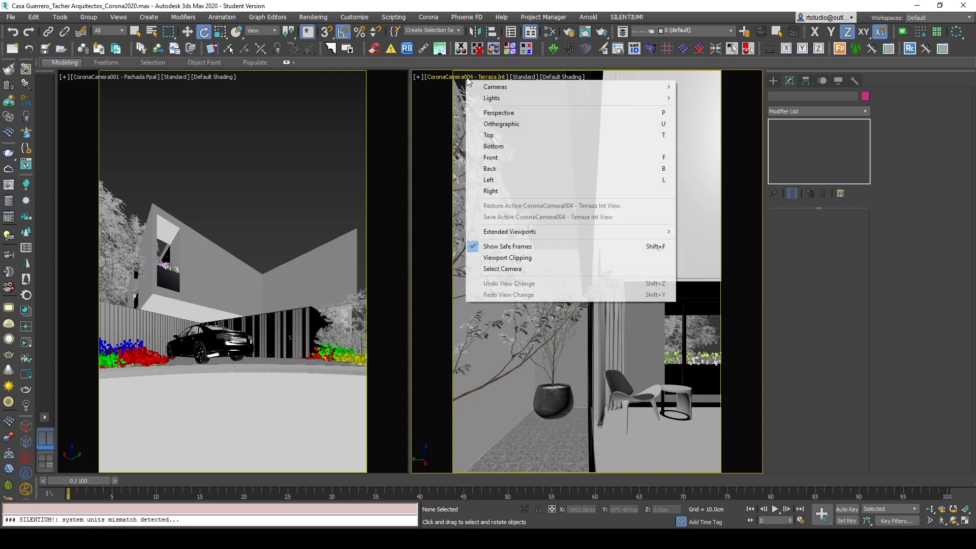
{"action": "left_click", "coordinate": [496, 388]}
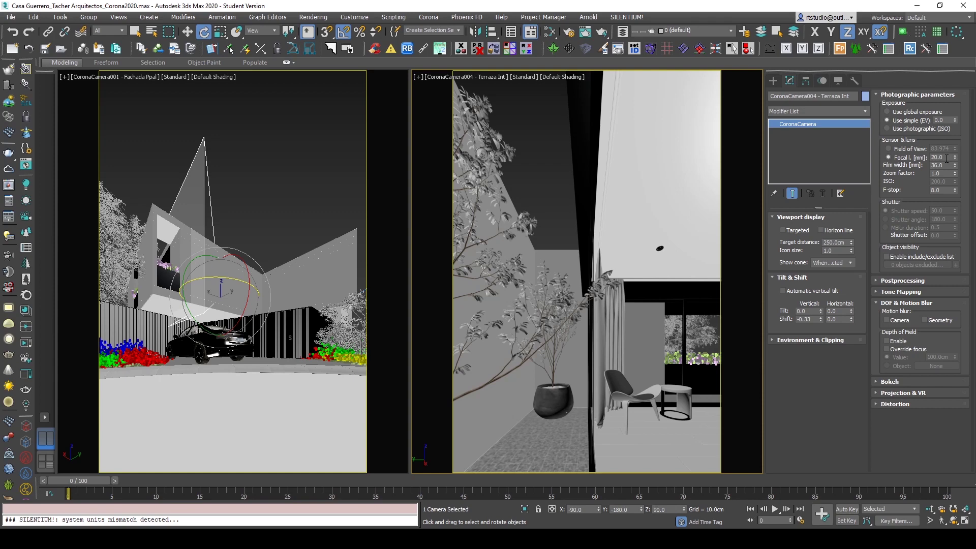
{"action": "left_click_drag", "start_coordinate": [955, 157], "coordinate": [955, 184]}
{"action": "double_click", "coordinate": [945, 157]}
{"action": "type", "text": "10"}
{"action": "key", "text": "Return"}
- Try focal lengths of 18 and 24 mm on the Terraza Int camera and return it to 20 mm
{"action": "type", "text": "1"}
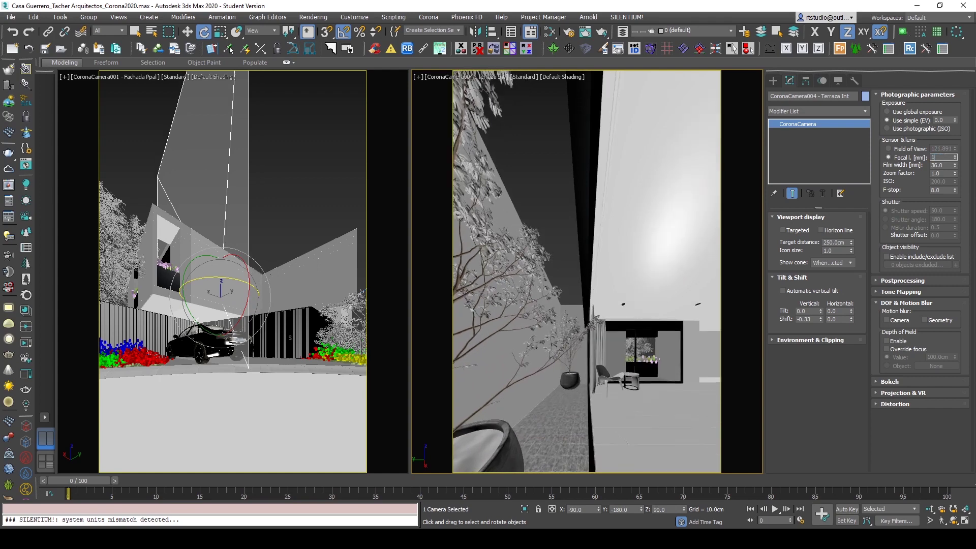
{"action": "type", "text": "8"}
{"action": "key", "text": "Return"}
{"action": "type", "text": "24"}
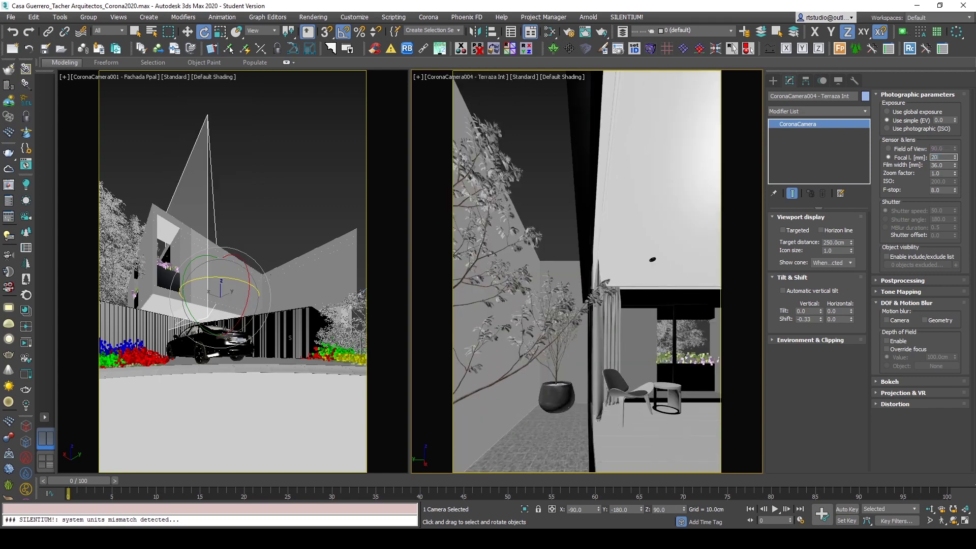
{"action": "key", "text": "Return"}
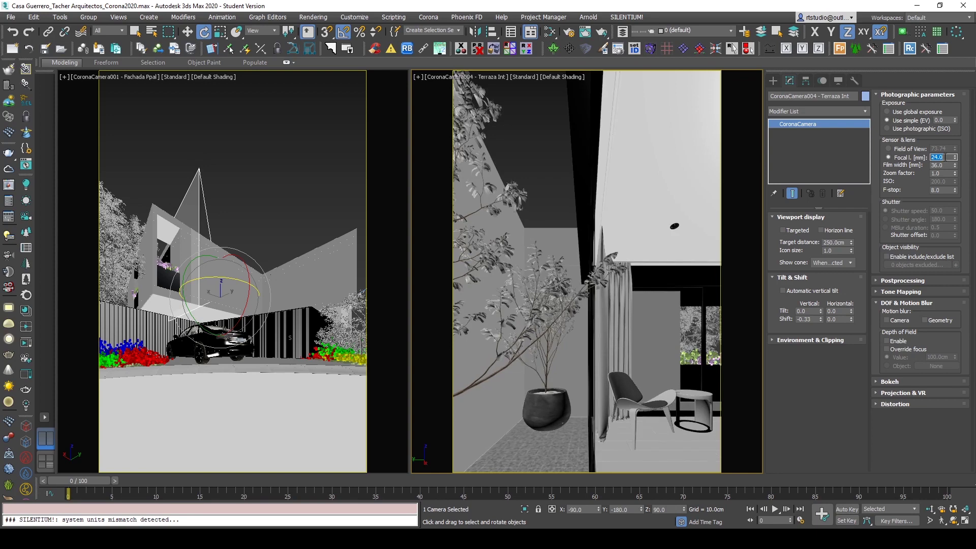
{"action": "key", "text": "Return"}
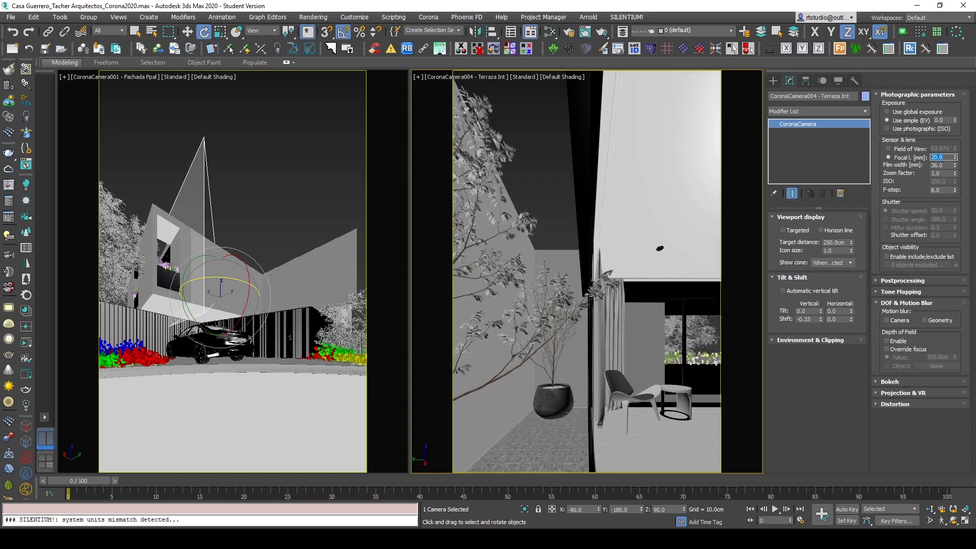
- Switch to Windows Photo Viewer and browse to the terrace reference photo _MG_7482.jpg
{"action": "key", "text": "alt+Tab"}
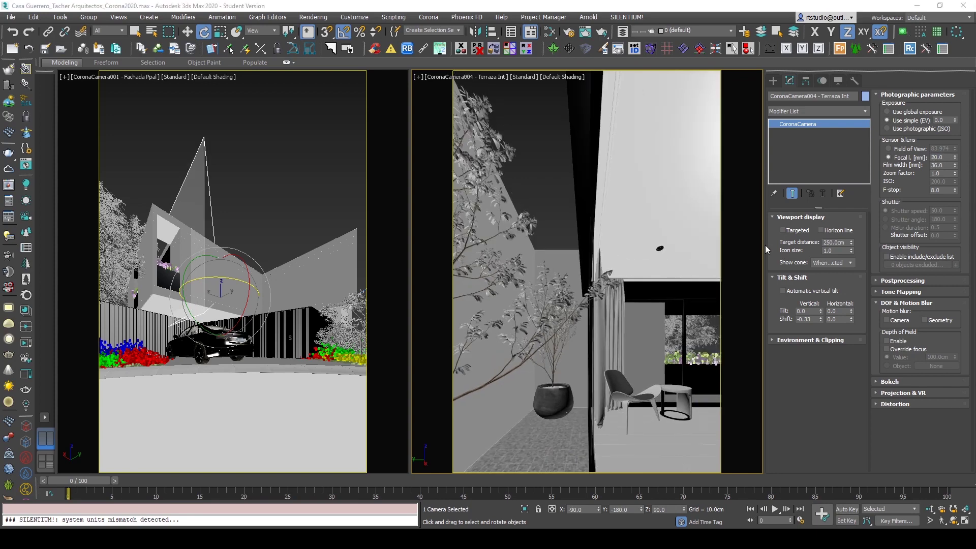
{"action": "key", "text": "alt+Tab"}
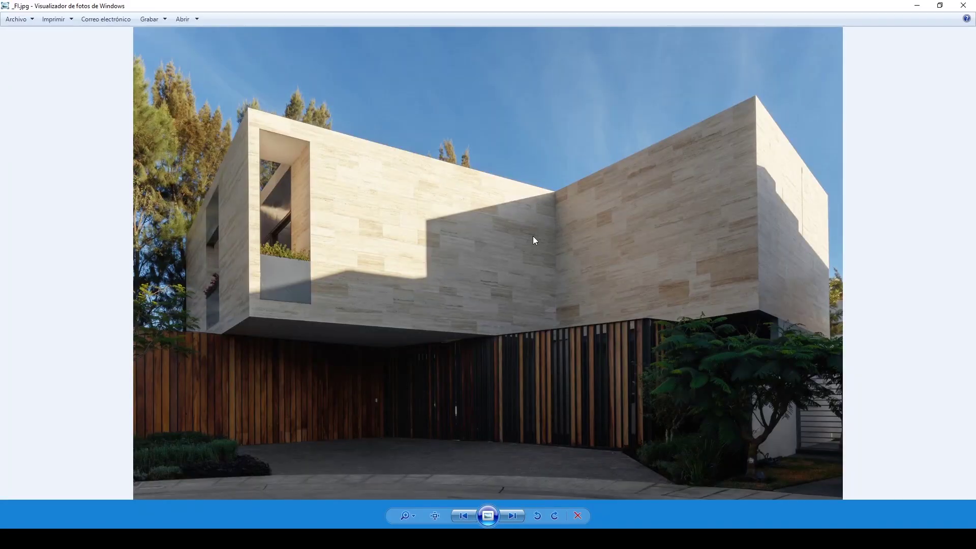
{"action": "right_click", "coordinate": [532, 236]}
{"action": "scroll", "coordinate": [551, 193], "scroll_direction": "down", "scroll_amount": 1}
{"action": "scroll", "coordinate": [551, 193], "scroll_direction": "down", "scroll_amount": 2}
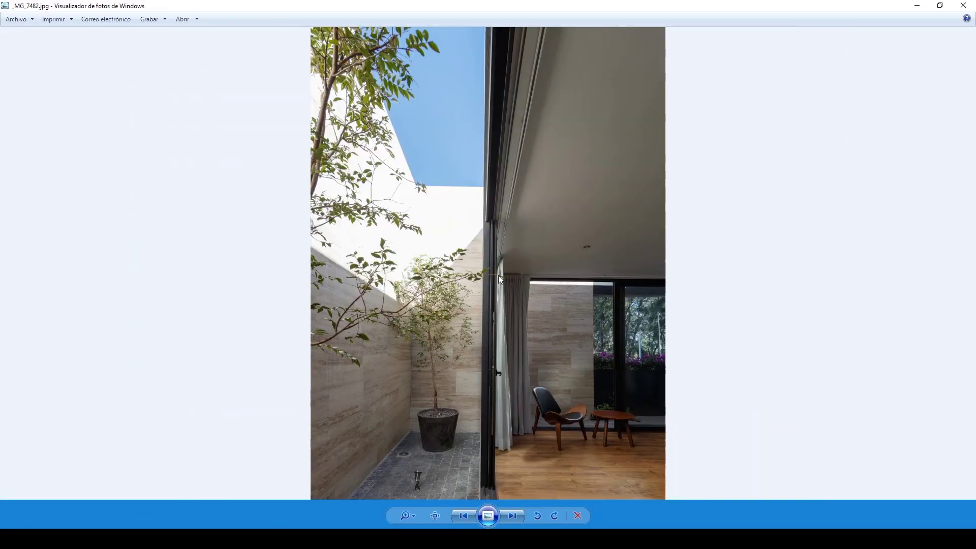
- Check the camera details, including focal length, in the file properties of _MG_7482.jpg and close them
{"action": "right_click", "coordinate": [533, 224]}
{"action": "left_click", "coordinate": [569, 327]}
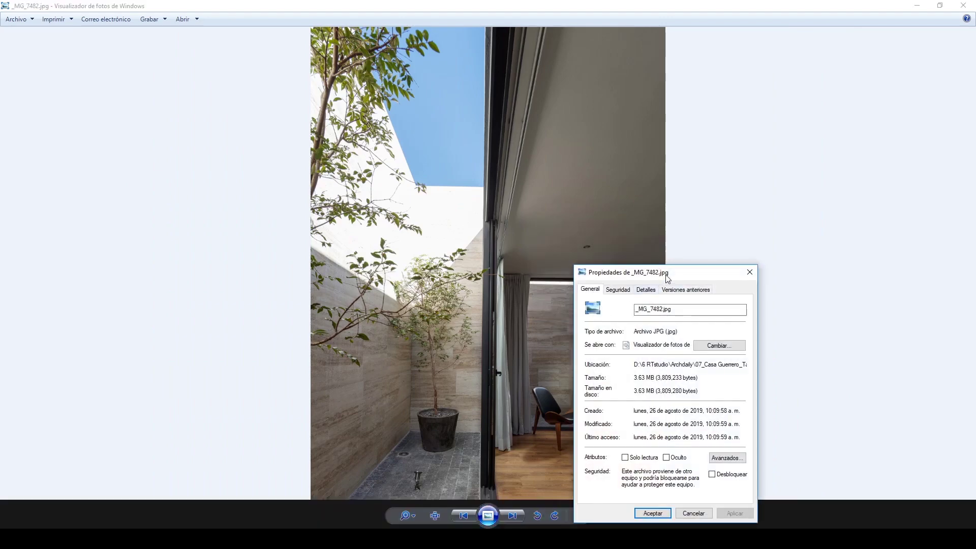
{"action": "left_click_drag", "start_coordinate": [663, 275], "coordinate": [615, 152]}
{"action": "left_click", "coordinate": [599, 166]}
{"action": "scroll", "coordinate": [635, 234], "scroll_direction": "down", "scroll_amount": 6}
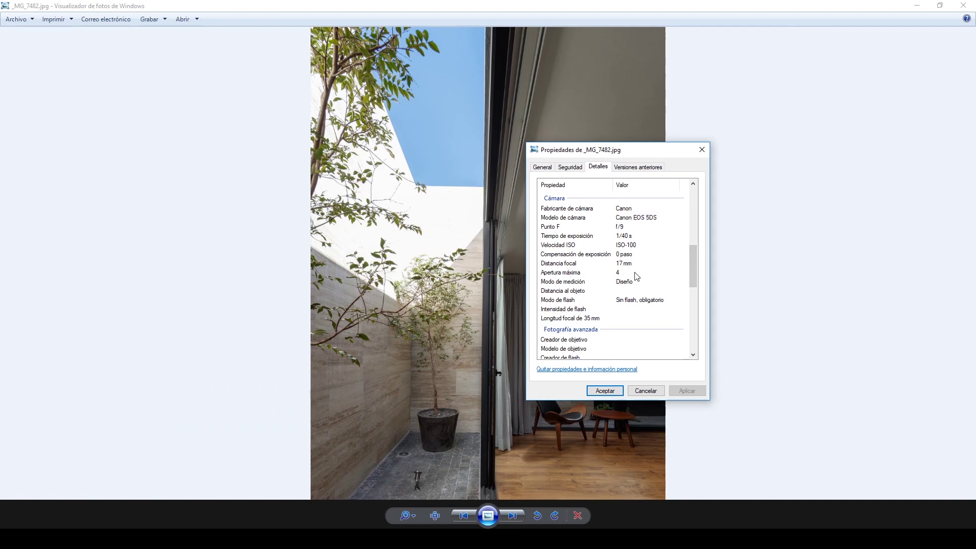
{"action": "left_click", "coordinate": [701, 149]}
- Browse the neighbouring reference photos, stopping at the main facade photo _MG_7518.jpg
{"action": "scroll", "coordinate": [542, 266], "scroll_direction": "down", "scroll_amount": 1}
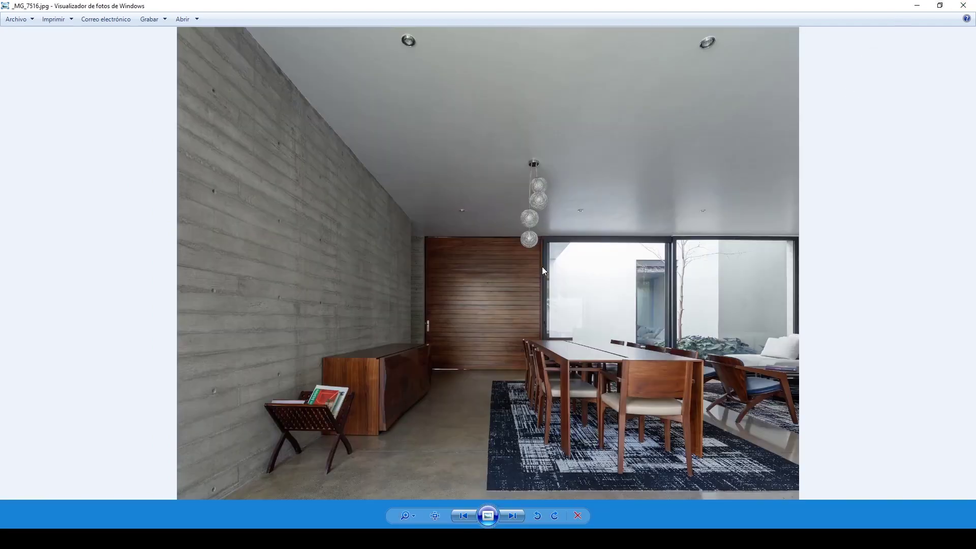
{"action": "scroll", "coordinate": [545, 268], "scroll_direction": "up", "scroll_amount": 1}
{"action": "scroll", "coordinate": [543, 269], "scroll_direction": "down", "scroll_amount": 1}
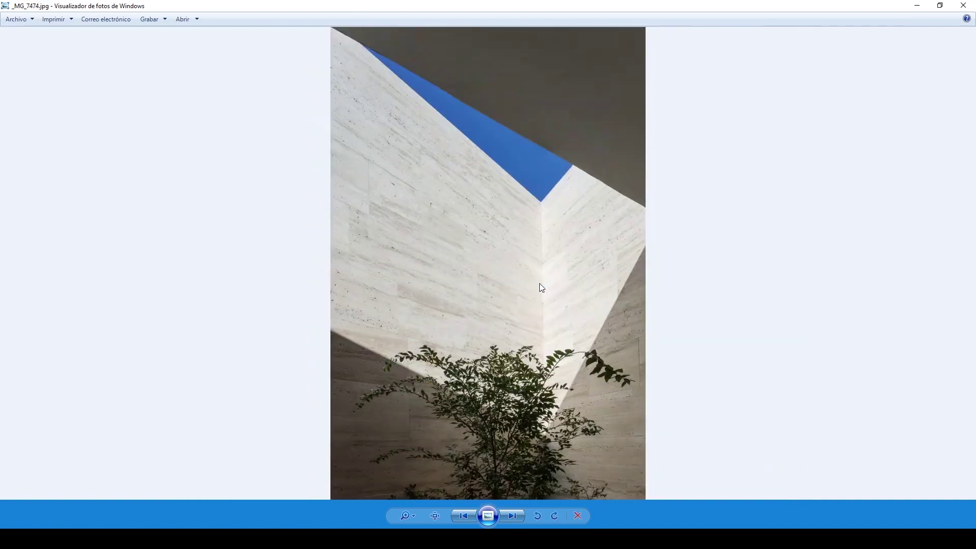
{"action": "scroll", "coordinate": [540, 281], "scroll_direction": "up", "scroll_amount": 1}
{"action": "scroll", "coordinate": [560, 209], "scroll_direction": "down", "scroll_amount": 1}
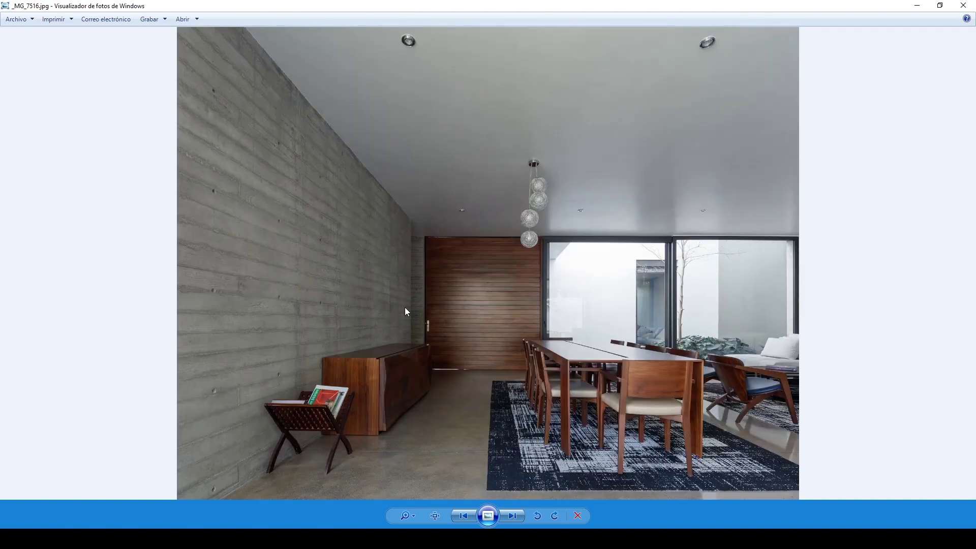
{"action": "scroll", "coordinate": [488, 292], "scroll_direction": "down", "scroll_amount": 1}
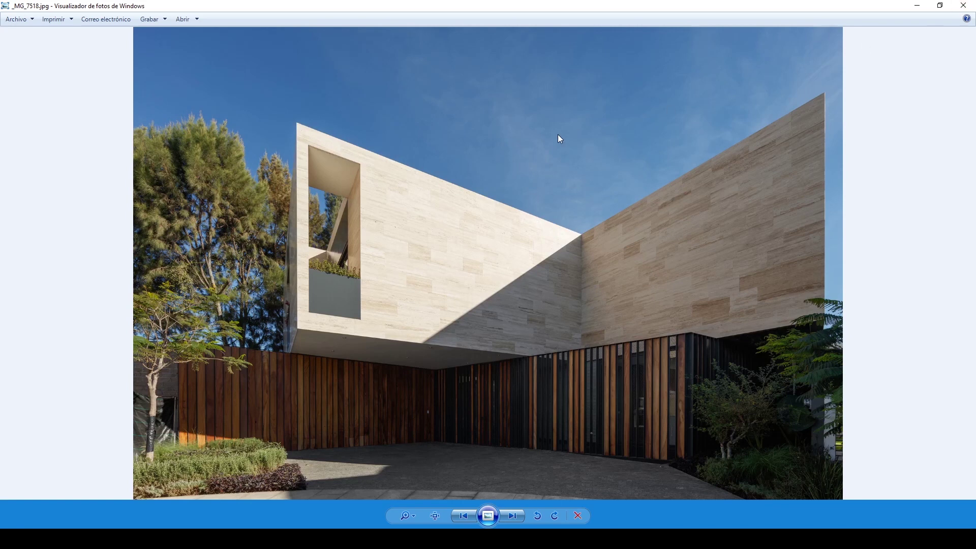
- Arrange the facade photos _MG_7518.jpg and _FI.jpg side by side to compare their framing
{"action": "left_click_drag", "start_coordinate": [617, 19], "coordinate": [1, 188]}
{"action": "left_click", "coordinate": [701, 203]}
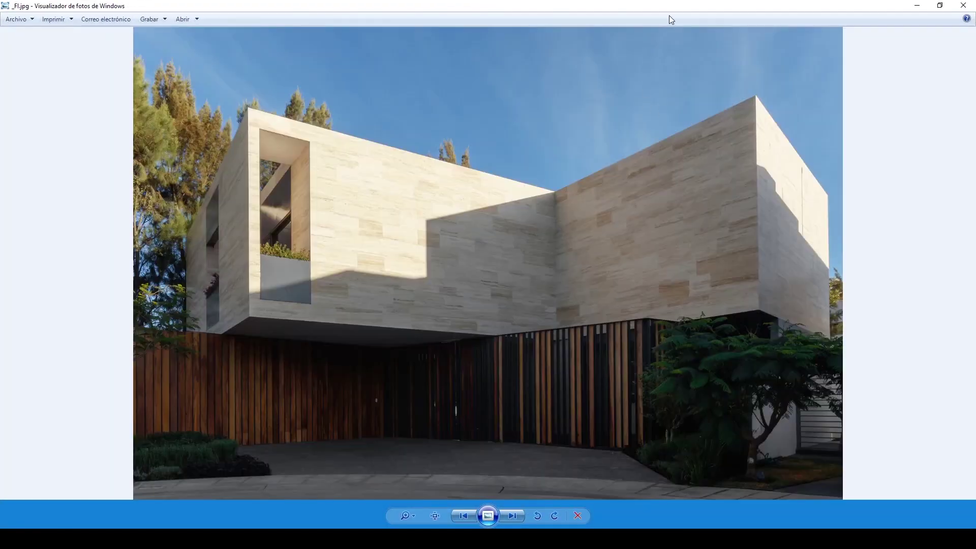
{"action": "left_click_drag", "start_coordinate": [669, 19], "coordinate": [975, 208]}
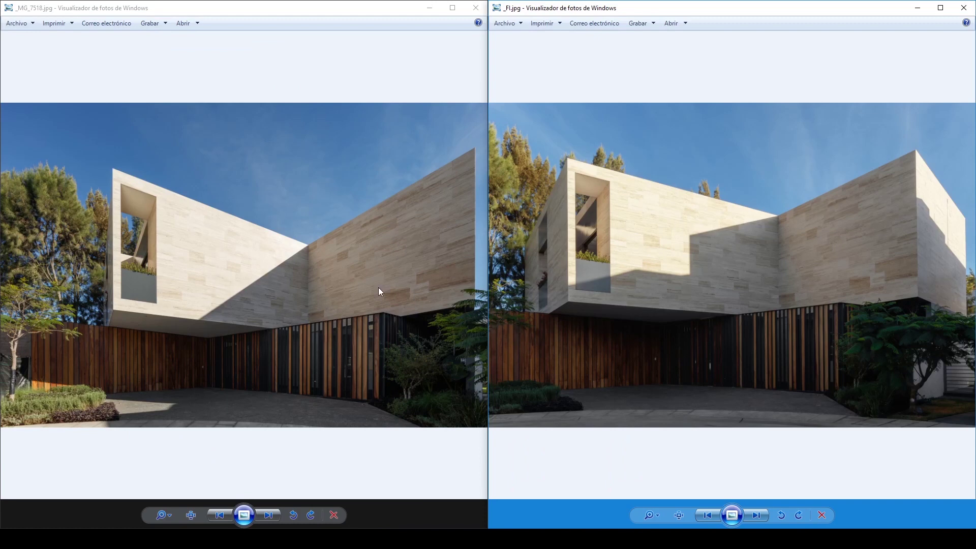
{"action": "right_click", "coordinate": [301, 223]}
{"action": "left_click", "coordinate": [16, 371]}
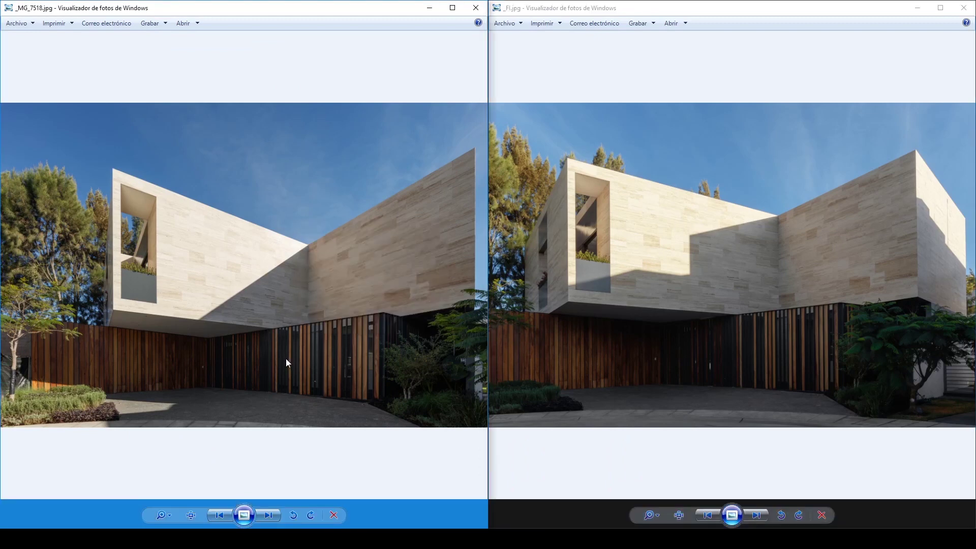